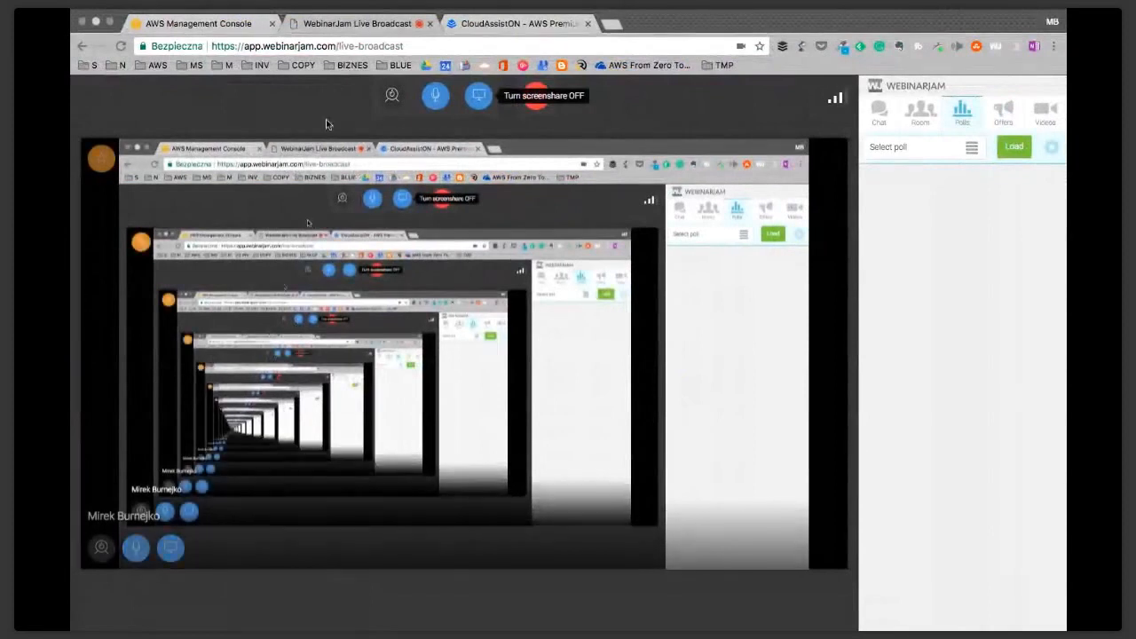
- Go to the CloudAssistON homepage and review its benefits, how the service works and the Standard and Professional plans
{"action": "left_click", "coordinate": [484, 104]}
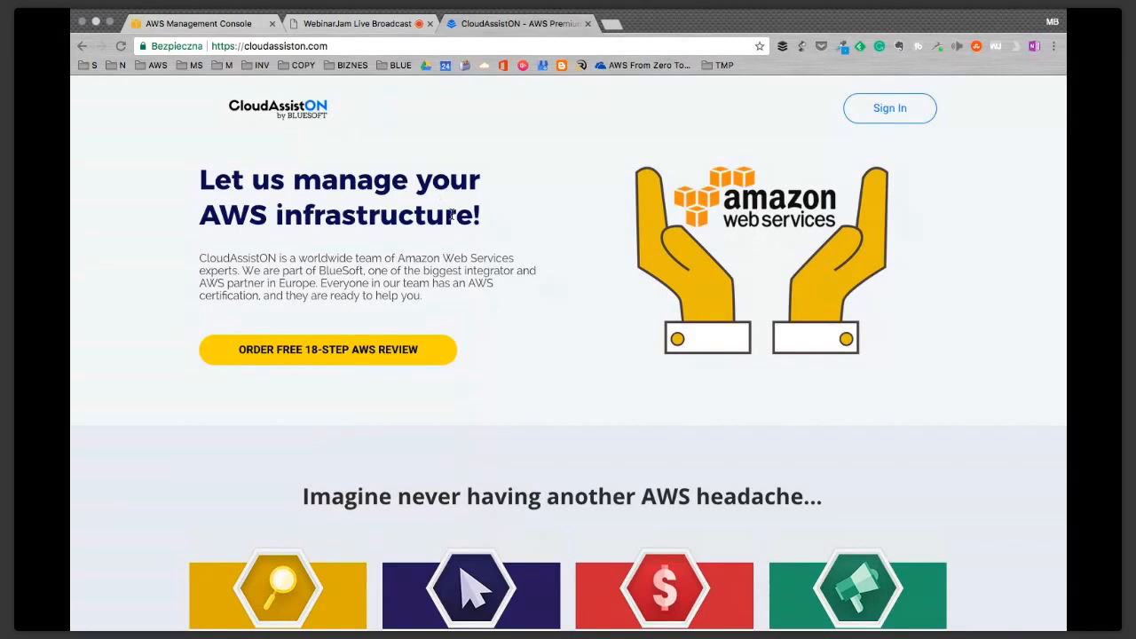
{"action": "scroll", "coordinate": [452, 214], "scroll_direction": "down", "scroll_amount": 1}
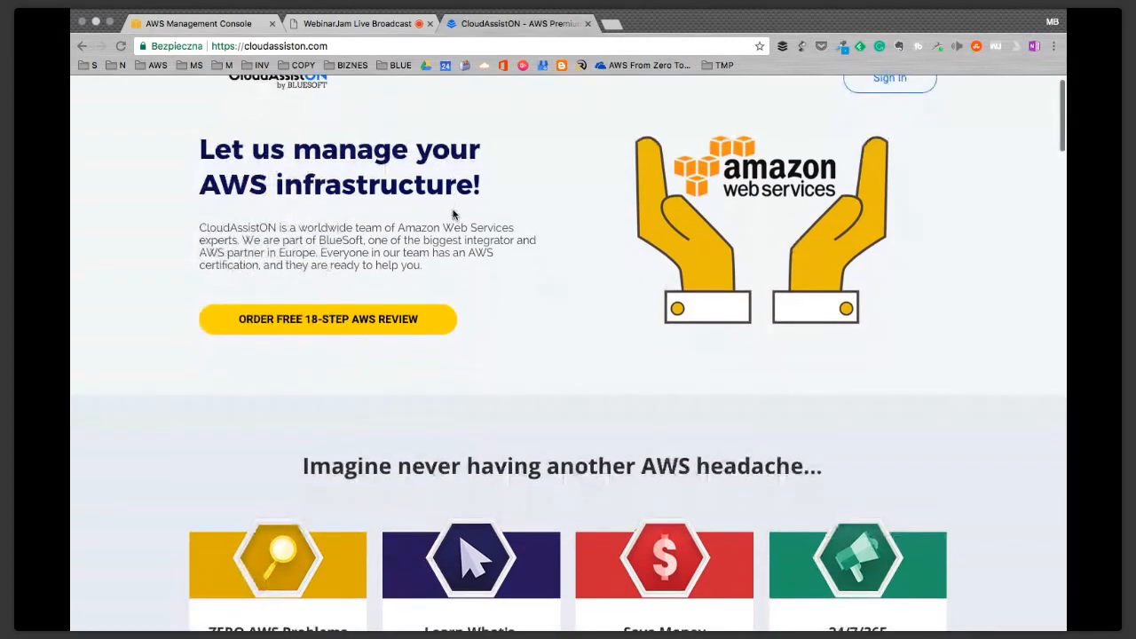
{"action": "scroll", "coordinate": [453, 214], "scroll_direction": "down", "scroll_amount": 5}
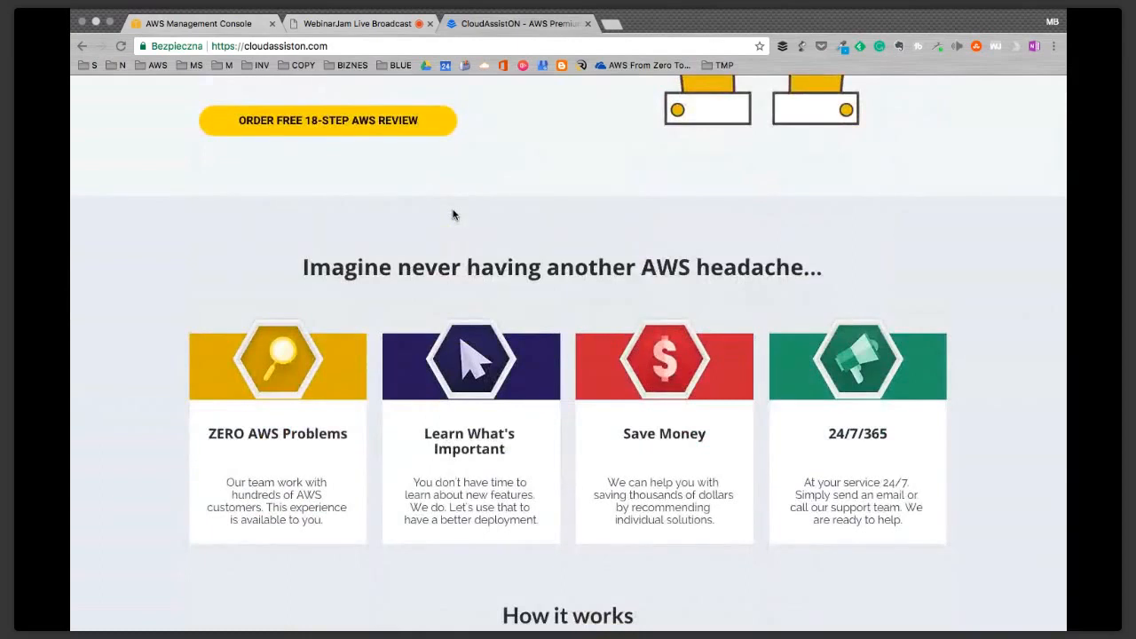
{"action": "scroll", "coordinate": [453, 214], "scroll_direction": "down", "scroll_amount": 1}
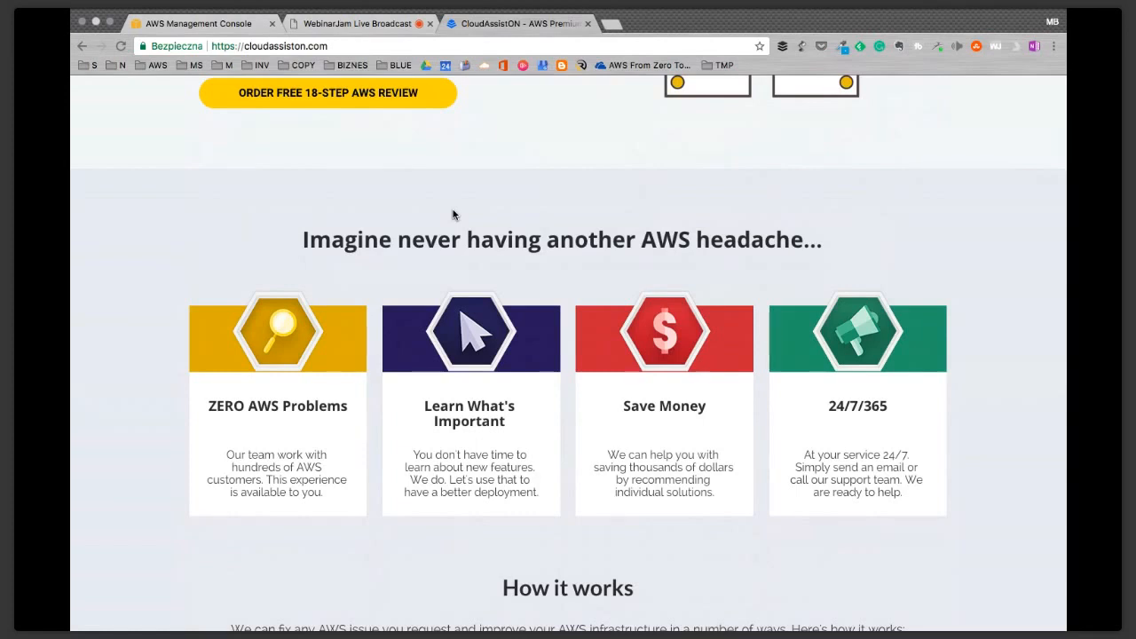
{"action": "scroll", "coordinate": [453, 214], "scroll_direction": "down", "scroll_amount": 2}
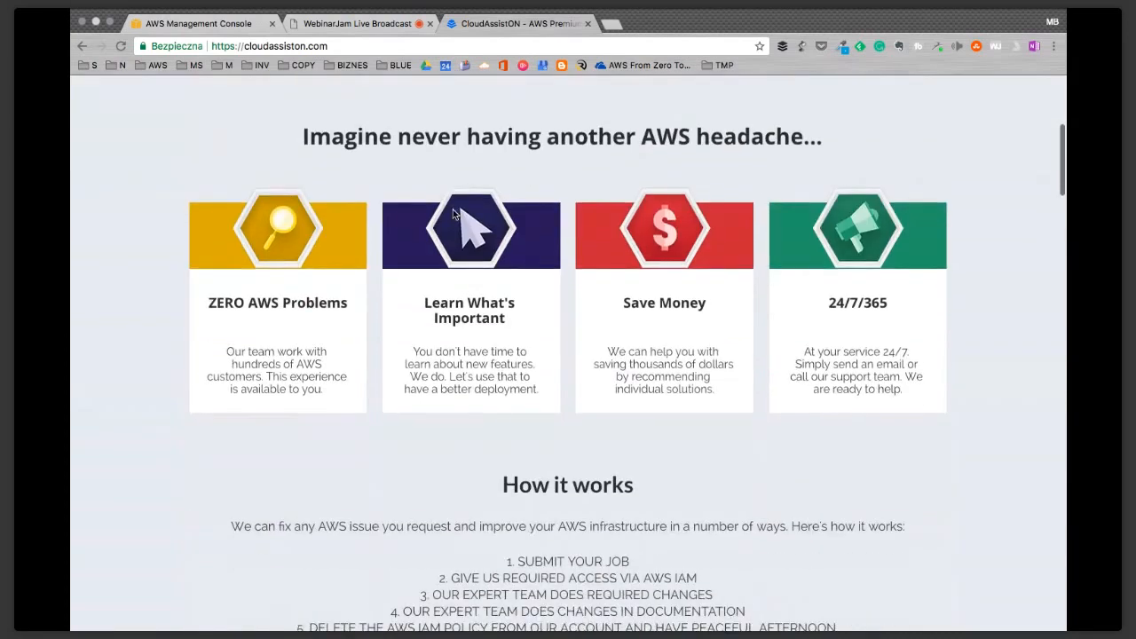
{"action": "scroll", "coordinate": [453, 214], "scroll_direction": "down", "scroll_amount": 4}
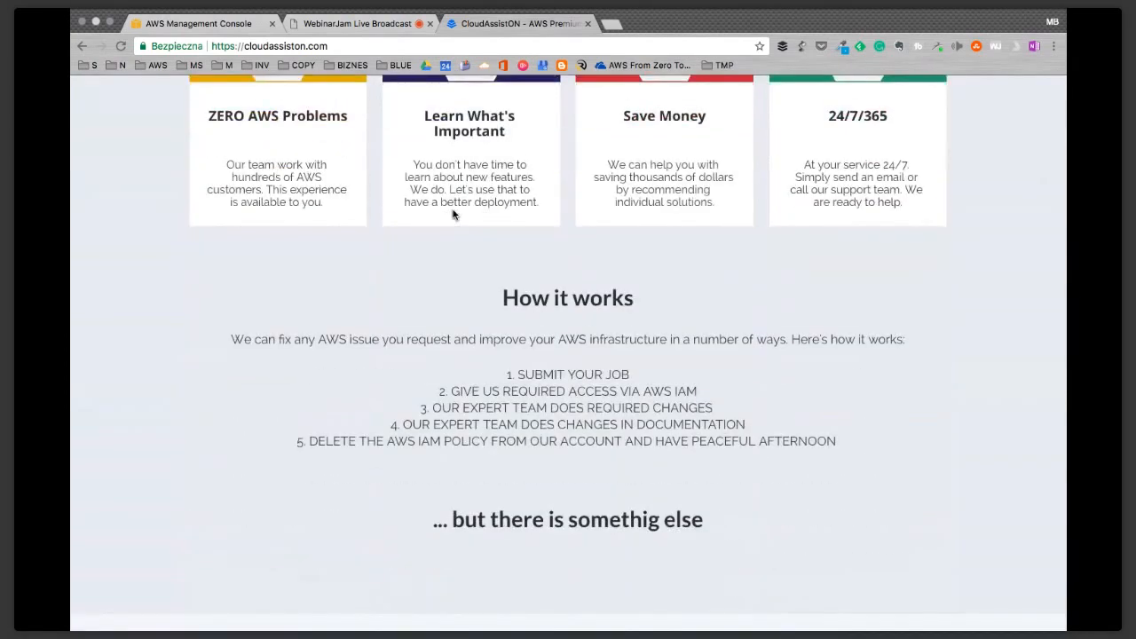
{"action": "scroll", "coordinate": [453, 214], "scroll_direction": "down", "scroll_amount": 10}
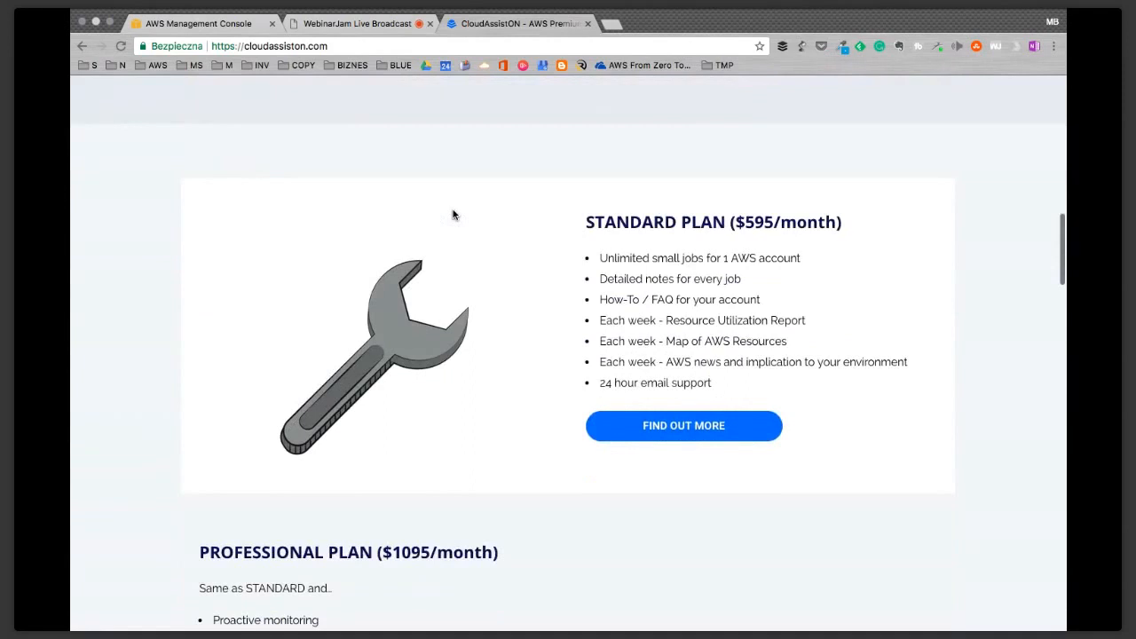
{"action": "scroll", "coordinate": [453, 214], "scroll_direction": "down", "scroll_amount": 1}
{"action": "scroll", "coordinate": [310, 331], "scroll_direction": "down", "scroll_amount": 6}
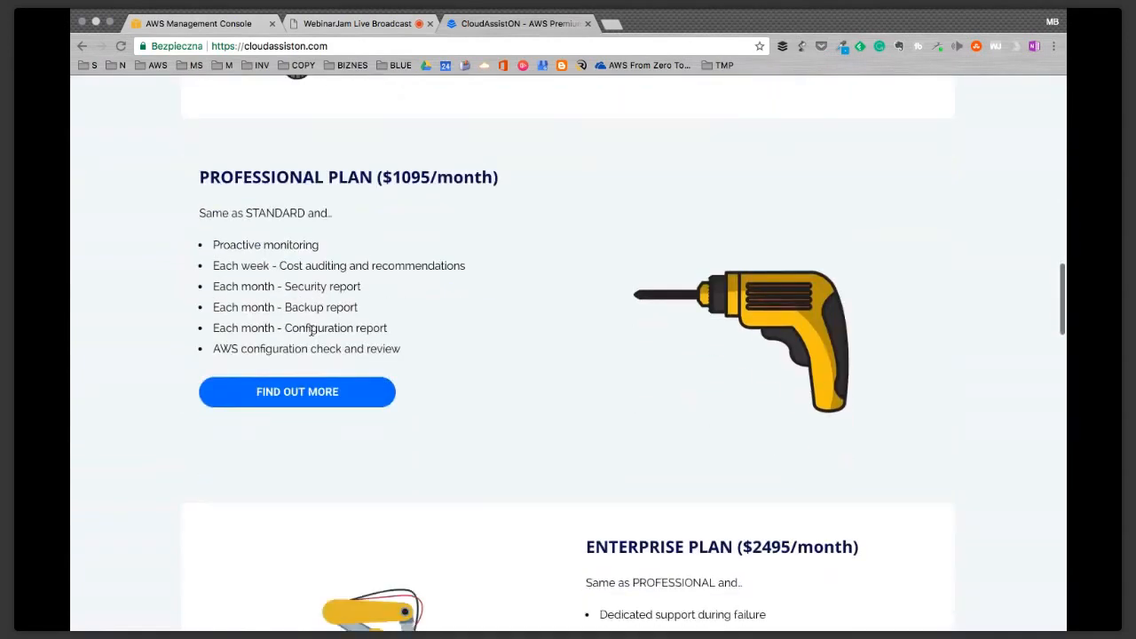
{"action": "scroll", "coordinate": [407, 278], "scroll_direction": "up", "scroll_amount": 10}
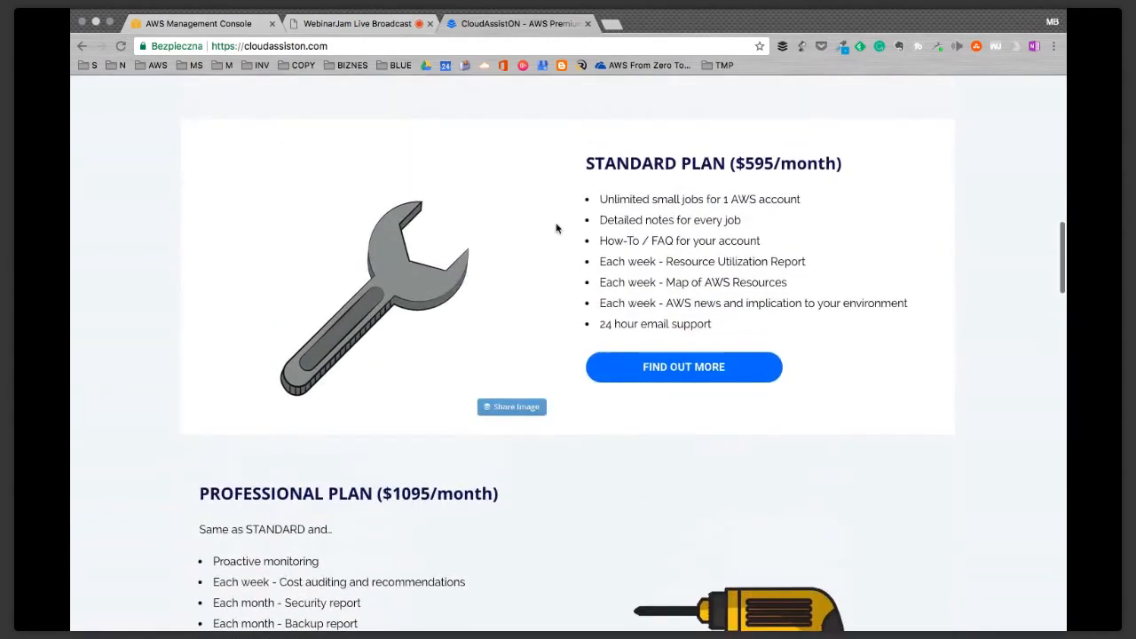
- Highlight the Standard plan's features one by one, including detailed notes for every job and the weekly map of AWS resources
{"action": "double_click", "coordinate": [625, 222]}
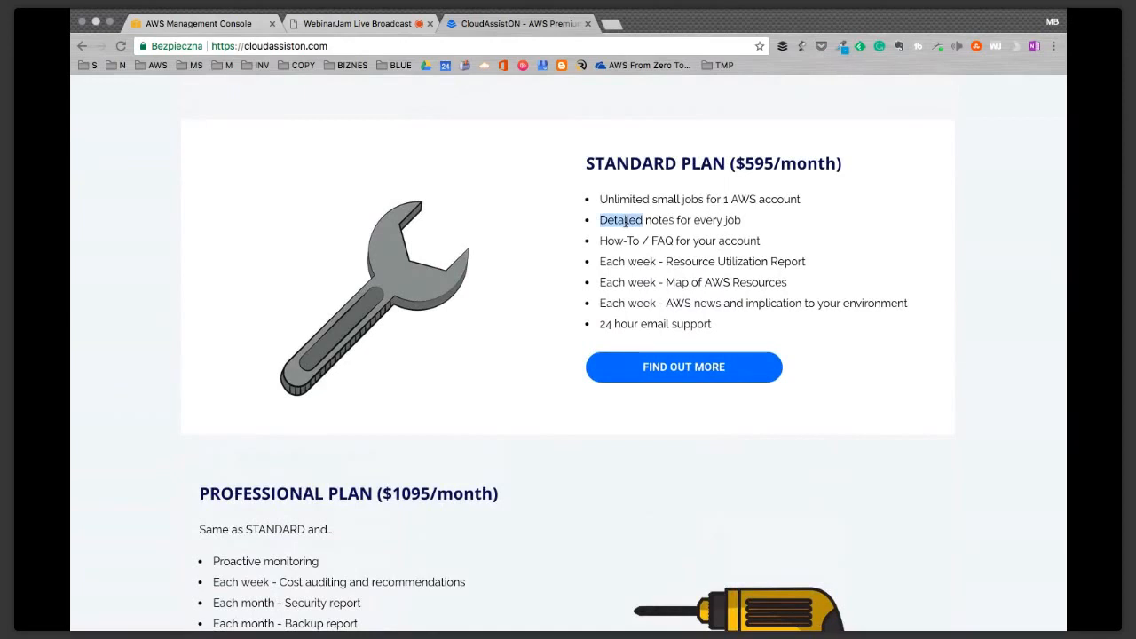
{"action": "triple_click", "coordinate": [626, 222]}
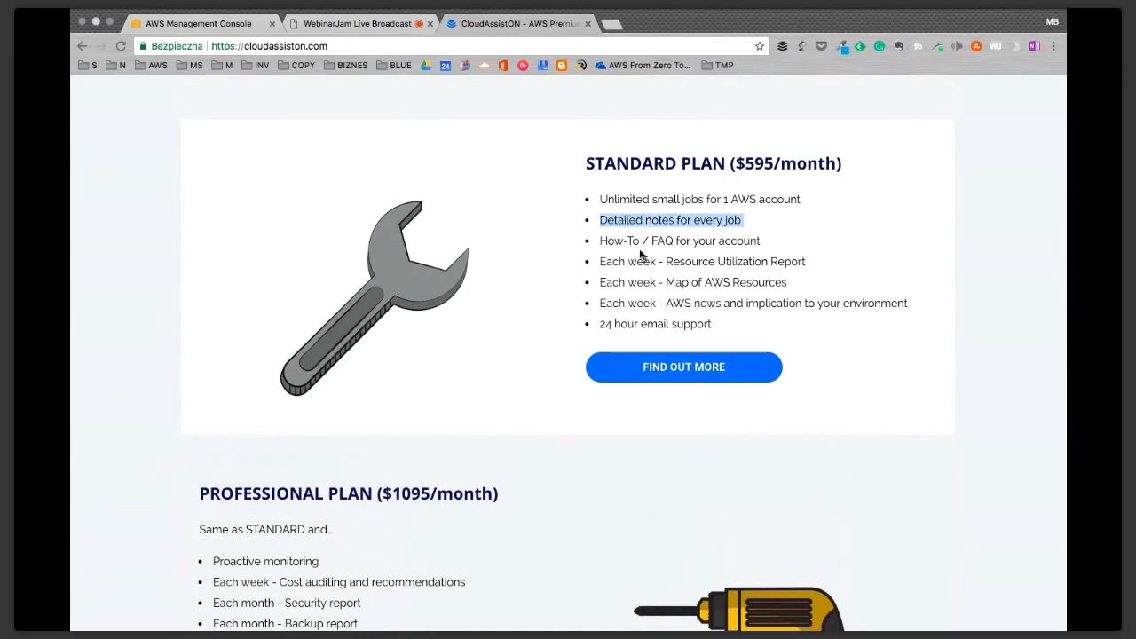
{"action": "left_click", "coordinate": [670, 262]}
{"action": "triple_click", "coordinate": [669, 262]}
{"action": "triple_click", "coordinate": [663, 292]}
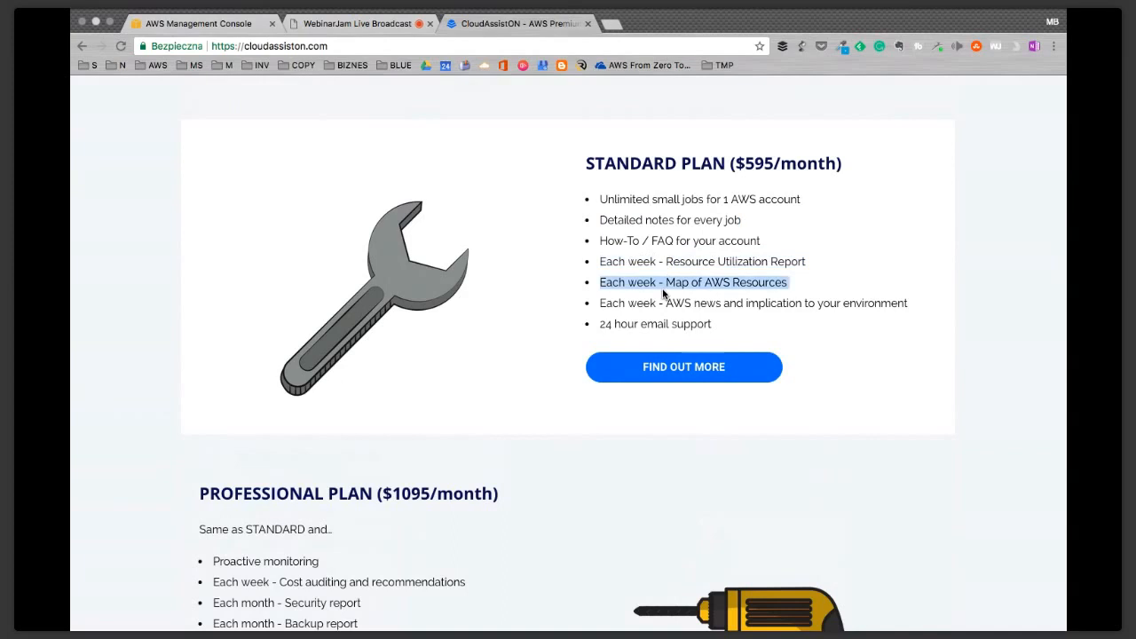
{"action": "left_click", "coordinate": [663, 294]}
{"action": "left_click_drag", "start_coordinate": [666, 282], "coordinate": [800, 282]}
{"action": "left_click", "coordinate": [799, 282]}
- Review the Professional and Enterprise plans, highlighting the Enterprise plan's "Same as PROFESSIONAL" line and its architecture support feature
{"action": "scroll", "coordinate": [744, 382], "scroll_direction": "down", "scroll_amount": 3}
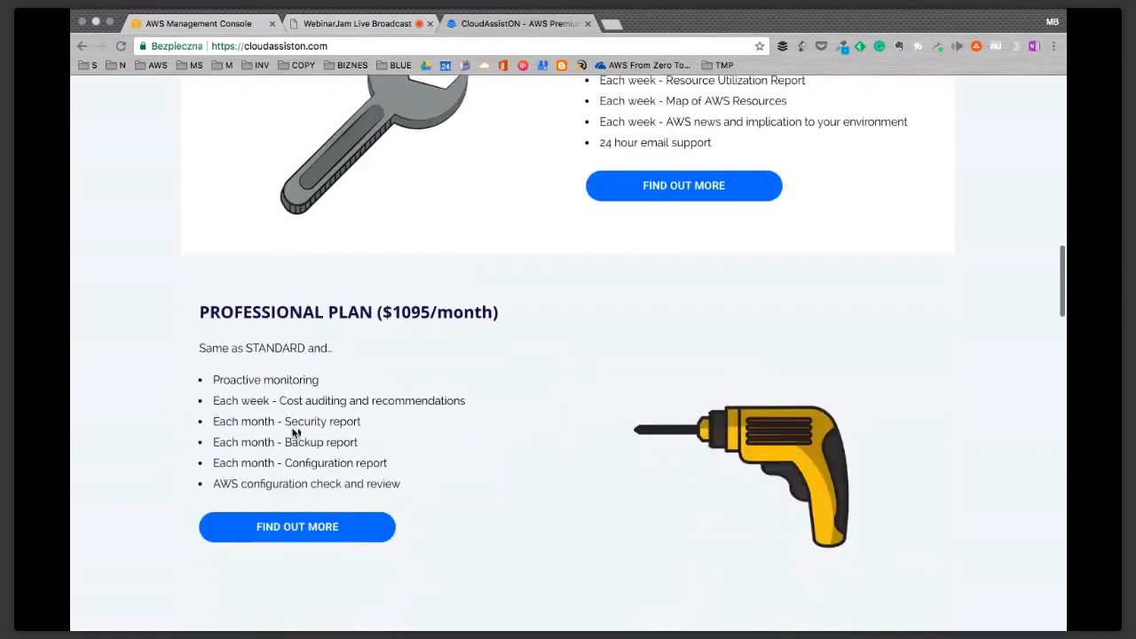
{"action": "scroll", "coordinate": [489, 439], "scroll_direction": "down", "scroll_amount": 5}
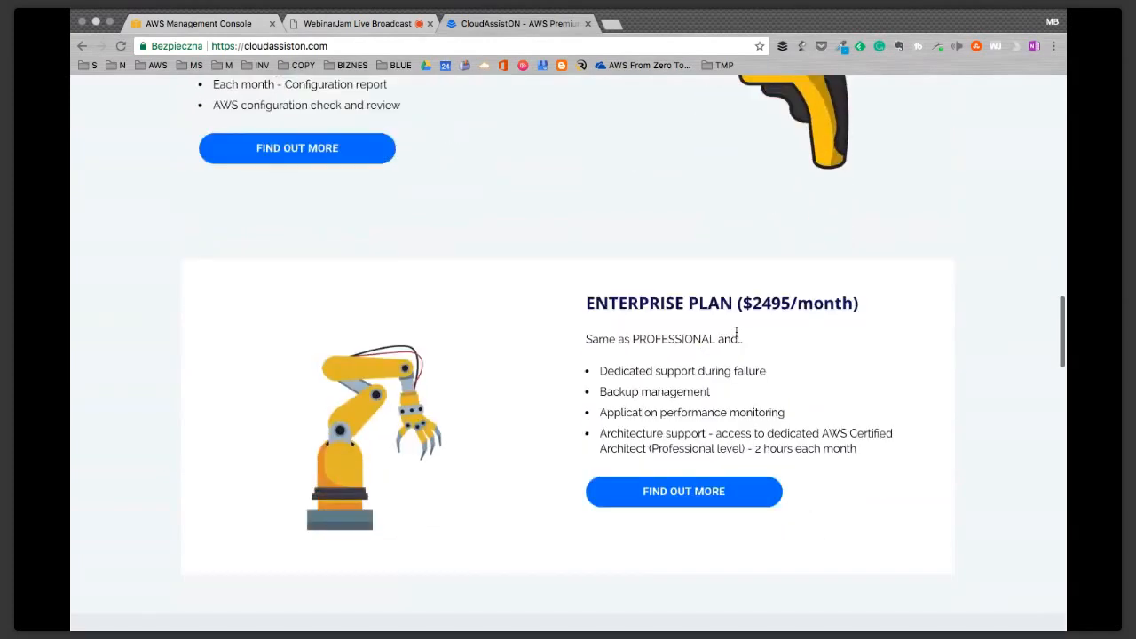
{"action": "triple_click", "coordinate": [693, 341]}
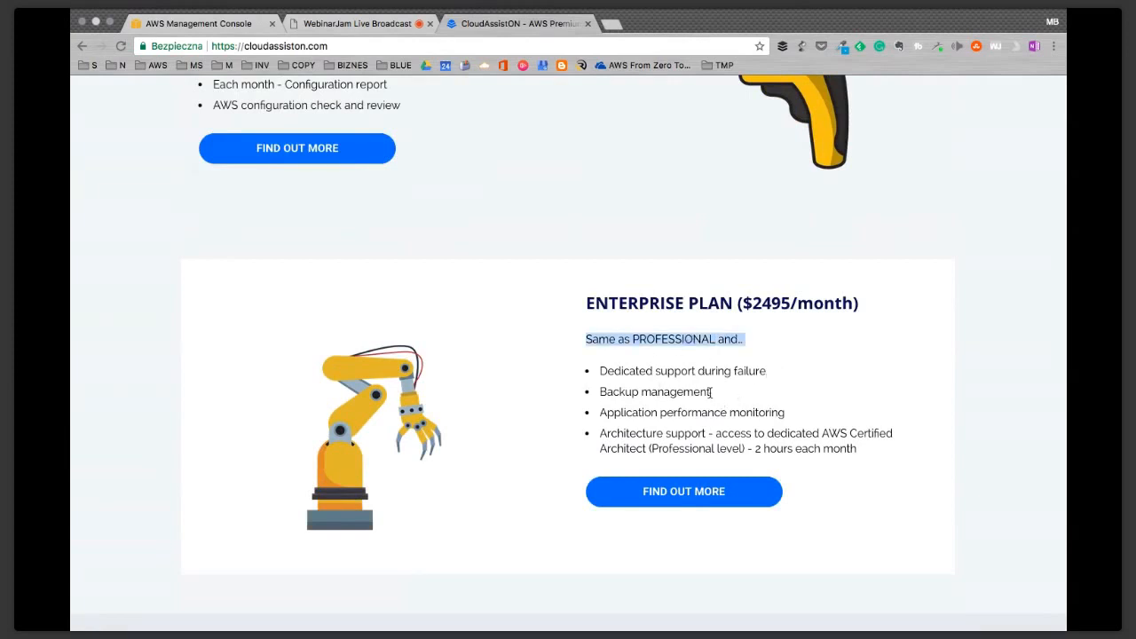
{"action": "triple_click", "coordinate": [686, 433]}
{"action": "scroll", "coordinate": [685, 432], "scroll_direction": "down", "scroll_amount": 3}
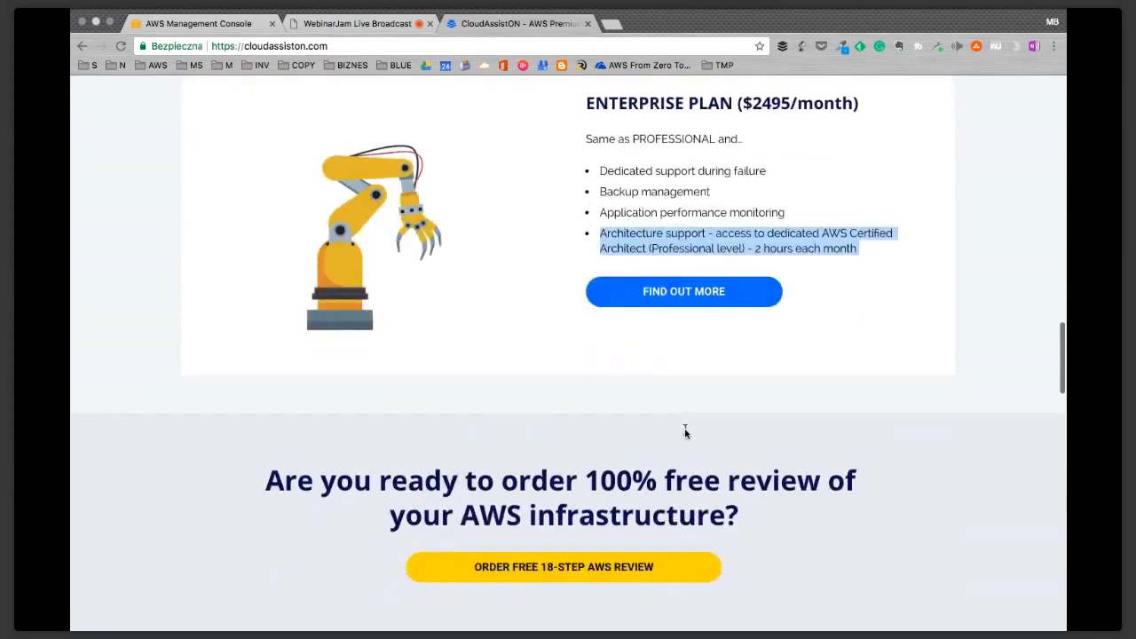
- Look over the Subject Matter Experts section and return to the homepage's opening section
{"action": "scroll", "coordinate": [685, 433], "scroll_direction": "down", "scroll_amount": 7}
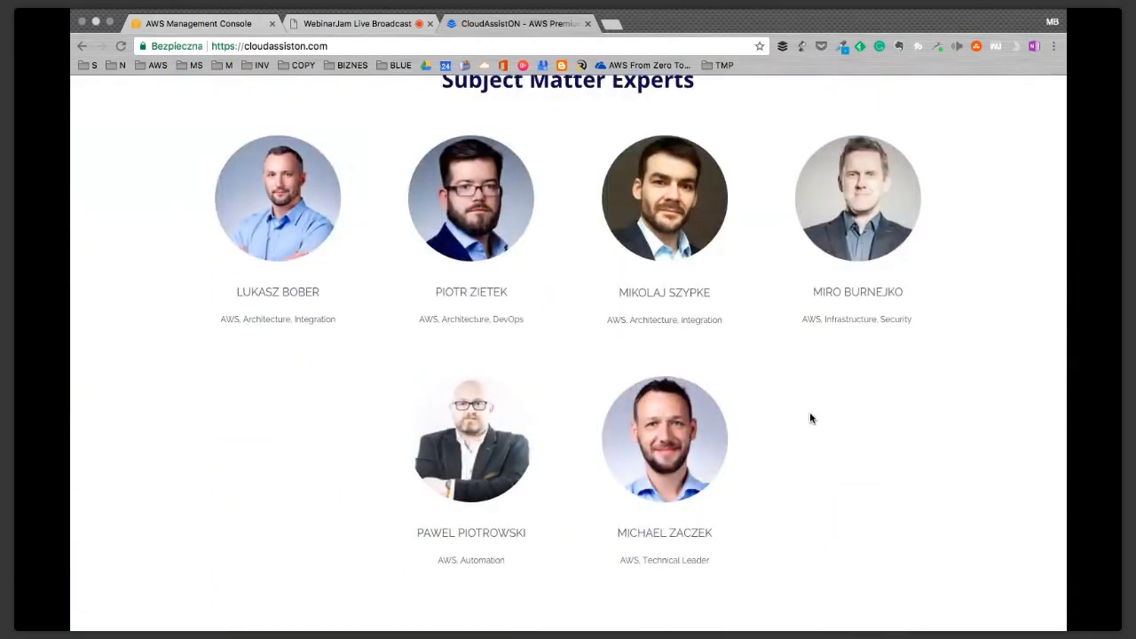
{"action": "scroll", "coordinate": [809, 418], "scroll_direction": "up", "scroll_amount": 1}
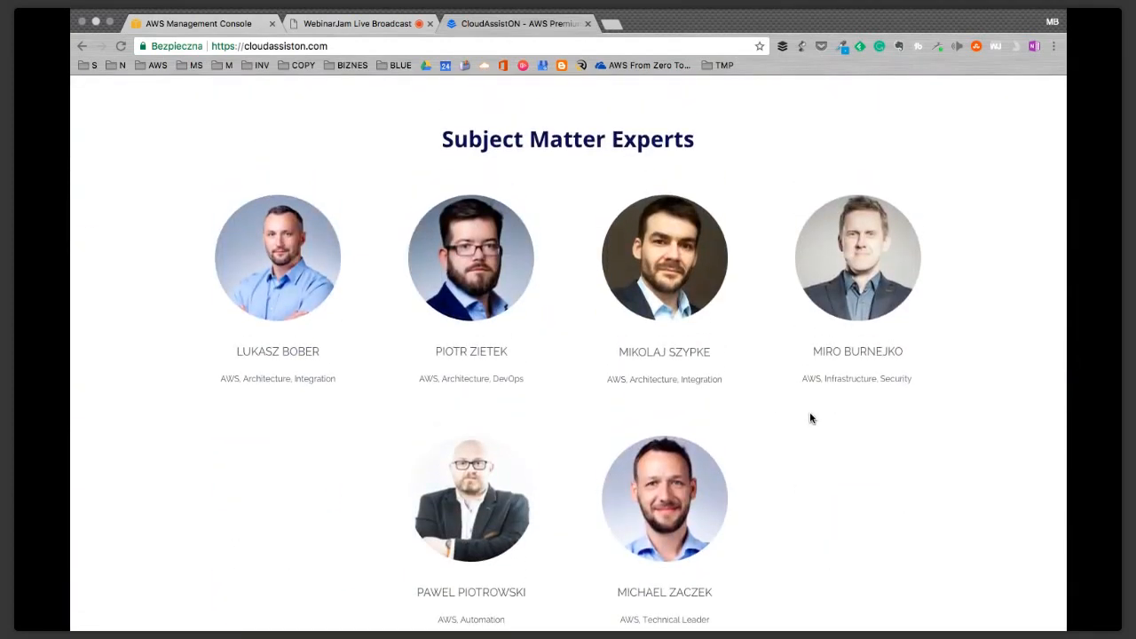
{"action": "scroll", "coordinate": [888, 322], "scroll_direction": "down", "scroll_amount": 1}
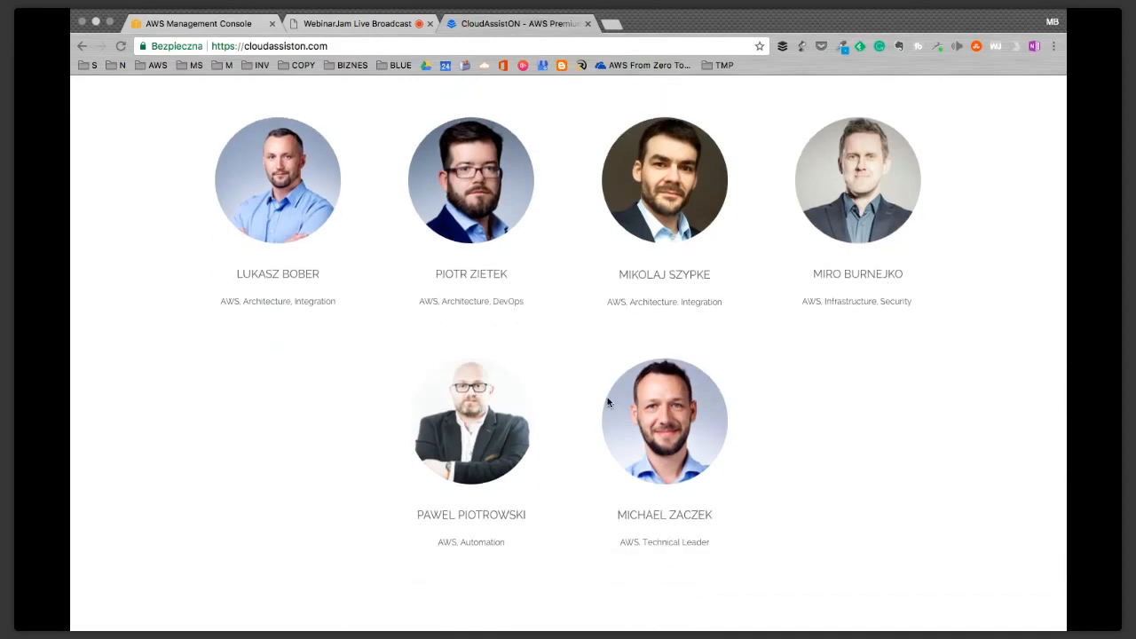
{"action": "scroll", "coordinate": [608, 401], "scroll_direction": "up", "scroll_amount": 3}
{"action": "scroll", "coordinate": [607, 401], "scroll_direction": "up", "scroll_amount": 6}
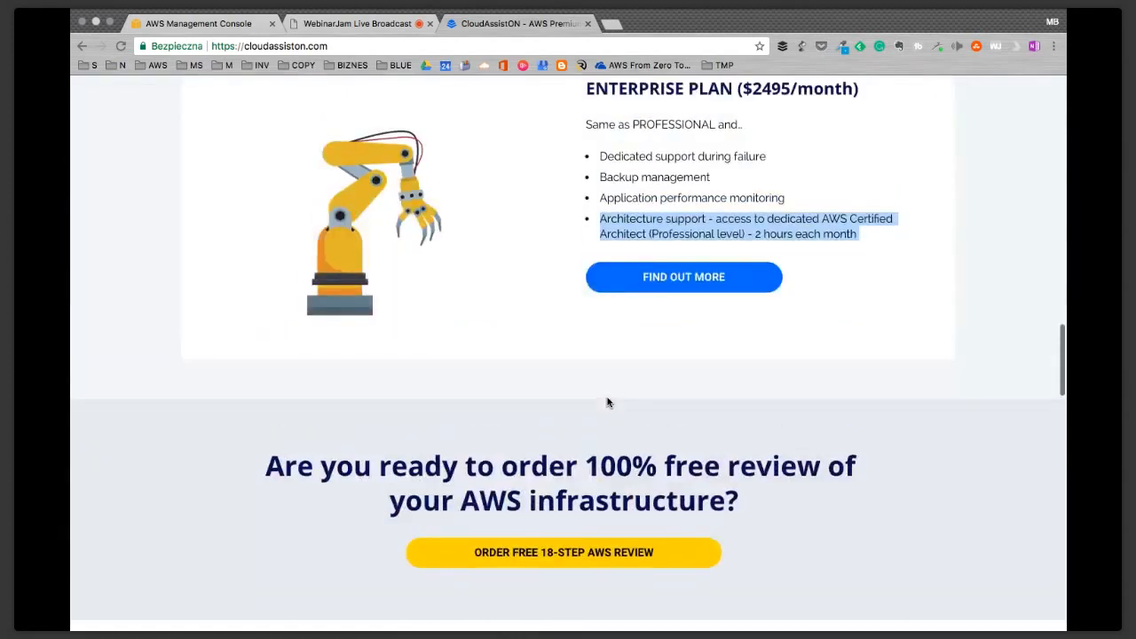
{"action": "scroll", "coordinate": [607, 403], "scroll_direction": "up", "scroll_amount": 15}
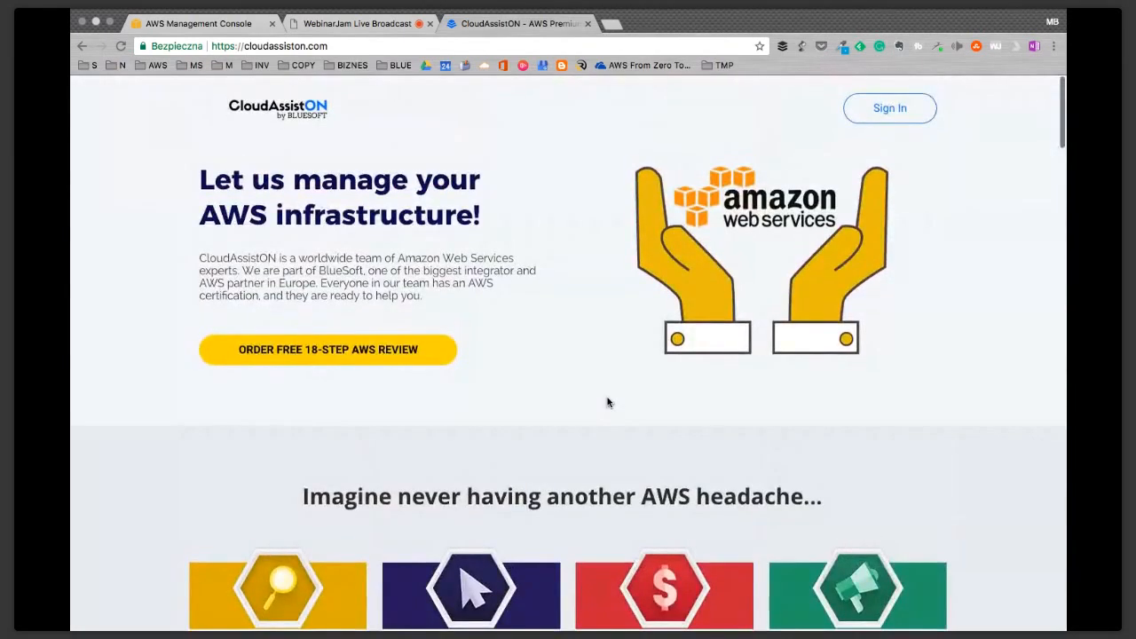
- Switch to the AWS Management Console, open EC2 and show the list of running instances
{"action": "mouse_move", "coordinate": [305, 36]}
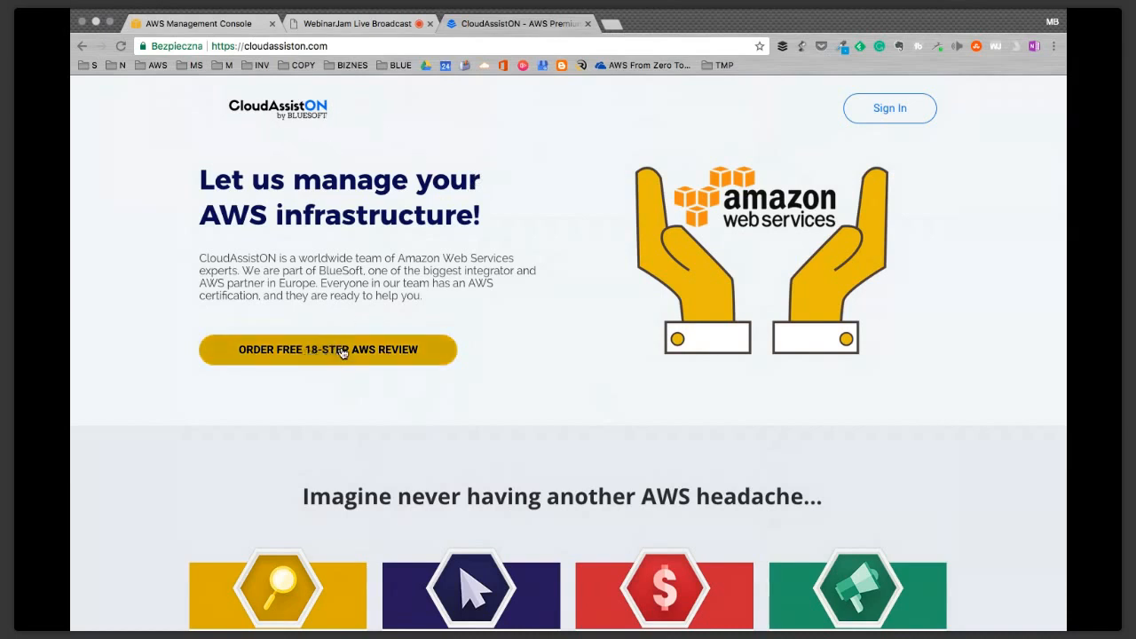
{"action": "left_click", "coordinate": [184, 24]}
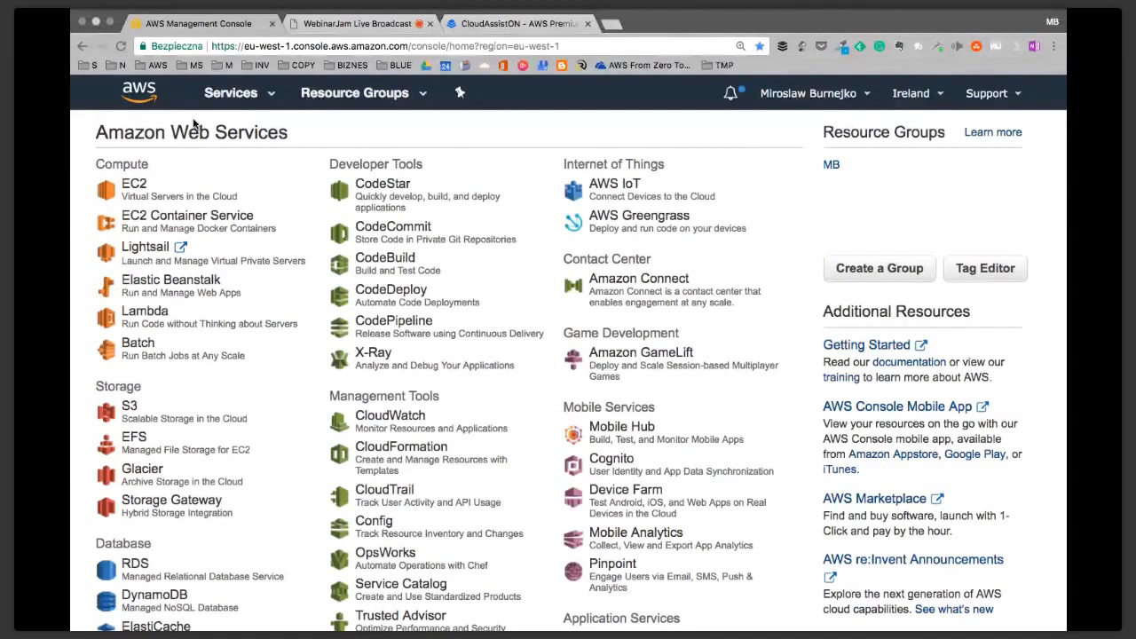
{"action": "left_click", "coordinate": [101, 195]}
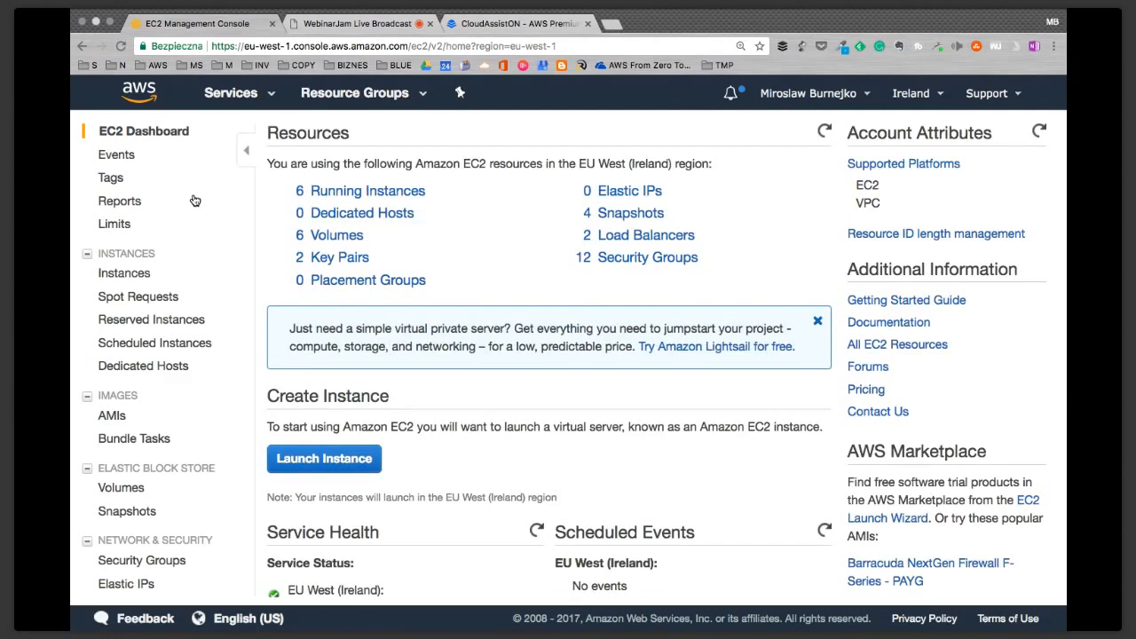
{"action": "left_click", "coordinate": [387, 191]}
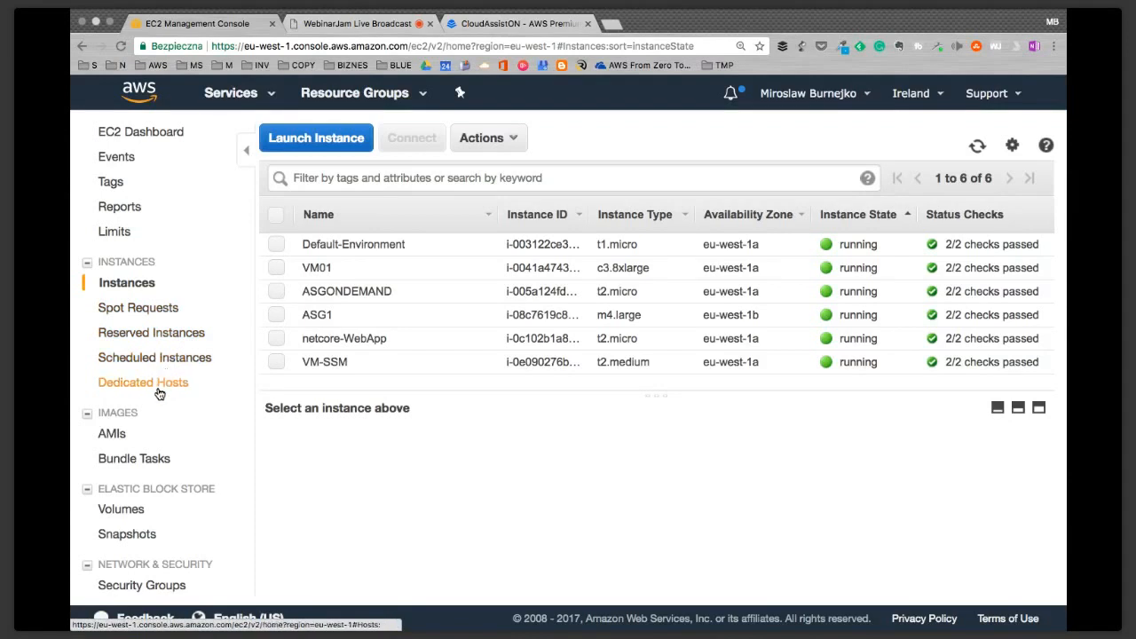
- Look through the EC2 resource categories and open the Spot Requests page
{"action": "scroll", "coordinate": [161, 401], "scroll_direction": "down", "scroll_amount": 5}
{"action": "scroll", "coordinate": [160, 401], "scroll_direction": "down", "scroll_amount": 3}
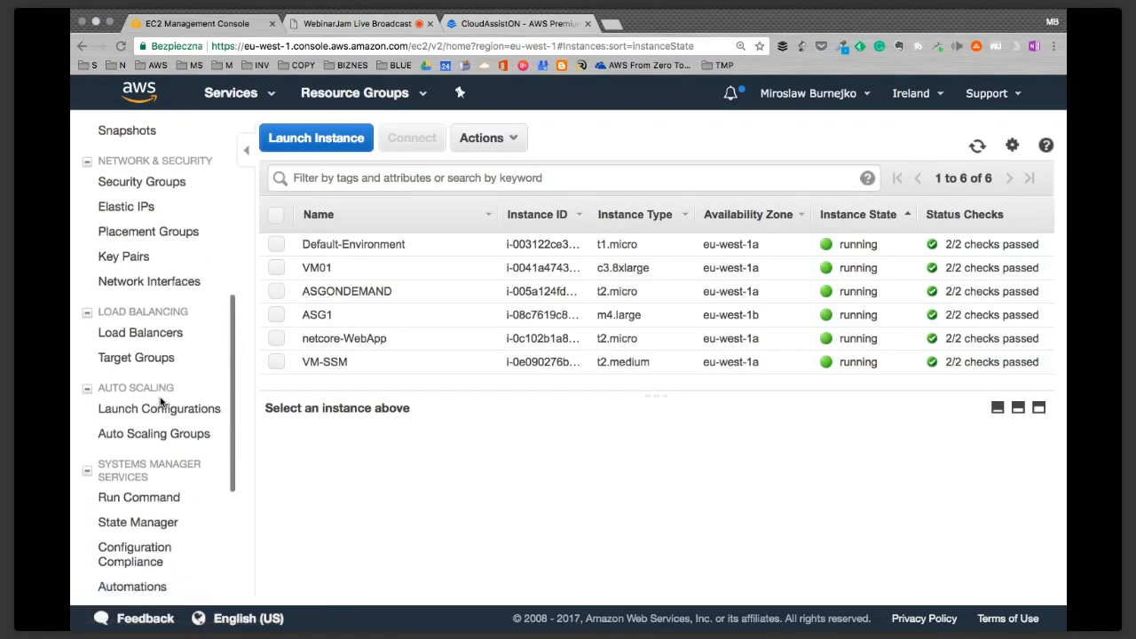
{"action": "scroll", "coordinate": [202, 420], "scroll_direction": "up", "scroll_amount": 6}
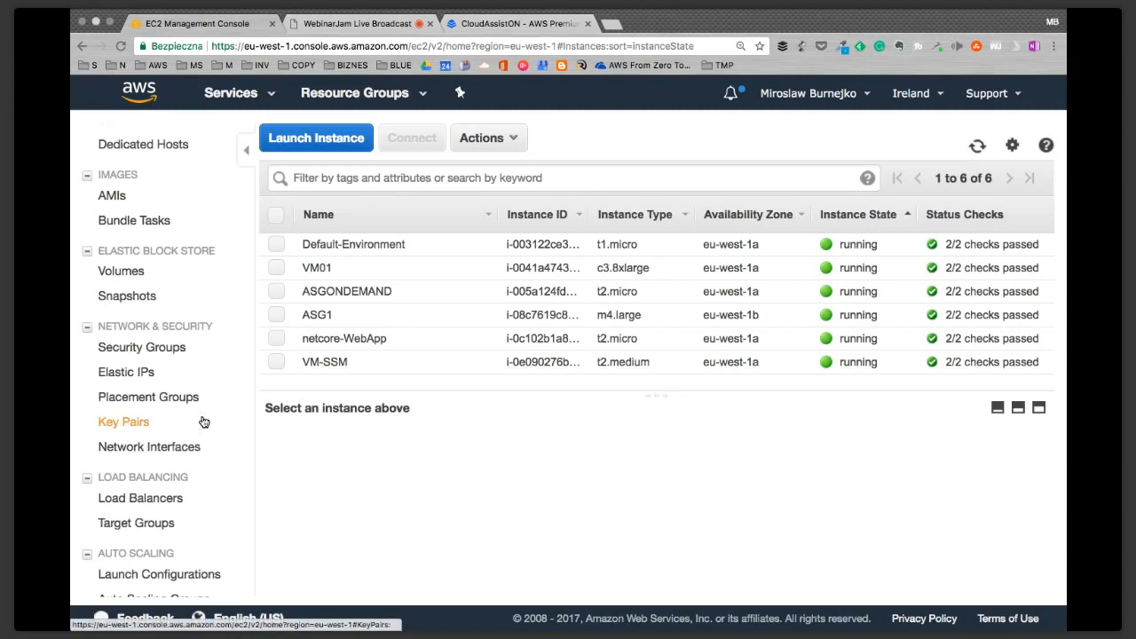
{"action": "scroll", "coordinate": [180, 400], "scroll_direction": "down", "scroll_amount": 1}
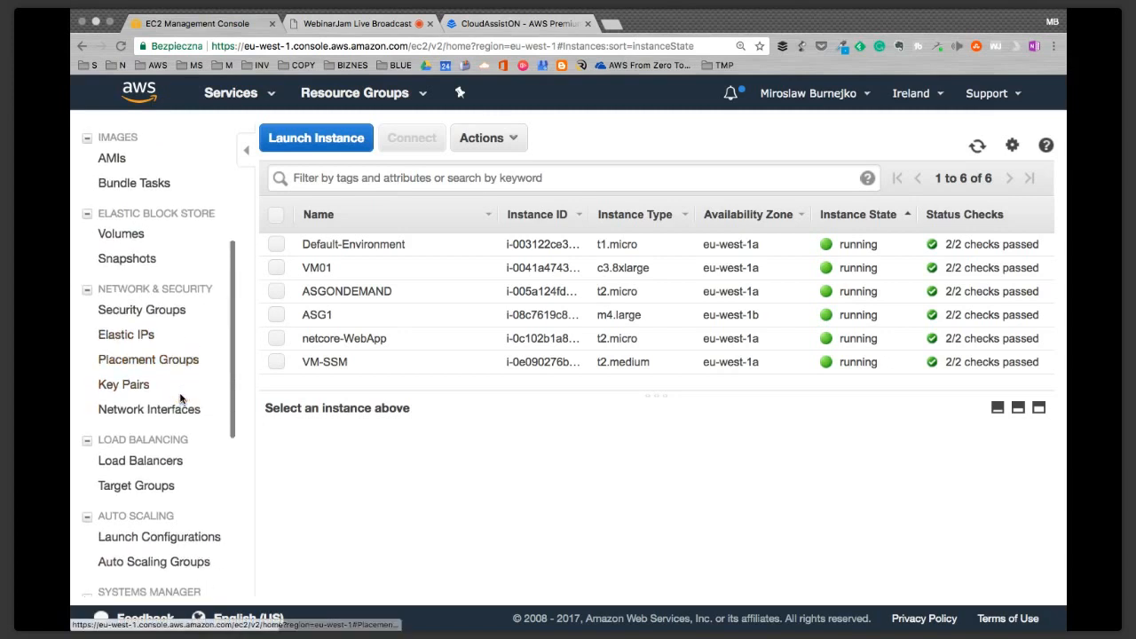
{"action": "scroll", "coordinate": [181, 400], "scroll_direction": "up", "scroll_amount": 3}
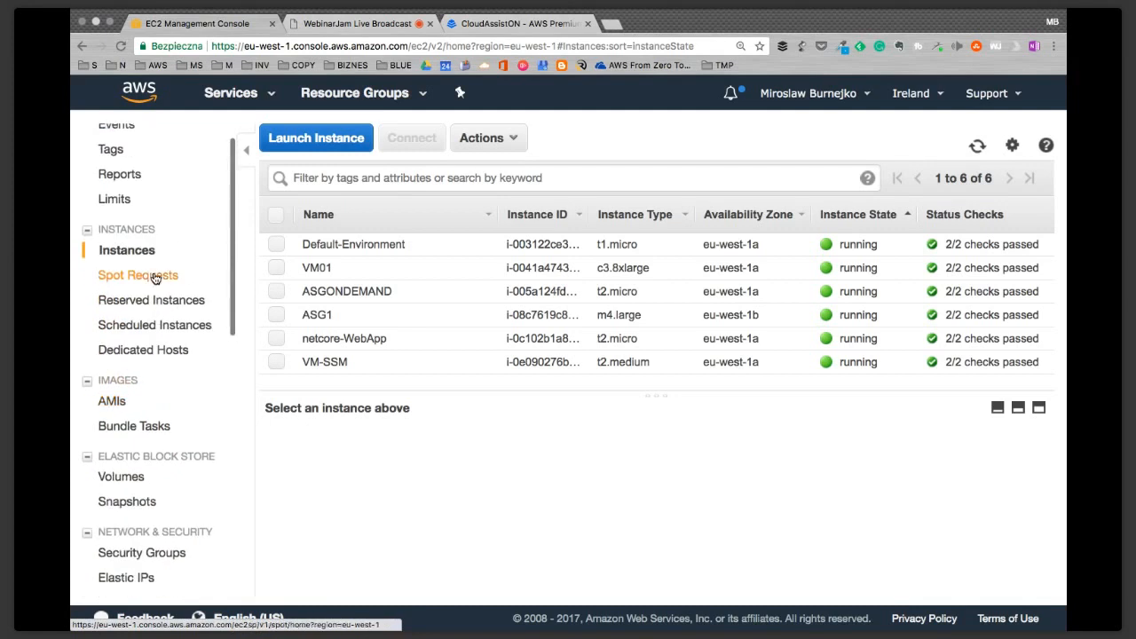
{"action": "left_click", "coordinate": [154, 278]}
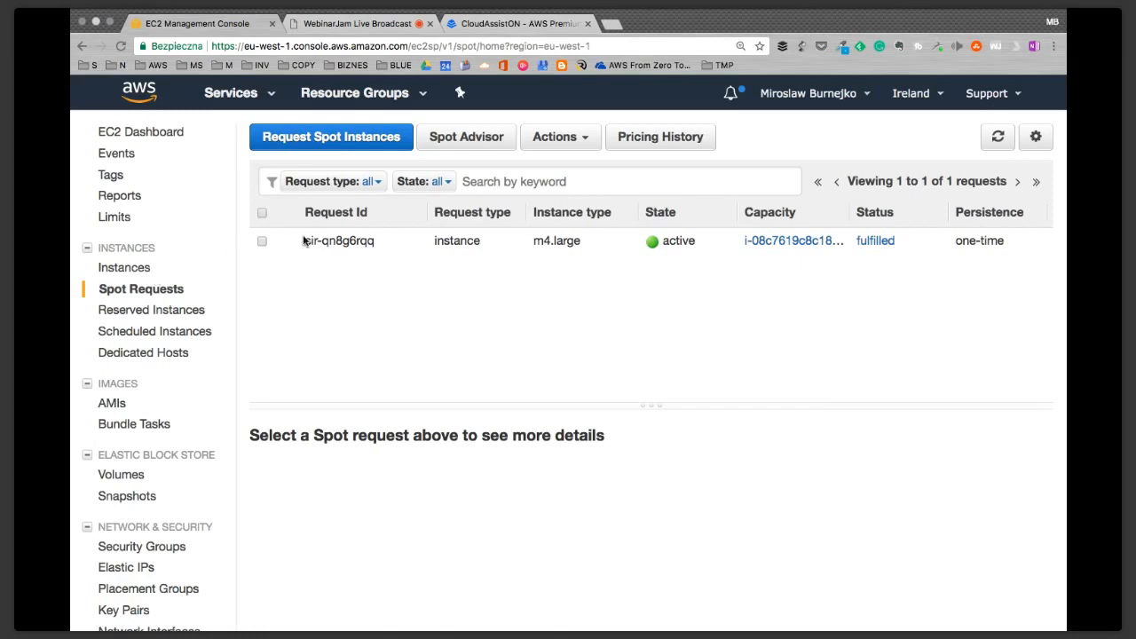
- Show the spot instance pricing history for the m3.medium instance type over a date range of 3 months
{"action": "left_click", "coordinate": [655, 140]}
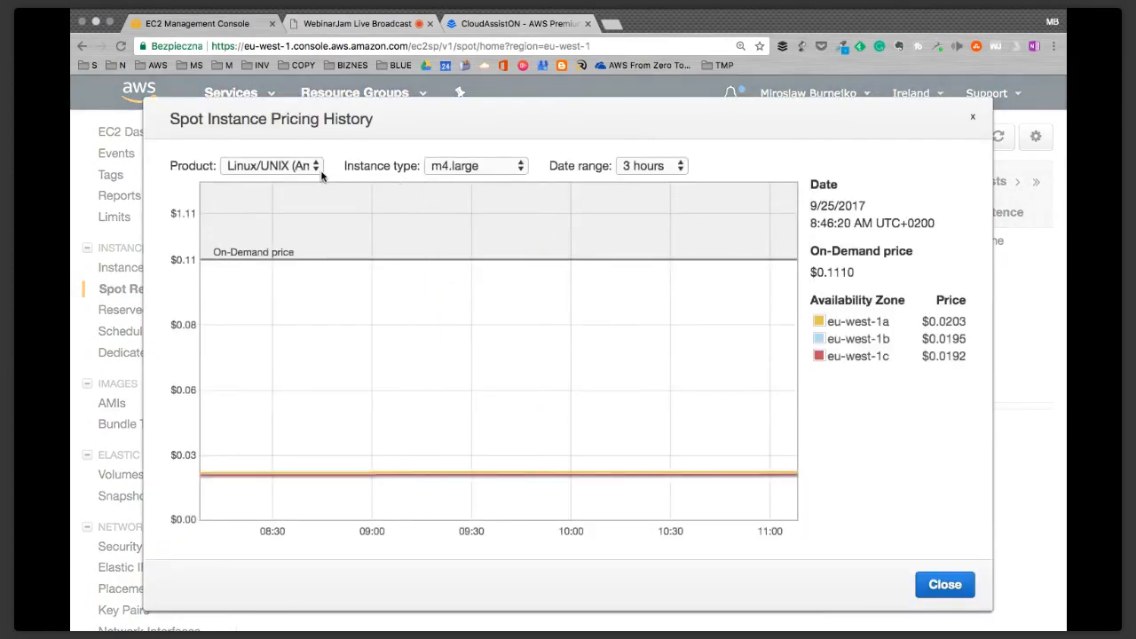
{"action": "left_click", "coordinate": [318, 168]}
{"action": "left_click", "coordinate": [440, 175]}
{"action": "left_click", "coordinate": [458, 175]}
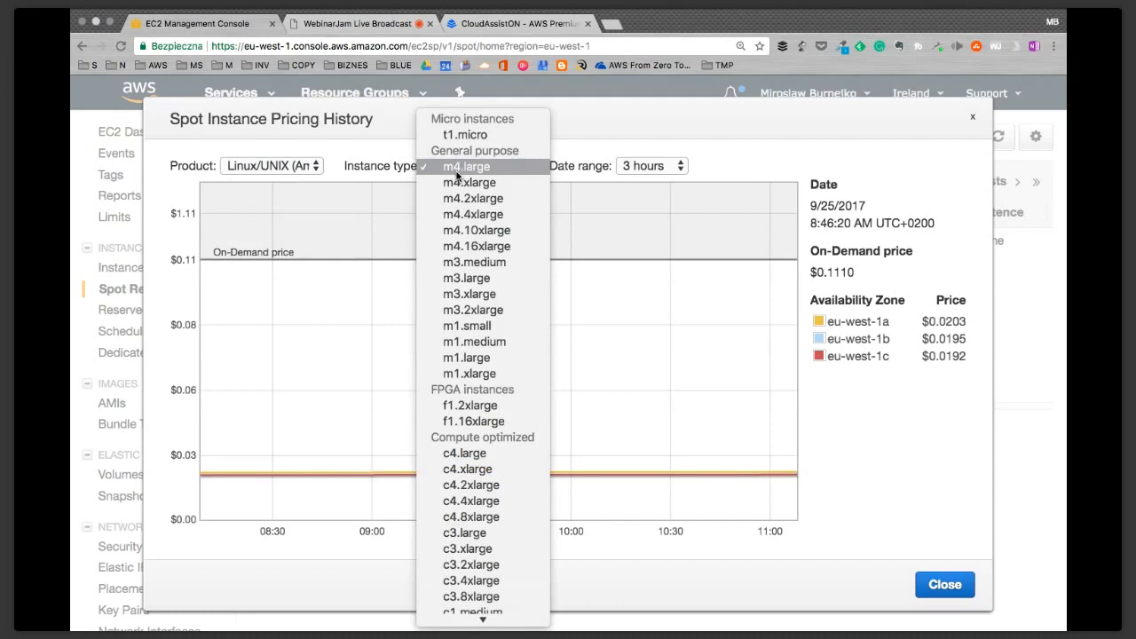
{"action": "left_click", "coordinate": [475, 262]}
{"action": "left_click", "coordinate": [632, 166]}
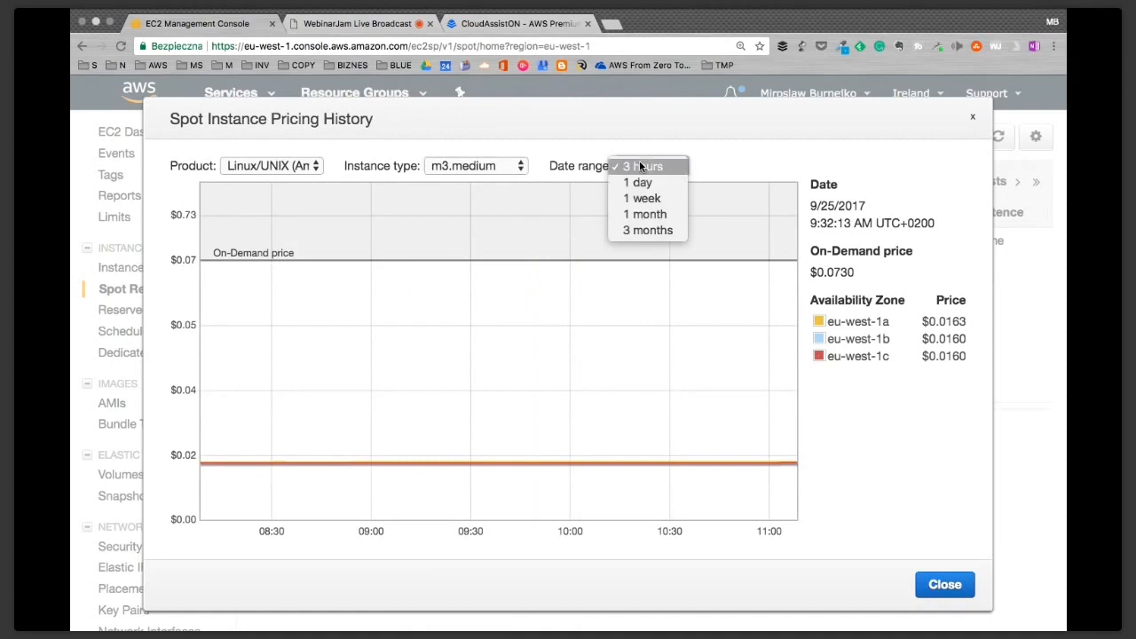
{"action": "left_click", "coordinate": [632, 230]}
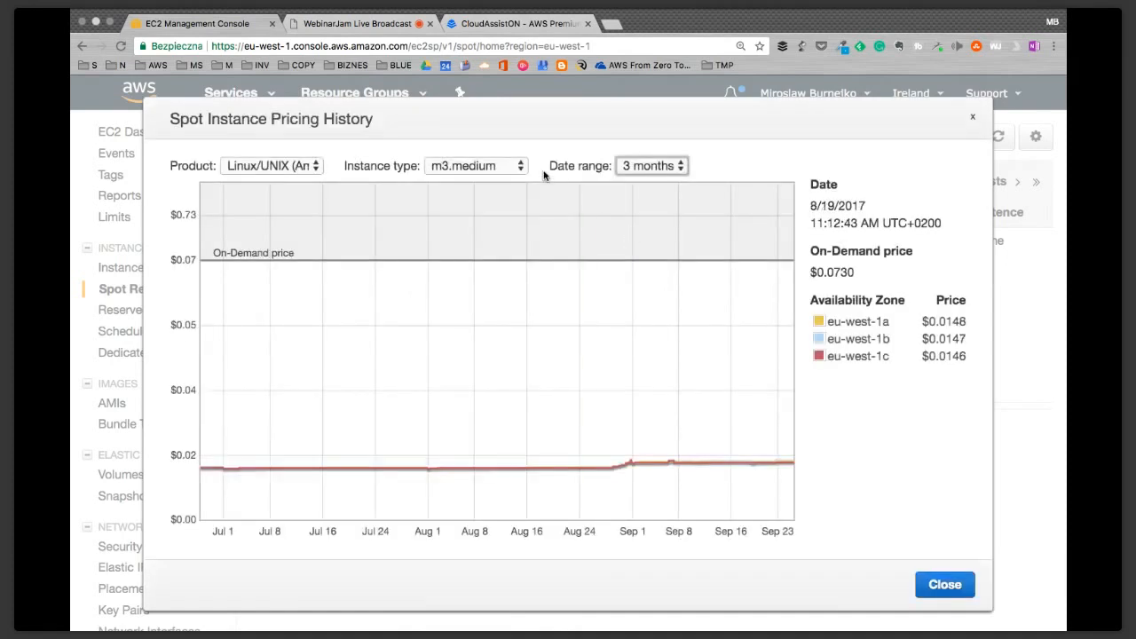
- Show the spot instance pricing history for the m3.2xlarge instance type
{"action": "left_click", "coordinate": [502, 160]}
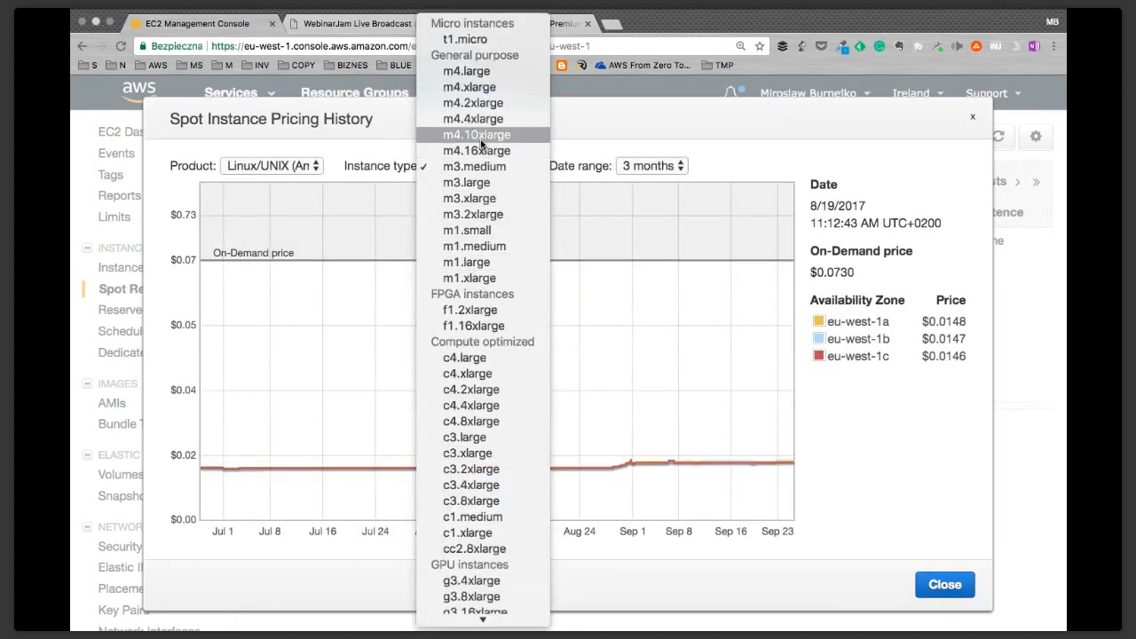
{"action": "left_click", "coordinate": [472, 215]}
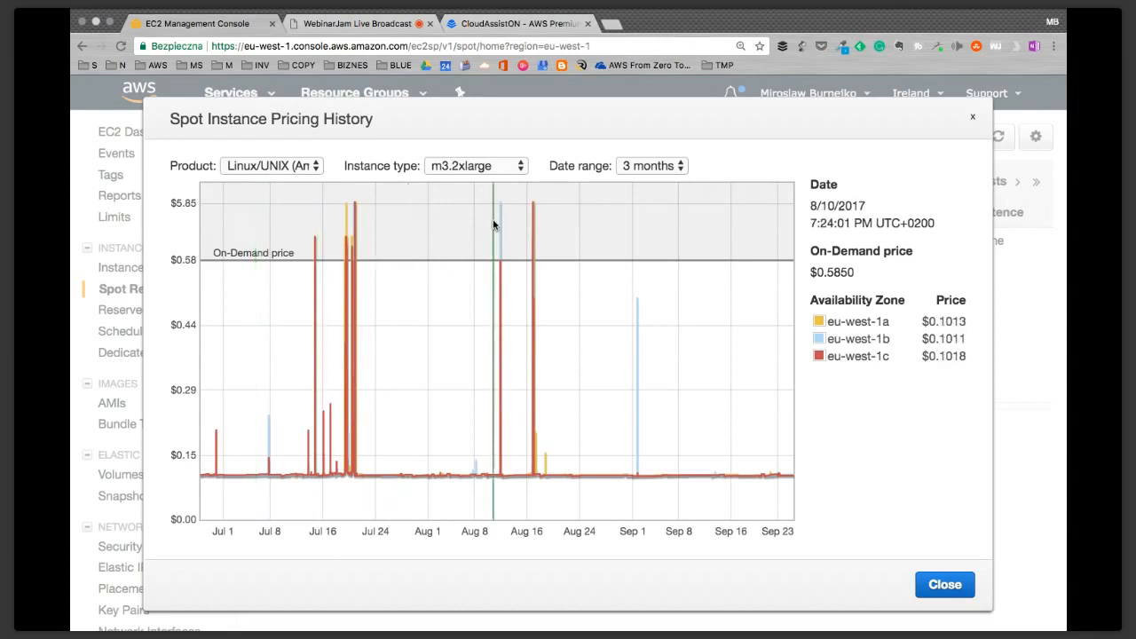
- Open the BidElastic website in a new browser tab and look over its homepage
{"action": "left_click", "coordinate": [616, 28]}
{"action": "type", "text": "bid"}
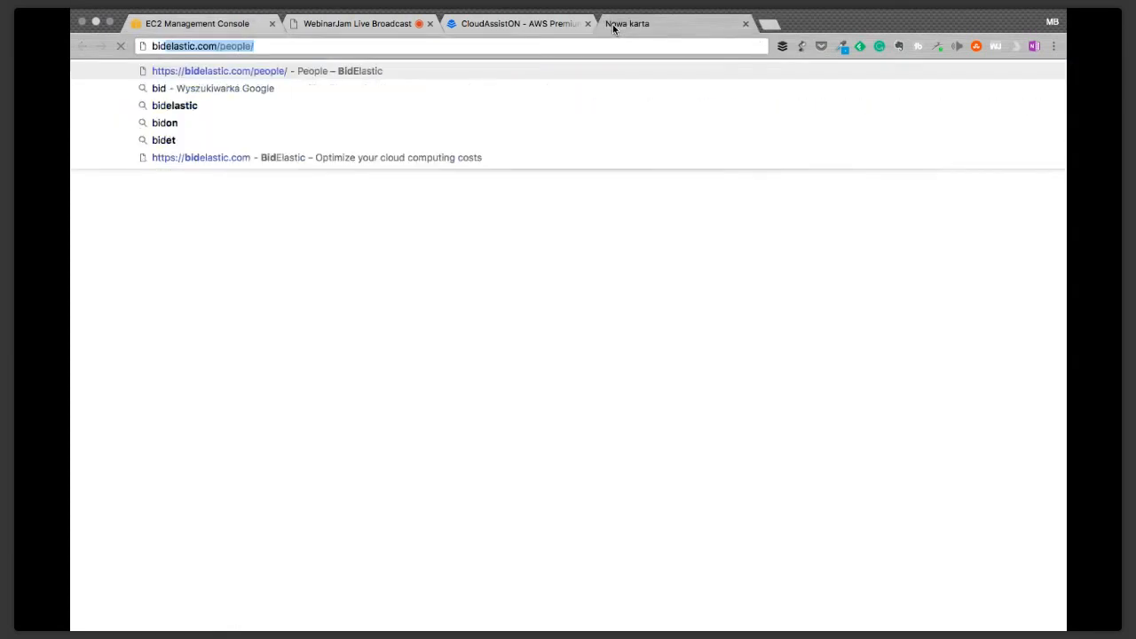
{"action": "key", "text": "Return"}
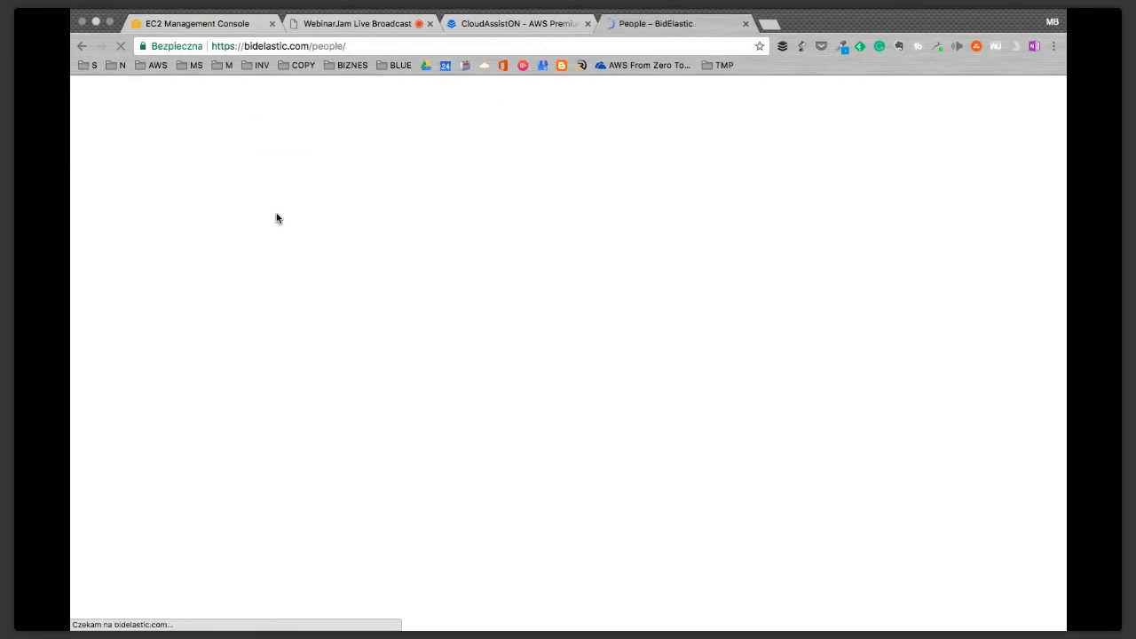
{"action": "left_click", "coordinate": [525, 130]}
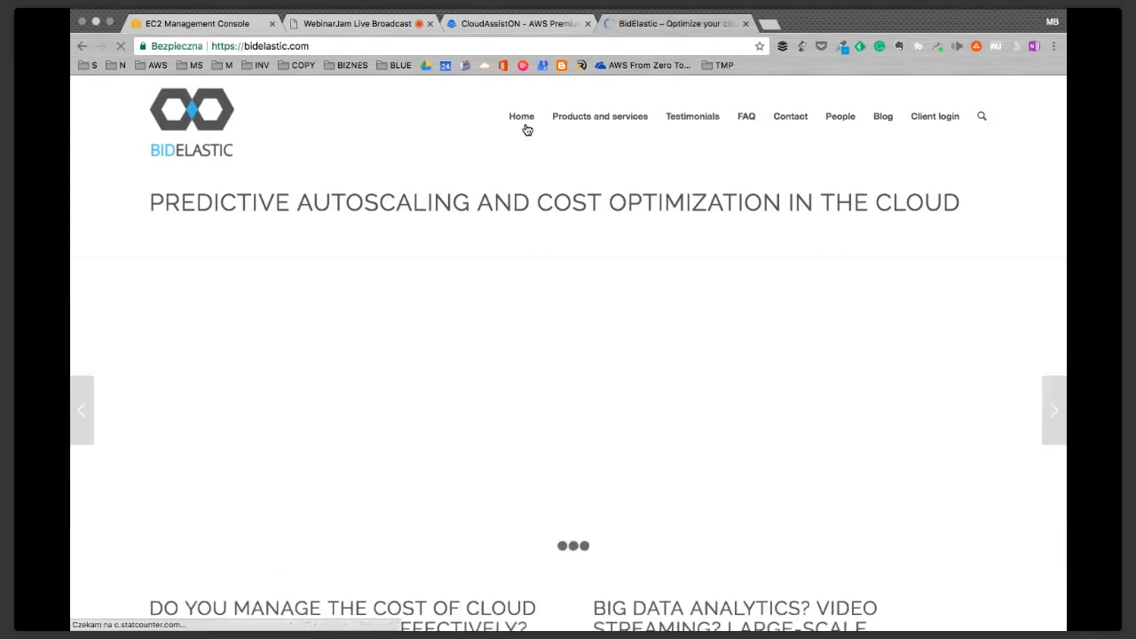
{"action": "scroll", "coordinate": [489, 454], "scroll_direction": "down", "scroll_amount": 2}
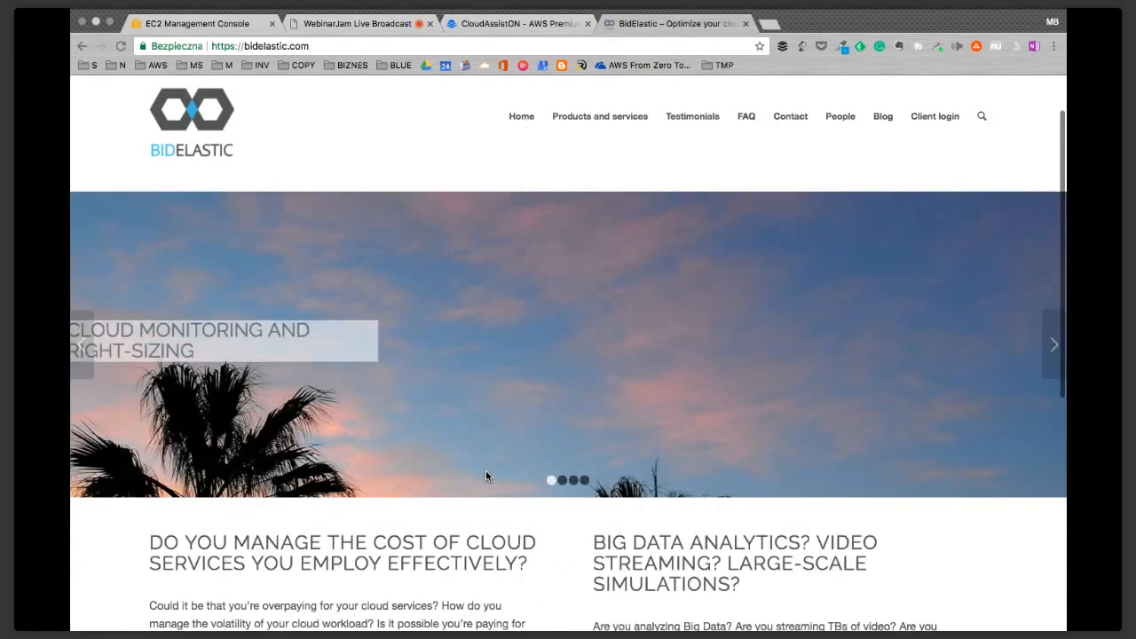
{"action": "scroll", "coordinate": [486, 476], "scroll_direction": "up", "scroll_amount": 2}
- Go back to the BidElastic People page and look over its introduction
{"action": "key", "text": "alt+Left"}
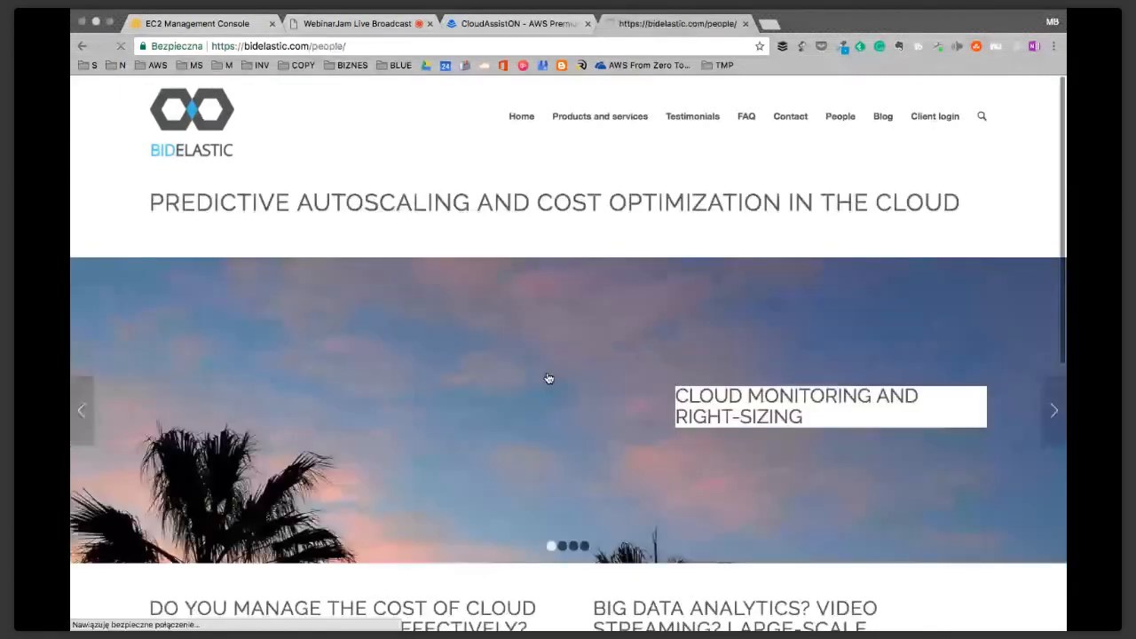
{"action": "scroll", "coordinate": [548, 377], "scroll_direction": "down", "scroll_amount": 2}
{"action": "scroll", "coordinate": [548, 377], "scroll_direction": "up", "scroll_amount": 5}
{"action": "scroll", "coordinate": [548, 377], "scroll_direction": "up", "scroll_amount": 1}
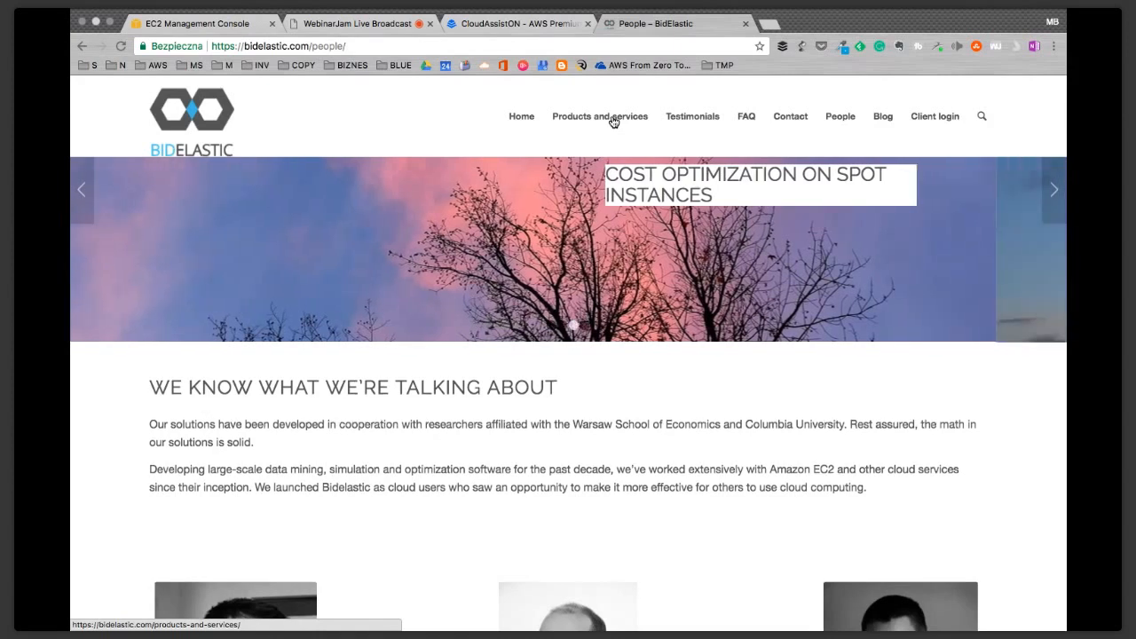
- Open BidElastic's Products and services page and look through the technical differentiators and product descriptions
{"action": "left_click", "coordinate": [613, 122]}
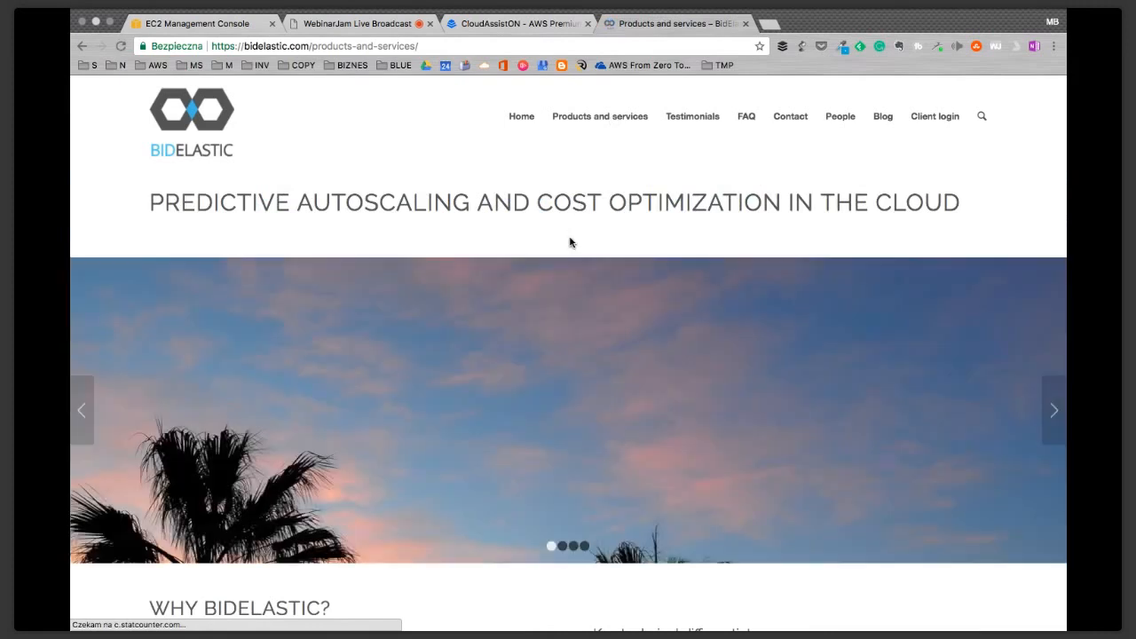
{"action": "scroll", "coordinate": [570, 242], "scroll_direction": "down", "scroll_amount": 1}
{"action": "scroll", "coordinate": [570, 242], "scroll_direction": "down", "scroll_amount": 5}
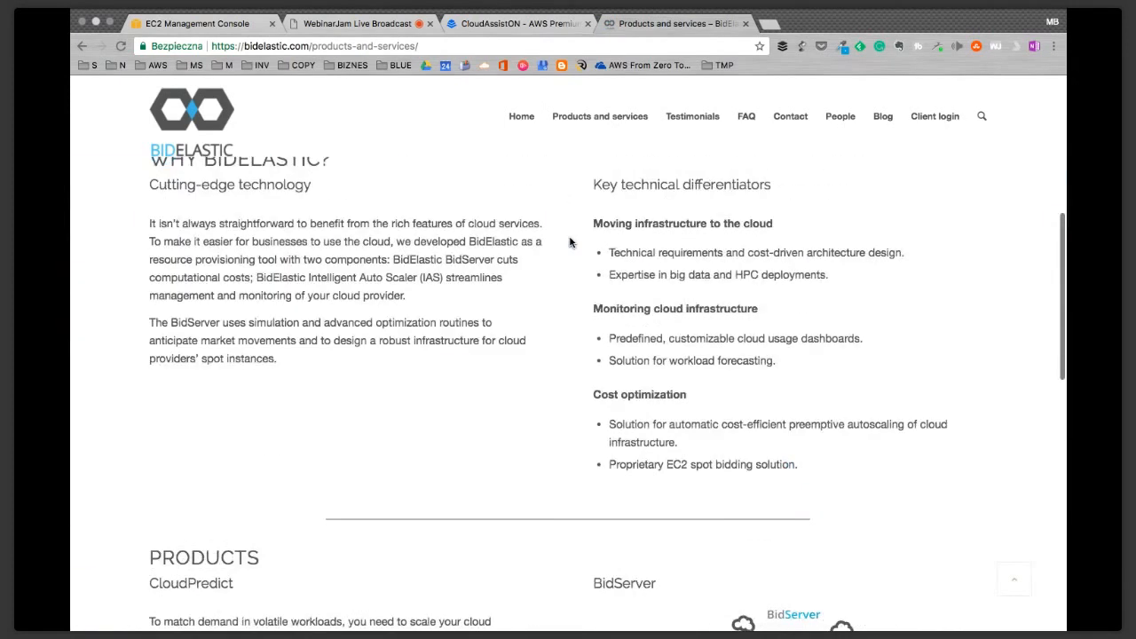
{"action": "scroll", "coordinate": [570, 241], "scroll_direction": "down", "scroll_amount": 5}
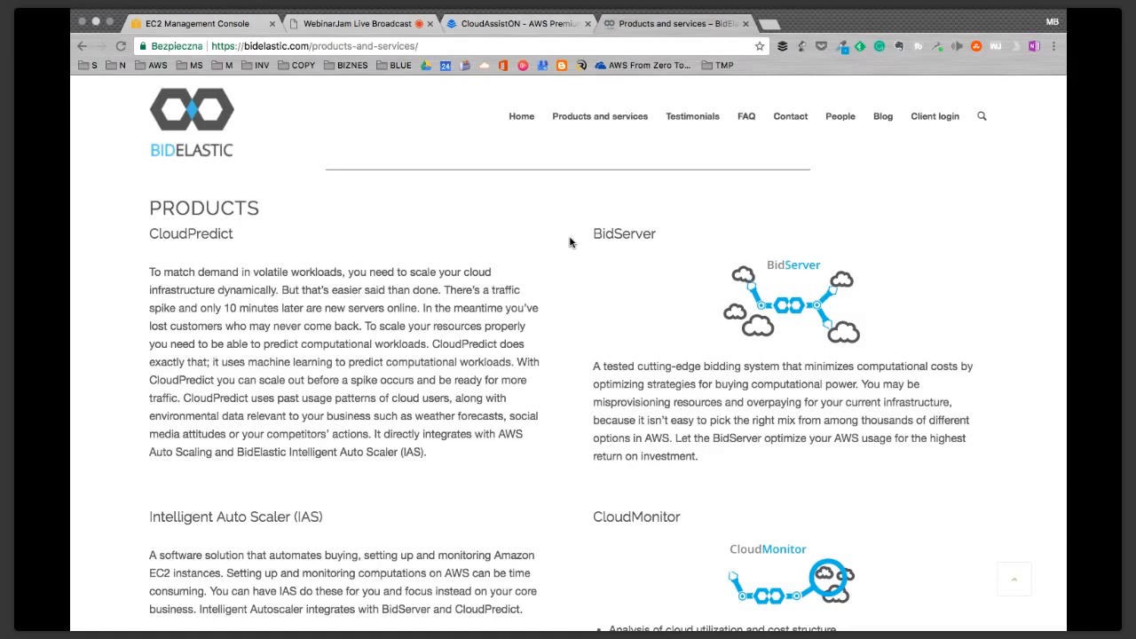
{"action": "scroll", "coordinate": [570, 242], "scroll_direction": "up", "scroll_amount": 15}
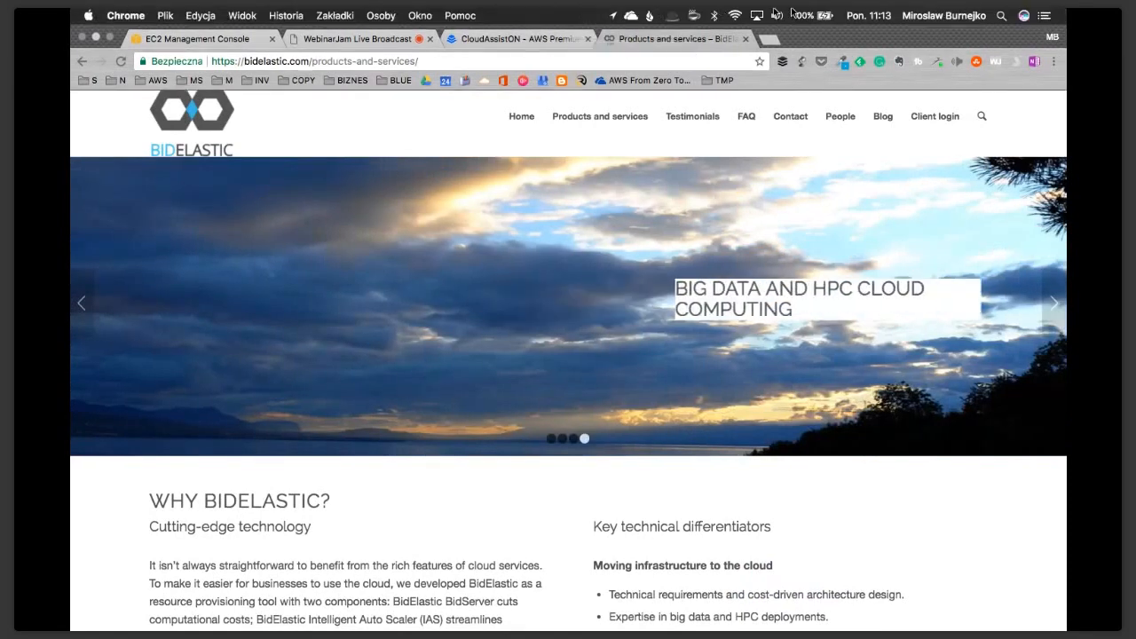
- Check today's date, then return to the EC2 console, close the spot pricing history and go to the AWS console home page
{"action": "left_click", "coordinate": [881, 12]}
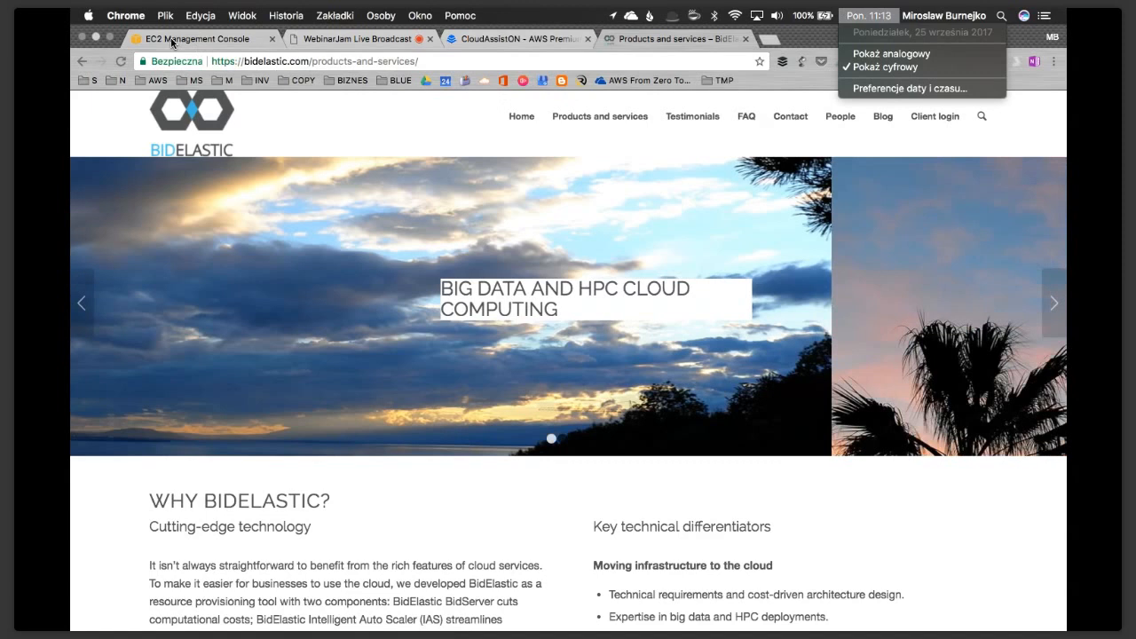
{"action": "left_click", "coordinate": [172, 42]}
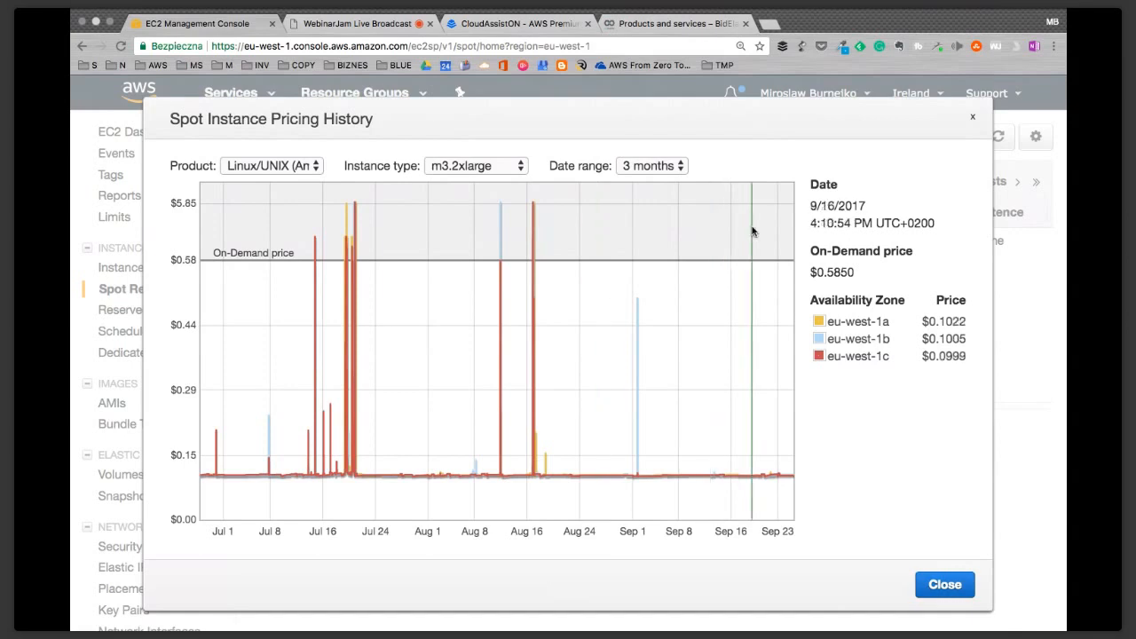
{"action": "left_click", "coordinate": [973, 116]}
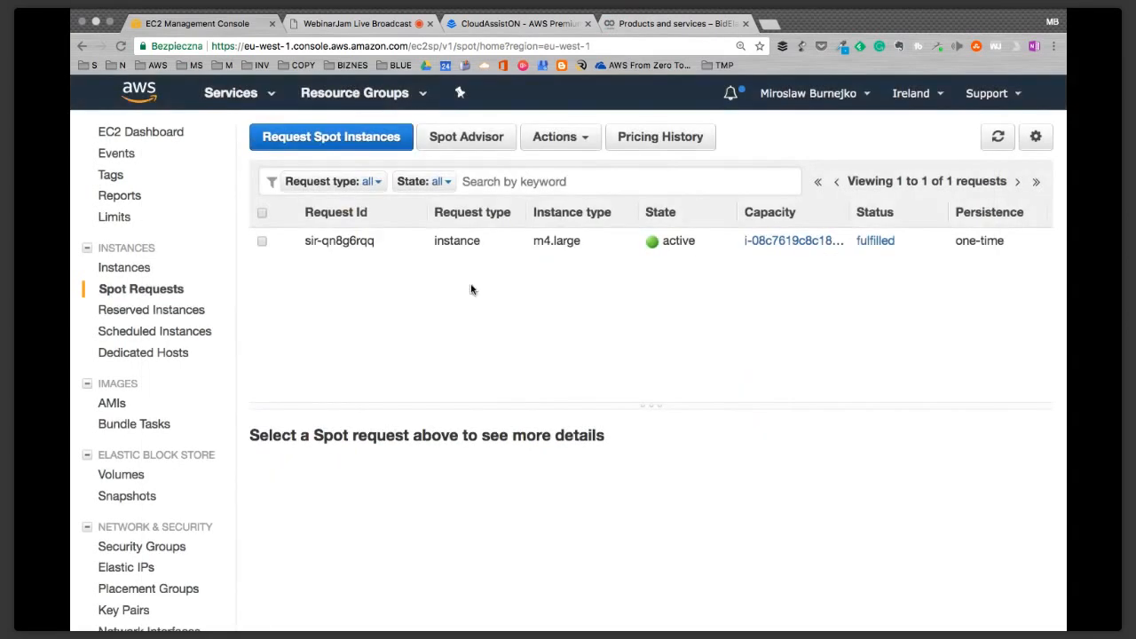
{"action": "left_click", "coordinate": [130, 91]}
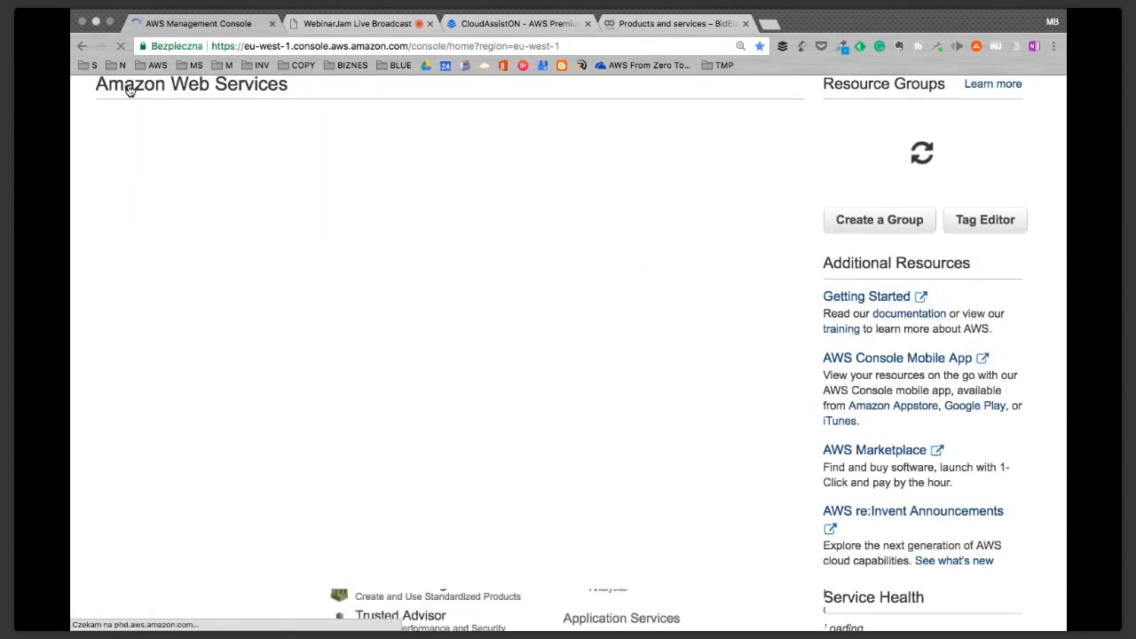
- Search the web for "t2 instance pricing" in a new browser tab and open the Amazon EC2 Pricing page
{"action": "left_click", "coordinate": [771, 27]}
{"action": "type", "text": "t2 instance "}
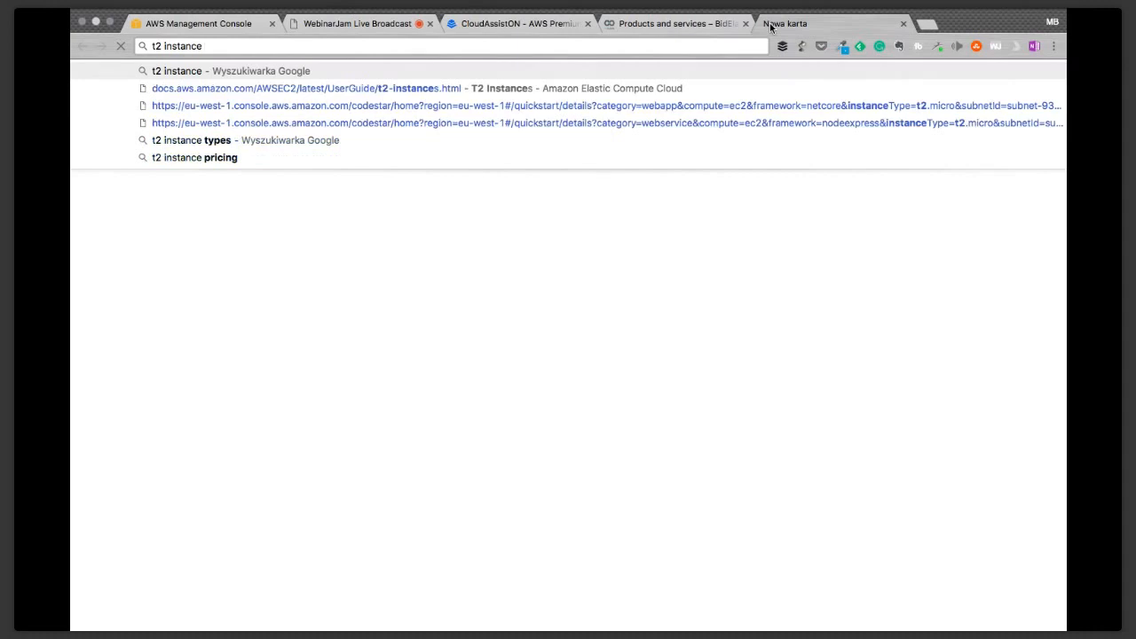
{"action": "type", "text": "pricing"}
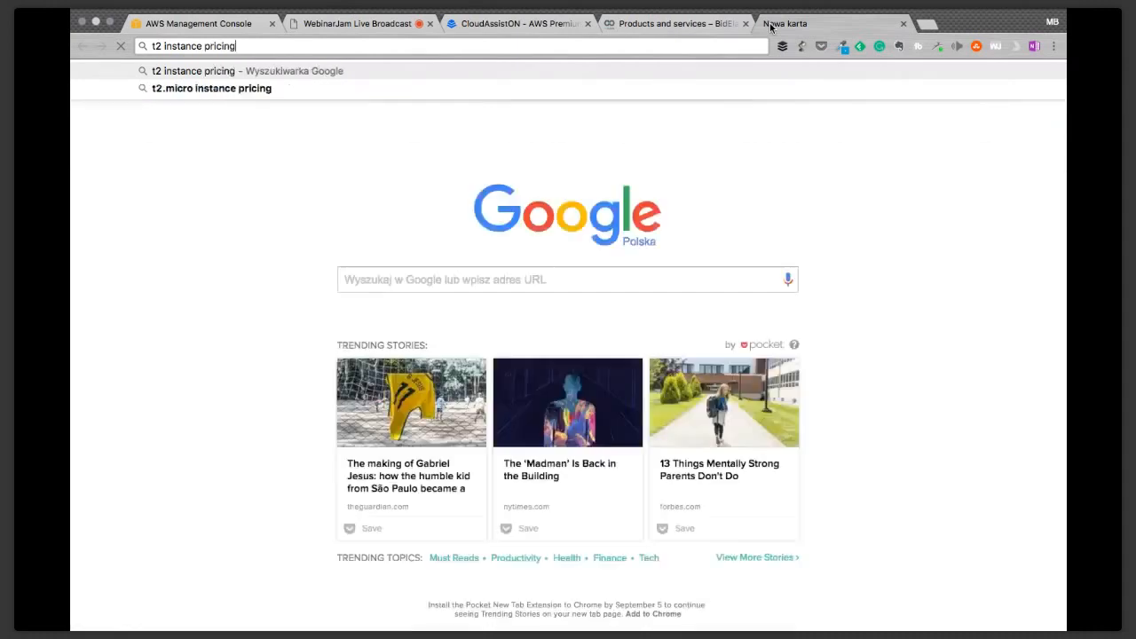
{"action": "key", "text": "Return"}
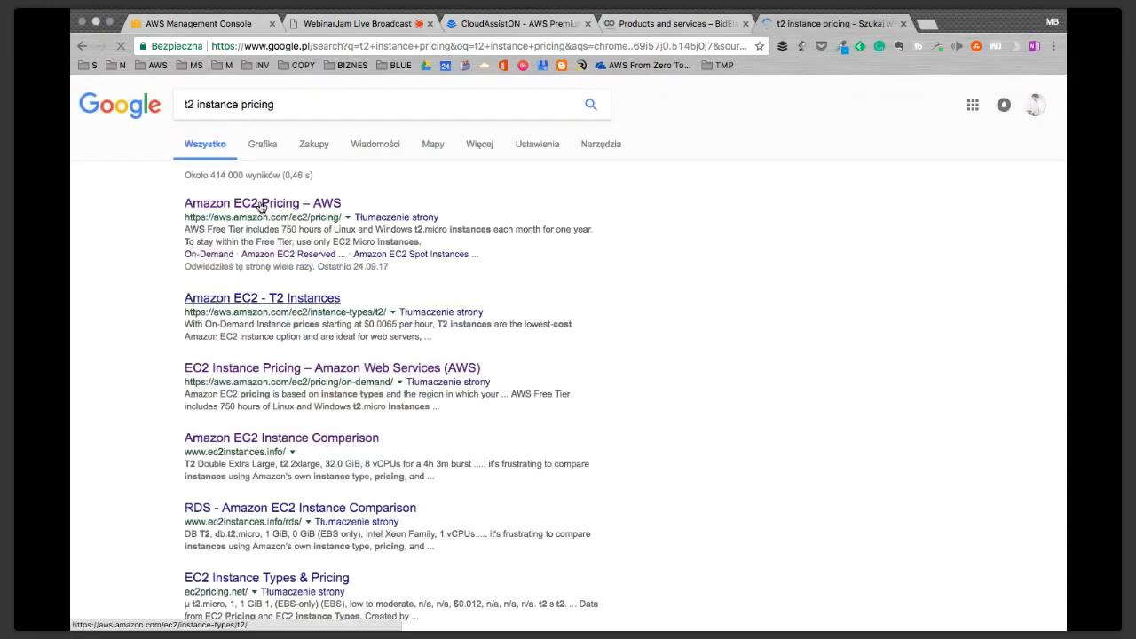
{"action": "left_click", "coordinate": [263, 204]}
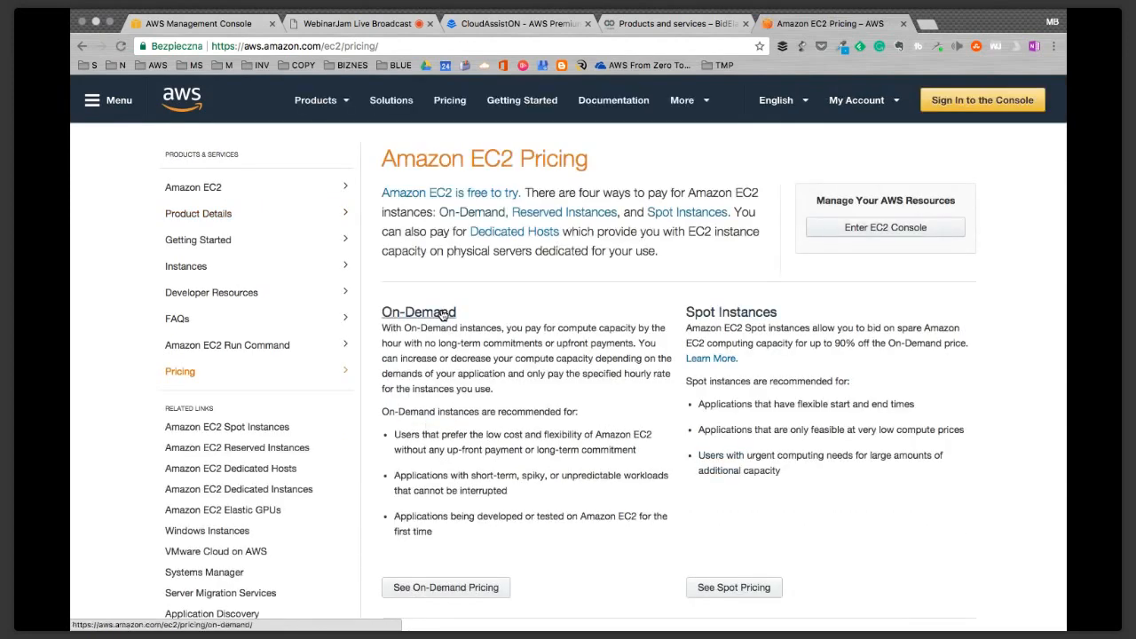
- Open the On-Demand pricing page and highlight the t2.nano memory and hourly price in the General Purpose table
{"action": "scroll", "coordinate": [441, 316], "scroll_direction": "down", "scroll_amount": 1}
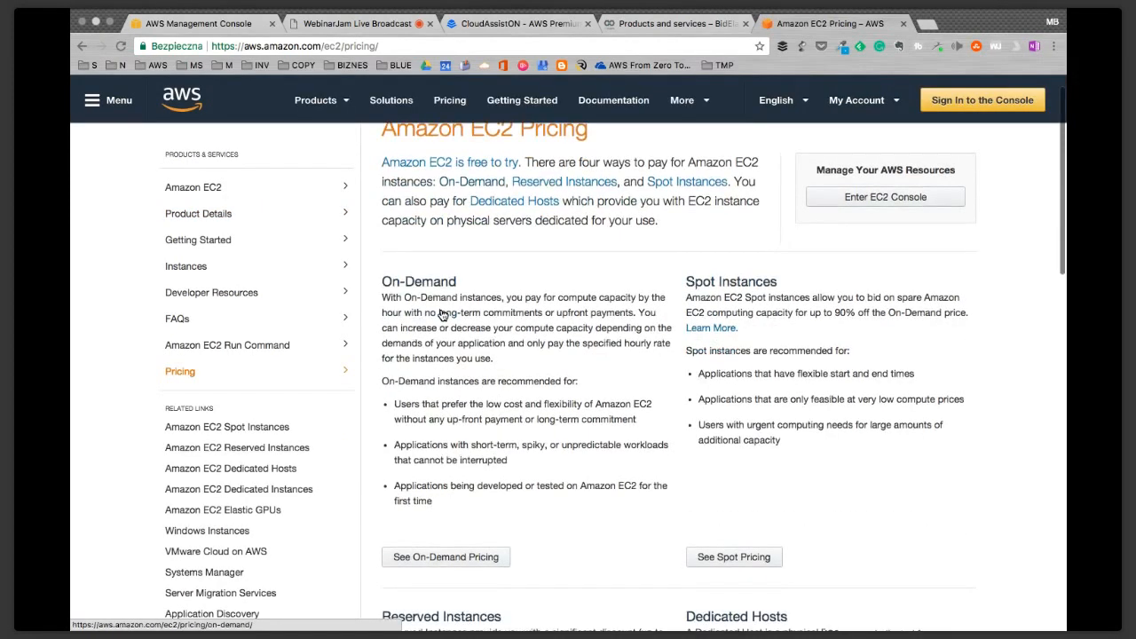
{"action": "left_click", "coordinate": [441, 315]}
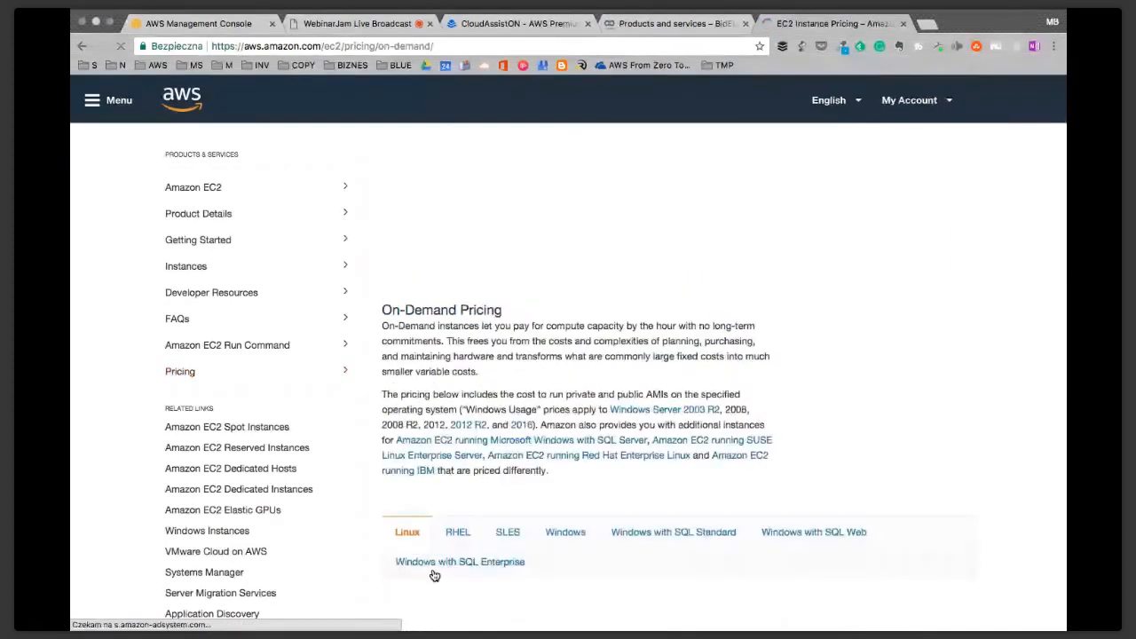
{"action": "scroll", "coordinate": [435, 576], "scroll_direction": "down", "scroll_amount": 10}
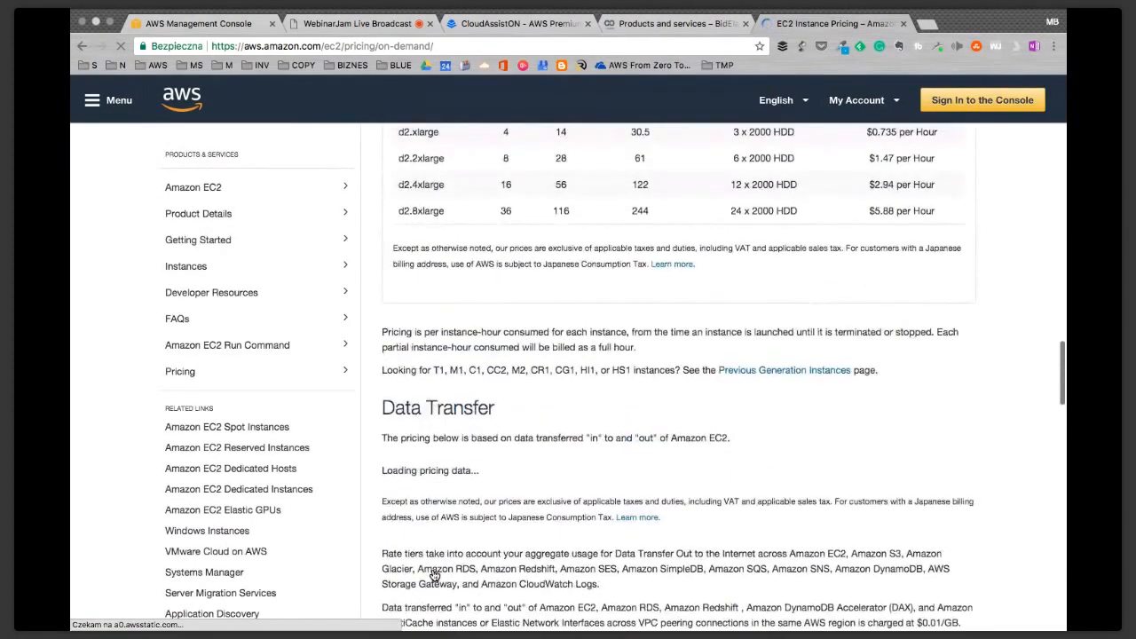
{"action": "scroll", "coordinate": [434, 576], "scroll_direction": "up", "scroll_amount": 15}
{"action": "scroll", "coordinate": [434, 577], "scroll_direction": "down", "scroll_amount": 3}
{"action": "scroll", "coordinate": [434, 577], "scroll_direction": "down", "scroll_amount": 2}
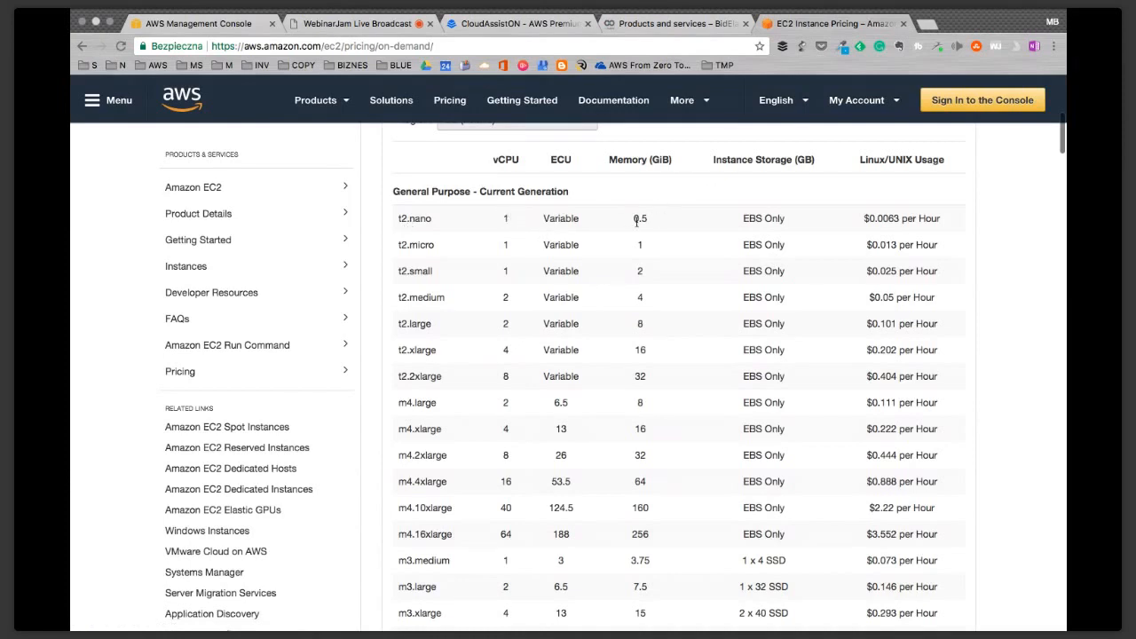
{"action": "left_click_drag", "start_coordinate": [632, 217], "coordinate": [651, 217]}
{"action": "left_click_drag", "start_coordinate": [877, 219], "coordinate": [899, 219]}
- Open the Calculator app and switch it to the basic view
{"action": "key", "text": "super+space"}
{"action": "type", "text": "cal"}
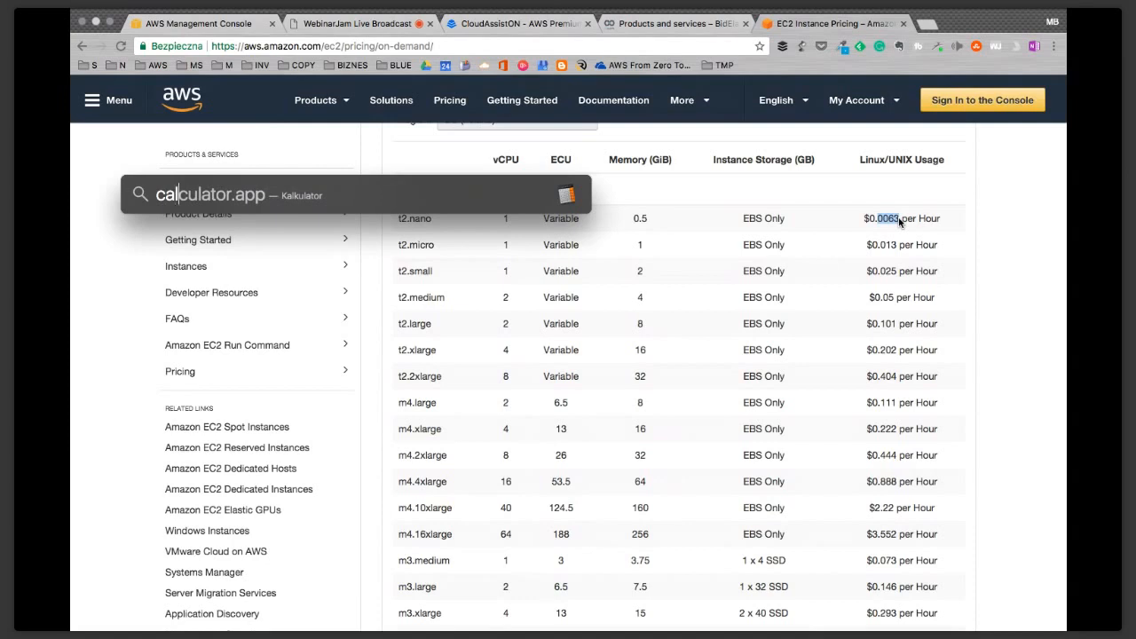
{"action": "key", "text": "Return"}
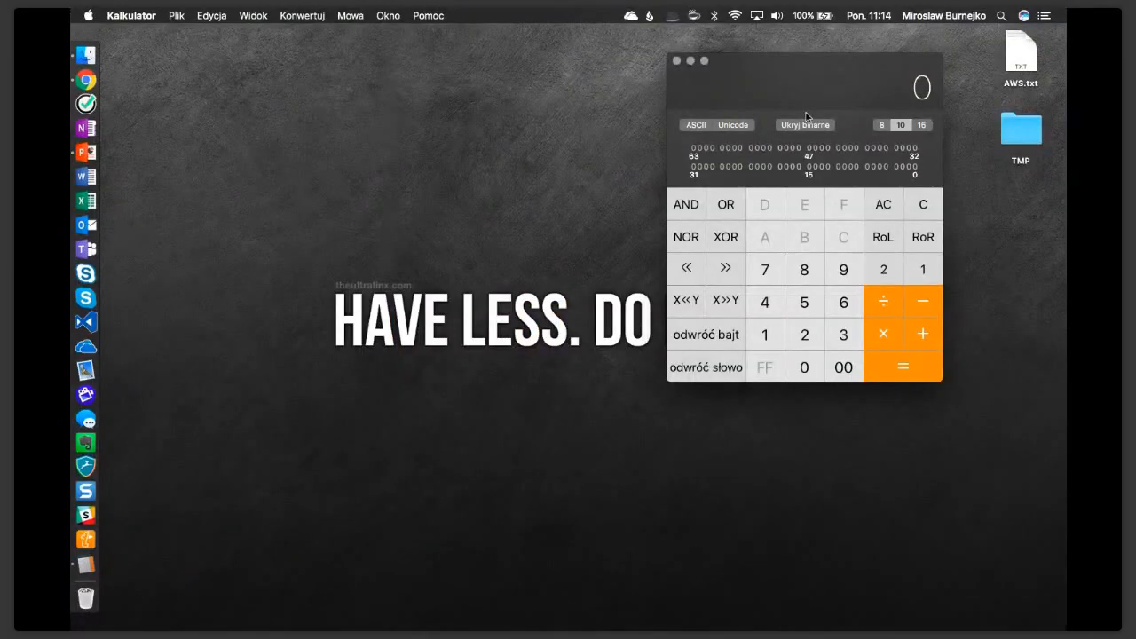
{"action": "left_click", "coordinate": [298, 13]}
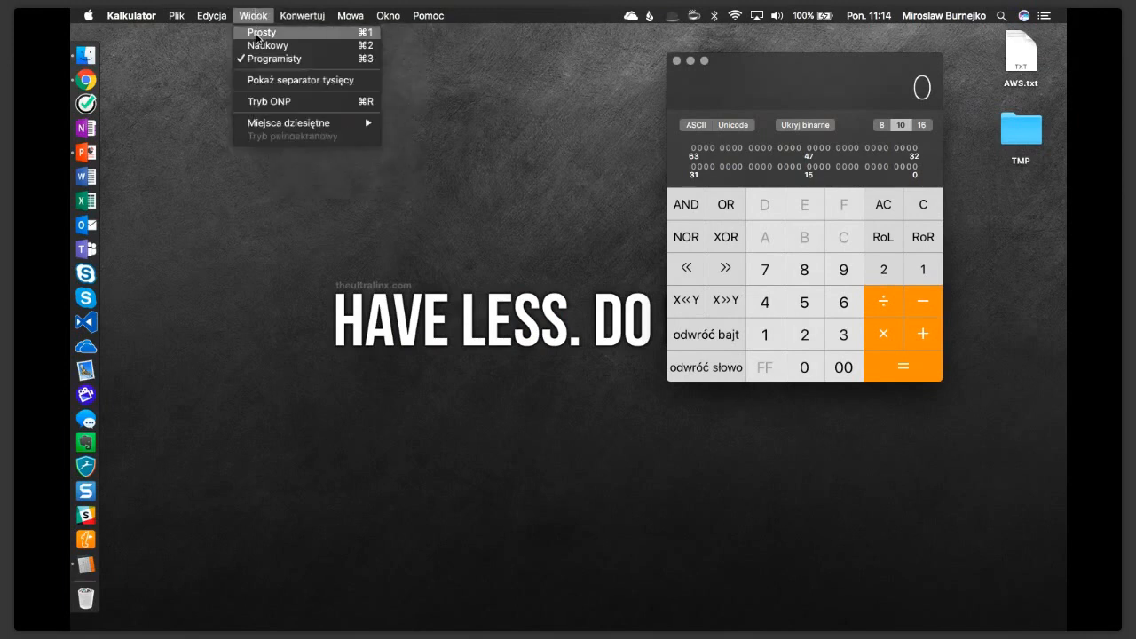
{"action": "left_click", "coordinate": [261, 32]}
- Calculate the monthly t2.nano cost by multiplying 0.0063 by 24 hours and by 31 days
{"action": "type", "text": "0063"}
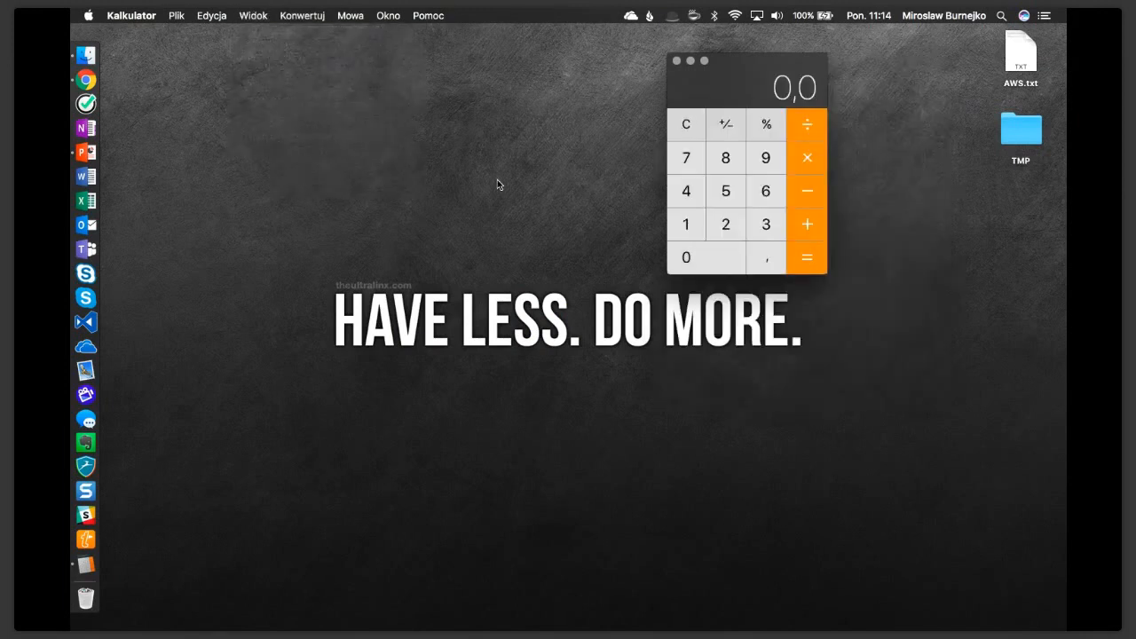
{"action": "key", "text": "asterisk"}
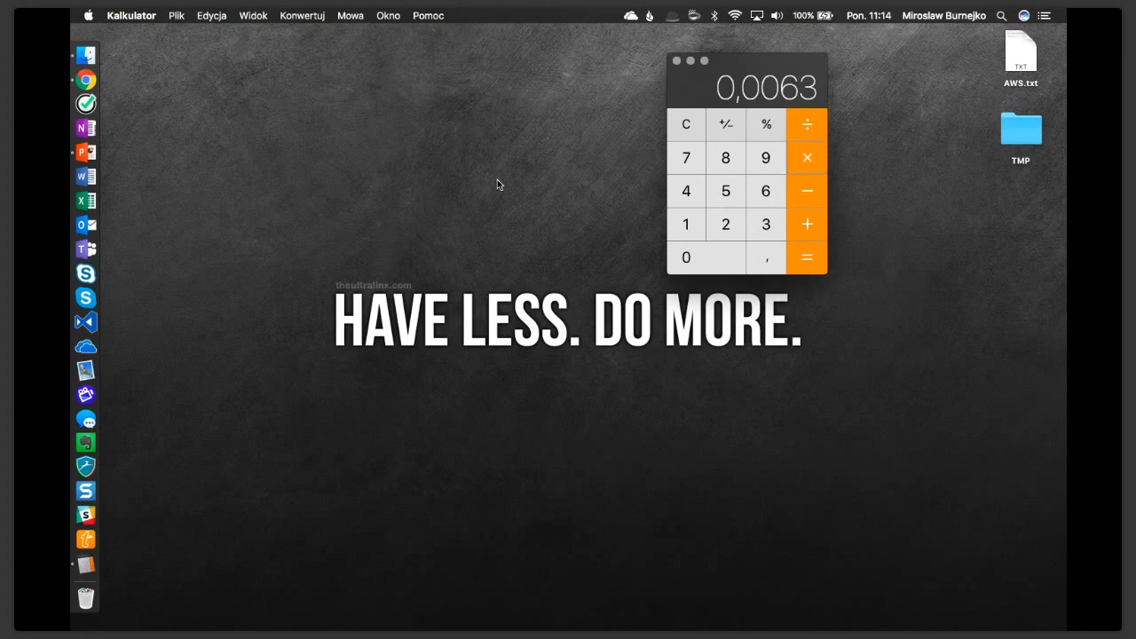
{"action": "type", "text": "24"}
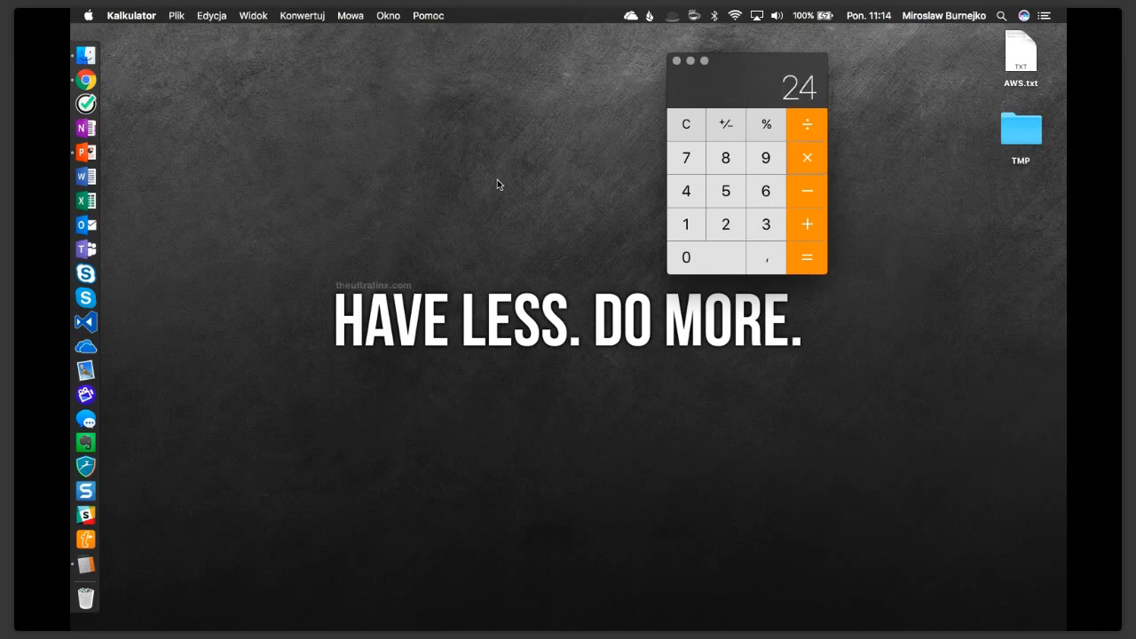
{"action": "key", "text": "Return"}
{"action": "key", "text": "asterisk"}
{"action": "type", "text": "31"}
{"action": "key", "text": "Return"}
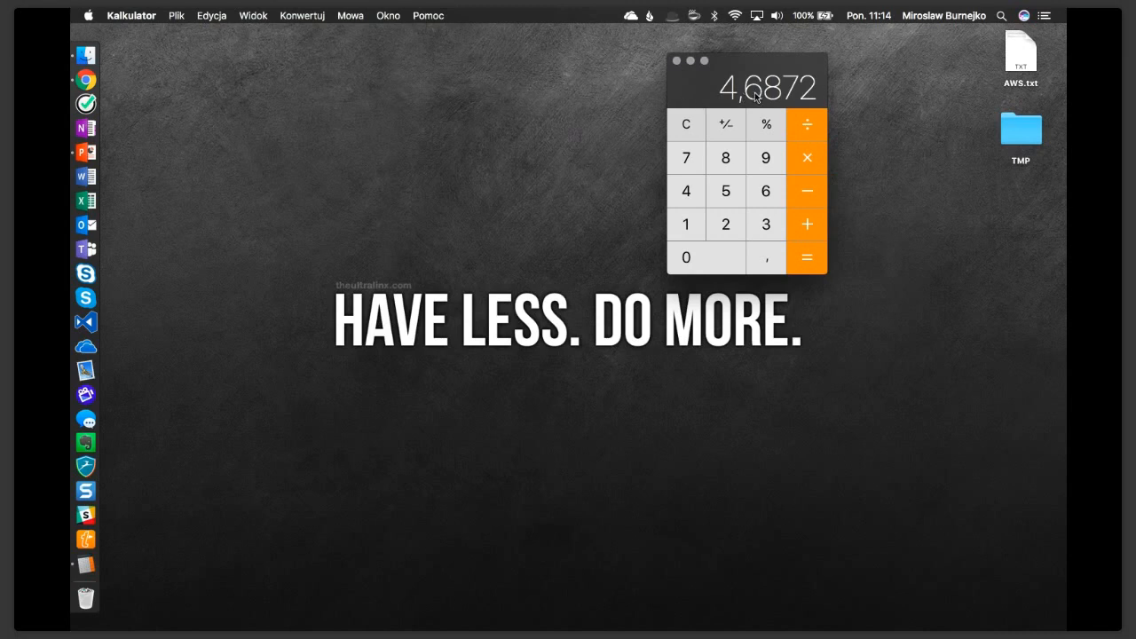
- Return to the browser, review the General Purpose on-demand prices and open the EC2 Dashboard in the AWS console
{"action": "key", "text": "ctrl+Right"}
{"action": "scroll", "coordinate": [656, 370], "scroll_direction": "down", "scroll_amount": 3}
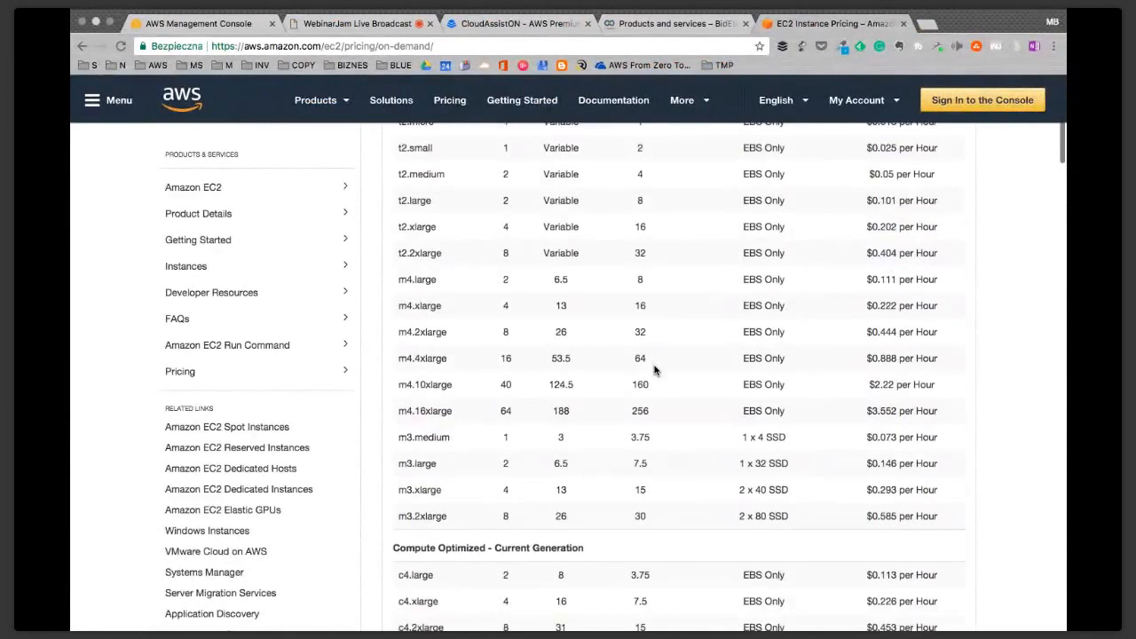
{"action": "scroll", "coordinate": [655, 370], "scroll_direction": "up", "scroll_amount": 2}
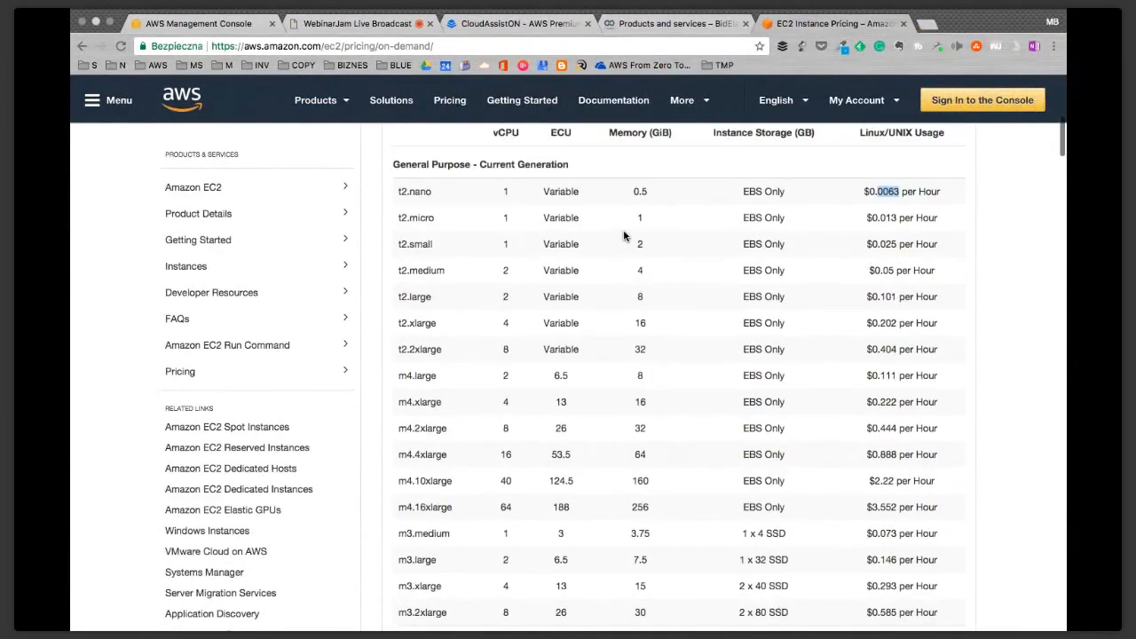
{"action": "mouse_move", "coordinate": [232, 18]}
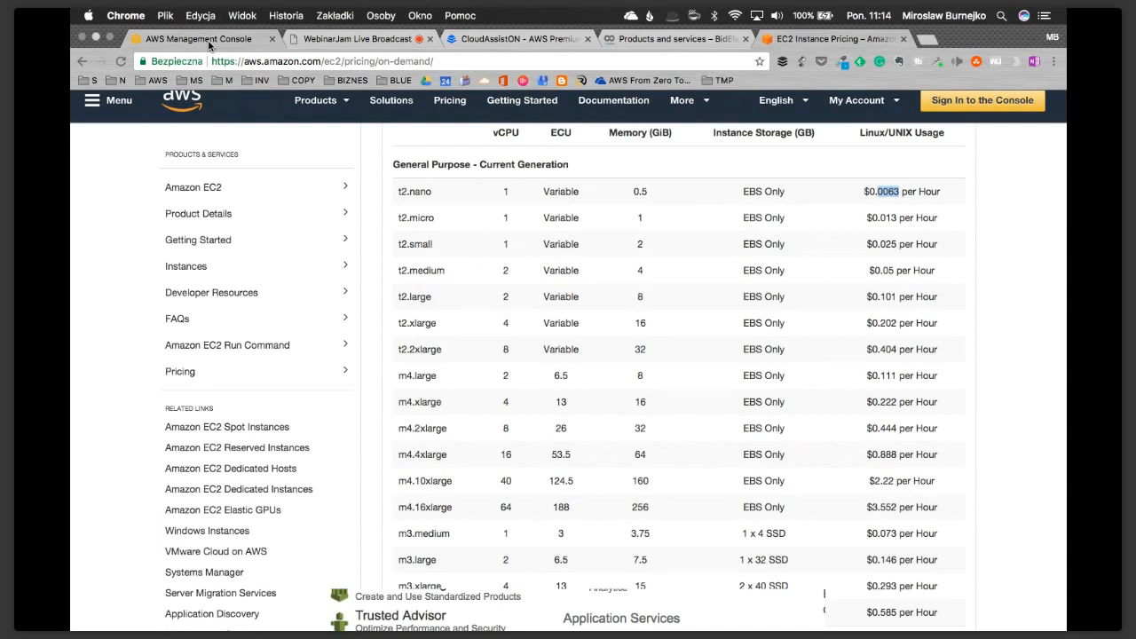
{"action": "left_click", "coordinate": [209, 45]}
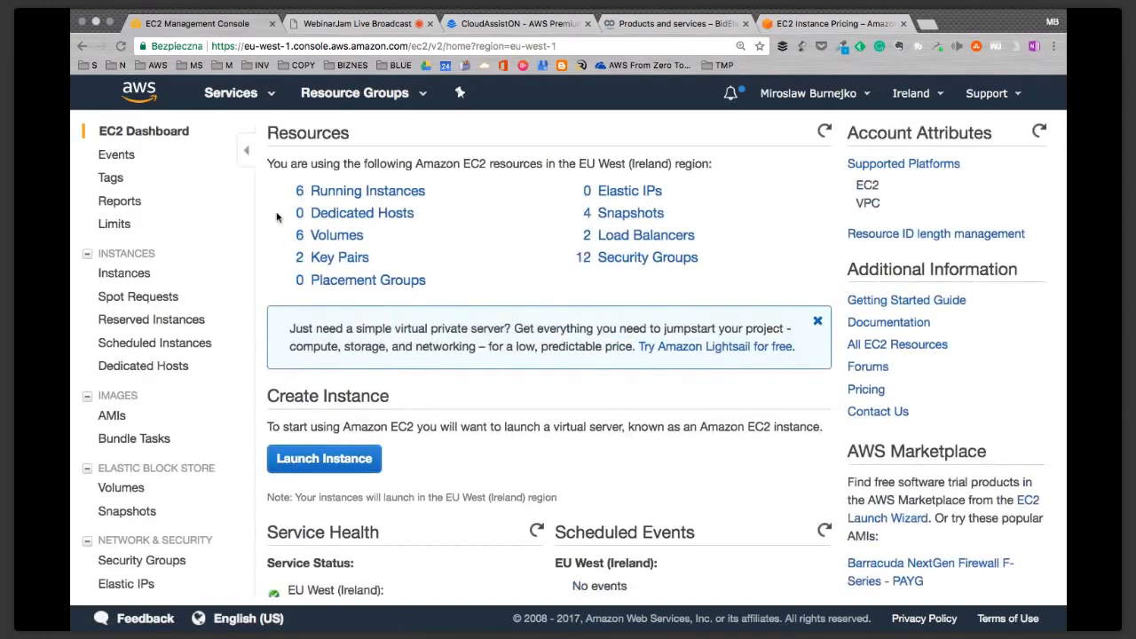
- List the running EC2 instances, select netcore-WebApp, enlarge its details pane and show its monitoring metrics
{"action": "left_click", "coordinate": [398, 191]}
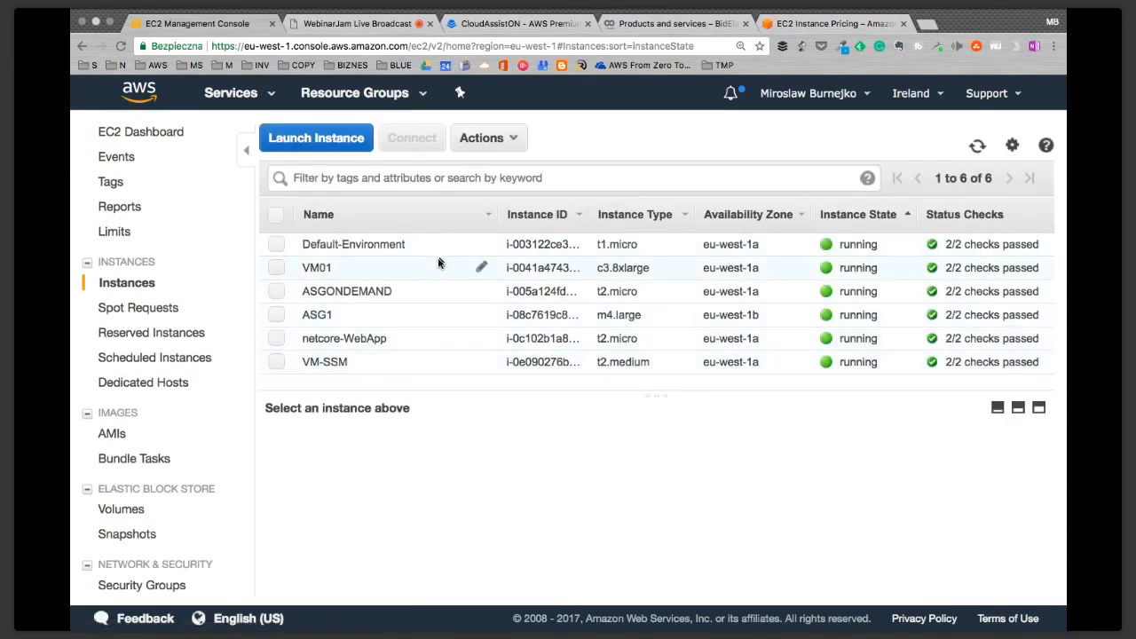
{"action": "left_click", "coordinate": [404, 346]}
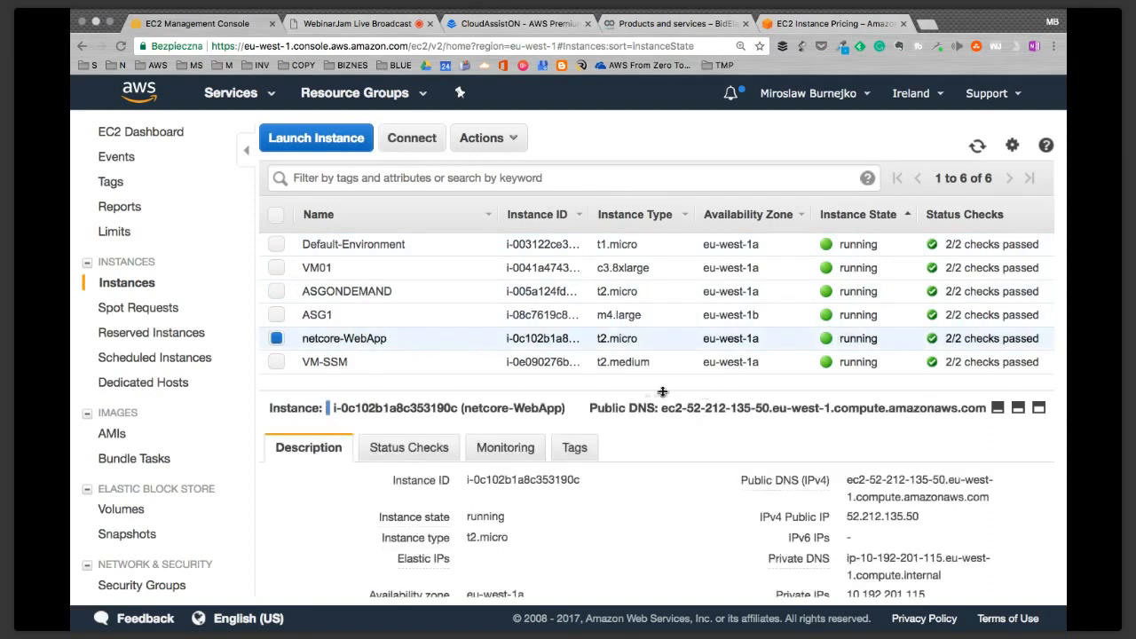
{"action": "left_click_drag", "start_coordinate": [653, 399], "coordinate": [663, 296]}
{"action": "left_click", "coordinate": [500, 346]}
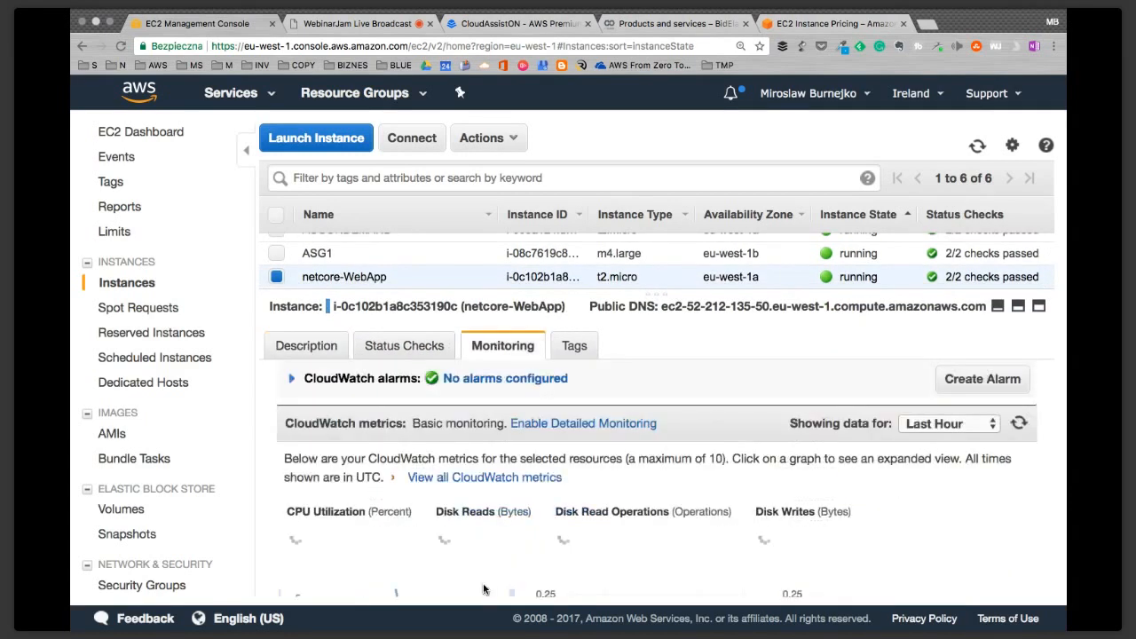
- Examine netcore-WebApp's CPU credit graphs and compare its available monitoring metrics with those of the ASG1 instance
{"action": "scroll", "coordinate": [484, 551], "scroll_direction": "down", "scroll_amount": 3}
{"action": "scroll", "coordinate": [484, 588], "scroll_direction": "down", "scroll_amount": 3}
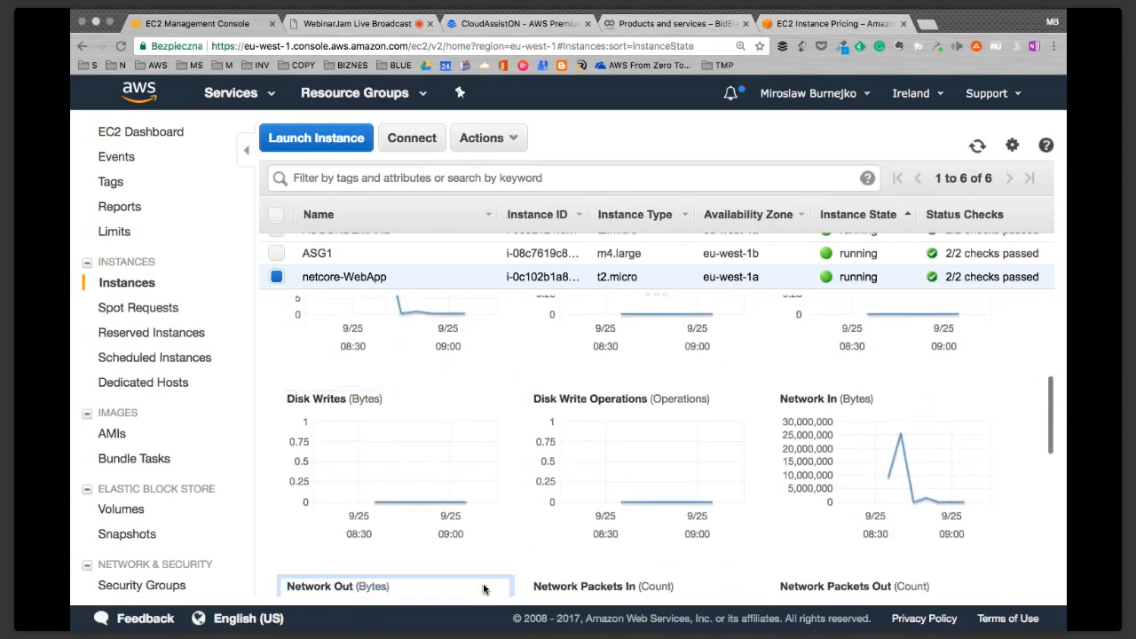
{"action": "scroll", "coordinate": [497, 452], "scroll_direction": "down", "scroll_amount": 5}
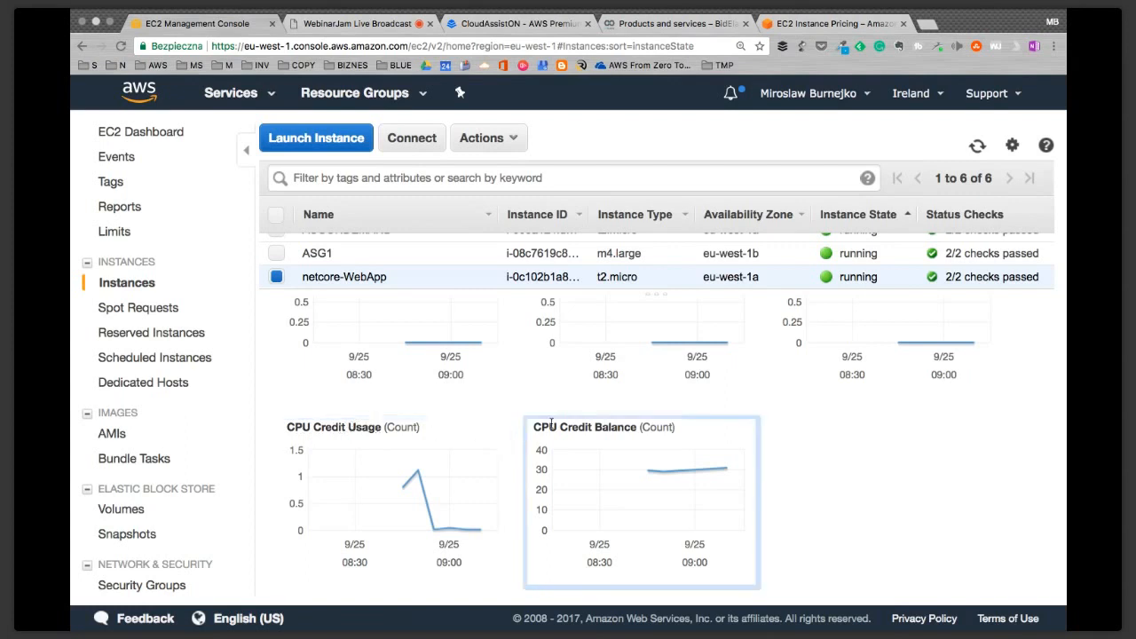
{"action": "scroll", "coordinate": [625, 433], "scroll_direction": "up", "scroll_amount": 2}
{"action": "scroll", "coordinate": [625, 433], "scroll_direction": "up", "scroll_amount": 3}
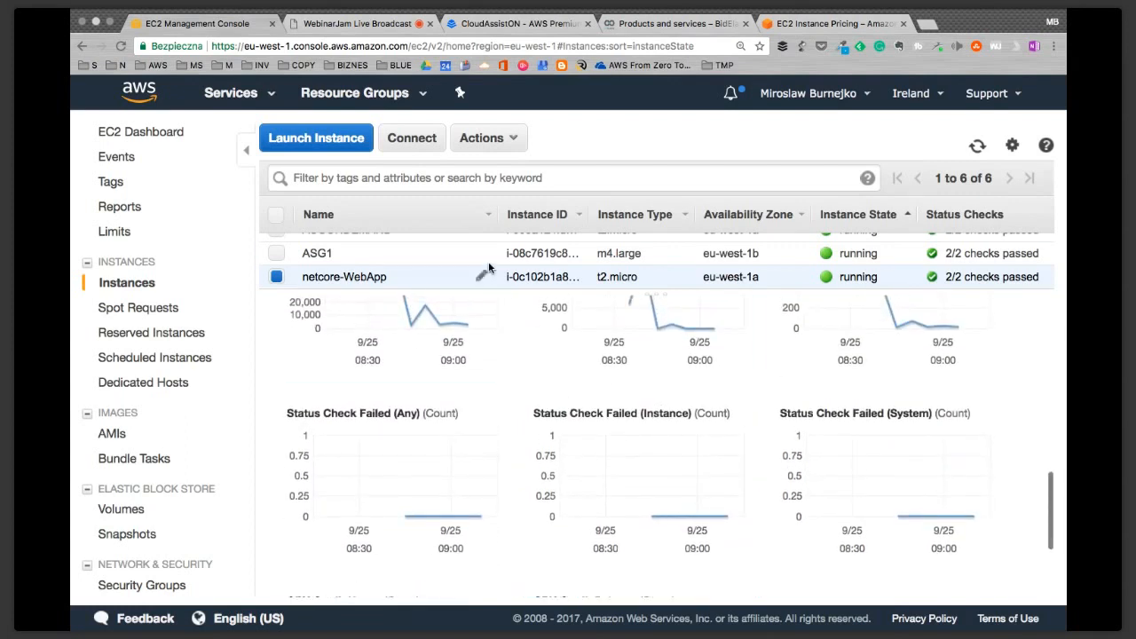
{"action": "left_click", "coordinate": [448, 260]}
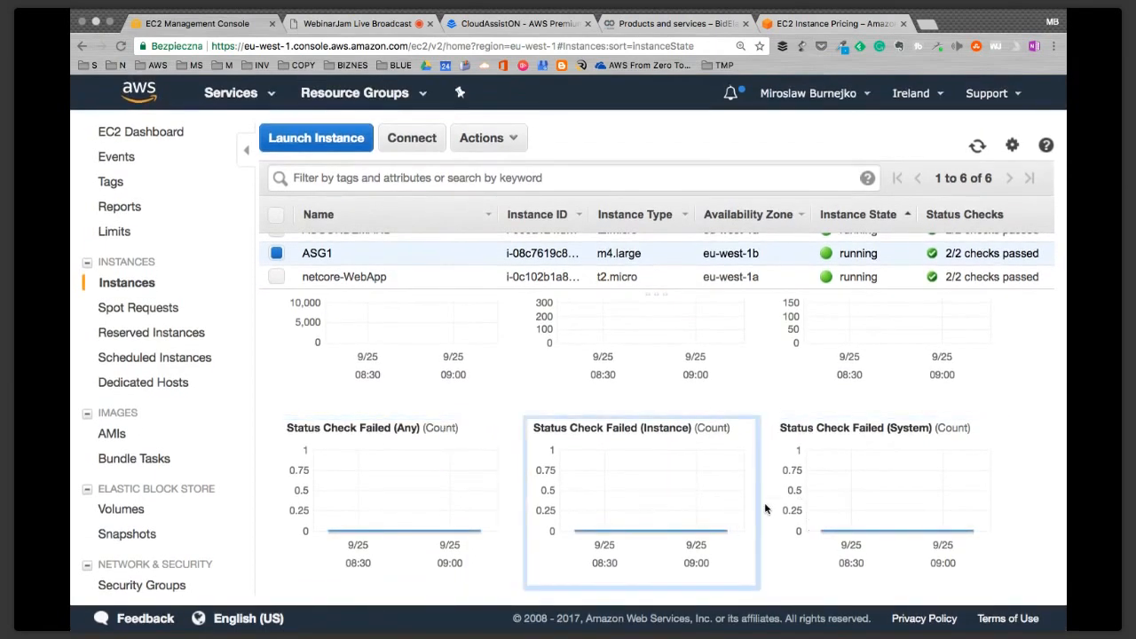
{"action": "left_click", "coordinate": [458, 277]}
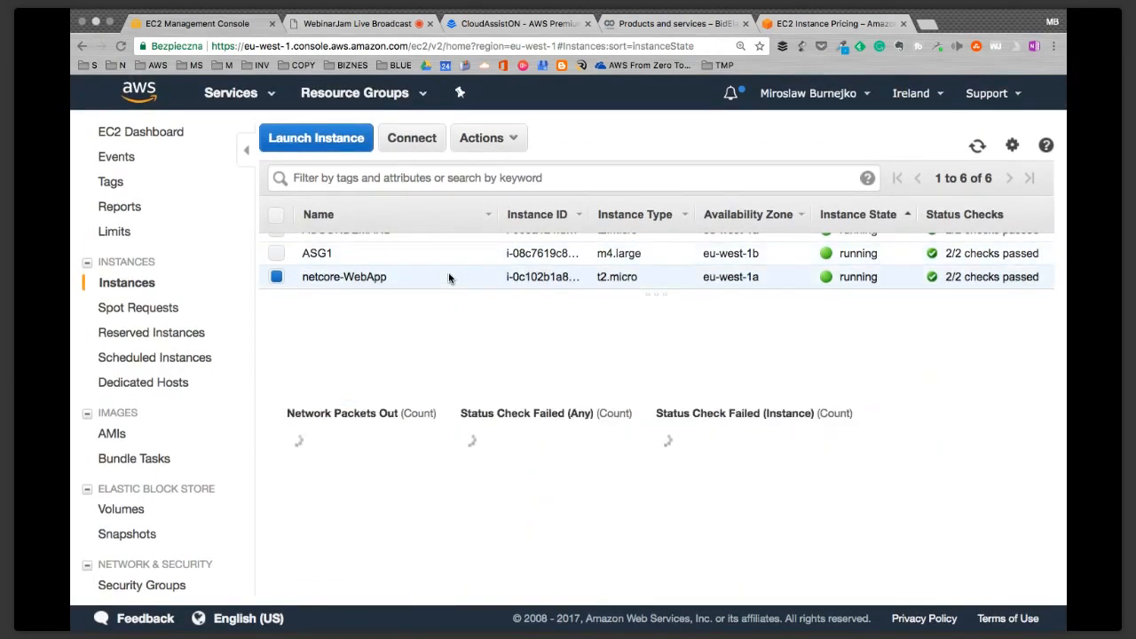
{"action": "scroll", "coordinate": [526, 431], "scroll_direction": "down", "scroll_amount": 5}
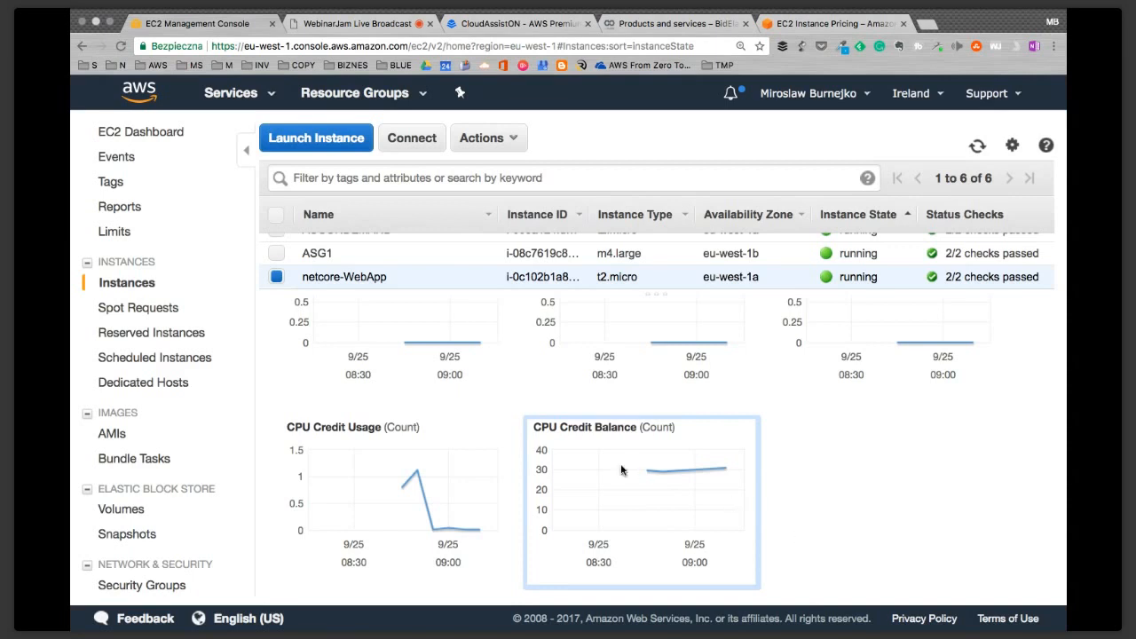
- Examine netcore-WebApp's CPU Utilization graph against its CPU Credit Usage and CPU Credit Balance graphs
{"action": "scroll", "coordinate": [621, 471], "scroll_direction": "up", "scroll_amount": 5}
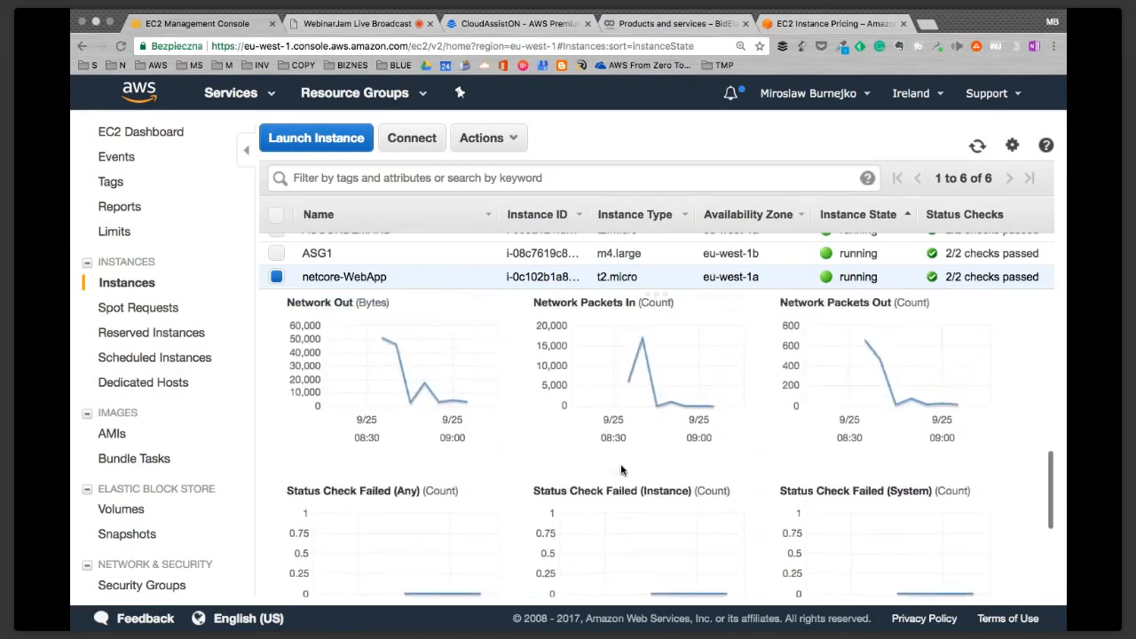
{"action": "scroll", "coordinate": [620, 469], "scroll_direction": "up", "scroll_amount": 2}
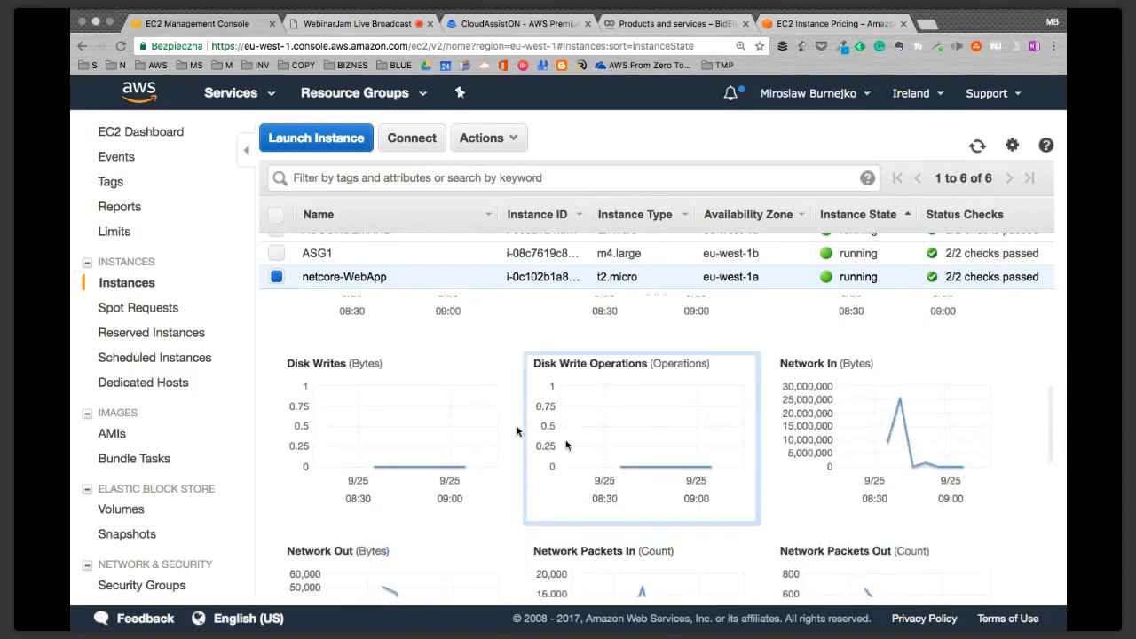
{"action": "scroll", "coordinate": [584, 447], "scroll_direction": "up", "scroll_amount": 3}
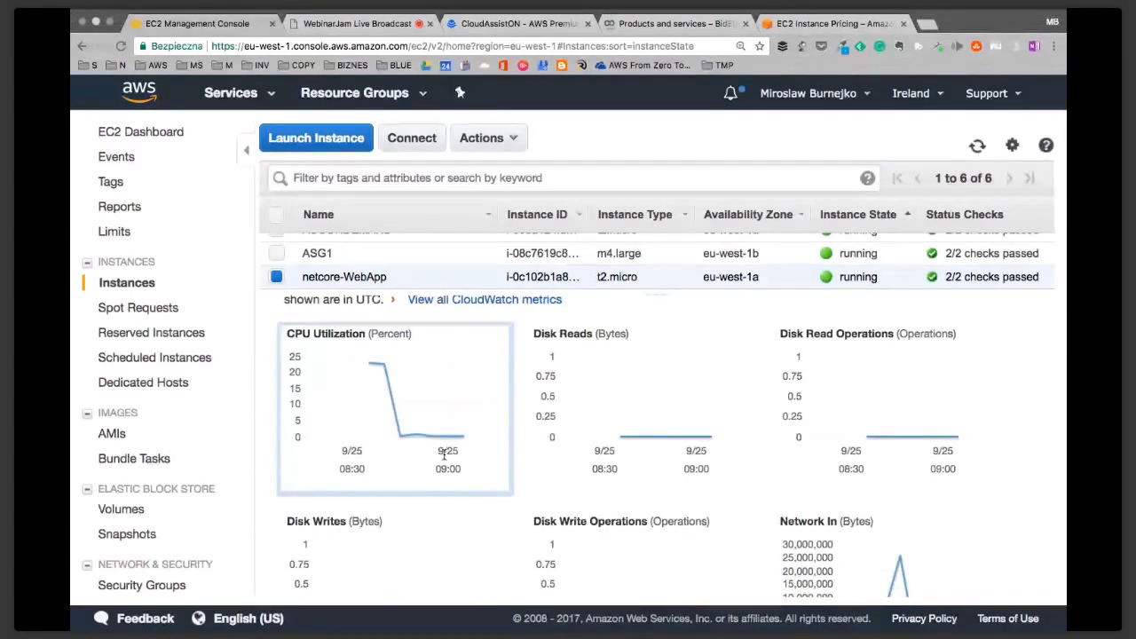
{"action": "scroll", "coordinate": [445, 456], "scroll_direction": "down", "scroll_amount": 5}
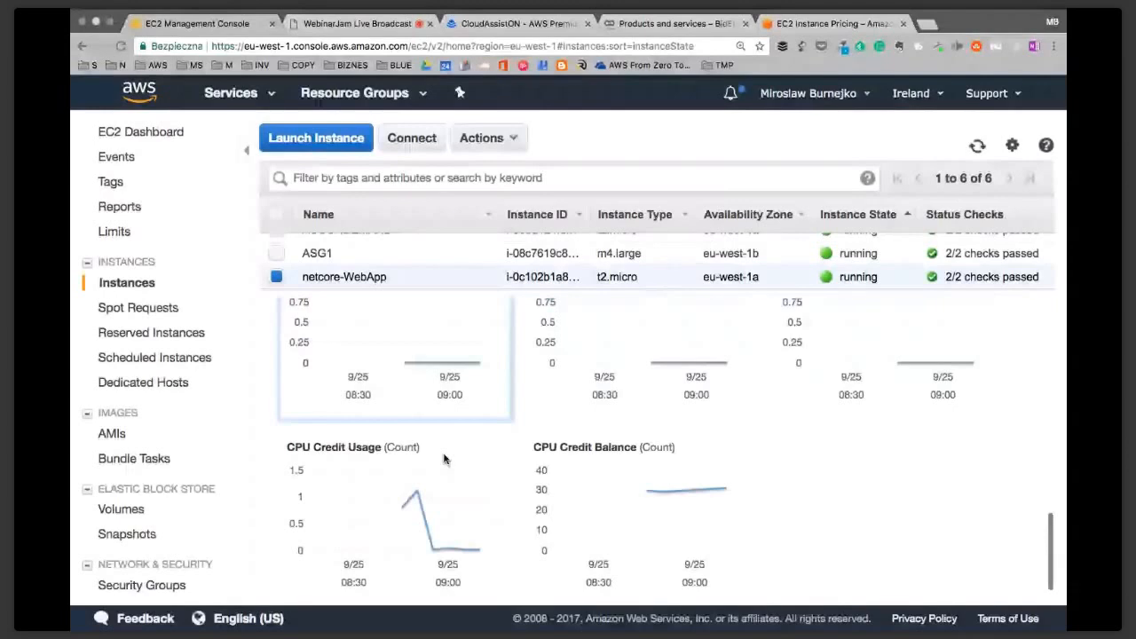
{"action": "scroll", "coordinate": [662, 436], "scroll_direction": "down", "scroll_amount": 1}
{"action": "scroll", "coordinate": [657, 444], "scroll_direction": "up", "scroll_amount": 3}
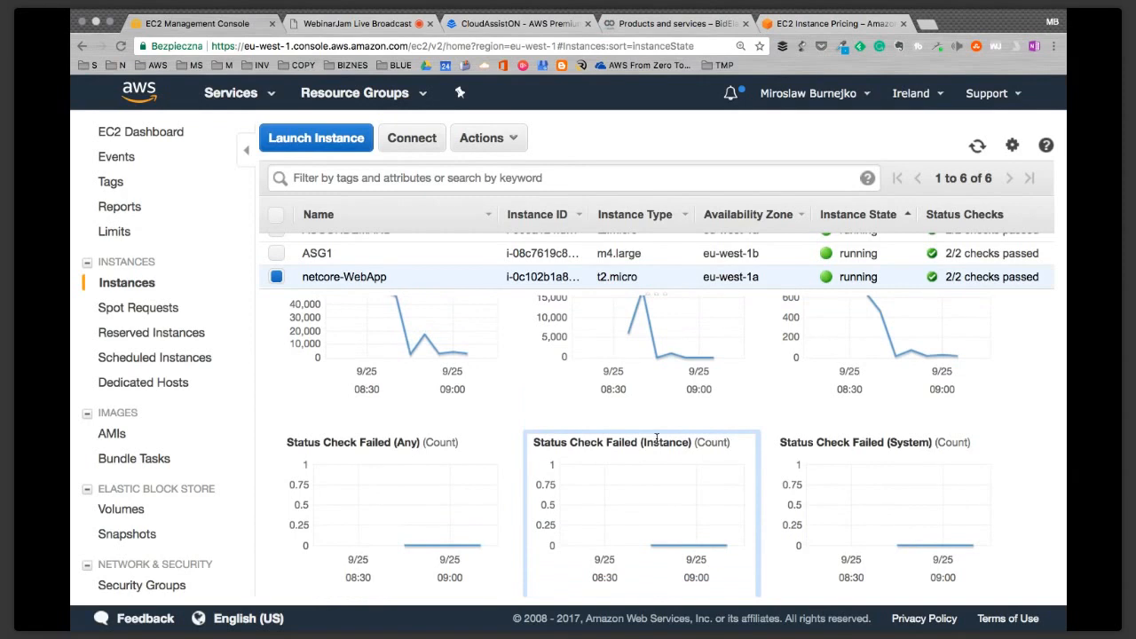
{"action": "scroll", "coordinate": [657, 439], "scroll_direction": "down", "scroll_amount": 3}
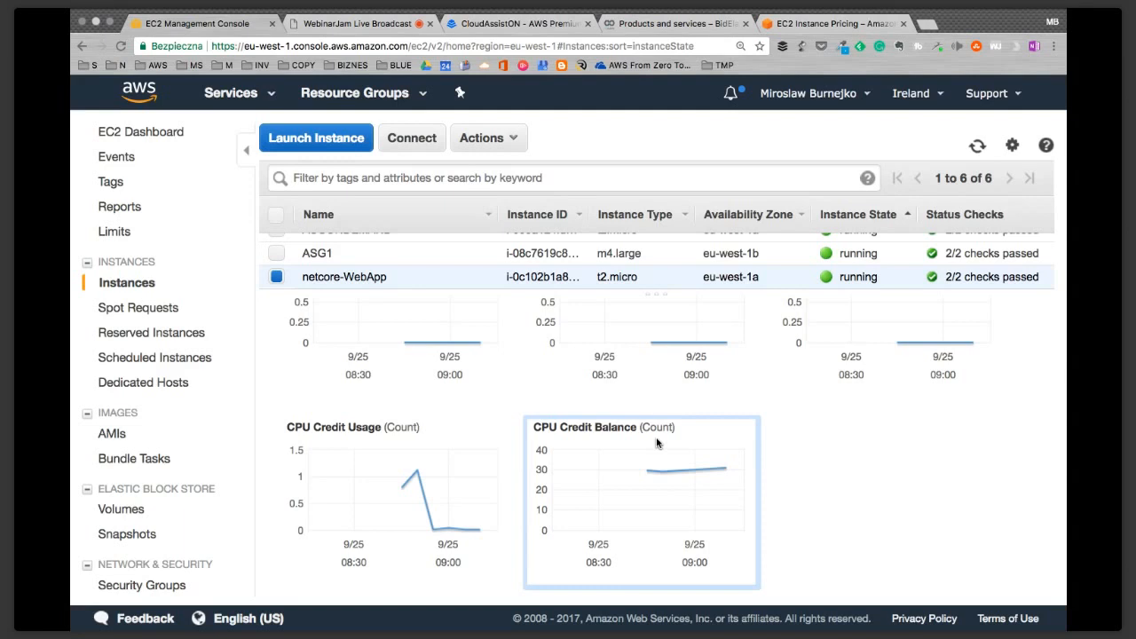
{"action": "scroll", "coordinate": [657, 443], "scroll_direction": "up", "scroll_amount": 10}
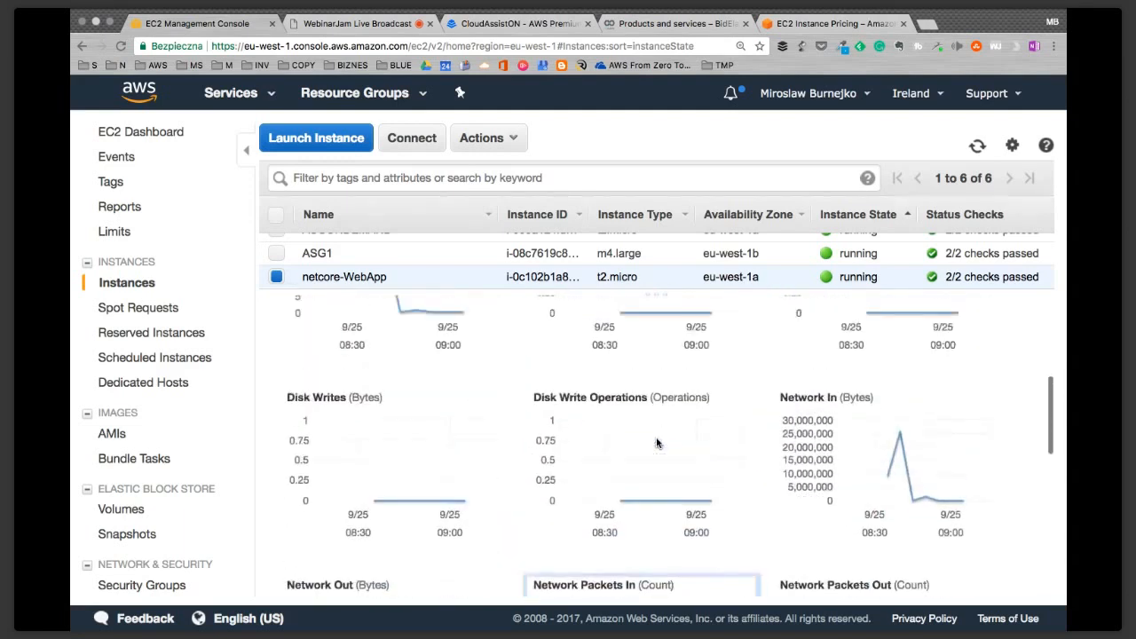
{"action": "scroll", "coordinate": [657, 443], "scroll_direction": "up", "scroll_amount": 5}
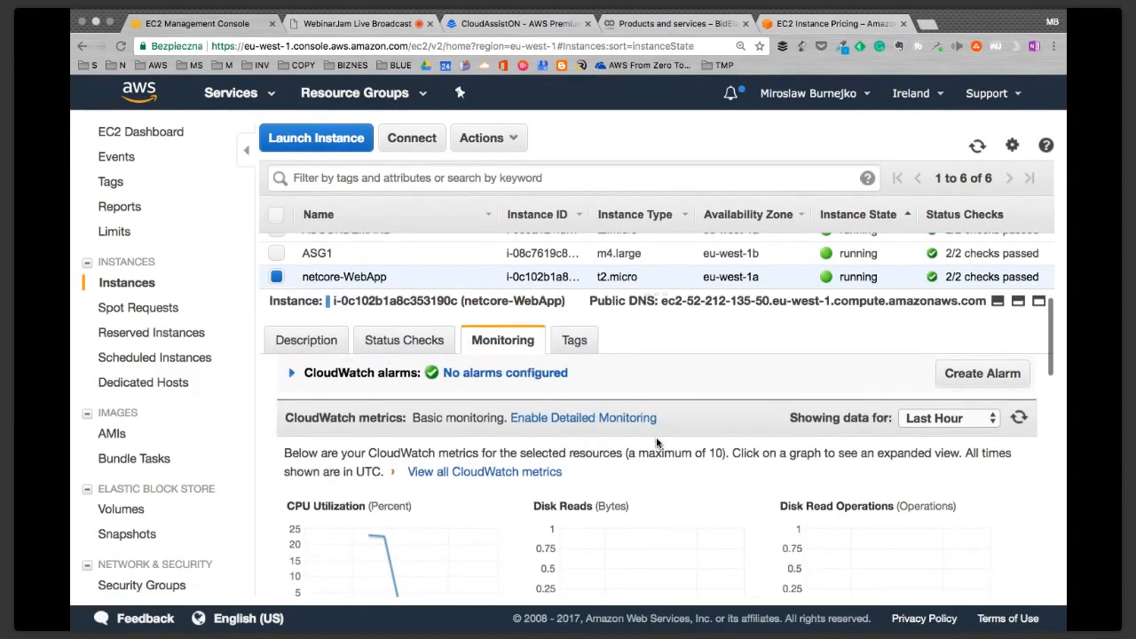
{"action": "scroll", "coordinate": [657, 443], "scroll_direction": "down", "scroll_amount": 3}
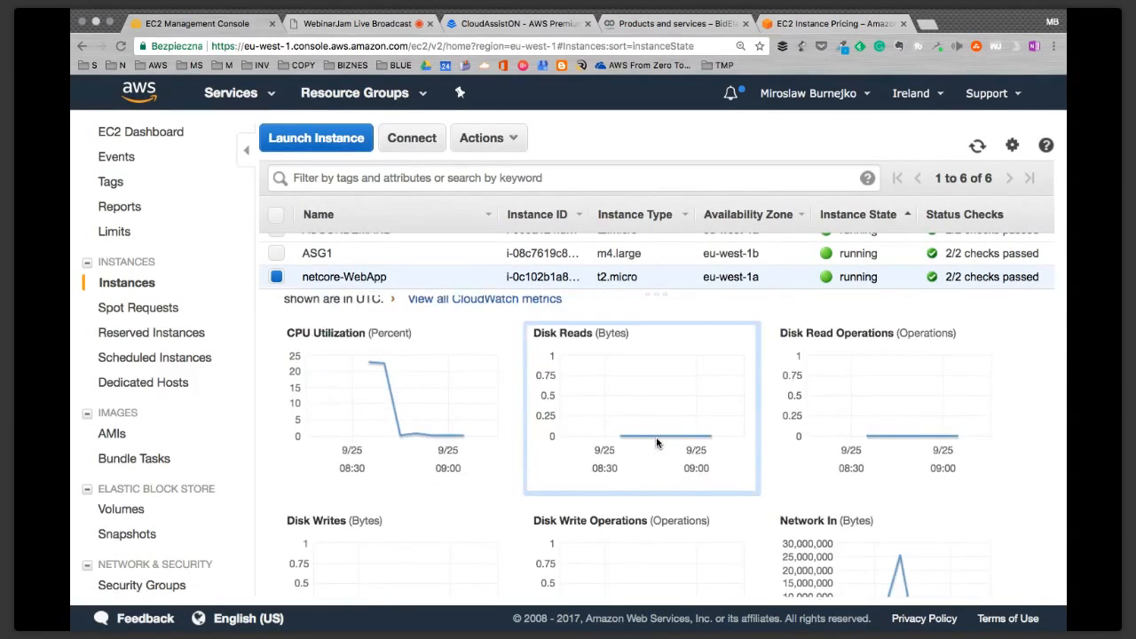
{"action": "scroll", "coordinate": [657, 443], "scroll_direction": "down", "scroll_amount": 2}
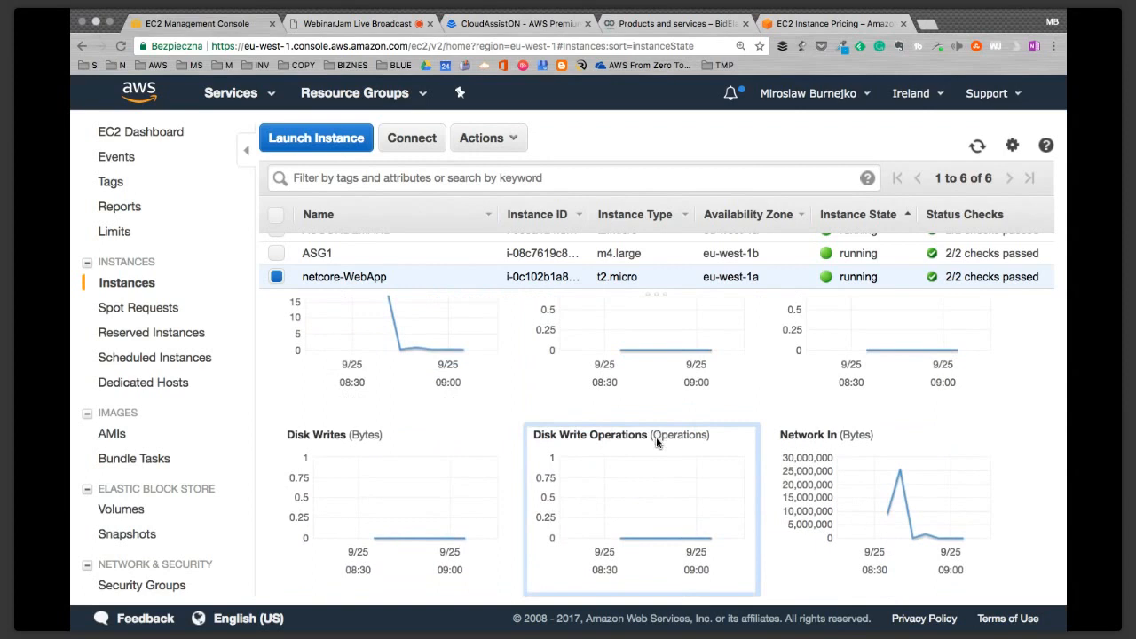
{"action": "scroll", "coordinate": [657, 443], "scroll_direction": "down", "scroll_amount": 5}
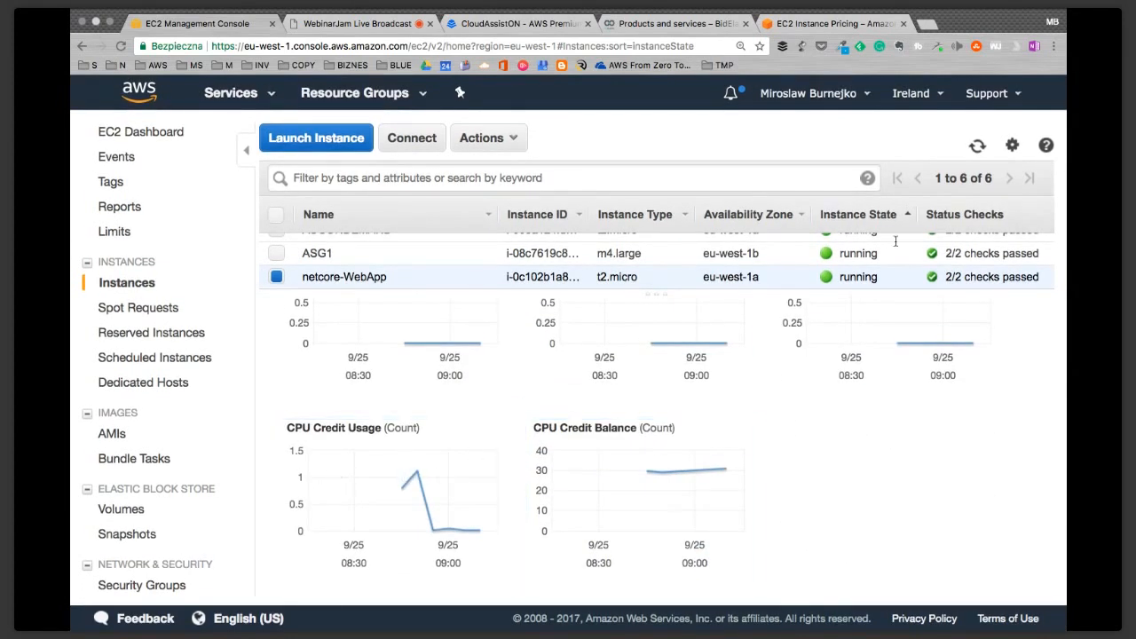
- Open the help documentation for the Instances page and skim the Amazon EC2 Instances guide
{"action": "left_click", "coordinate": [1047, 145]}
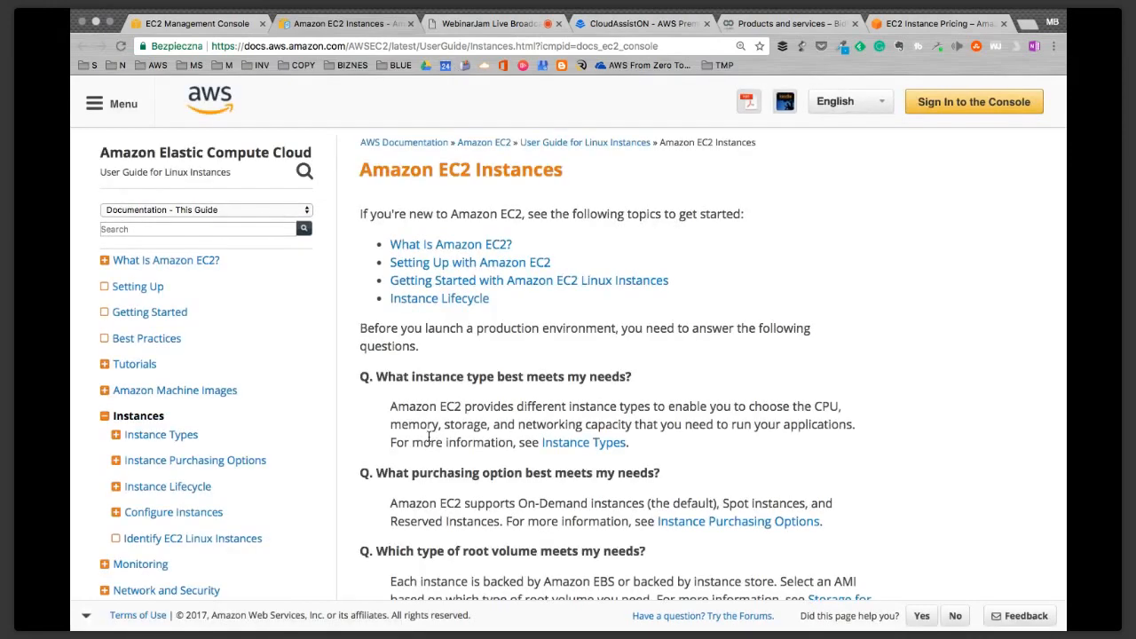
{"action": "scroll", "coordinate": [429, 435], "scroll_direction": "down", "scroll_amount": 2}
{"action": "scroll", "coordinate": [386, 291], "scroll_direction": "up", "scroll_amount": 3}
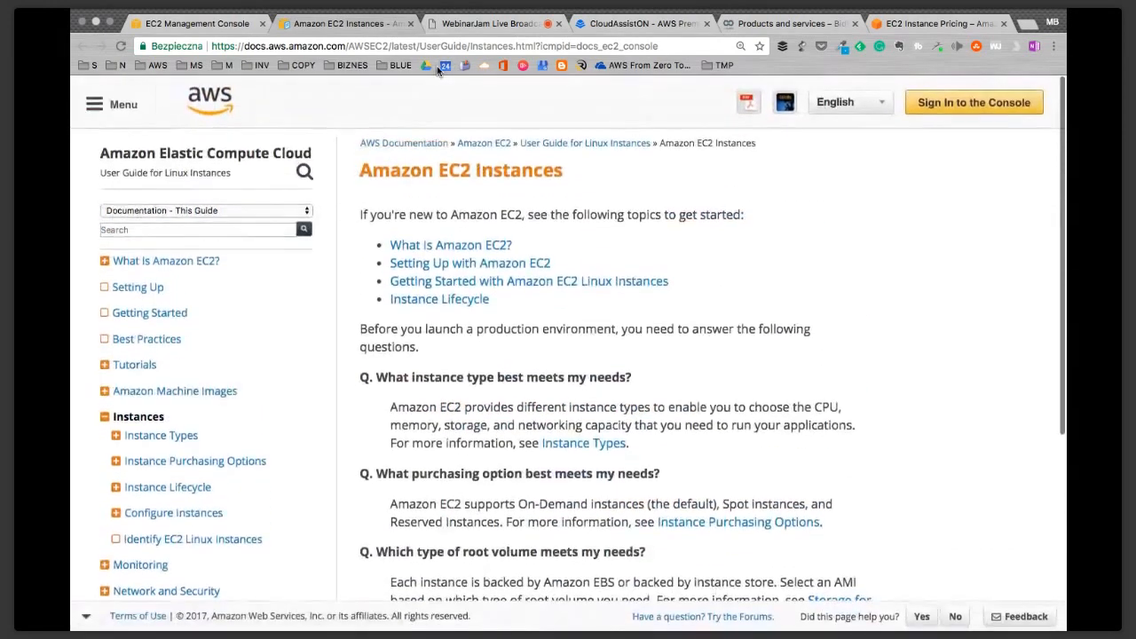
- Search the web for "ec2 t instances cpu credits" and open the CPU Credits section of the AWS T2 Instances guide
{"action": "left_click", "coordinate": [453, 40]}
{"action": "type", "text": "ec2 "}
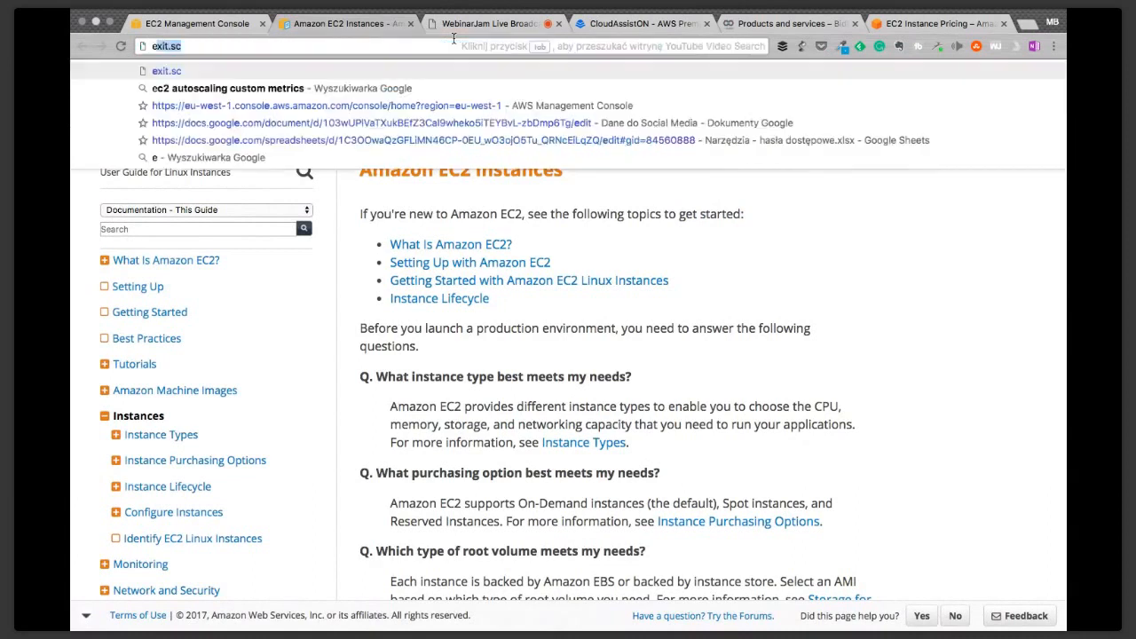
{"action": "type", "text": "t"}
{"action": "type", "text": " instances"}
{"action": "type", "text": " cpu credits"}
{"action": "key", "text": "Return"}
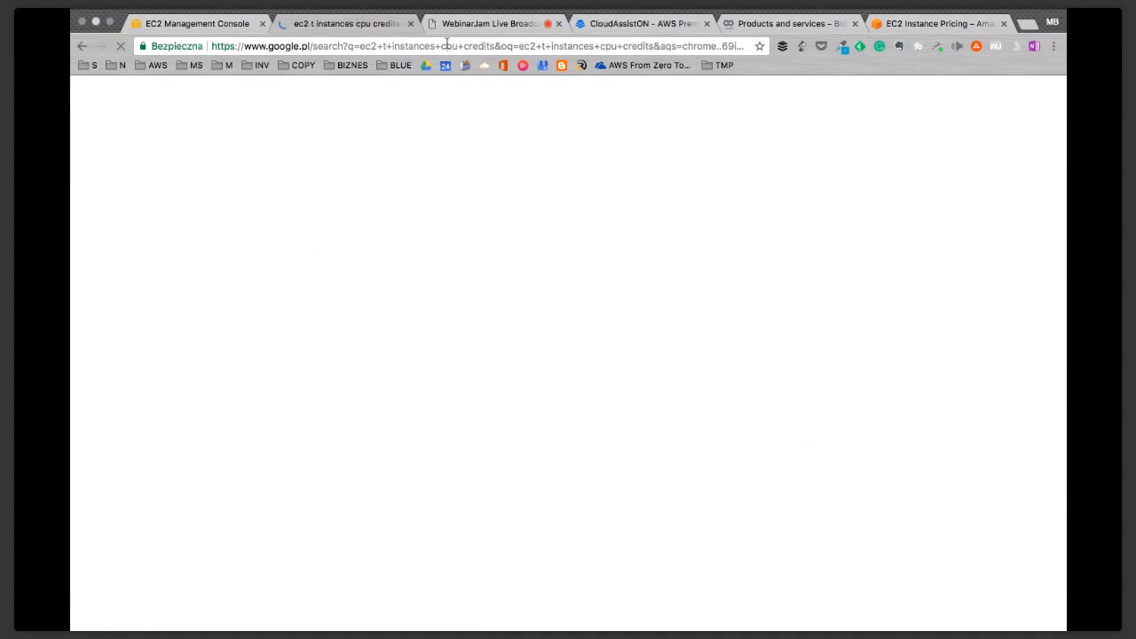
{"action": "left_click", "coordinate": [346, 204]}
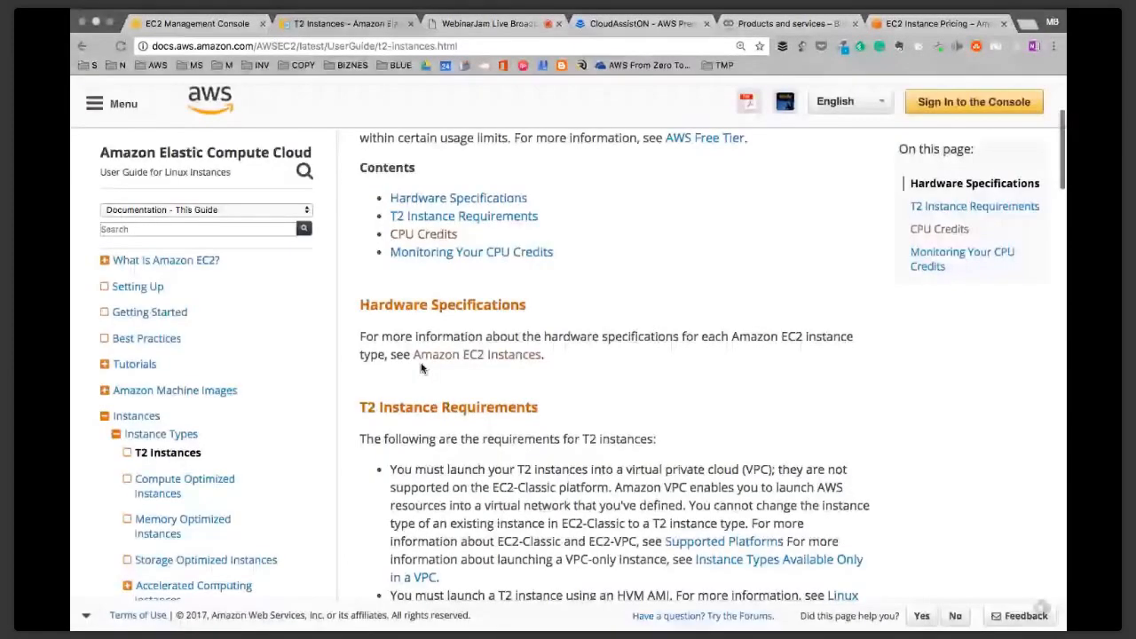
{"action": "left_click", "coordinate": [424, 233]}
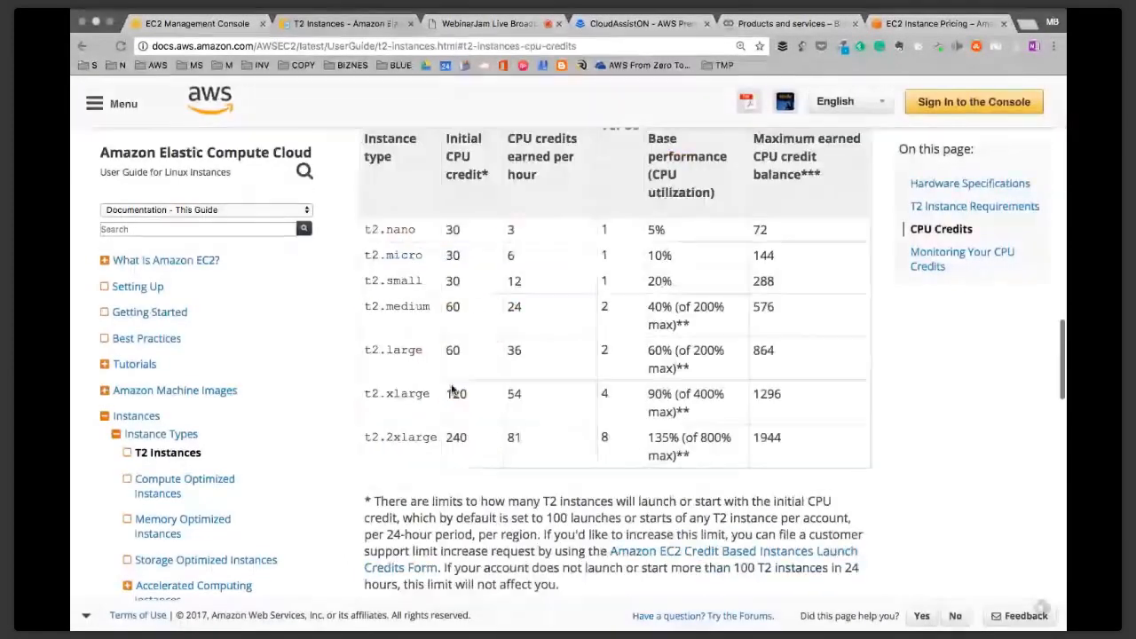
- Highlight t2.nano and its base performance in the CPU credits table, then the remaining instance rows, and clear the selection
{"action": "triple_click", "coordinate": [372, 229]}
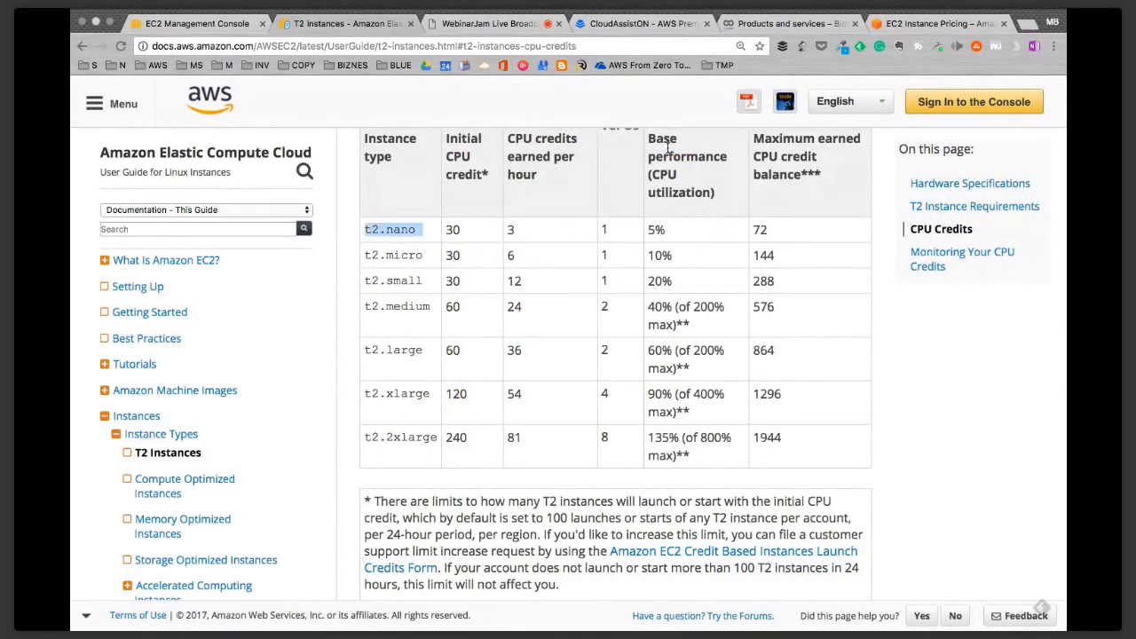
{"action": "double_click", "coordinate": [659, 229]}
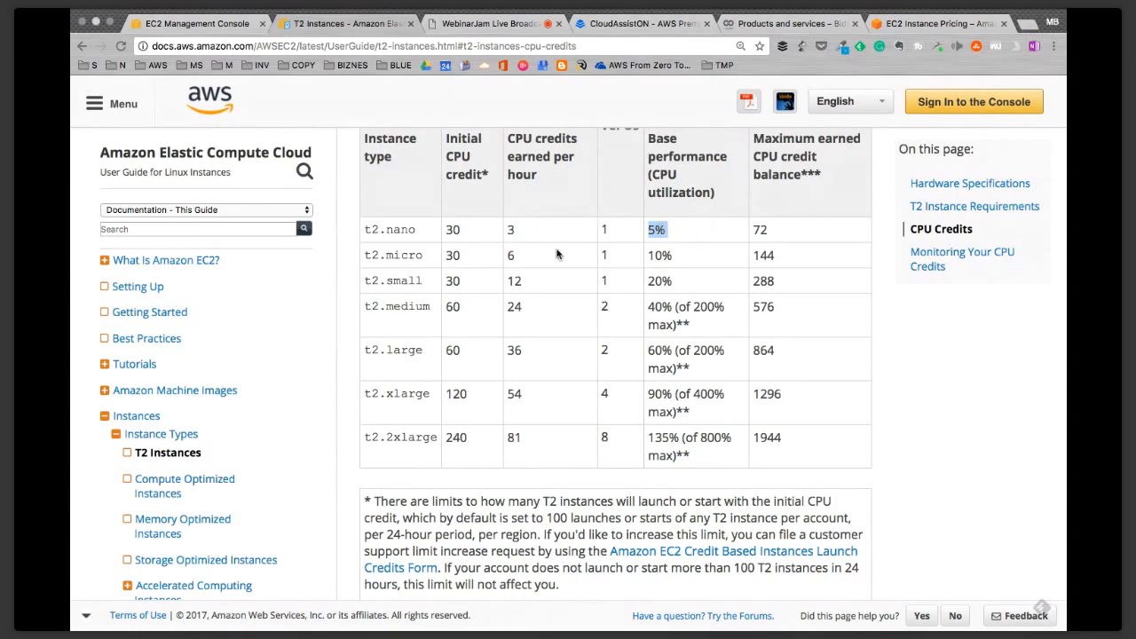
{"action": "scroll", "coordinate": [351, 291], "scroll_direction": "up", "scroll_amount": 1}
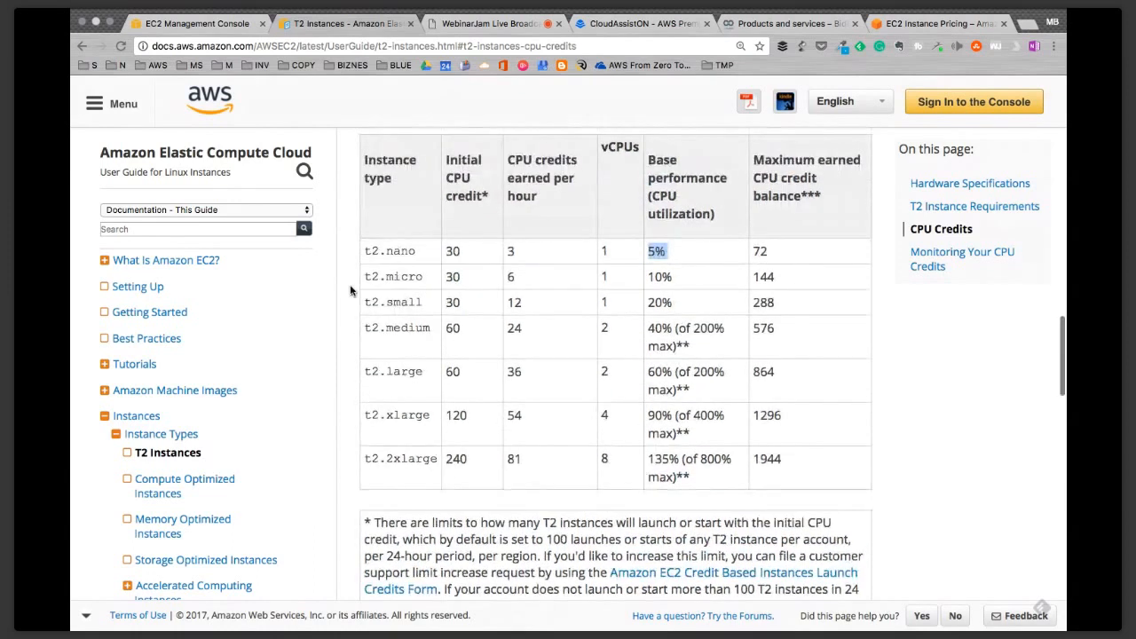
{"action": "left_click_drag", "start_coordinate": [399, 264], "coordinate": [746, 431]}
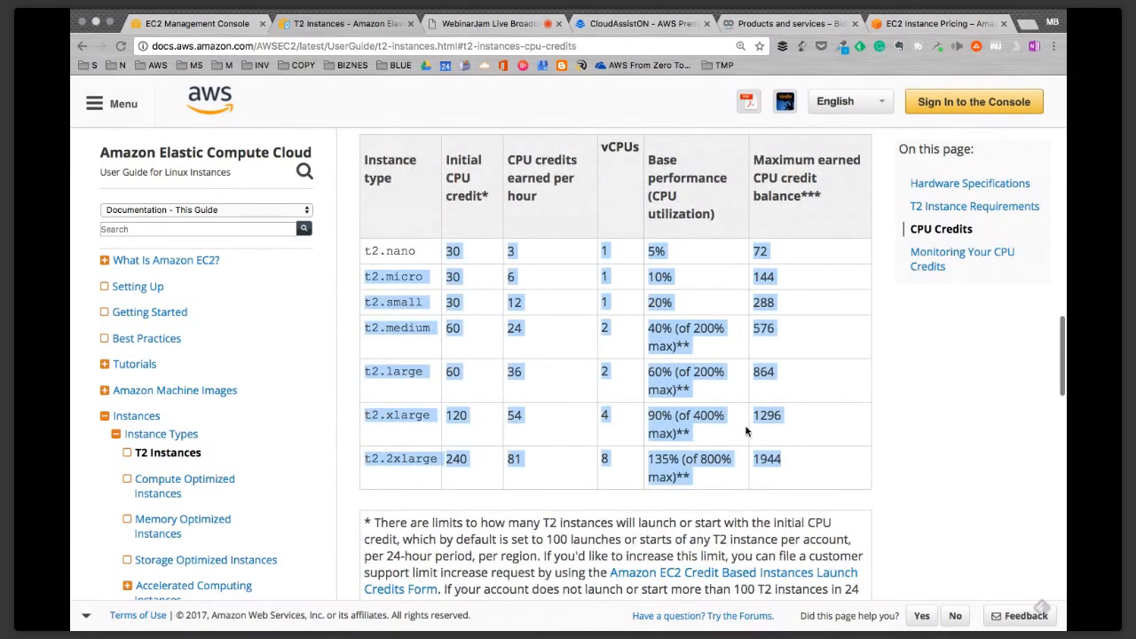
{"action": "left_click", "coordinate": [614, 406]}
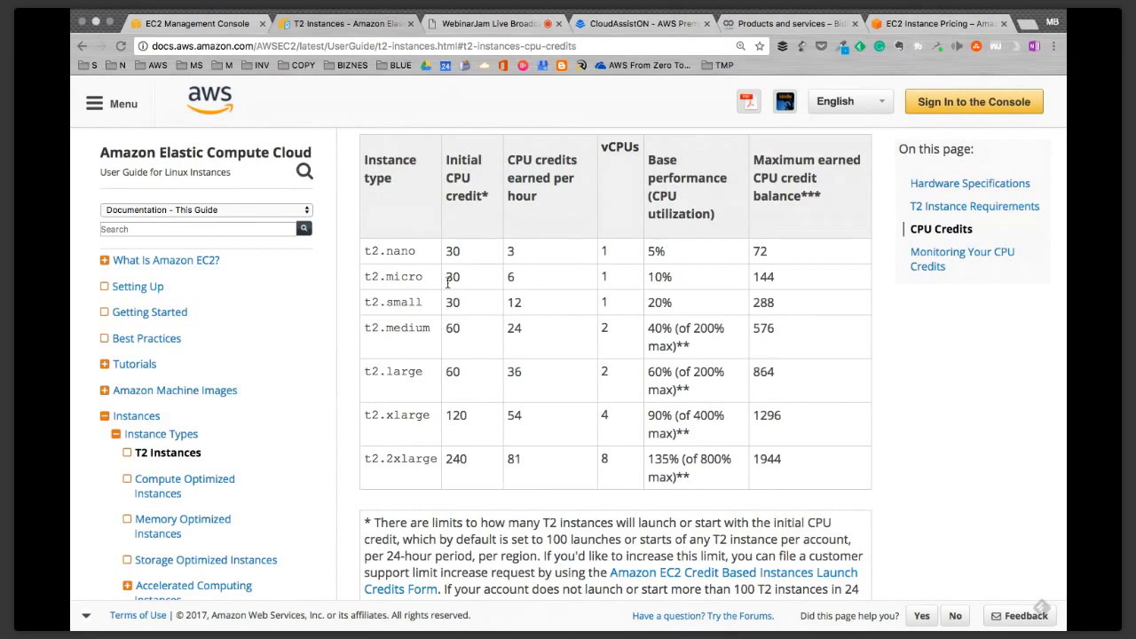
- Highlight t2.micro, the range of T2 instance types and finally t2.2xlarge in the CPU credits table
{"action": "double_click", "coordinate": [408, 278]}
{"action": "double_click", "coordinate": [407, 278]}
{"action": "left_click_drag", "start_coordinate": [365, 245], "coordinate": [435, 454]}
{"action": "left_click", "coordinate": [435, 454]}
{"action": "triple_click", "coordinate": [369, 457]}
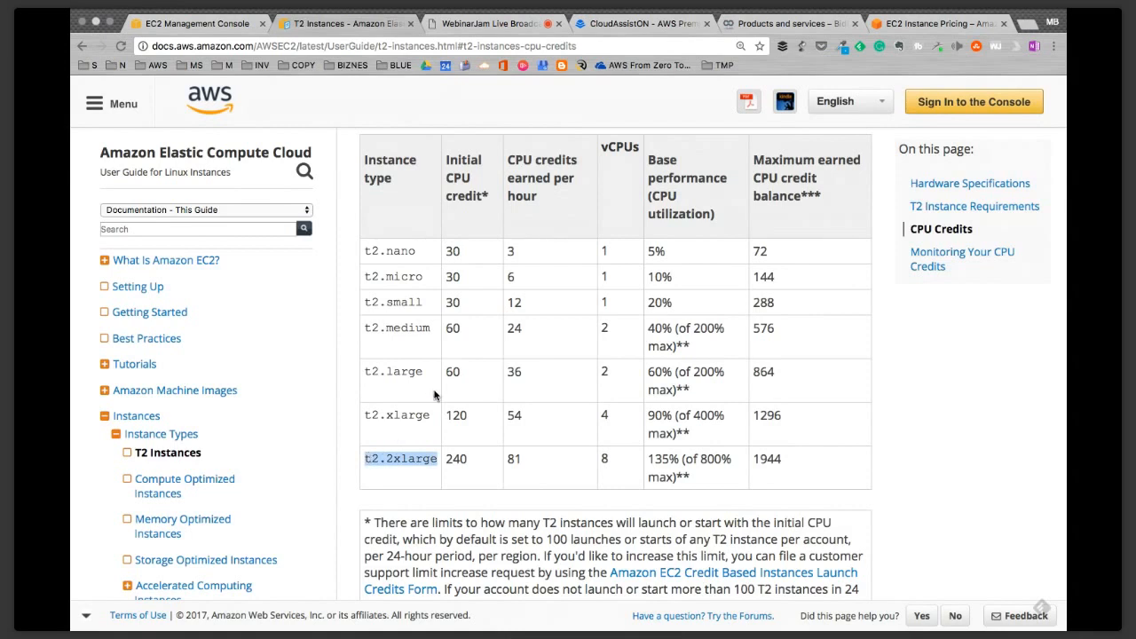
- Check netcore-WebApp's CPU credit graphs in the EC2 console again and return to the T2 CPU credits table
{"action": "scroll", "coordinate": [435, 395], "scroll_direction": "up", "scroll_amount": 2}
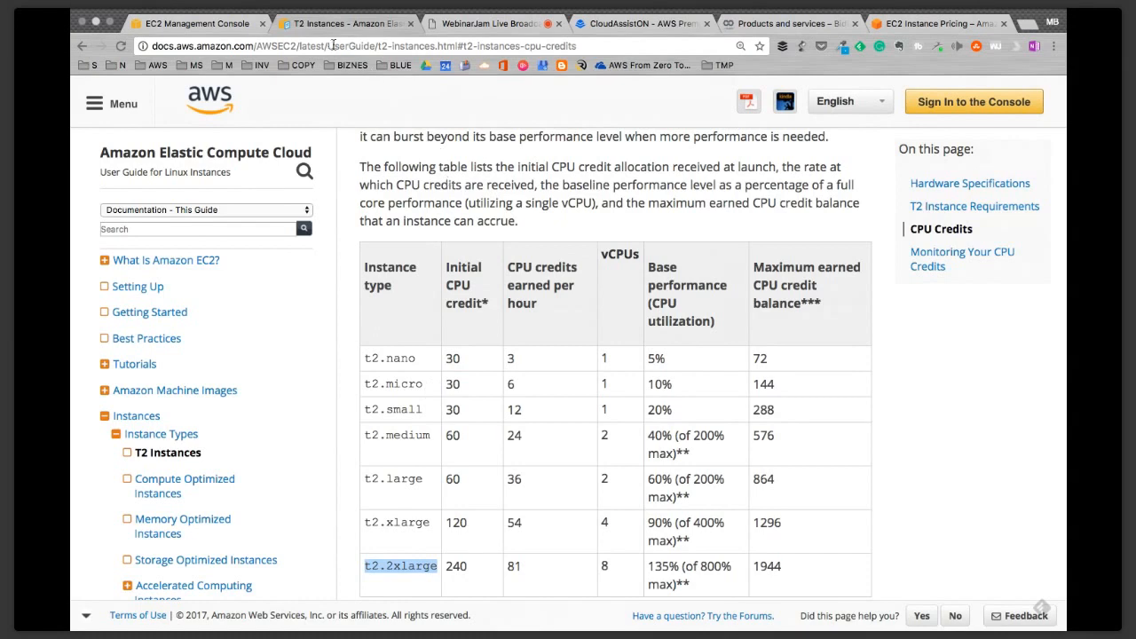
{"action": "left_click", "coordinate": [228, 26]}
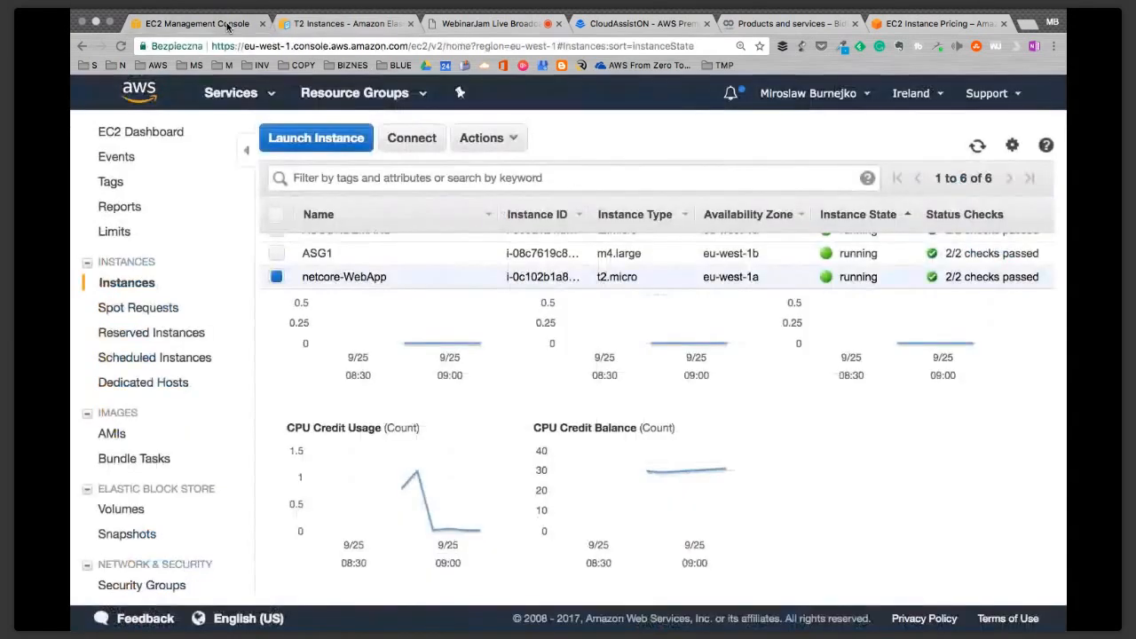
{"action": "left_click", "coordinate": [318, 27]}
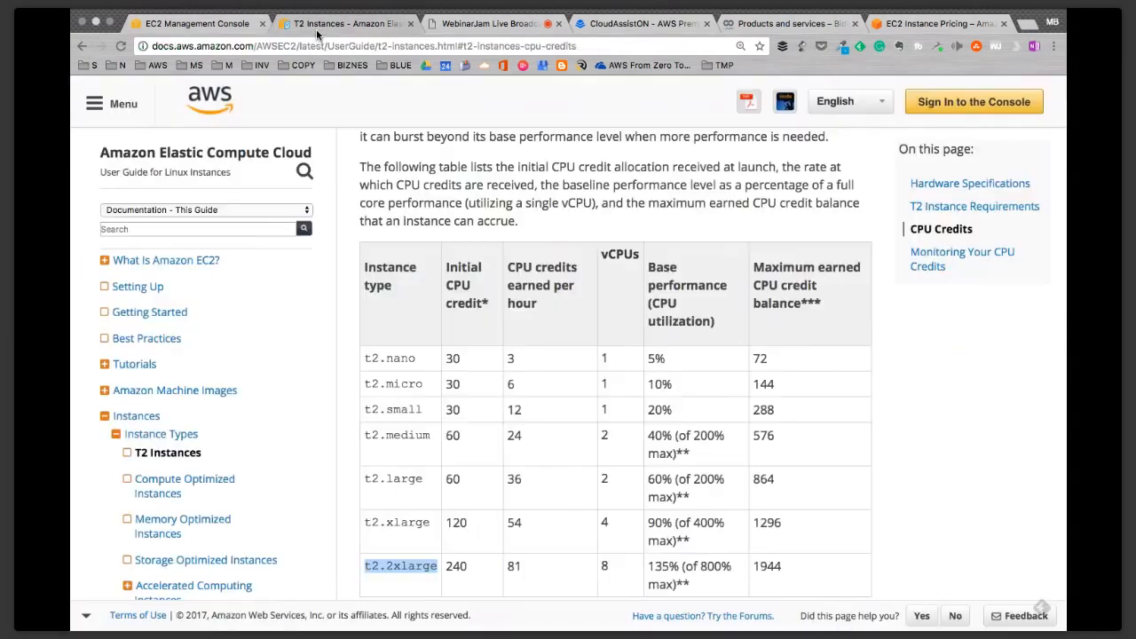
- Search the web for "ec2 pricing" and open the Amazon EC2 Pricing page
{"action": "left_click", "coordinate": [402, 50]}
{"action": "type", "text": "ecw "}
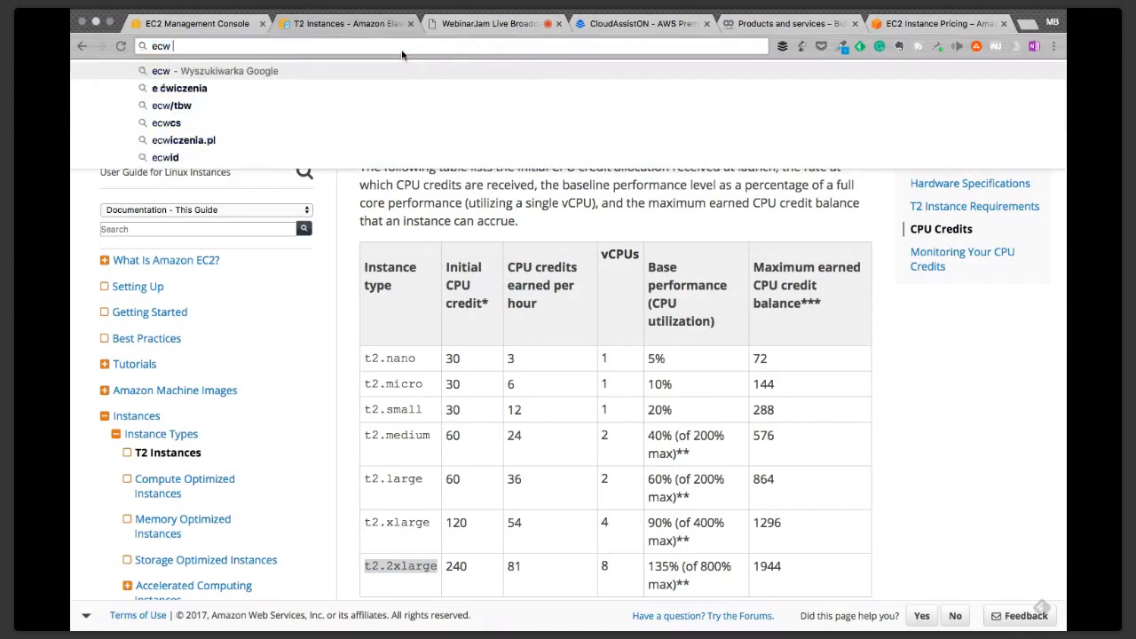
{"action": "type", "text": "pricing"}
{"action": "key", "text": "Left"}
{"action": "key", "text": "Left"}
{"action": "key", "text": "Left"}
{"action": "key", "text": "Left"}
{"action": "key", "text": "Left"}
{"action": "key", "text": "Left"}
{"action": "key", "text": "Left"}
{"action": "key", "text": "Left"}
{"action": "key", "text": "BackSpace"}
{"action": "type", "text": "2"}
{"action": "key", "text": "Return"}
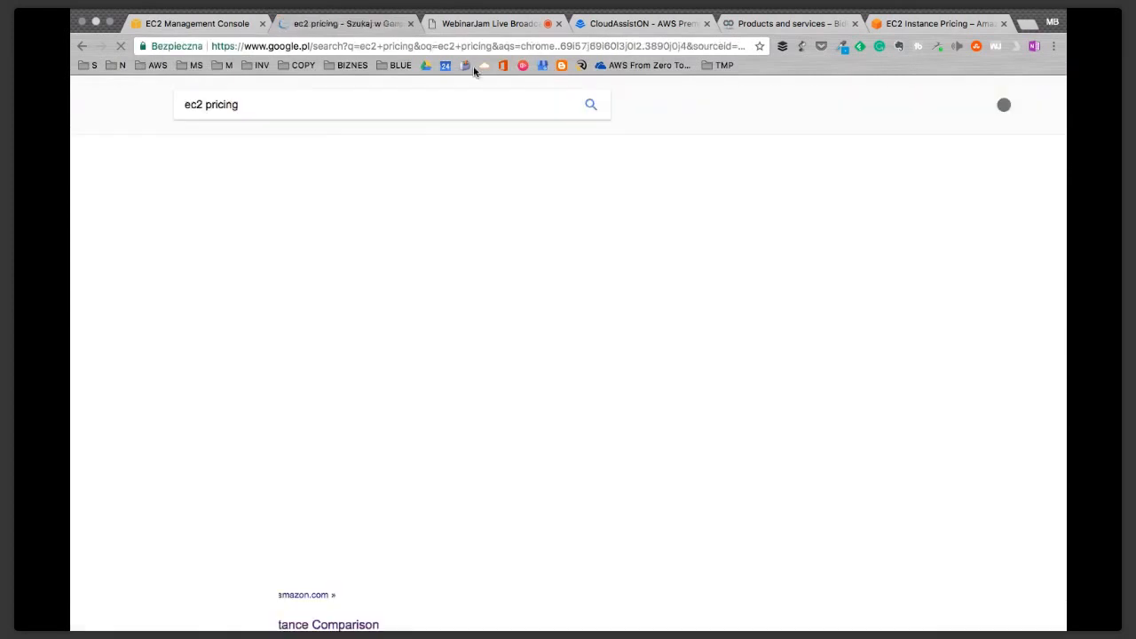
{"action": "left_click", "coordinate": [272, 381]}
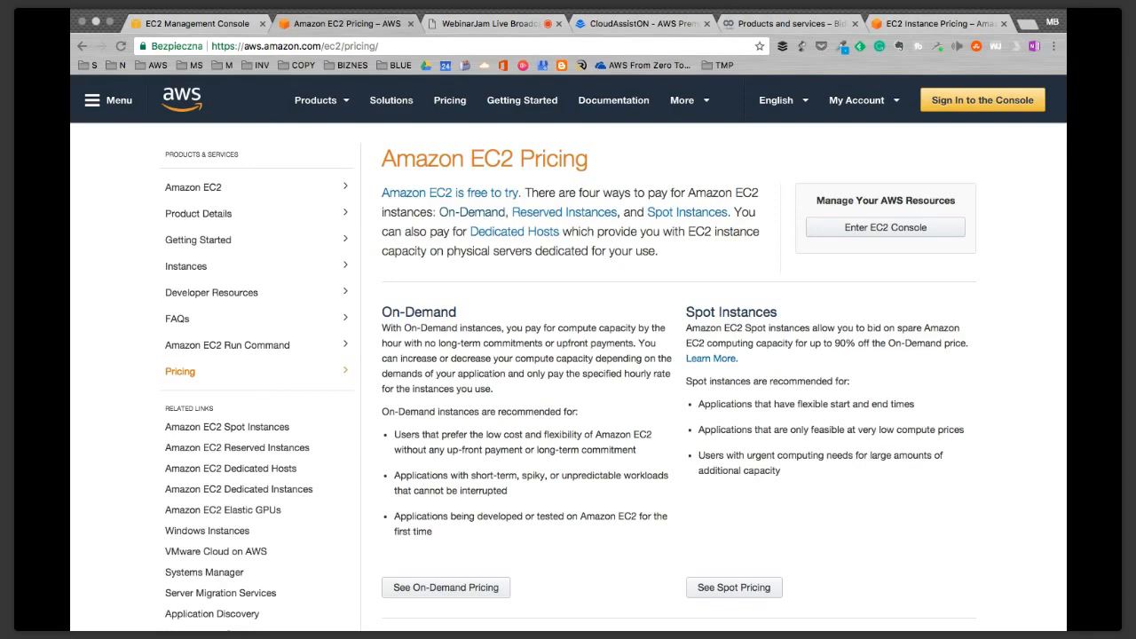
- Open the EC2 On-Demand pricing page and look over its instance price tables and introduction
{"action": "left_click", "coordinate": [485, 593]}
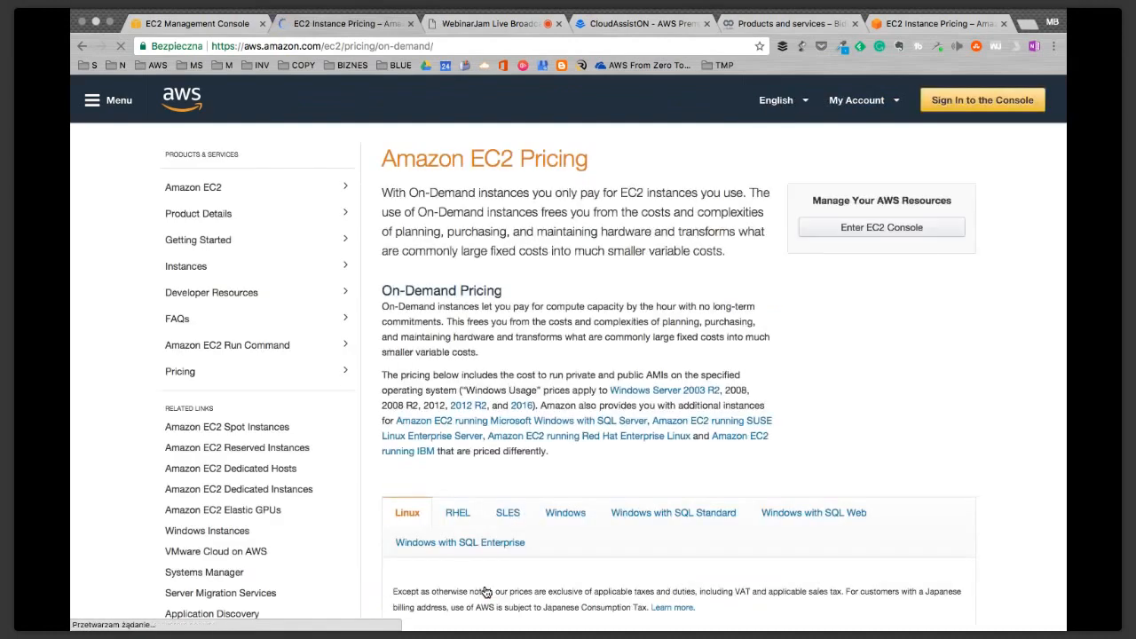
{"action": "scroll", "coordinate": [486, 592], "scroll_direction": "down", "scroll_amount": 10}
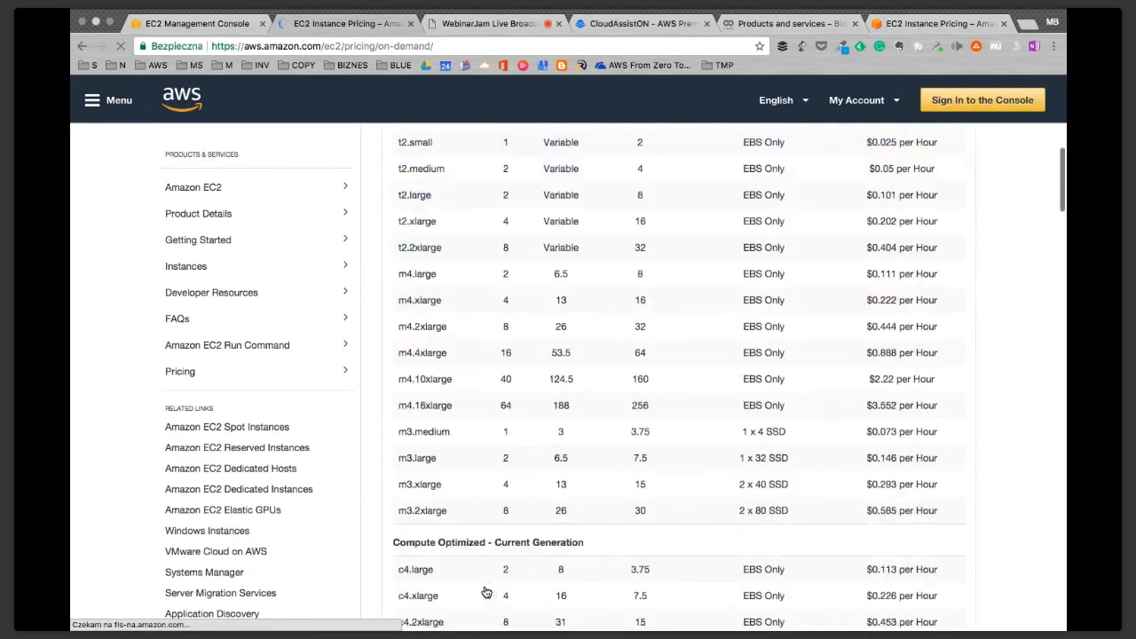
{"action": "scroll", "coordinate": [486, 592], "scroll_direction": "down", "scroll_amount": 5}
{"action": "scroll", "coordinate": [486, 593], "scroll_direction": "up", "scroll_amount": 10}
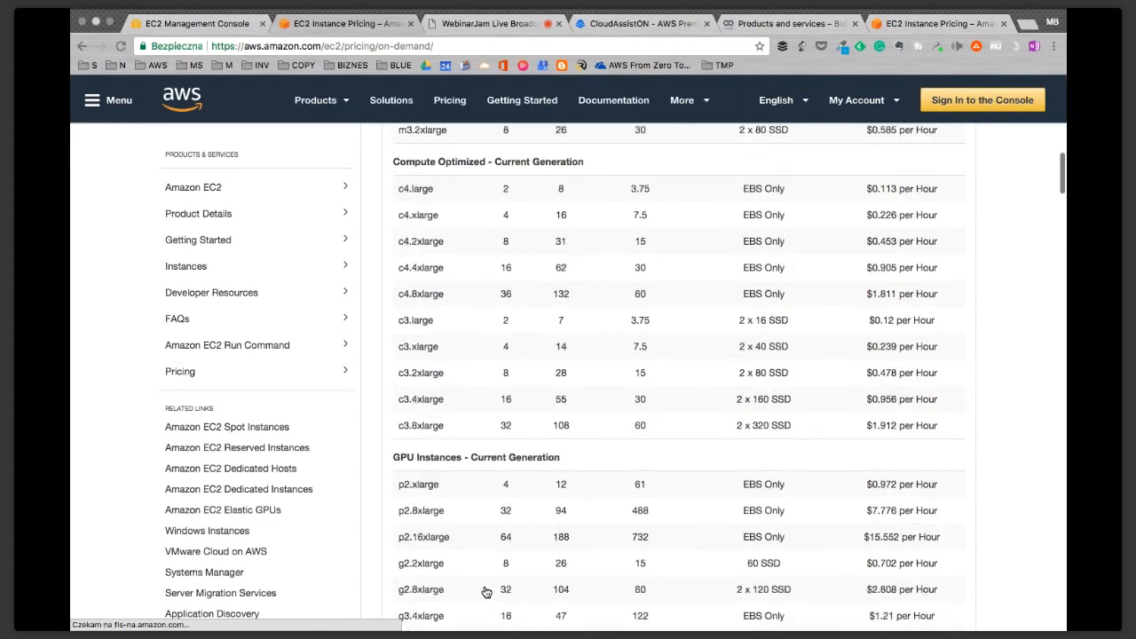
{"action": "scroll", "coordinate": [486, 592], "scroll_direction": "up", "scroll_amount": 3}
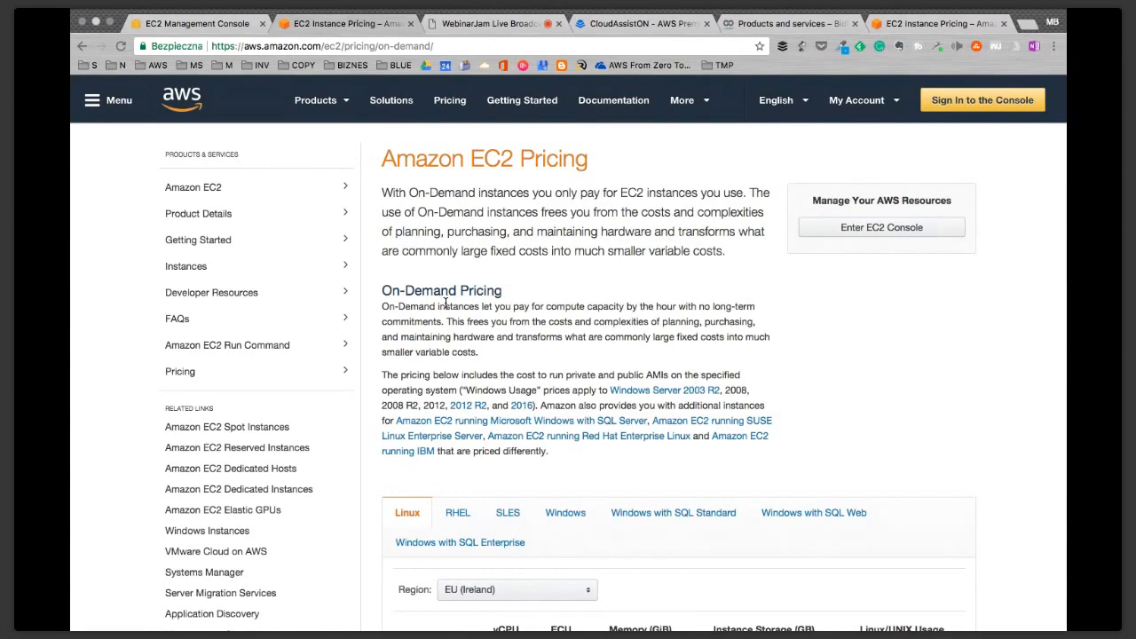
{"action": "scroll", "coordinate": [526, 377], "scroll_direction": "down", "scroll_amount": 1}
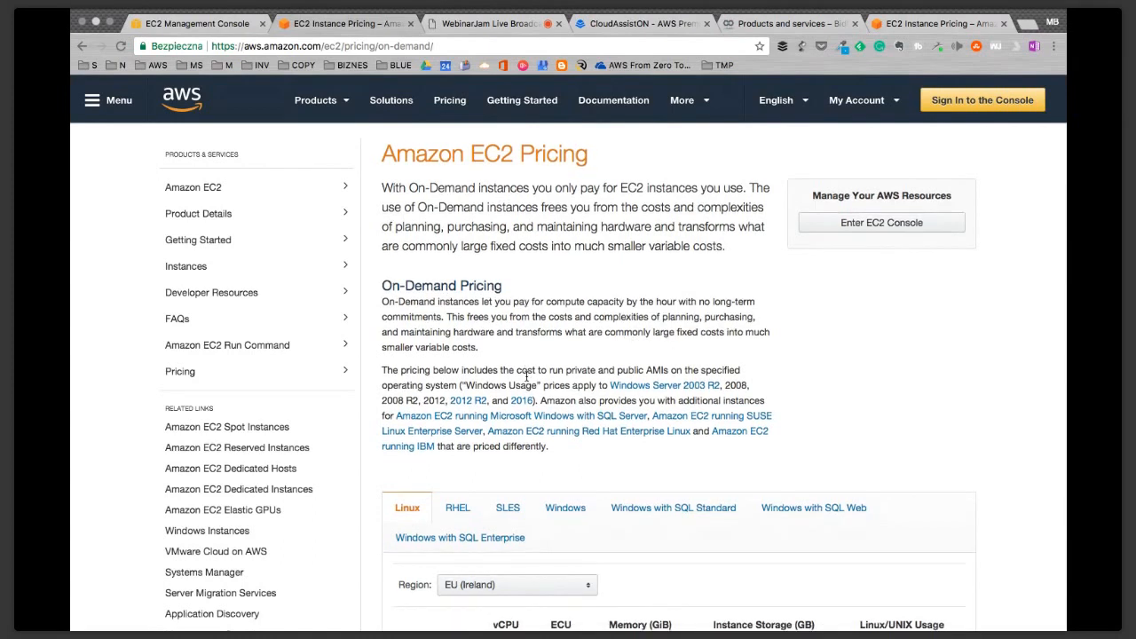
{"action": "scroll", "coordinate": [527, 378], "scroll_direction": "up", "scroll_amount": 1}
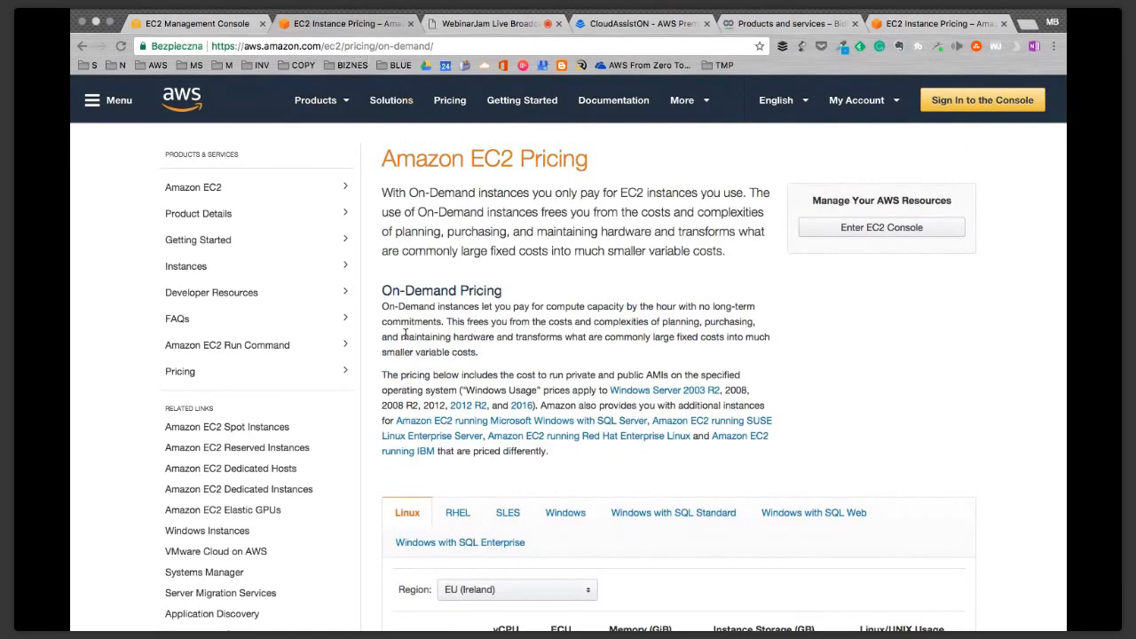
- Find the Data Transfer section of the On-Demand pricing page, highlight its heading and clear the selection
{"action": "scroll", "coordinate": [405, 334], "scroll_direction": "down", "scroll_amount": 15}
{"action": "scroll", "coordinate": [405, 338], "scroll_direction": "up", "scroll_amount": 10}
{"action": "double_click", "coordinate": [401, 257]}
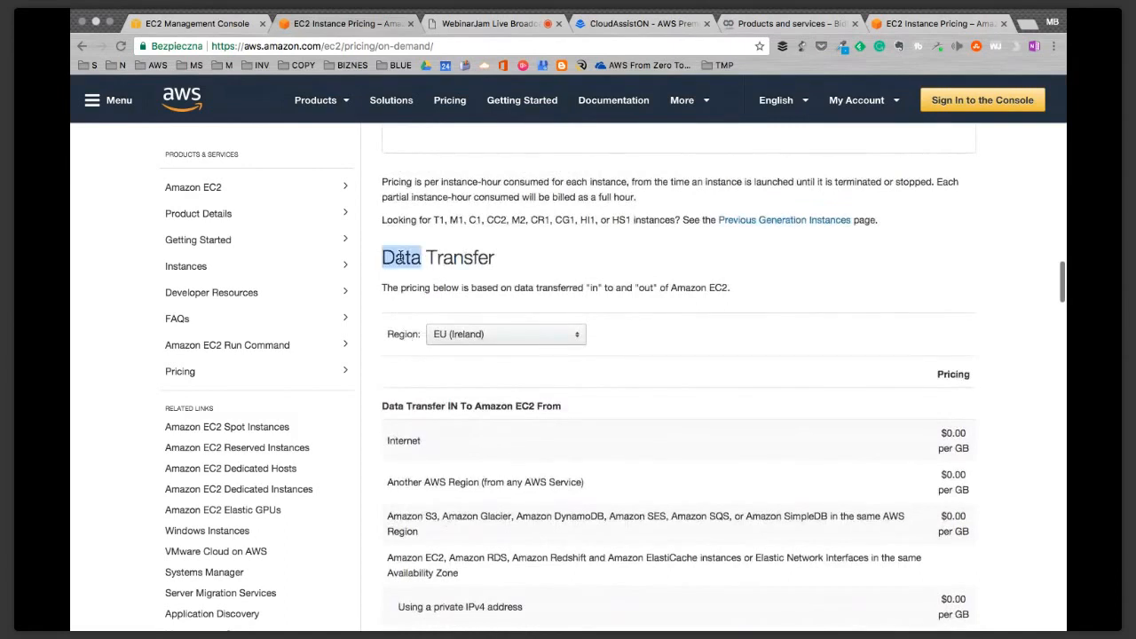
{"action": "left_click_drag", "start_coordinate": [401, 256], "coordinate": [547, 275]}
{"action": "left_click", "coordinate": [673, 278]}
{"action": "scroll", "coordinate": [671, 277], "scroll_direction": "down", "scroll_amount": 1}
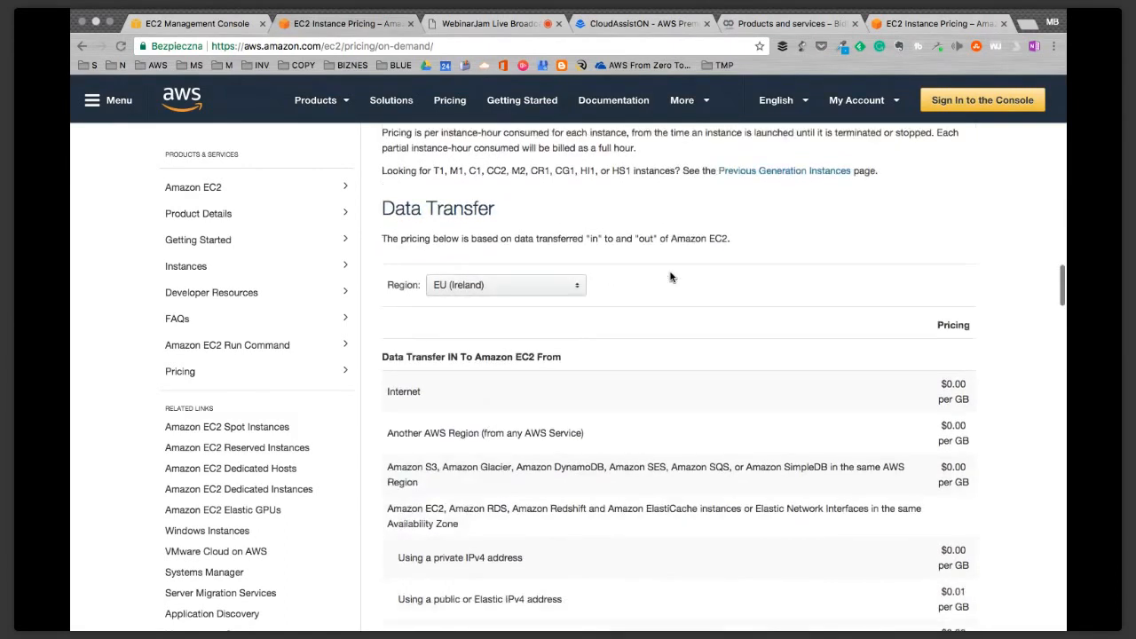
- Highlight the "Data Transfer IN To Amazon EC2 From" heading and the "Data Transfer OUT From Amazon EC2 To" heading
{"action": "scroll", "coordinate": [670, 277], "scroll_direction": "down", "scroll_amount": 2}
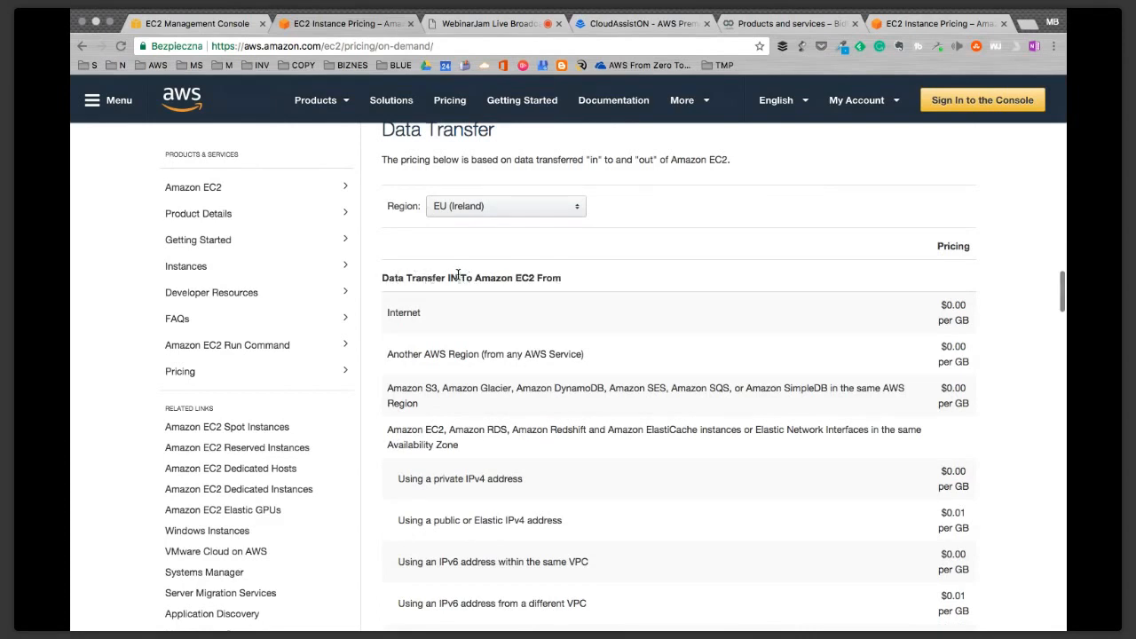
{"action": "triple_click", "coordinate": [517, 278]}
{"action": "double_click", "coordinate": [546, 279]}
{"action": "scroll", "coordinate": [546, 373], "scroll_direction": "down", "scroll_amount": 5}
{"action": "scroll", "coordinate": [547, 375], "scroll_direction": "up", "scroll_amount": 3}
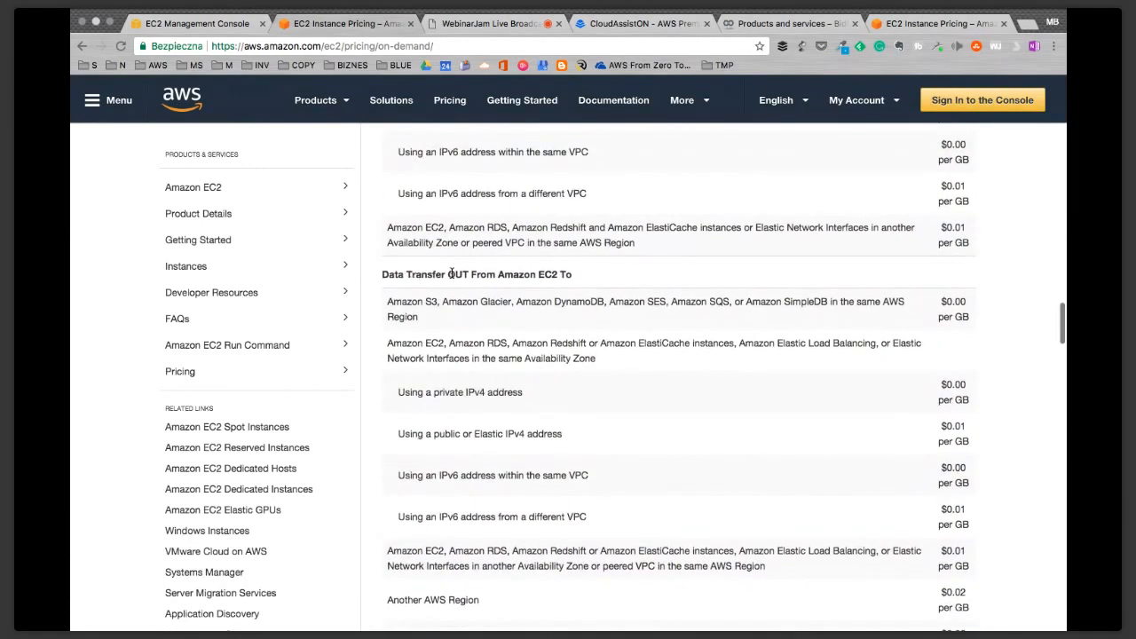
{"action": "triple_click", "coordinate": [501, 274]}
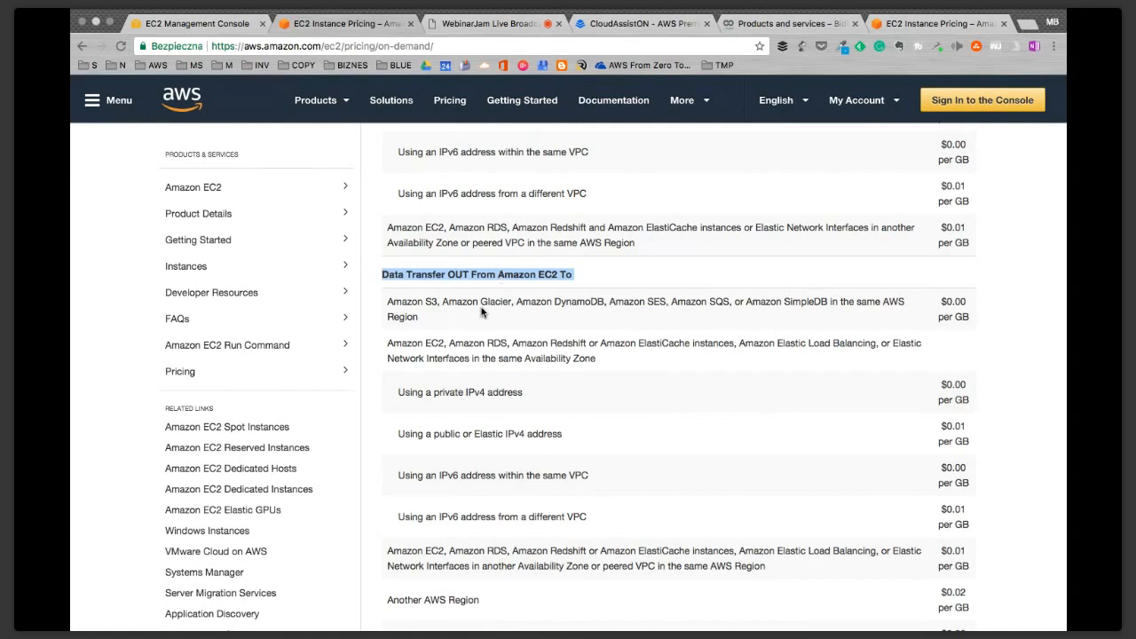
- Highlight the outbound transfer row for Amazon S3, Glacier and DynamoDB, ending on its words "in the same AWS Region"
{"action": "triple_click", "coordinate": [483, 311]}
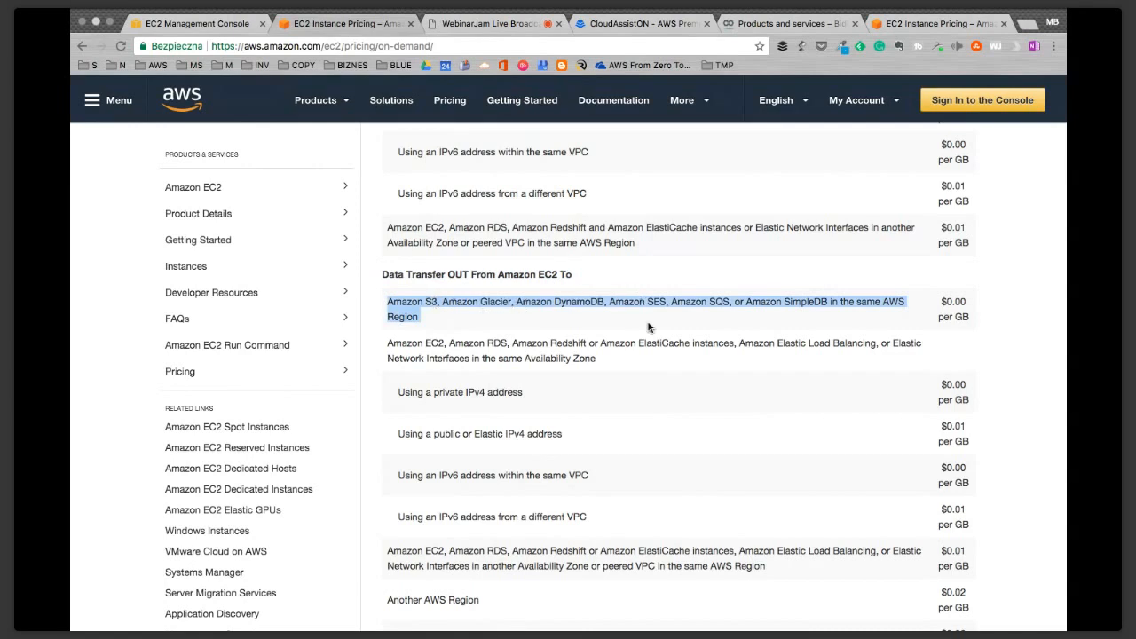
{"action": "scroll", "coordinate": [649, 328], "scroll_direction": "down", "scroll_amount": 1}
{"action": "triple_click", "coordinate": [666, 271]}
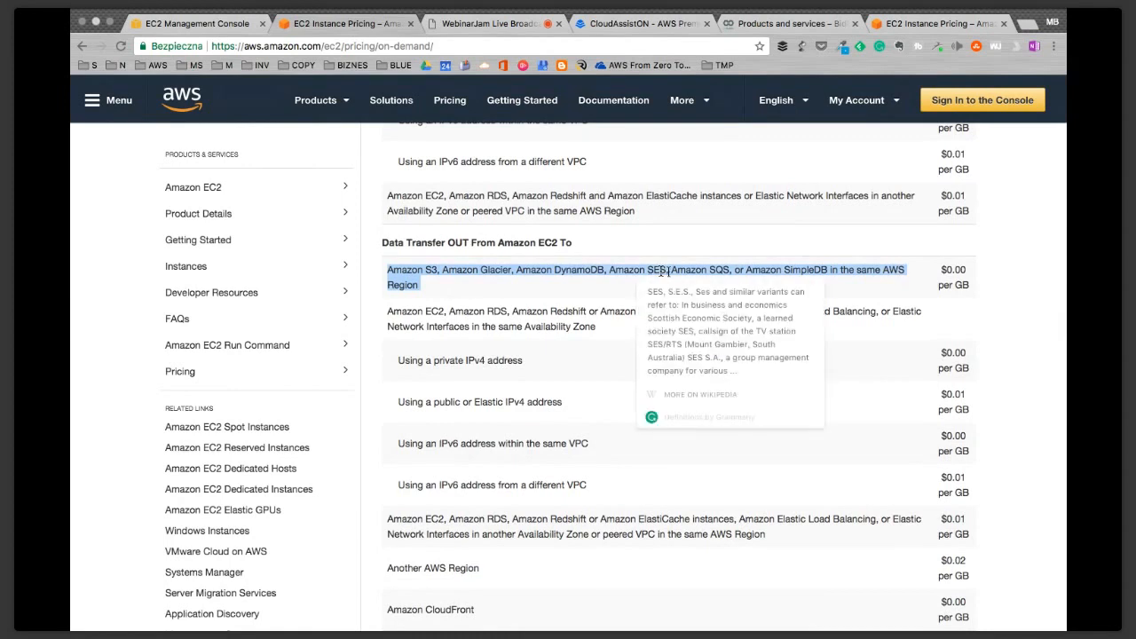
{"action": "left_click_drag", "start_coordinate": [830, 270], "coordinate": [867, 283]}
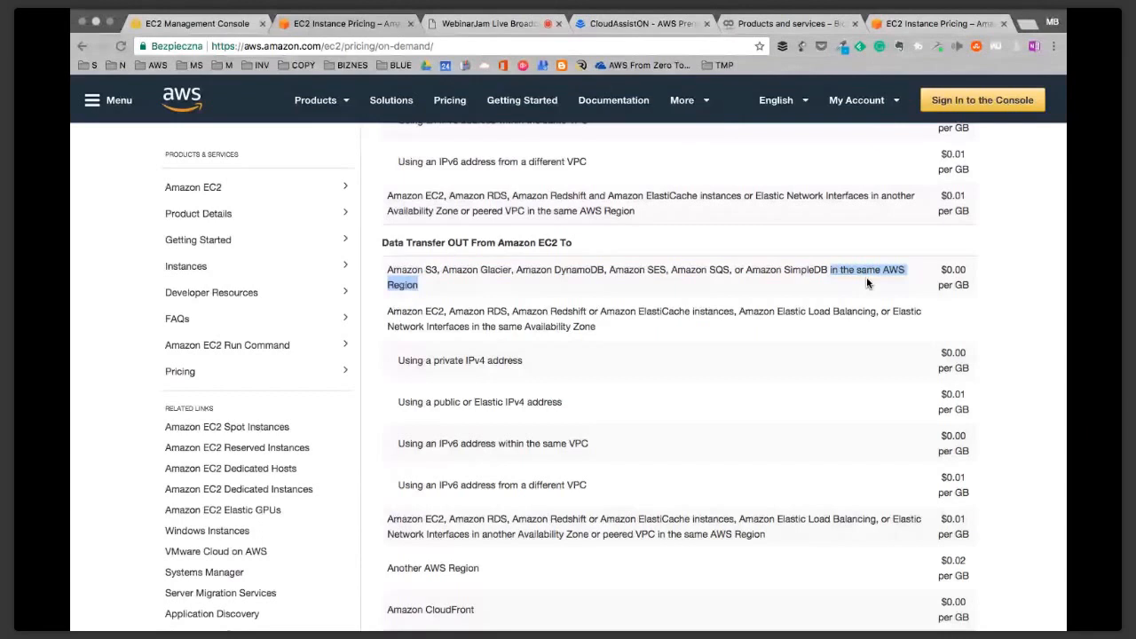
- Highlight the service names in the outbound EC2, RDS and Redshift row, and finally its words "the same Availability Zone"
{"action": "scroll", "coordinate": [866, 283], "scroll_direction": "down", "scroll_amount": 2}
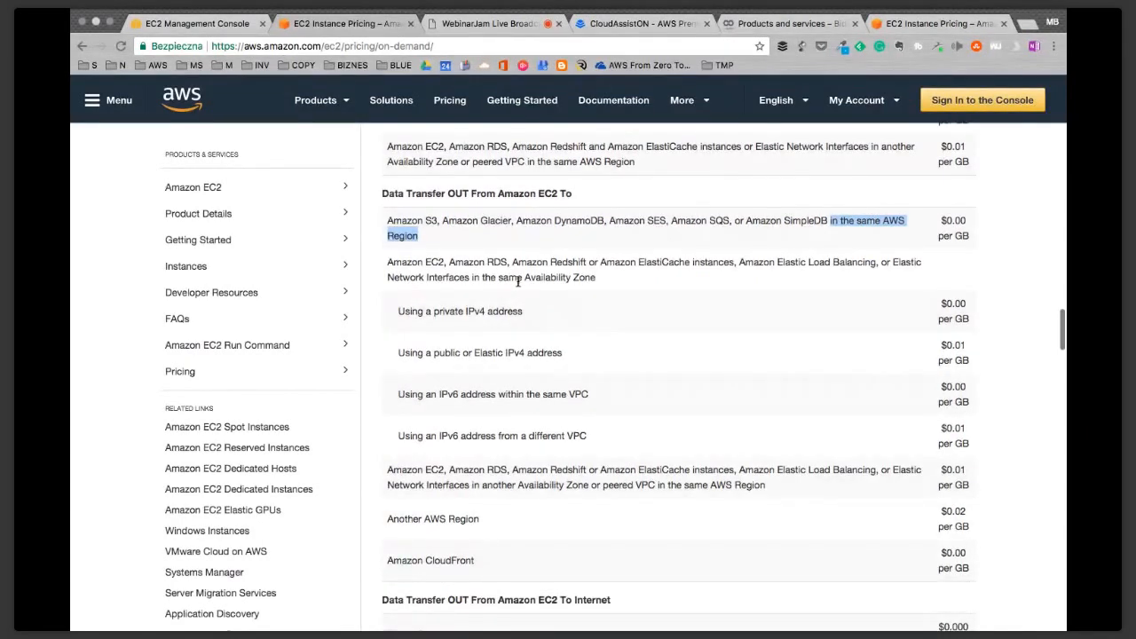
{"action": "left_click_drag", "start_coordinate": [392, 262], "coordinate": [688, 261]}
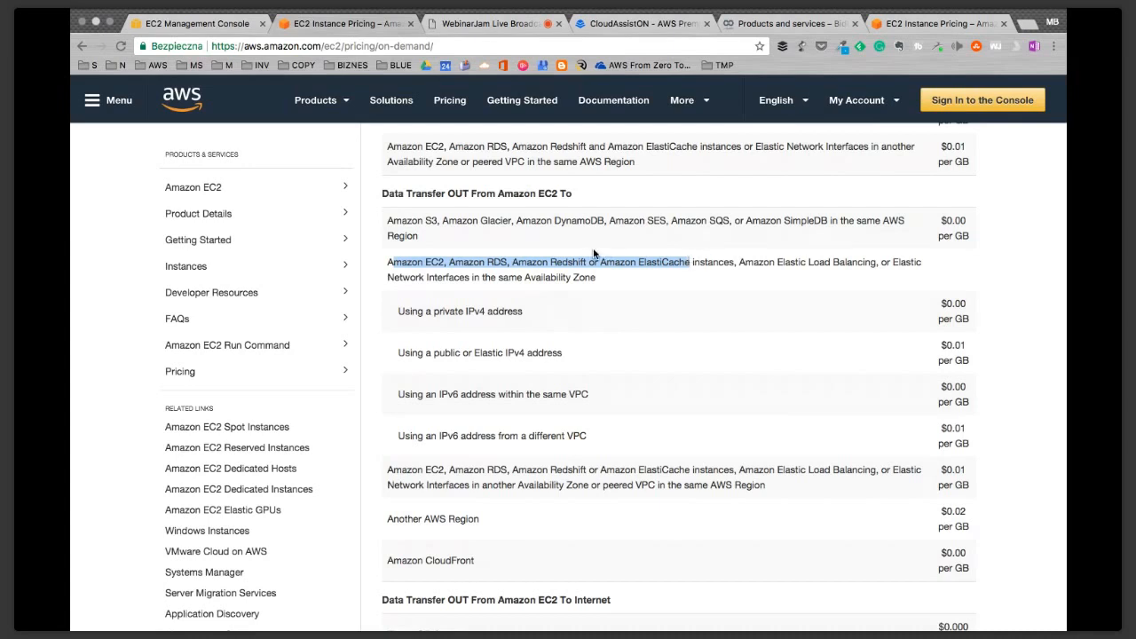
{"action": "left_click", "coordinate": [515, 264]}
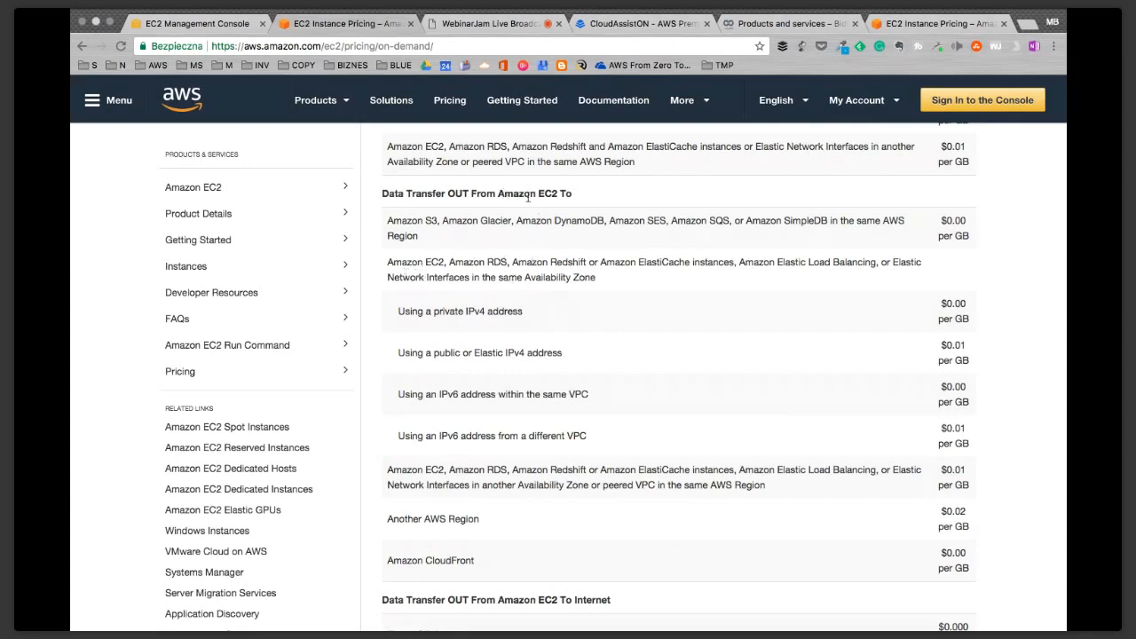
{"action": "left_click_drag", "start_coordinate": [484, 278], "coordinate": [613, 284]}
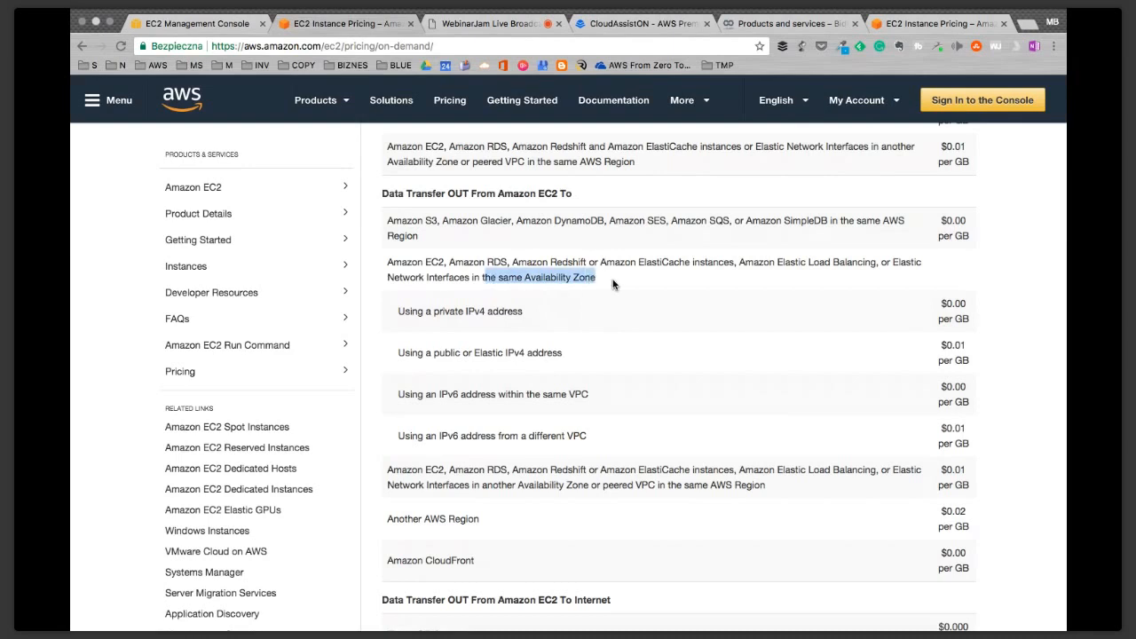
- Highlight the outbound row "Using a public or Elastic IPv4 address" and its price per GB
{"action": "scroll", "coordinate": [631, 364], "scroll_direction": "down", "scroll_amount": 3}
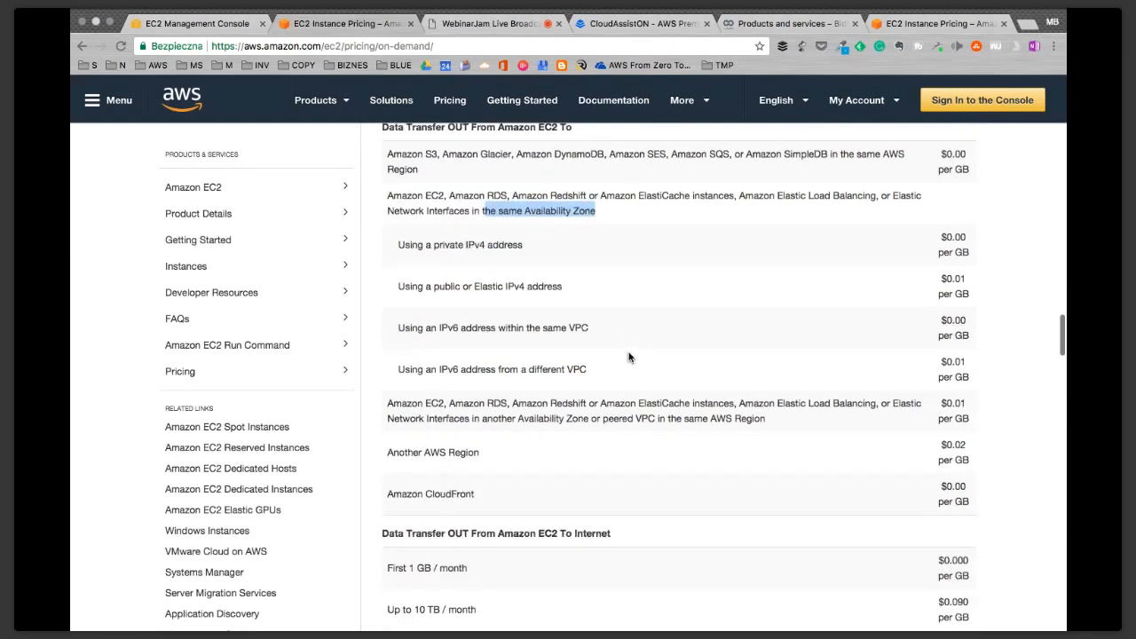
{"action": "triple_click", "coordinate": [556, 285]}
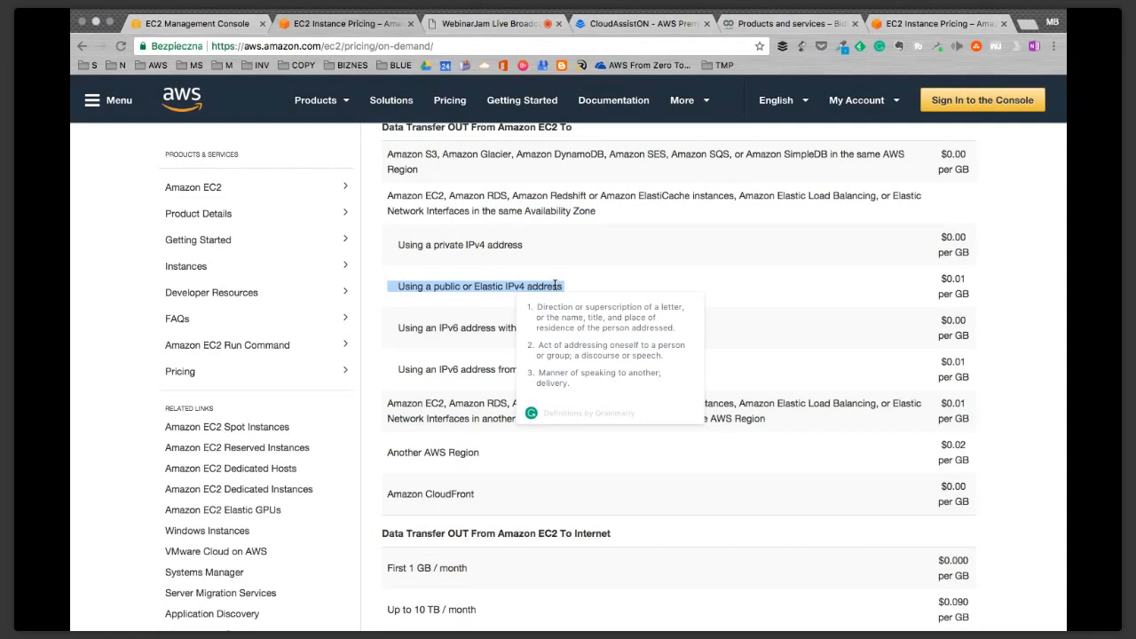
{"action": "triple_click", "coordinate": [965, 299]}
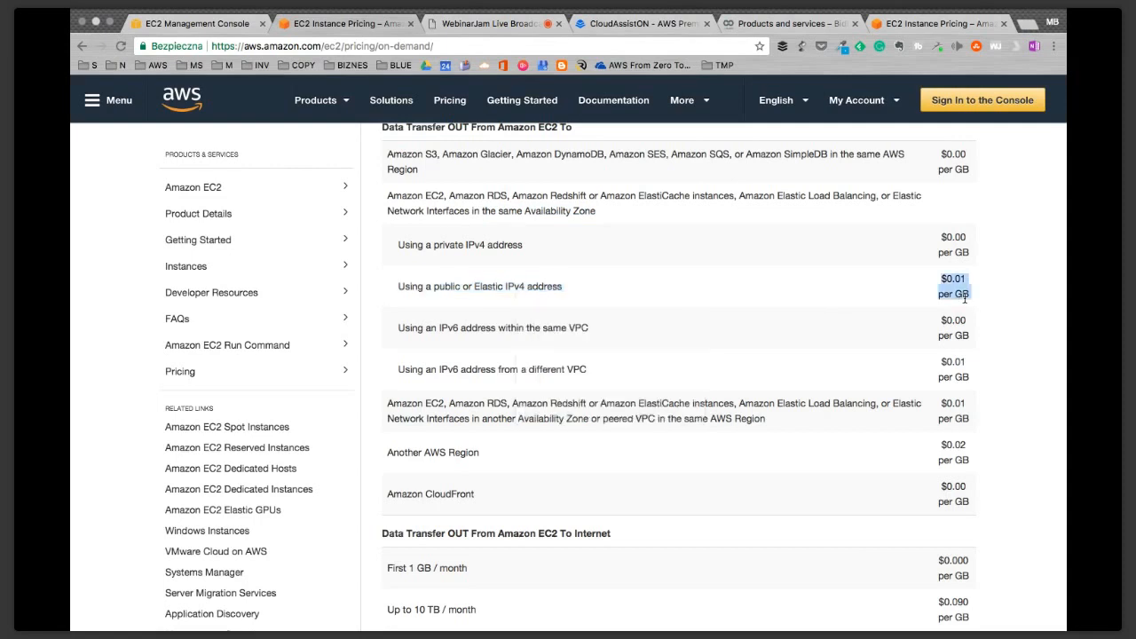
- Highlight the outbound transfer row for another Availability Zone or peered VPC in the same AWS Region, and its price per GB
{"action": "scroll", "coordinate": [846, 440], "scroll_direction": "down", "scroll_amount": 3}
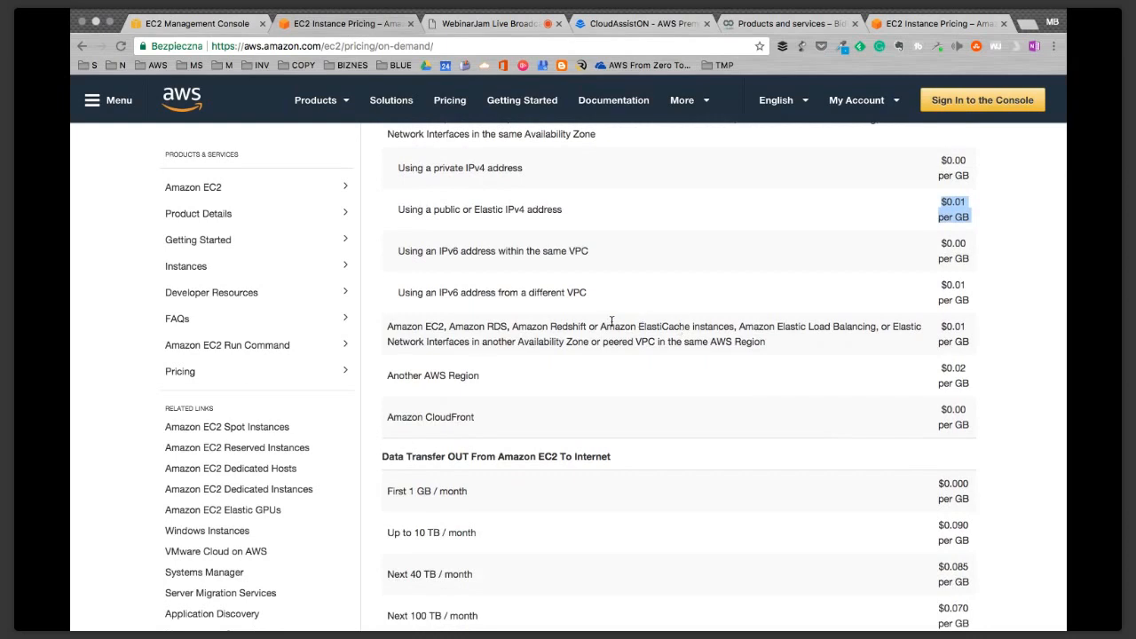
{"action": "left_click_drag", "start_coordinate": [401, 327], "coordinate": [769, 338]}
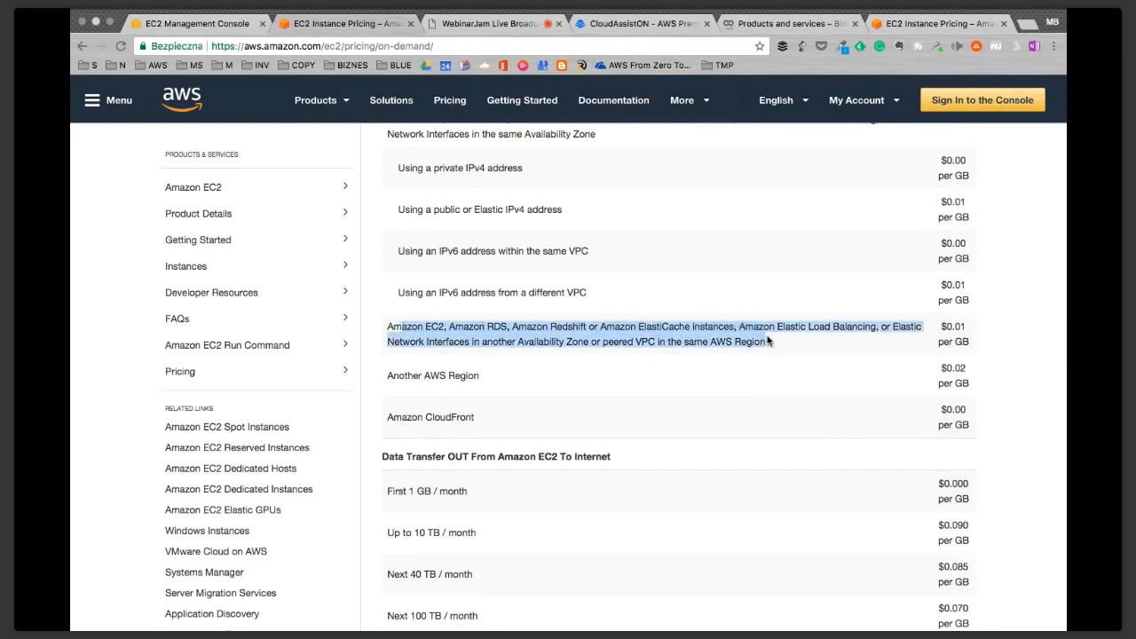
{"action": "triple_click", "coordinate": [557, 347]}
{"action": "scroll", "coordinate": [556, 347], "scroll_direction": "up", "scroll_amount": 1}
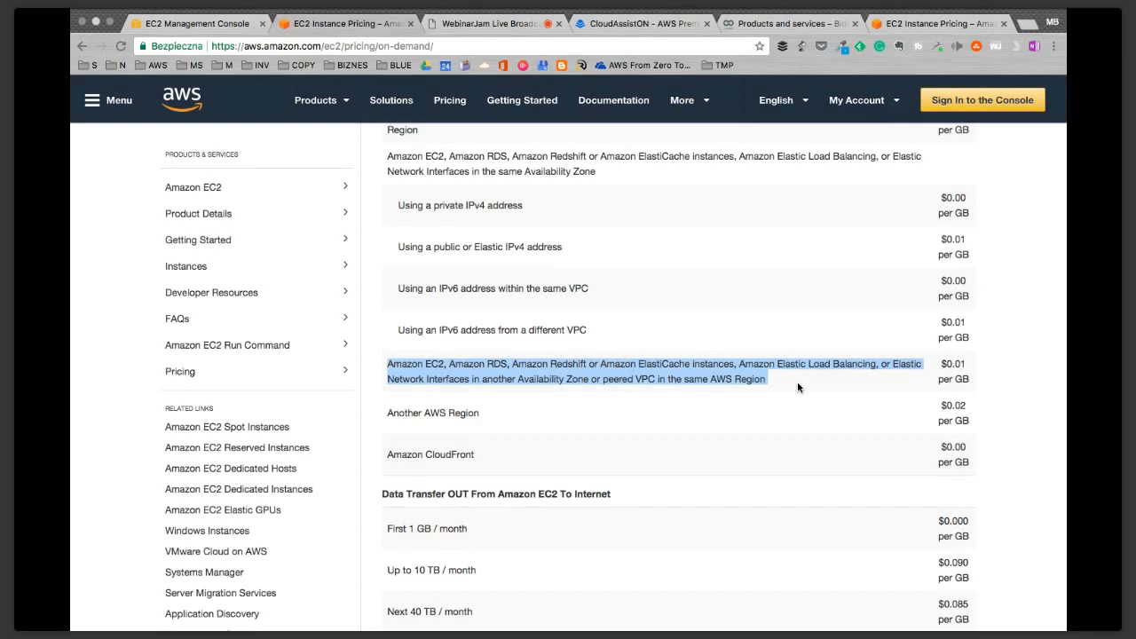
{"action": "left_click", "coordinate": [941, 370]}
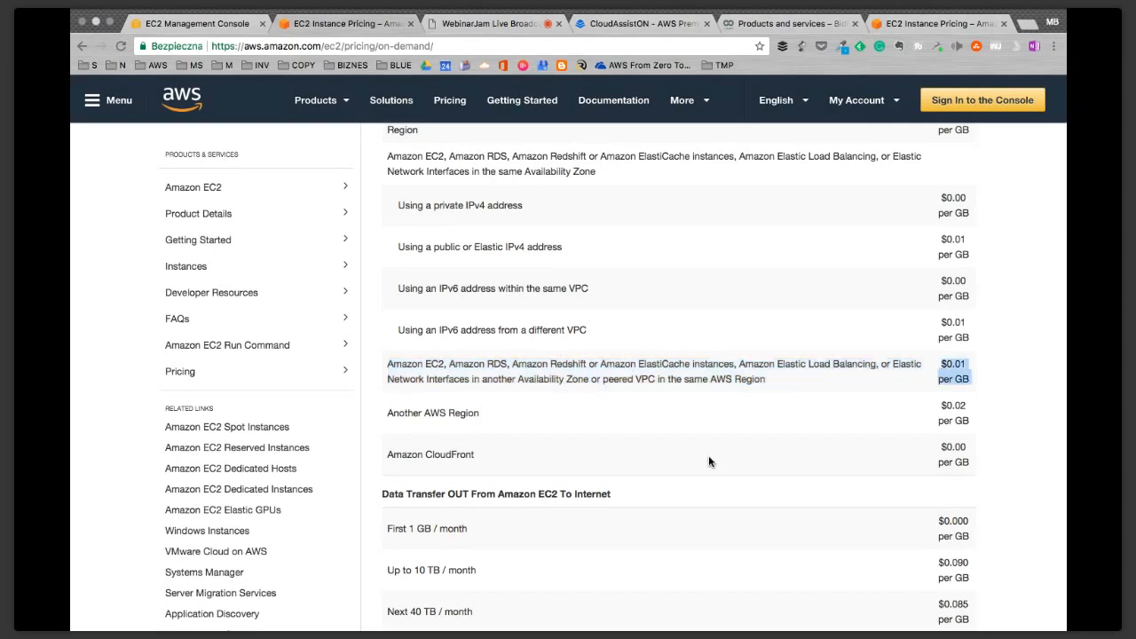
- Highlight the outbound "Another AWS Region" row and its price per GB
{"action": "left_click", "coordinate": [409, 413], "text": "shift"}
{"action": "triple_click", "coordinate": [409, 414]}
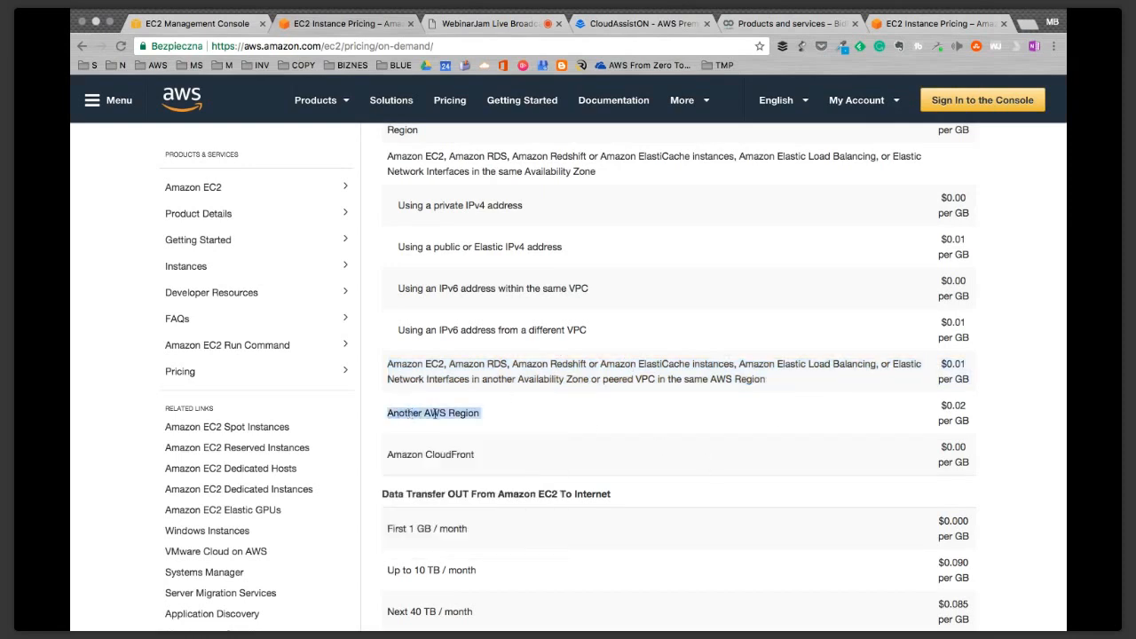
{"action": "triple_click", "coordinate": [964, 410]}
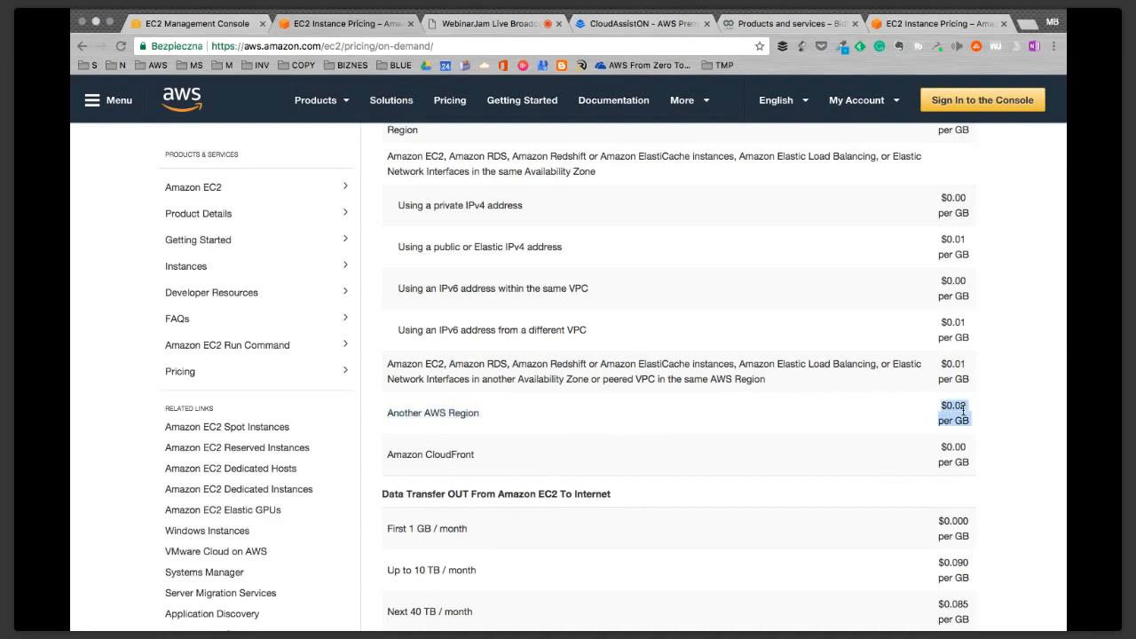
- Return to the Data Transfer IN table and highlight the "Using a public or Elastic IPv4 address" row and its price per GB
{"action": "scroll", "coordinate": [910, 387], "scroll_direction": "up", "scroll_amount": 5}
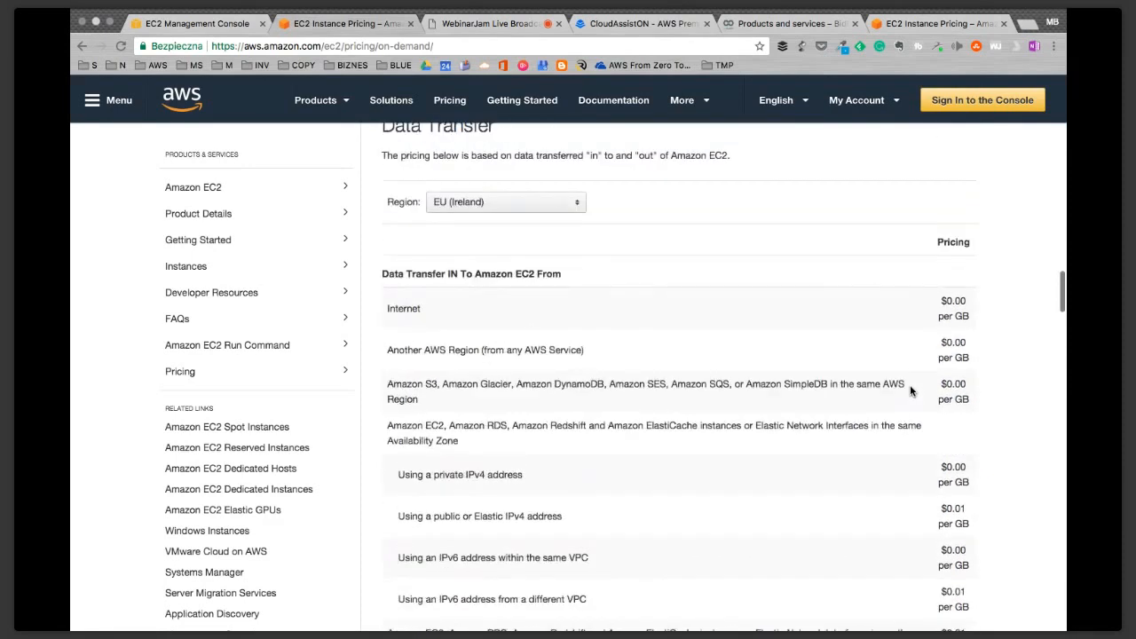
{"action": "scroll", "coordinate": [910, 387], "scroll_direction": "down", "scroll_amount": 3}
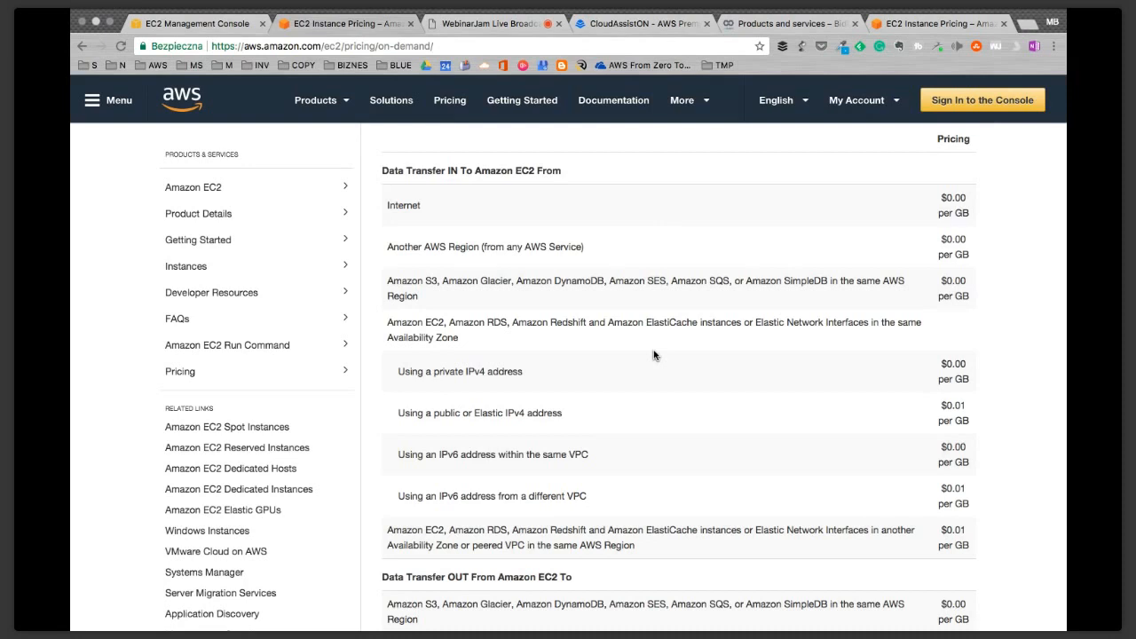
{"action": "scroll", "coordinate": [654, 355], "scroll_direction": "down", "scroll_amount": 2}
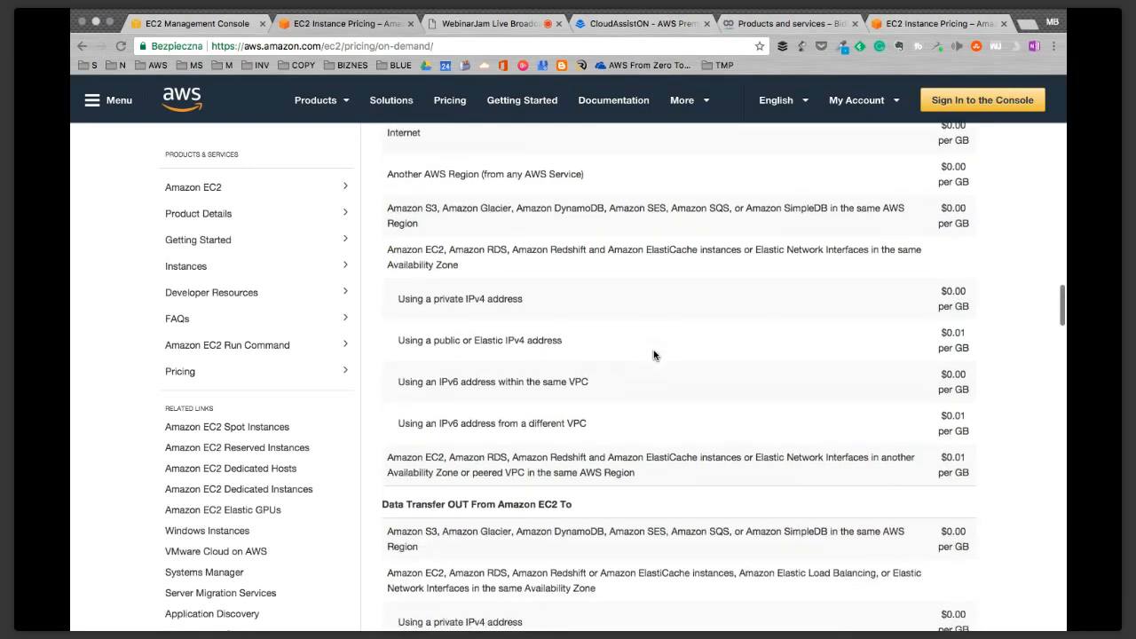
{"action": "triple_click", "coordinate": [465, 340]}
{"action": "left_click", "coordinate": [565, 345]}
{"action": "triple_click", "coordinate": [565, 346]}
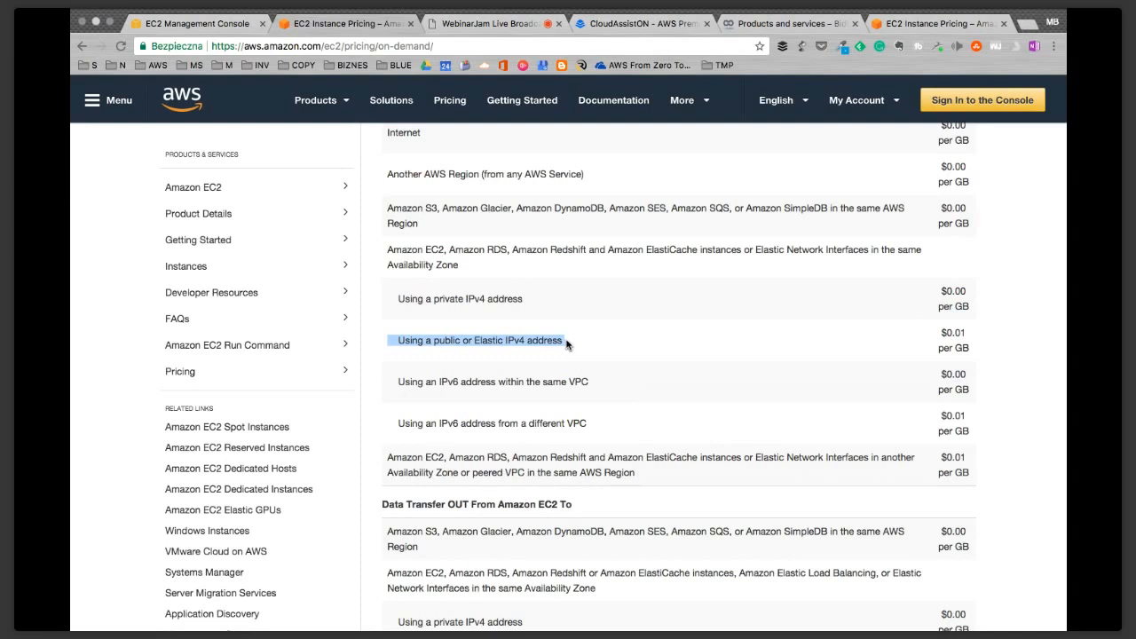
{"action": "triple_click", "coordinate": [938, 345]}
{"action": "scroll", "coordinate": [843, 401], "scroll_direction": "down", "scroll_amount": 3}
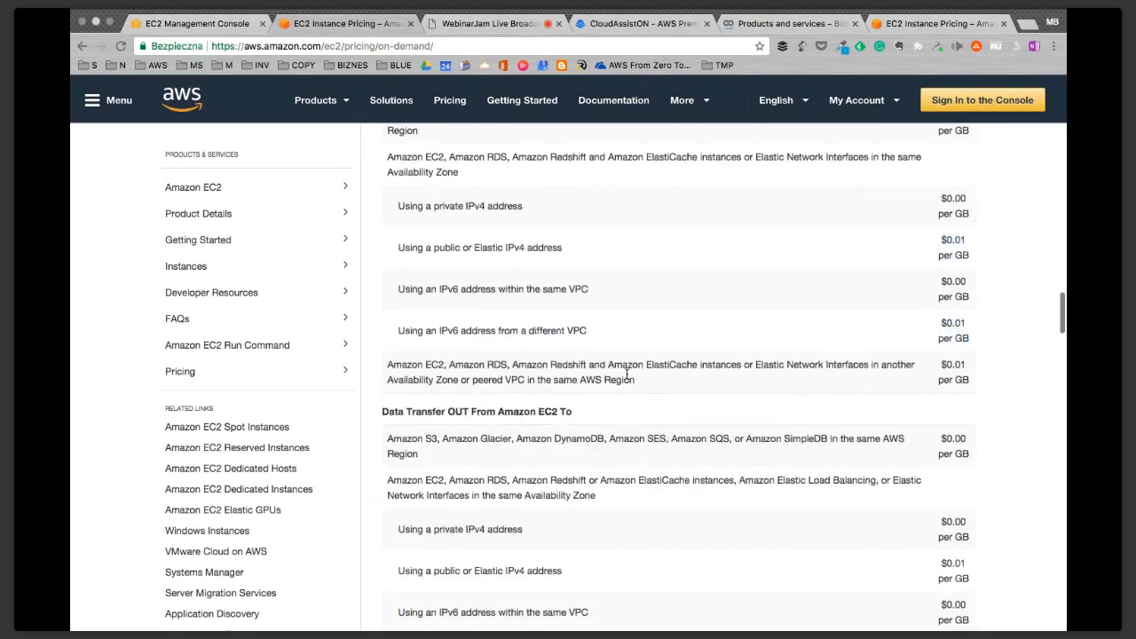
- Highlight the inbound transfer row for another Availability Zone or peered VPC in the same AWS Region, and its price per GB
{"action": "triple_click", "coordinate": [628, 374]}
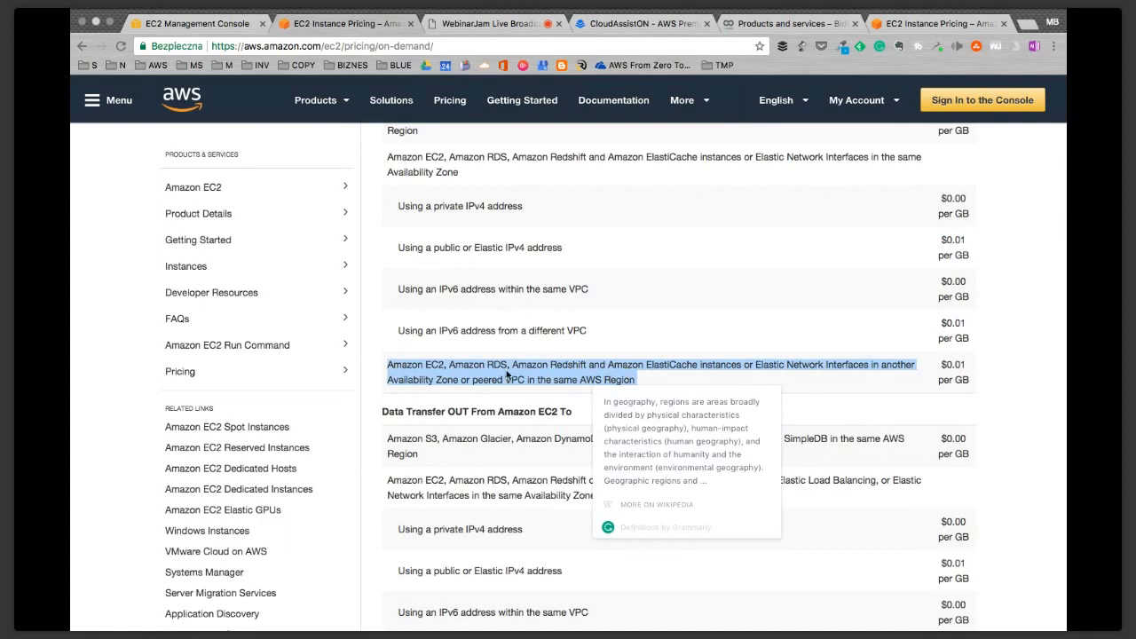
{"action": "triple_click", "coordinate": [467, 368]}
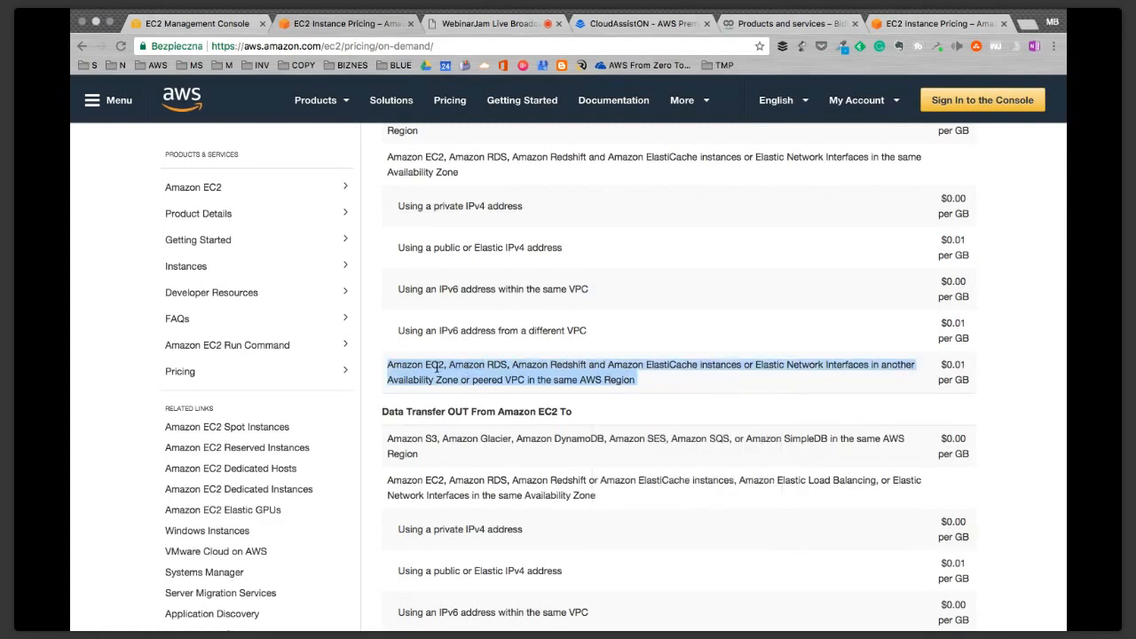
{"action": "triple_click", "coordinate": [579, 366]}
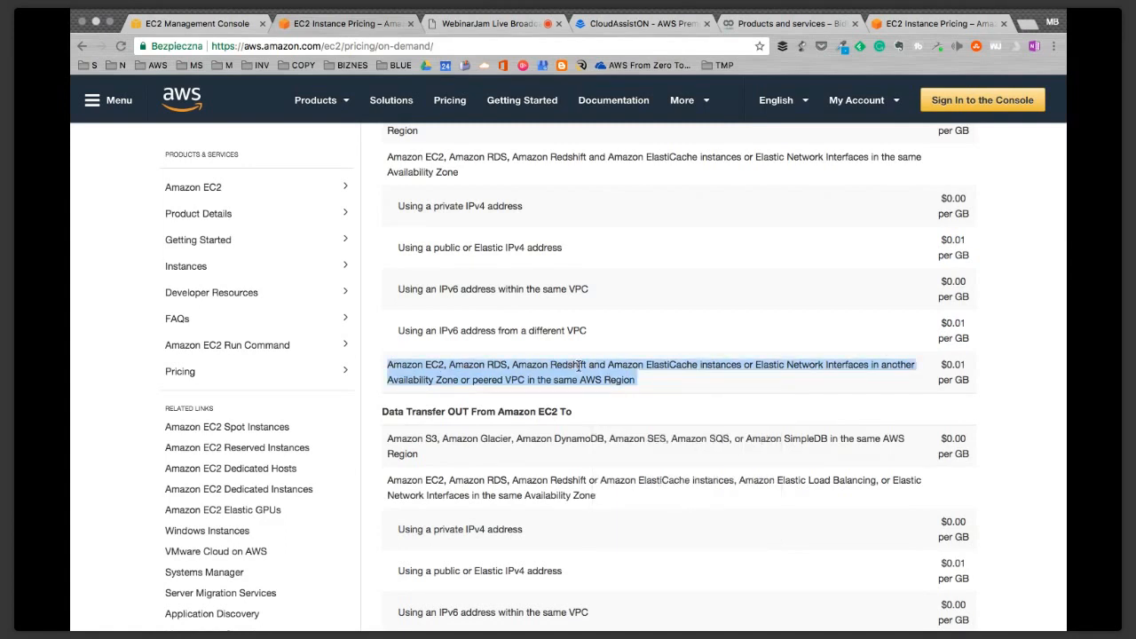
{"action": "triple_click", "coordinate": [487, 364]}
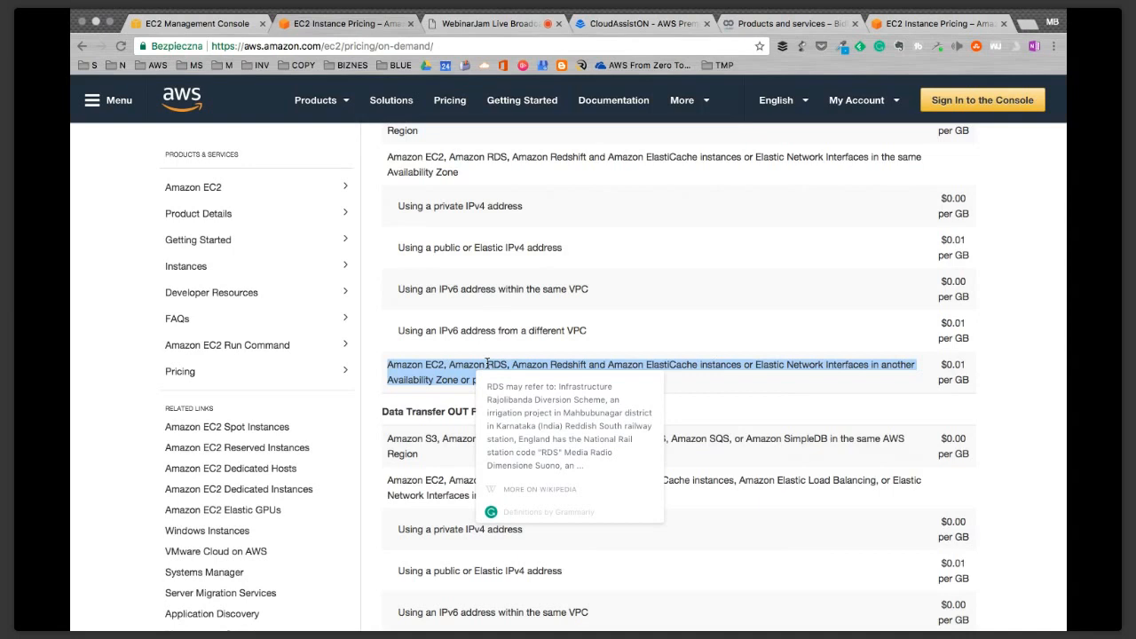
{"action": "triple_click", "coordinate": [487, 364]}
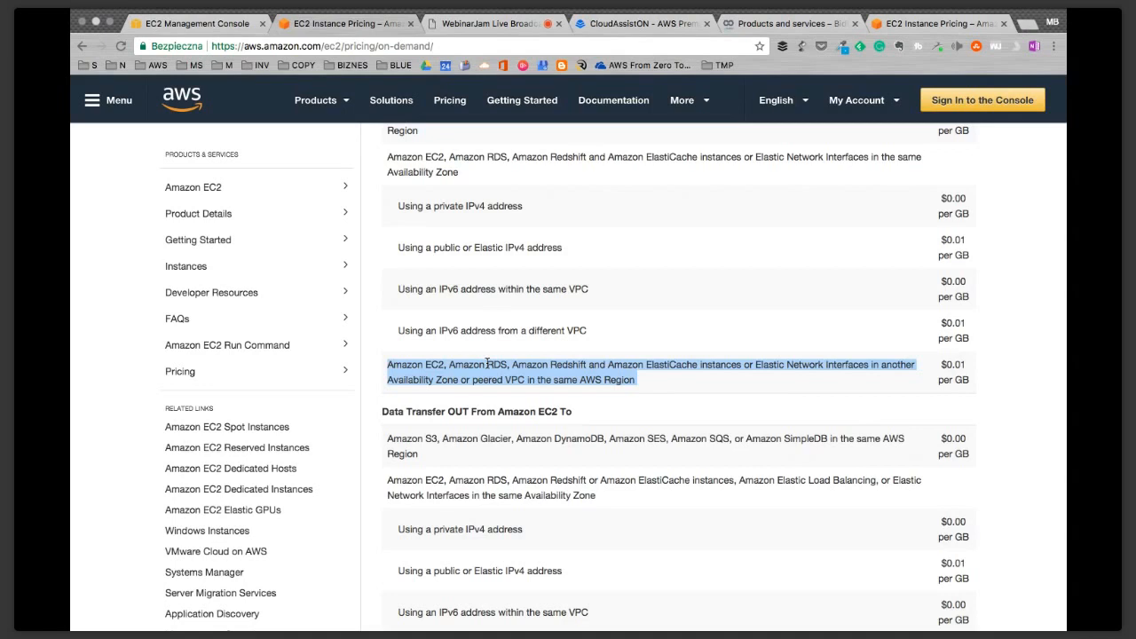
{"action": "scroll", "coordinate": [486, 362], "scroll_direction": "up", "scroll_amount": 1}
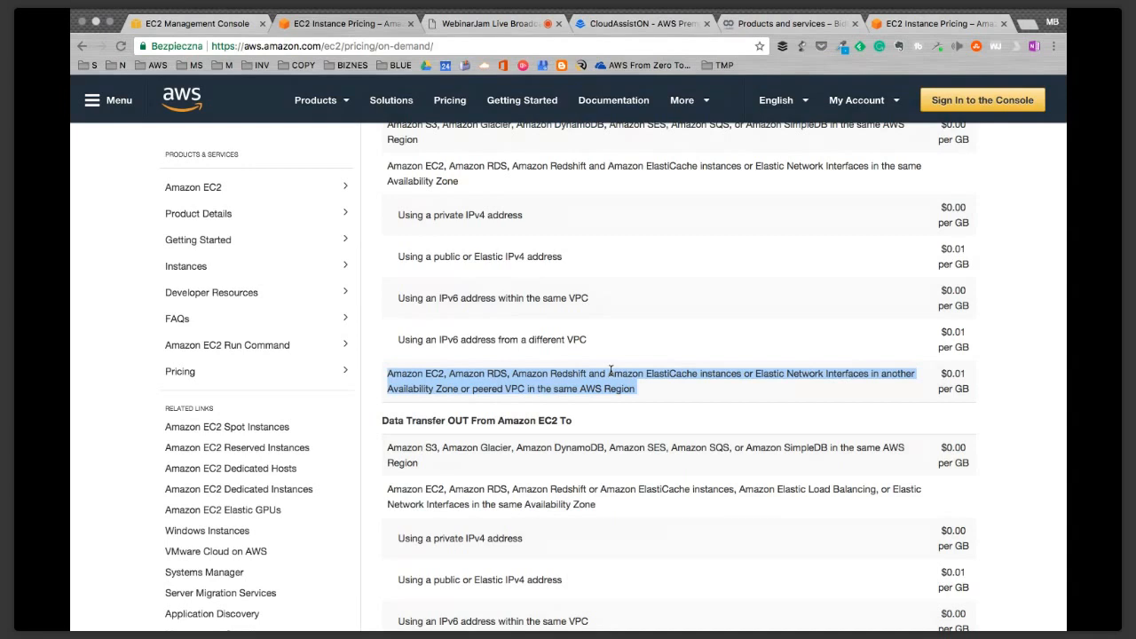
{"action": "left_click_drag", "start_coordinate": [941, 372], "coordinate": [968, 388]}
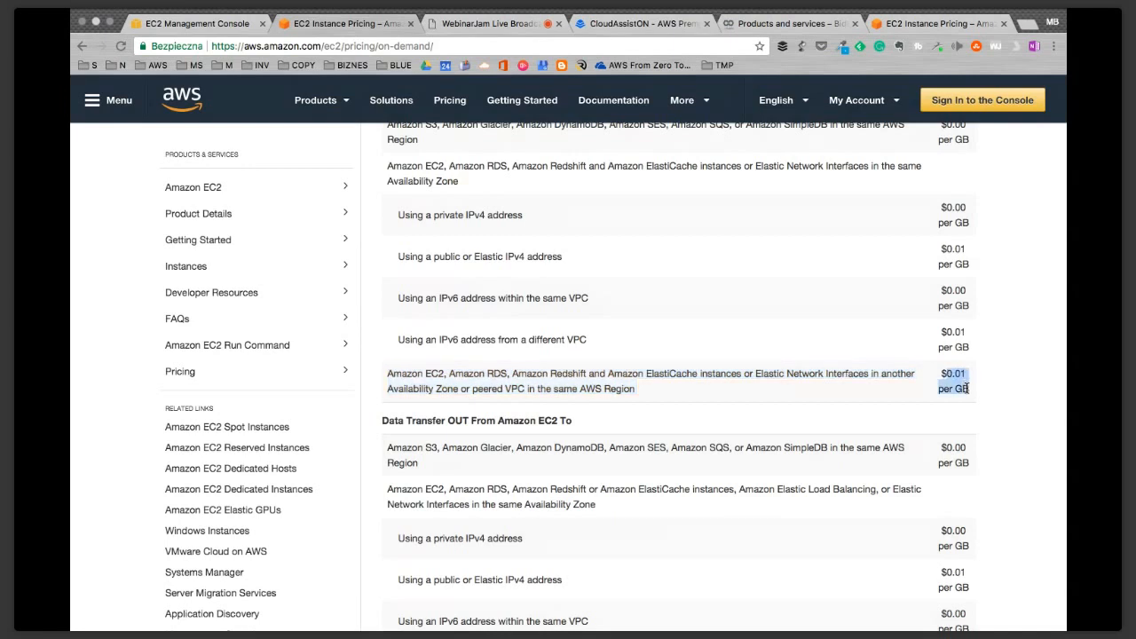
{"action": "left_click", "coordinate": [968, 388]}
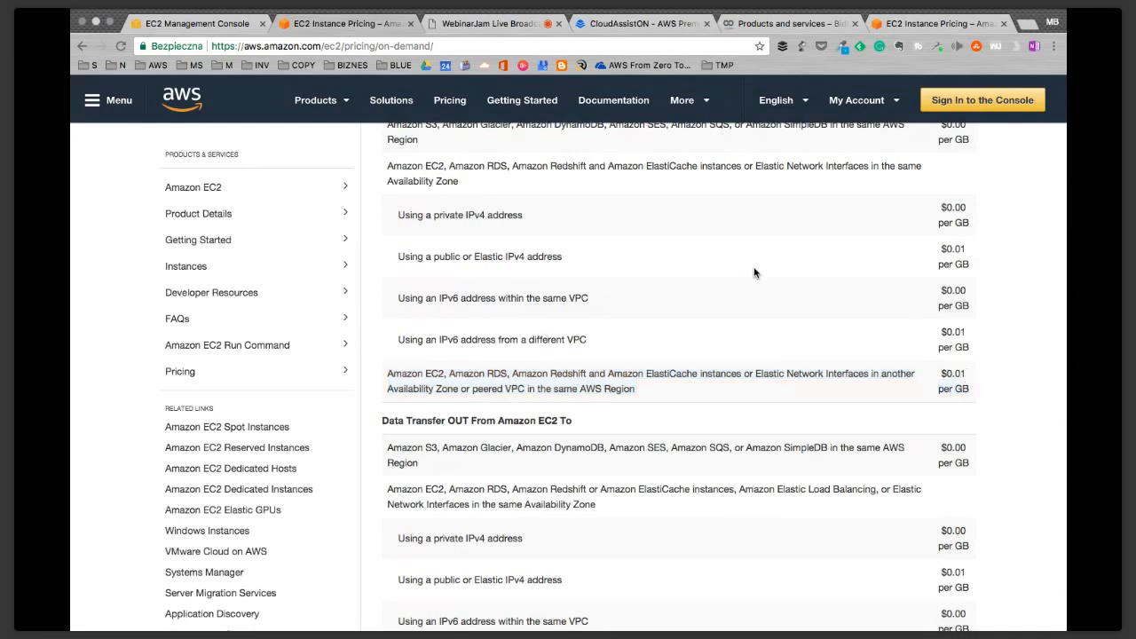
- Switch to the EC2 Management Console and open the Placement Groups page
{"action": "left_click", "coordinate": [185, 27]}
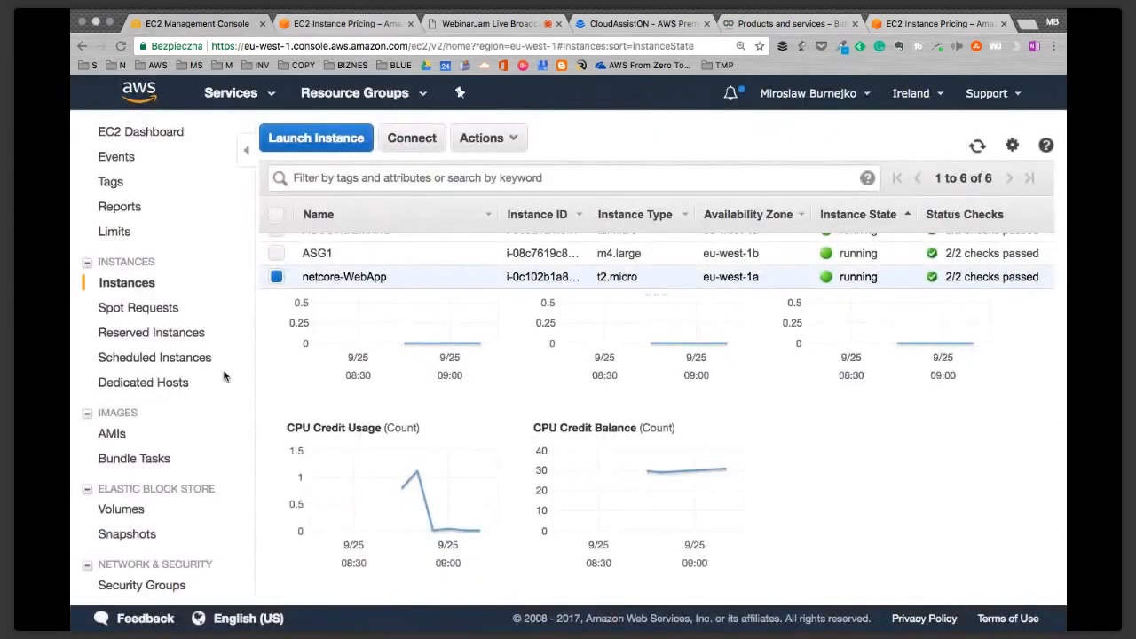
{"action": "scroll", "coordinate": [188, 493], "scroll_direction": "down", "scroll_amount": 3}
{"action": "scroll", "coordinate": [189, 493], "scroll_direction": "up", "scroll_amount": 3}
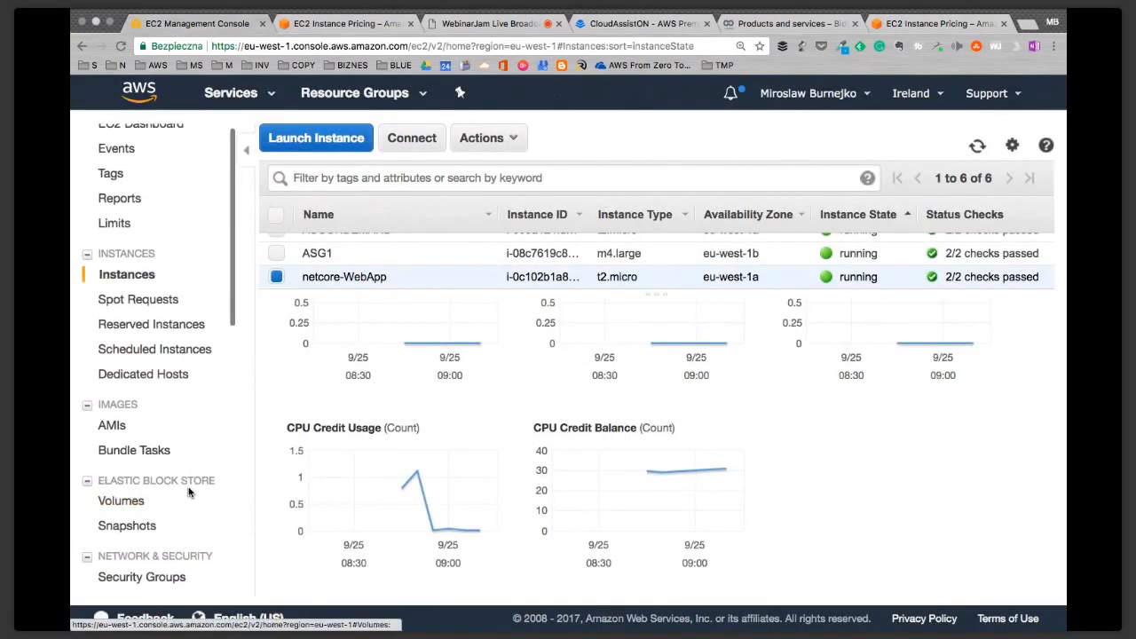
{"action": "scroll", "coordinate": [164, 319], "scroll_direction": "up", "scroll_amount": 1}
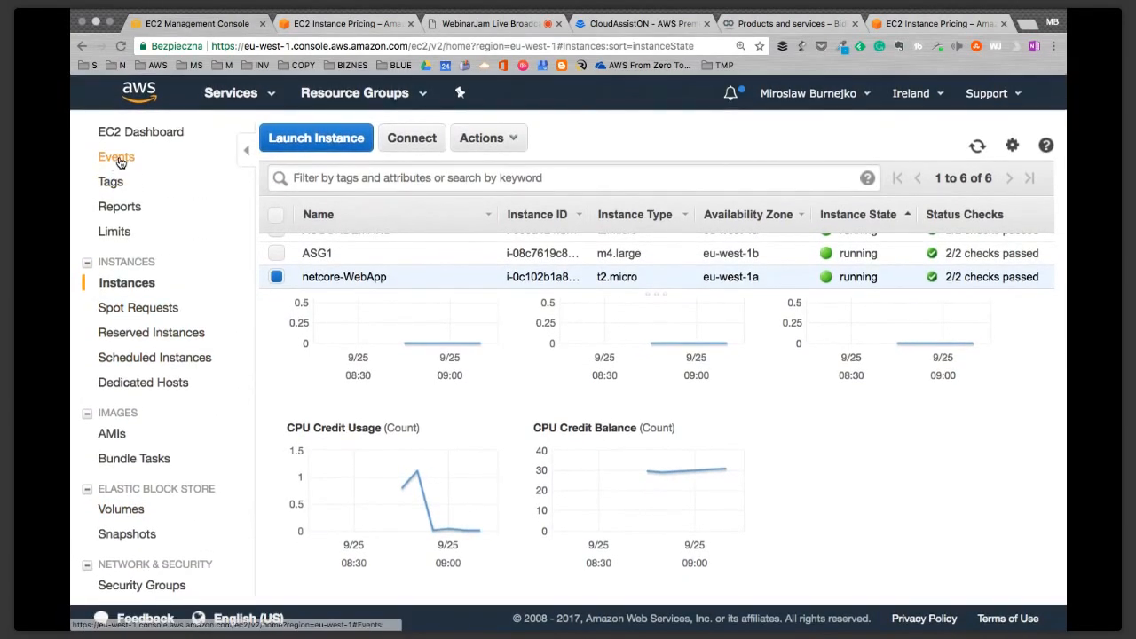
{"action": "scroll", "coordinate": [119, 164], "scroll_direction": "down", "scroll_amount": 5}
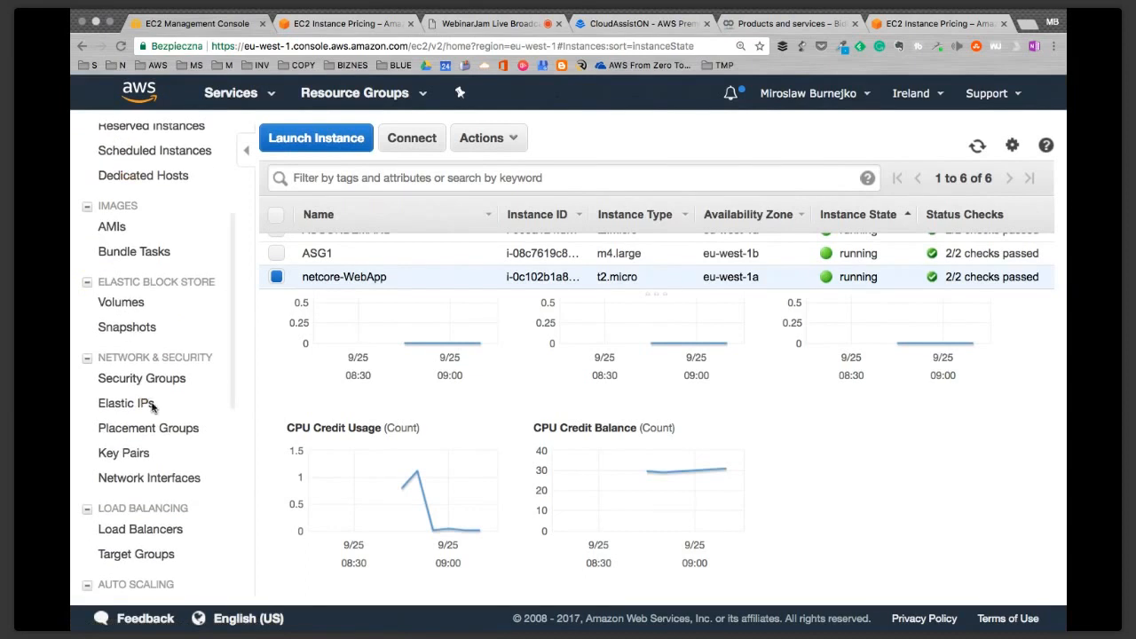
{"action": "left_click", "coordinate": [171, 429]}
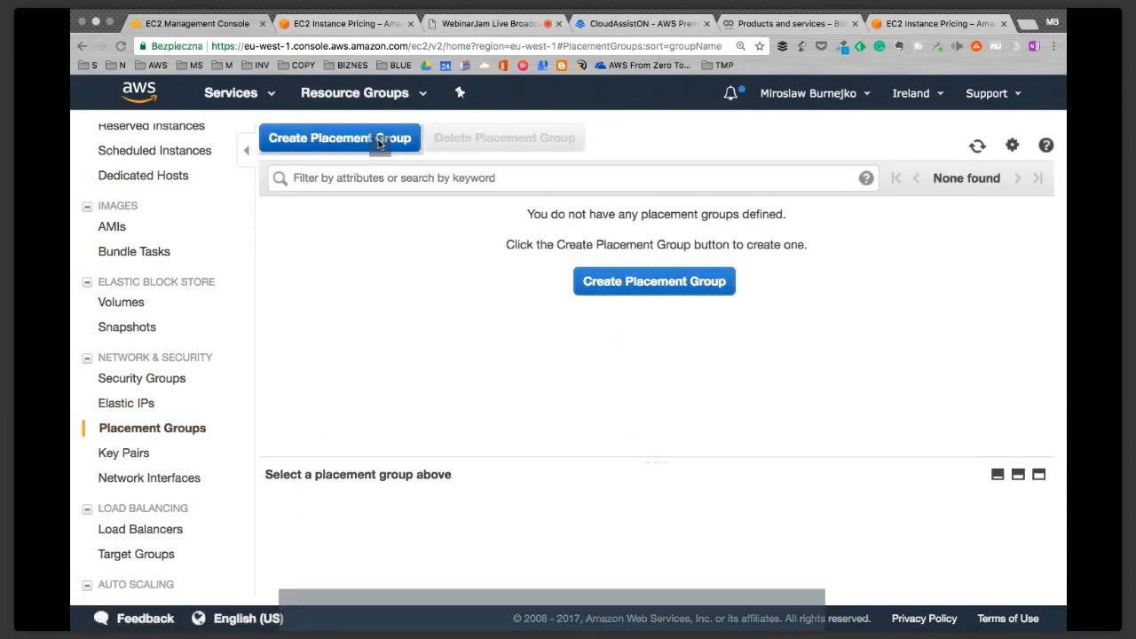
- Try to create a placement group named PLACEMENT01 and reload the page
{"action": "left_click", "coordinate": [378, 139]}
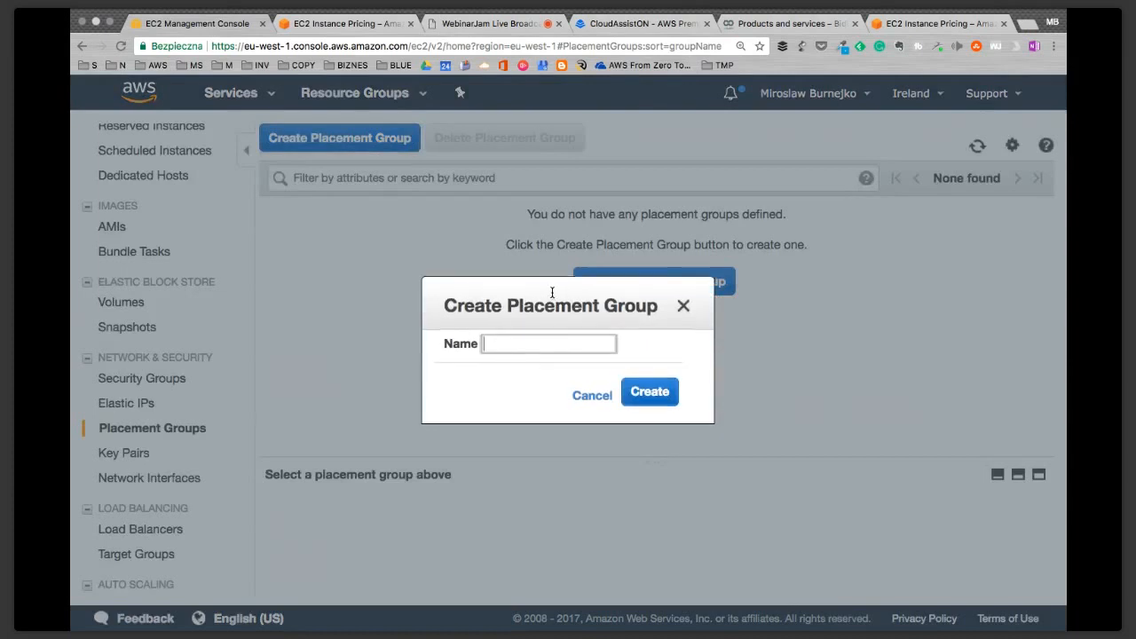
{"action": "left_click_drag", "start_coordinate": [552, 293], "coordinate": [527, 253]}
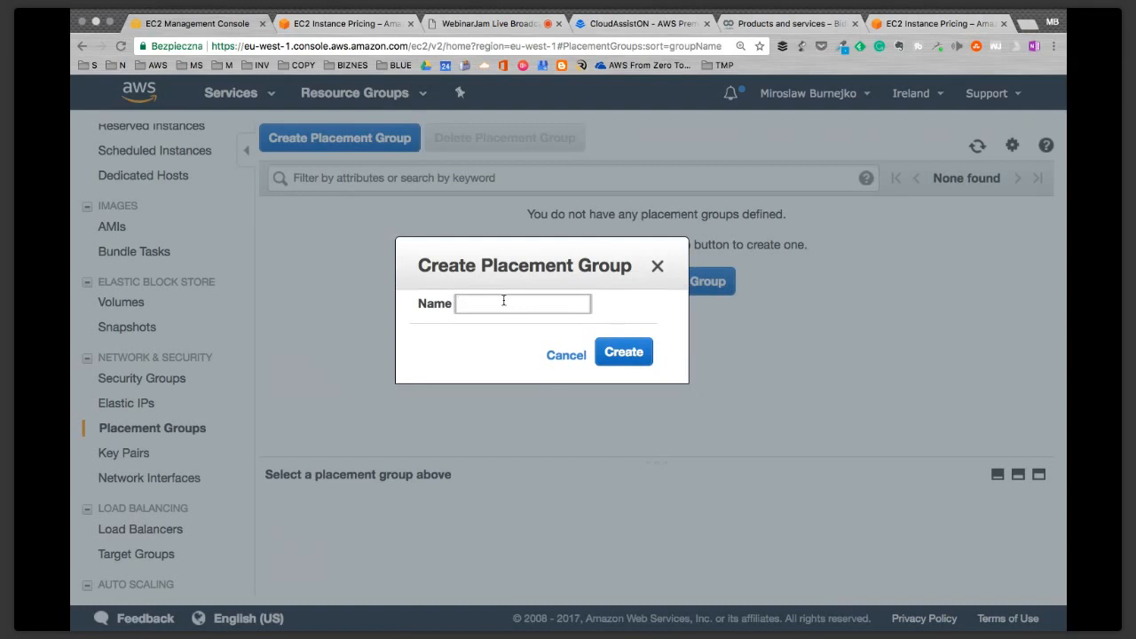
{"action": "type", "text": "PLACEMENT01"}
{"action": "left_click", "coordinate": [604, 352]}
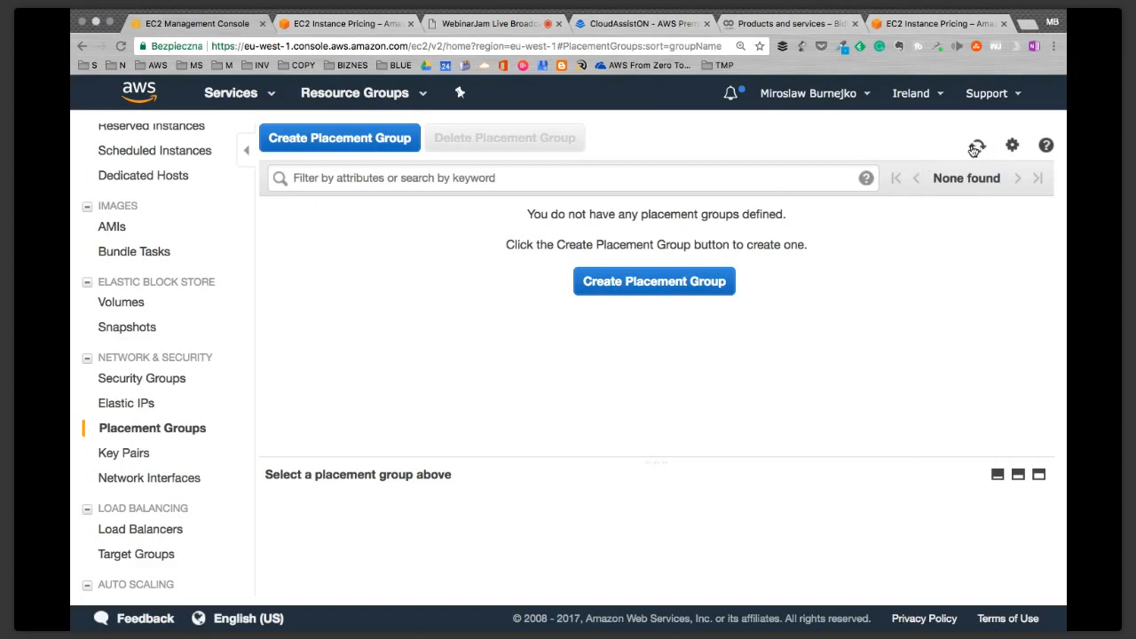
{"action": "left_click", "coordinate": [121, 46]}
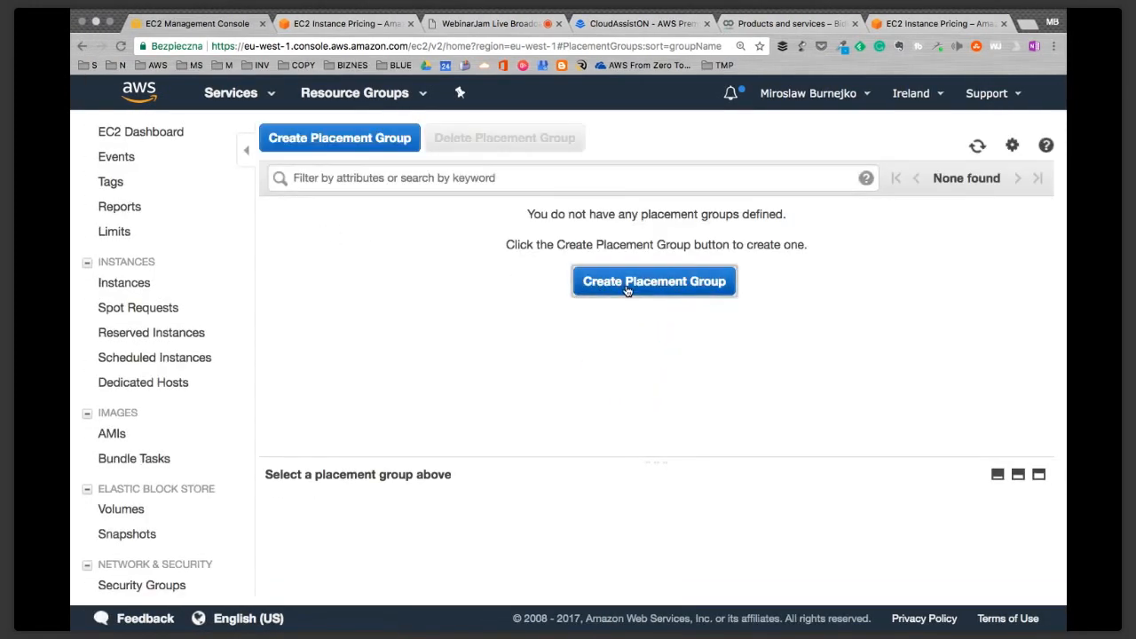
- Try to create a placement group named PLACE001
{"action": "left_click", "coordinate": [627, 281]}
{"action": "left_click", "coordinate": [526, 345]}
{"action": "type", "text": "PLACE001"}
{"action": "left_click", "coordinate": [659, 391]}
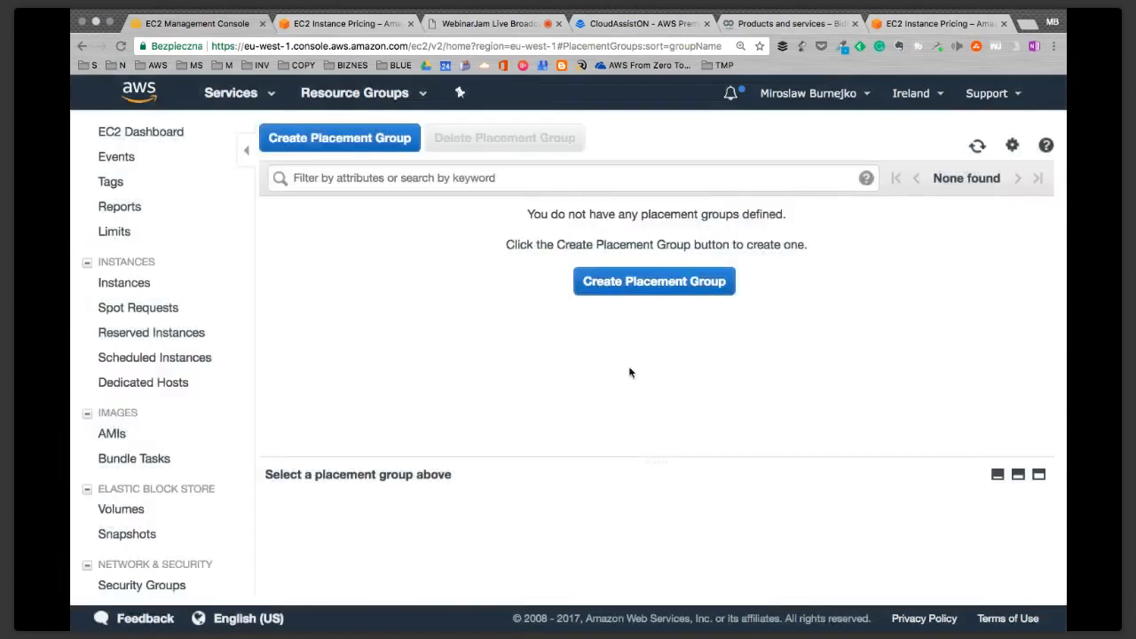
- Check which attribute columns are enabled for the placement group list, and close the column settings
{"action": "scroll", "coordinate": [342, 379], "scroll_direction": "down", "scroll_amount": 1}
{"action": "scroll", "coordinate": [342, 378], "scroll_direction": "up", "scroll_amount": 1}
{"action": "left_click", "coordinate": [765, 178]}
{"action": "scroll", "coordinate": [223, 458], "scroll_direction": "down", "scroll_amount": 5}
{"action": "scroll", "coordinate": [222, 400], "scroll_direction": "up", "scroll_amount": 5}
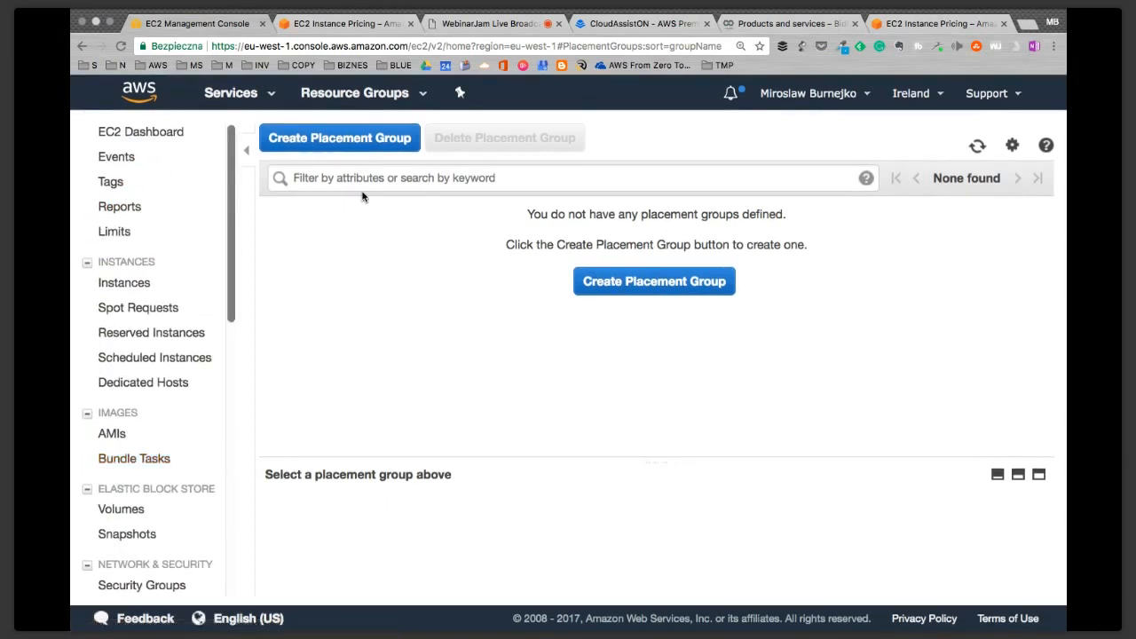
{"action": "left_click", "coordinate": [1013, 147]}
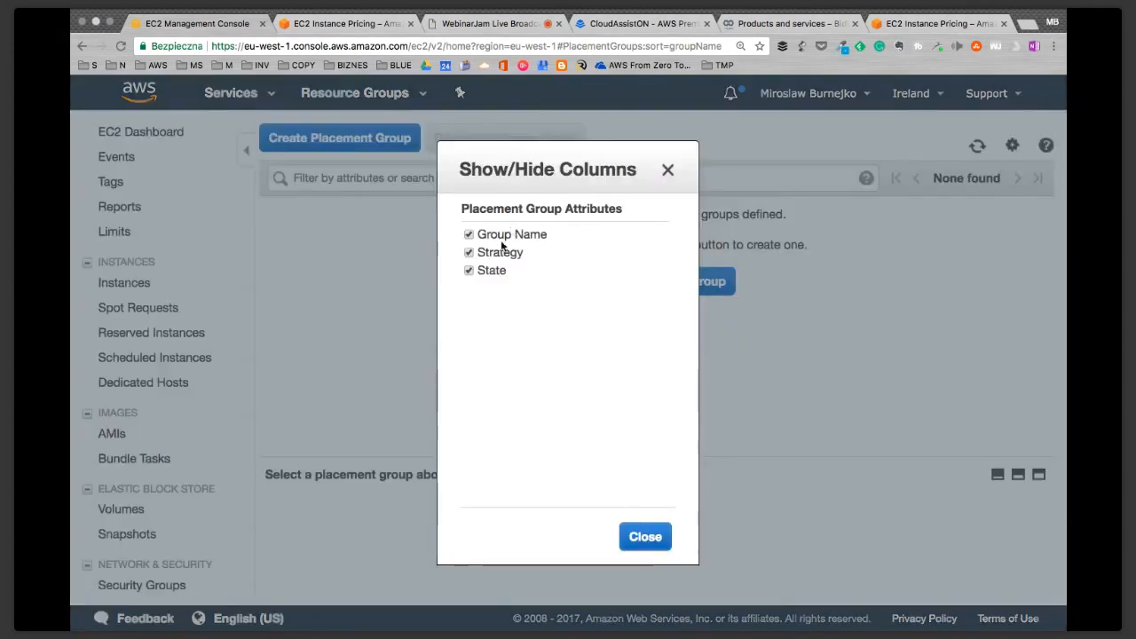
{"action": "left_click", "coordinate": [643, 538]}
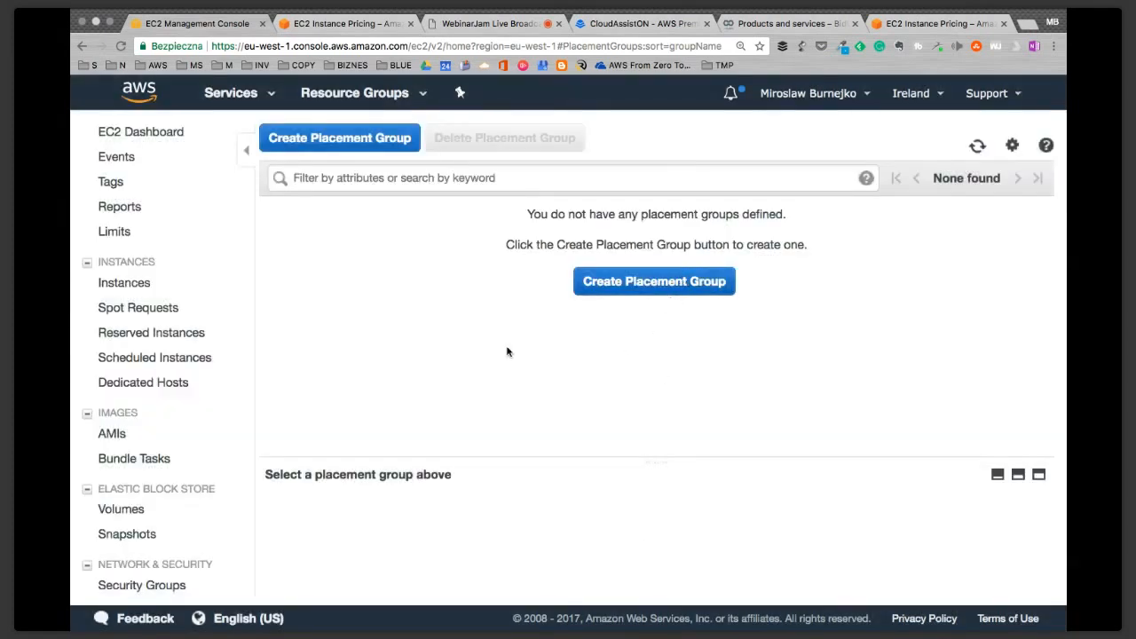
- Switch the console region to EU (Frankfurt)
{"action": "scroll", "coordinate": [177, 388], "scroll_direction": "down", "scroll_amount": 2}
{"action": "scroll", "coordinate": [173, 386], "scroll_direction": "up", "scroll_amount": 2}
{"action": "scroll", "coordinate": [172, 386], "scroll_direction": "down", "scroll_amount": 5}
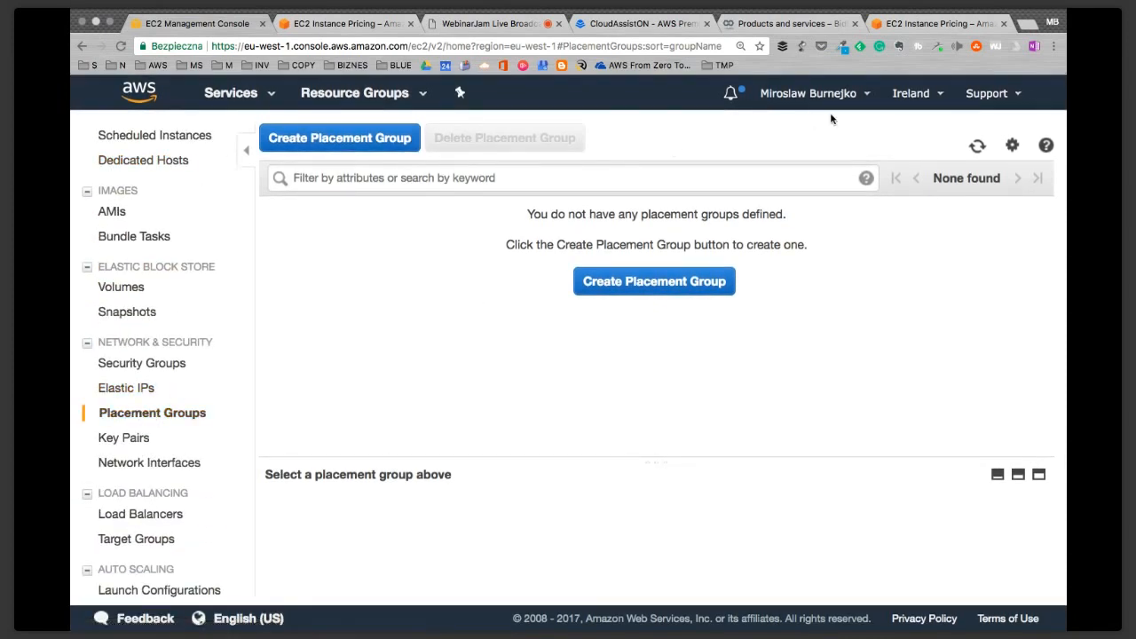
{"action": "left_click", "coordinate": [915, 94]}
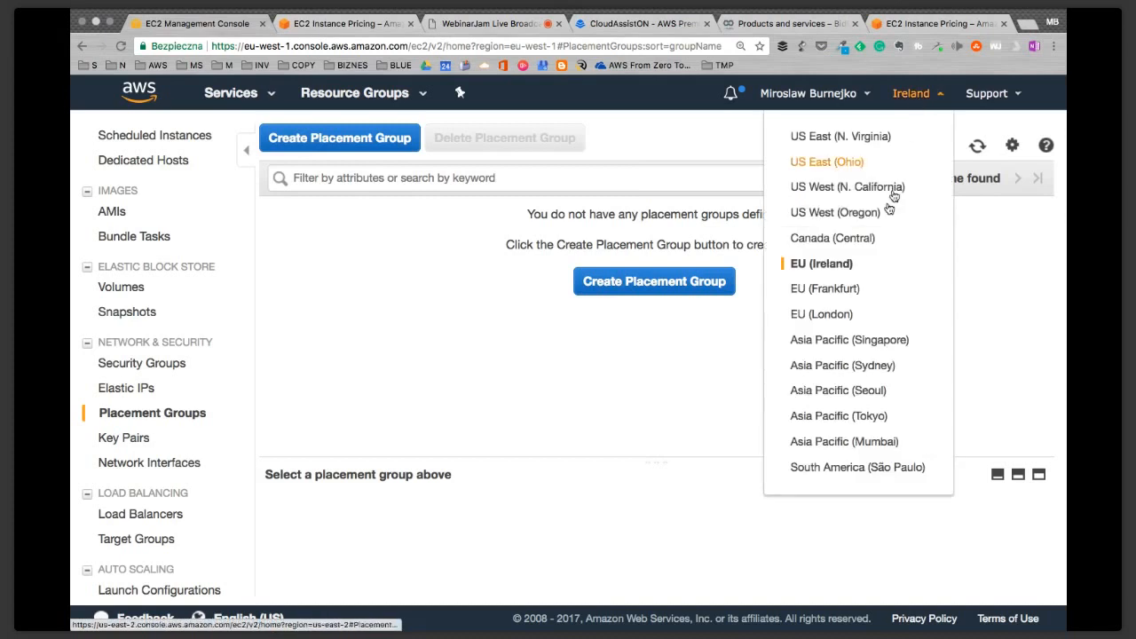
{"action": "left_click", "coordinate": [834, 291]}
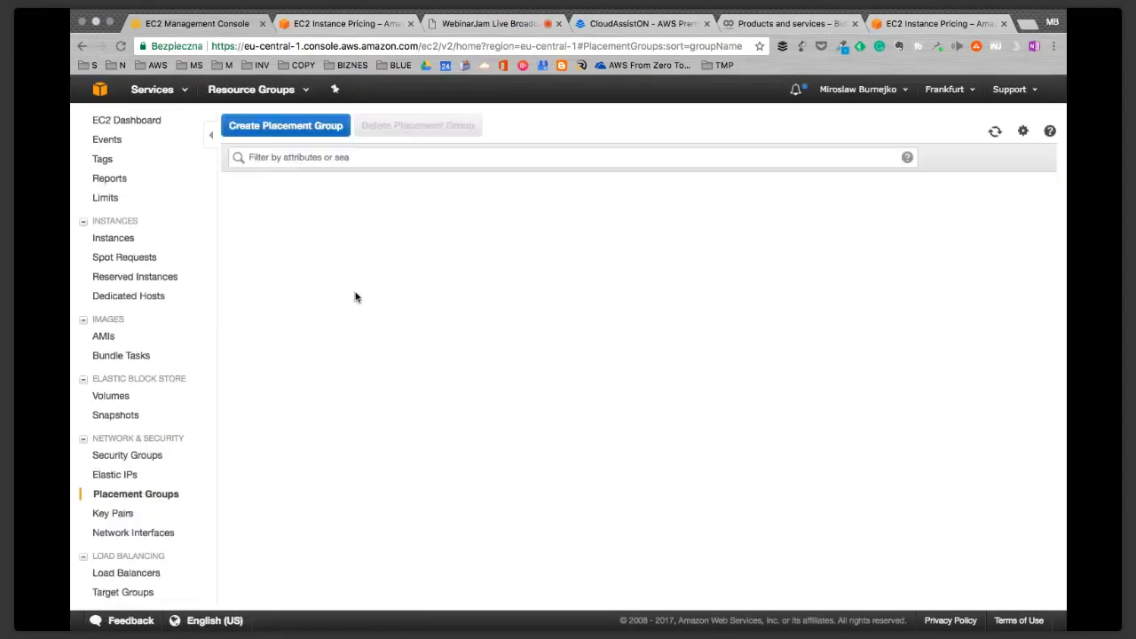
- Try to create a placement group named GROUP01 in the Frankfurt region and check the list
{"action": "left_click", "coordinate": [608, 242]}
{"action": "left_click", "coordinate": [545, 348]}
{"action": "type", "text": "GROUP01"}
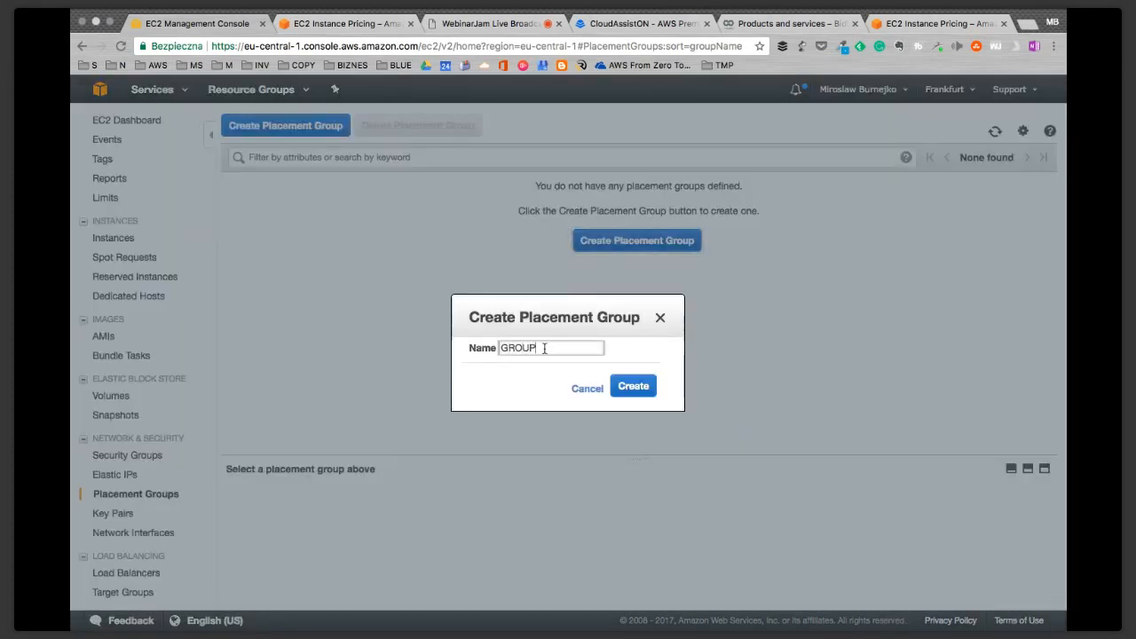
{"action": "left_click", "coordinate": [628, 387]}
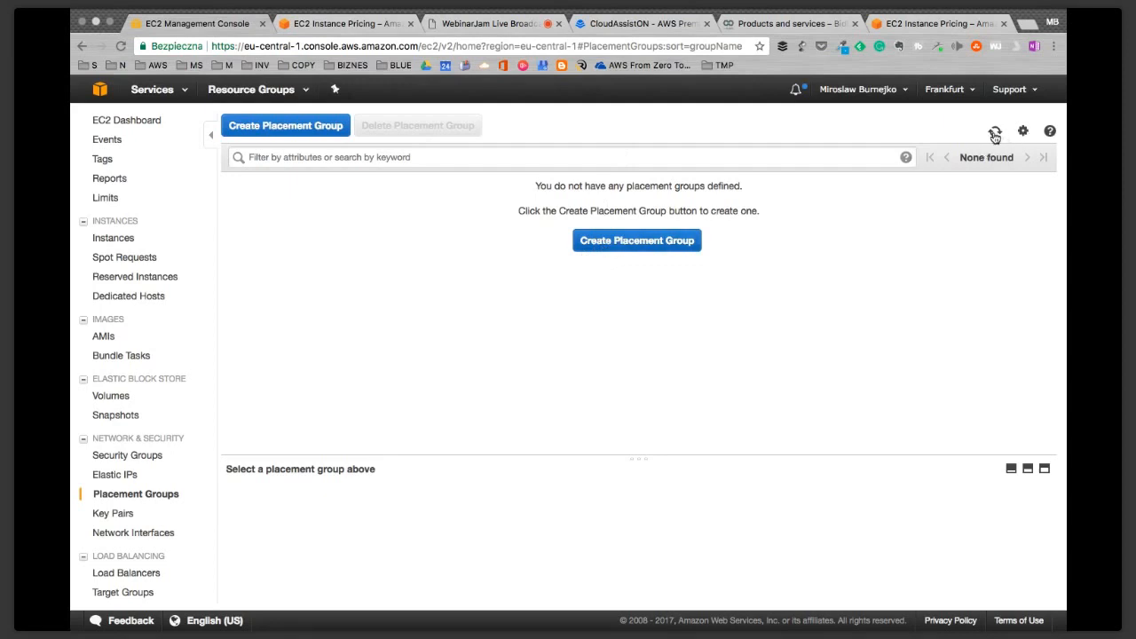
{"action": "left_click", "coordinate": [1023, 132]}
{"action": "left_click", "coordinate": [651, 212]}
- Try to create a placement group named PLA in the Frankfurt region
{"action": "left_click", "coordinate": [629, 245]}
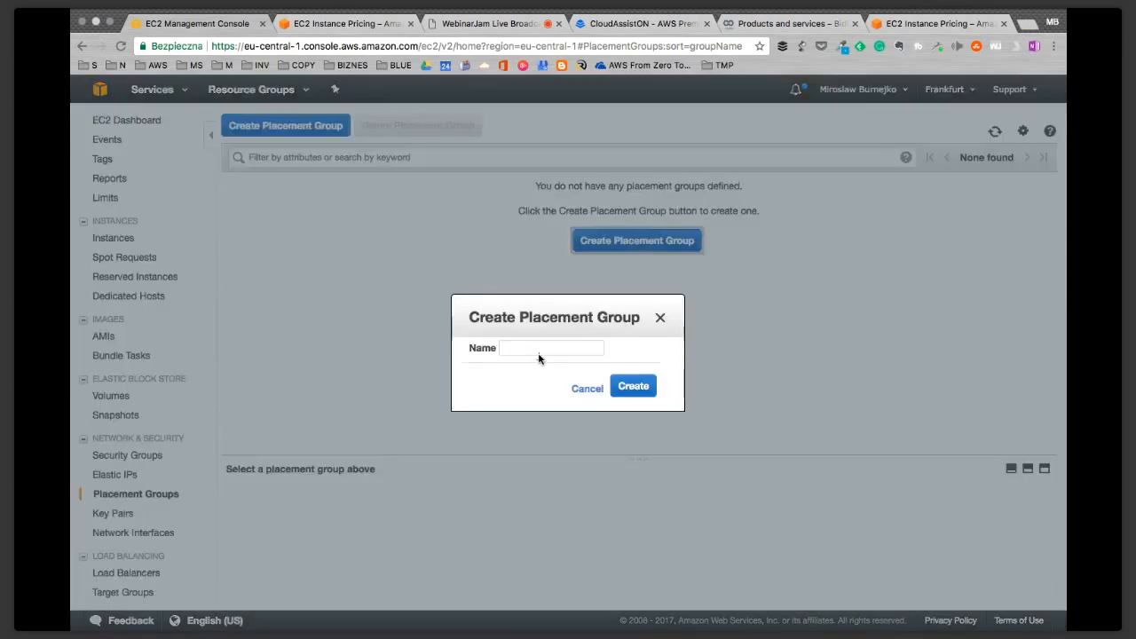
{"action": "type", "text": "PLA"}
{"action": "left_click", "coordinate": [612, 388]}
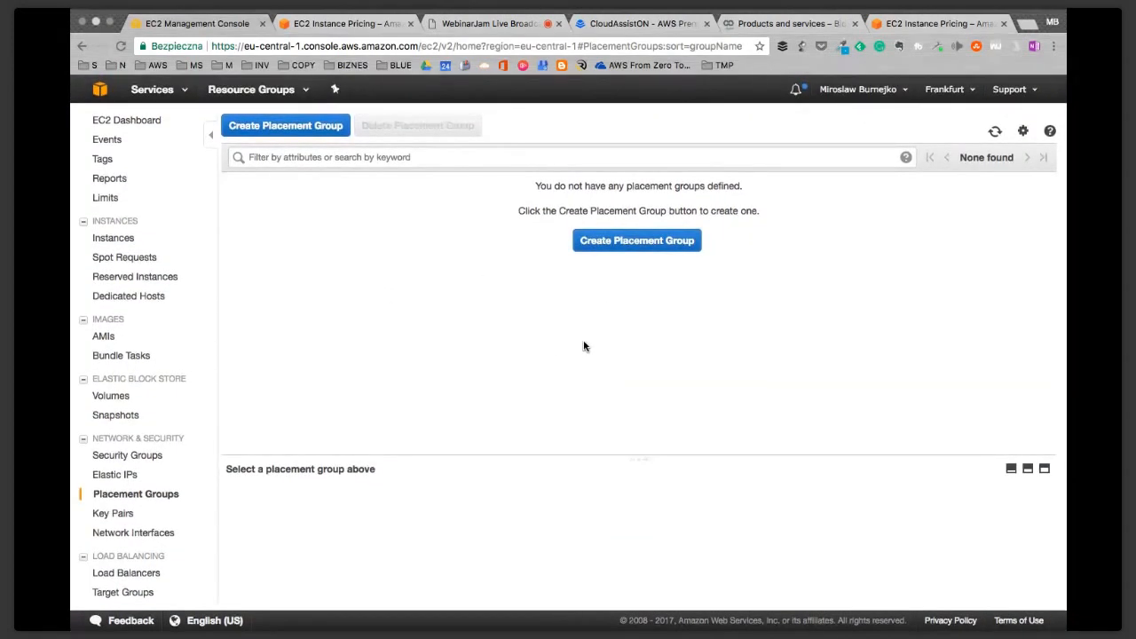
- Return to the console home, switch the region to EU (Ireland) and open the EC2 Placement Groups page
{"action": "left_click", "coordinate": [99, 89]}
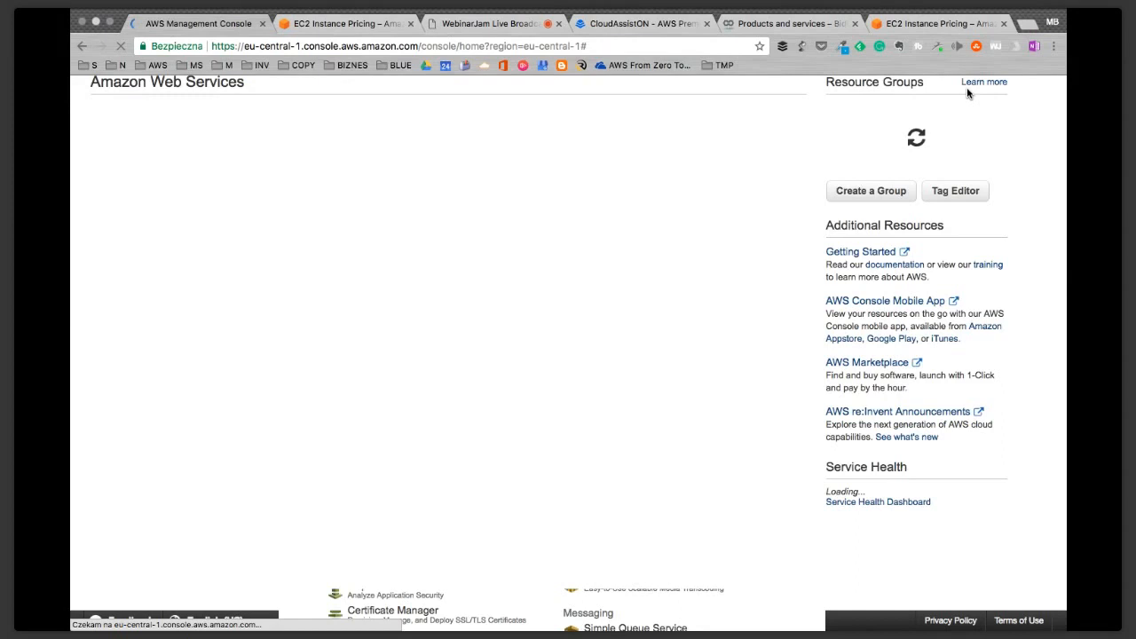
{"action": "left_click", "coordinate": [952, 89]}
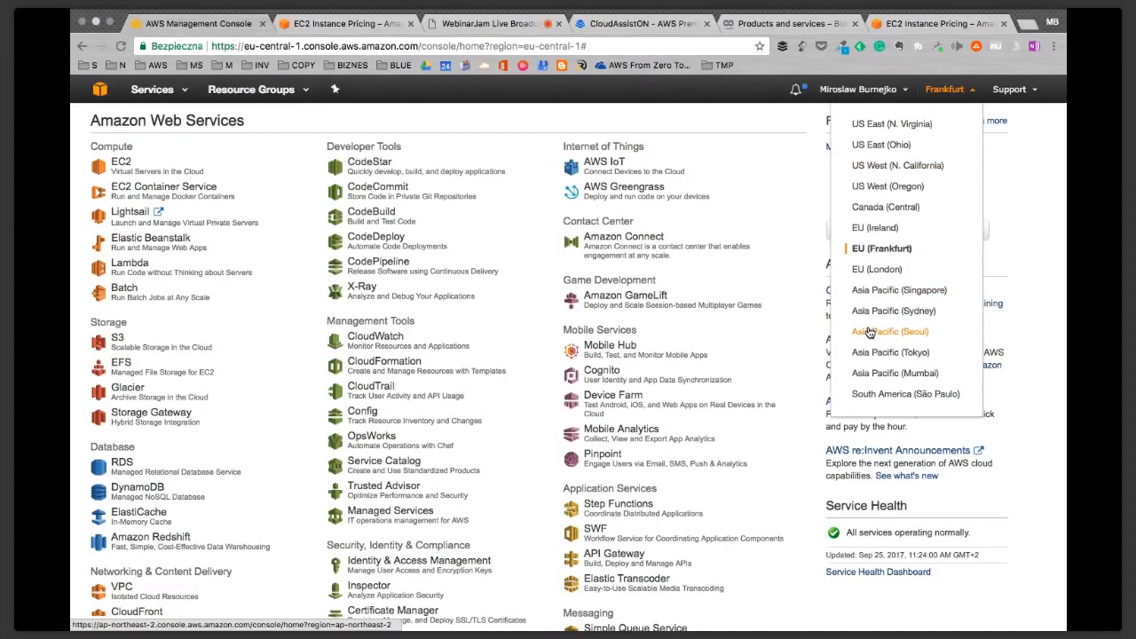
{"action": "left_click", "coordinate": [875, 230]}
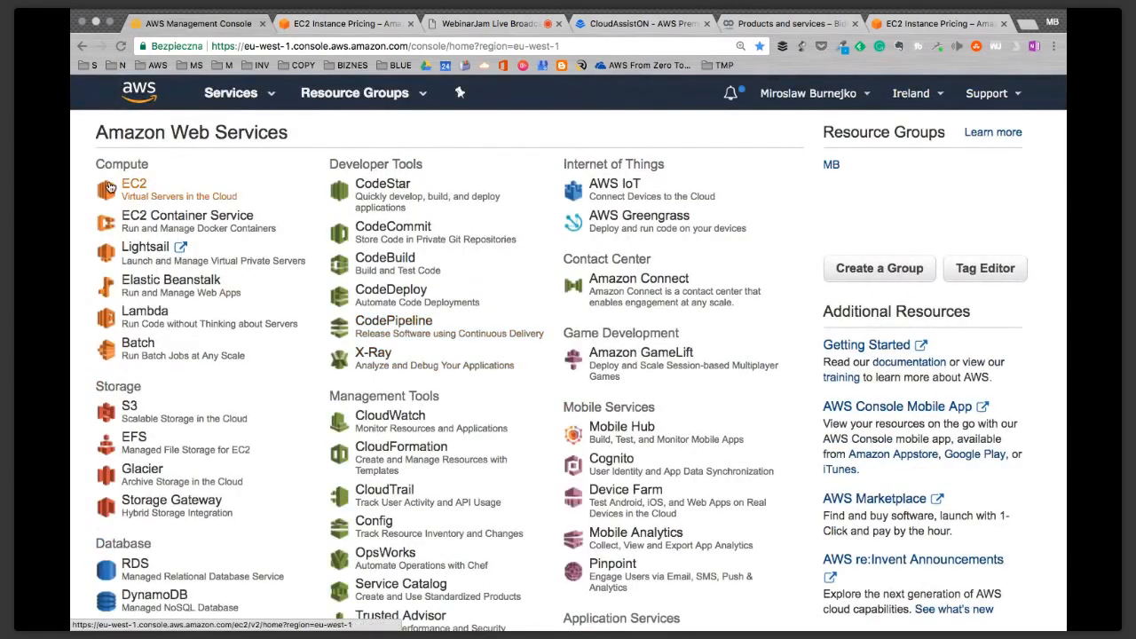
{"action": "left_click", "coordinate": [106, 186]}
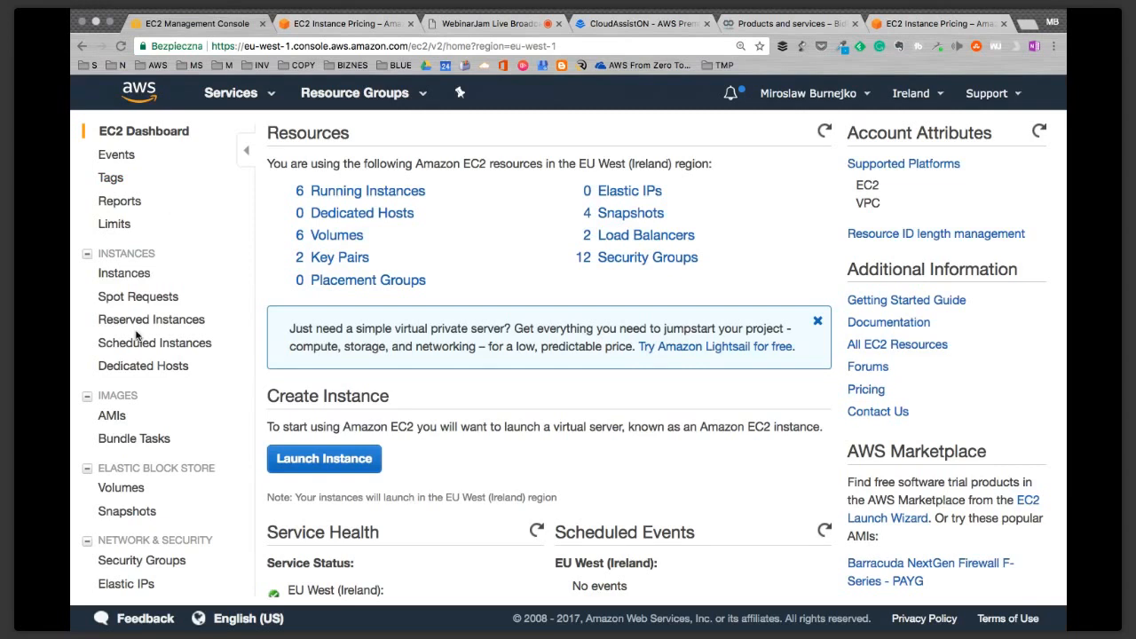
{"action": "scroll", "coordinate": [141, 462], "scroll_direction": "down", "scroll_amount": 2}
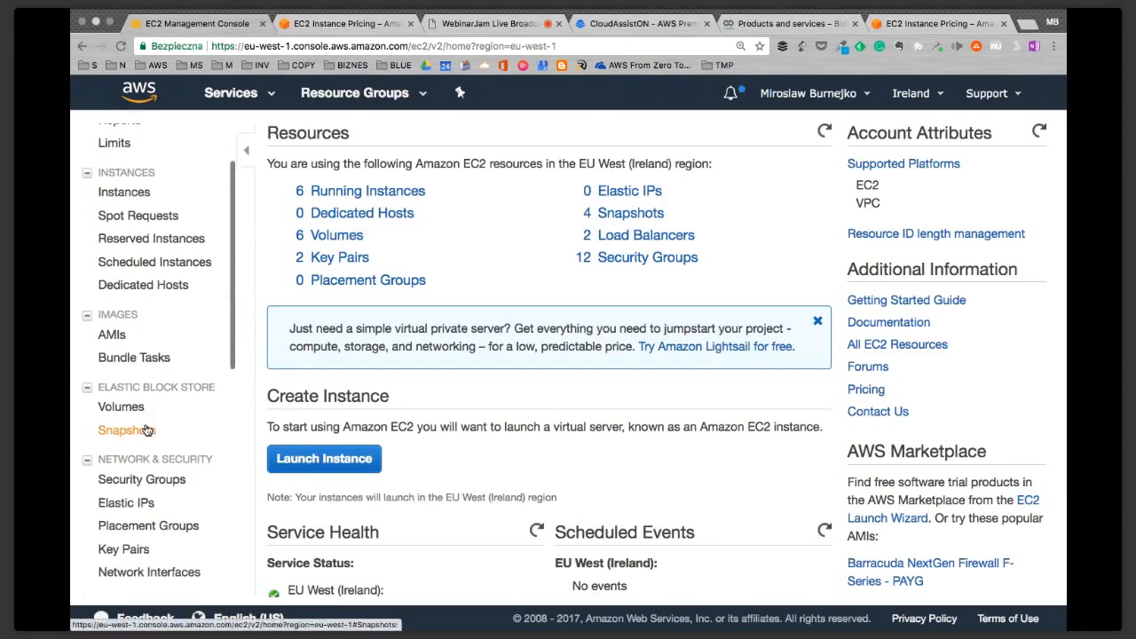
{"action": "left_click", "coordinate": [133, 526]}
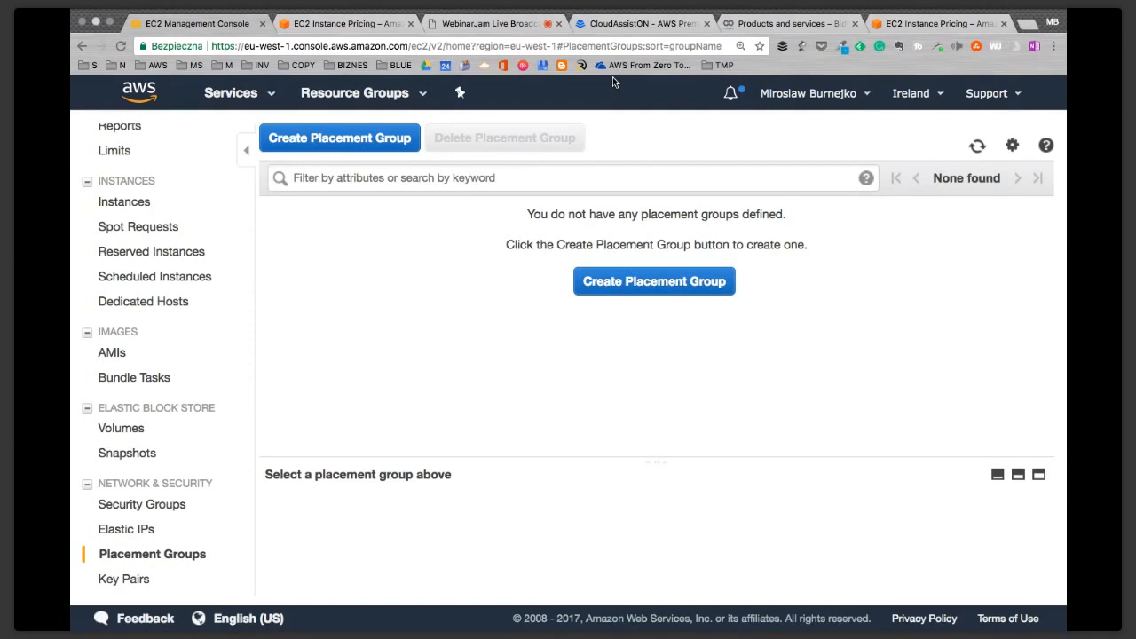
{"action": "scroll", "coordinate": [171, 167], "scroll_direction": "up", "scroll_amount": 3}
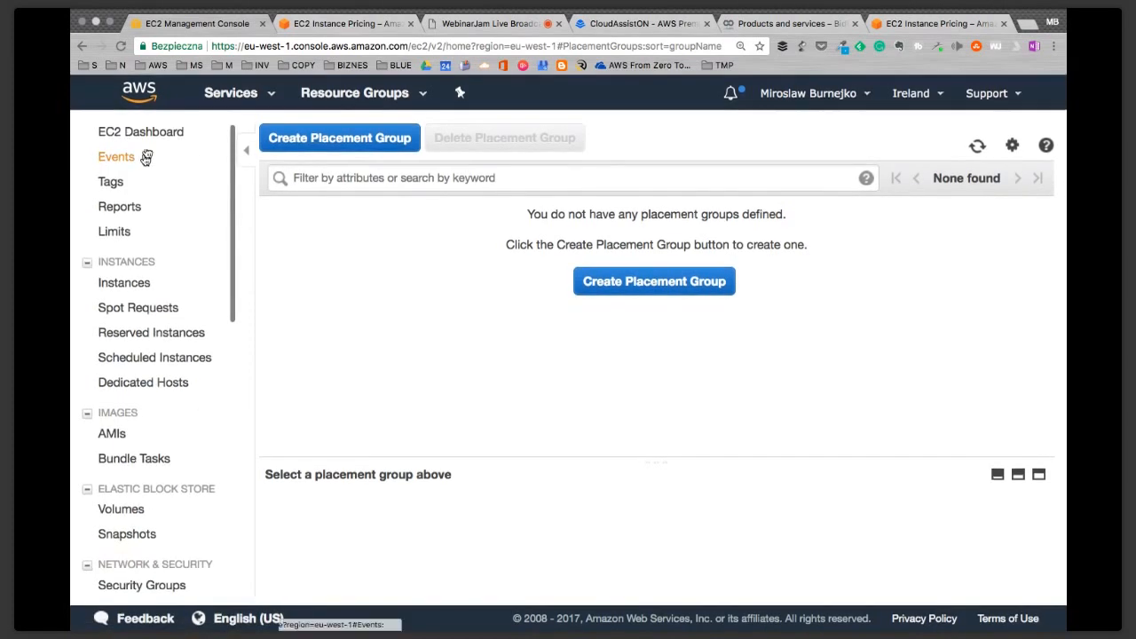
- Start launching a new EC2 instance from a Quick Start AMI and continue with the t2.micro type to the instance details
{"action": "left_click", "coordinate": [150, 284]}
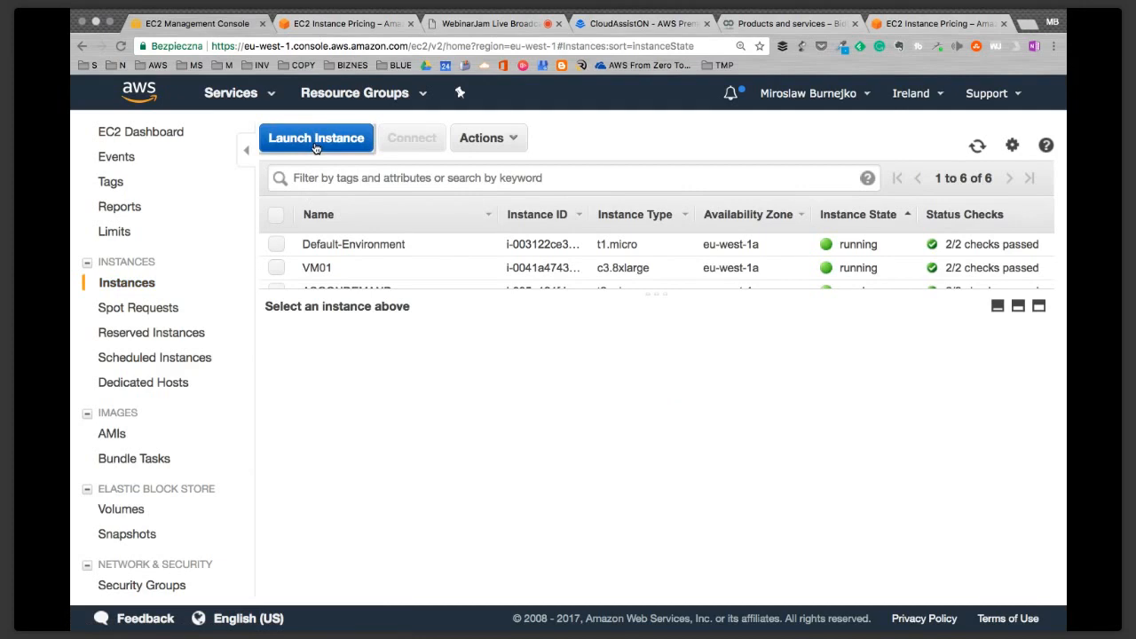
{"action": "left_click", "coordinate": [316, 146]}
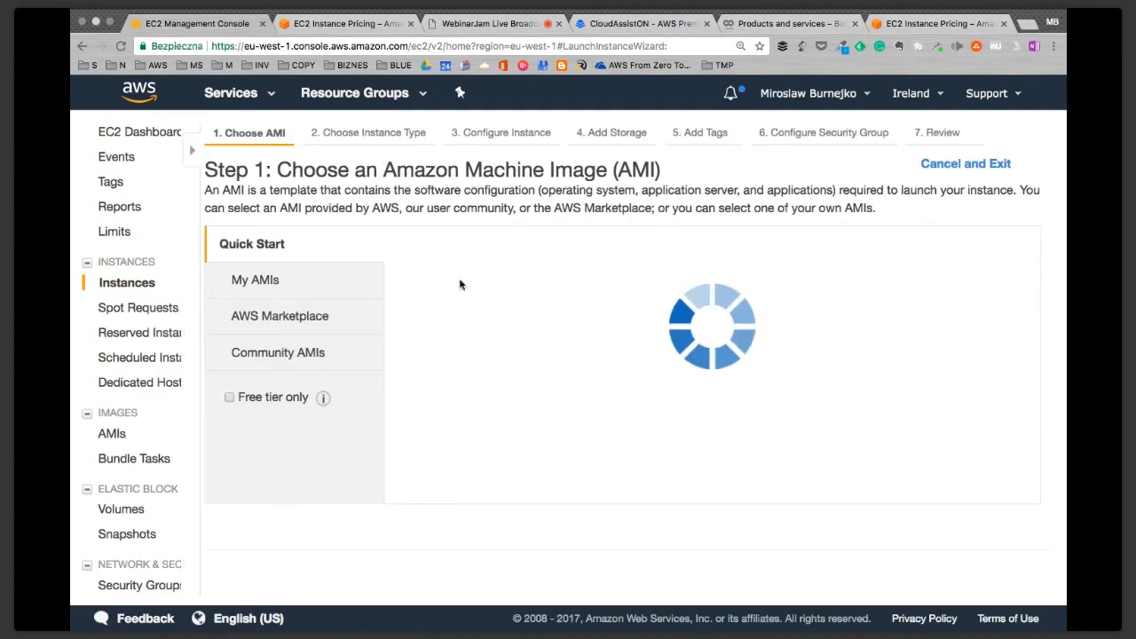
{"action": "scroll", "coordinate": [902, 412], "scroll_direction": "down", "scroll_amount": 1}
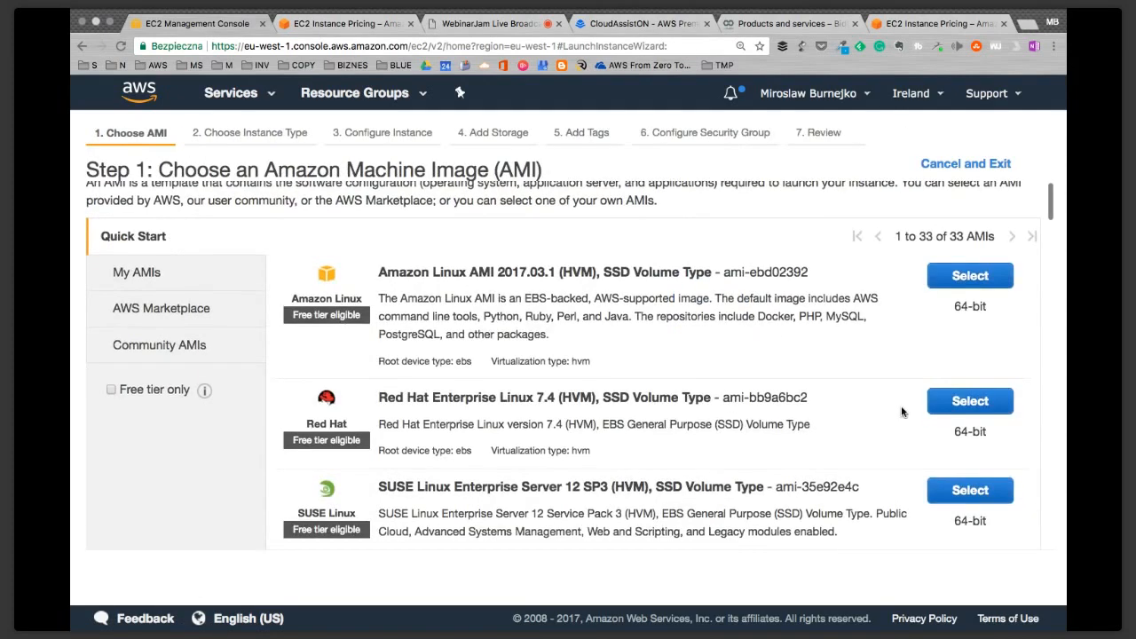
{"action": "scroll", "coordinate": [902, 412], "scroll_direction": "down", "scroll_amount": 3}
{"action": "left_click", "coordinate": [971, 436]}
{"action": "scroll", "coordinate": [539, 371], "scroll_direction": "down", "scroll_amount": 2}
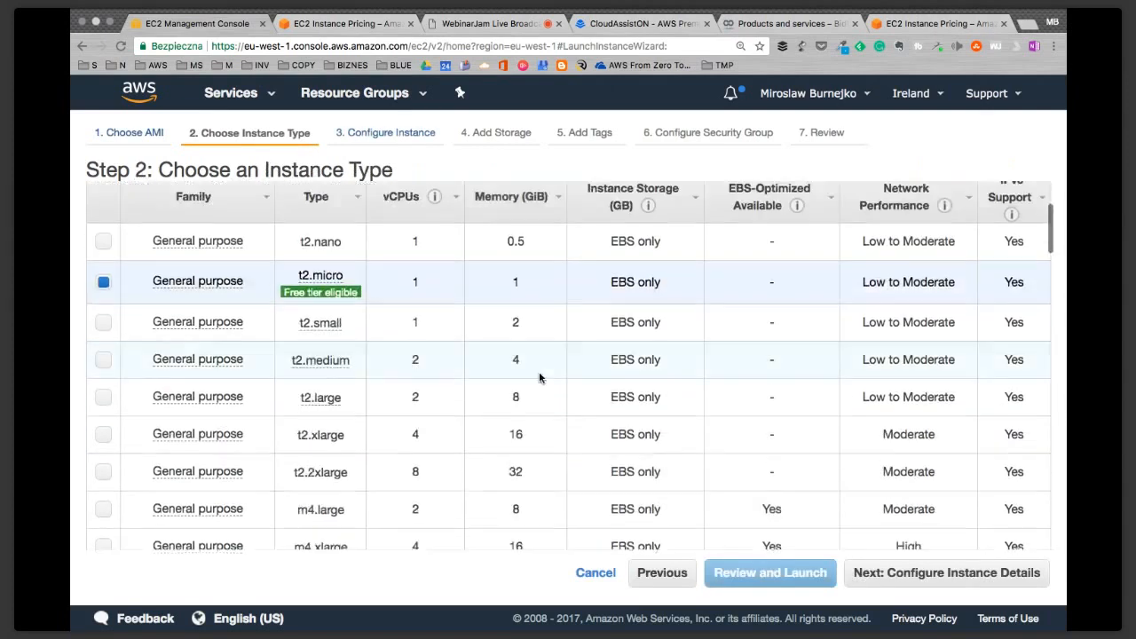
{"action": "left_click", "coordinate": [927, 577]}
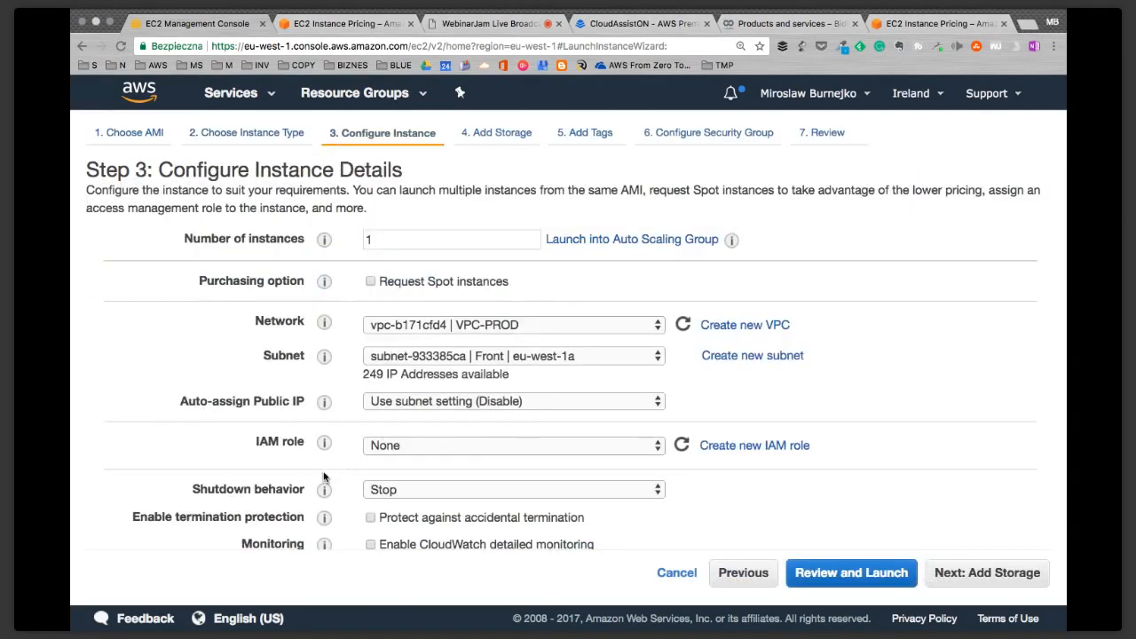
- Look through the t2.micro instance details for a placement group setting
{"action": "scroll", "coordinate": [324, 478], "scroll_direction": "down", "scroll_amount": 3}
{"action": "scroll", "coordinate": [324, 477], "scroll_direction": "down", "scroll_amount": 3}
{"action": "scroll", "coordinate": [324, 477], "scroll_direction": "up", "scroll_amount": 5}
{"action": "scroll", "coordinate": [324, 478], "scroll_direction": "up", "scroll_amount": 1}
{"action": "scroll", "coordinate": [323, 478], "scroll_direction": "down", "scroll_amount": 6}
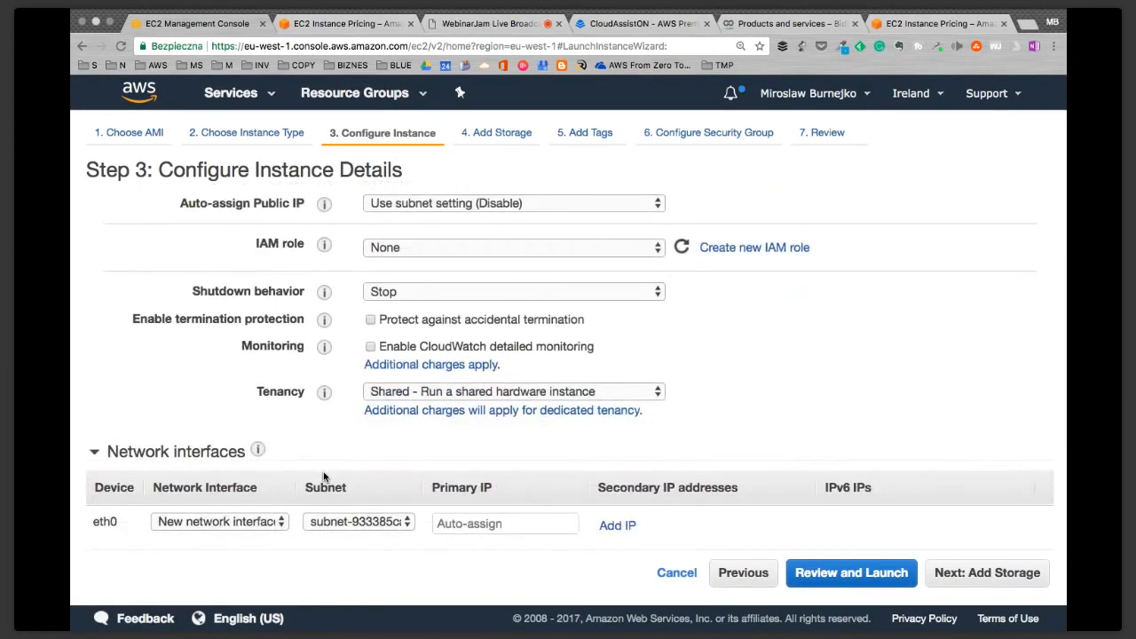
{"action": "scroll", "coordinate": [323, 478], "scroll_direction": "up", "scroll_amount": 3}
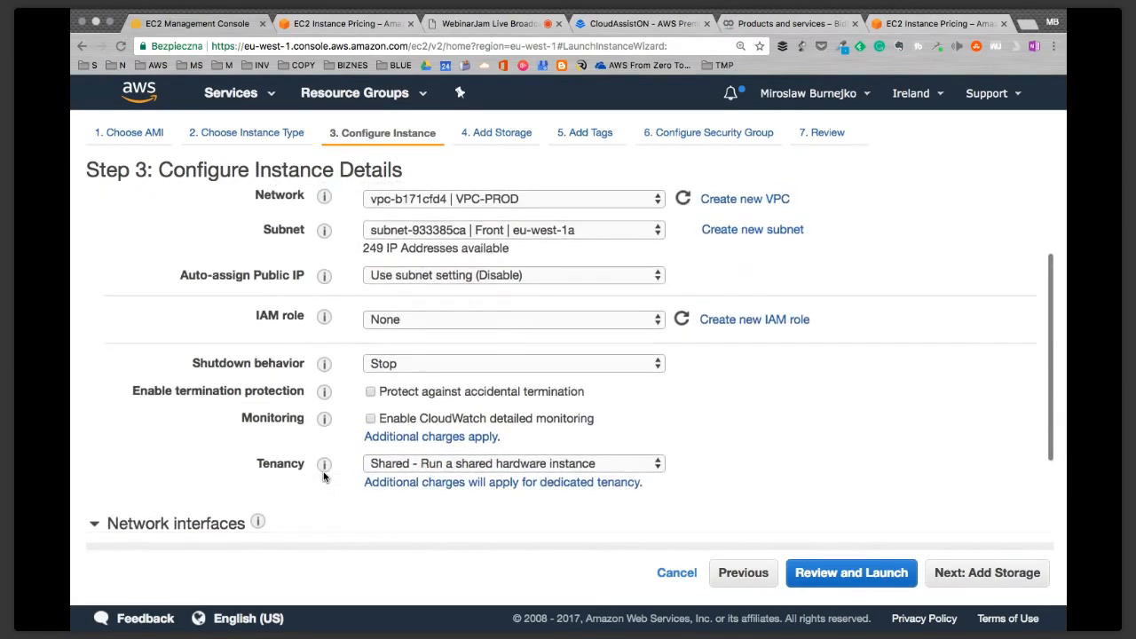
{"action": "scroll", "coordinate": [217, 364], "scroll_direction": "up", "scroll_amount": 4}
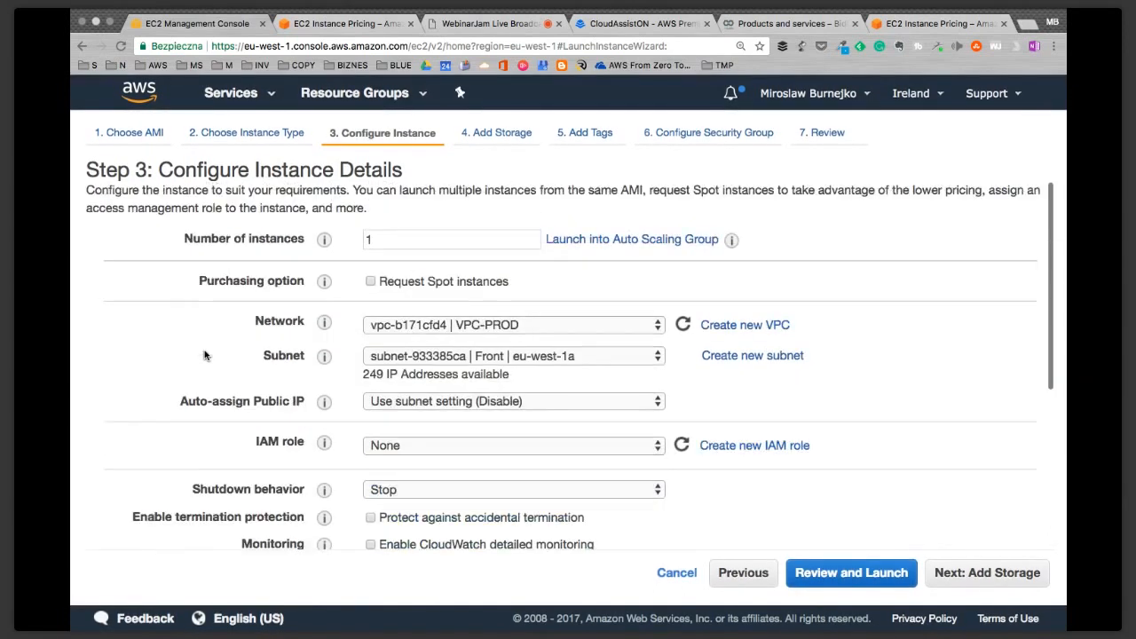
{"action": "scroll", "coordinate": [411, 371], "scroll_direction": "down", "scroll_amount": 6}
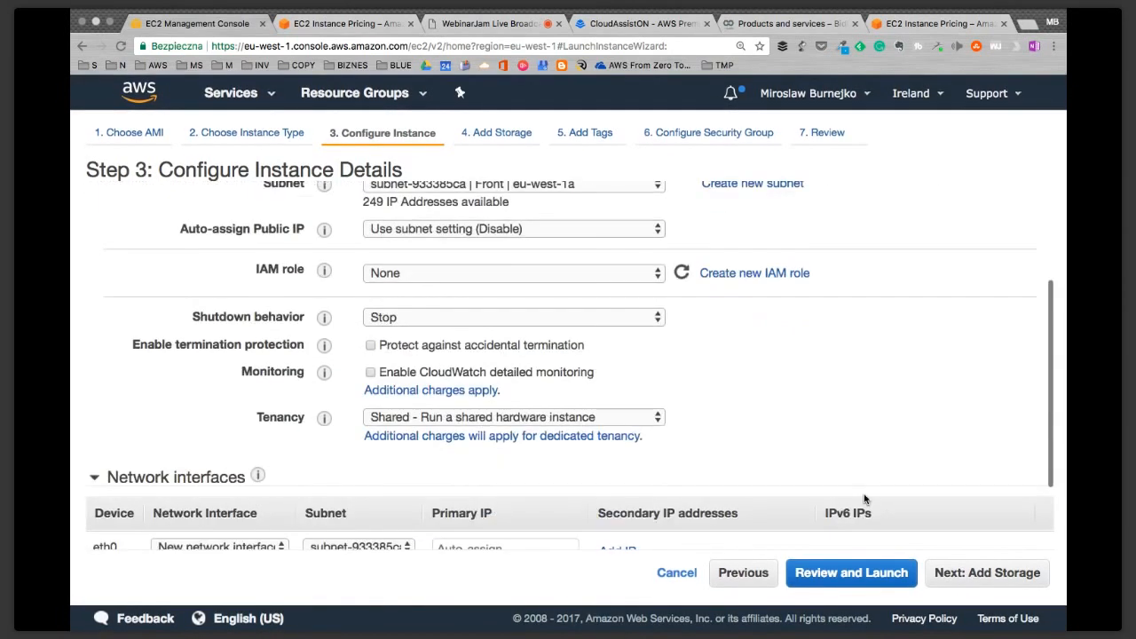
- Change the instance type to m4.large, accept the change and return to the instance details
{"action": "left_click", "coordinate": [752, 582]}
{"action": "scroll", "coordinate": [401, 482], "scroll_direction": "down", "scroll_amount": 6}
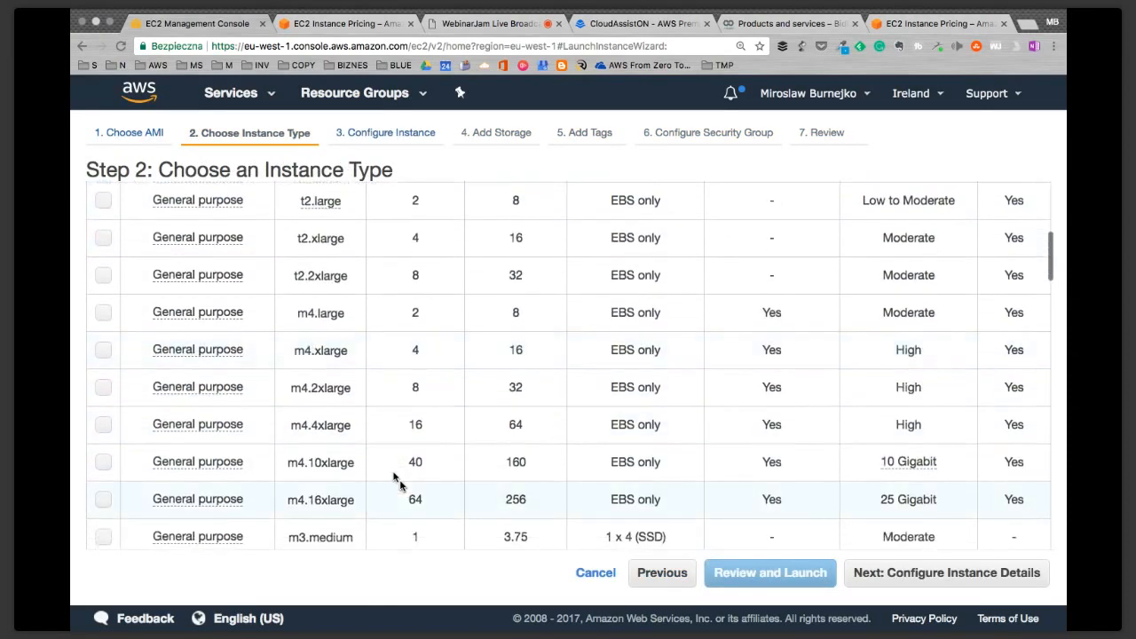
{"action": "left_click", "coordinate": [131, 322]}
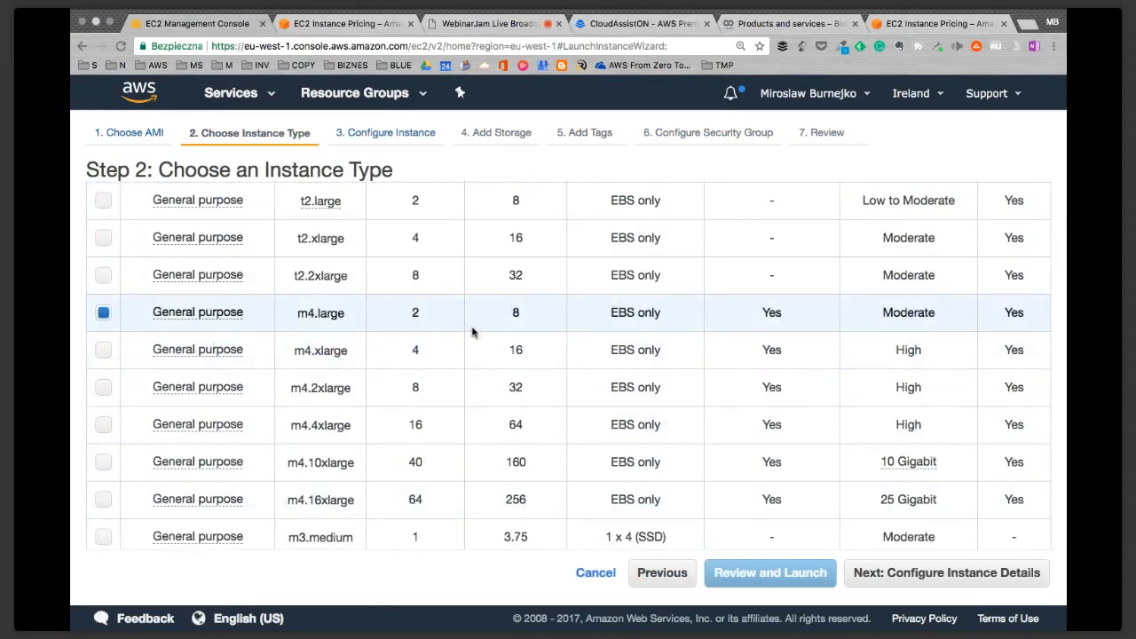
{"action": "left_click", "coordinate": [1010, 582]}
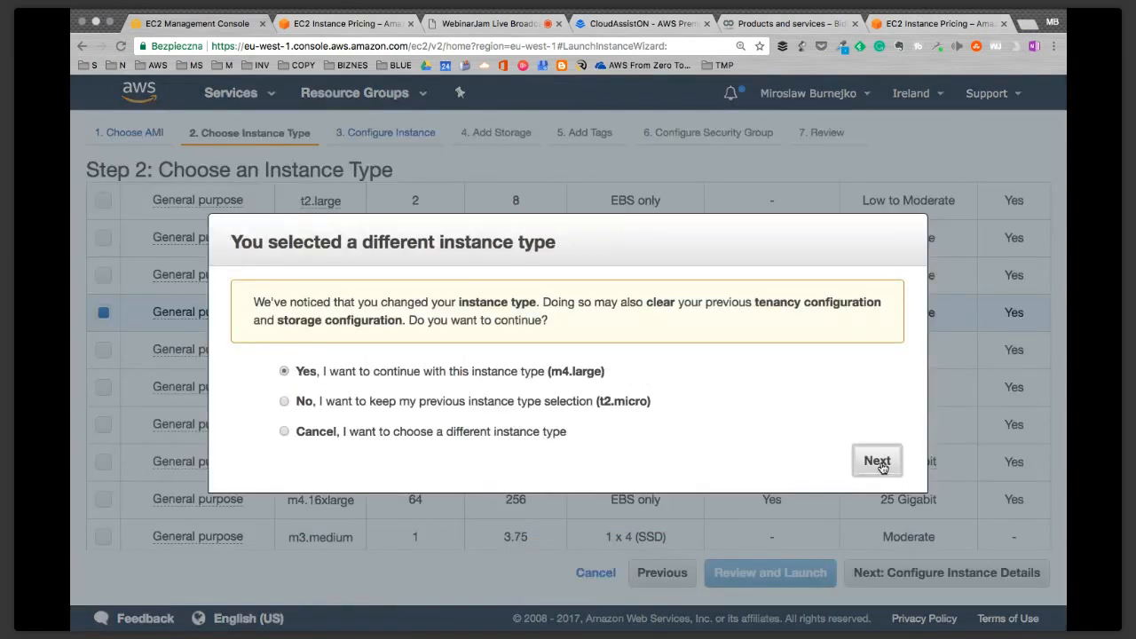
{"action": "left_click", "coordinate": [877, 462]}
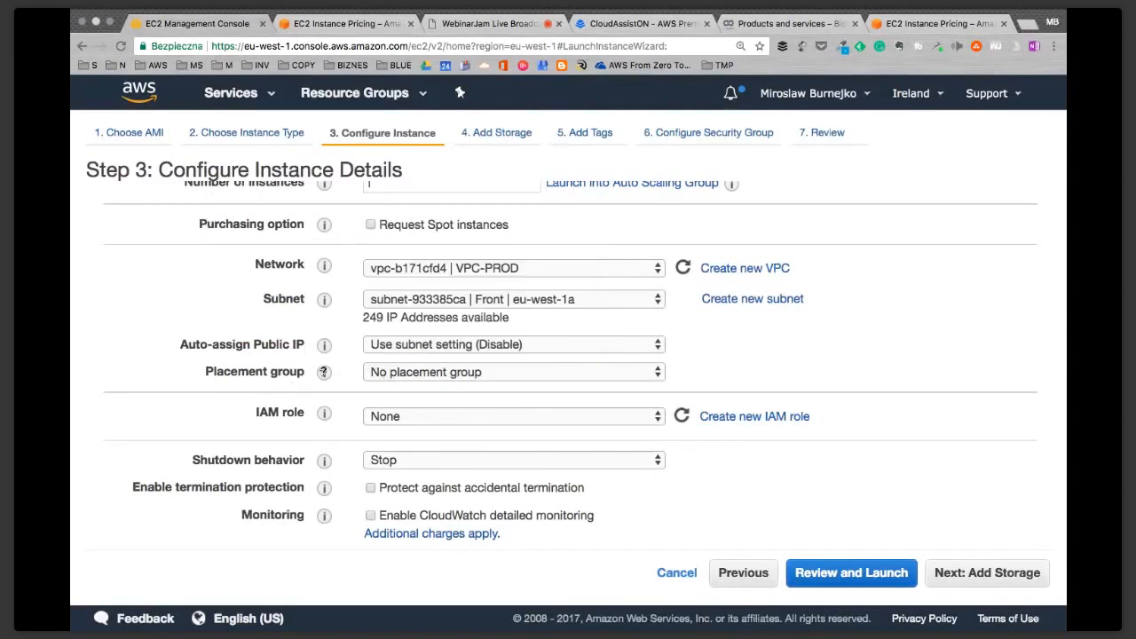
- Read the placement group explanation and assign the launch to the existing placement group PLACE01
{"action": "mouse_move", "coordinate": [323, 372]}
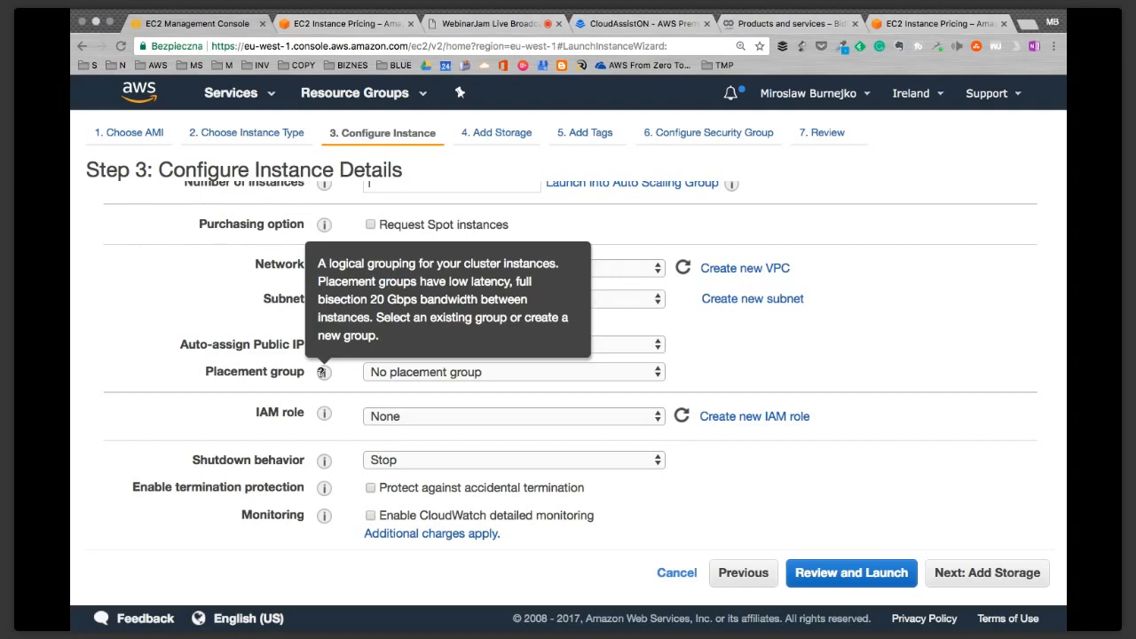
{"action": "left_click", "coordinate": [379, 380]}
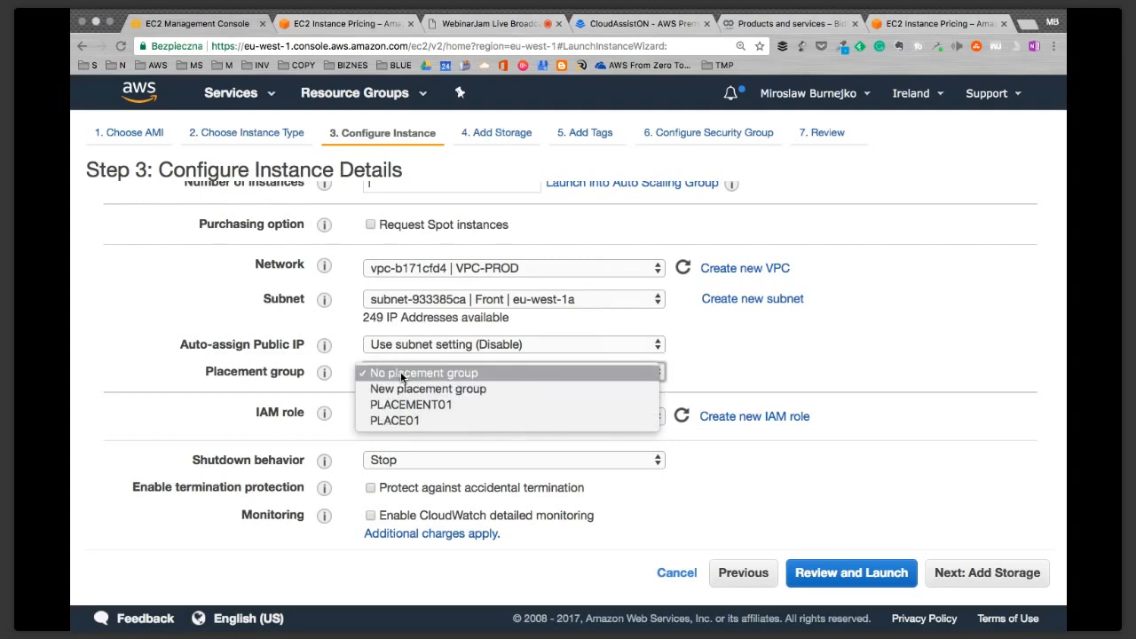
{"action": "left_click", "coordinate": [394, 419]}
- Try 2 and 4 as the number of instances to launch, and settle on 2
{"action": "scroll", "coordinate": [385, 376], "scroll_direction": "up", "scroll_amount": 2}
{"action": "double_click", "coordinate": [400, 236]}
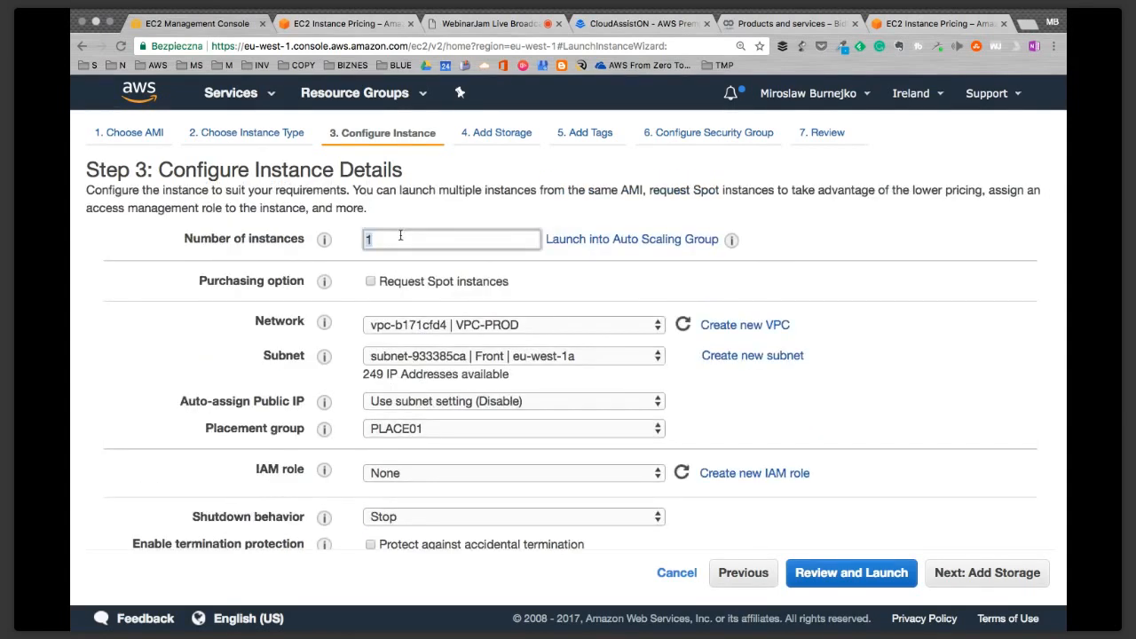
{"action": "type", "text": "2"}
{"action": "double_click", "coordinate": [400, 235]}
{"action": "type", "text": "4"}
{"action": "double_click", "coordinate": [409, 240]}
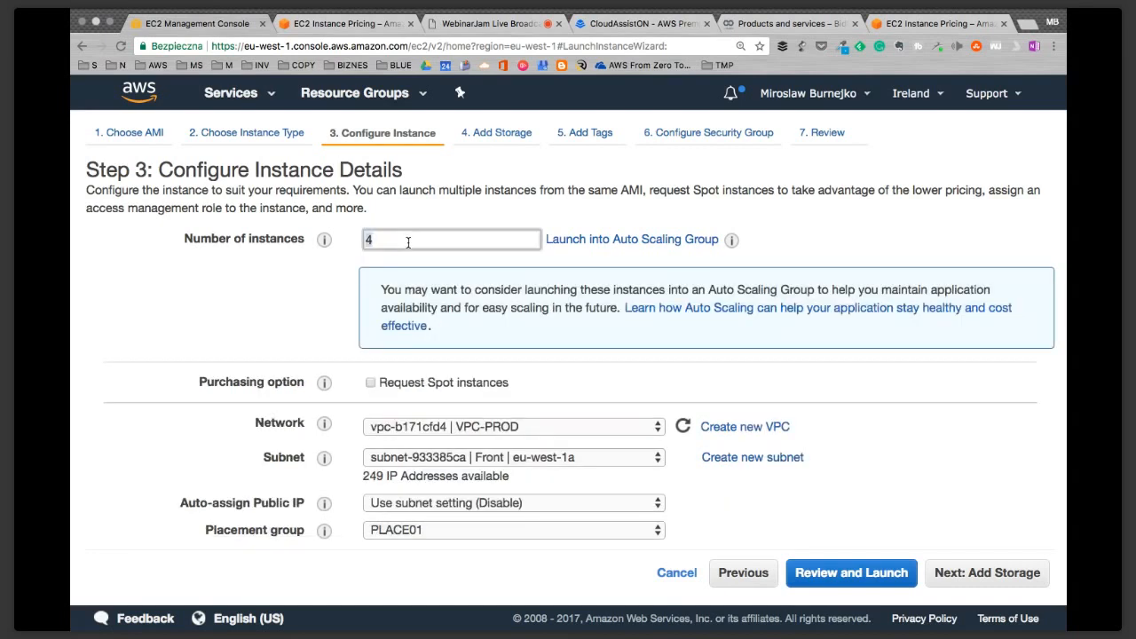
{"action": "key", "text": "BackSpace"}
{"action": "type", "text": "2"}
{"action": "left_click", "coordinate": [424, 222]}
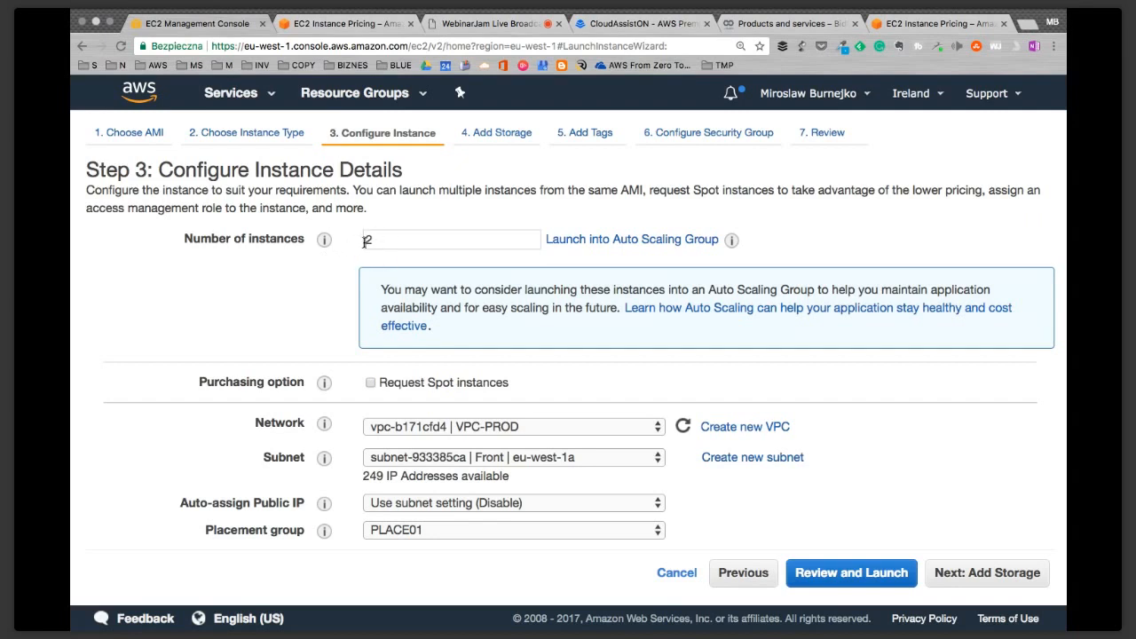
- Recheck the placement group choices, keep PLACE01, and leave the launch wizard for the console home
{"action": "left_click", "coordinate": [382, 530]}
{"action": "left_click", "coordinate": [382, 531]}
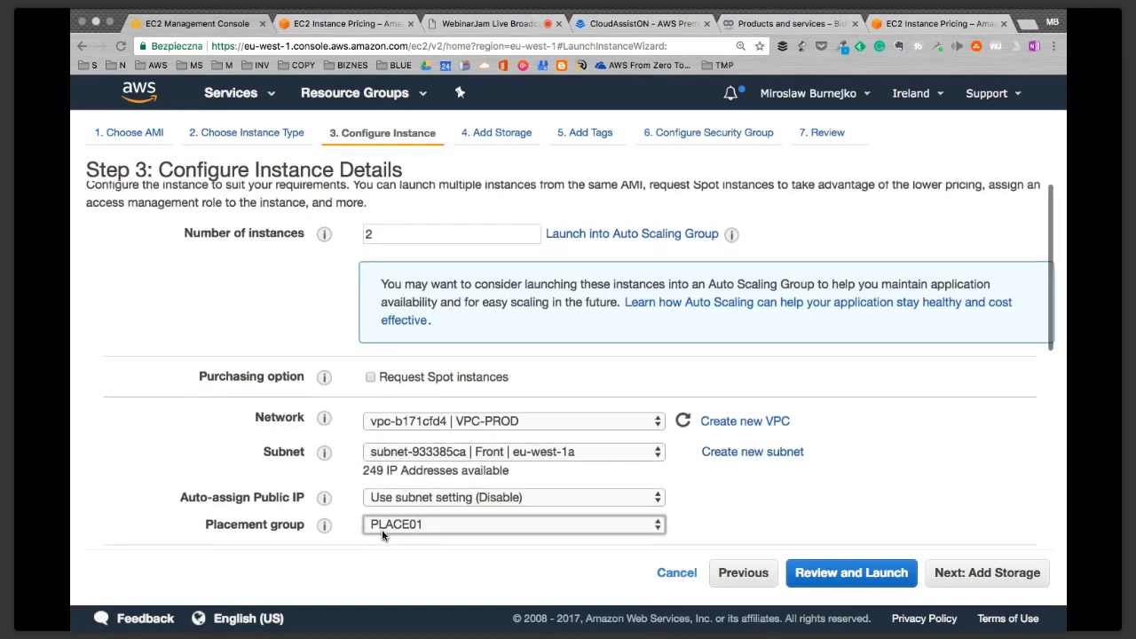
{"action": "scroll", "coordinate": [356, 269], "scroll_direction": "up", "scroll_amount": 1}
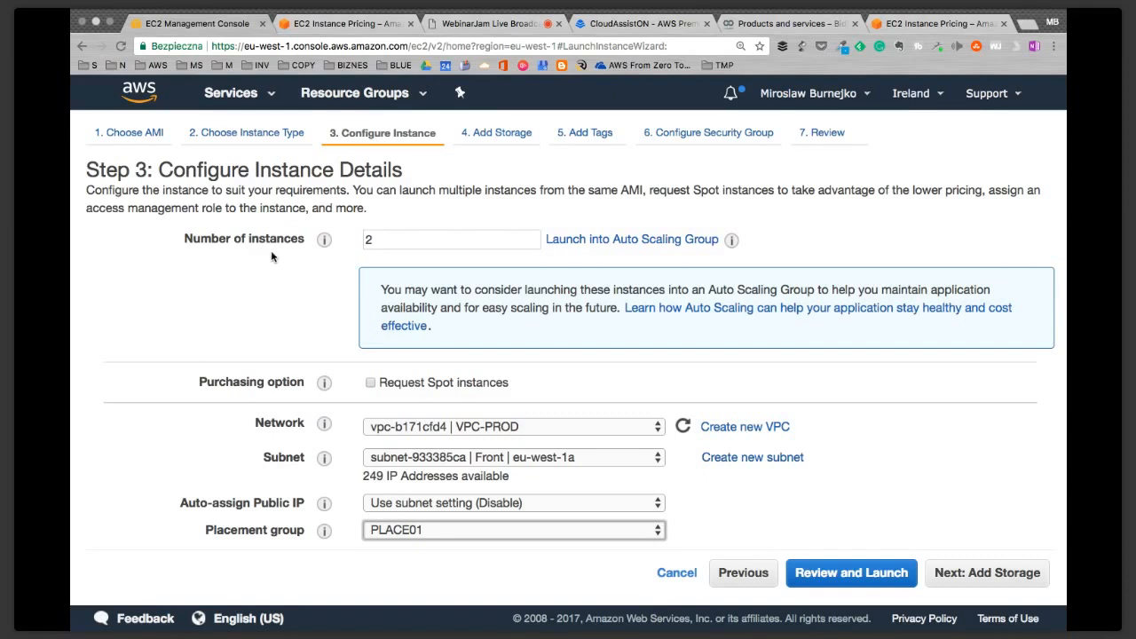
{"action": "left_click", "coordinate": [137, 94]}
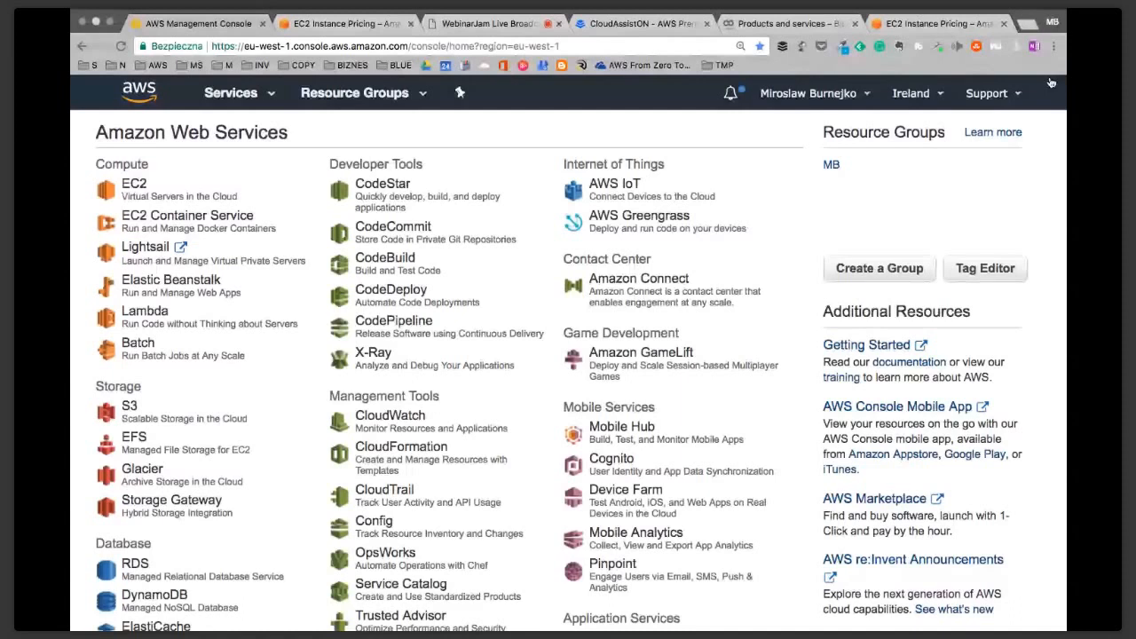
- Search the web for "aws ec2 enhanced networking" in a new tab and open the Enhanced Networking on Linux documentation
{"action": "left_click", "coordinate": [1027, 23]}
{"action": "type", "text": "aws ec2 enhance"}
{"action": "key", "text": "Down"}
{"action": "key", "text": "Return"}
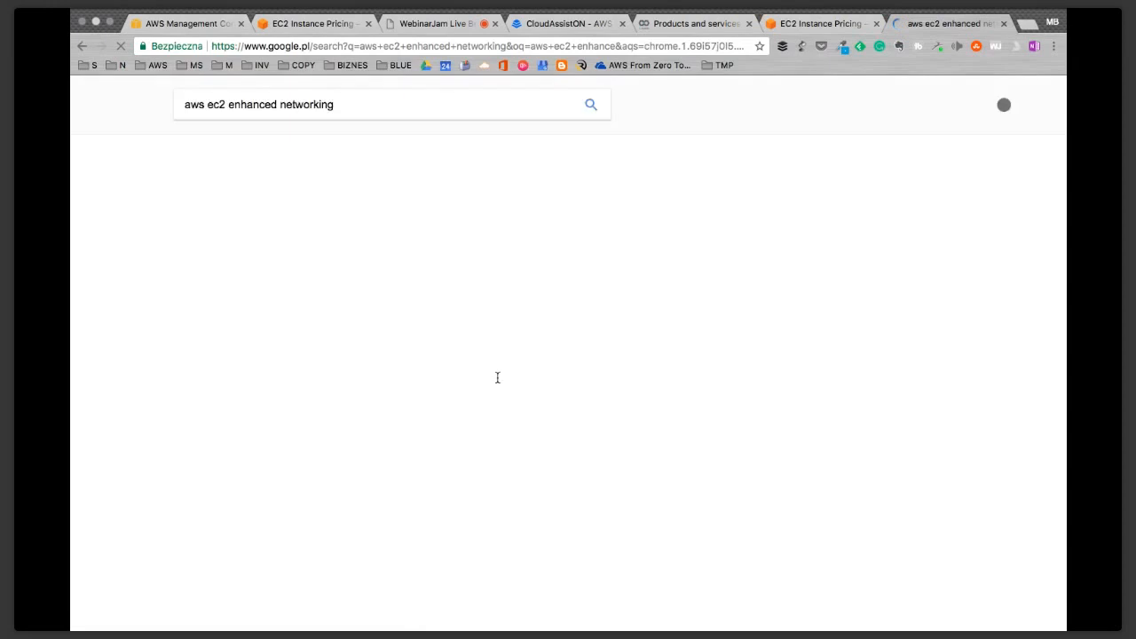
{"action": "left_click", "coordinate": [377, 207]}
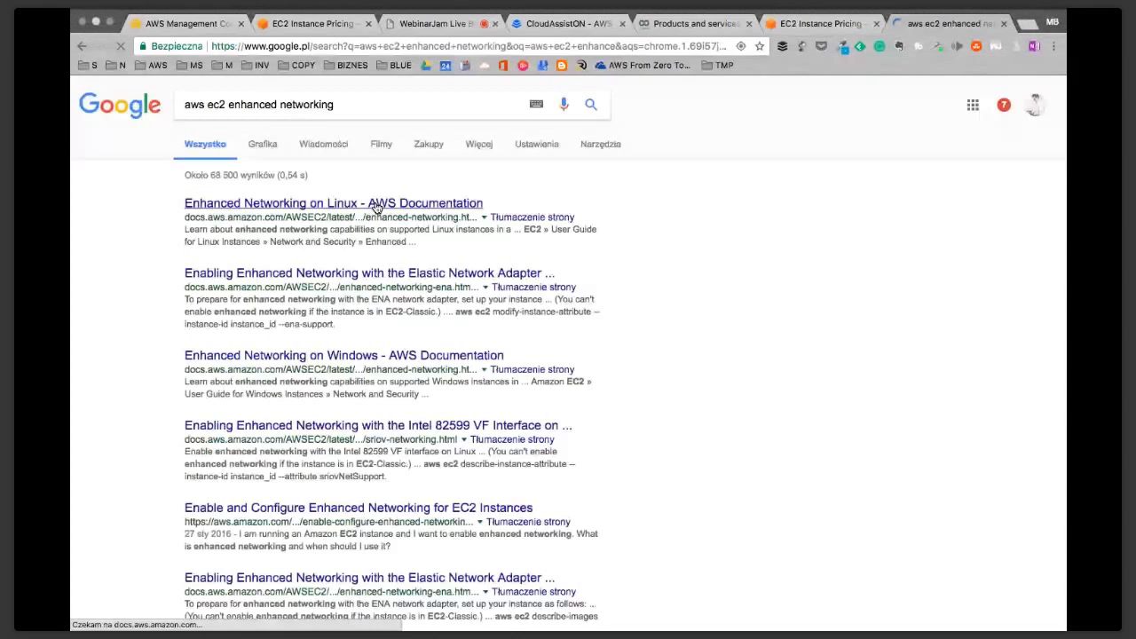
- Read the introduction on enhanced networking, highlighting single root I/O virtualization, bandwidth, performance and inter-instance latencies
{"action": "left_click_drag", "start_coordinate": [515, 226], "coordinate": [674, 221]}
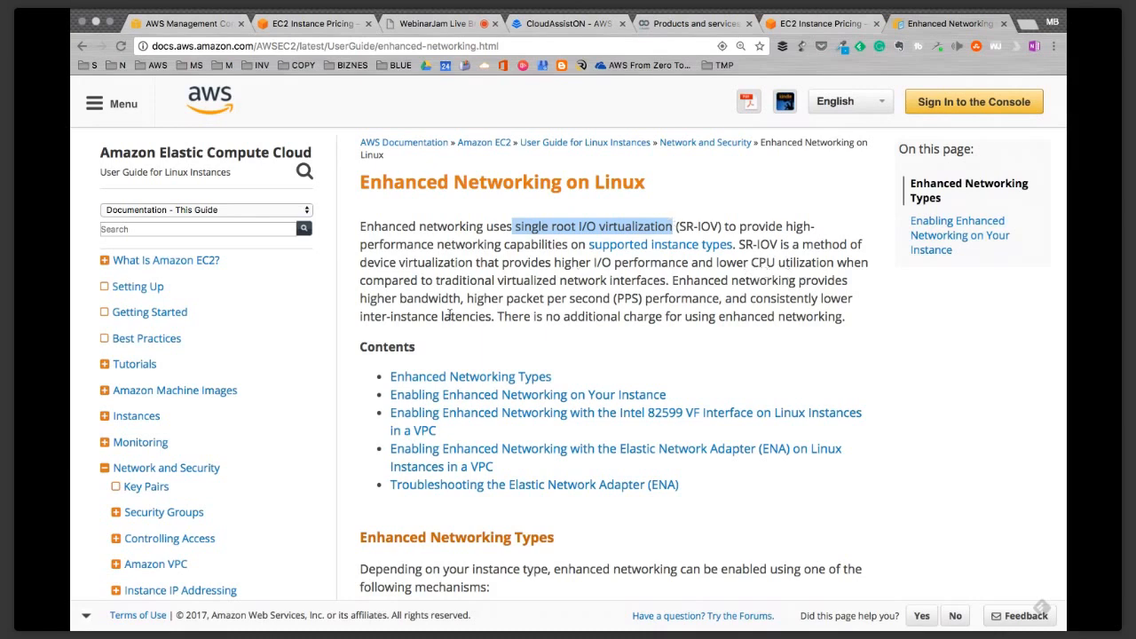
{"action": "left_click_drag", "start_coordinate": [361, 300], "coordinate": [467, 299]}
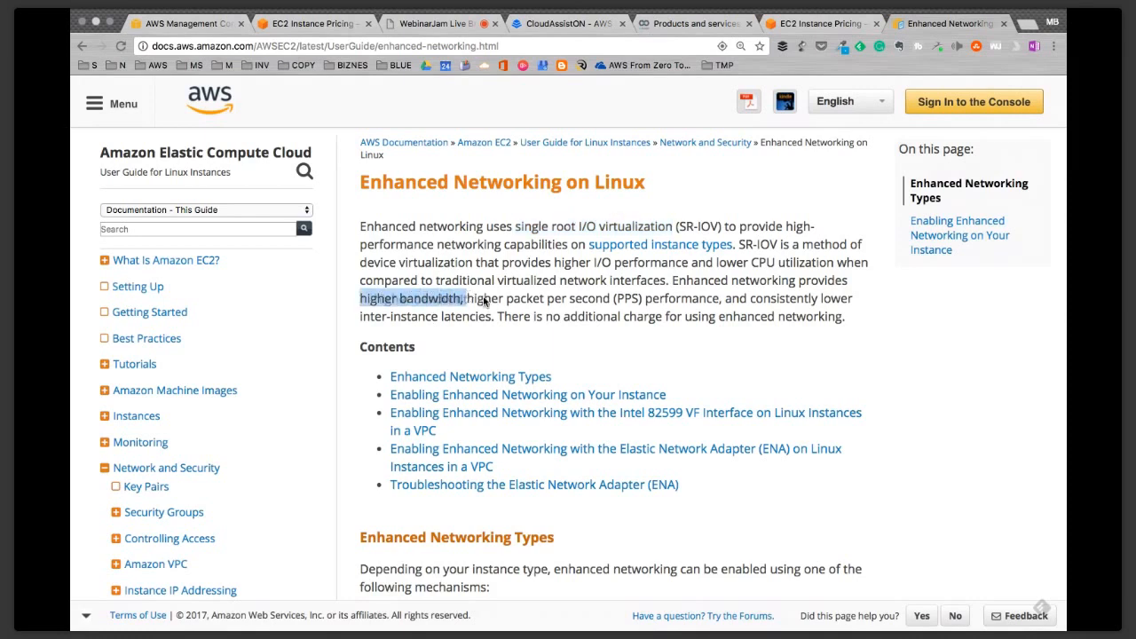
{"action": "double_click", "coordinate": [695, 298]}
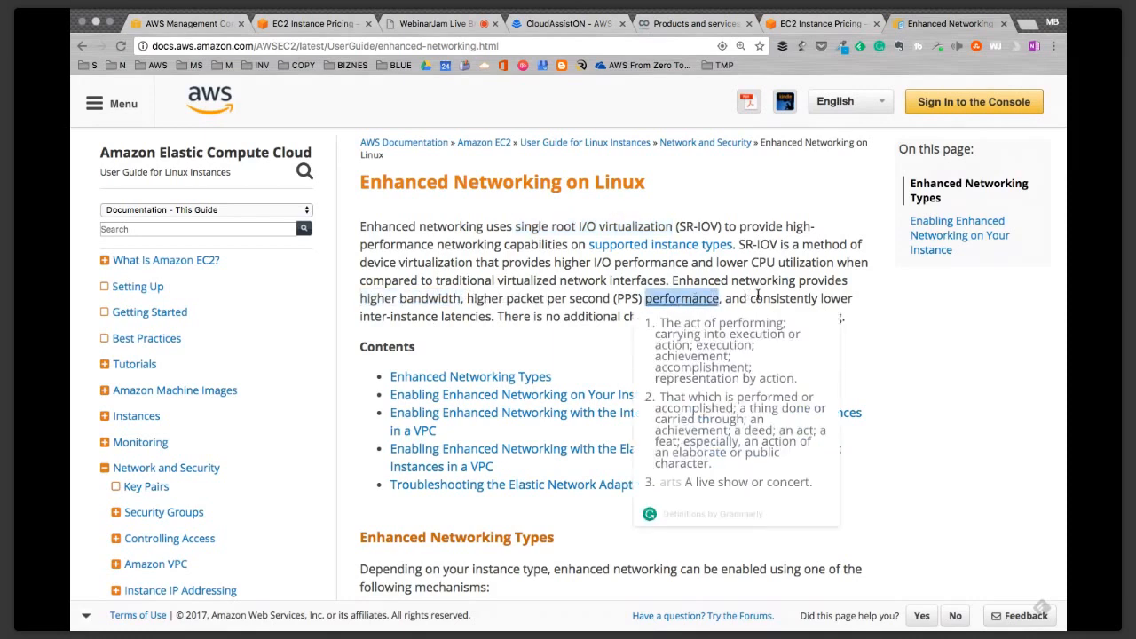
{"action": "double_click", "coordinate": [783, 299]}
{"action": "double_click", "coordinate": [409, 316]}
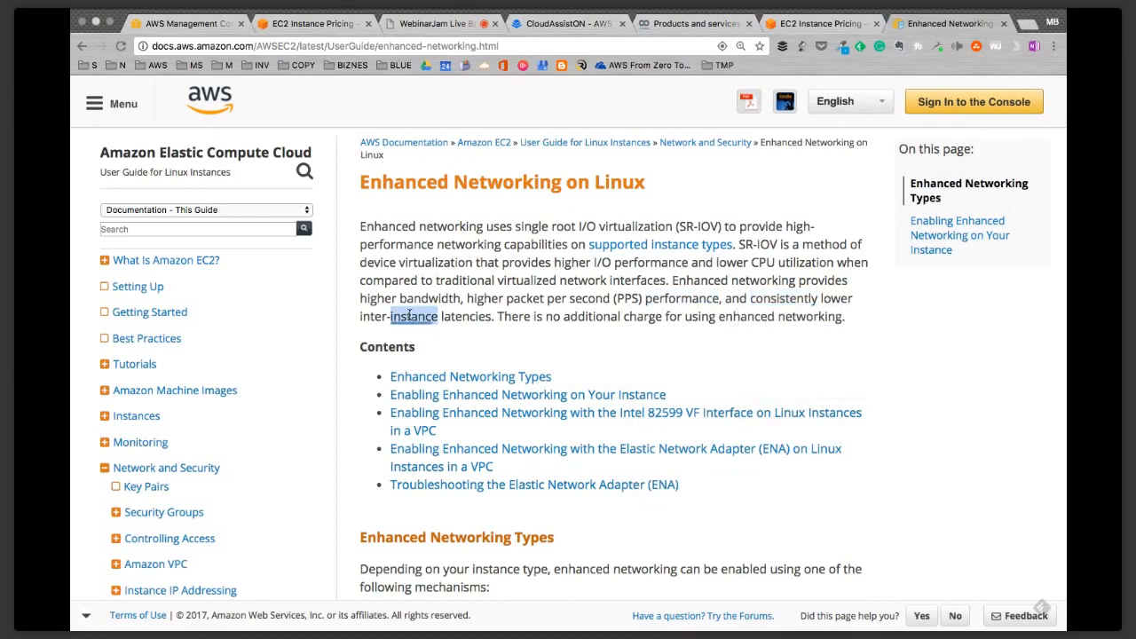
{"action": "double_click", "coordinate": [455, 317]}
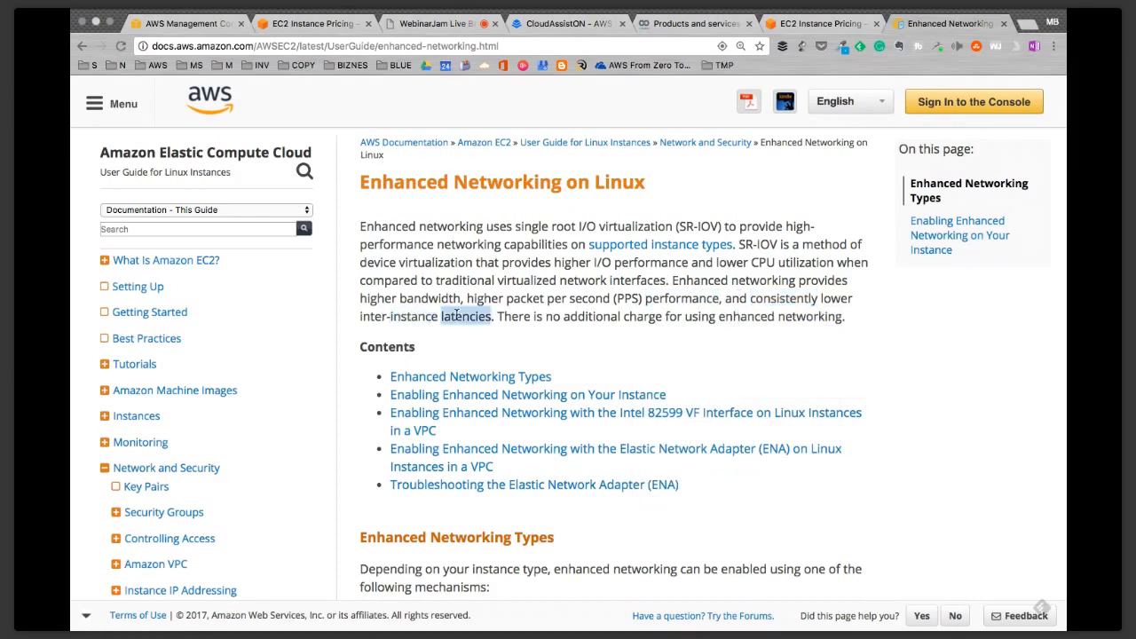
{"action": "left_click", "coordinate": [456, 316]}
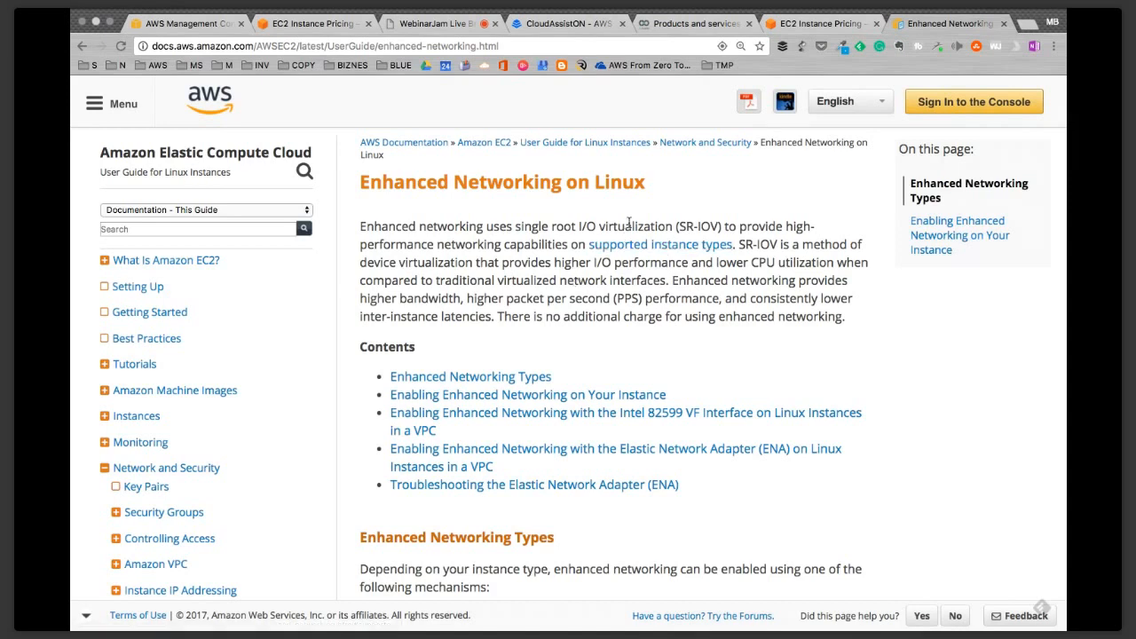
{"action": "left_click_drag", "start_coordinate": [717, 226], "coordinate": [676, 225]}
{"action": "left_click", "coordinate": [677, 226]}
- Examine the Enhanced Networking Types section, highlighting the Intel 82599 VF interface heading and its network speed description
{"action": "scroll", "coordinate": [676, 227], "scroll_direction": "down", "scroll_amount": 3}
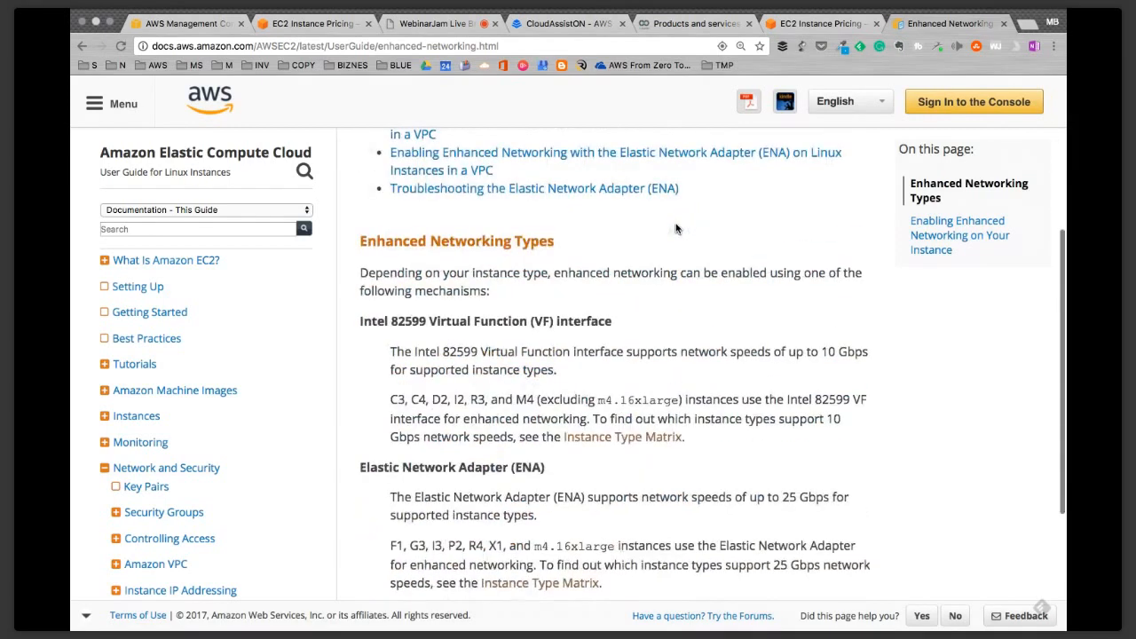
{"action": "scroll", "coordinate": [677, 229], "scroll_direction": "down", "scroll_amount": 1}
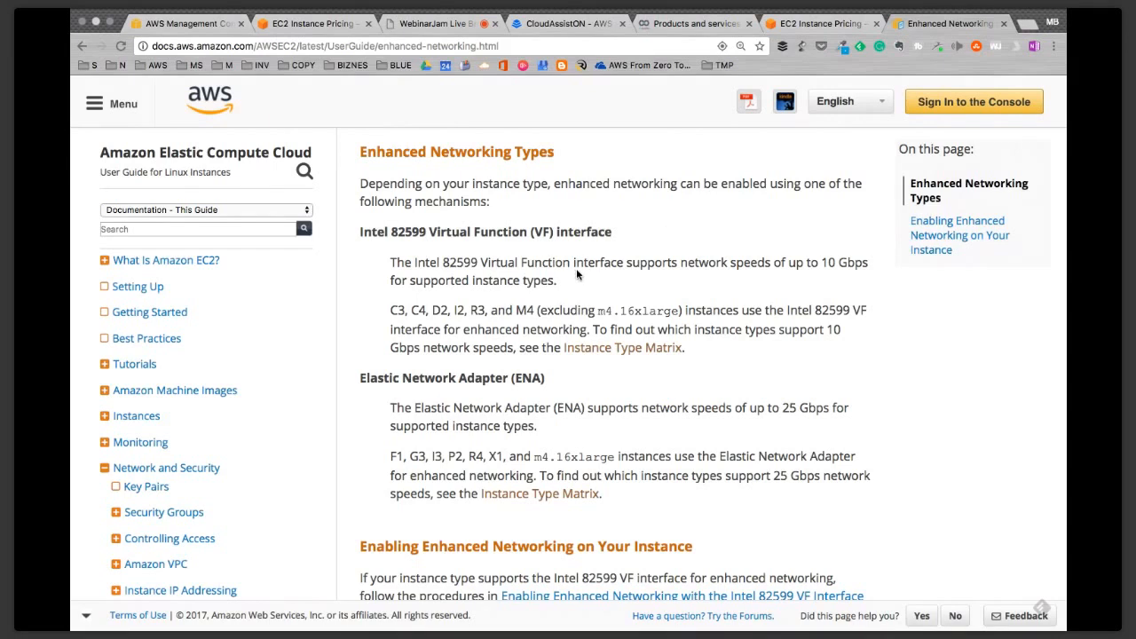
{"action": "double_click", "coordinate": [488, 233]}
{"action": "triple_click", "coordinate": [489, 234]}
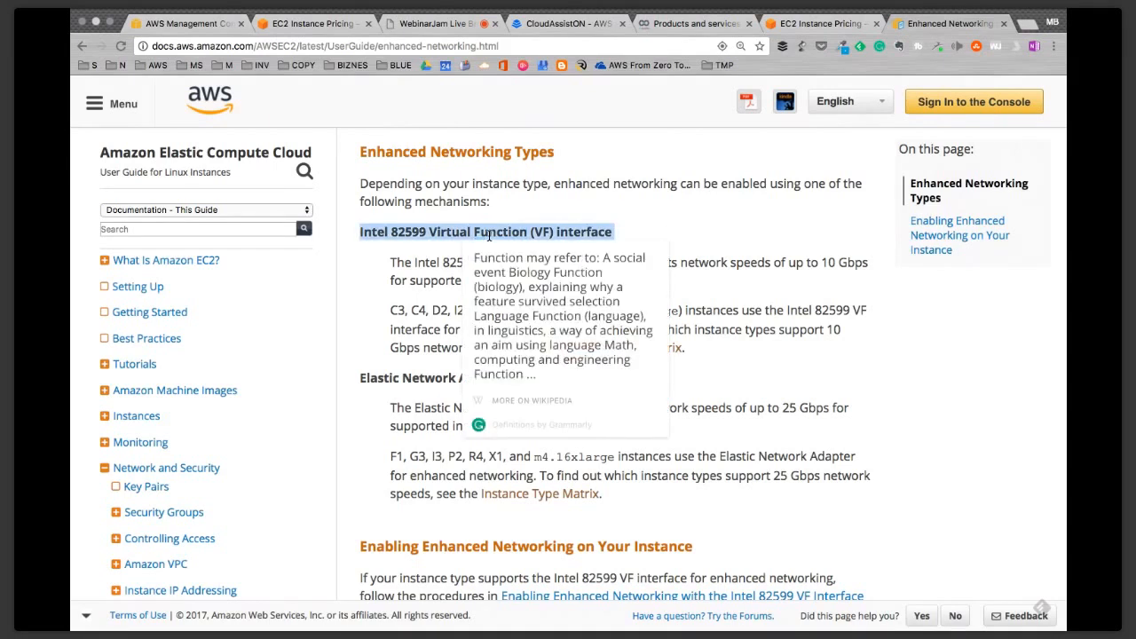
{"action": "left_click", "coordinate": [436, 228]}
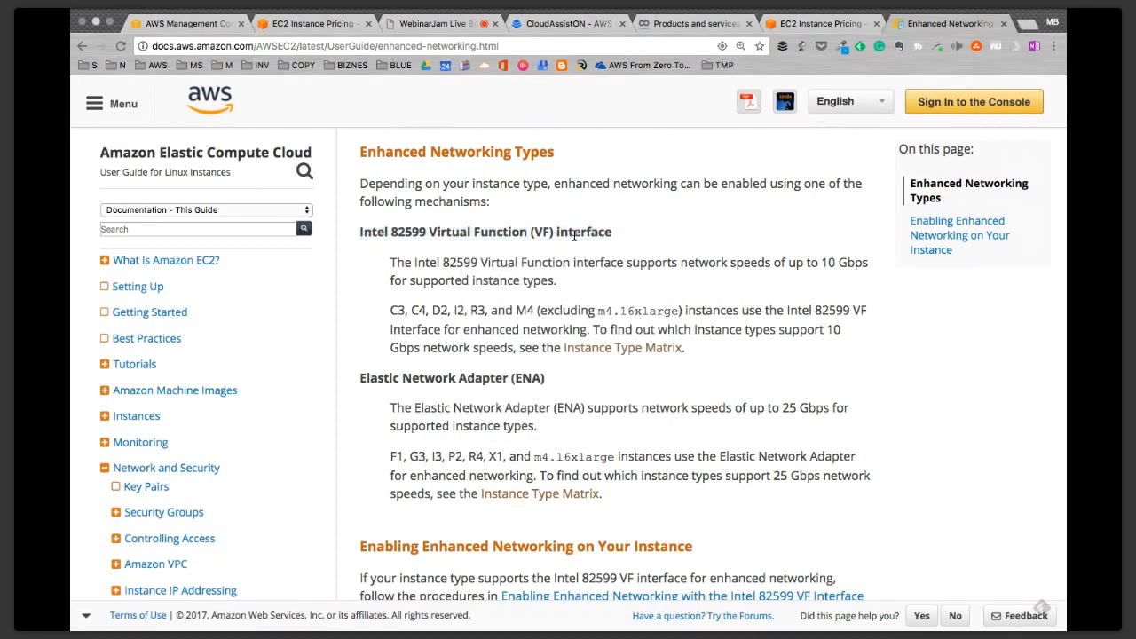
{"action": "triple_click", "coordinate": [827, 263]}
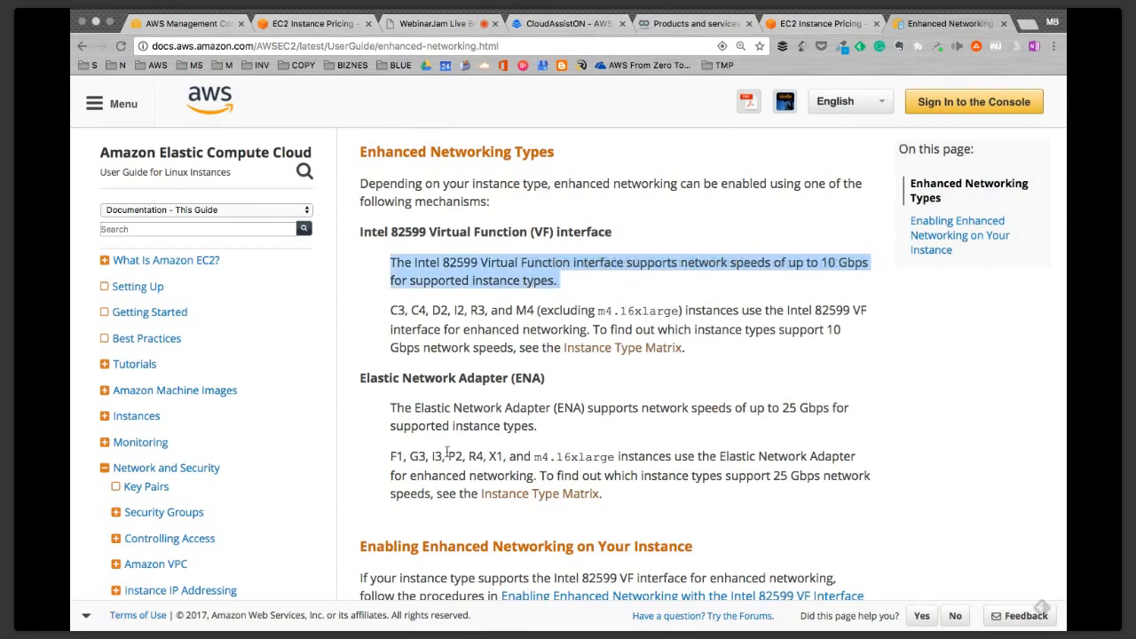
{"action": "scroll", "coordinate": [447, 453], "scroll_direction": "down", "scroll_amount": 2}
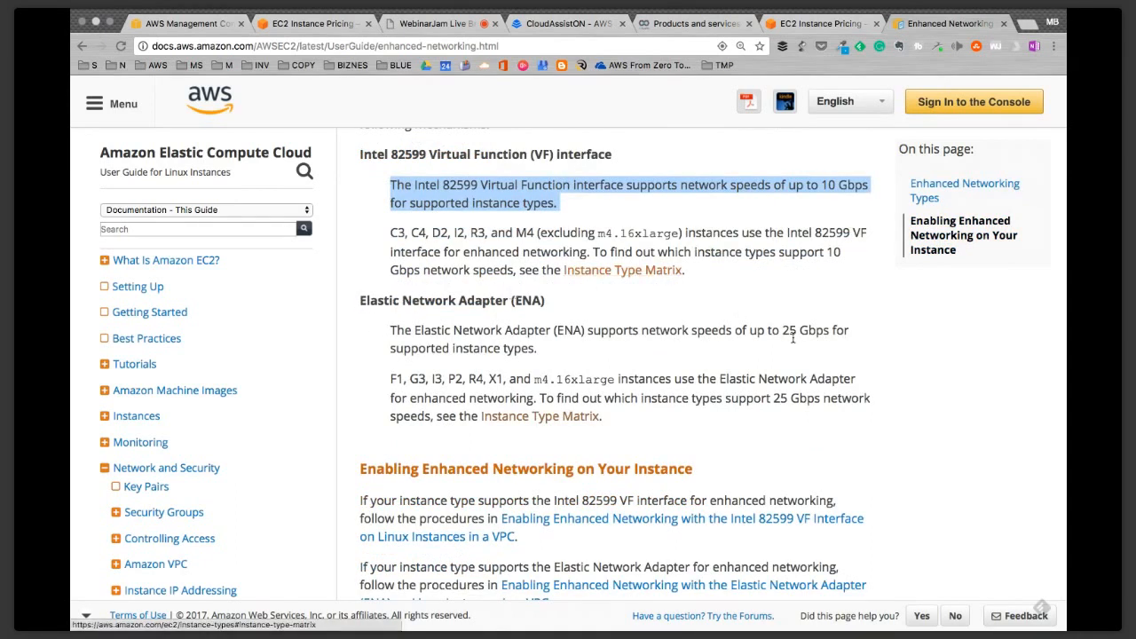
- Highlight the 25 Gbps speed and the F1, G3, I3, P2, R4, X1 instance types in the Elastic Network Adapter section
{"action": "left_click_drag", "start_coordinate": [799, 330], "coordinate": [829, 330]}
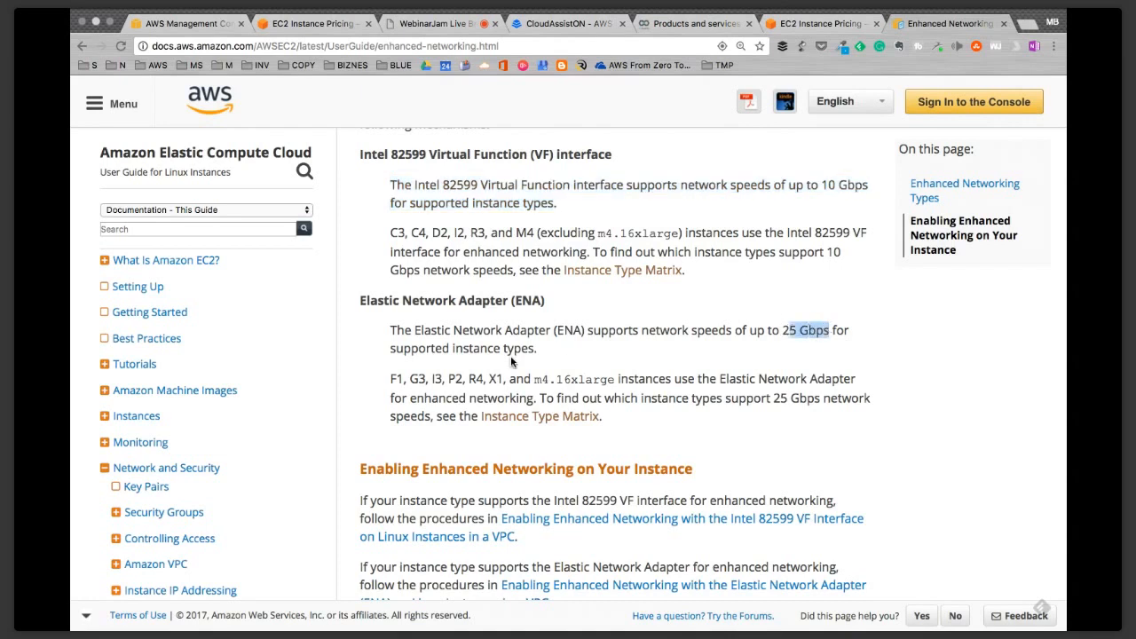
{"action": "left_click_drag", "start_coordinate": [390, 380], "coordinate": [507, 373]}
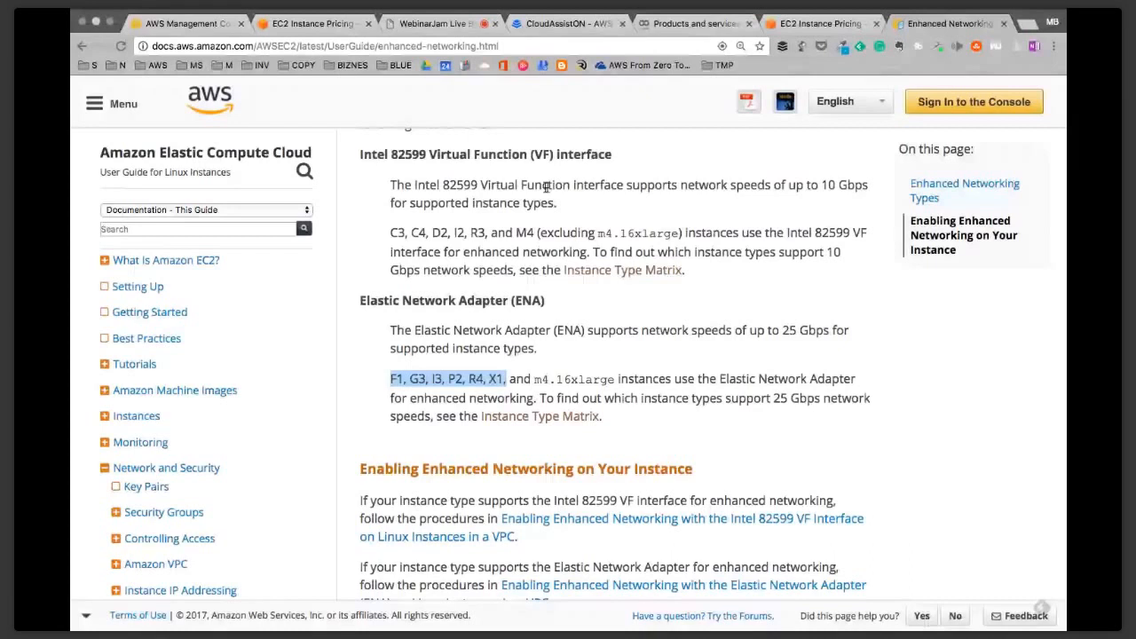
- Browse the Quick Start AMIs in the EC2 launch wizard, and return to the documentation's Enabling Enhanced Networking section
{"action": "left_click", "coordinate": [187, 24]}
{"action": "left_click", "coordinate": [153, 190]}
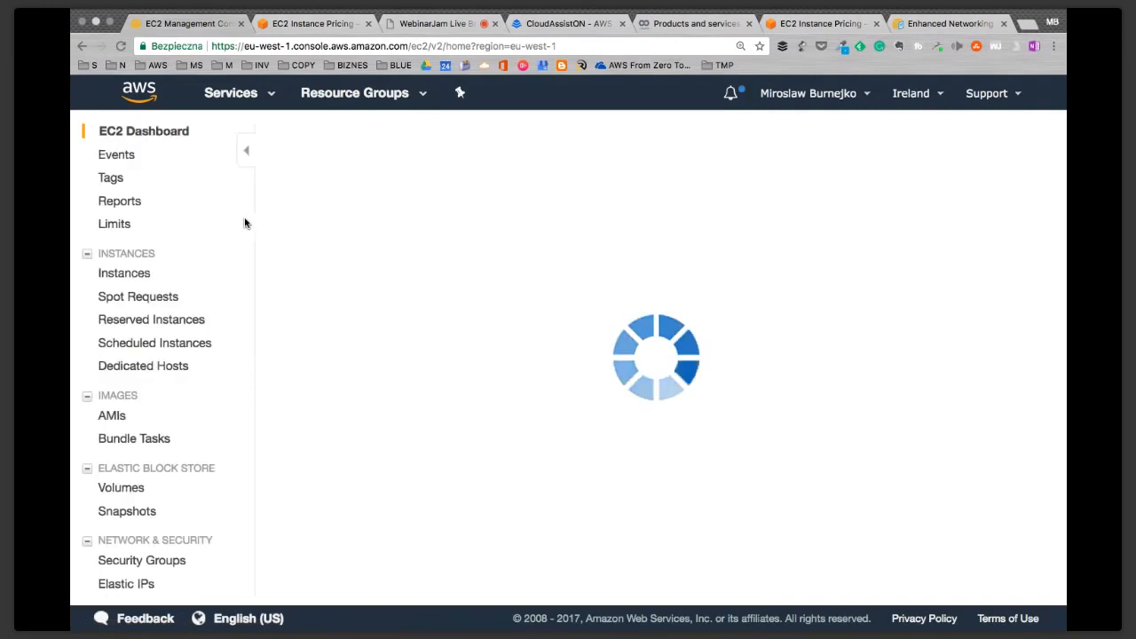
{"action": "left_click", "coordinate": [305, 465]}
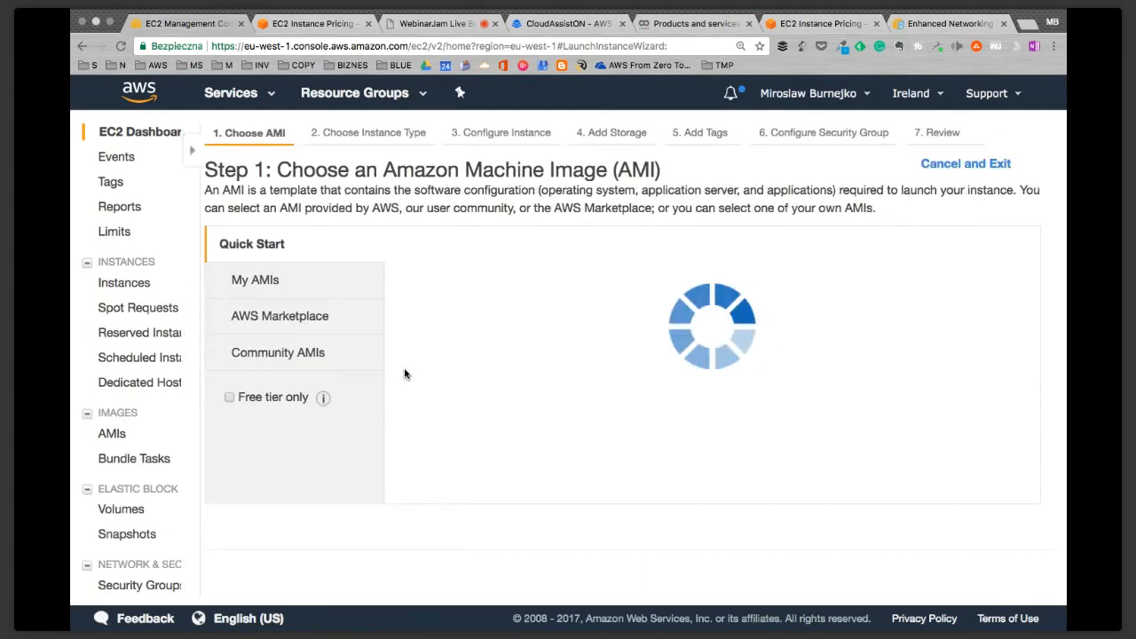
{"action": "scroll", "coordinate": [405, 374], "scroll_direction": "down", "scroll_amount": 3}
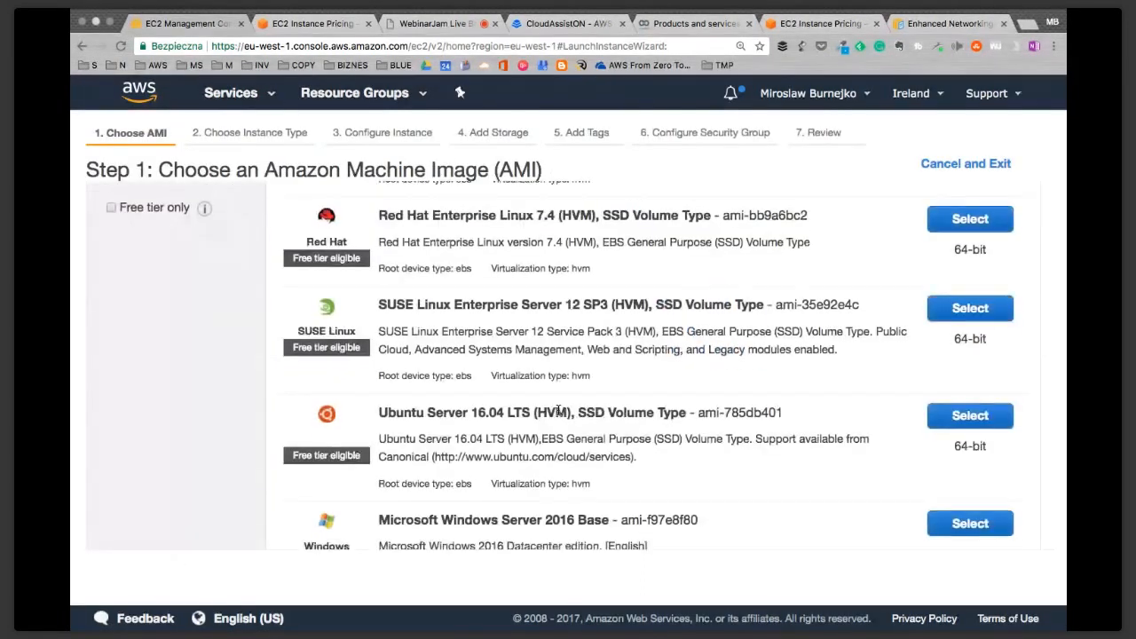
{"action": "scroll", "coordinate": [621, 267], "scroll_direction": "up", "scroll_amount": 2}
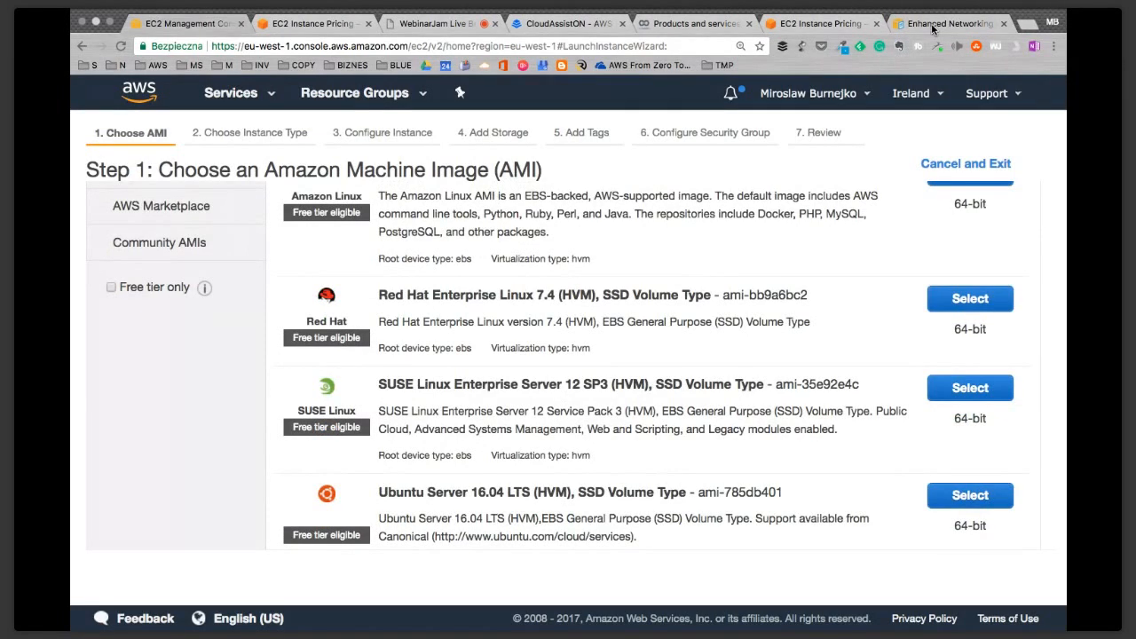
{"action": "left_click", "coordinate": [933, 25]}
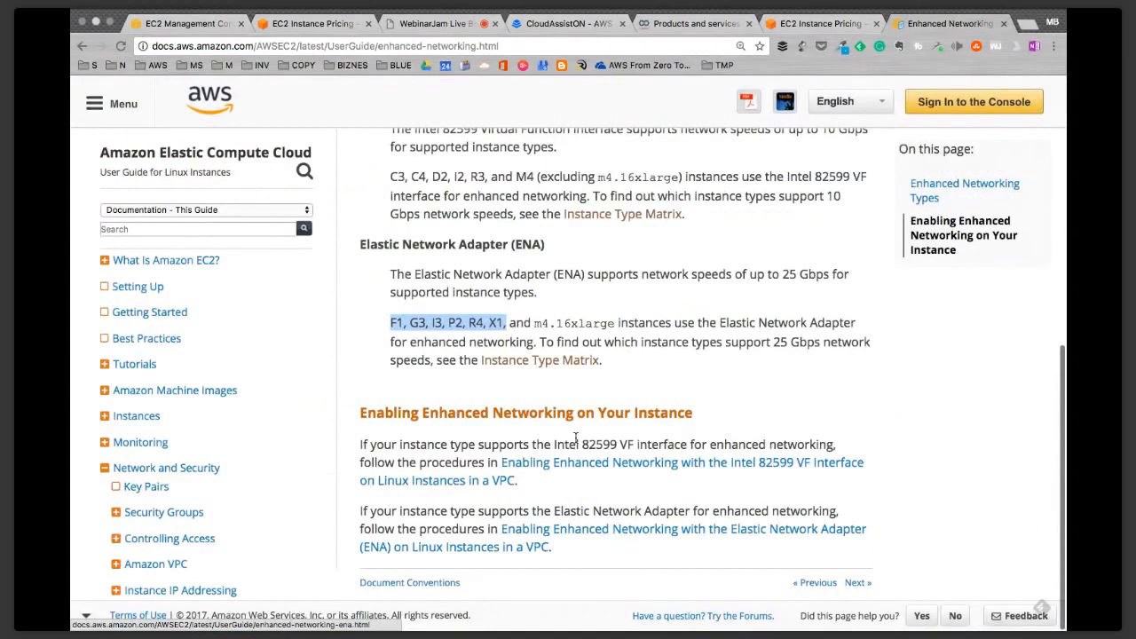
{"action": "scroll", "coordinate": [576, 437], "scroll_direction": "up", "scroll_amount": 3}
- Switch to the desktop and open a Terminal window
{"action": "key", "text": "ctrl+Left"}
{"action": "key", "text": "ctrl+Right"}
{"action": "key", "text": "ctrl+Left"}
{"action": "key", "text": "super+space"}
{"action": "type", "text": "ter"}
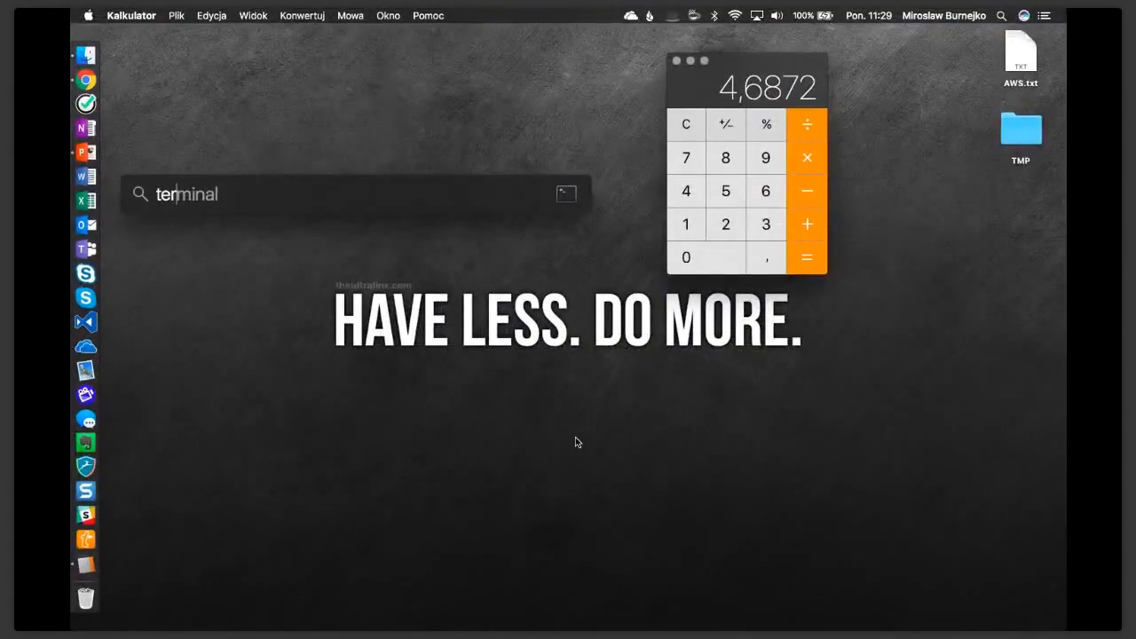
{"action": "key", "text": "Return"}
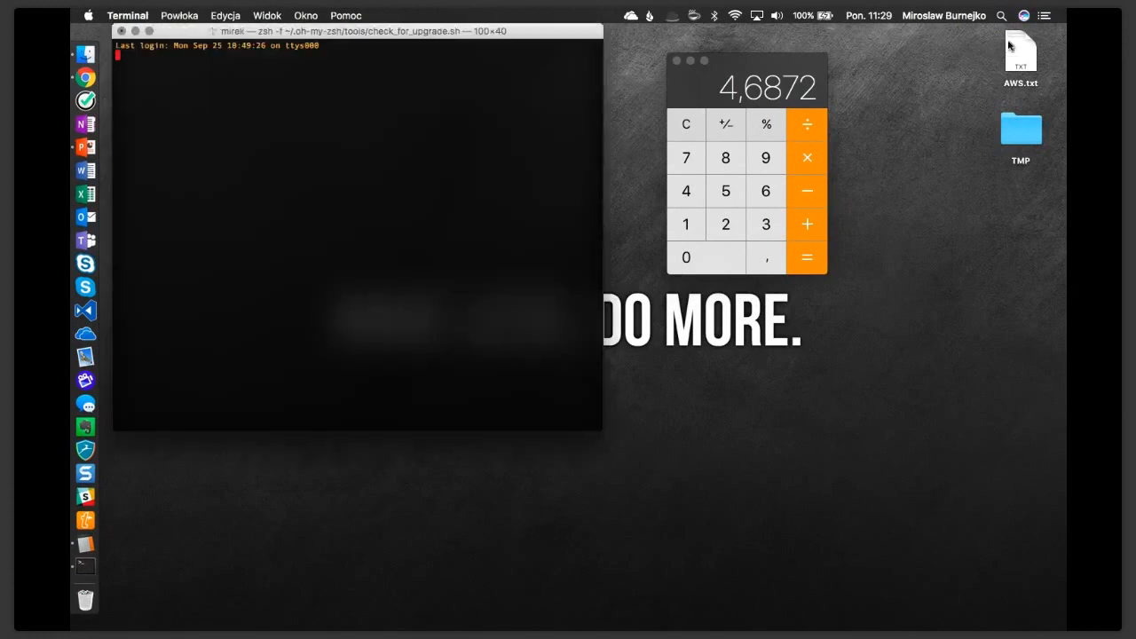
- Preview the AWS.txt file on the desktop to check its commands, and close the preview
{"action": "left_click", "coordinate": [1010, 47]}
{"action": "key", "text": "space"}
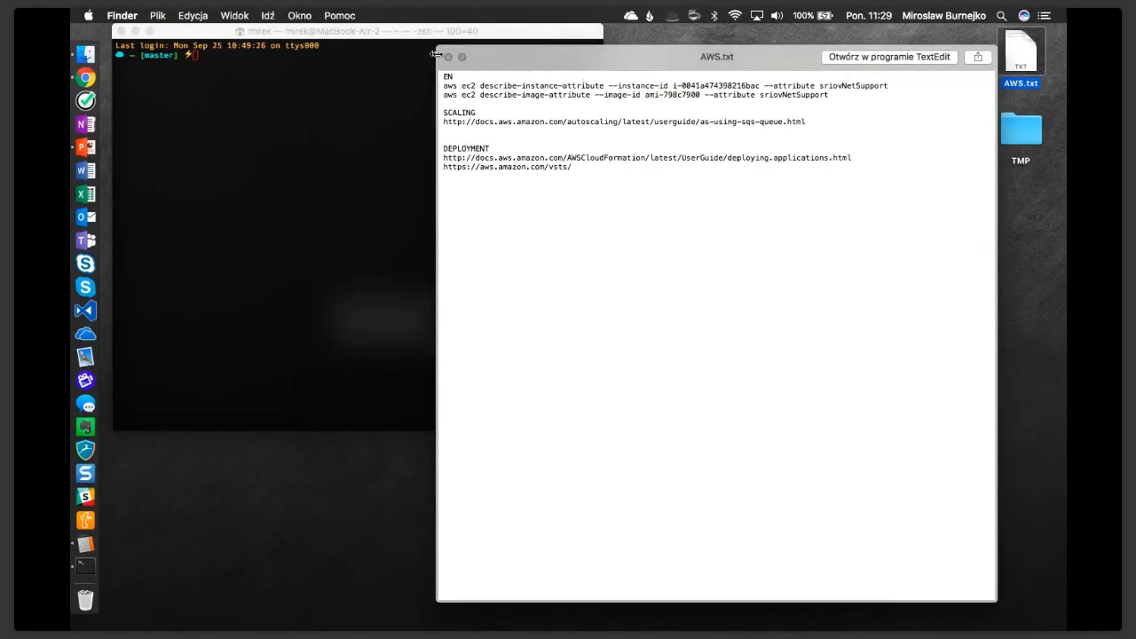
{"action": "key", "text": "space"}
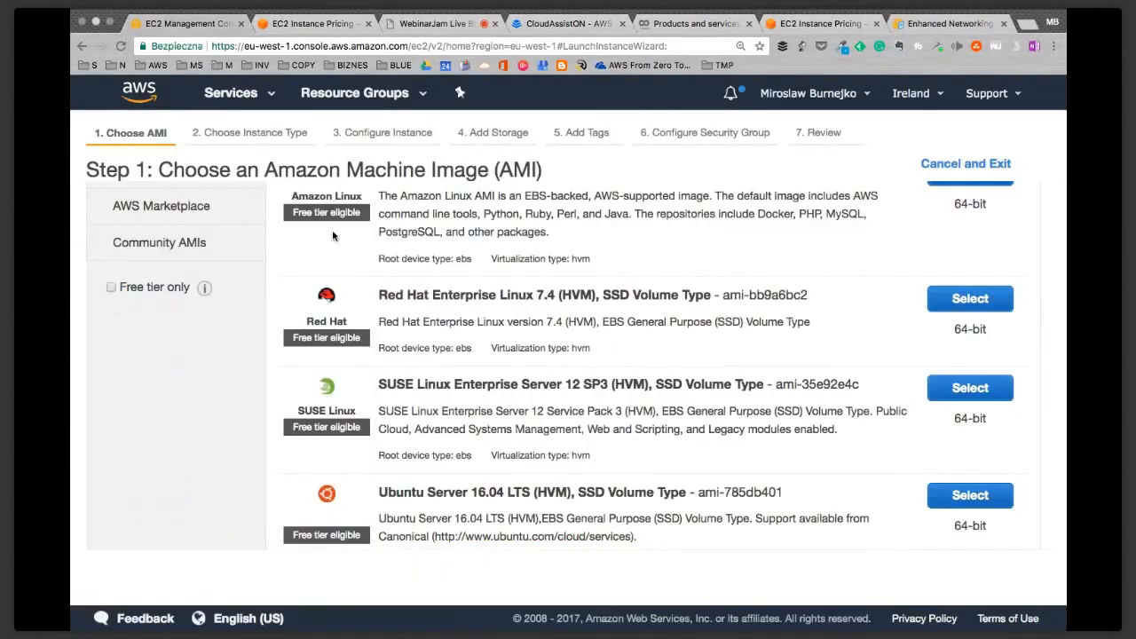
- Leave the launch wizard in the browser and open the EC2 dashboard from the AWS console home
{"action": "scroll", "coordinate": [340, 248], "scroll_direction": "down", "scroll_amount": 1}
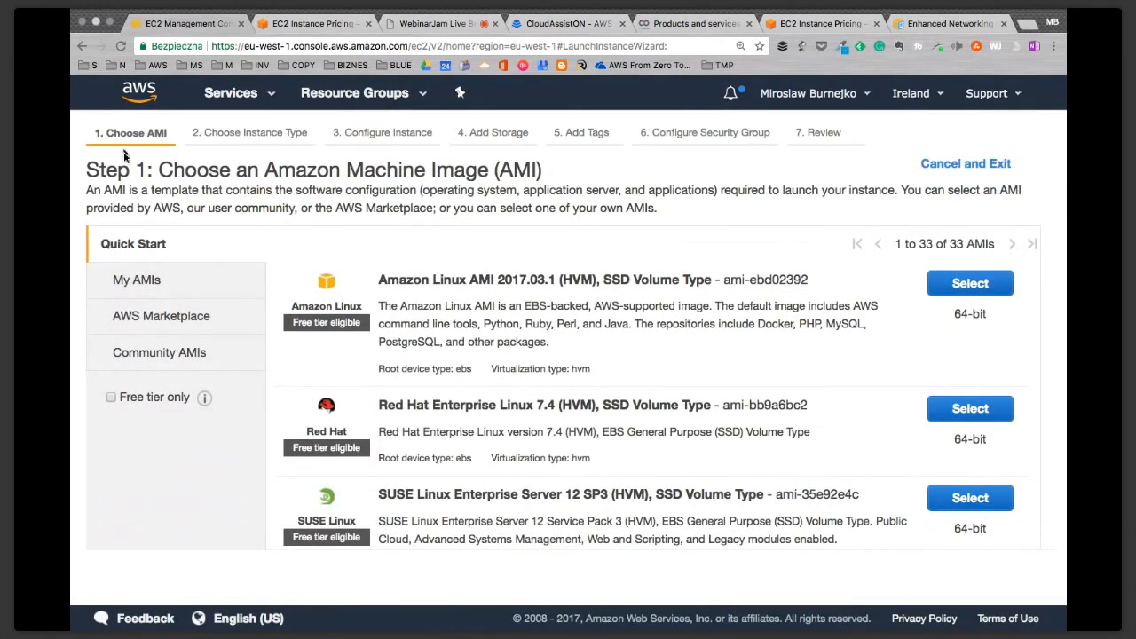
{"action": "left_click", "coordinate": [142, 100]}
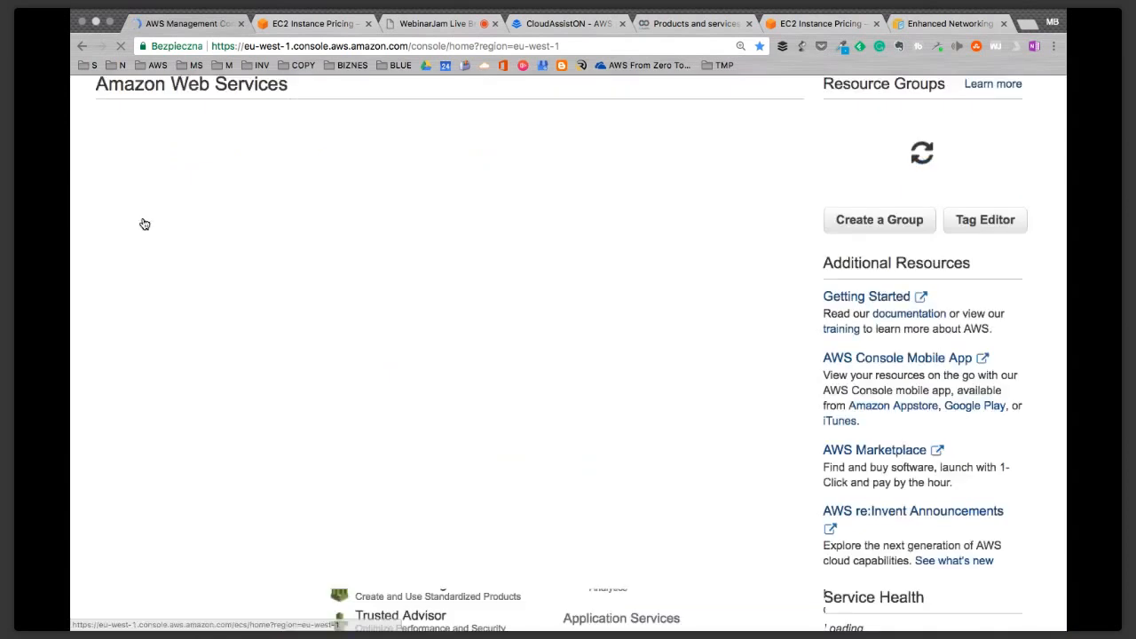
{"action": "left_click", "coordinate": [147, 197]}
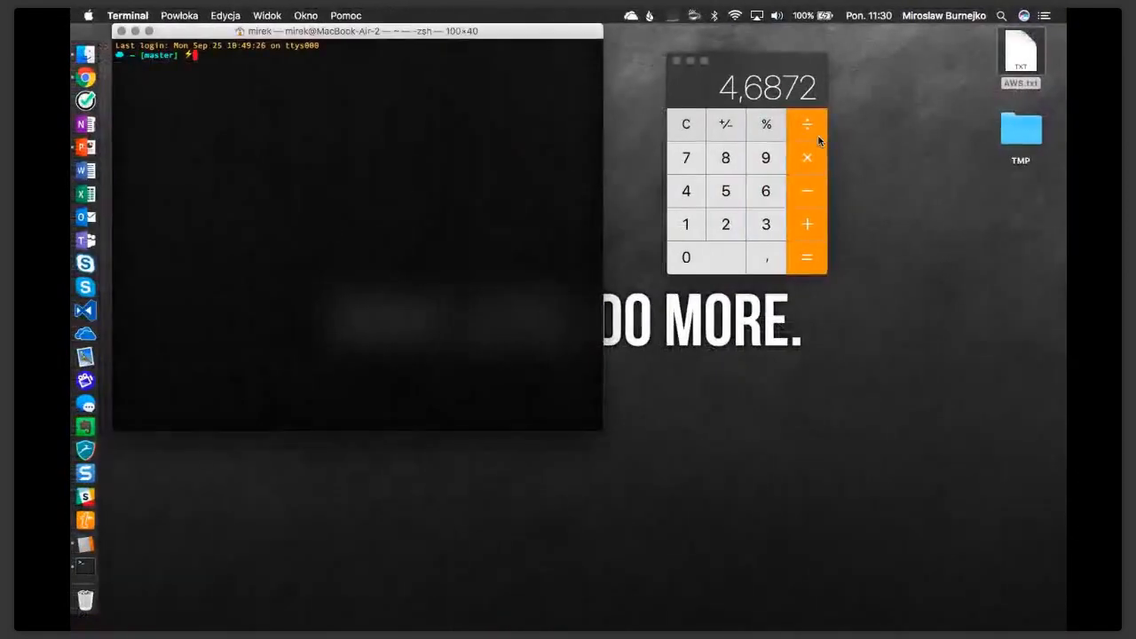
- Open AWS.txt from the desktop in Atom and copy the describe-image-attribute command for ami-798c7900
{"action": "right_click", "coordinate": [970, 58]}
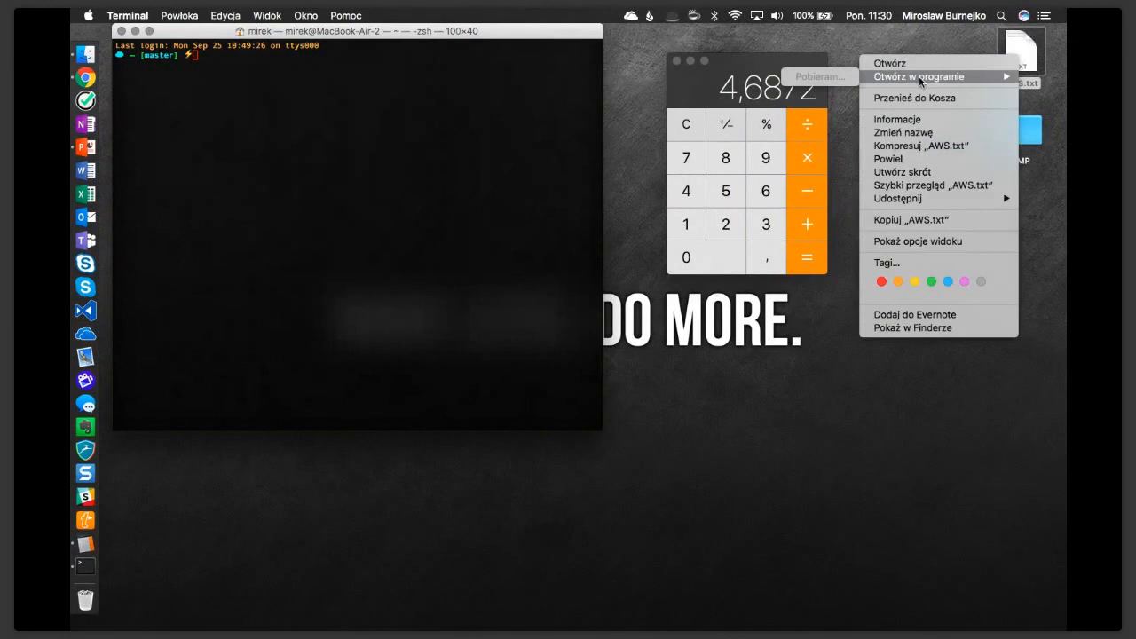
{"action": "mouse_move", "coordinate": [922, 78]}
{"action": "left_click", "coordinate": [757, 105]}
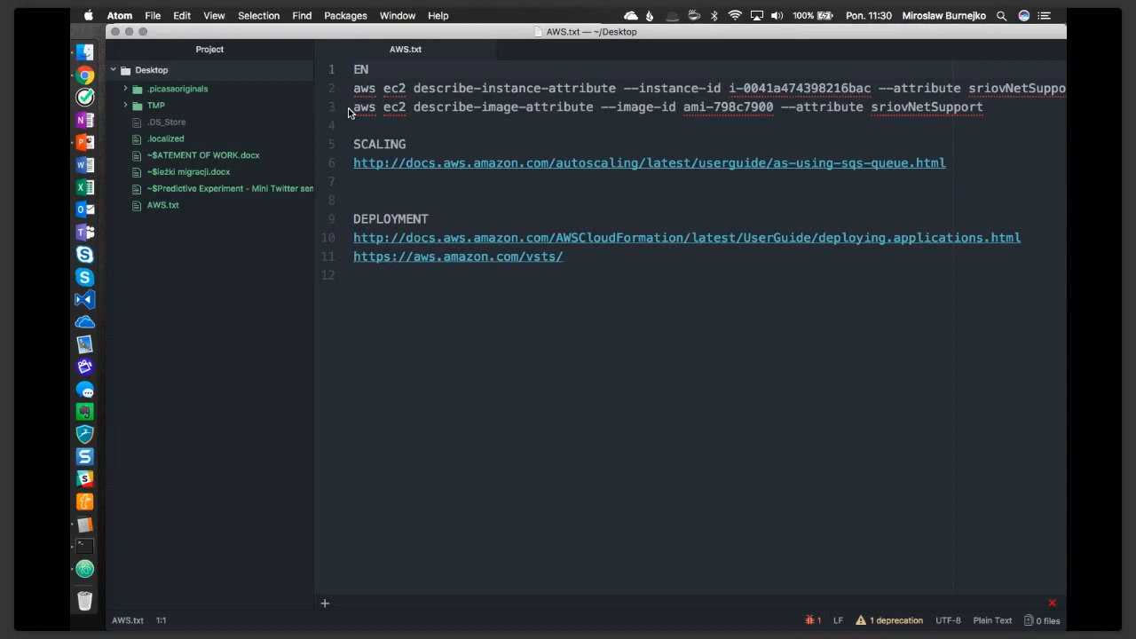
{"action": "triple_click", "coordinate": [353, 109]}
{"action": "left_click_drag", "start_coordinate": [353, 109], "coordinate": [751, 113]}
{"action": "left_click", "coordinate": [818, 107]}
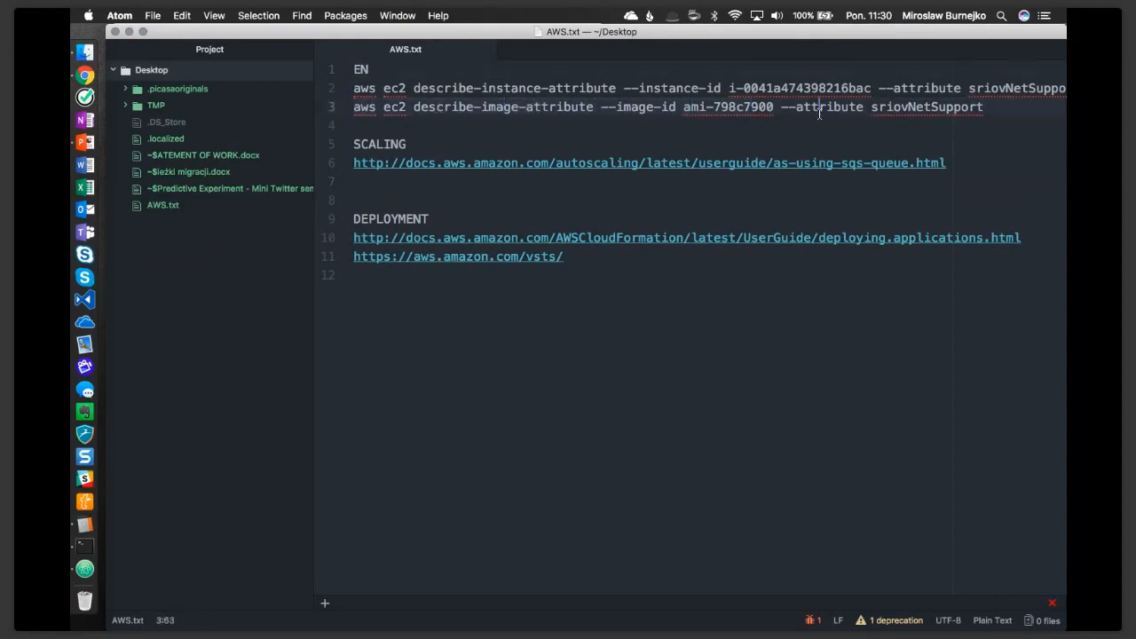
{"action": "left_click_drag", "start_coordinate": [986, 110], "coordinate": [355, 108]}
{"action": "key", "text": "super+c"}
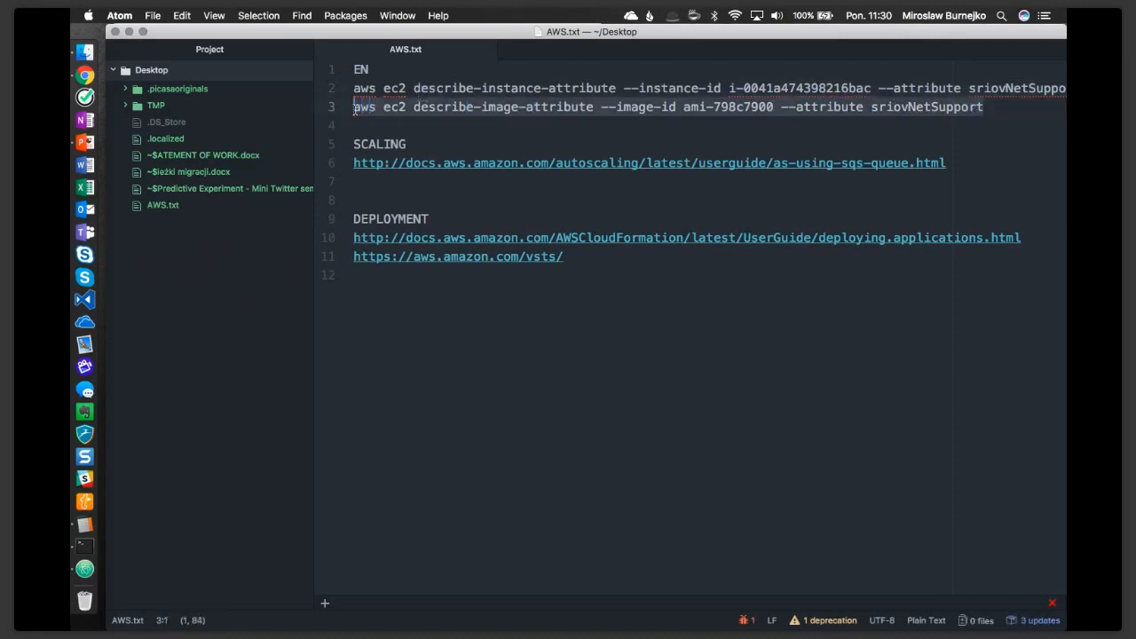
- Switch to Terminal, enlarge its text, and run the copied command querying sriovNetSupport for ami-798c7900, highlighting the returned value
{"action": "left_click", "coordinate": [129, 31]}
{"action": "key", "text": "super+plus"}
{"action": "key", "text": "super+plus"}
{"action": "key", "text": "super+plus"}
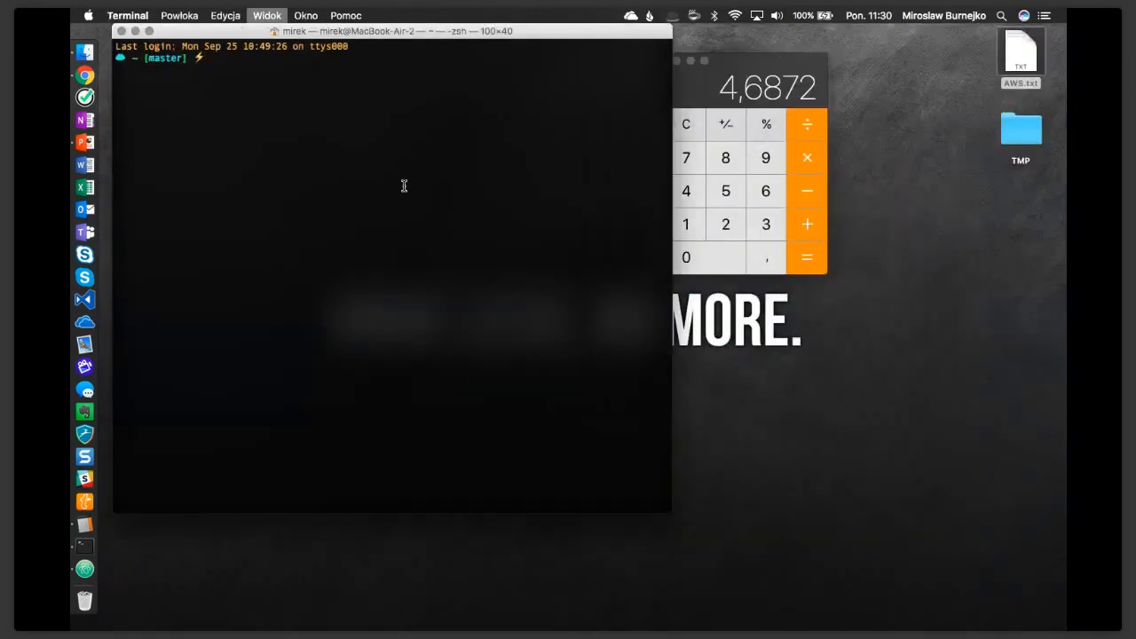
{"action": "key", "text": "super+v"}
{"action": "key", "text": "Return"}
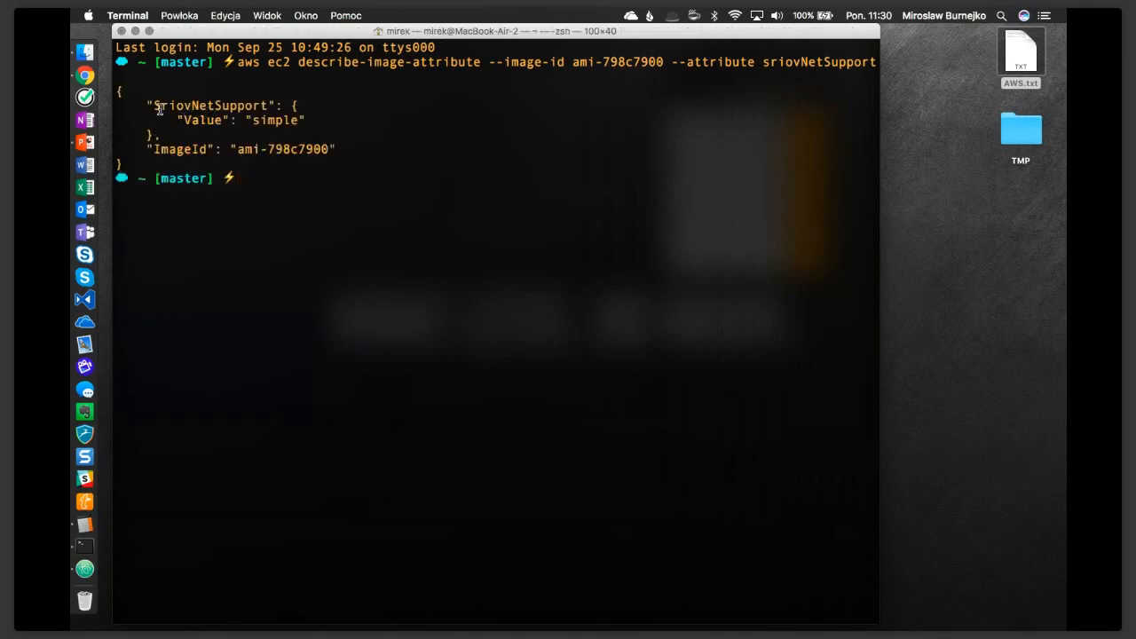
{"action": "double_click", "coordinate": [274, 122]}
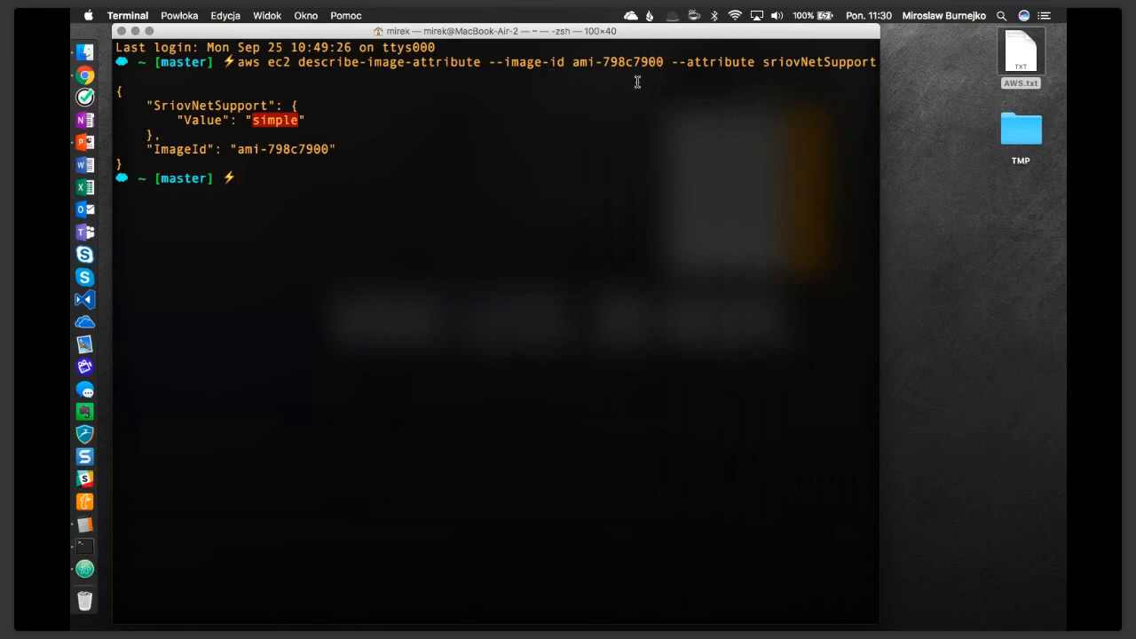
- Copy the describe-instance-attribute command from AWS.txt in Atom and run it in Terminal to query sriovNetSupport for i-0041a474398216bac
{"action": "right_click", "coordinate": [1013, 59]}
{"action": "left_click", "coordinate": [791, 177]}
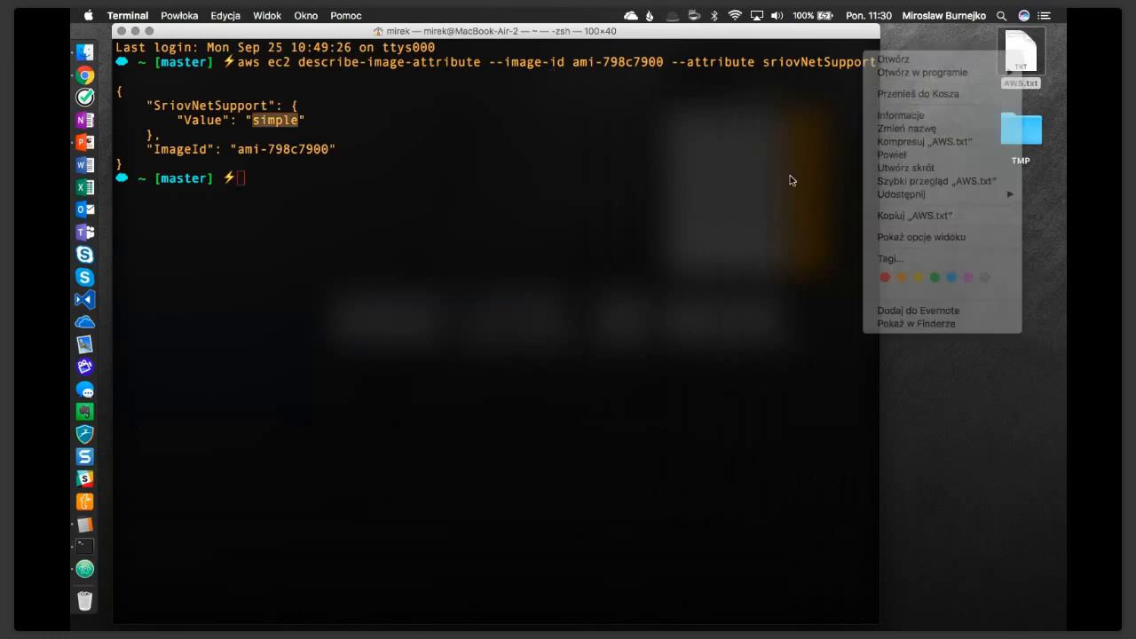
{"action": "left_click", "coordinate": [85, 571]}
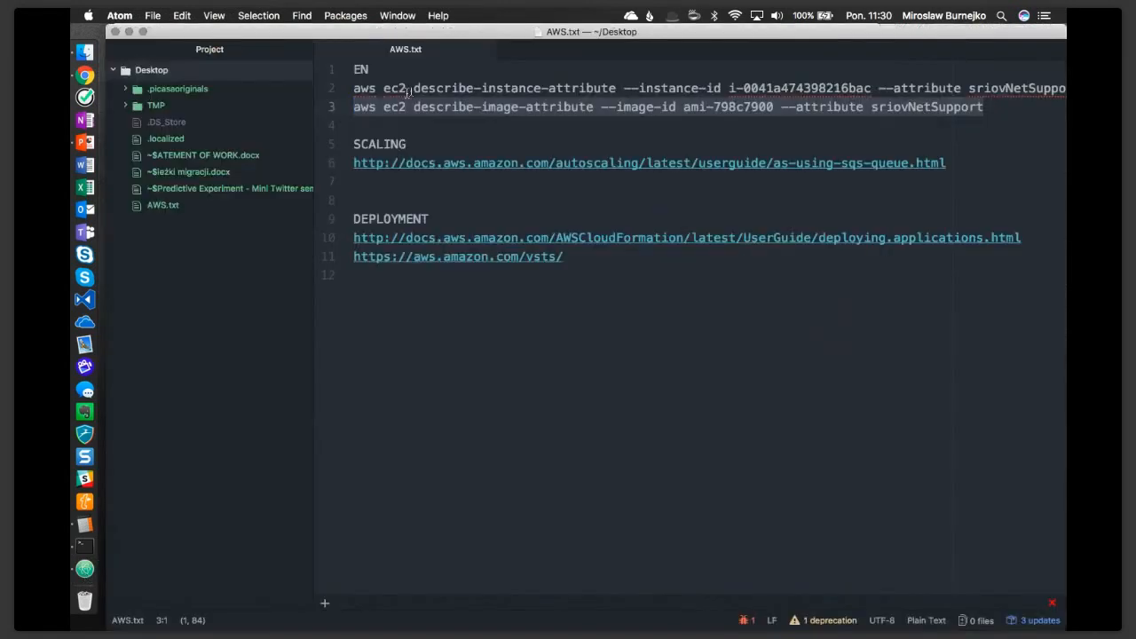
{"action": "triple_click", "coordinate": [417, 89]}
{"action": "key", "text": "super+c"}
{"action": "scroll", "coordinate": [422, 89], "scroll_direction": "right", "scroll_amount": 2}
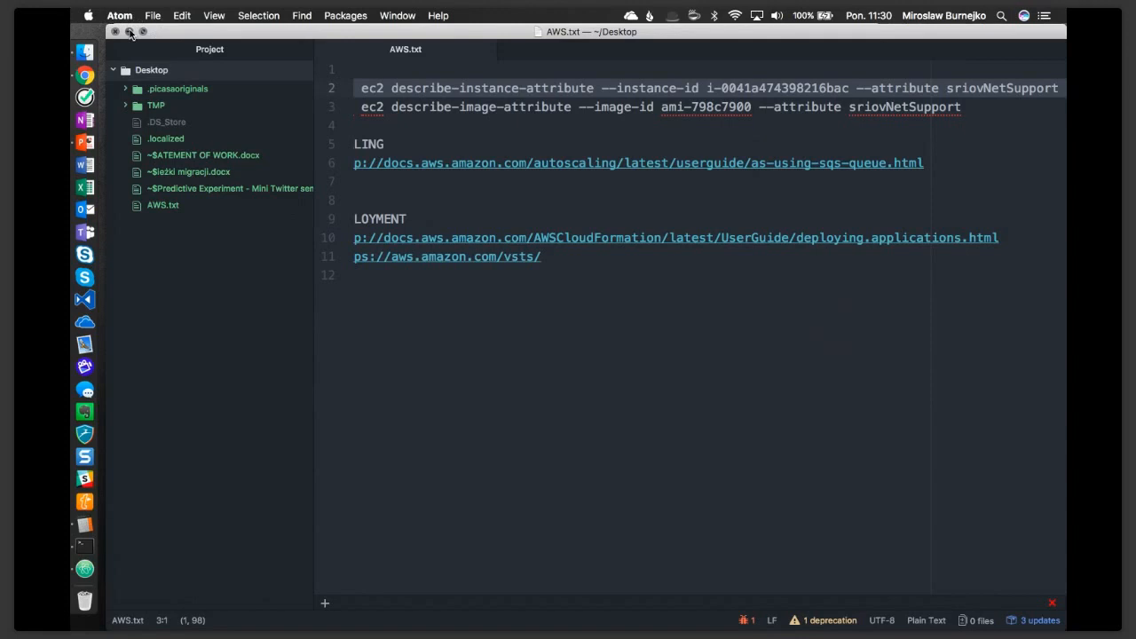
{"action": "key", "text": "super+h"}
{"action": "key", "text": "super+v"}
{"action": "key", "text": "Return"}
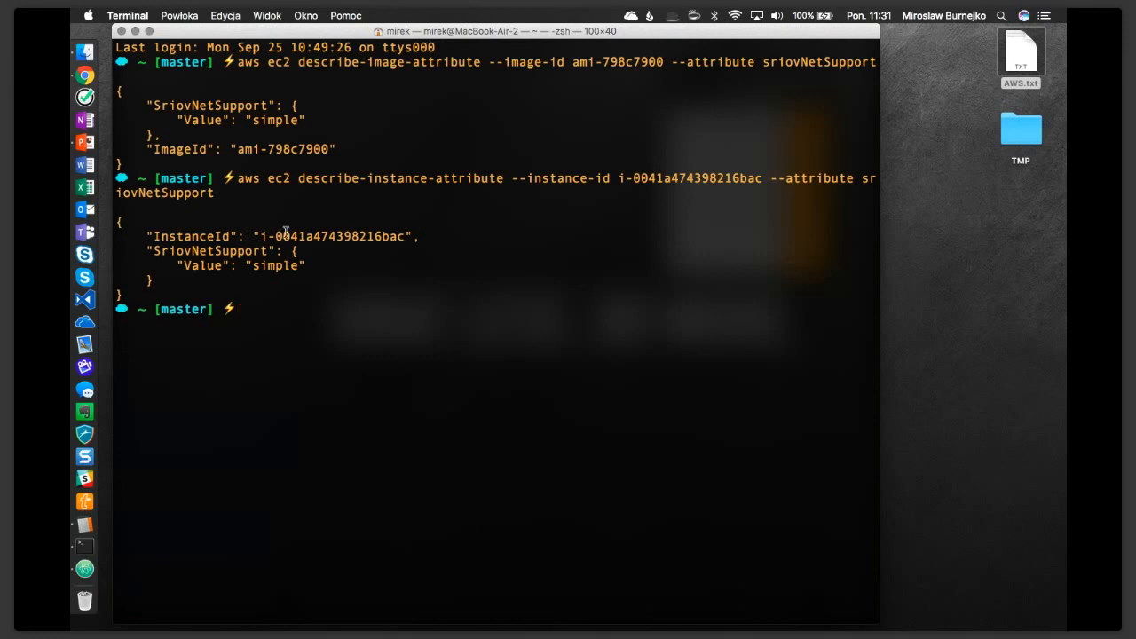
- Highlight the returned instance ID, and list the running EC2 instances with a wider Instance ID column, sorted descending by Instance Type
{"action": "left_click_drag", "start_coordinate": [259, 236], "coordinate": [309, 235]}
{"action": "left_click_drag", "start_coordinate": [397, 229], "coordinate": [402, 231]}
{"action": "key", "text": "ctrl+Right"}
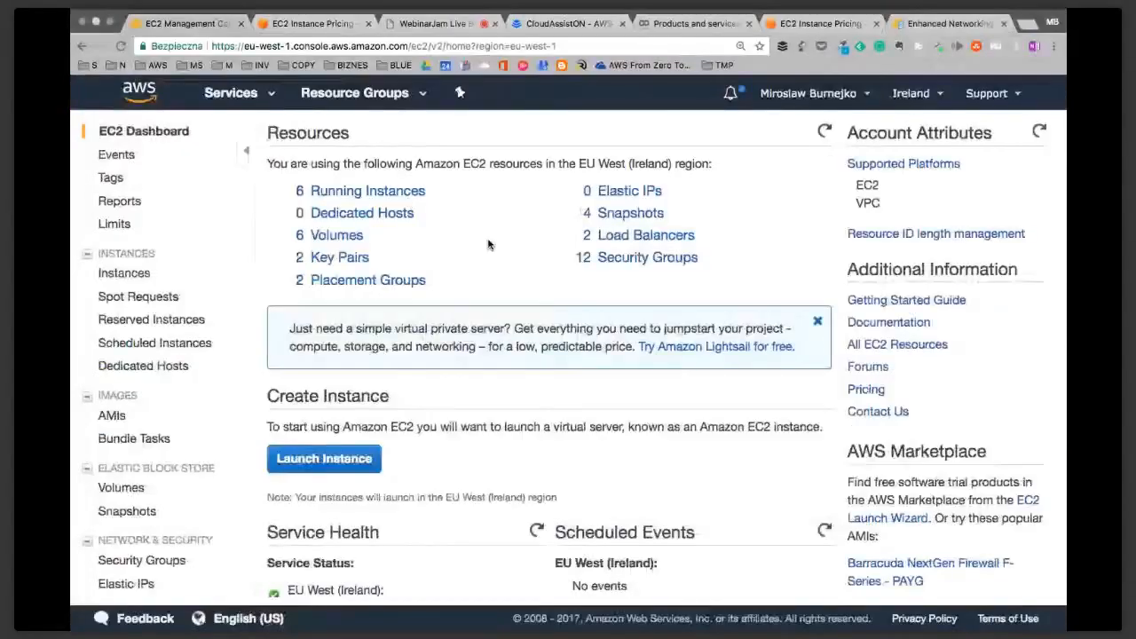
{"action": "left_click", "coordinate": [396, 194]}
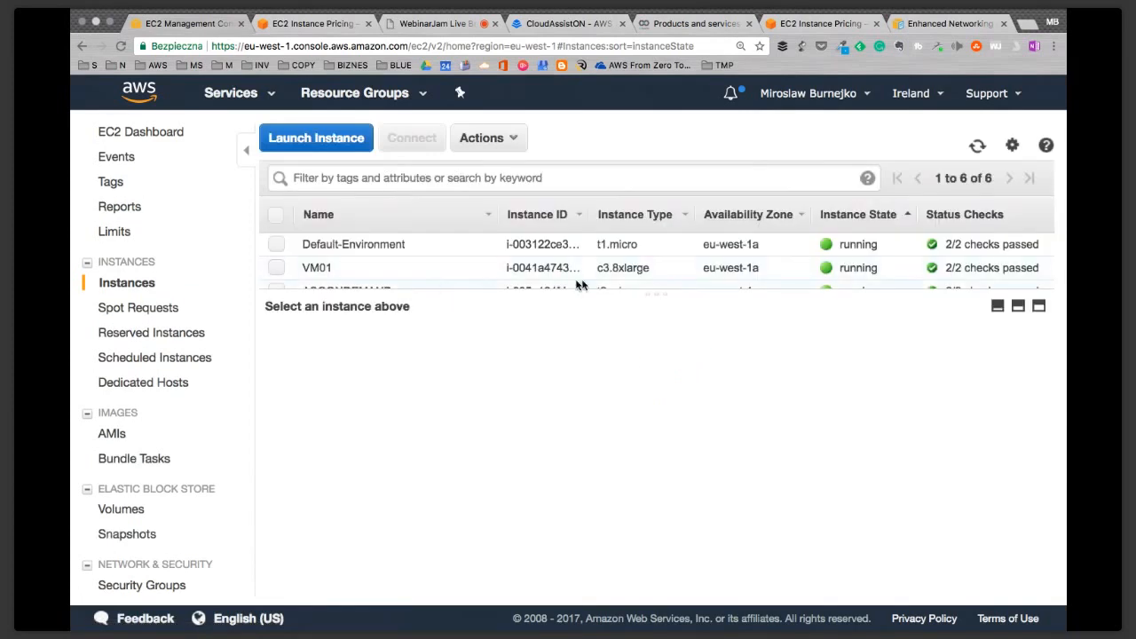
{"action": "left_click", "coordinate": [590, 219]}
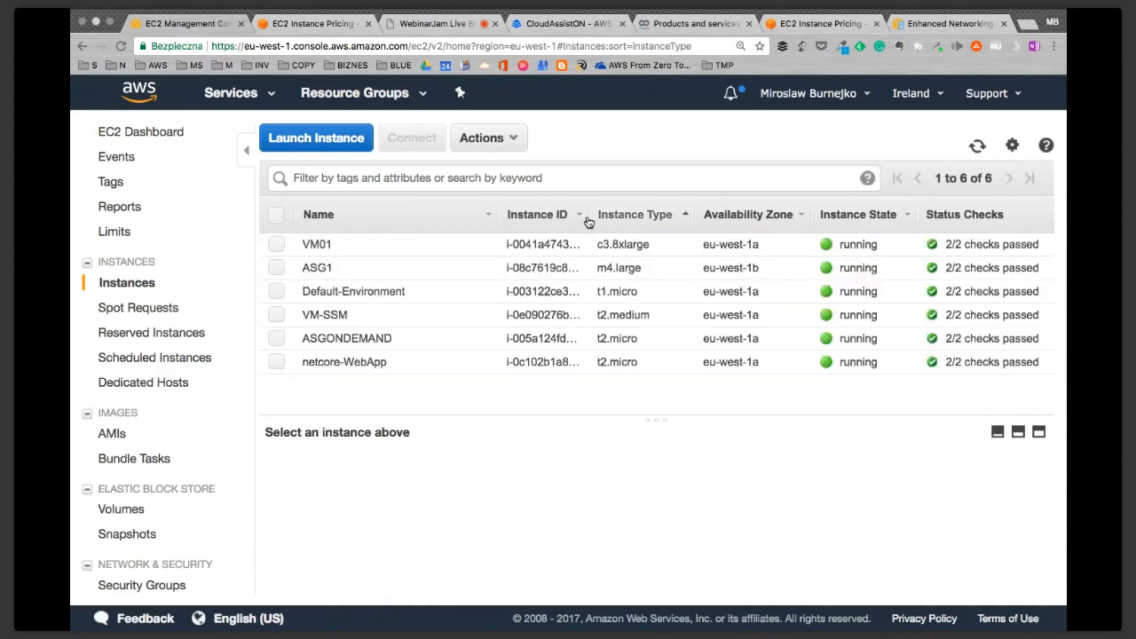
{"action": "left_click_drag", "start_coordinate": [586, 221], "coordinate": [662, 220]}
{"action": "left_click", "coordinate": [616, 223]}
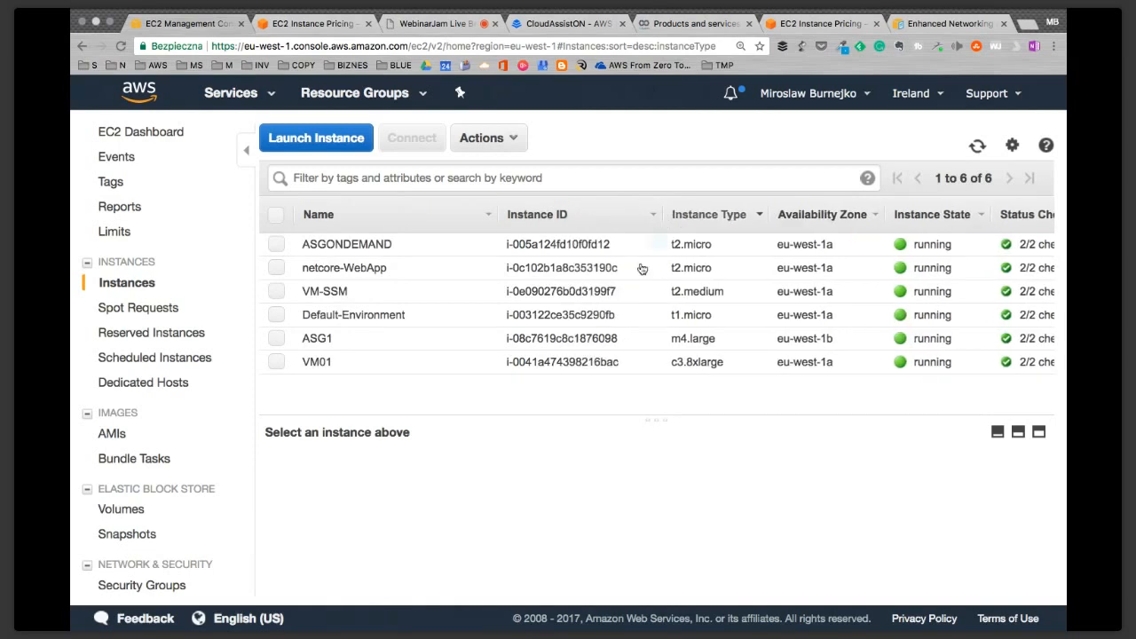
- Select the VM01 instance and examine its instance type and description details
{"action": "left_click", "coordinate": [605, 367]}
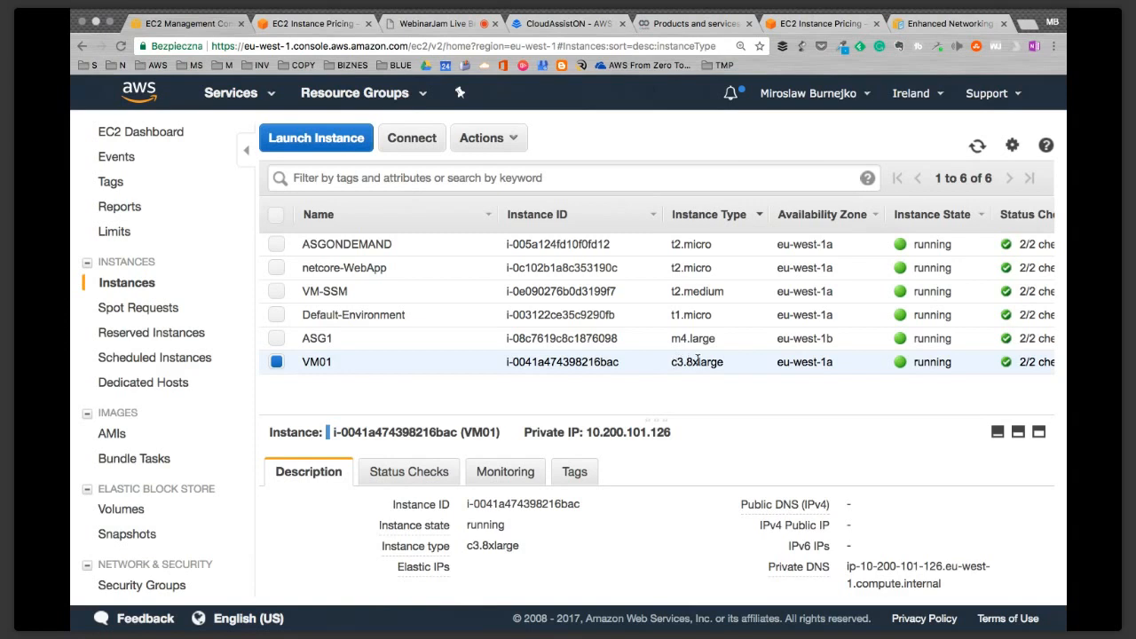
{"action": "scroll", "coordinate": [698, 362], "scroll_direction": "right", "scroll_amount": 3}
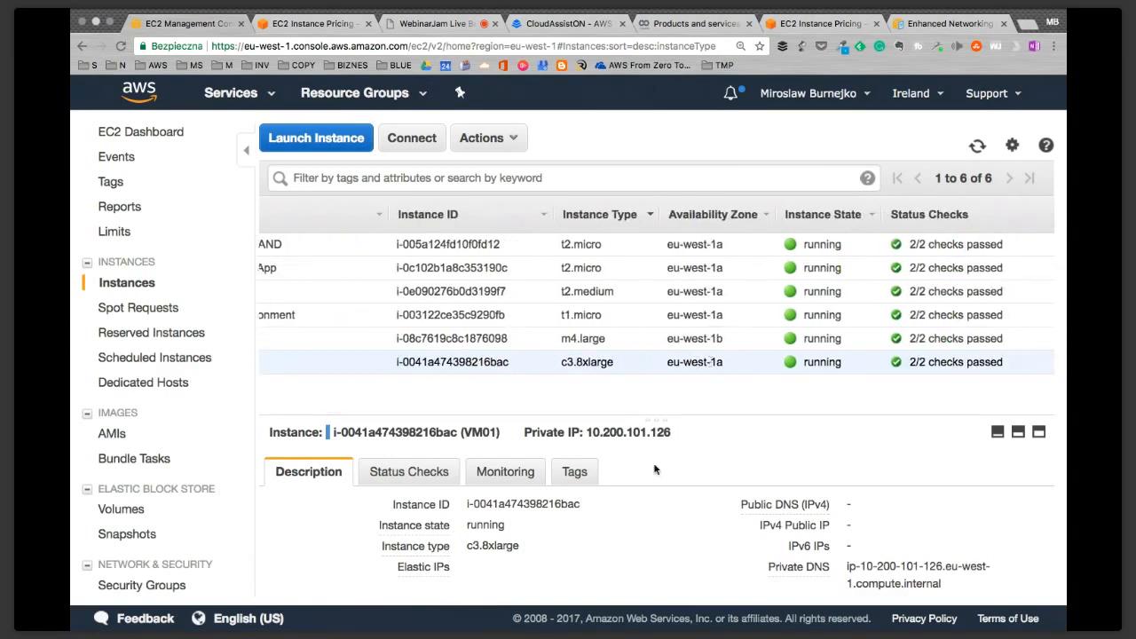
{"action": "scroll", "coordinate": [636, 520], "scroll_direction": "down", "scroll_amount": 3}
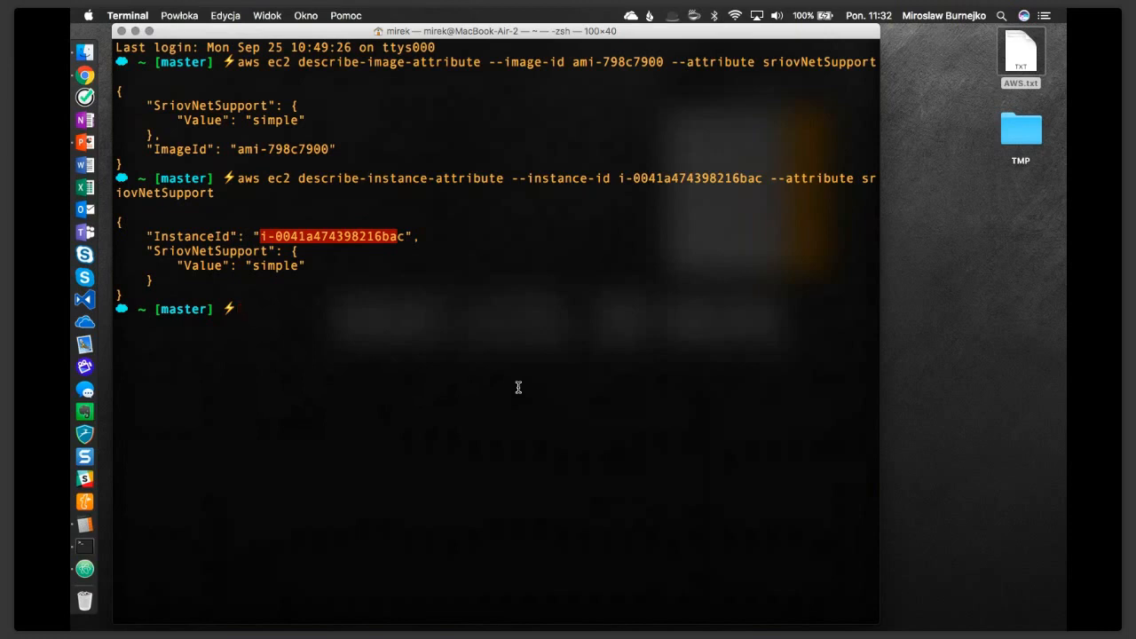
- Rerun the describe-instance-attribute query for i-0041a474398216bac in Terminal and return to the EC2 instances list in the browser
{"action": "key", "text": "Up"}
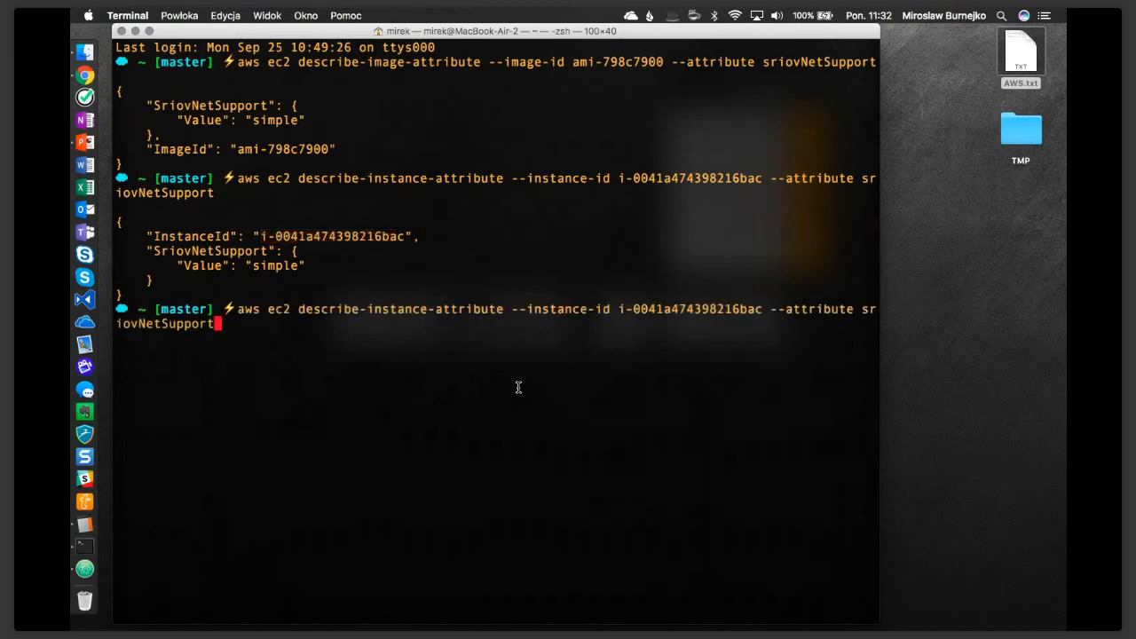
{"action": "key", "text": "Return"}
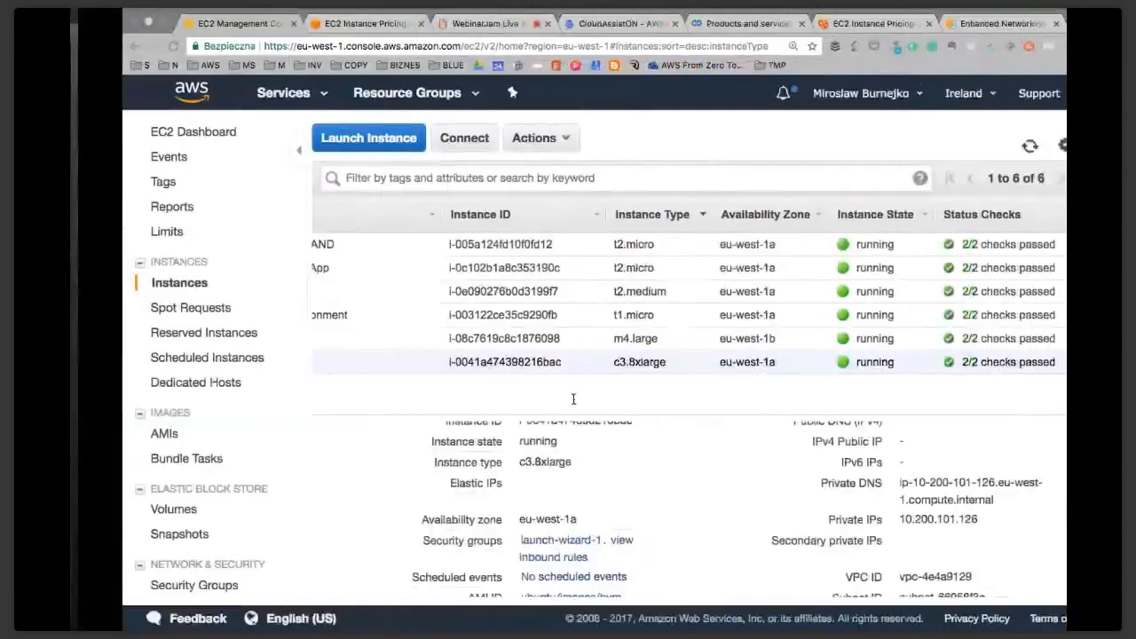
{"action": "scroll", "coordinate": [623, 305], "scroll_direction": "right", "scroll_amount": 2}
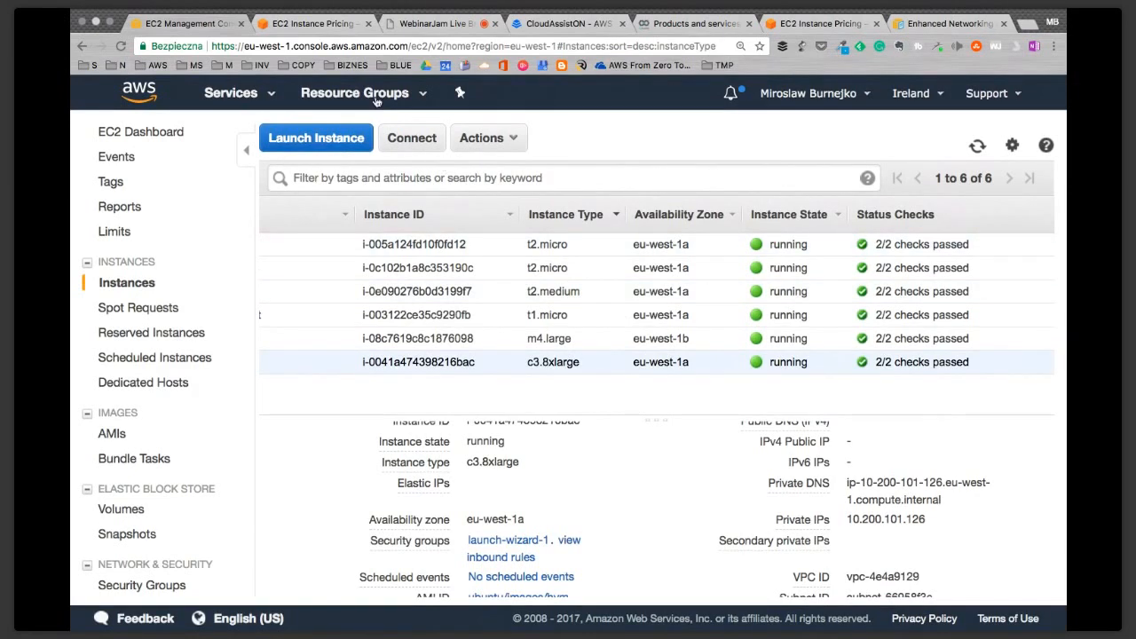
- Open the Run Command list under Systems Manager Services from the EC2 dashboard and enlarge the list pane
{"action": "mouse_move", "coordinate": [195, 18]}
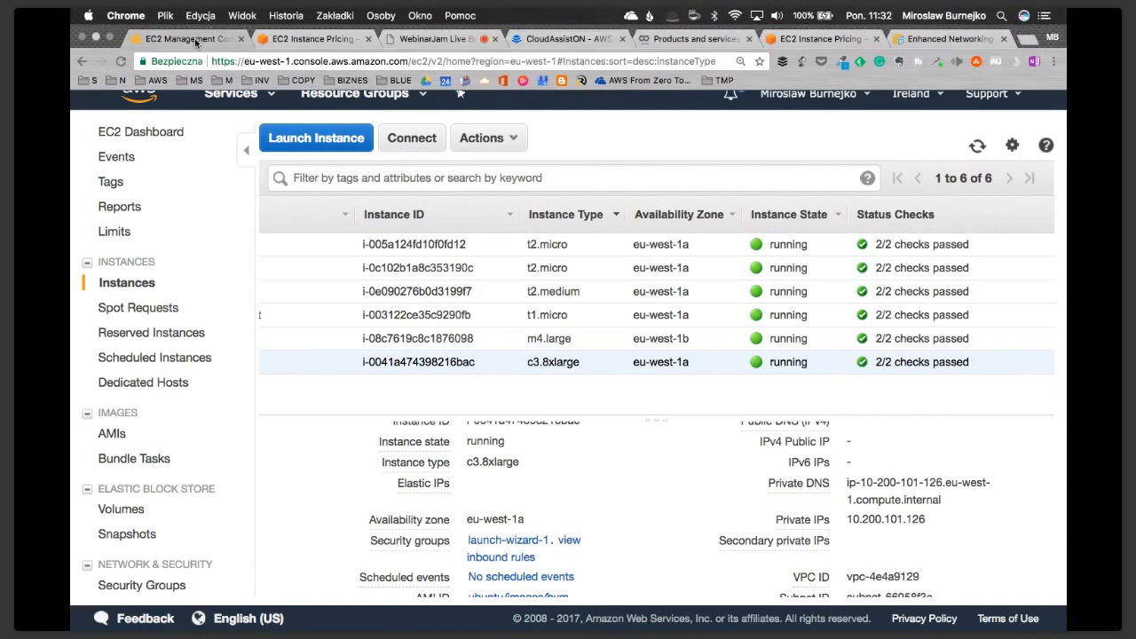
{"action": "left_click", "coordinate": [155, 132]}
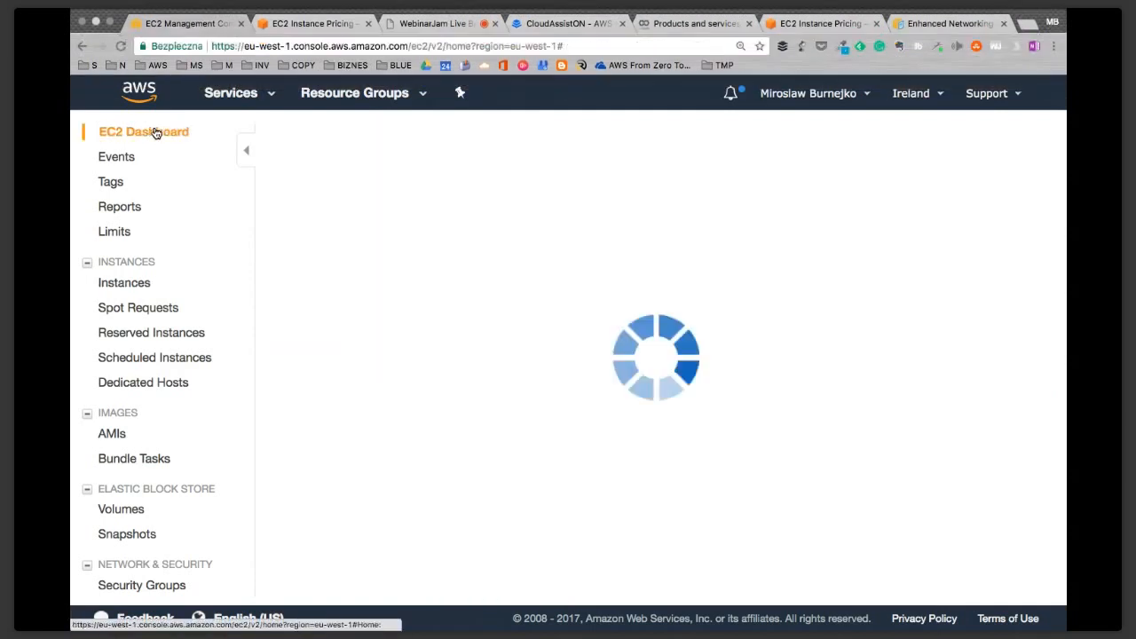
{"action": "scroll", "coordinate": [165, 376], "scroll_direction": "down", "scroll_amount": 5}
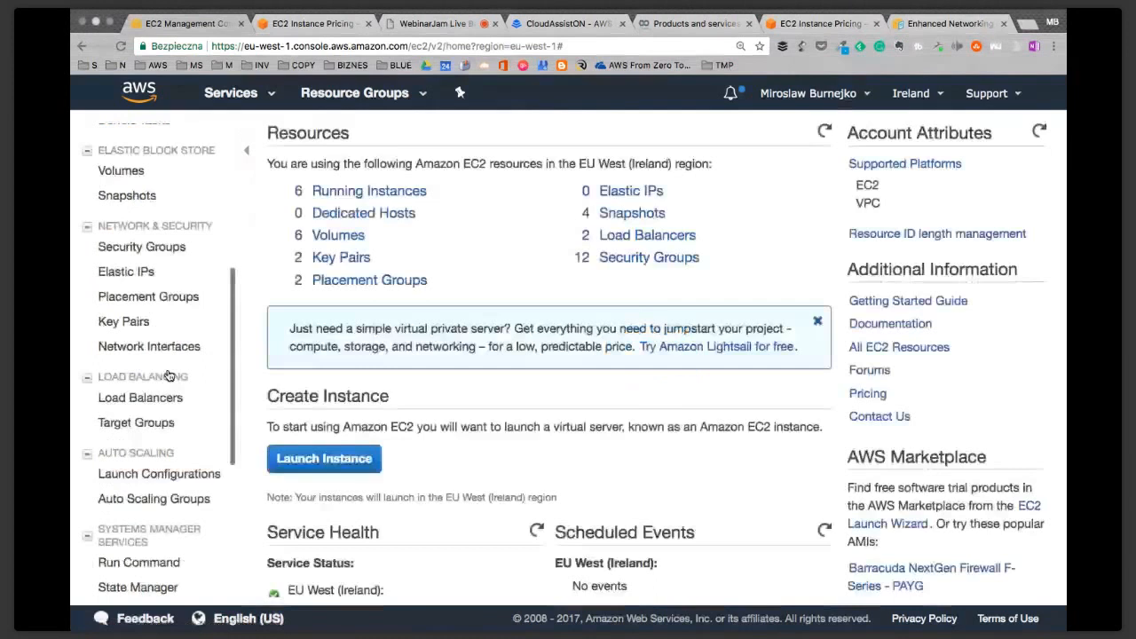
{"action": "scroll", "coordinate": [167, 376], "scroll_direction": "down", "scroll_amount": 2}
{"action": "scroll", "coordinate": [169, 375], "scroll_direction": "down", "scroll_amount": 2}
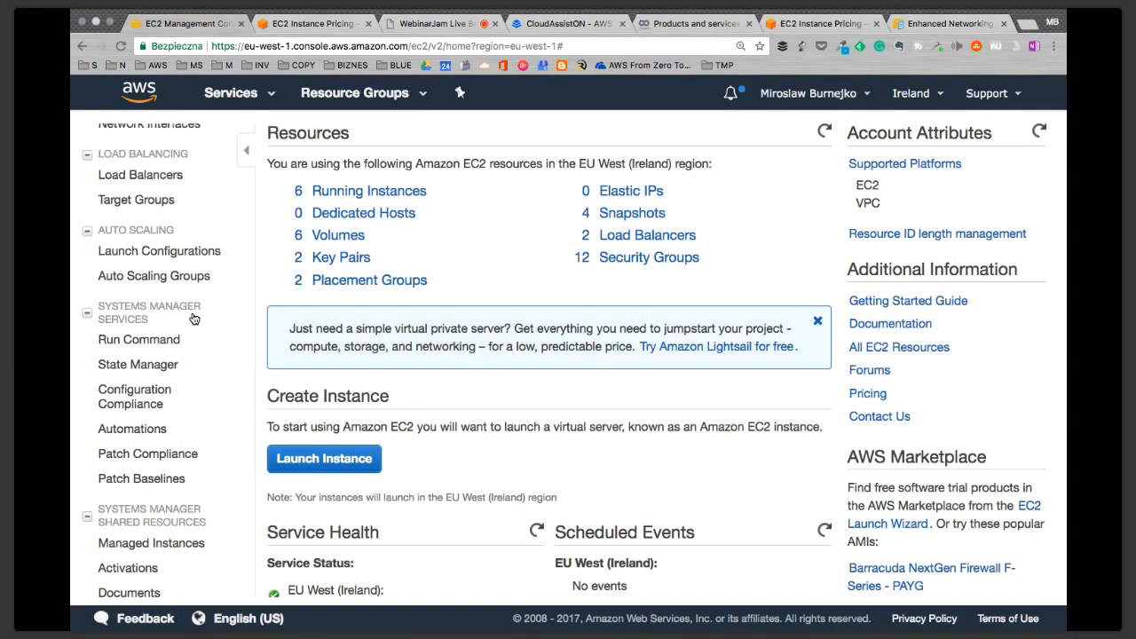
{"action": "left_click", "coordinate": [178, 341]}
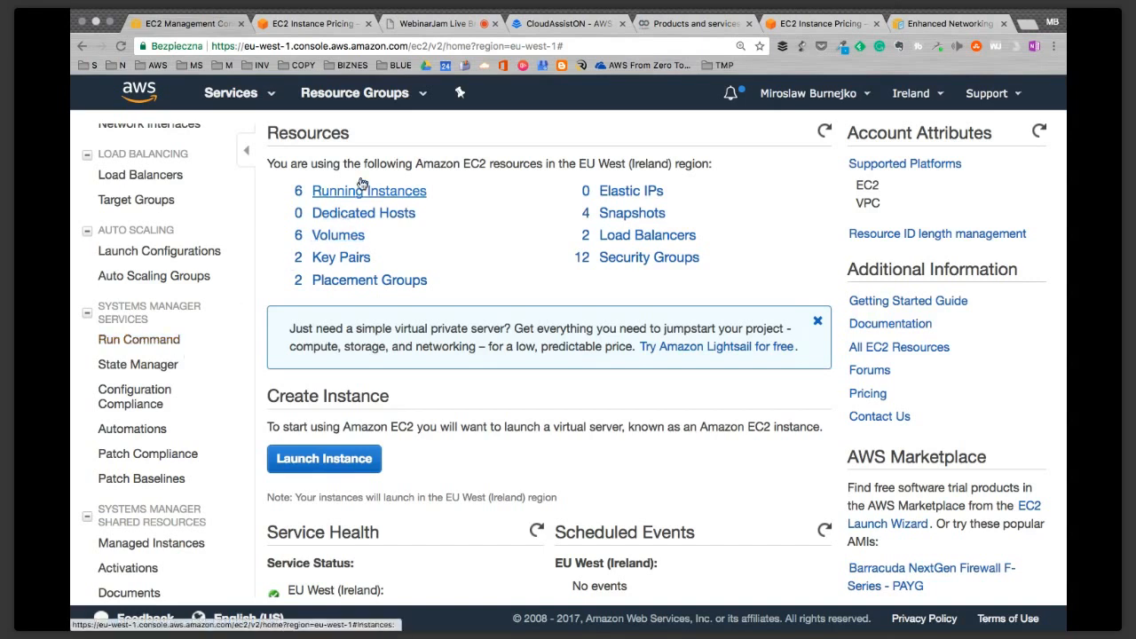
{"action": "left_click", "coordinate": [146, 341]}
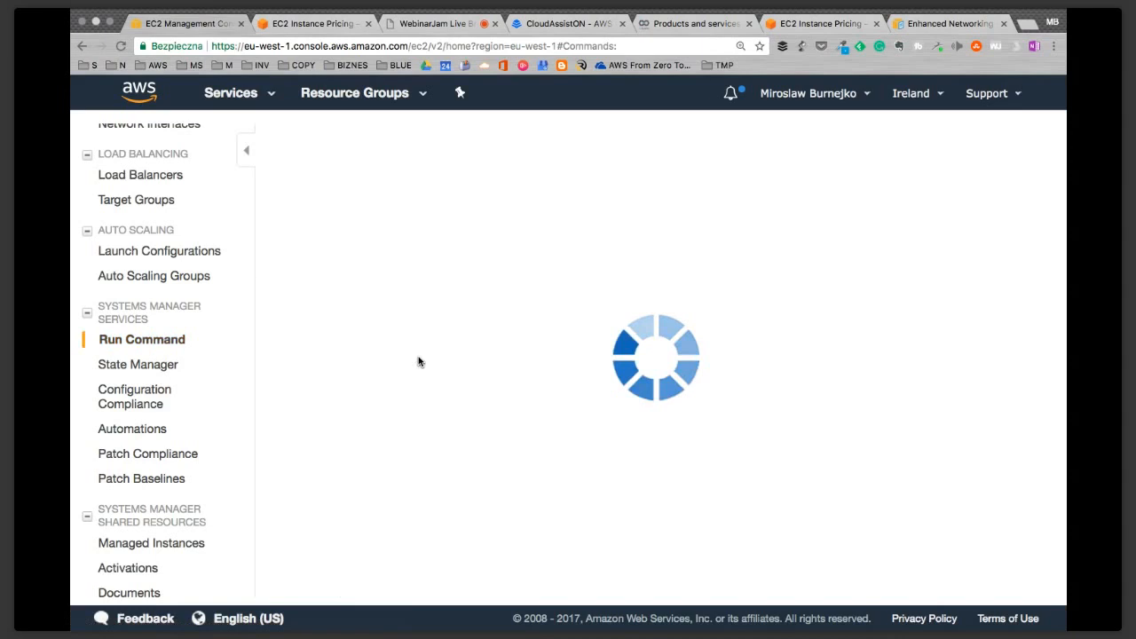
{"action": "left_click_drag", "start_coordinate": [691, 269], "coordinate": [638, 391]}
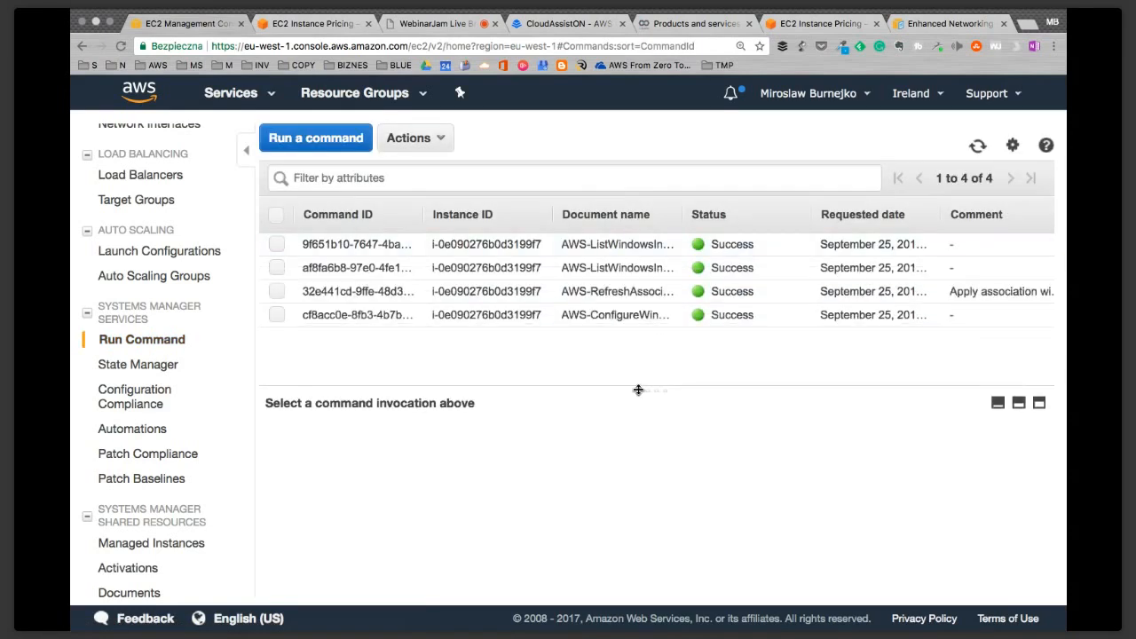
- Select the most recent AWS-ListWindowsInventory invocation and open the form for running a new command
{"action": "left_click", "coordinate": [278, 253]}
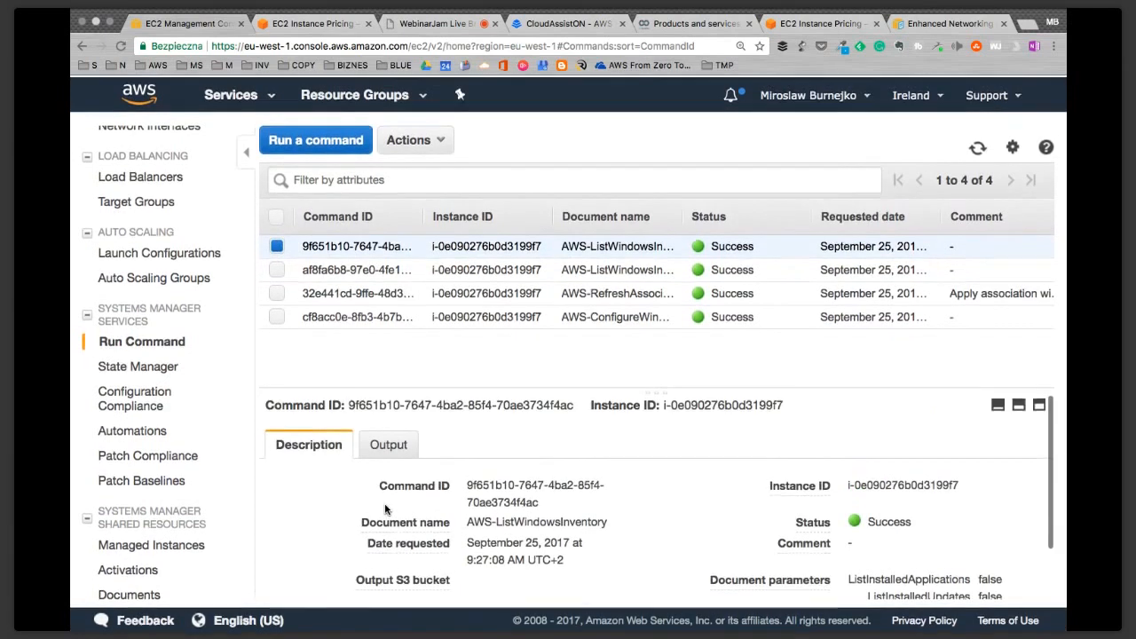
{"action": "left_click", "coordinate": [434, 142]}
{"action": "left_click", "coordinate": [335, 142]}
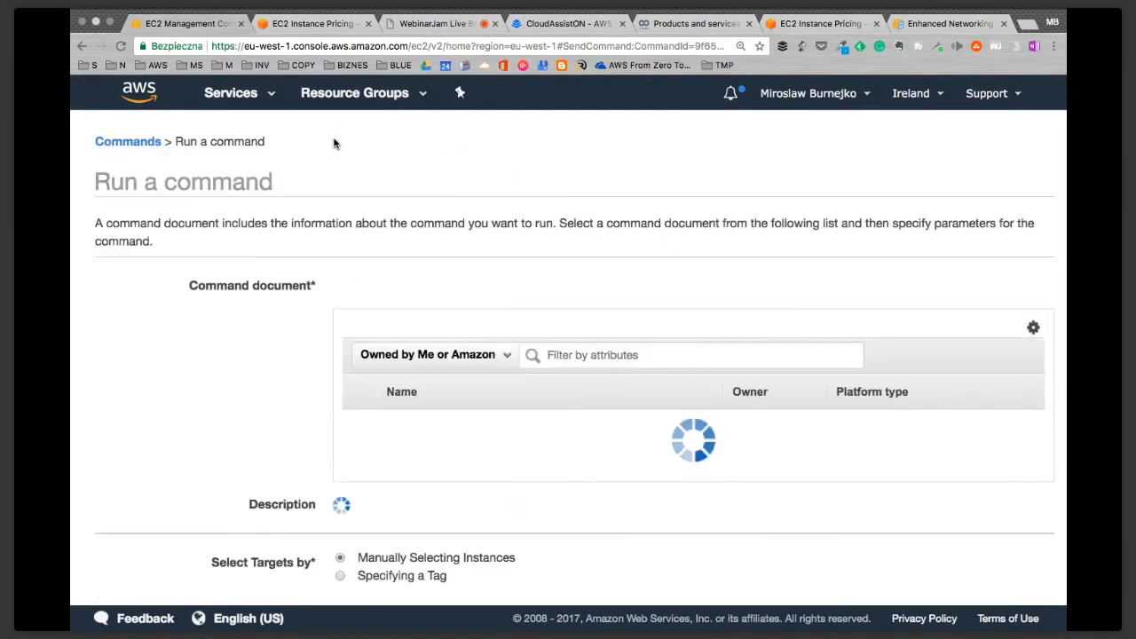
- Examine the list of available command documents and their supported platform types
{"action": "scroll", "coordinate": [251, 517], "scroll_direction": "down", "scroll_amount": 5}
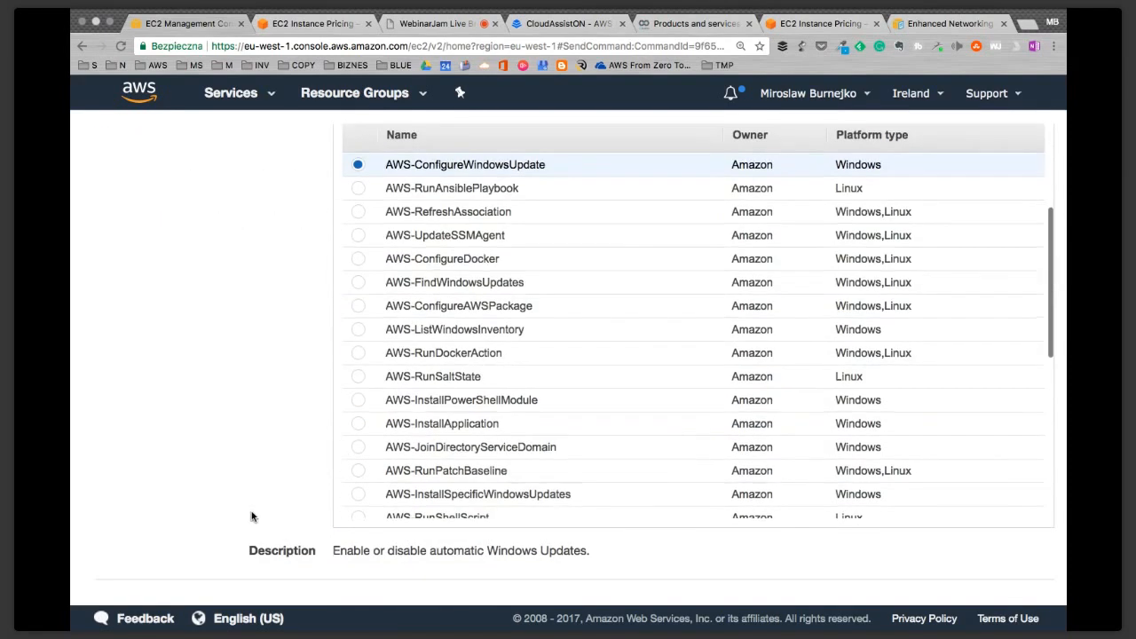
{"action": "scroll", "coordinate": [252, 517], "scroll_direction": "up", "scroll_amount": 3}
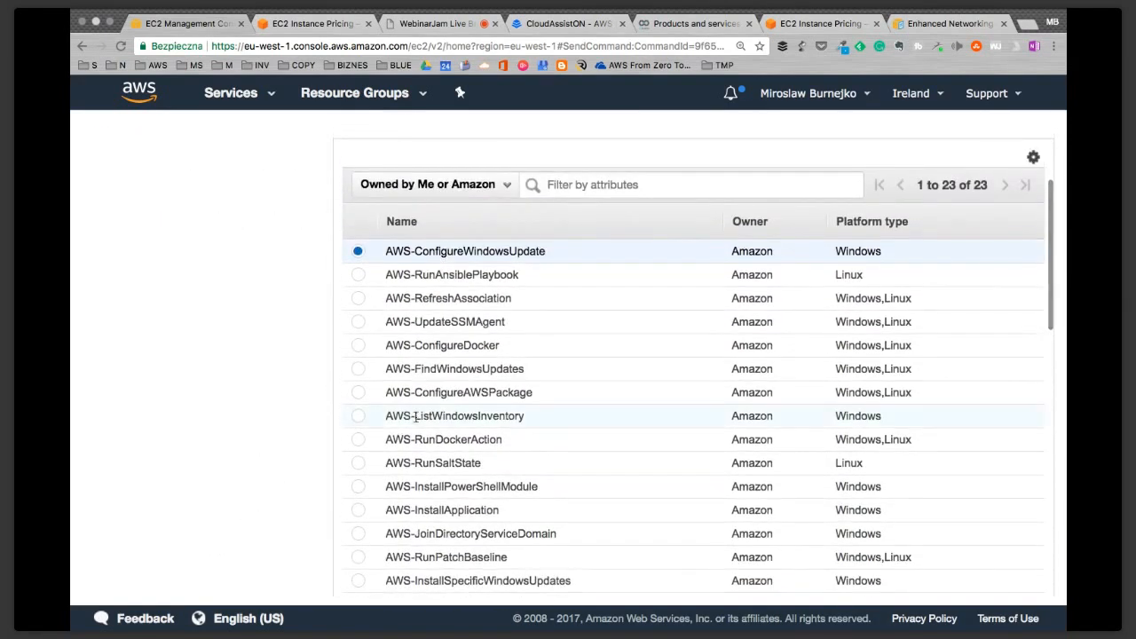
{"action": "scroll", "coordinate": [416, 418], "scroll_direction": "up", "scroll_amount": 1}
{"action": "scroll", "coordinate": [416, 418], "scroll_direction": "up", "scroll_amount": 2}
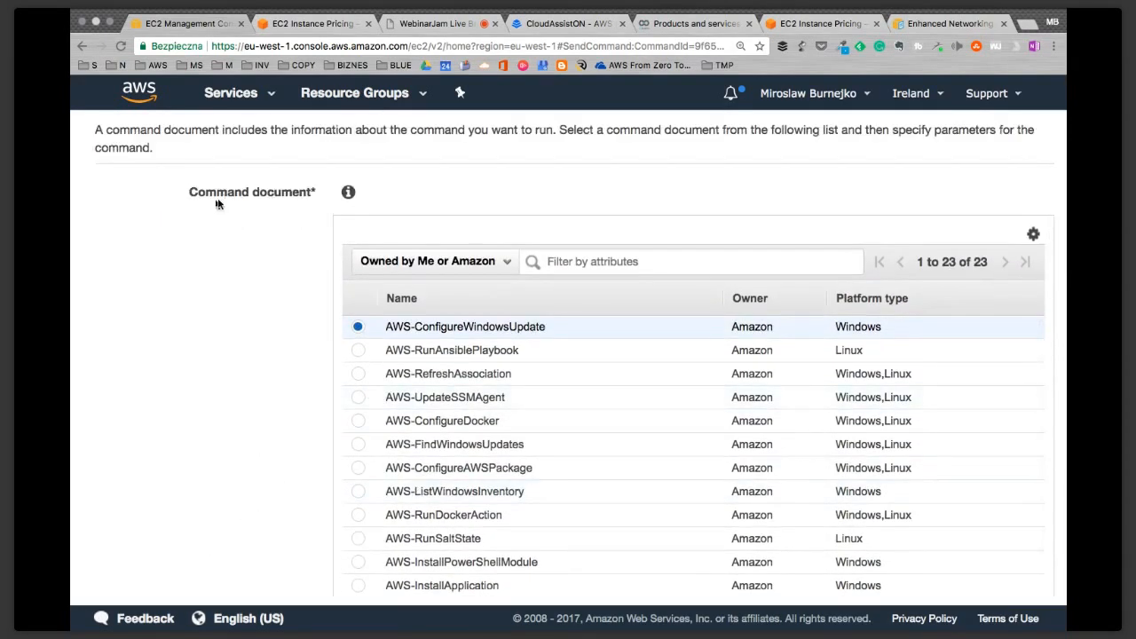
{"action": "triple_click", "coordinate": [284, 196]}
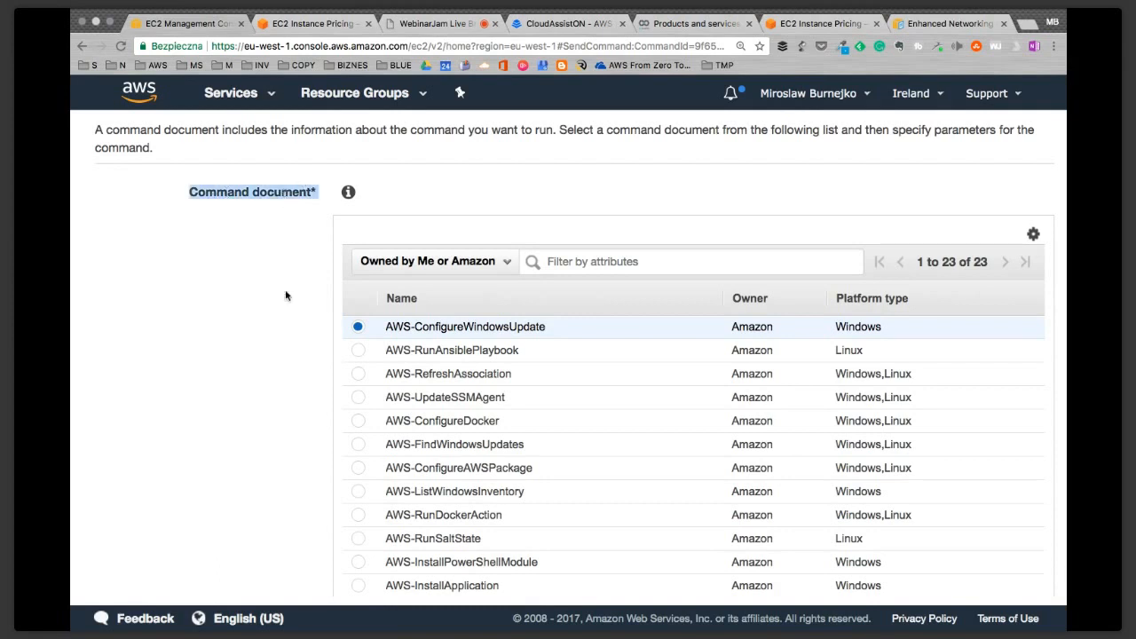
{"action": "scroll", "coordinate": [416, 472], "scroll_direction": "down", "scroll_amount": 3}
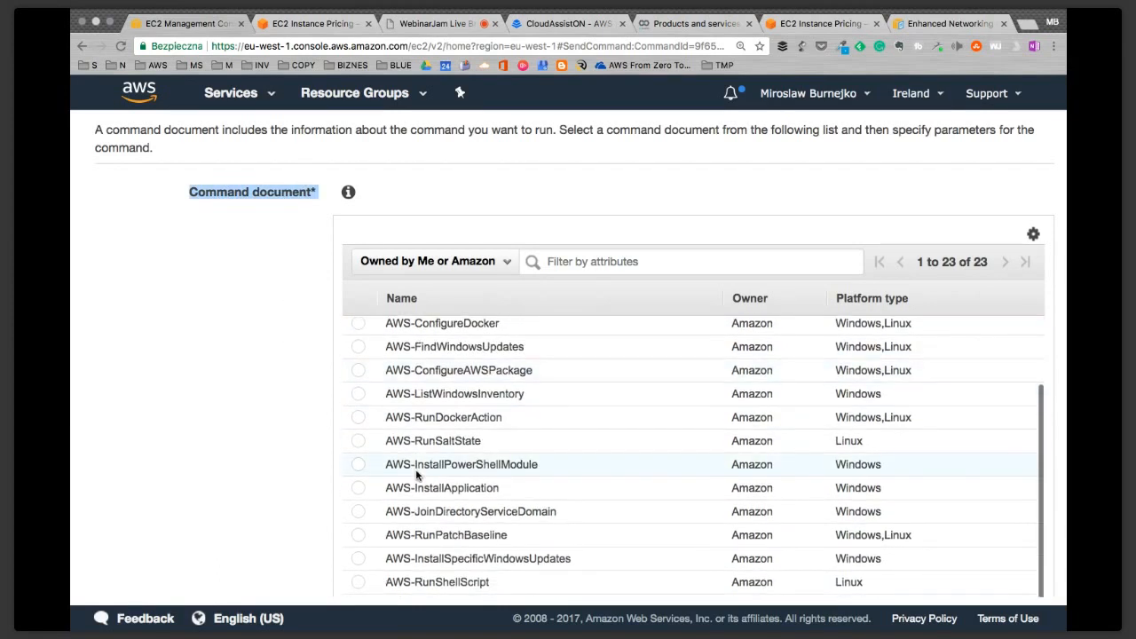
{"action": "scroll", "coordinate": [417, 475], "scroll_direction": "down", "scroll_amount": 6}
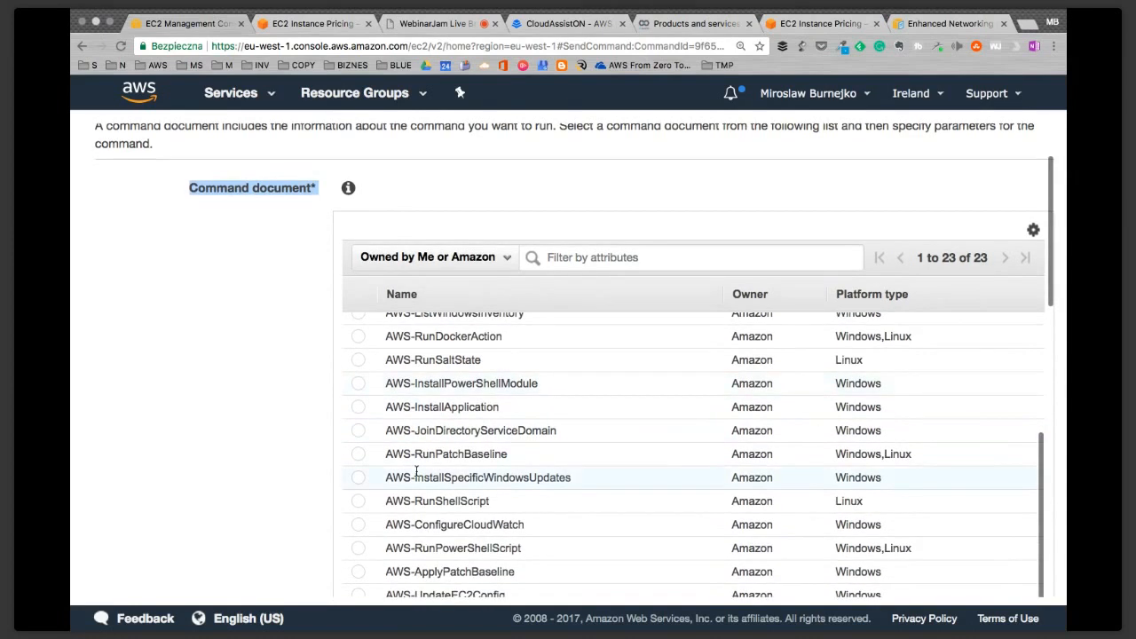
{"action": "scroll", "coordinate": [416, 472], "scroll_direction": "down", "scroll_amount": 1}
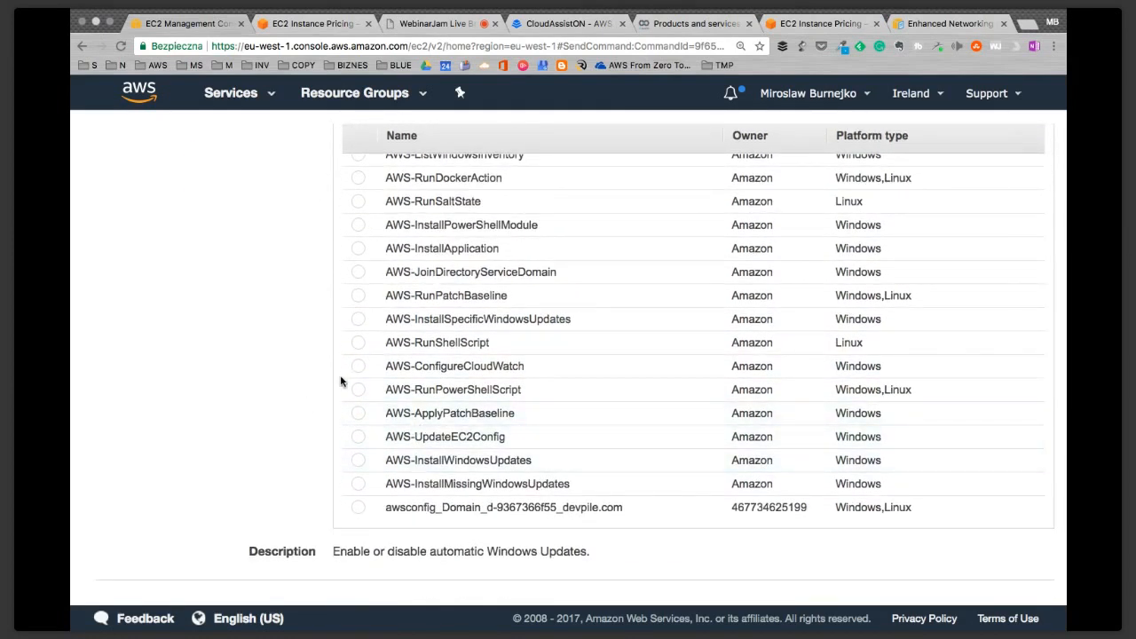
- Choose AWS-ListWindowsInventory as the command document
{"action": "scroll", "coordinate": [361, 378], "scroll_direction": "up", "scroll_amount": 3}
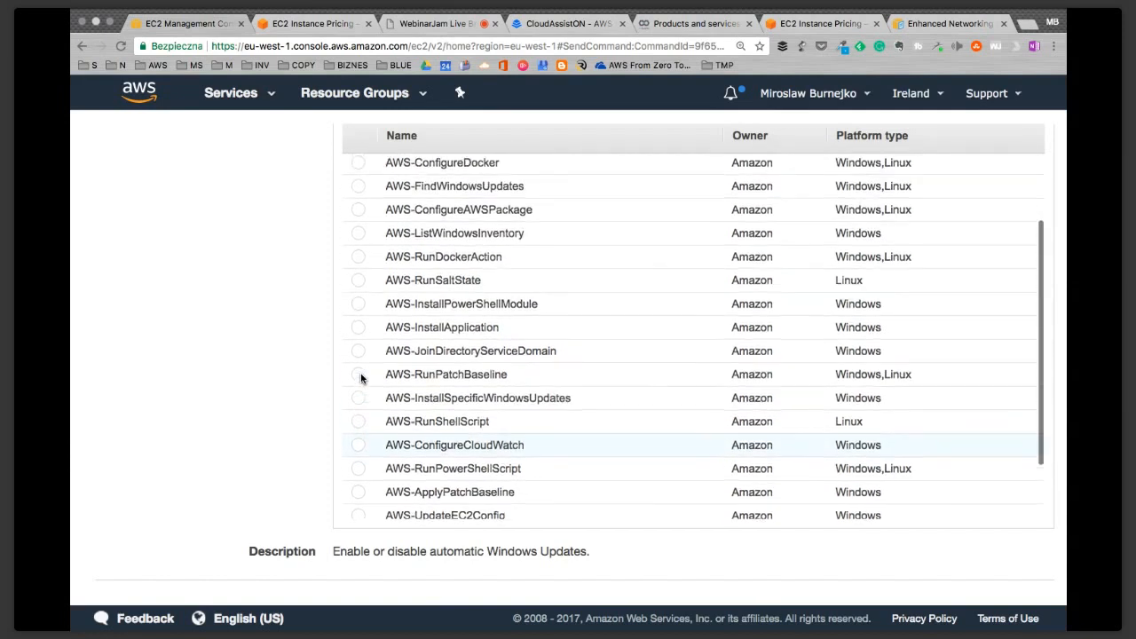
{"action": "scroll", "coordinate": [362, 379], "scroll_direction": "up", "scroll_amount": 3}
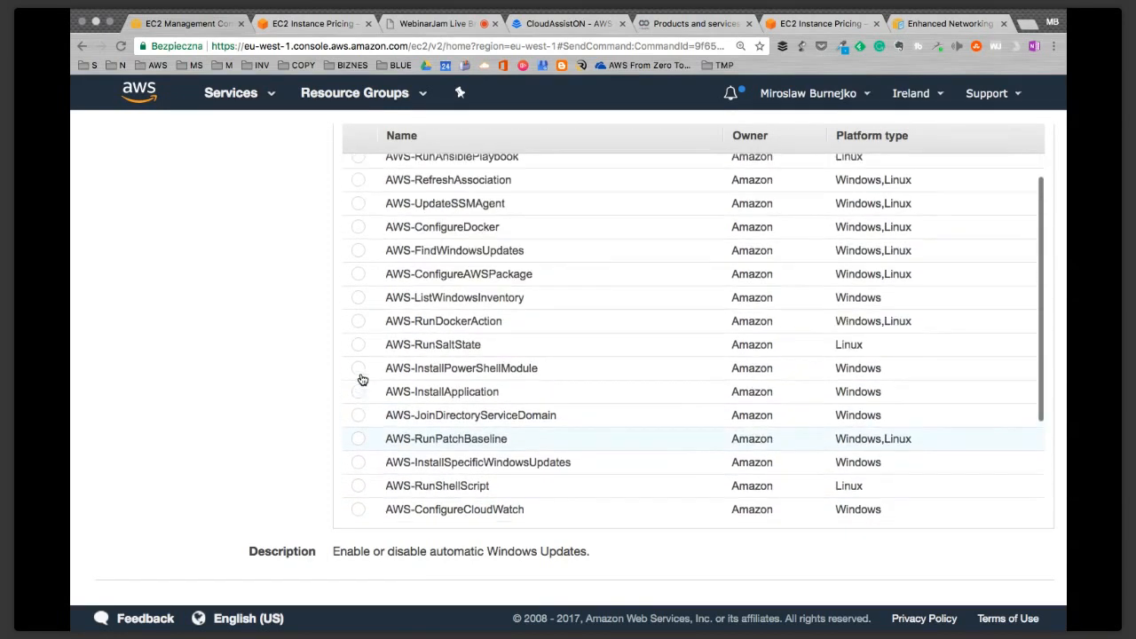
{"action": "scroll", "coordinate": [361, 379], "scroll_direction": "up", "scroll_amount": 2}
{"action": "left_click", "coordinate": [358, 338]}
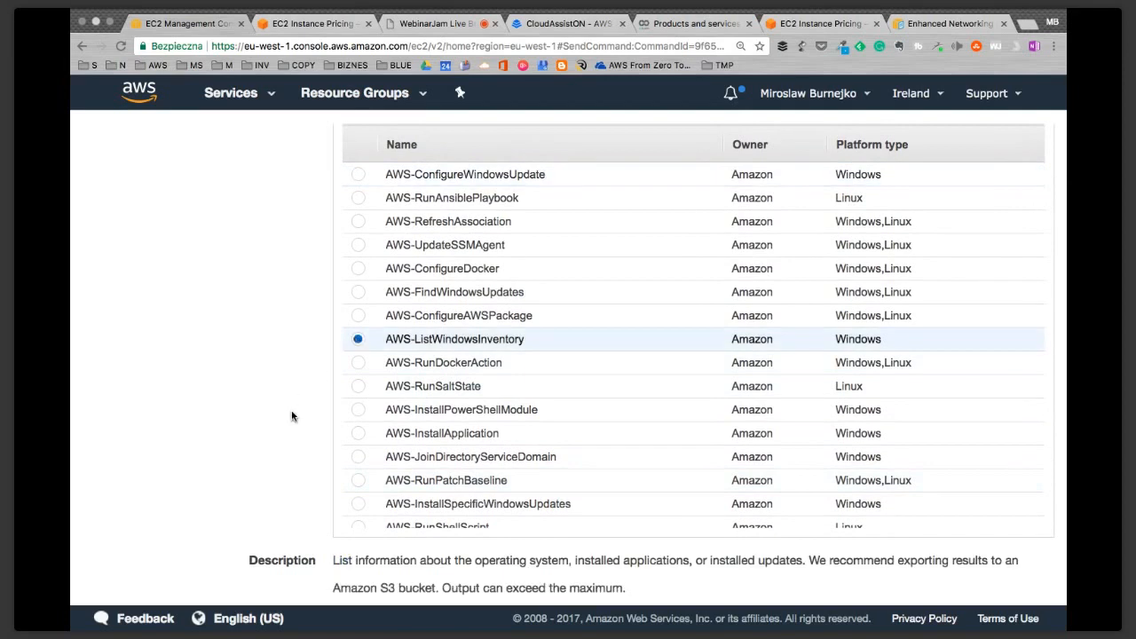
- Check the VM-SSM target instance, and set List Installed Applications and List Installed Updates to true
{"action": "scroll", "coordinate": [292, 416], "scroll_direction": "down", "scroll_amount": 5}
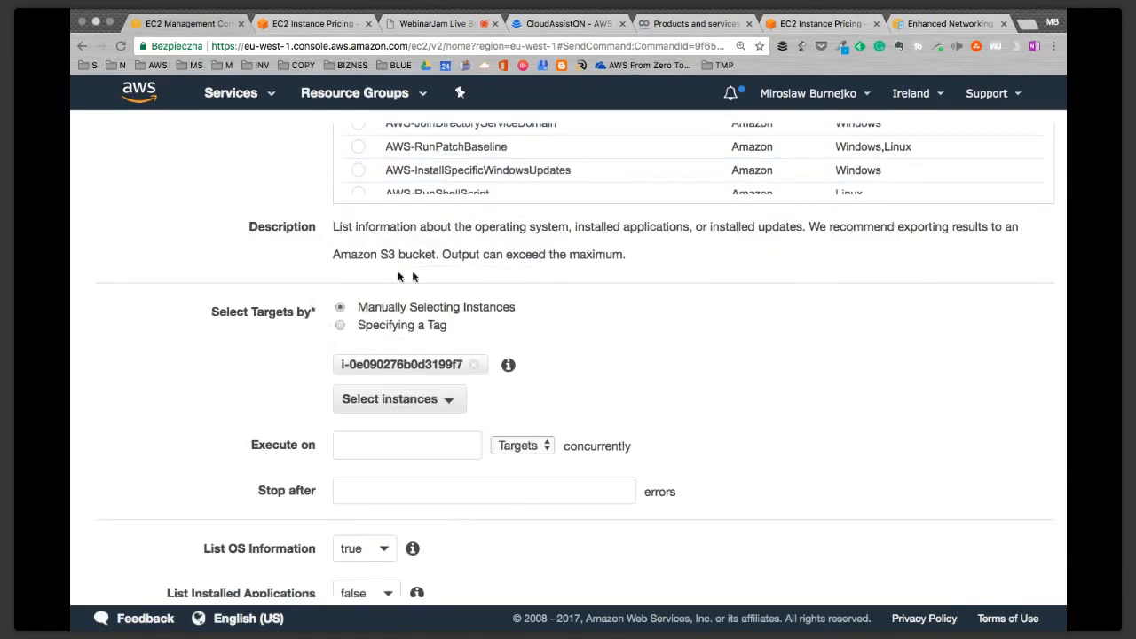
{"action": "left_click", "coordinate": [420, 400]}
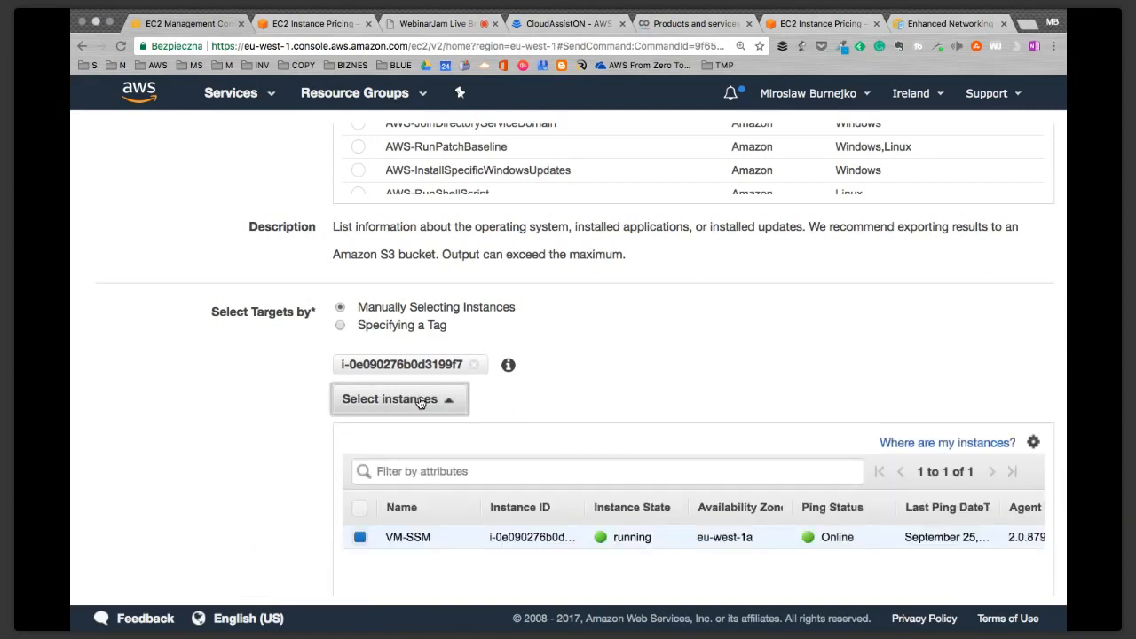
{"action": "left_click", "coordinate": [420, 400]}
{"action": "scroll", "coordinate": [199, 502], "scroll_direction": "down", "scroll_amount": 3}
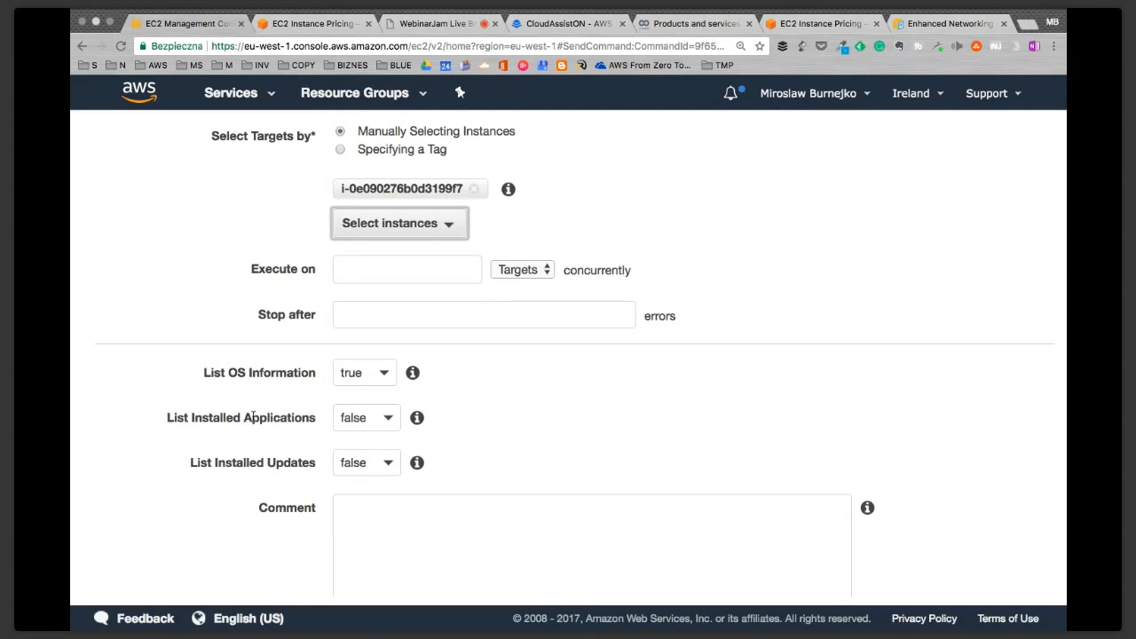
{"action": "left_click", "coordinate": [376, 423]}
{"action": "left_click", "coordinate": [364, 480]}
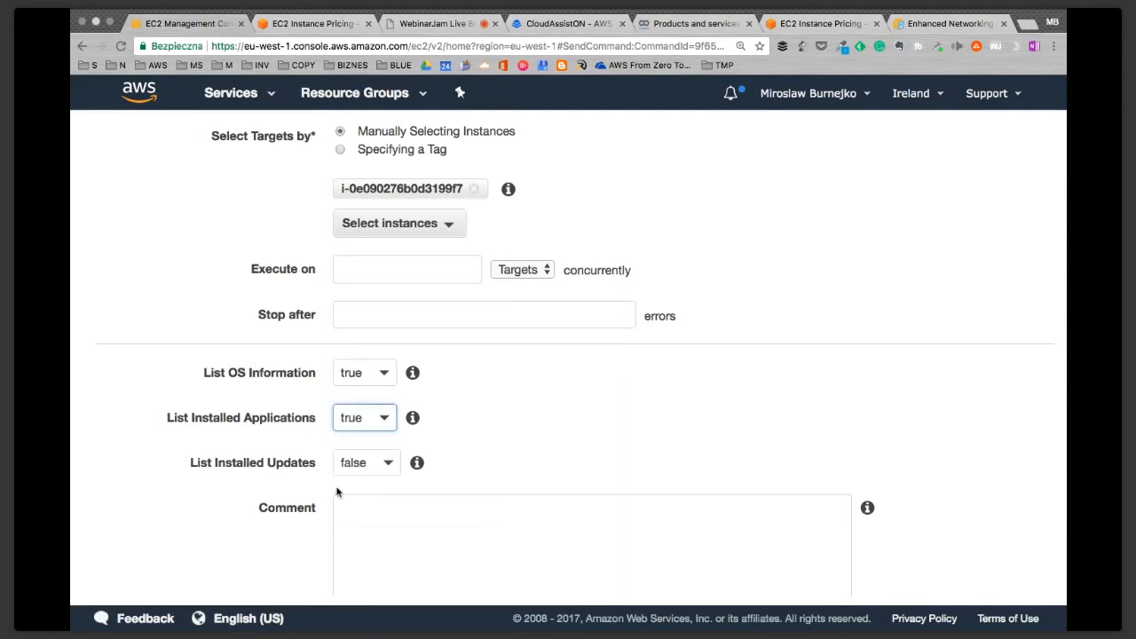
{"action": "left_click", "coordinate": [385, 463]}
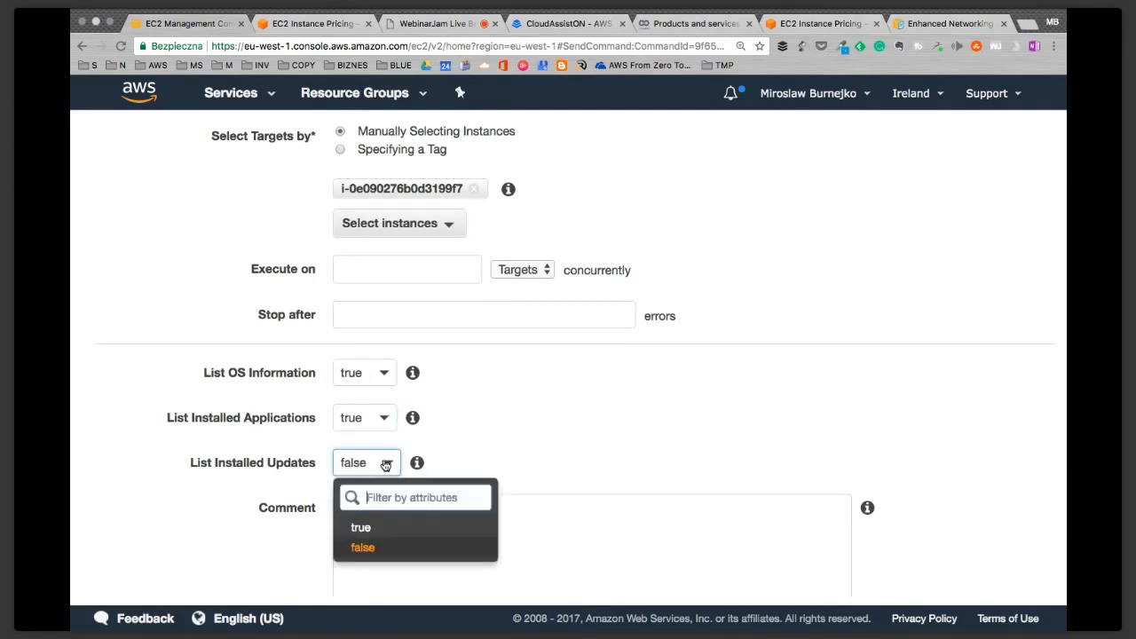
{"action": "left_click", "coordinate": [357, 528]}
- Run the Windows inventory command and return to the command list to view its result
{"action": "scroll", "coordinate": [253, 563], "scroll_direction": "down", "scroll_amount": 5}
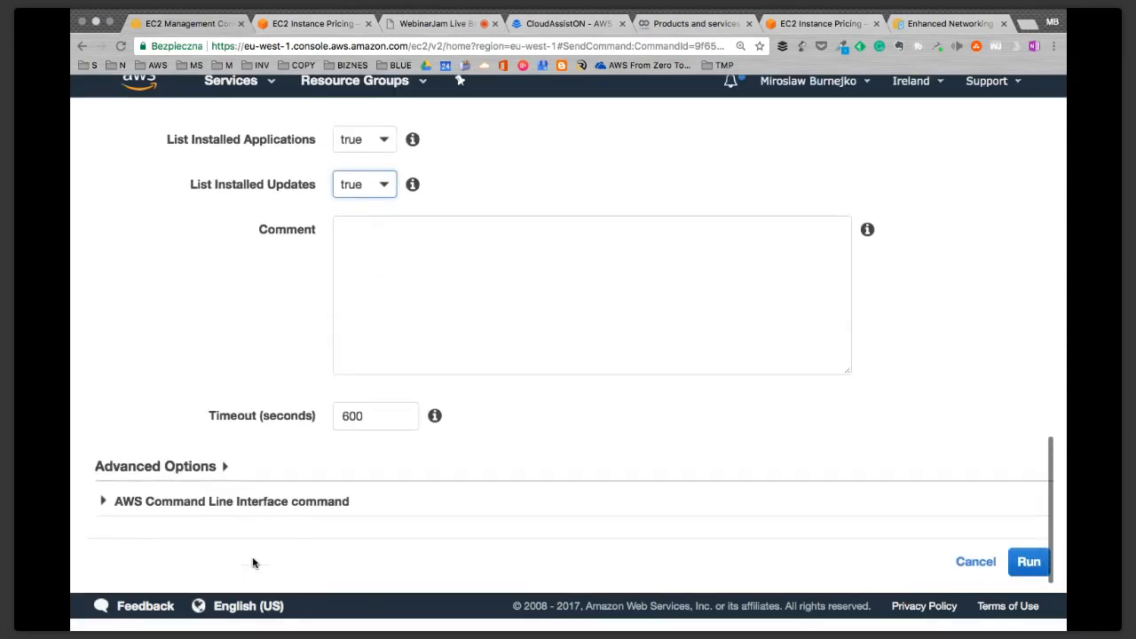
{"action": "left_click", "coordinate": [1028, 574]}
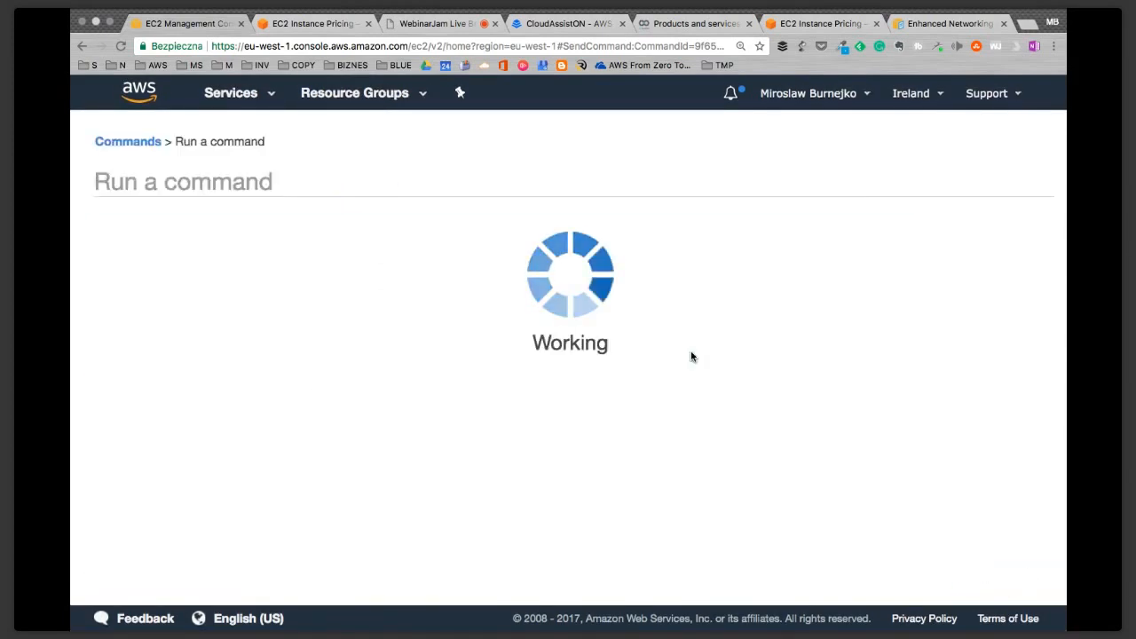
{"action": "left_click", "coordinate": [865, 399]}
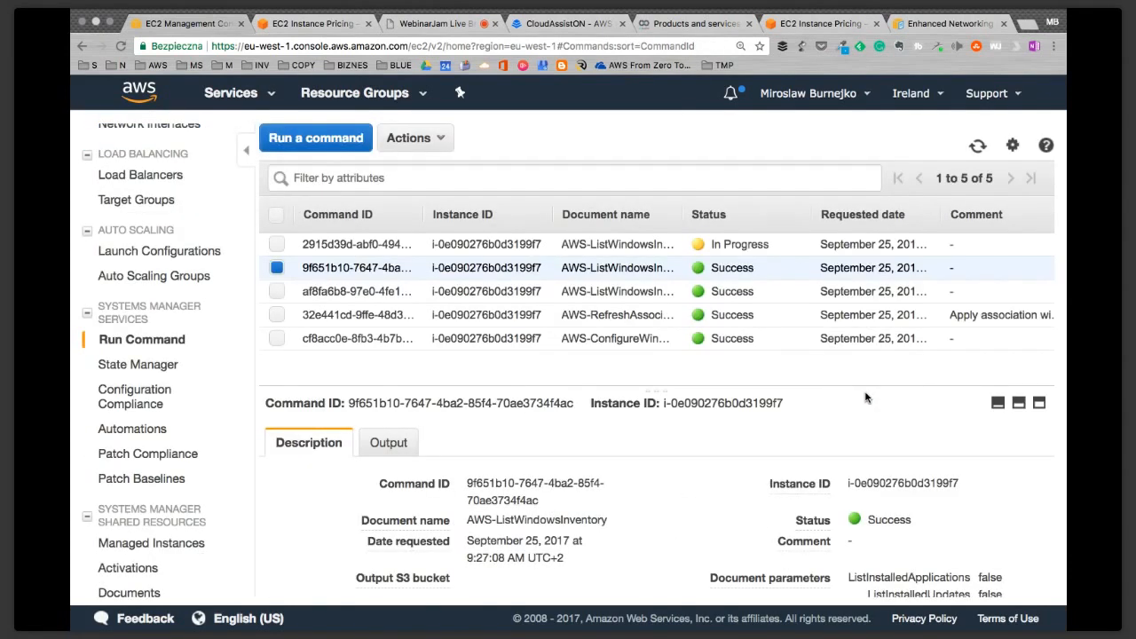
- Select the newly issued AWS-ListWindowsInventory command and examine its description and document parameters
{"action": "left_click", "coordinate": [582, 244]}
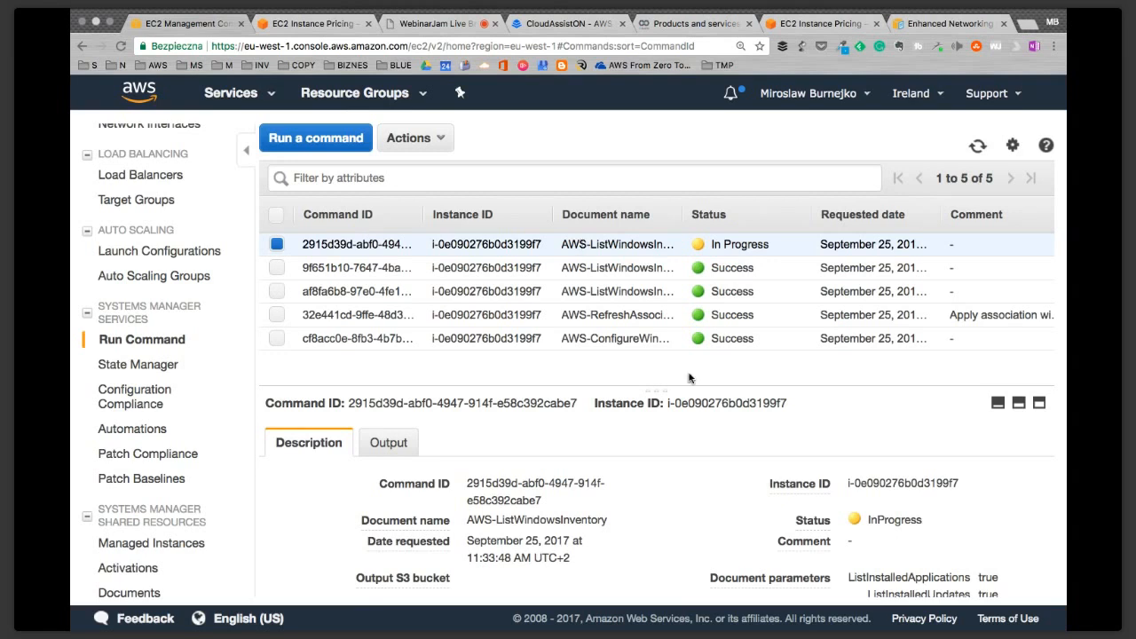
{"action": "scroll", "coordinate": [666, 511], "scroll_direction": "down", "scroll_amount": 1}
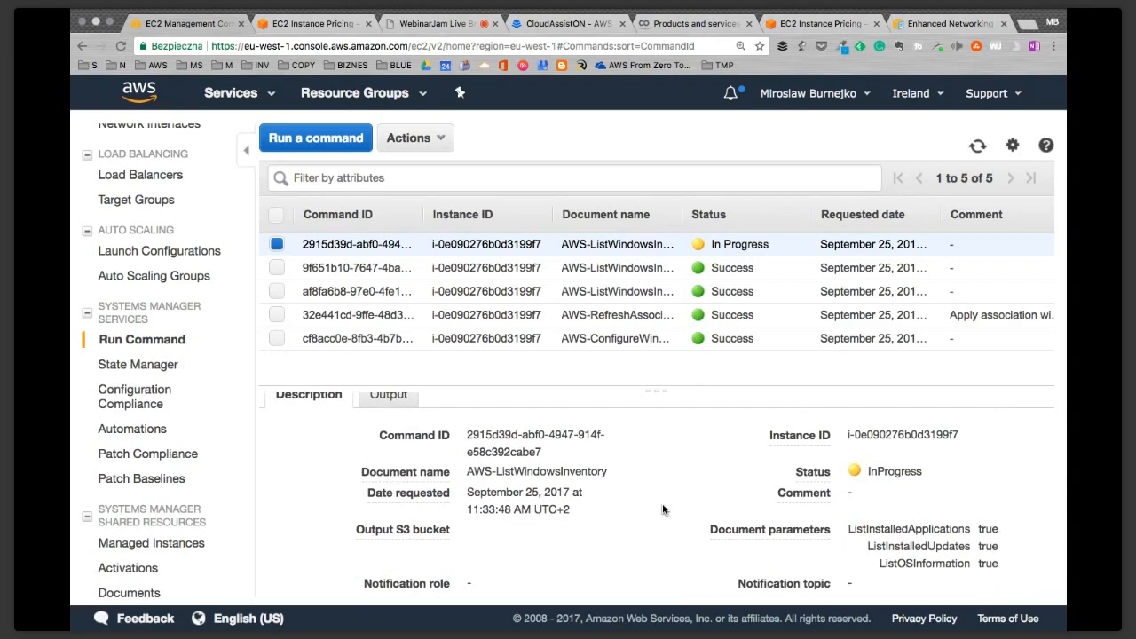
{"action": "scroll", "coordinate": [662, 509], "scroll_direction": "up", "scroll_amount": 1}
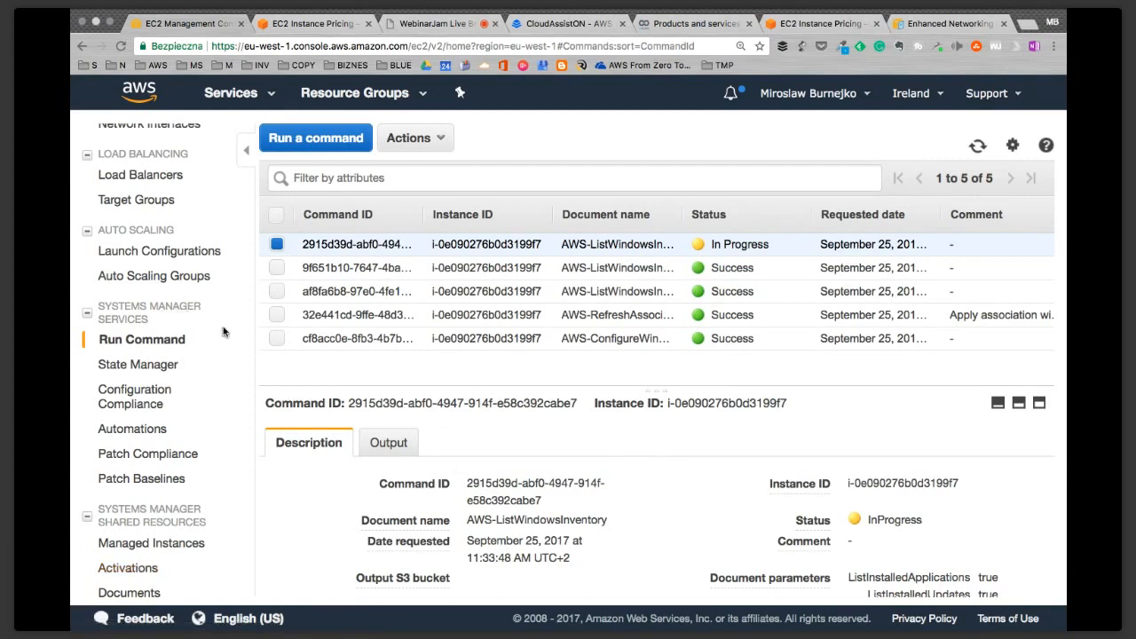
- Refresh the command list and review the new command's output, including the OS details and installed applications
{"action": "left_click", "coordinate": [978, 146]}
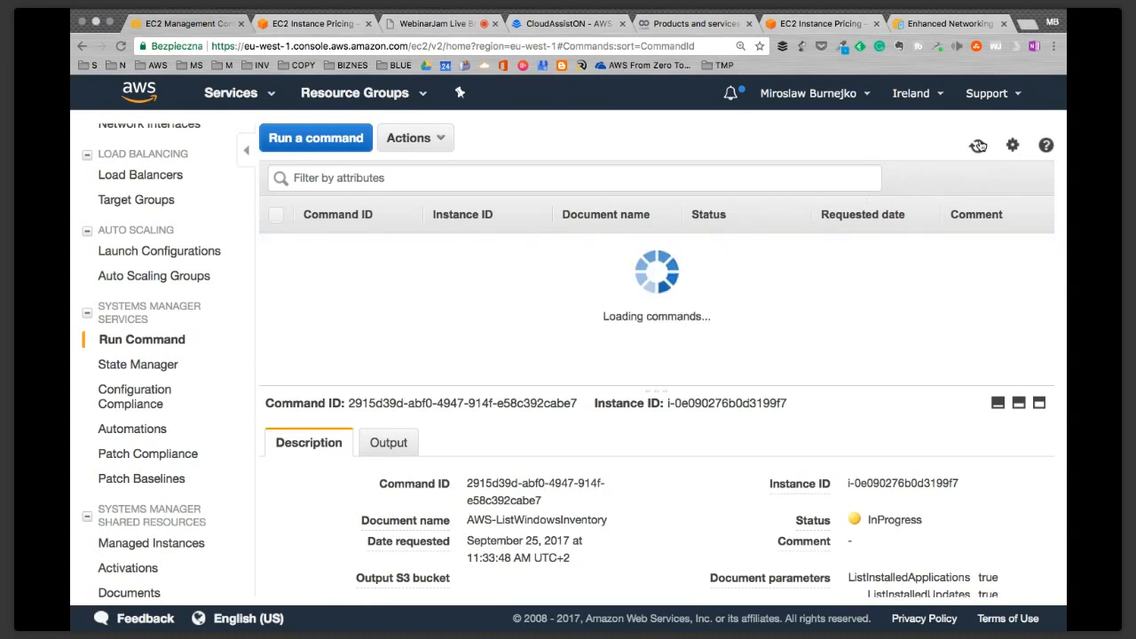
{"action": "left_click", "coordinate": [395, 445]}
{"action": "scroll", "coordinate": [755, 489], "scroll_direction": "down", "scroll_amount": 1}
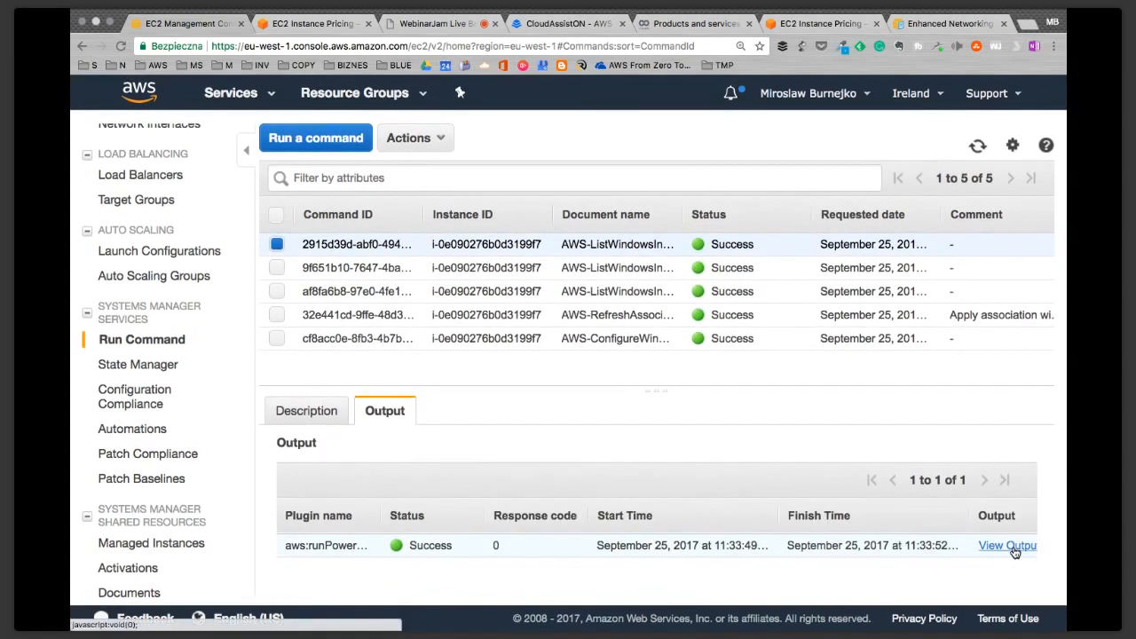
{"action": "left_click", "coordinate": [1013, 547]}
{"action": "scroll", "coordinate": [667, 418], "scroll_direction": "down", "scroll_amount": 6}
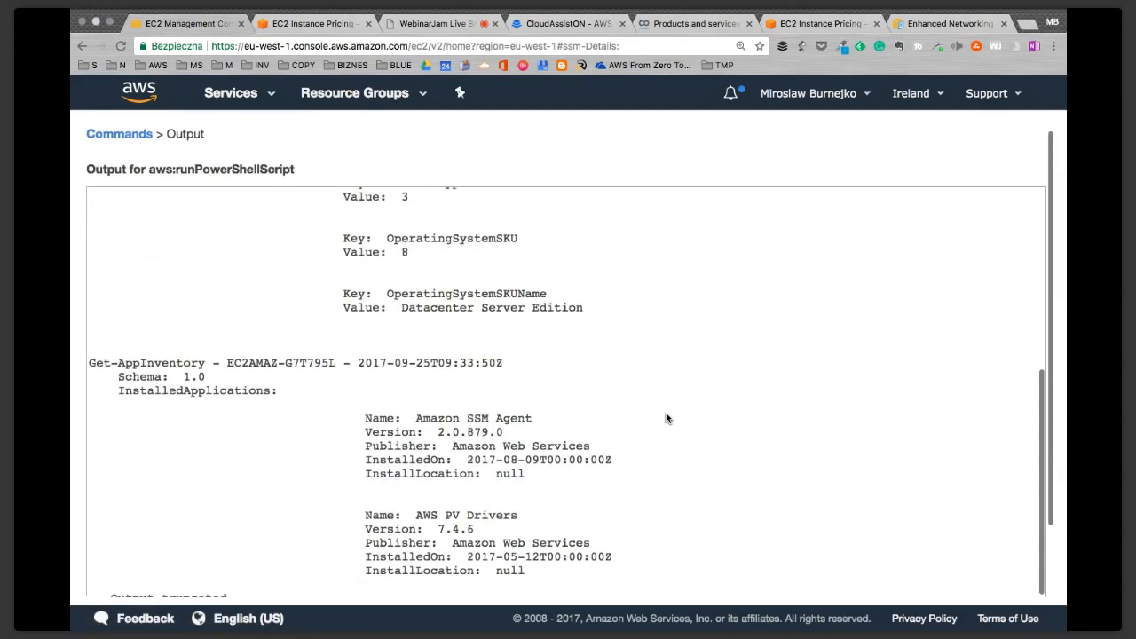
{"action": "scroll", "coordinate": [667, 418], "scroll_direction": "up", "scroll_amount": 10}
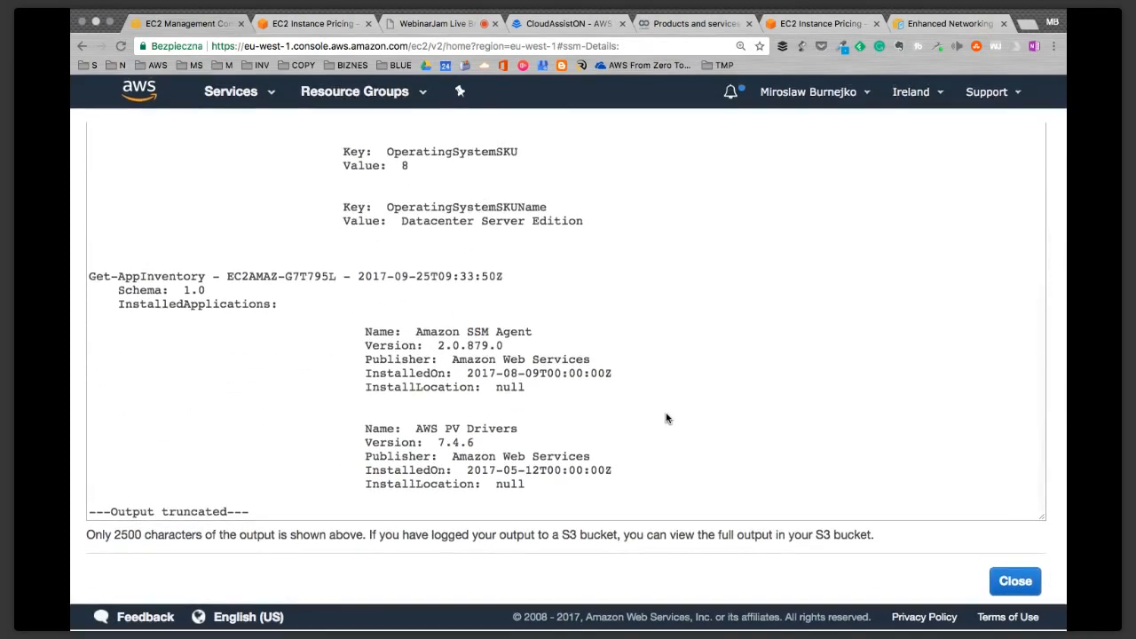
{"action": "scroll", "coordinate": [667, 418], "scroll_direction": "down", "scroll_amount": 10}
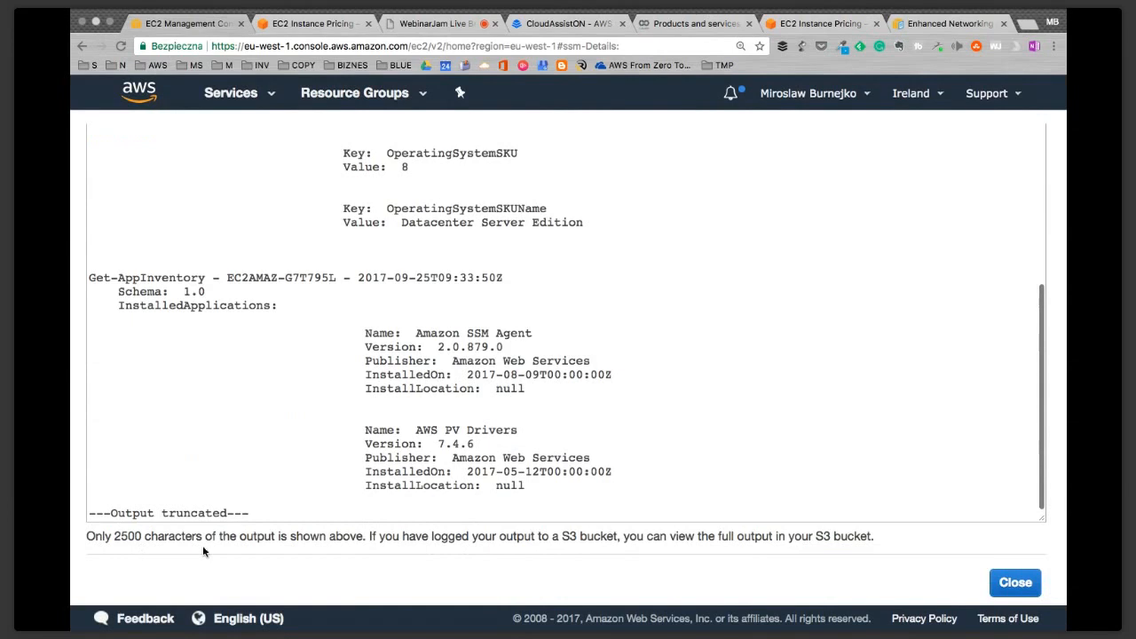
- Reread the inventory output, covering the 2500-character limit note, OS properties and Amazon SSM Agent entry, and close the output view
{"action": "triple_click", "coordinate": [574, 536]}
{"action": "scroll", "coordinate": [720, 360], "scroll_direction": "up", "scroll_amount": 10}
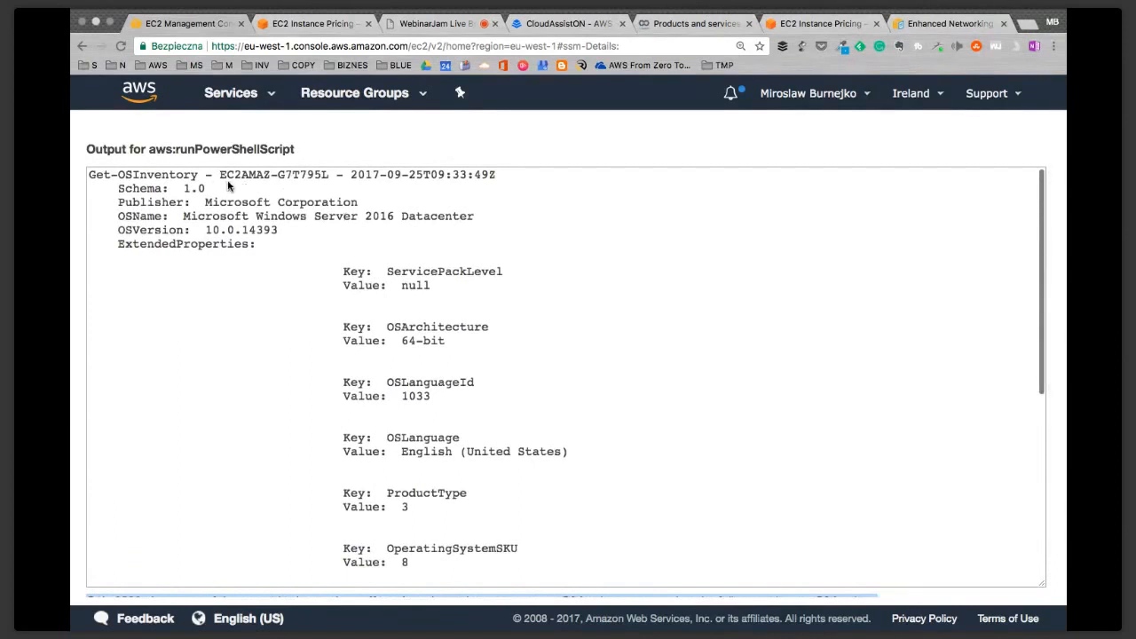
{"action": "scroll", "coordinate": [340, 318], "scroll_direction": "down", "scroll_amount": 3}
{"action": "scroll", "coordinate": [340, 317], "scroll_direction": "up", "scroll_amount": 3}
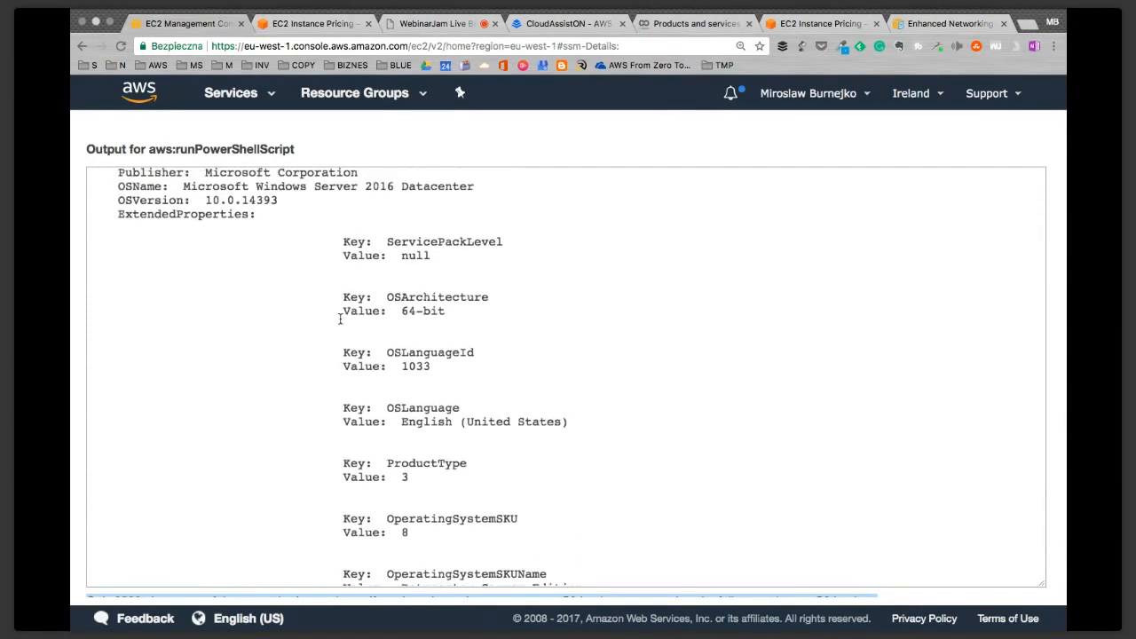
{"action": "scroll", "coordinate": [340, 318], "scroll_direction": "down", "scroll_amount": 5}
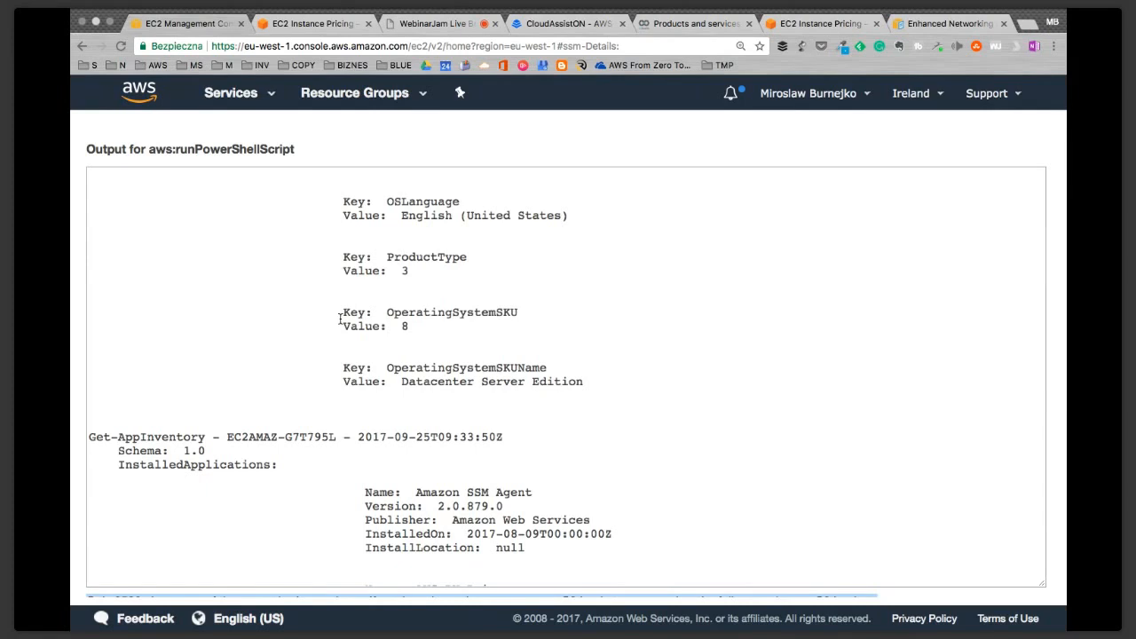
{"action": "scroll", "coordinate": [340, 318], "scroll_direction": "down", "scroll_amount": 2}
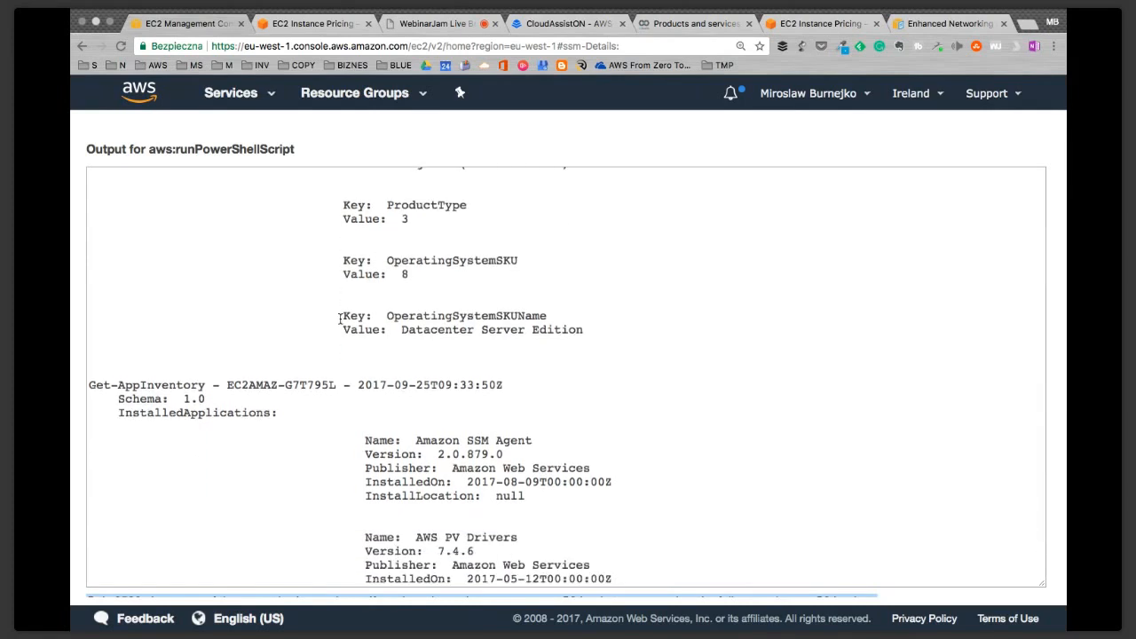
{"action": "scroll", "coordinate": [340, 320], "scroll_direction": "down", "scroll_amount": 5}
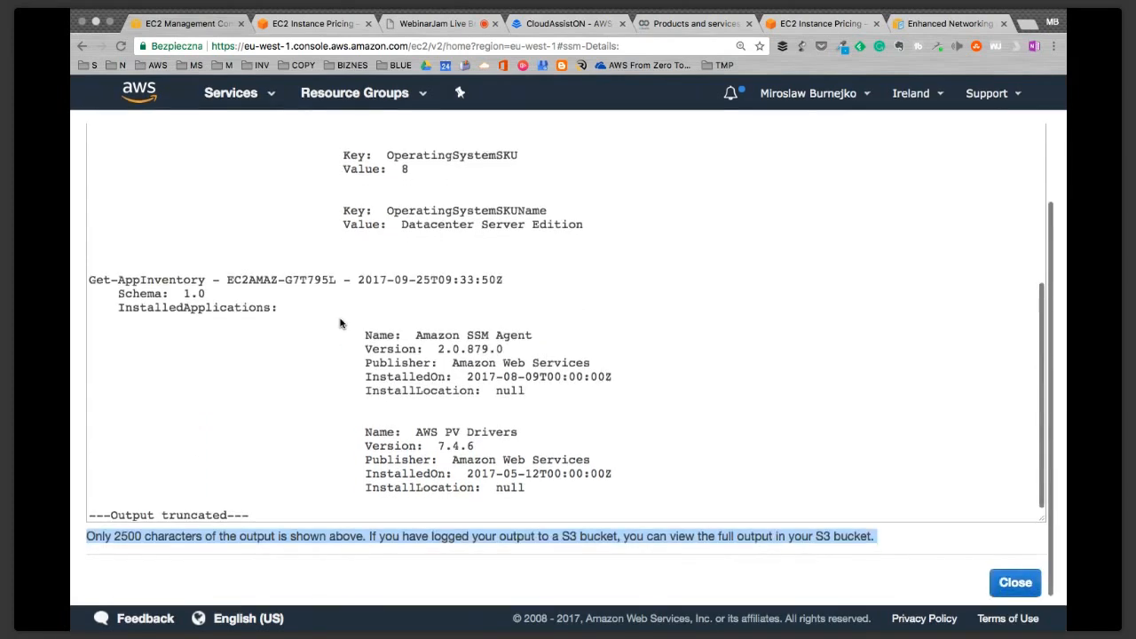
{"action": "triple_click", "coordinate": [431, 347]}
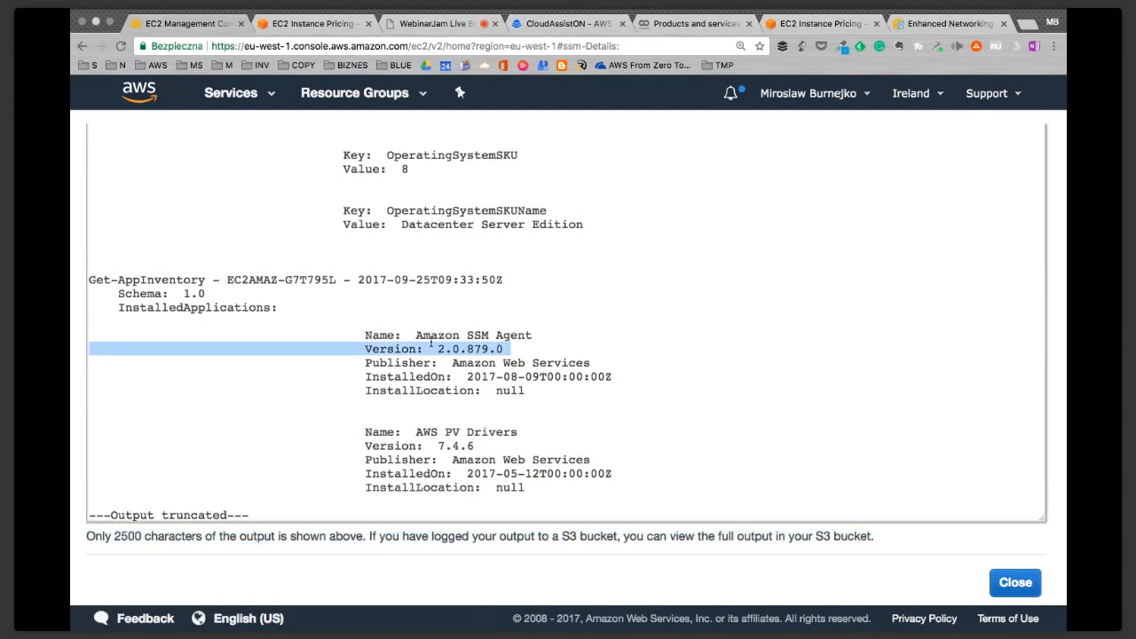
{"action": "left_click", "coordinate": [1015, 584]}
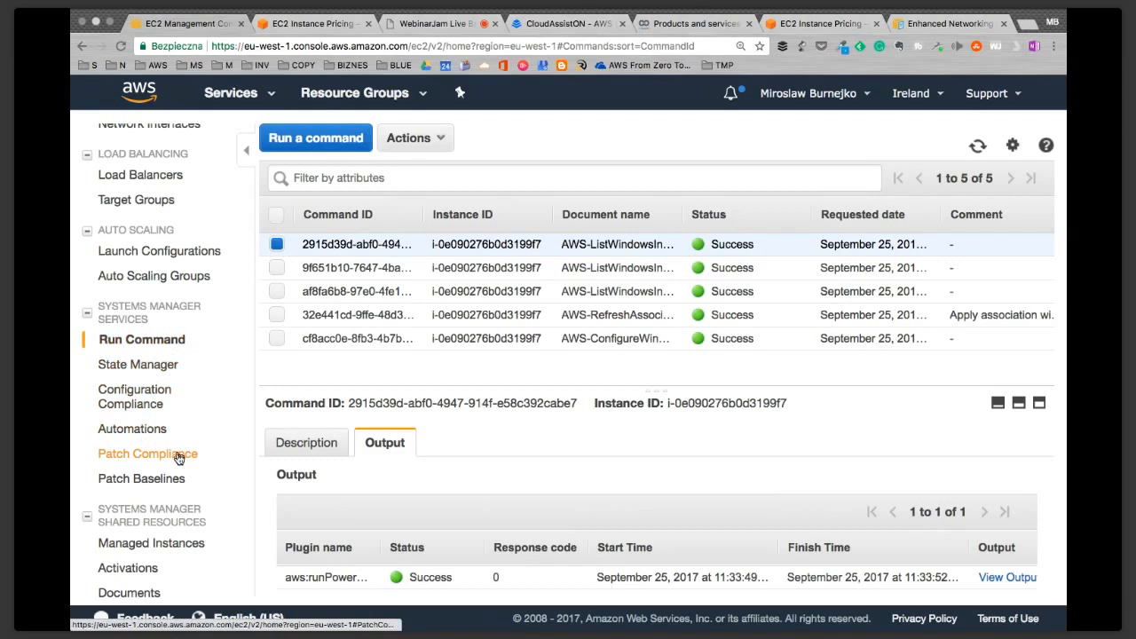
- Look at the State Manager associations, and open the AWS-ConfigureCloudWatch document to examine its description and parameters
{"action": "left_click", "coordinate": [165, 374]}
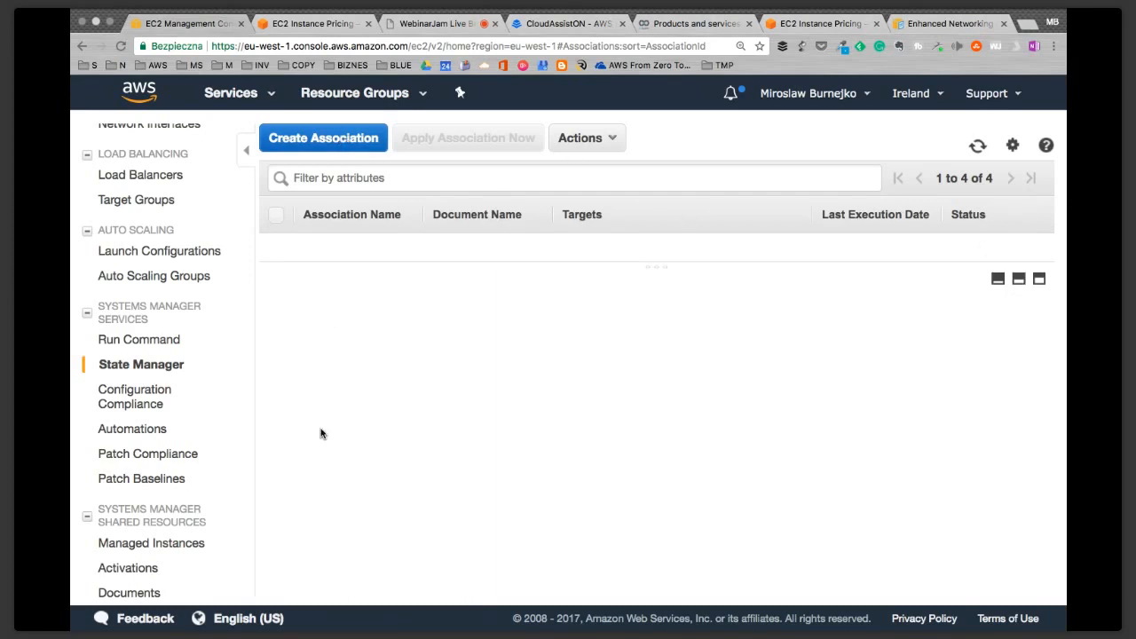
{"action": "scroll", "coordinate": [174, 494], "scroll_direction": "down", "scroll_amount": 3}
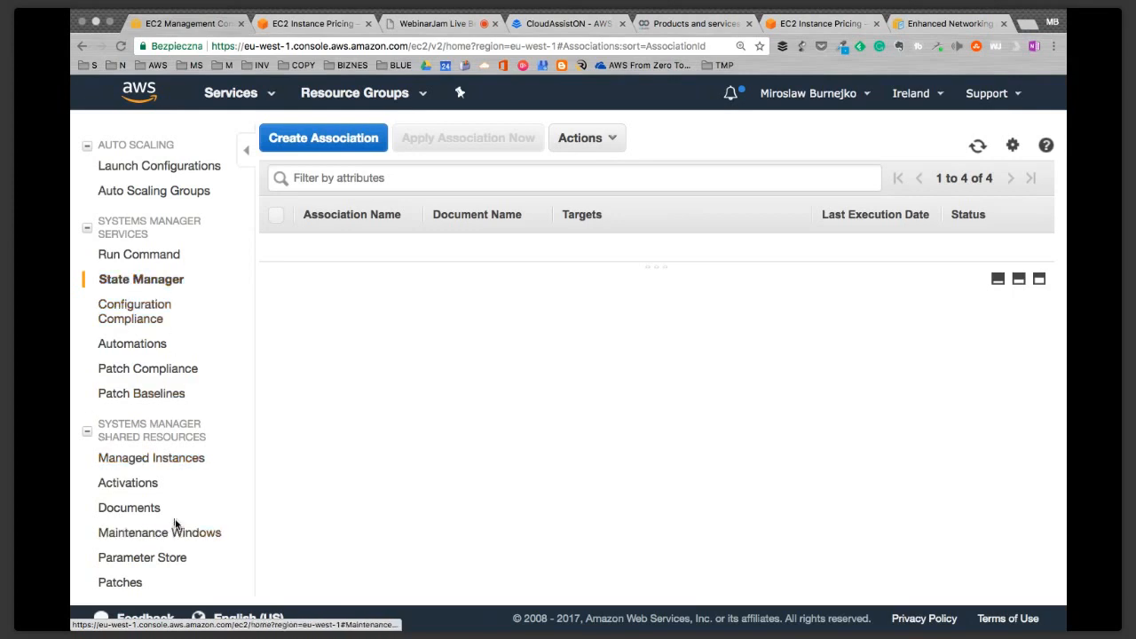
{"action": "left_click", "coordinate": [130, 507]}
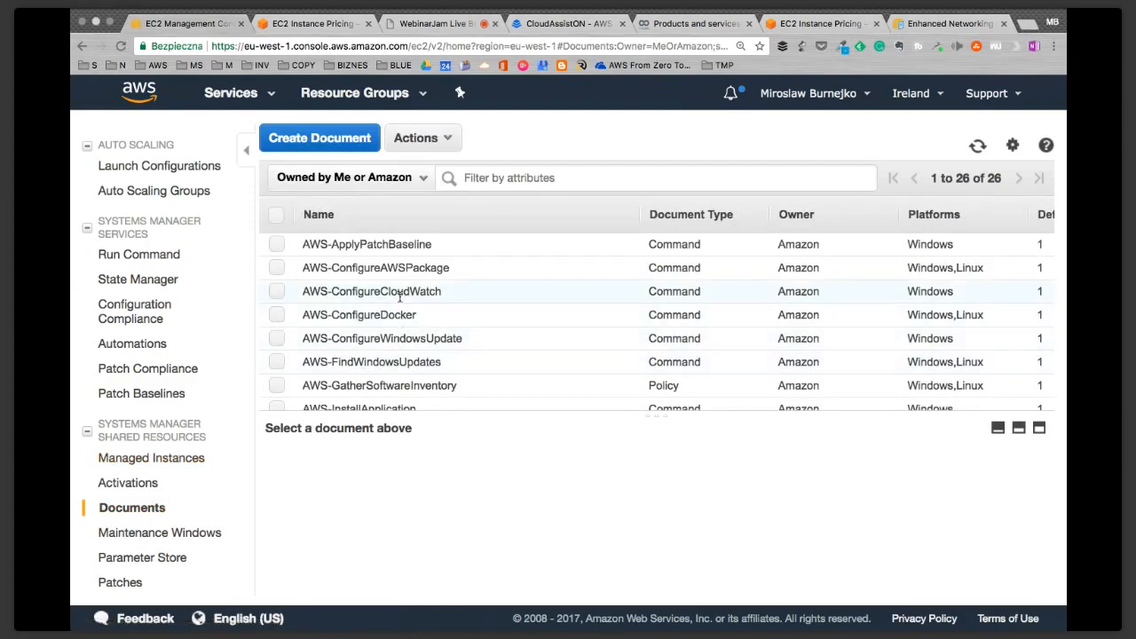
{"action": "left_click", "coordinate": [399, 298]}
{"action": "scroll", "coordinate": [448, 520], "scroll_direction": "down", "scroll_amount": 2}
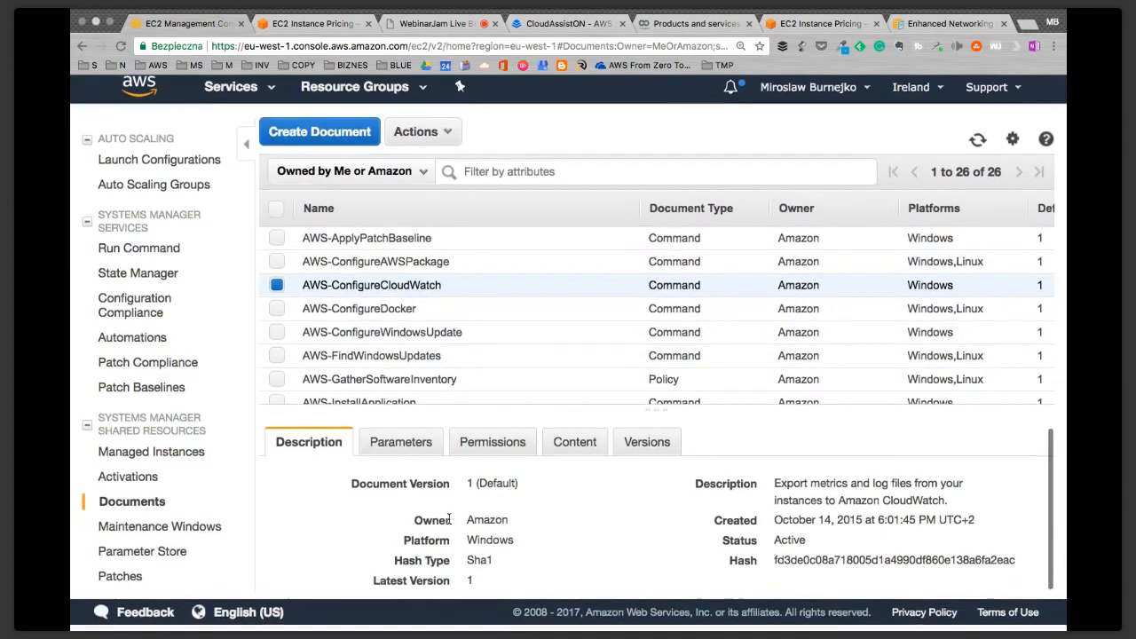
{"action": "left_click", "coordinate": [400, 443]}
{"action": "scroll", "coordinate": [471, 542], "scroll_direction": "down", "scroll_amount": 3}
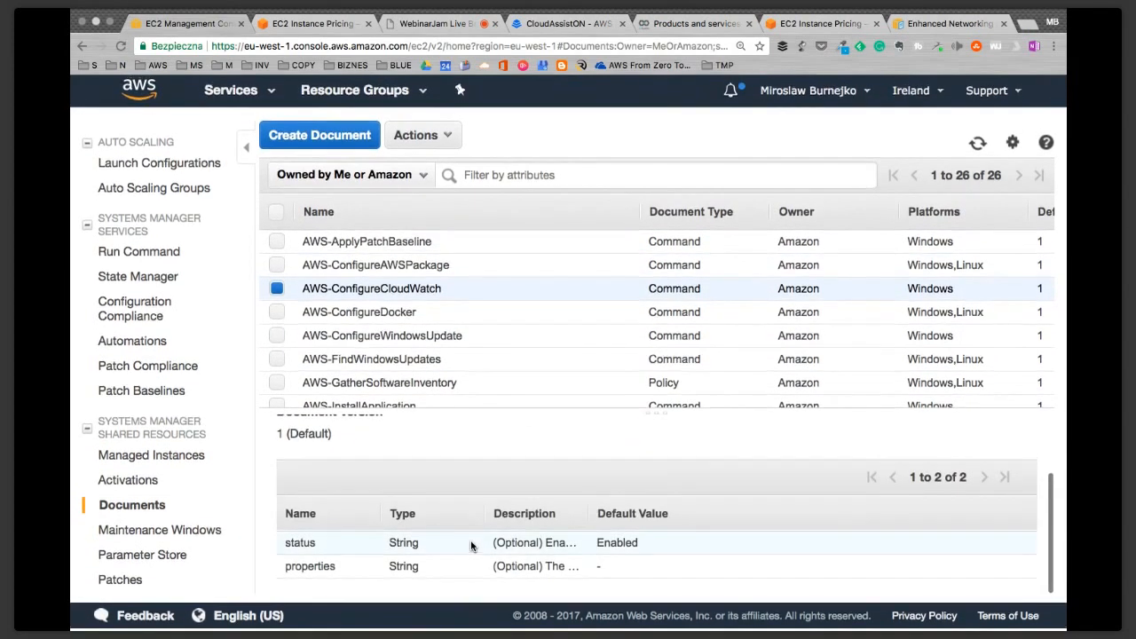
{"action": "scroll", "coordinate": [435, 541], "scroll_direction": "up", "scroll_amount": 3}
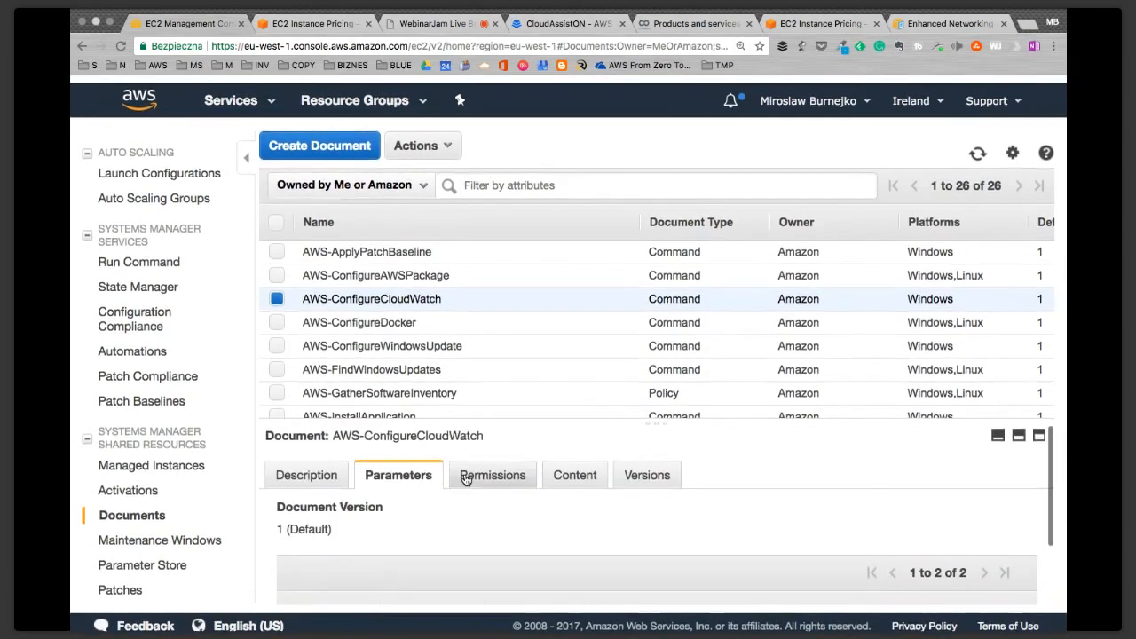
- Examine the permissions, JSON content and versions of the AWS-ConfigureCloudWatch document
{"action": "left_click", "coordinate": [503, 468]}
{"action": "left_click", "coordinate": [572, 470]}
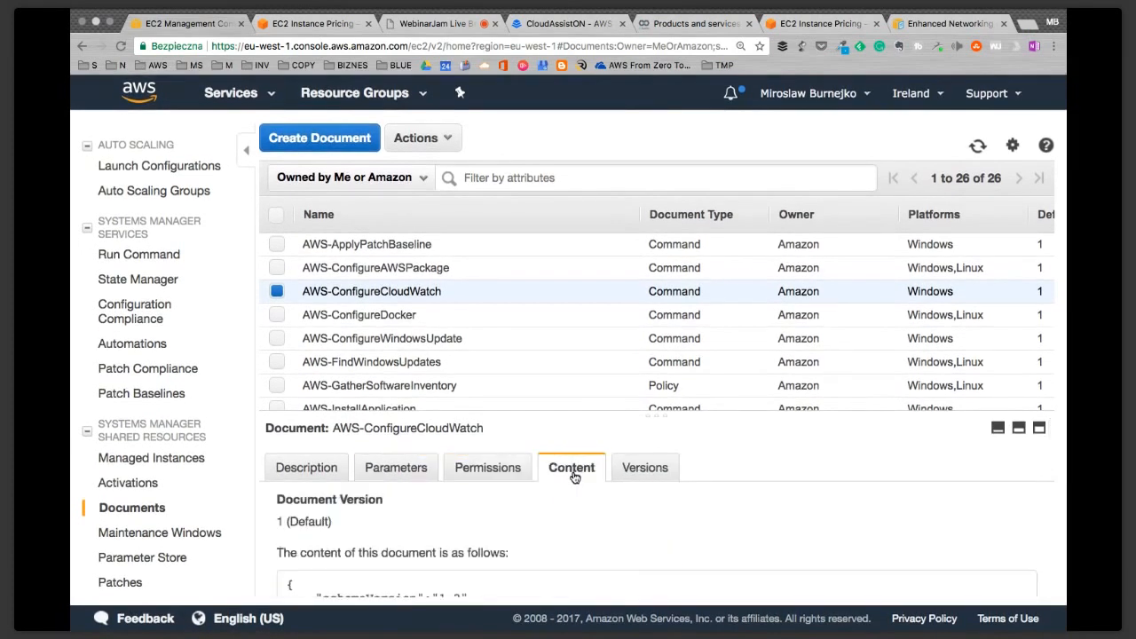
{"action": "scroll", "coordinate": [548, 534], "scroll_direction": "down", "scroll_amount": 3}
{"action": "scroll", "coordinate": [548, 534], "scroll_direction": "down", "scroll_amount": 10}
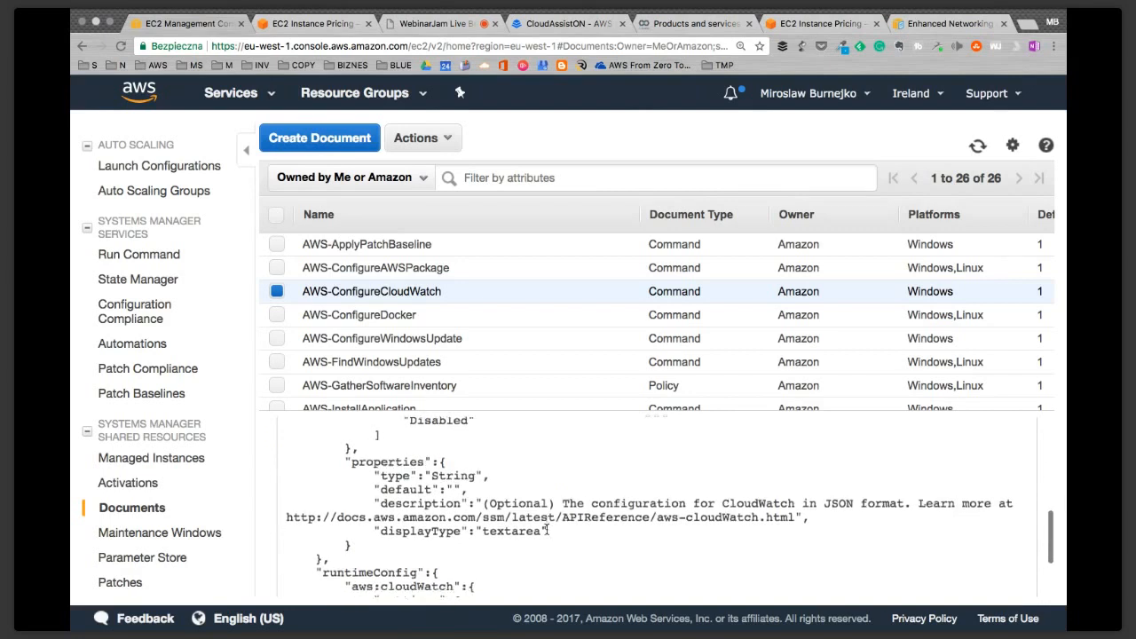
{"action": "scroll", "coordinate": [548, 534], "scroll_direction": "up", "scroll_amount": 12}
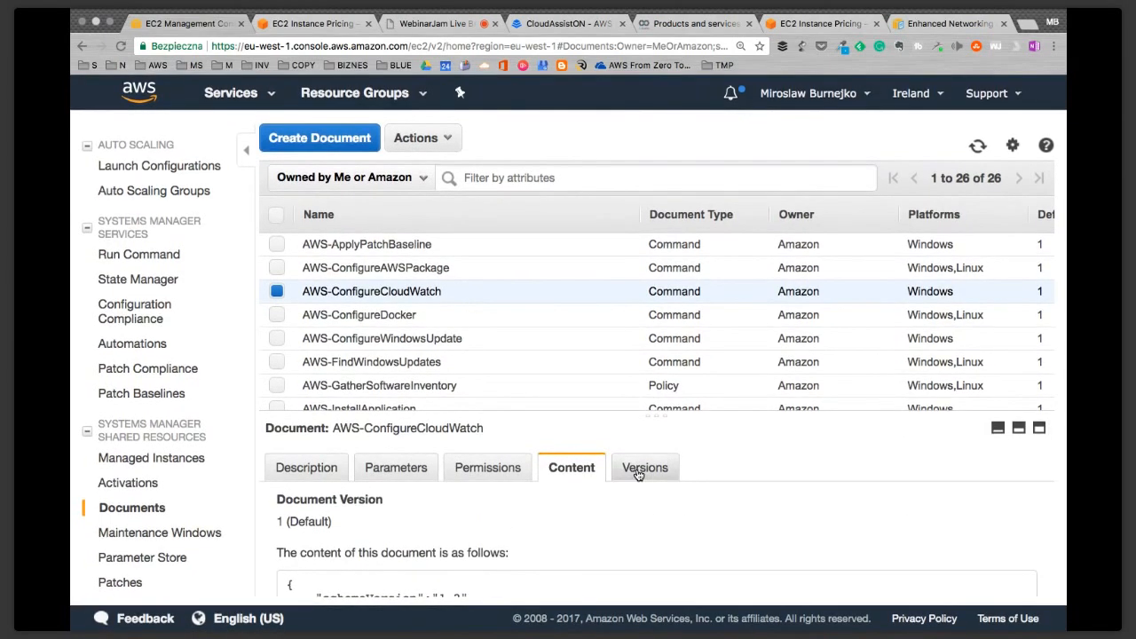
{"action": "left_click", "coordinate": [645, 468]}
{"action": "scroll", "coordinate": [639, 475], "scroll_direction": "down", "scroll_amount": 1}
{"action": "scroll", "coordinate": [638, 475], "scroll_direction": "down", "scroll_amount": 1}
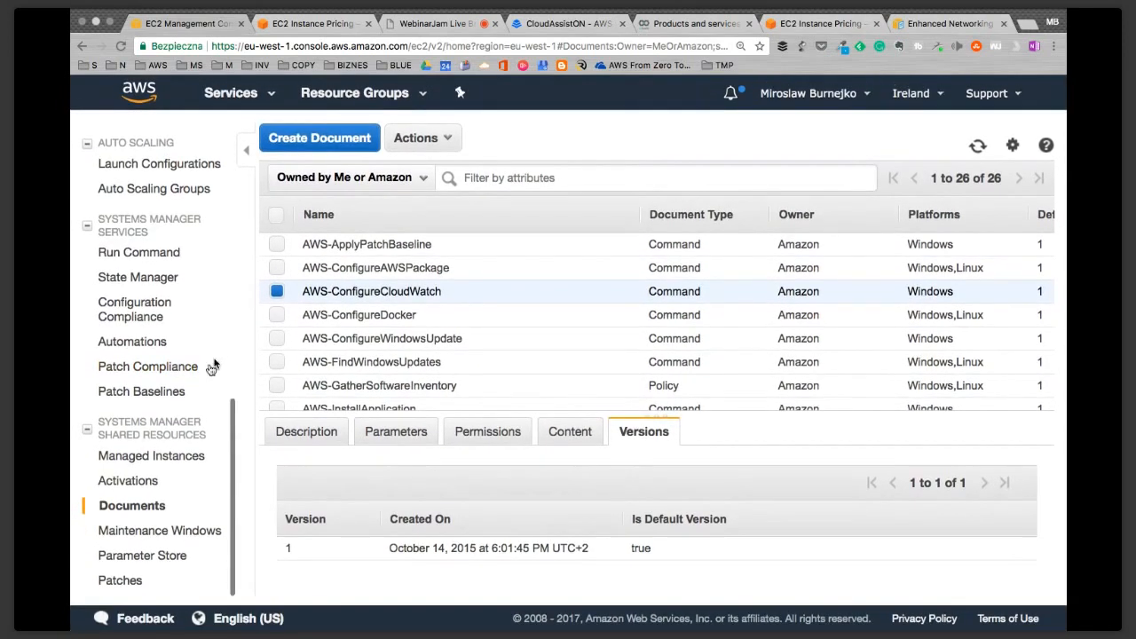
{"action": "scroll", "coordinate": [213, 364], "scroll_direction": "up", "scroll_amount": 5}
{"action": "scroll", "coordinate": [207, 371], "scroll_direction": "up", "scroll_amount": 5}
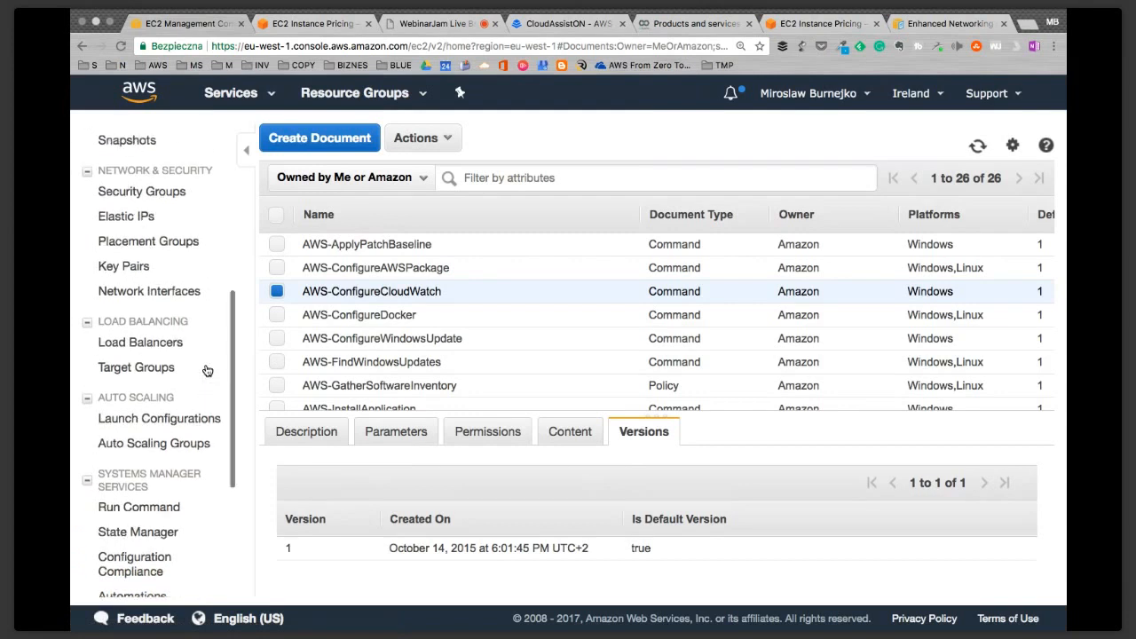
{"action": "scroll", "coordinate": [207, 370], "scroll_direction": "down", "scroll_amount": 10}
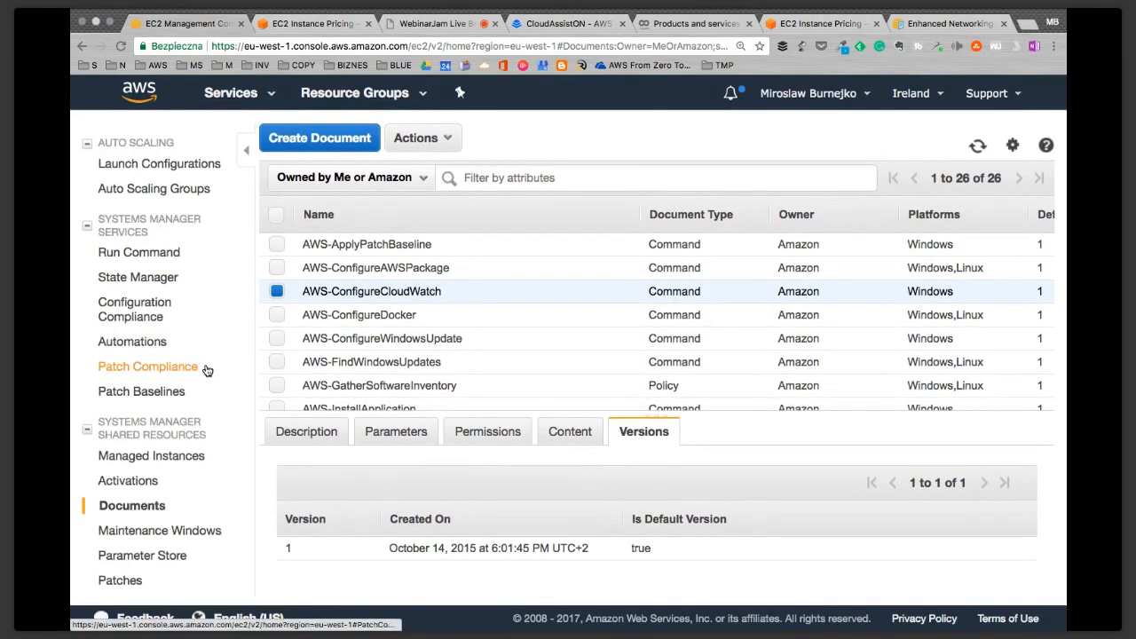
{"action": "scroll", "coordinate": [178, 401], "scroll_direction": "up", "scroll_amount": 1}
{"action": "scroll", "coordinate": [177, 401], "scroll_direction": "up", "scroll_amount": 10}
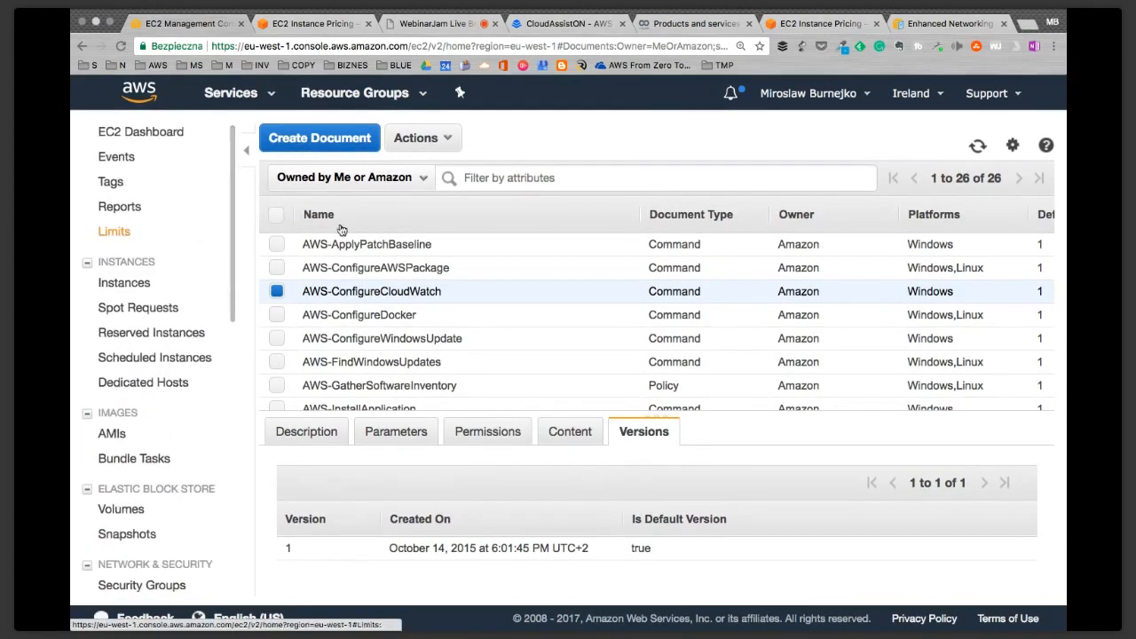
{"action": "scroll", "coordinate": [363, 229], "scroll_direction": "down", "scroll_amount": 5}
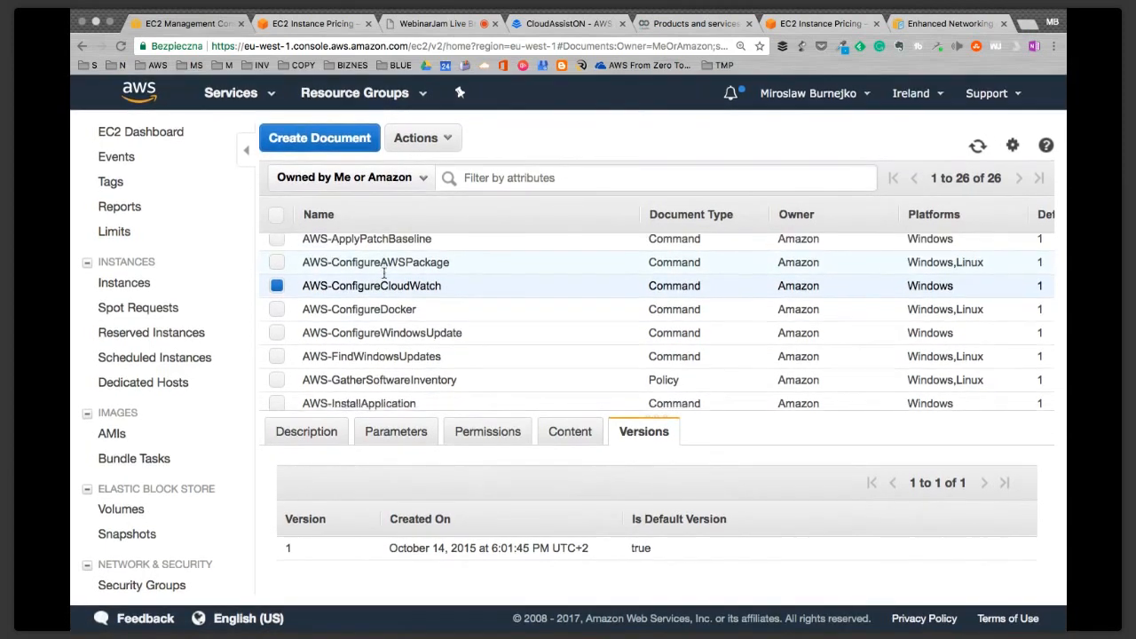
- Return to the console home and open the EC2 instances list
{"action": "left_click", "coordinate": [147, 94]}
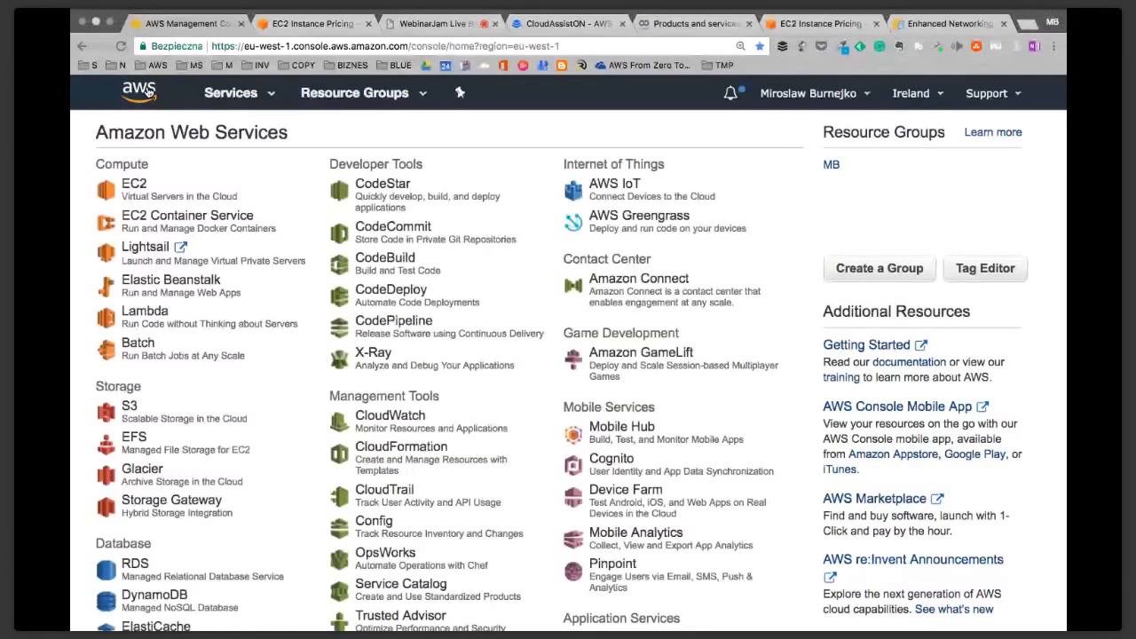
{"action": "left_click", "coordinate": [142, 188]}
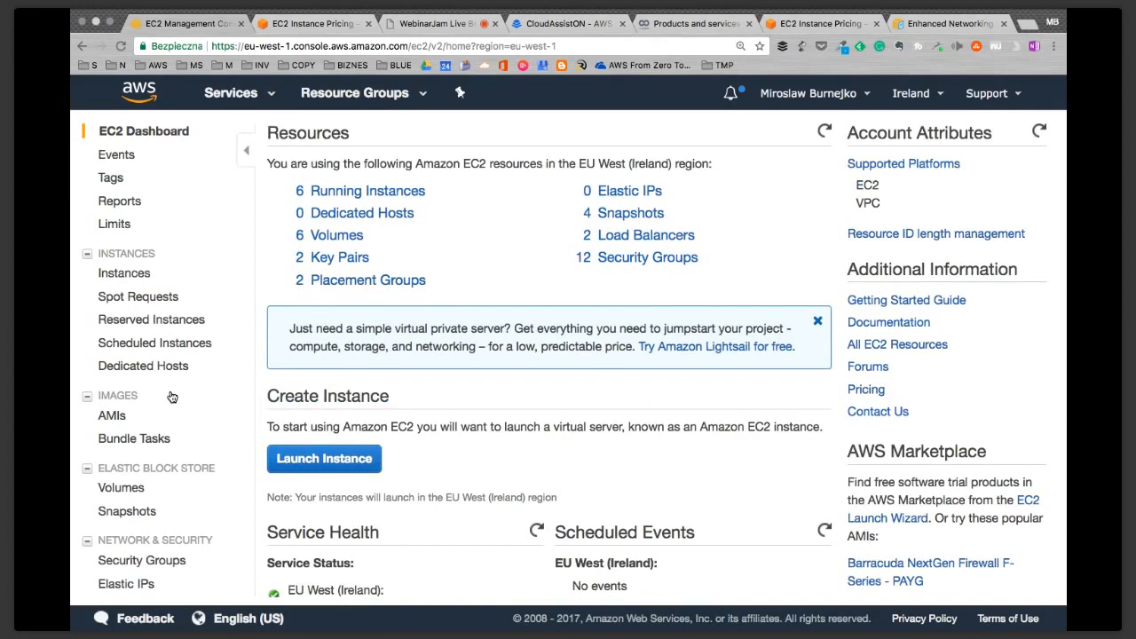
{"action": "left_click", "coordinate": [138, 280]}
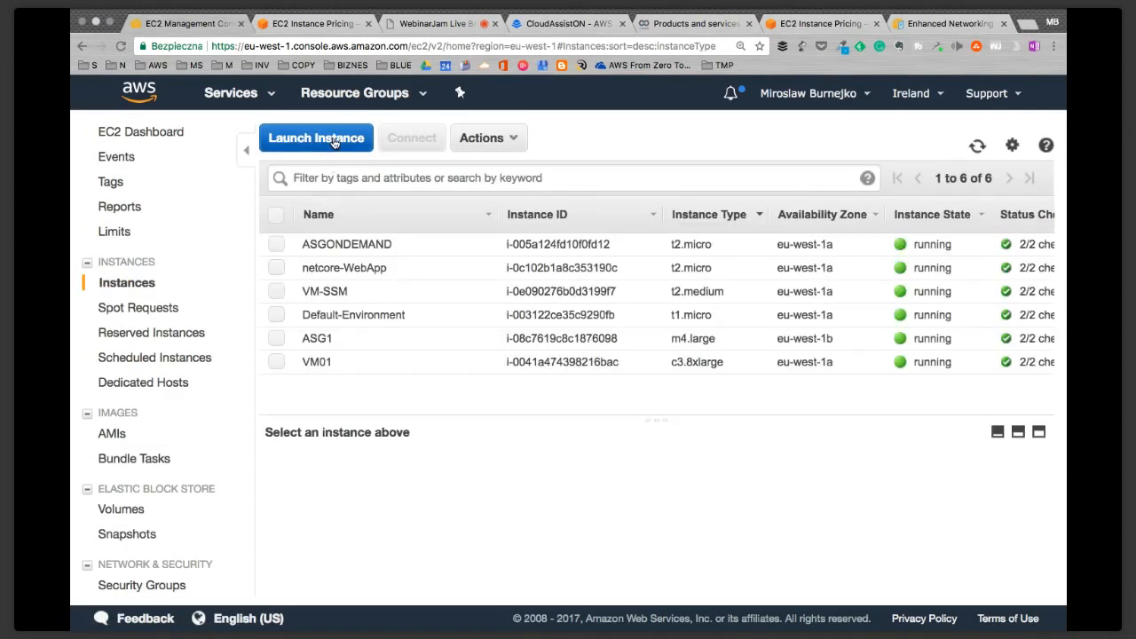
{"action": "left_click", "coordinate": [334, 143]}
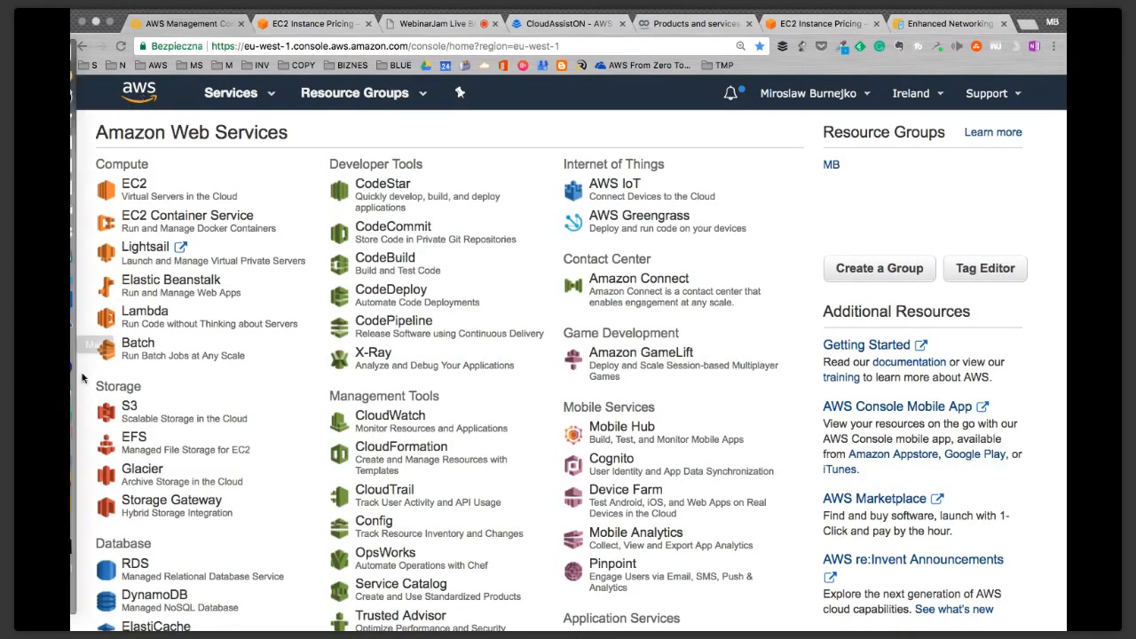
- Open the EC2 Reserved Instances page and show the reservation list together with the details
{"action": "left_click", "coordinate": [135, 184]}
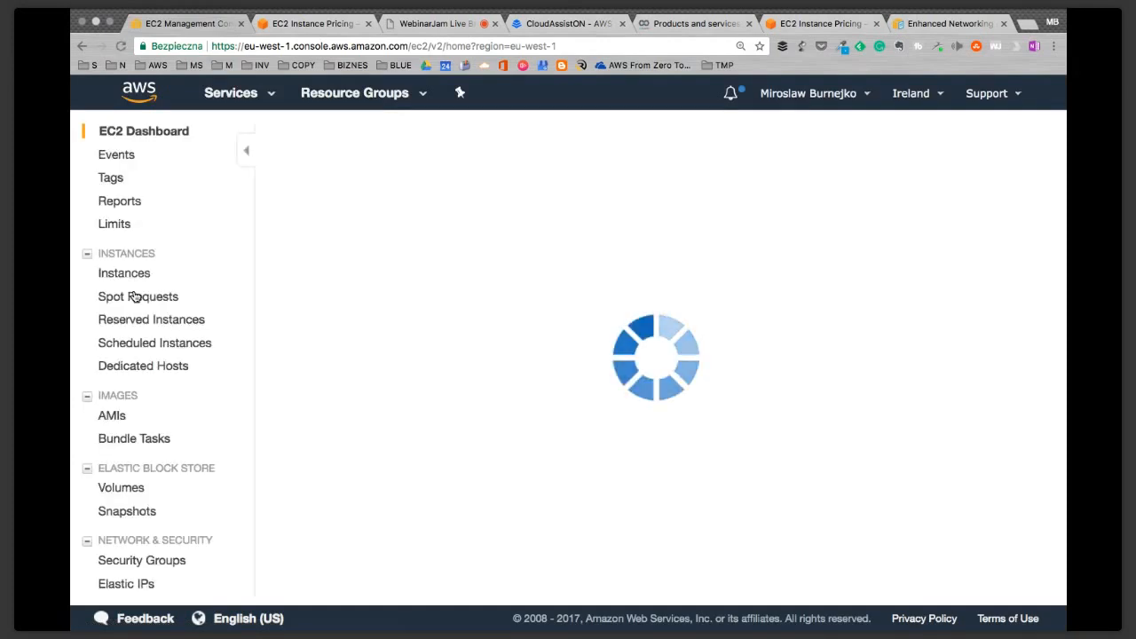
{"action": "left_click", "coordinate": [129, 320]}
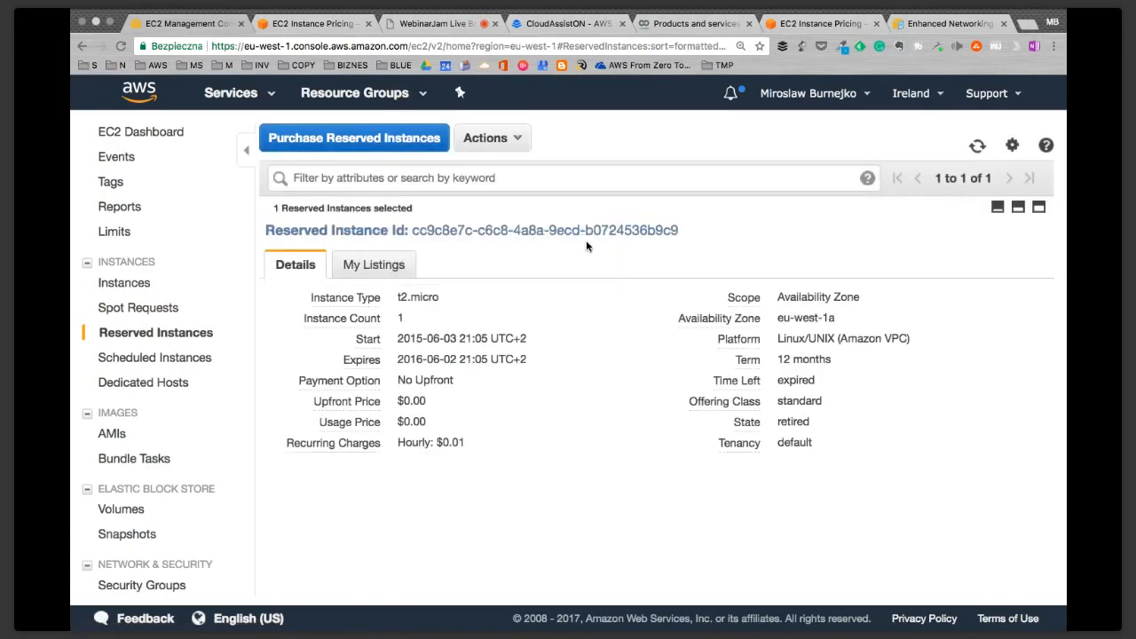
{"action": "left_click", "coordinate": [1019, 208]}
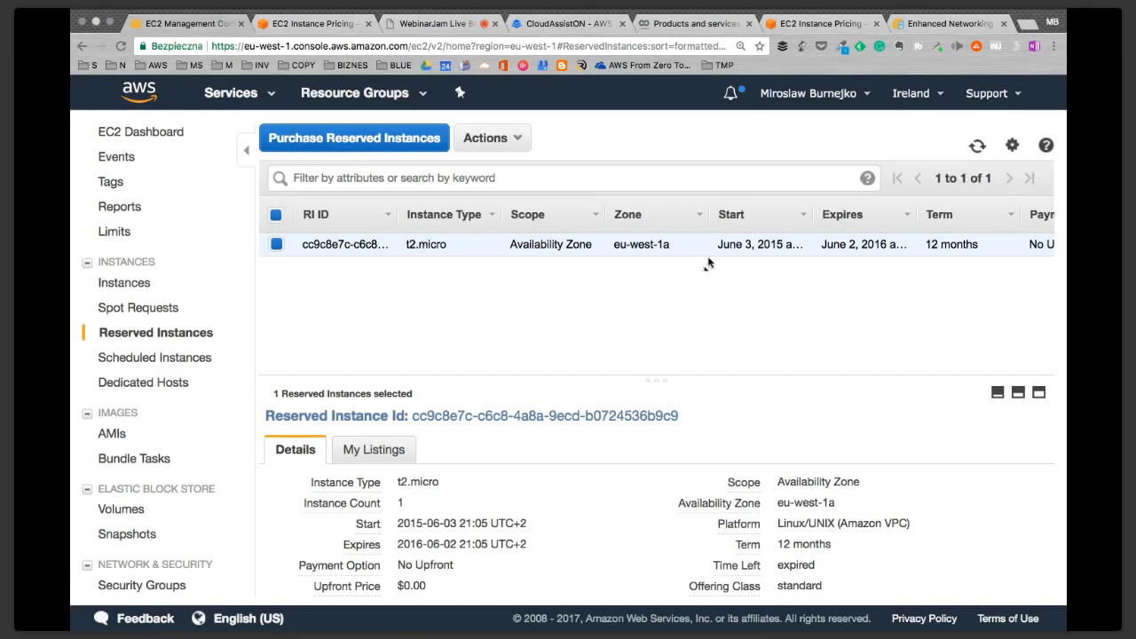
- Examine the t2.micro reservation's availability zone, instance type and term in the Reserved Instances list
{"action": "left_click_drag", "start_coordinate": [620, 247], "coordinate": [668, 247]}
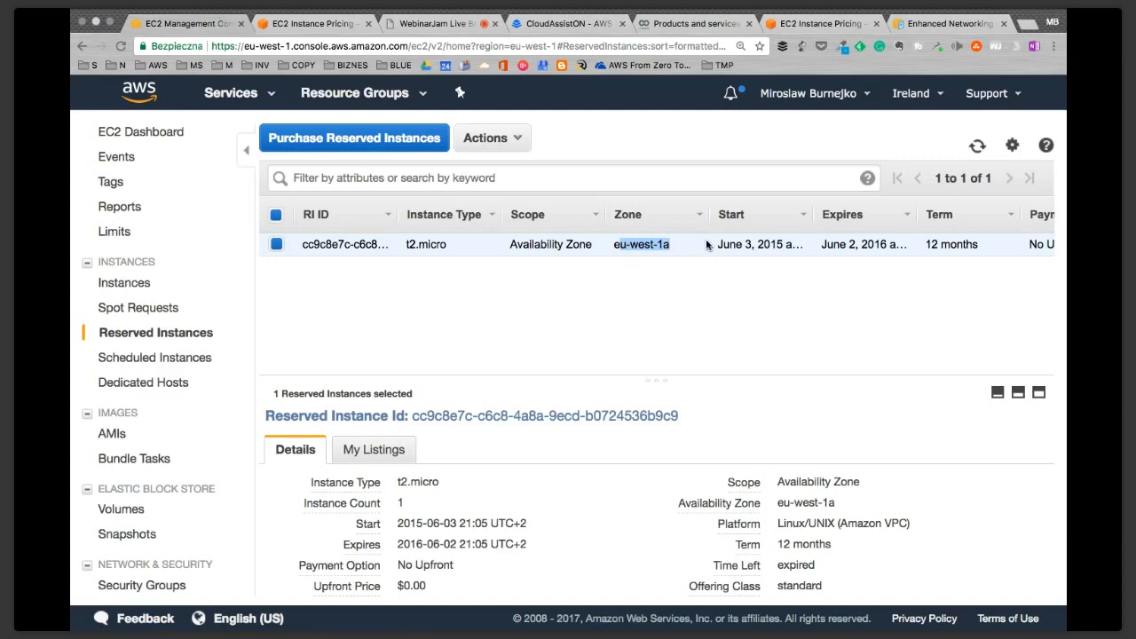
{"action": "scroll", "coordinate": [762, 258], "scroll_direction": "right", "scroll_amount": 2}
{"action": "left_click_drag", "start_coordinate": [884, 248], "coordinate": [943, 247]}
{"action": "scroll", "coordinate": [687, 325], "scroll_direction": "left", "scroll_amount": 2}
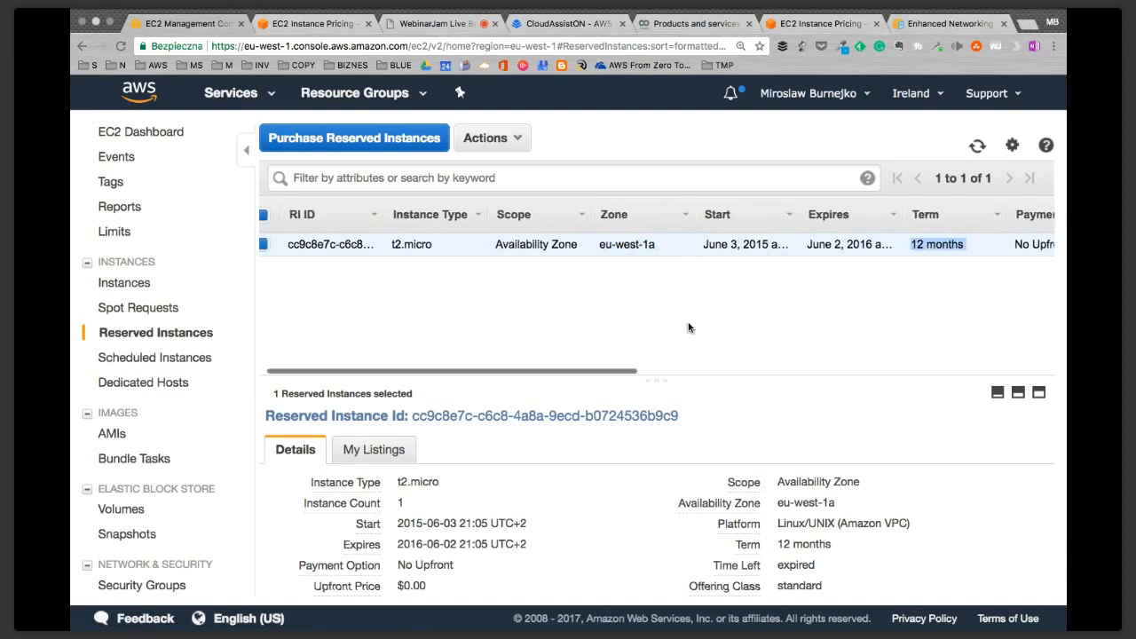
{"action": "double_click", "coordinate": [429, 244]}
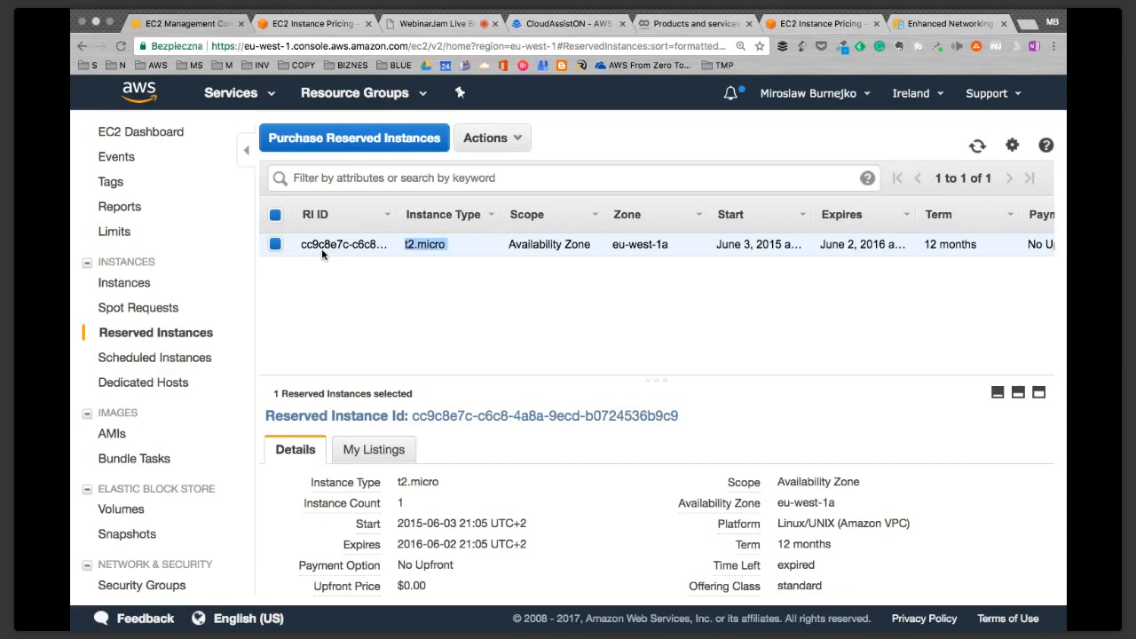
{"action": "left_click", "coordinate": [643, 346]}
{"action": "left_click_drag", "start_coordinate": [931, 247], "coordinate": [977, 251]}
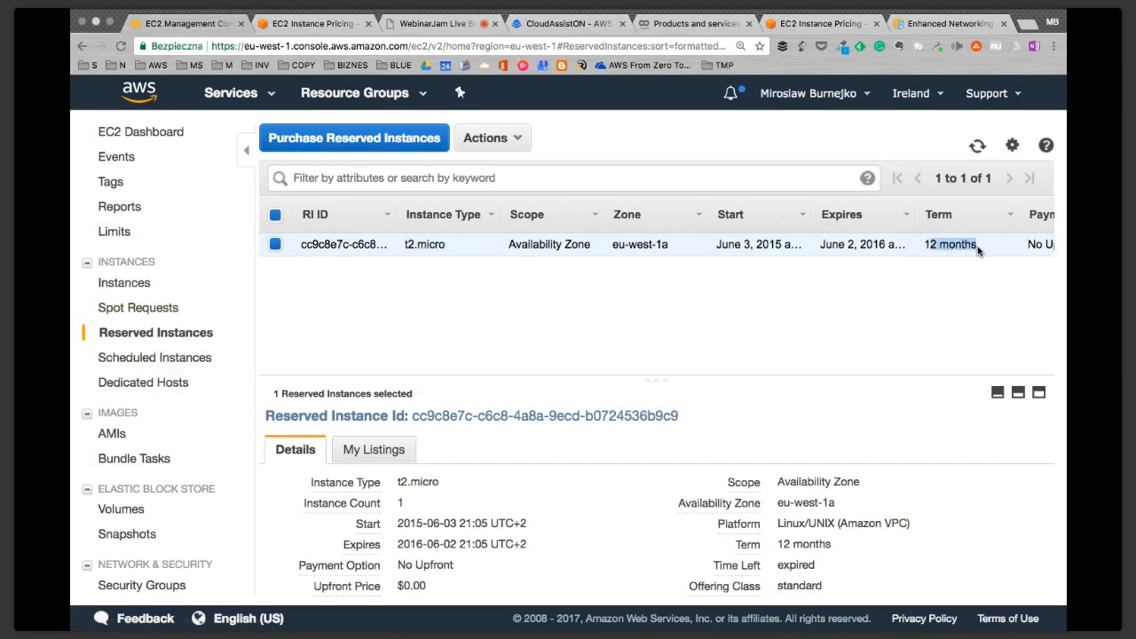
{"action": "double_click", "coordinate": [968, 251]}
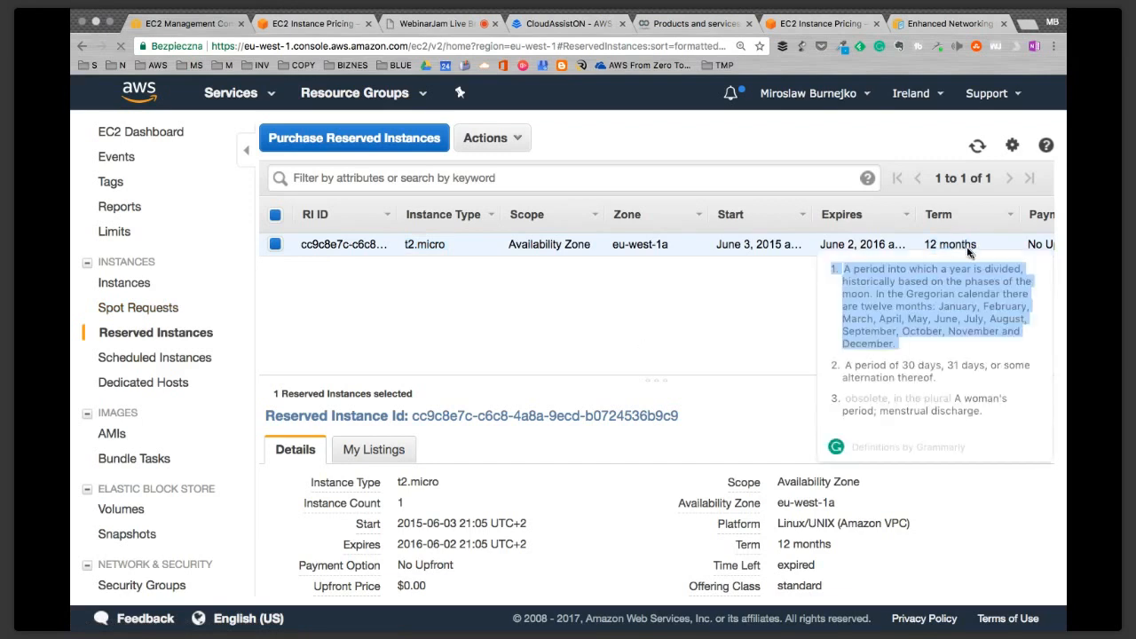
{"action": "left_click_drag", "start_coordinate": [977, 247], "coordinate": [924, 247]}
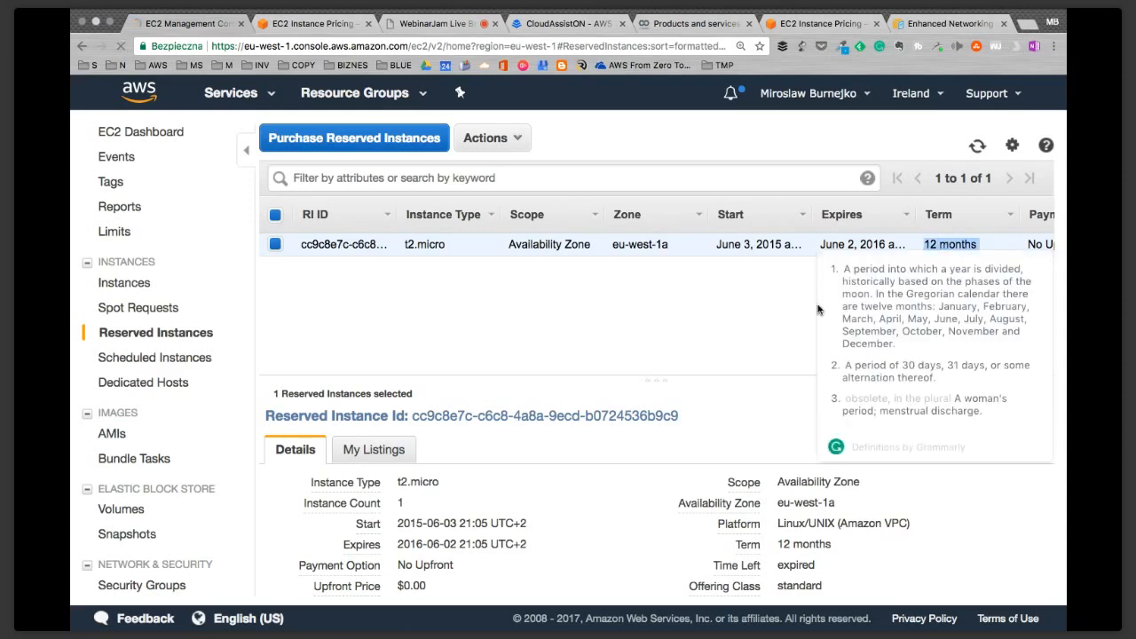
{"action": "left_click", "coordinate": [696, 343]}
- Open the Scheduled Instances page and start the Scheduled Reserved Instances reservation wizard
{"action": "left_click", "coordinate": [196, 364]}
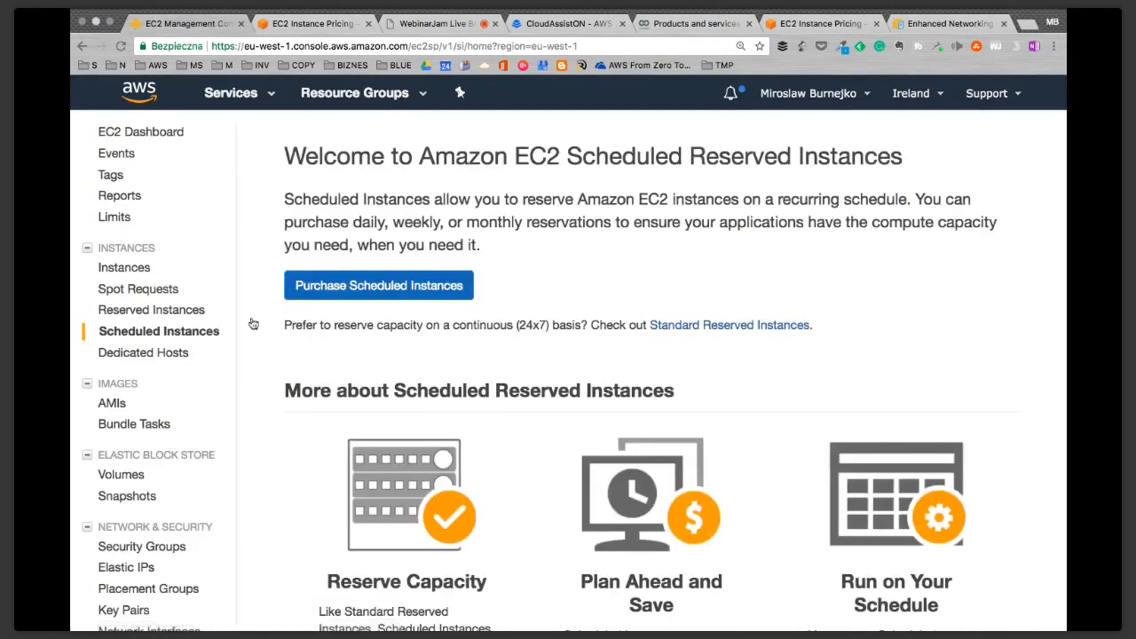
{"action": "left_click", "coordinate": [313, 287]}
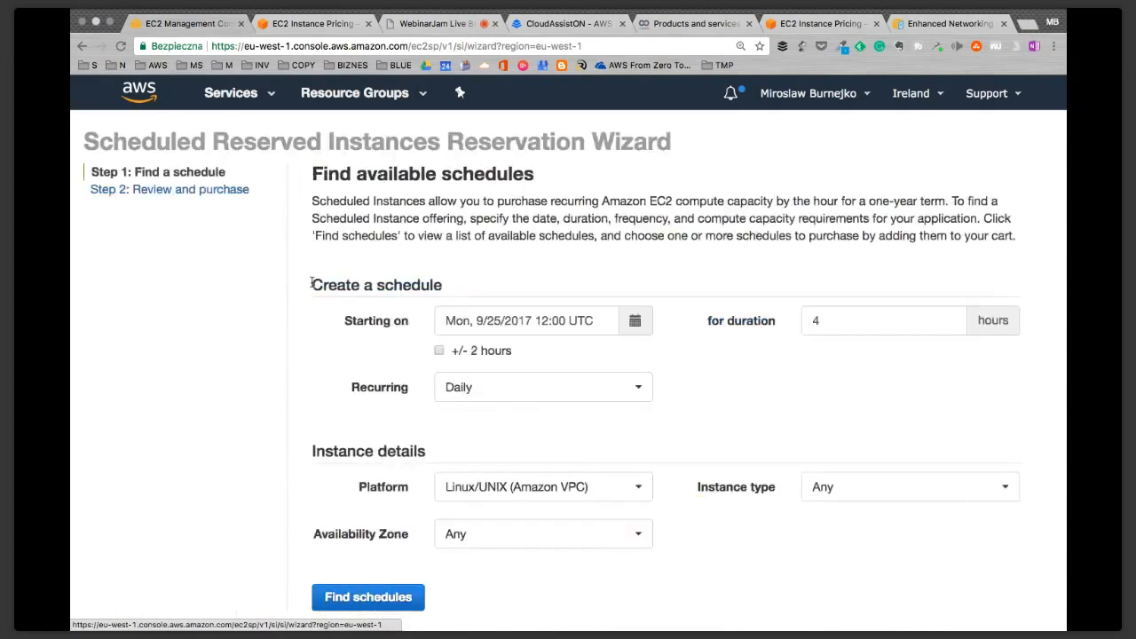
- Set the schedule's recurrence to Monthly and the platform to Windows (Amazon VPC)
{"action": "scroll", "coordinate": [316, 384], "scroll_direction": "down", "scroll_amount": 2}
{"action": "scroll", "coordinate": [316, 384], "scroll_direction": "up", "scroll_amount": 1}
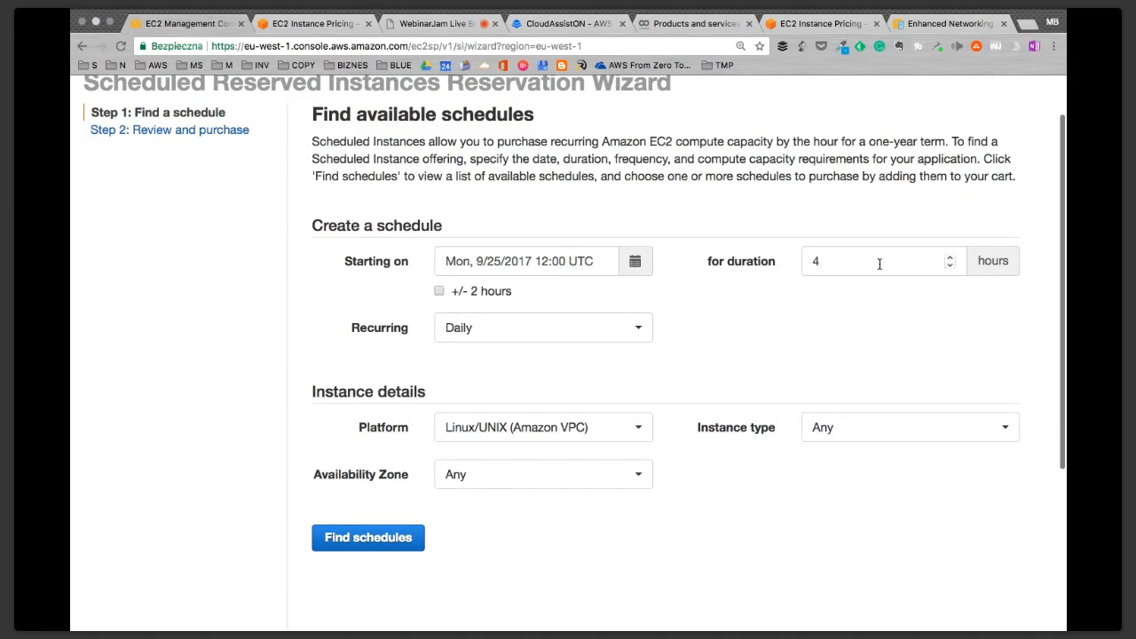
{"action": "left_click", "coordinate": [553, 330]}
{"action": "left_click", "coordinate": [503, 405]}
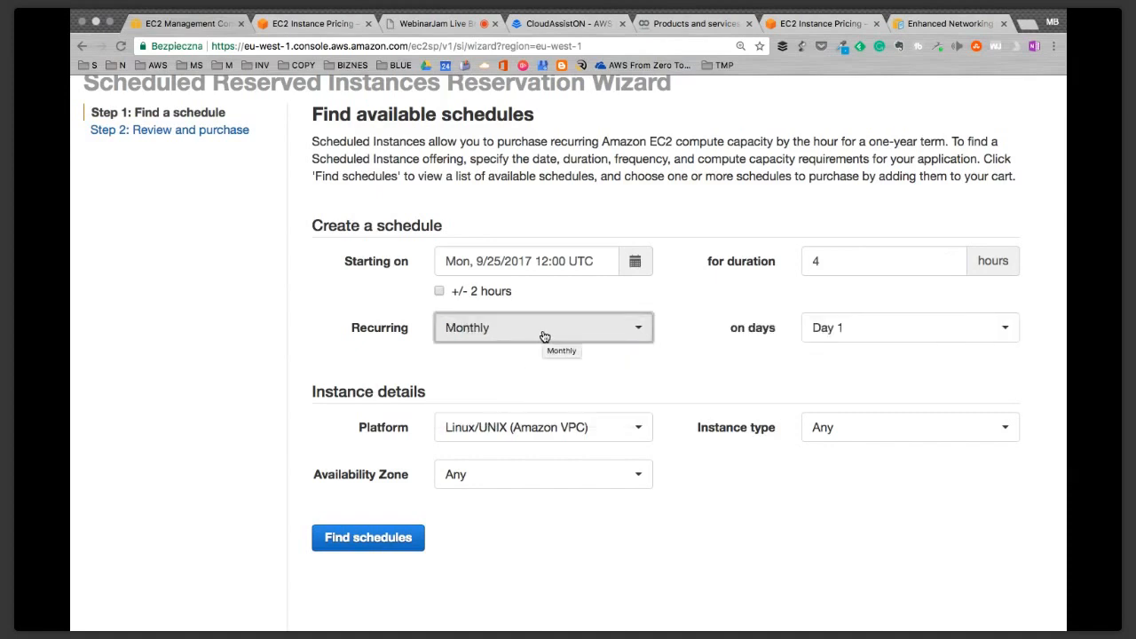
{"action": "left_click", "coordinate": [508, 428]}
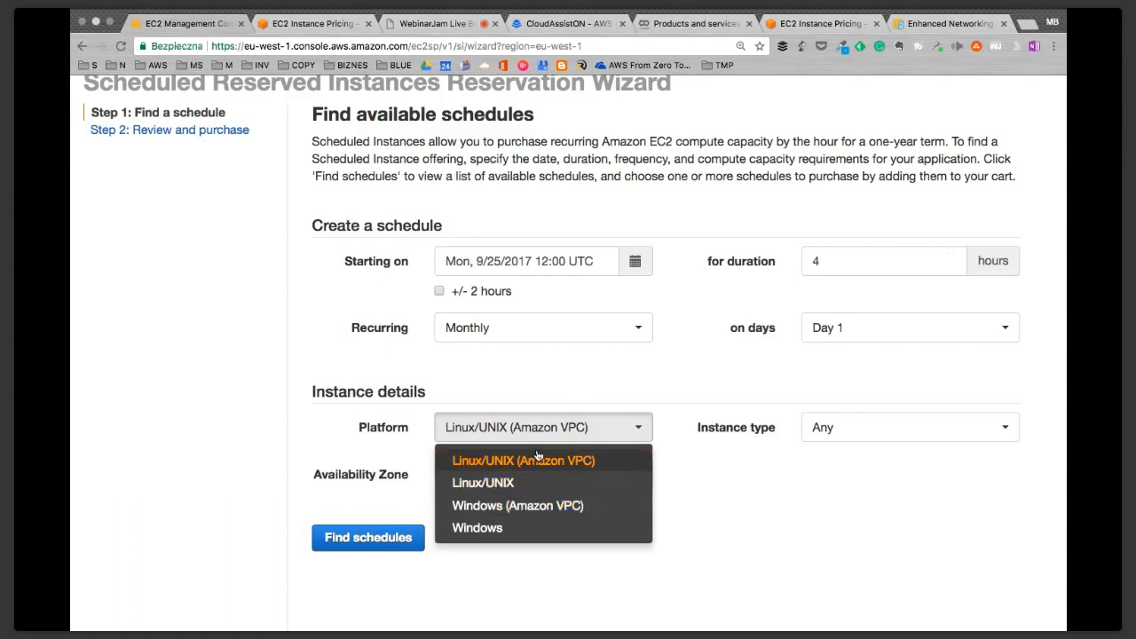
{"action": "left_click", "coordinate": [548, 505]}
- Choose m4.large as the instance type and eu-west-1a as the Availability Zone, and search for available schedules
{"action": "left_click", "coordinate": [833, 427]}
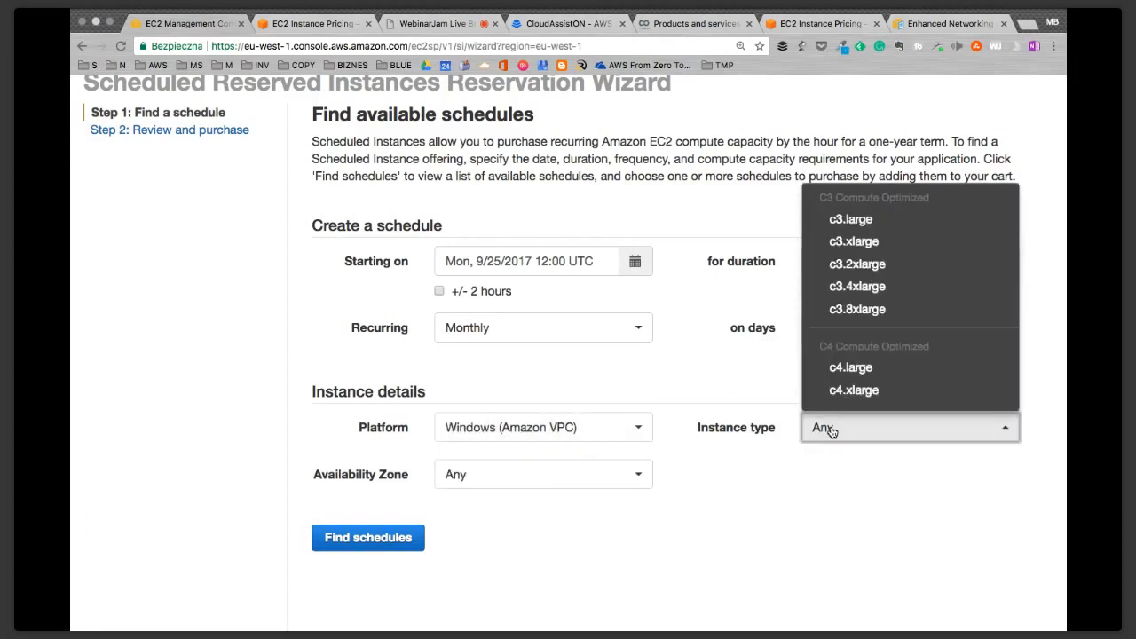
{"action": "scroll", "coordinate": [855, 305], "scroll_direction": "down", "scroll_amount": 10}
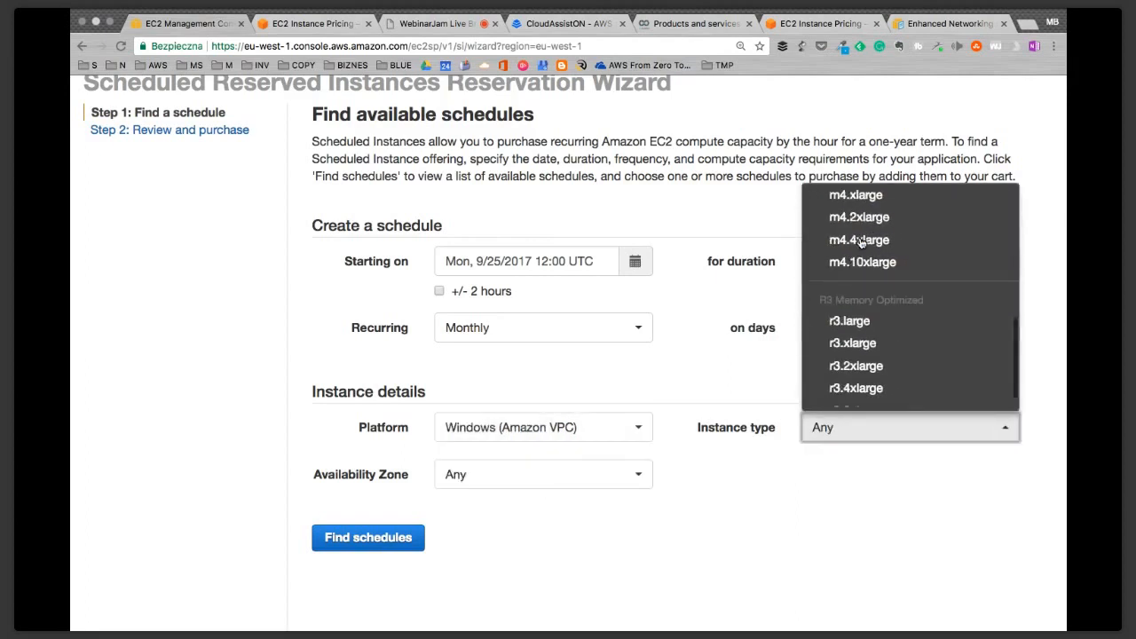
{"action": "scroll", "coordinate": [859, 240], "scroll_direction": "up", "scroll_amount": 5}
{"action": "scroll", "coordinate": [859, 239], "scroll_direction": "up", "scroll_amount": 5}
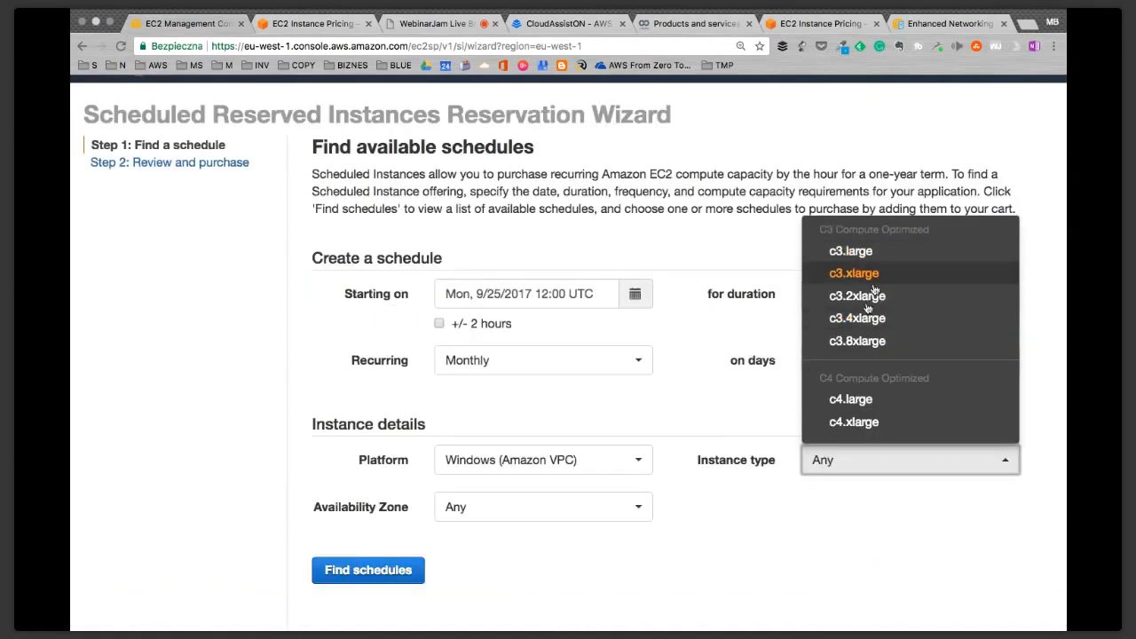
{"action": "scroll", "coordinate": [866, 306], "scroll_direction": "down", "scroll_amount": 5}
{"action": "scroll", "coordinate": [867, 307], "scroll_direction": "down", "scroll_amount": 2}
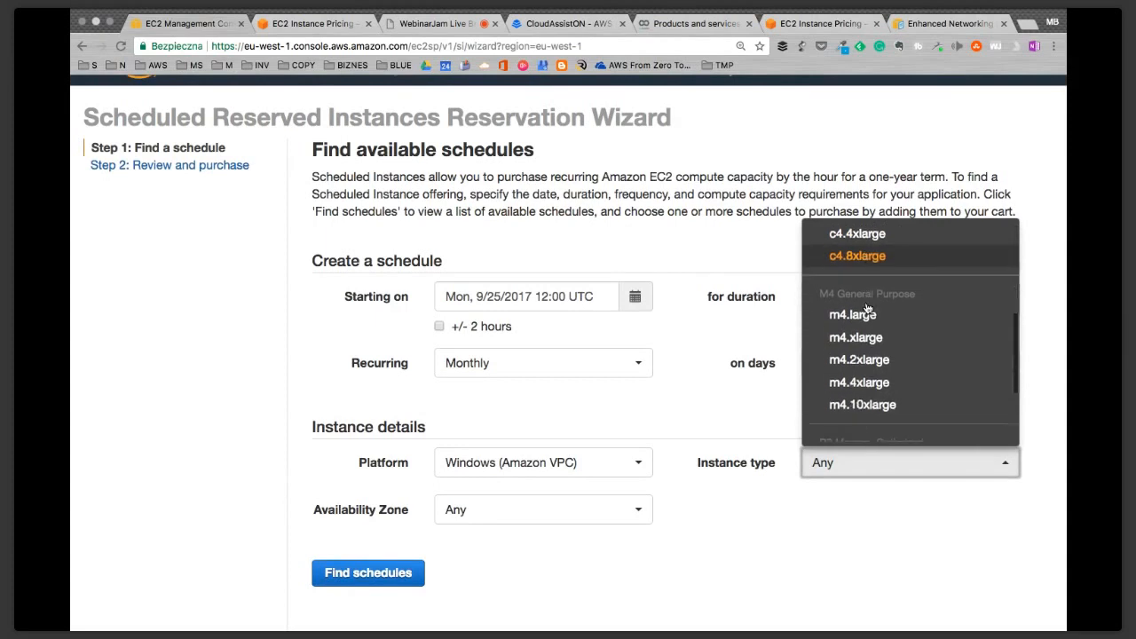
{"action": "scroll", "coordinate": [868, 307], "scroll_direction": "up", "scroll_amount": 5}
{"action": "scroll", "coordinate": [868, 307], "scroll_direction": "down", "scroll_amount": 2}
{"action": "left_click", "coordinate": [867, 309]}
{"action": "left_click", "coordinate": [527, 518]}
{"action": "left_click", "coordinate": [497, 542]}
{"action": "left_click", "coordinate": [731, 498]}
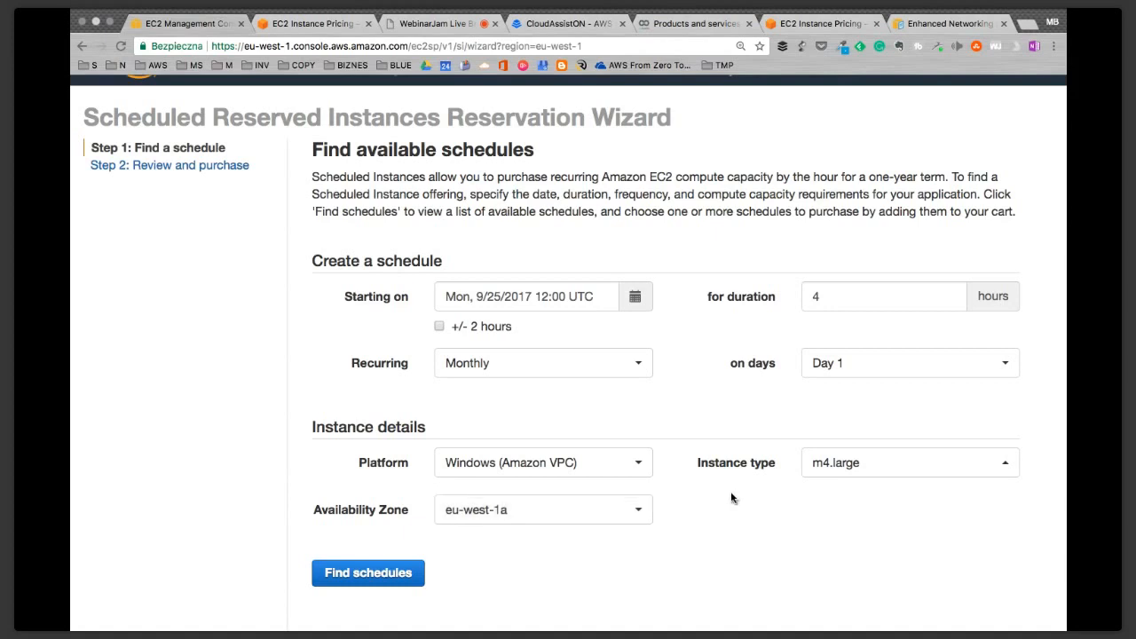
{"action": "left_click", "coordinate": [350, 582]}
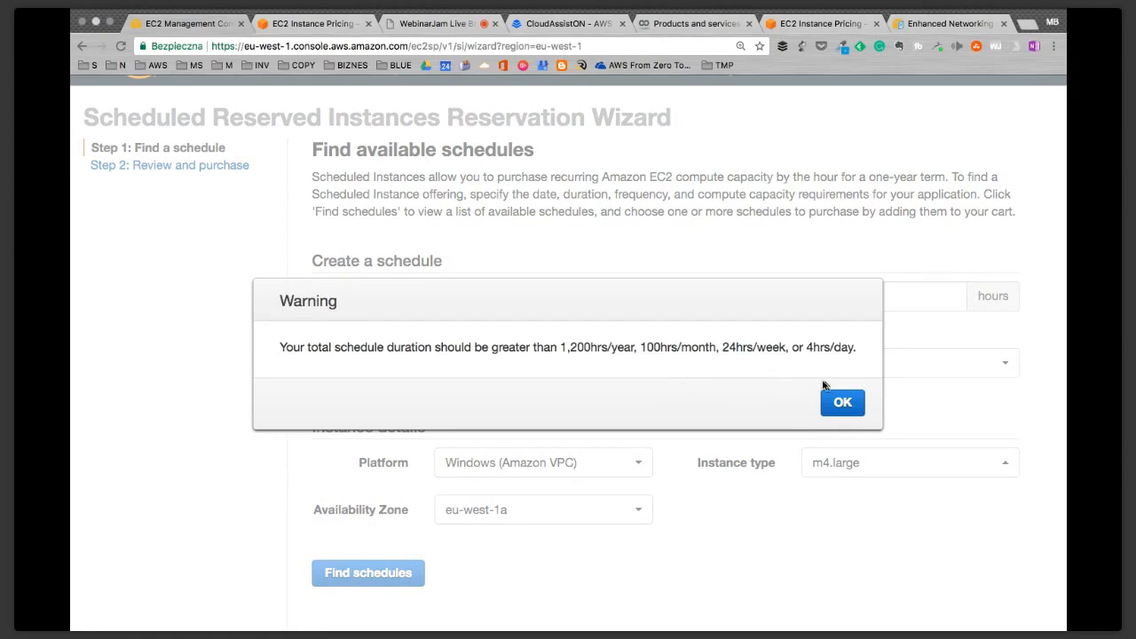
{"action": "left_click", "coordinate": [843, 402]}
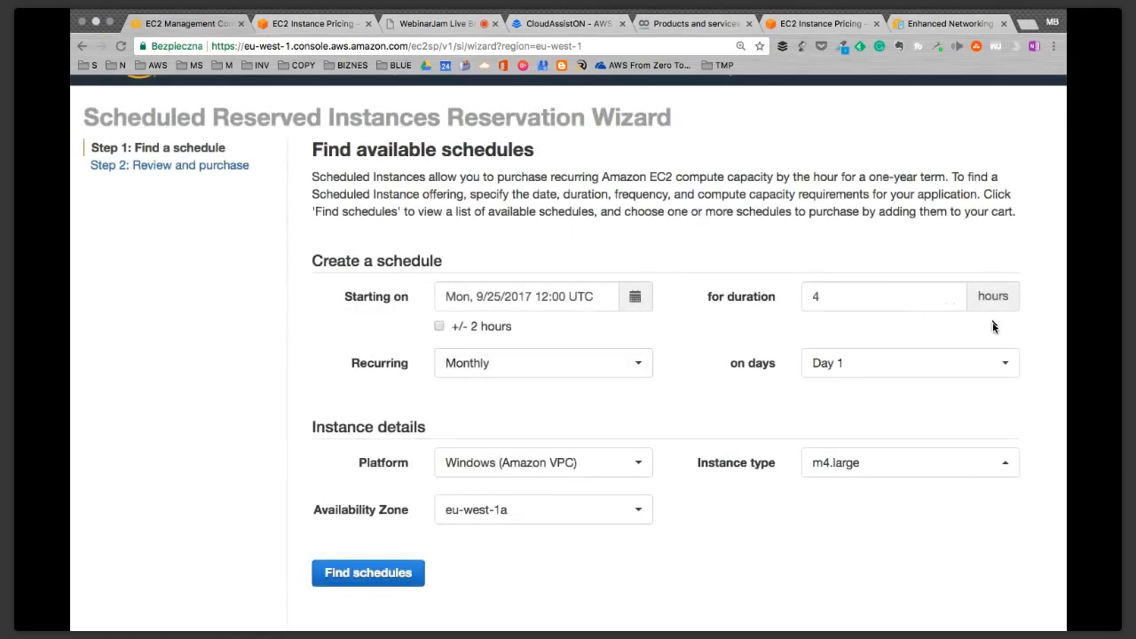
- Try to find schedules with a duration of 11 hours and Weekly recurrence
{"action": "left_click_drag", "start_coordinate": [951, 293], "coordinate": [954, 295]}
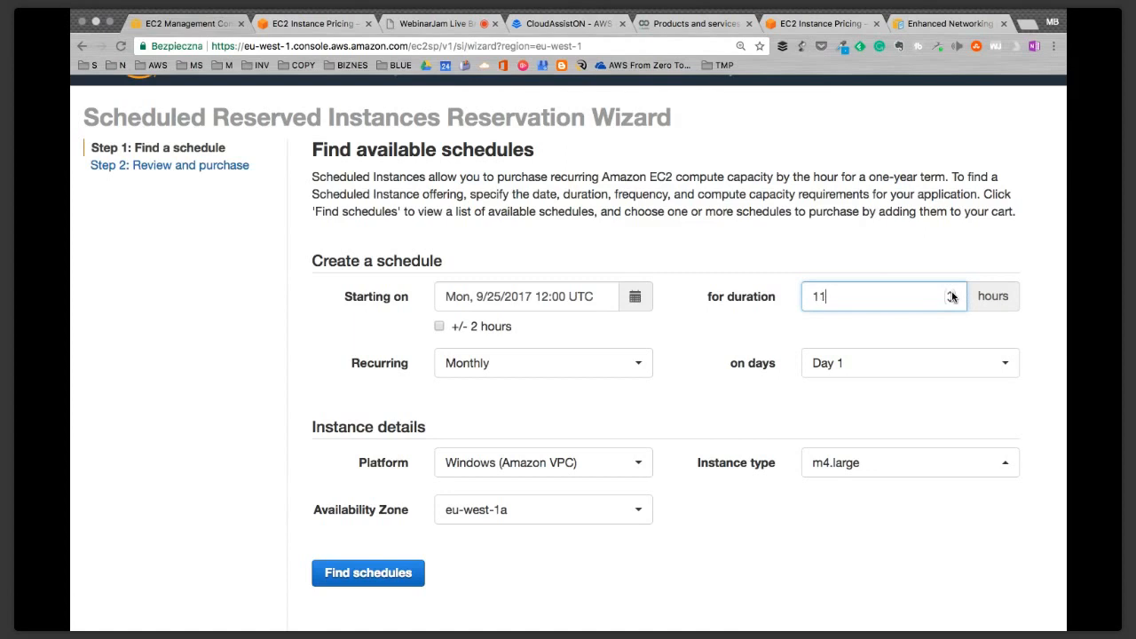
{"action": "left_click", "coordinate": [625, 374]}
{"action": "left_click", "coordinate": [559, 421]}
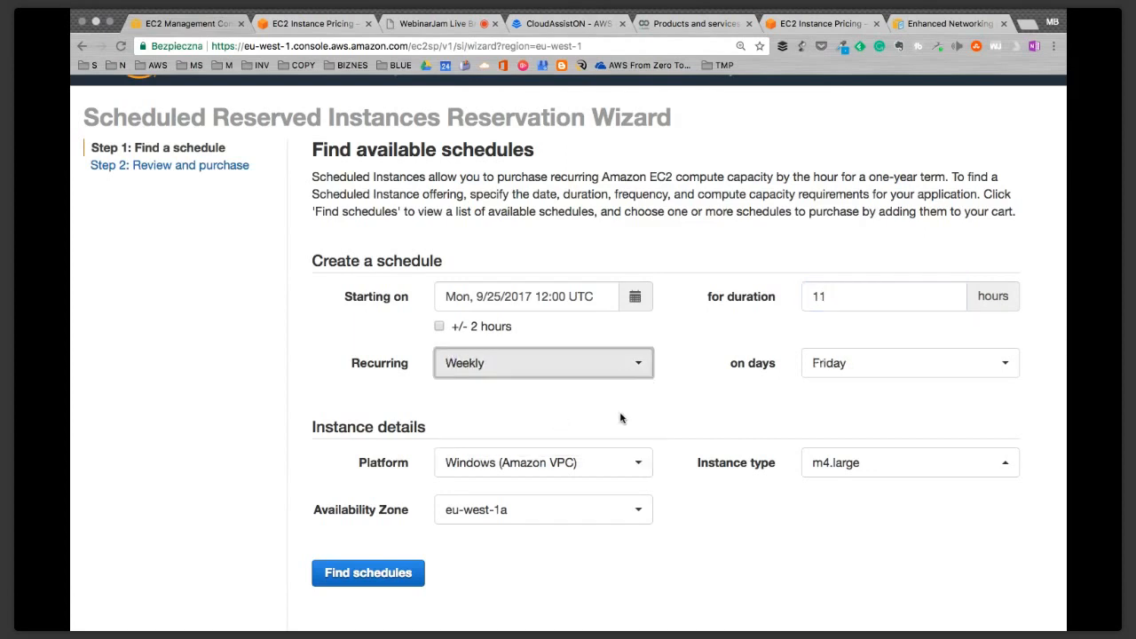
{"action": "left_click", "coordinate": [374, 572]}
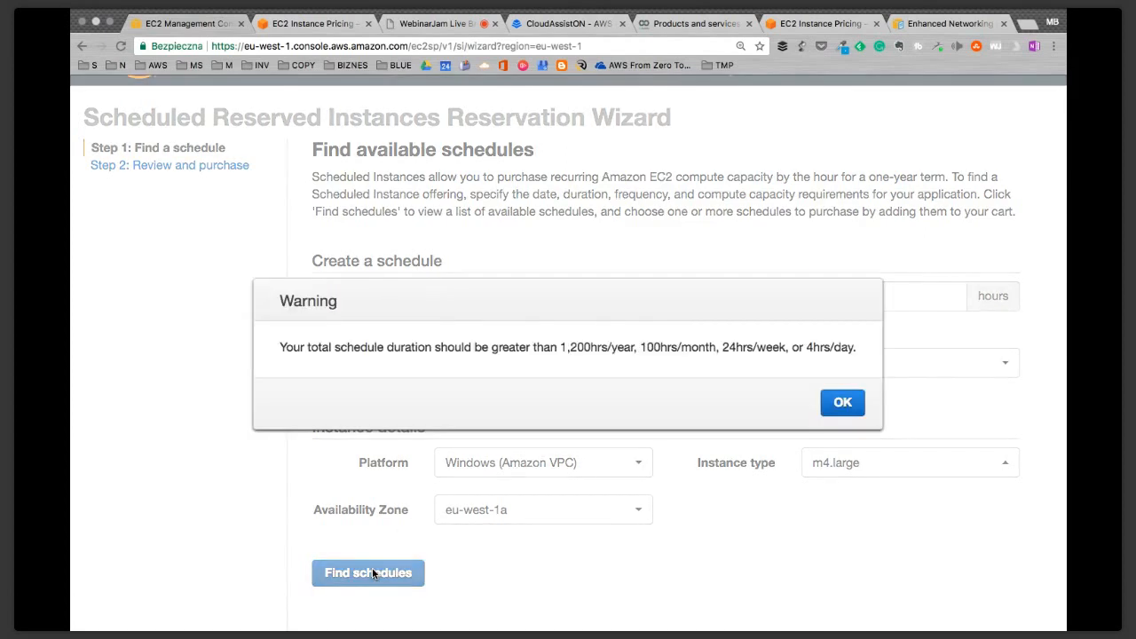
{"action": "left_click", "coordinate": [843, 404]}
- Allow a start time tolerance of +/- 2 hours, set the duration to 12 hours, and search for schedules again
{"action": "left_click", "coordinate": [440, 328]}
{"action": "left_click", "coordinate": [939, 308]}
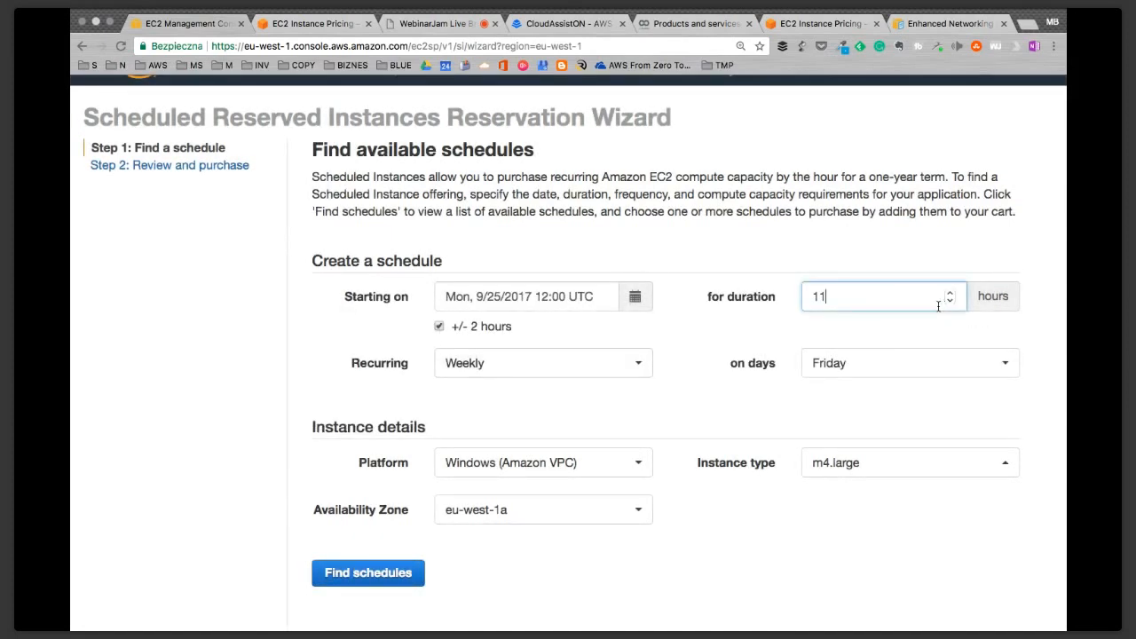
{"action": "left_click", "coordinate": [369, 572]}
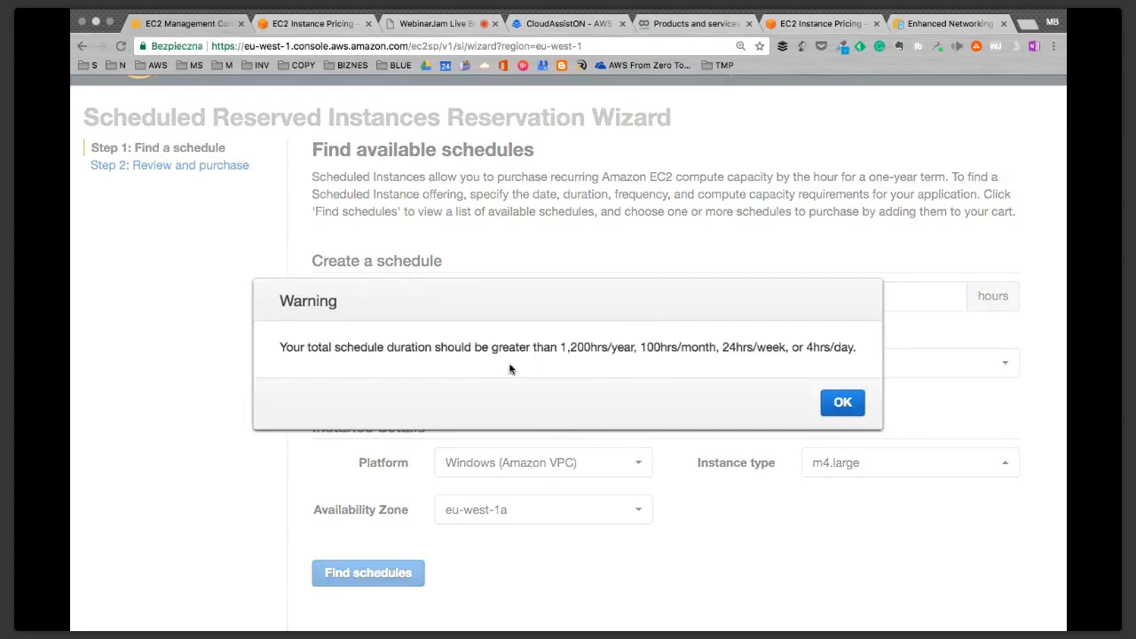
{"action": "left_click", "coordinate": [833, 398]}
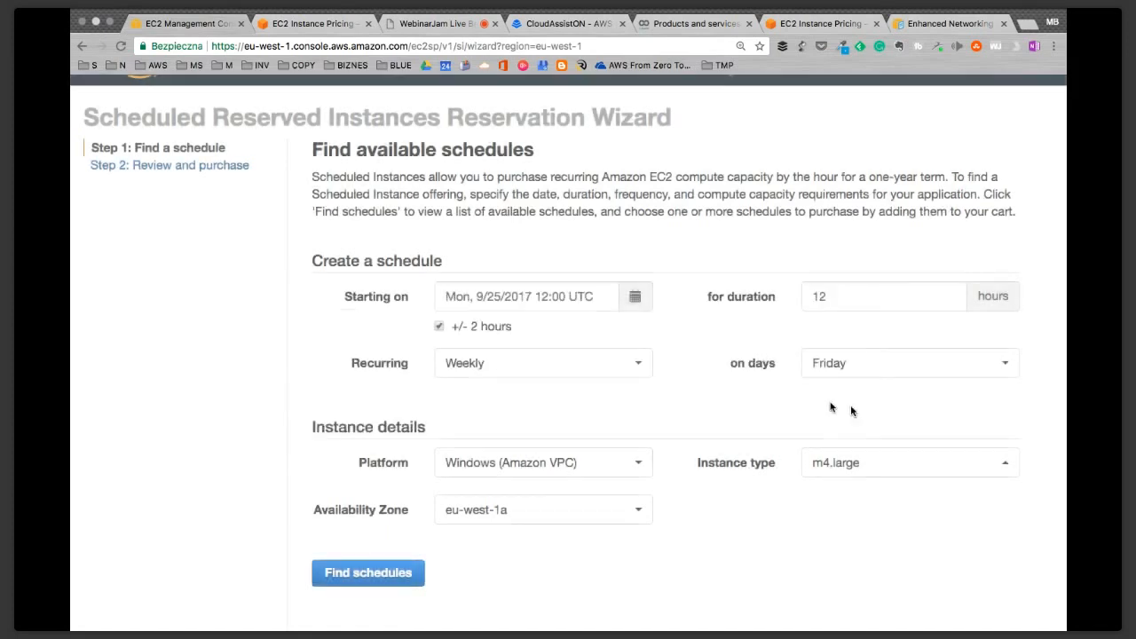
- Set the recurrence to Daily and search for matching schedules
{"action": "left_click", "coordinate": [537, 366]}
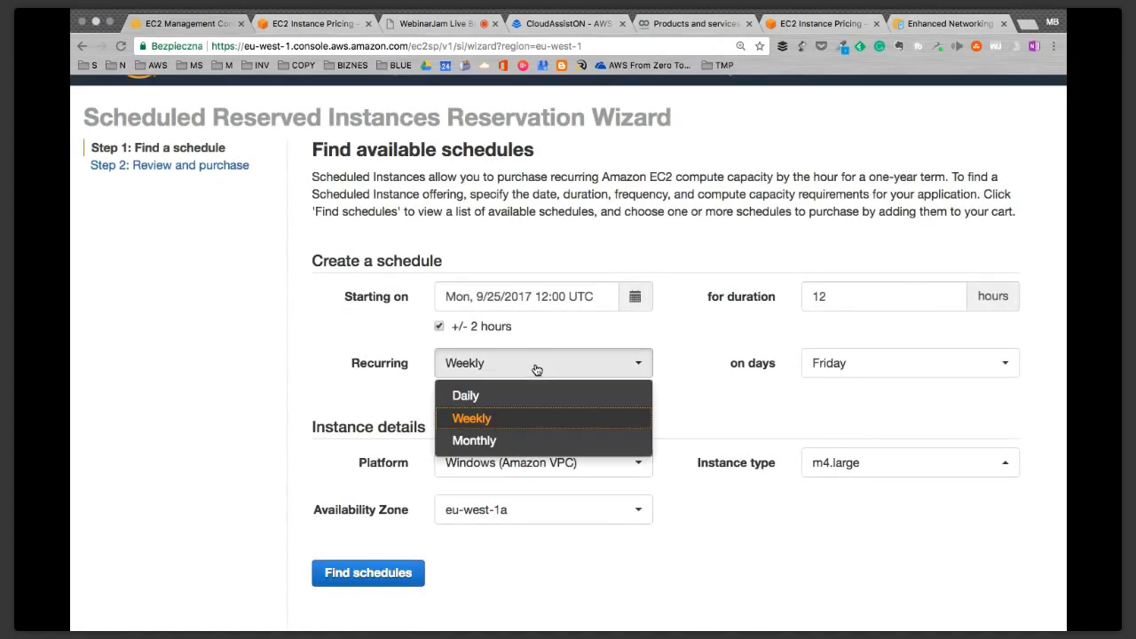
{"action": "left_click", "coordinate": [507, 399]}
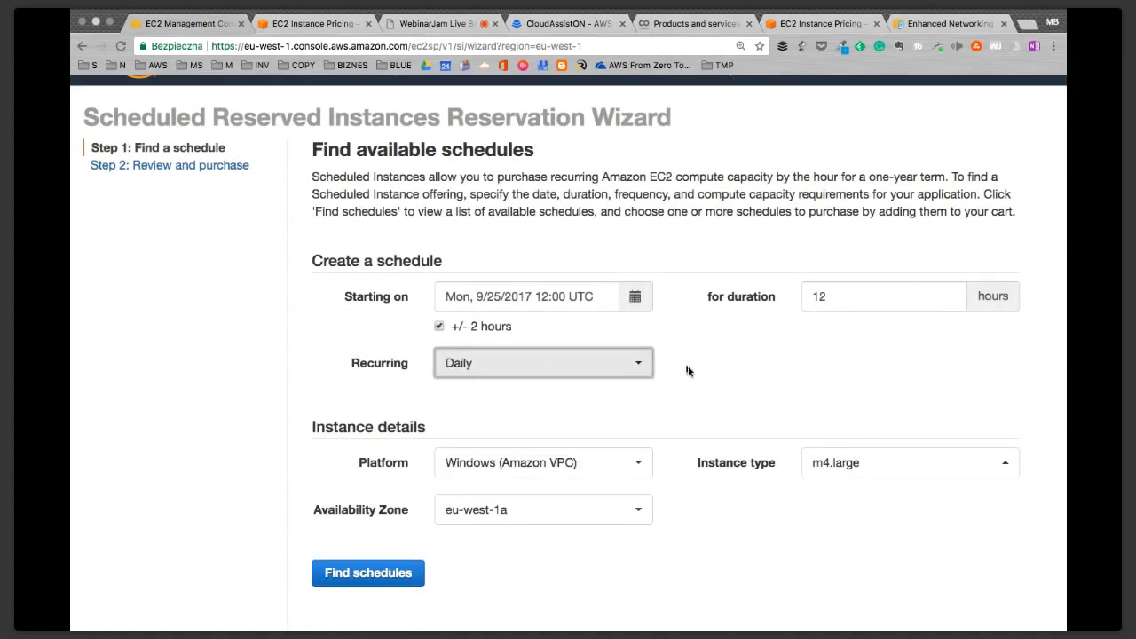
{"action": "left_click", "coordinate": [373, 571]}
{"action": "scroll", "coordinate": [373, 572], "scroll_direction": "down", "scroll_amount": 5}
{"action": "scroll", "coordinate": [488, 302], "scroll_direction": "up", "scroll_amount": 3}
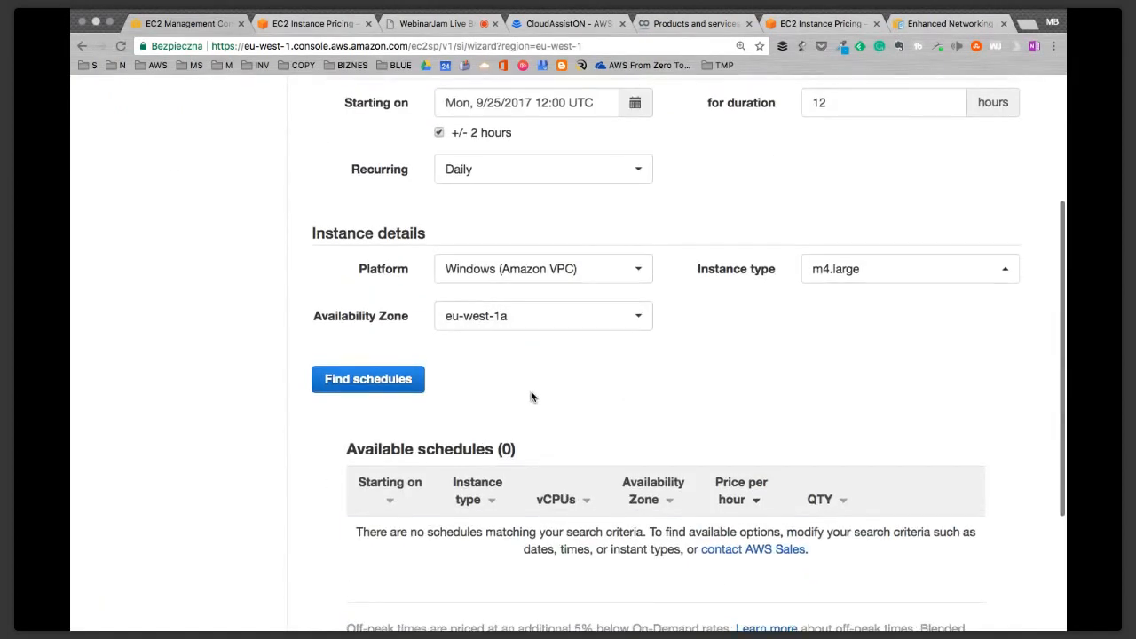
- Set the platform to Linux/UNIX (Amazon VPC) and repeat the schedule search
{"action": "scroll", "coordinate": [531, 395], "scroll_direction": "up", "scroll_amount": 3}
{"action": "left_click", "coordinate": [520, 427]}
{"action": "left_click", "coordinate": [505, 461]}
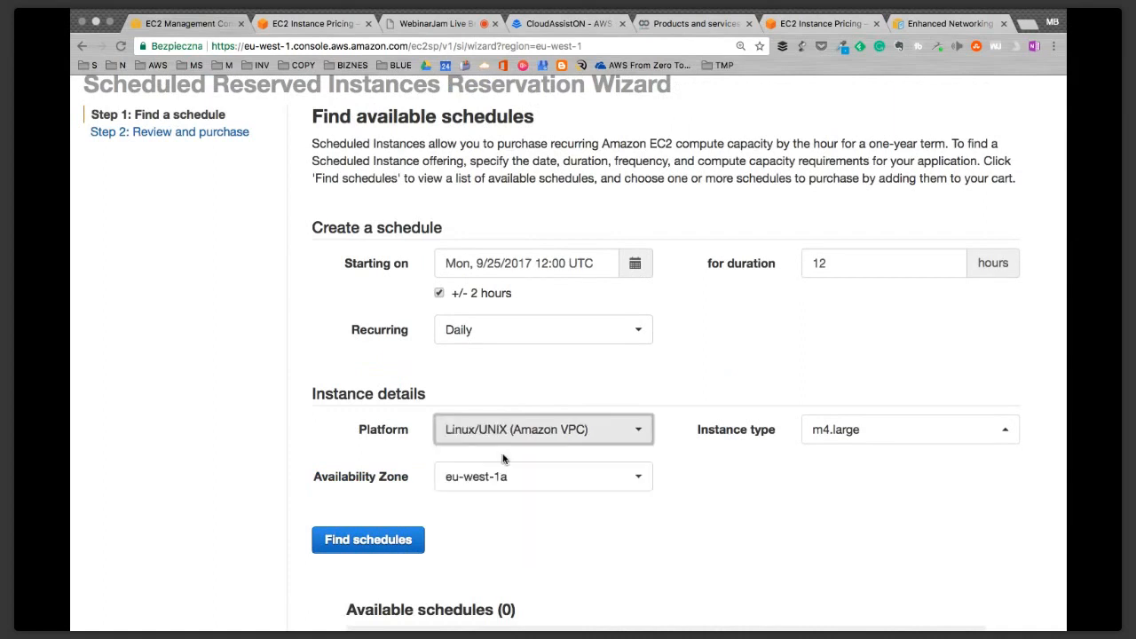
{"action": "left_click", "coordinate": [533, 431]}
{"action": "left_click", "coordinate": [522, 462]}
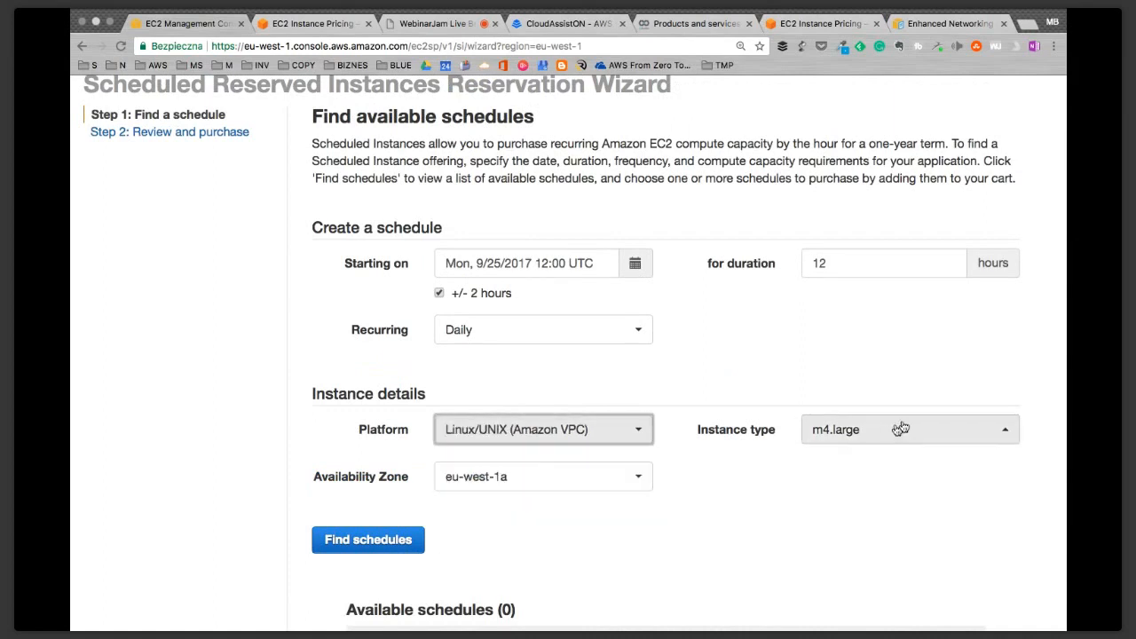
{"action": "scroll", "coordinate": [533, 399], "scroll_direction": "down", "scroll_amount": 2}
{"action": "left_click", "coordinate": [421, 376]}
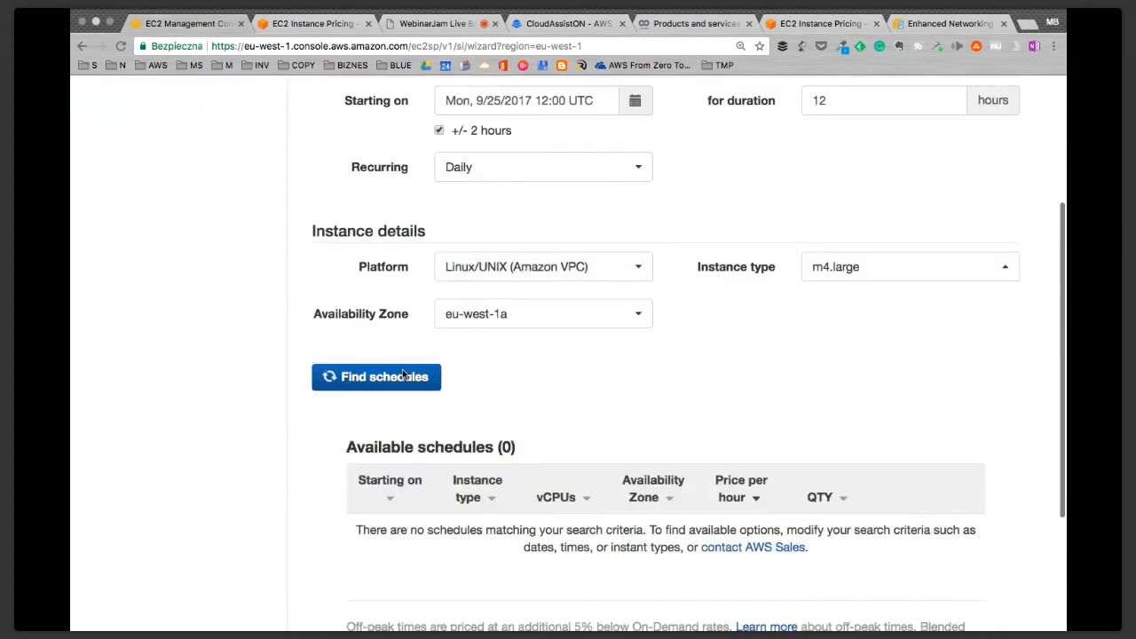
{"action": "scroll", "coordinate": [418, 377], "scroll_direction": "down", "scroll_amount": 3}
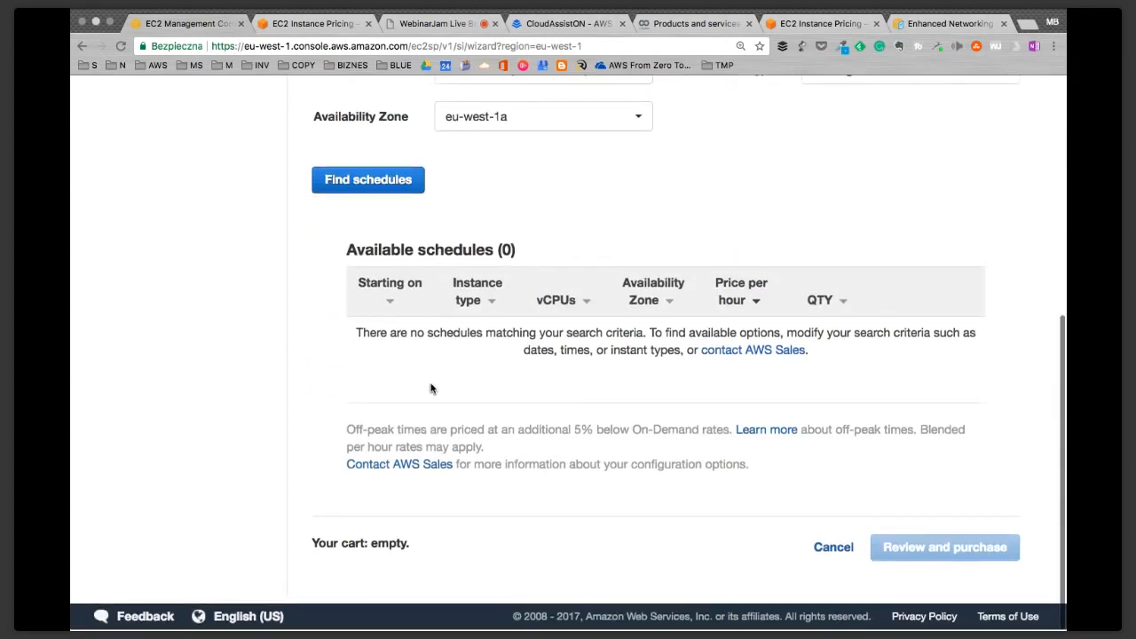
{"action": "scroll", "coordinate": [432, 388], "scroll_direction": "up", "scroll_amount": 1}
{"action": "left_click", "coordinate": [404, 245]}
{"action": "scroll", "coordinate": [404, 253], "scroll_direction": "down", "scroll_amount": 1}
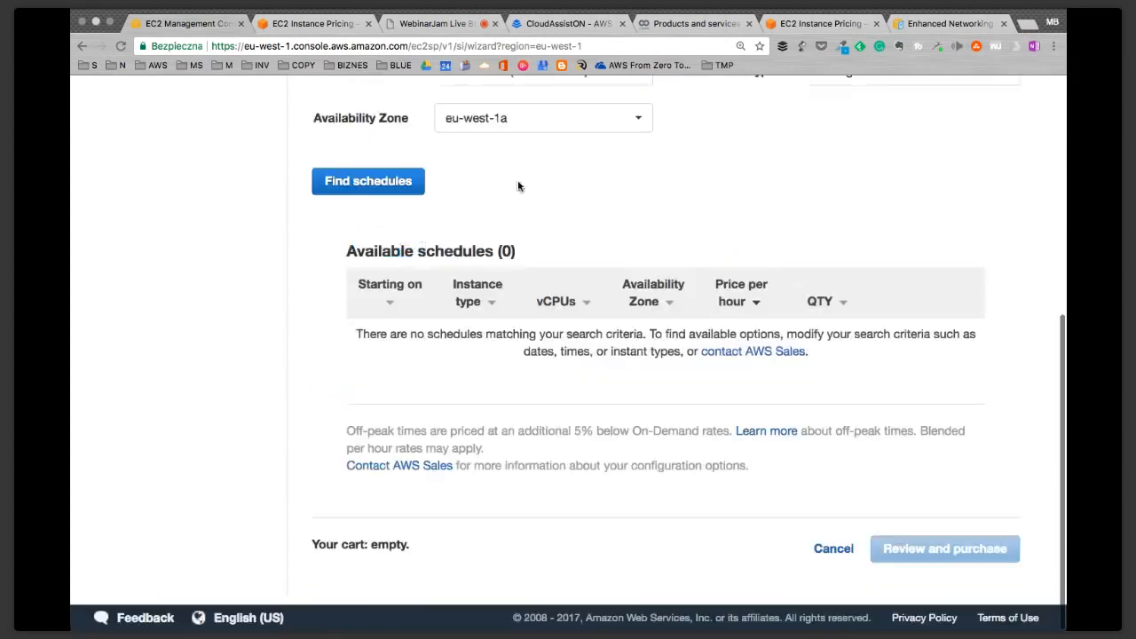
- Add eu-west-1b and eu-west-1c to the selected Availability Zones and search for schedules
{"action": "left_click", "coordinate": [533, 117]}
{"action": "left_click", "coordinate": [479, 173]}
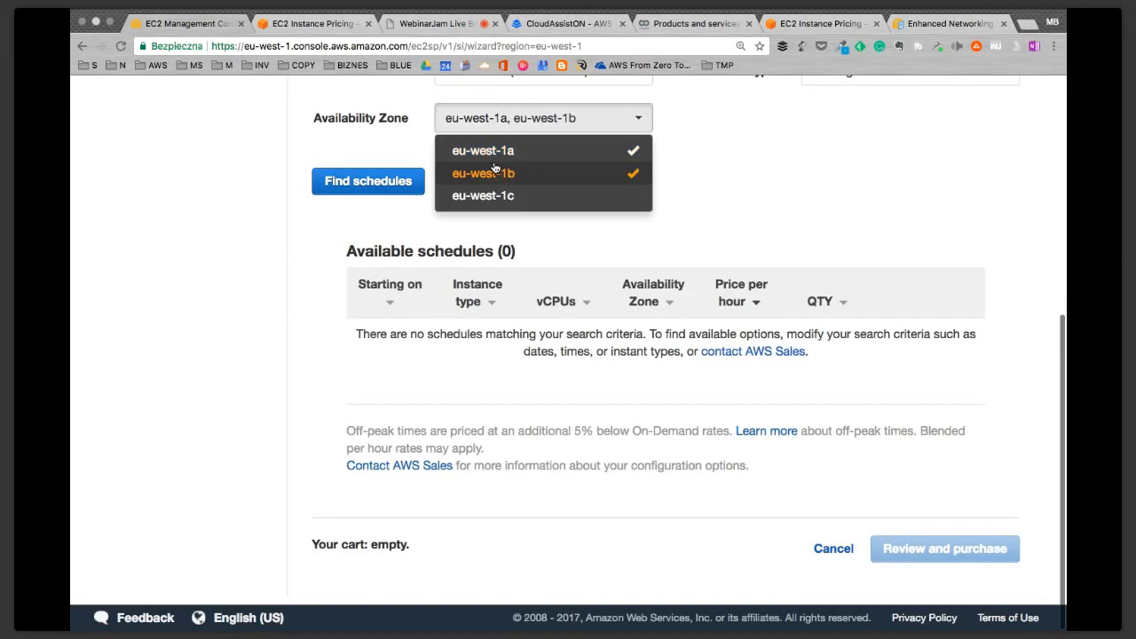
{"action": "left_click", "coordinate": [475, 195]}
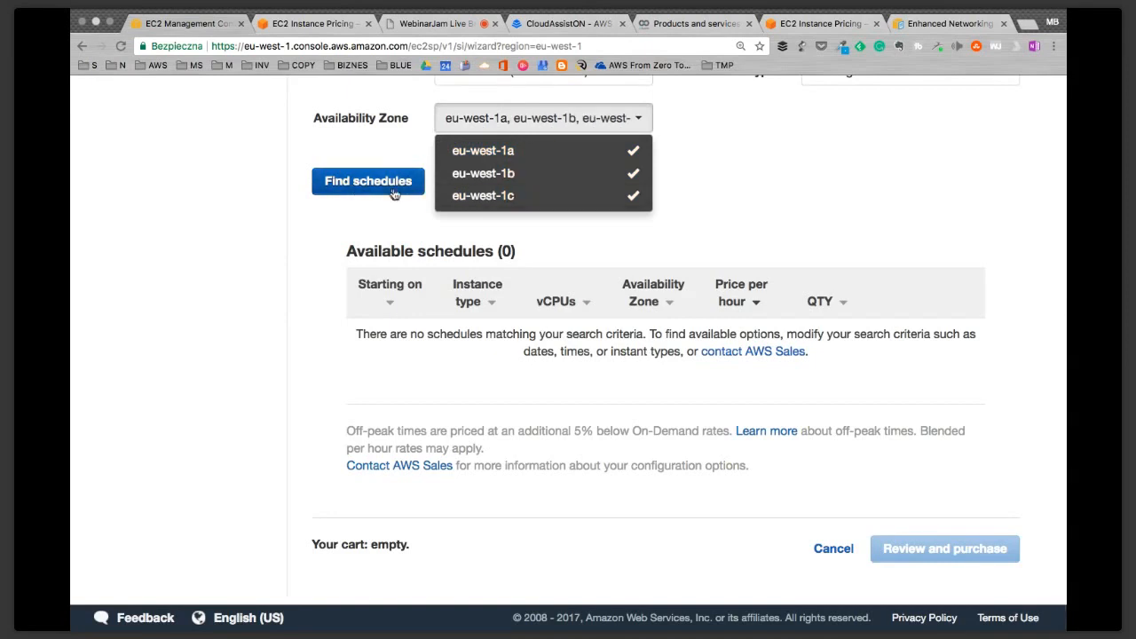
{"action": "left_click", "coordinate": [368, 181]}
- Examine the start times, hourly prices and available quantities of the listed schedules against the search criteria
{"action": "scroll", "coordinate": [405, 247], "scroll_direction": "down", "scroll_amount": 2}
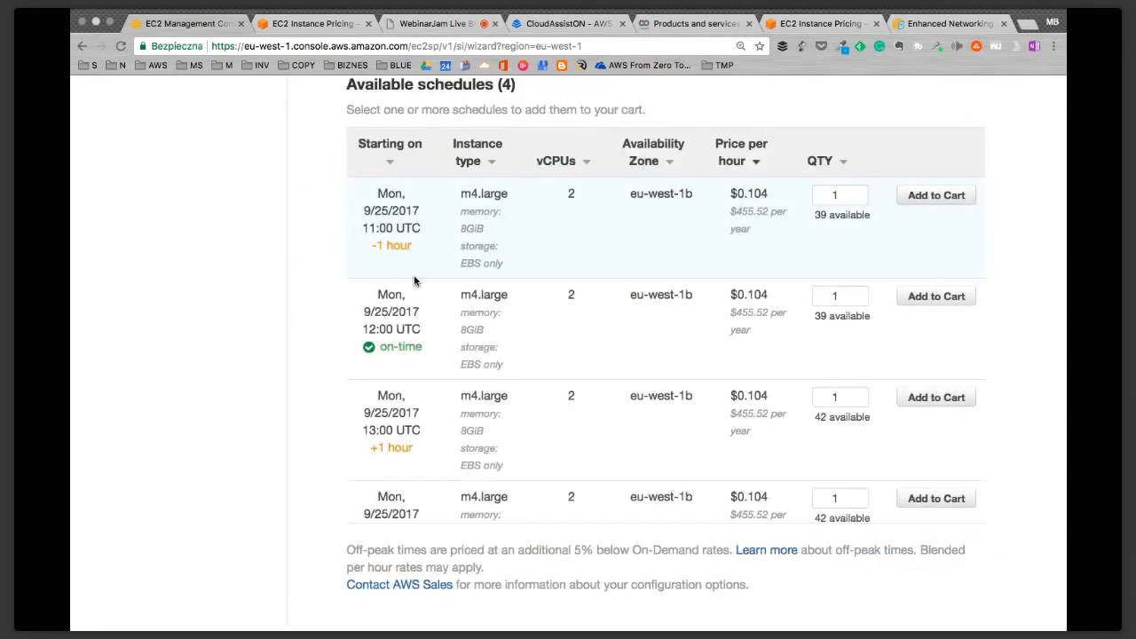
{"action": "scroll", "coordinate": [522, 278], "scroll_direction": "up", "scroll_amount": 1}
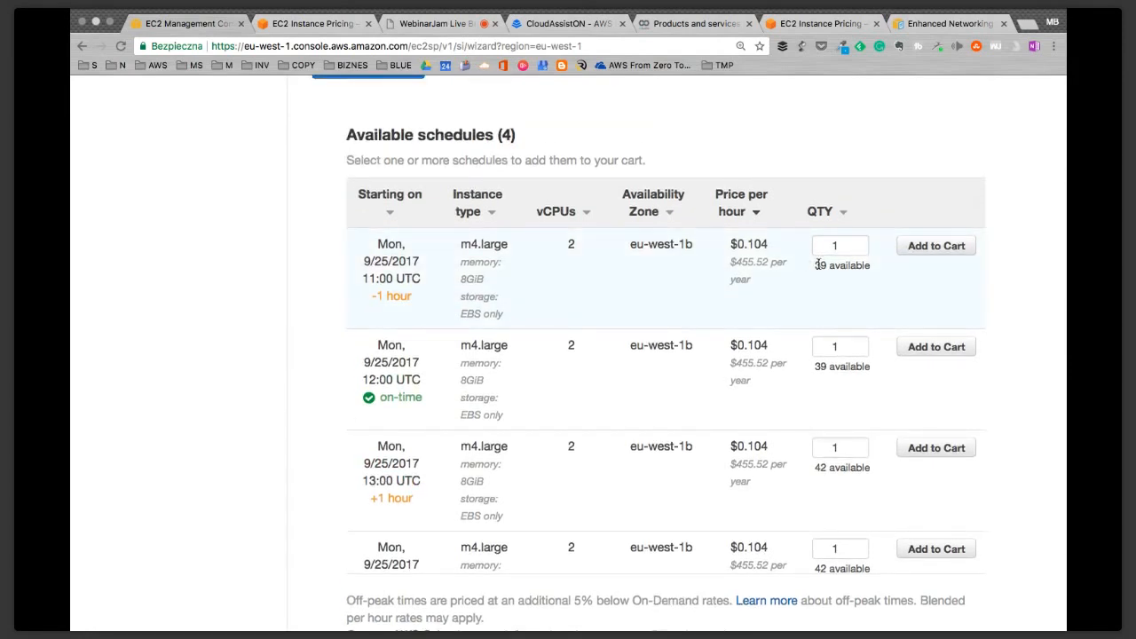
{"action": "left_click_drag", "start_coordinate": [819, 264], "coordinate": [848, 265]}
{"action": "scroll", "coordinate": [845, 469], "scroll_direction": "down", "scroll_amount": 3}
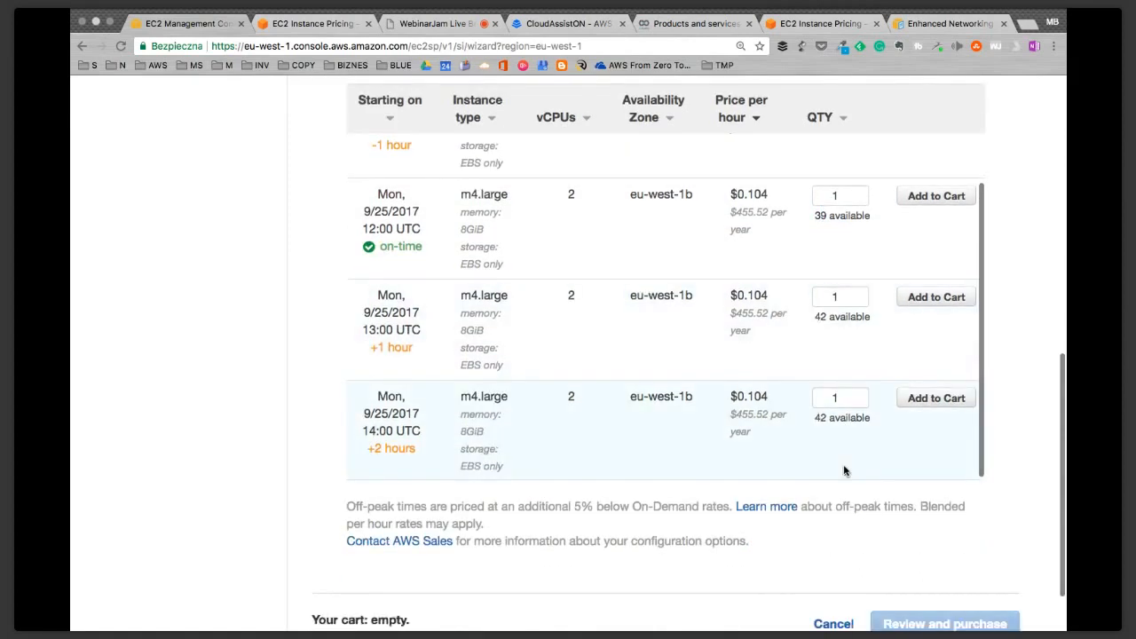
{"action": "scroll", "coordinate": [844, 468], "scroll_direction": "up", "scroll_amount": 6}
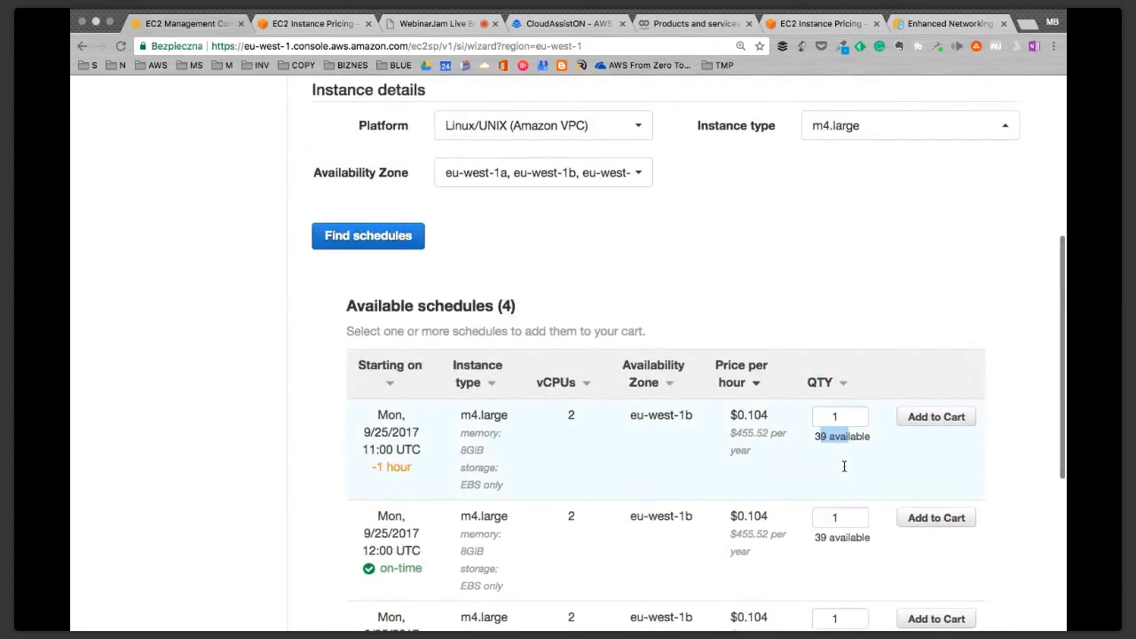
{"action": "scroll", "coordinate": [830, 263], "scroll_direction": "up", "scroll_amount": 4}
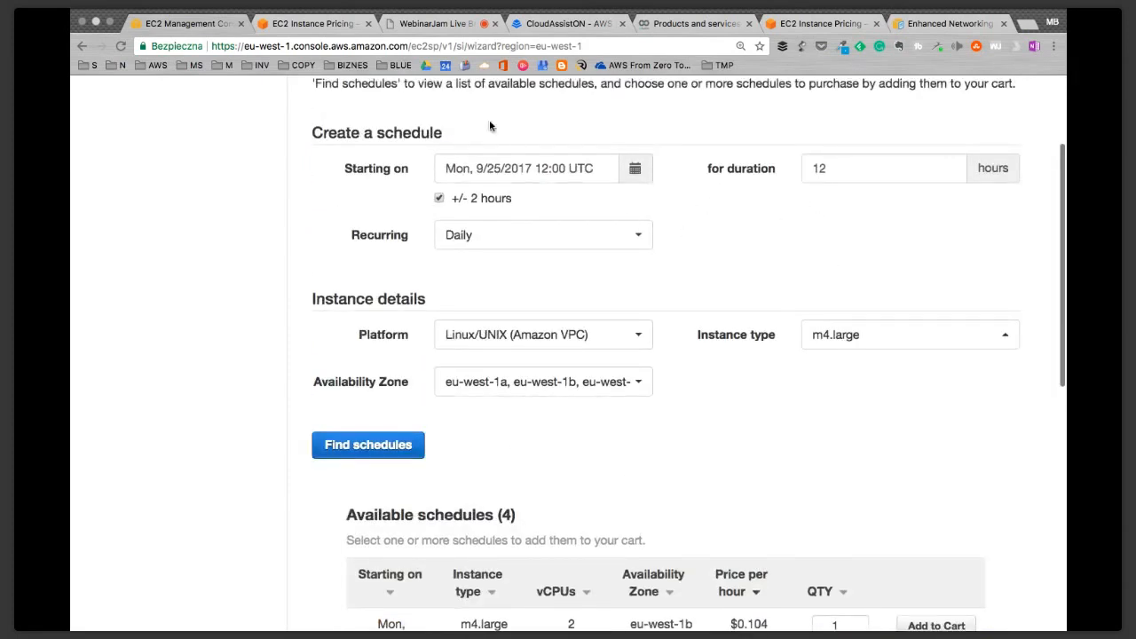
{"action": "scroll", "coordinate": [734, 334], "scroll_direction": "down", "scroll_amount": 3}
{"action": "scroll", "coordinate": [735, 334], "scroll_direction": "down", "scroll_amount": 5}
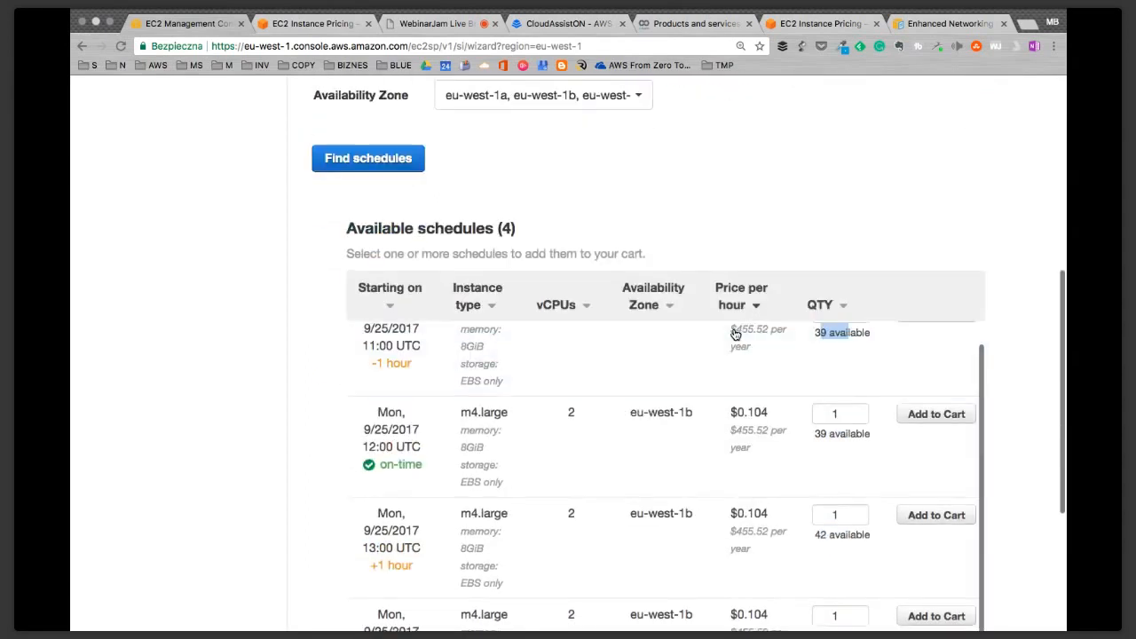
{"action": "scroll", "coordinate": [734, 334], "scroll_direction": "down", "scroll_amount": 1}
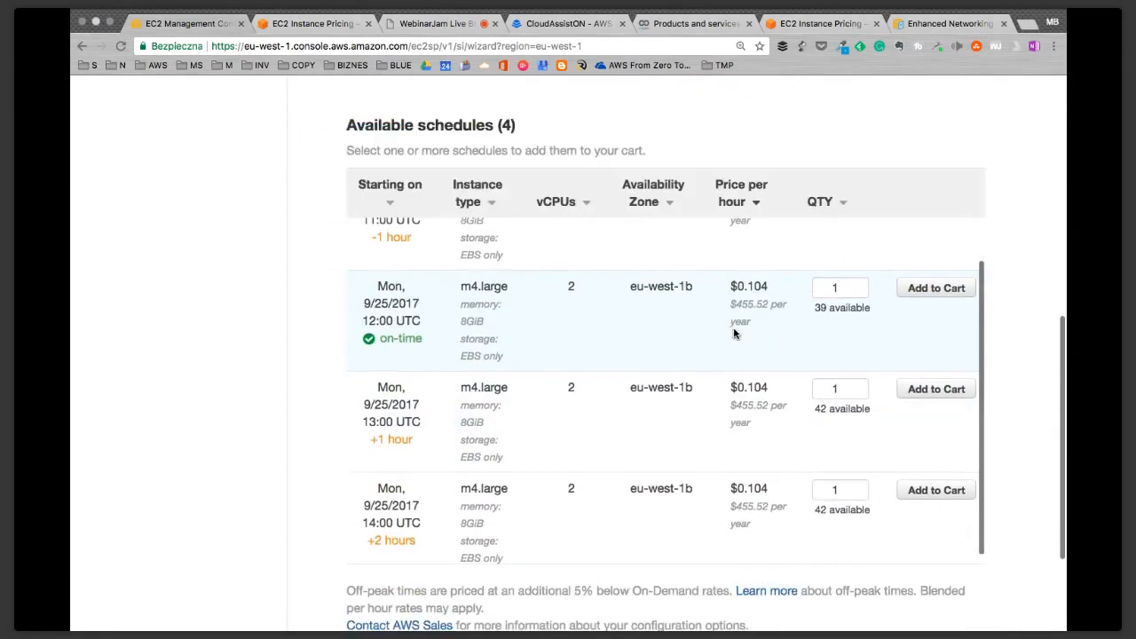
{"action": "scroll", "coordinate": [736, 325], "scroll_direction": "up", "scroll_amount": 3}
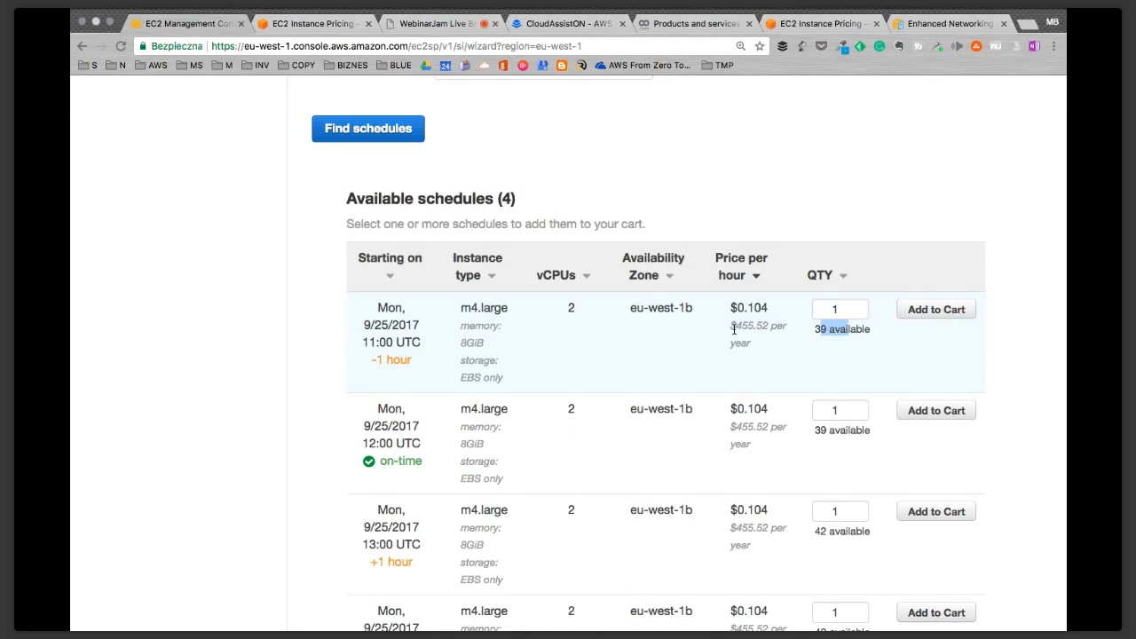
{"action": "scroll", "coordinate": [734, 330], "scroll_direction": "up", "scroll_amount": 8}
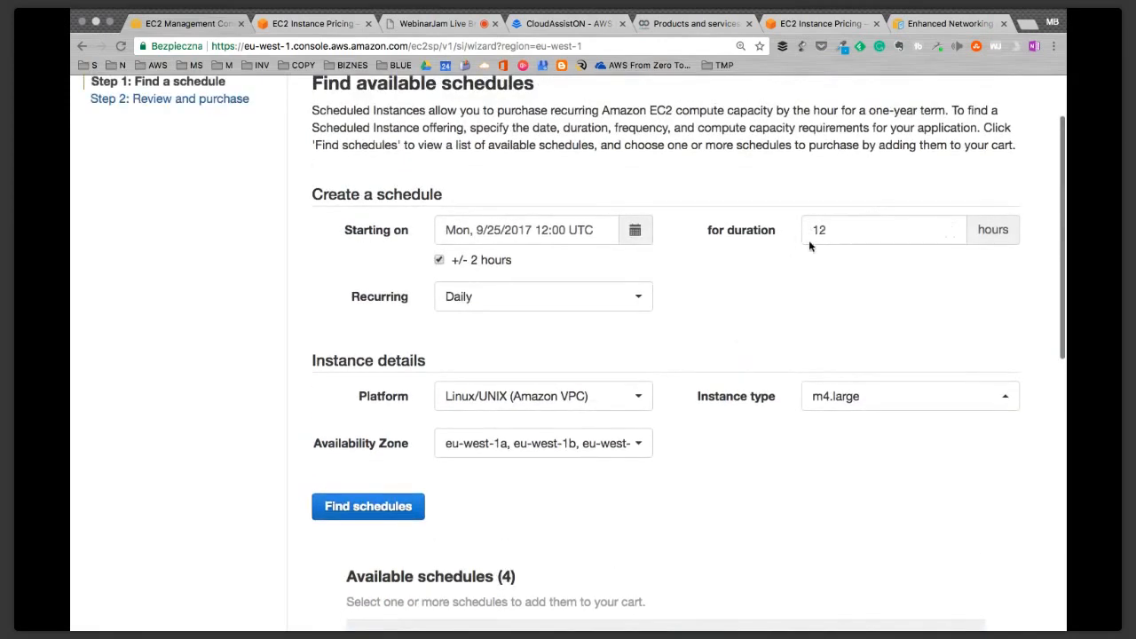
- Compare the available schedules once more with the start time, duration and recurrence in the search form
{"action": "scroll", "coordinate": [712, 413], "scroll_direction": "down", "scroll_amount": 10}
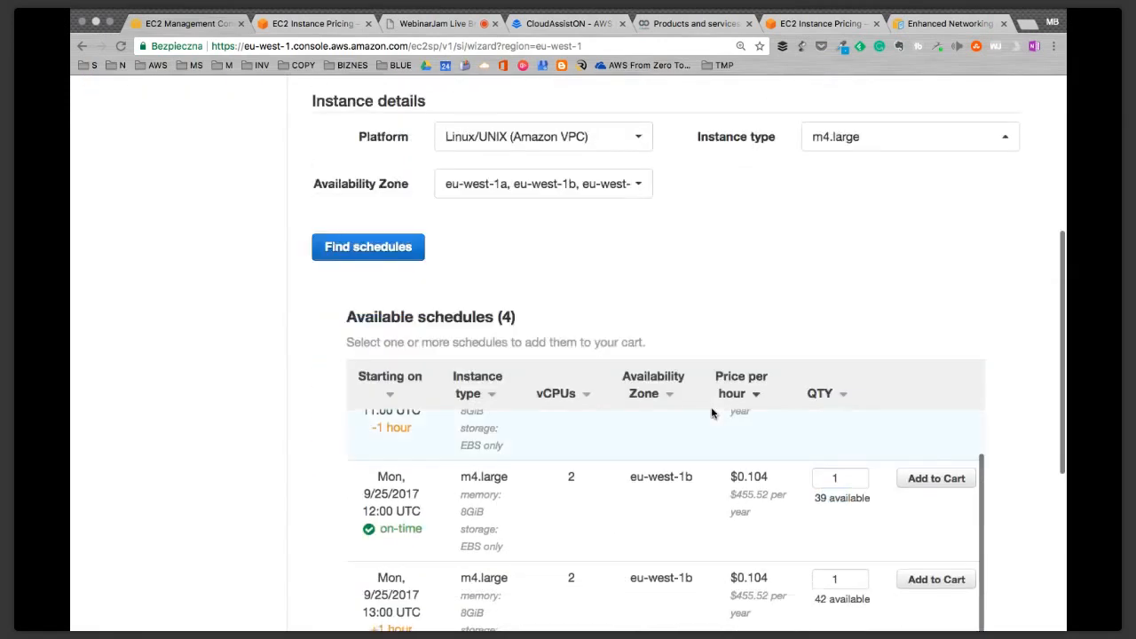
{"action": "scroll", "coordinate": [712, 413], "scroll_direction": "up", "scroll_amount": 2}
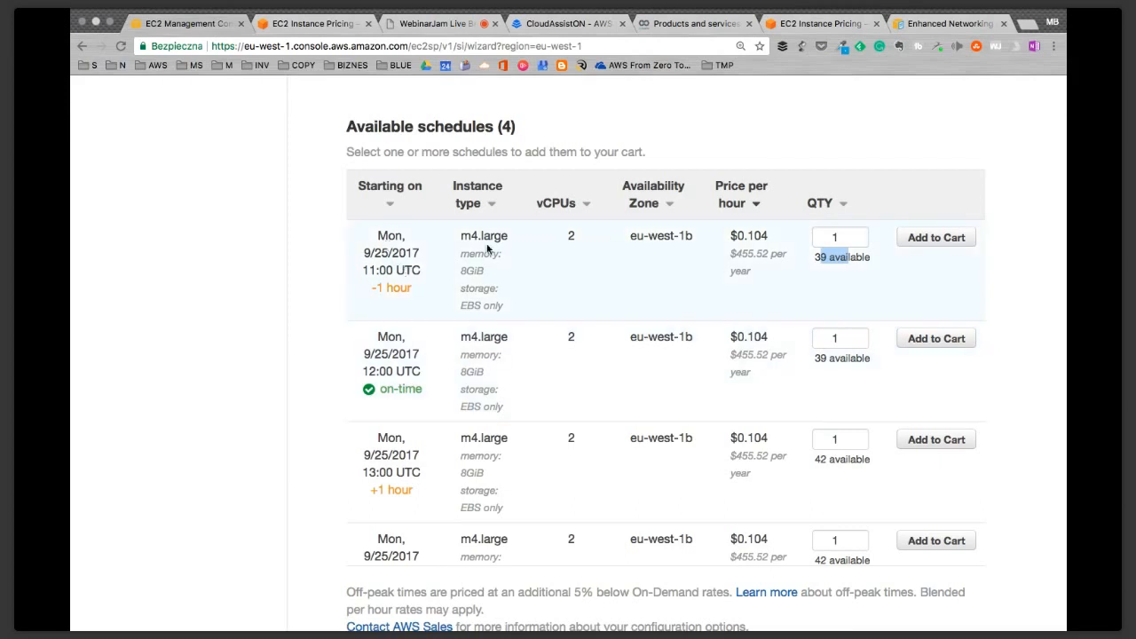
{"action": "scroll", "coordinate": [538, 271], "scroll_direction": "up", "scroll_amount": 8}
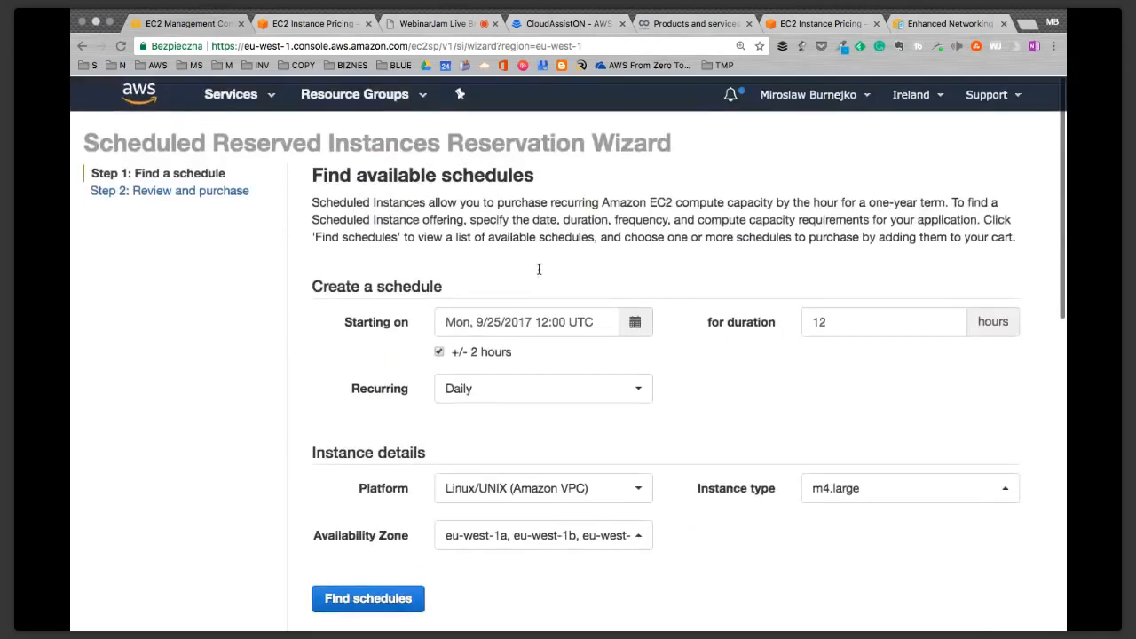
- Open the list of EC2 Dedicated Hosts from the console home and select both listed hosts
{"action": "left_click", "coordinate": [140, 98]}
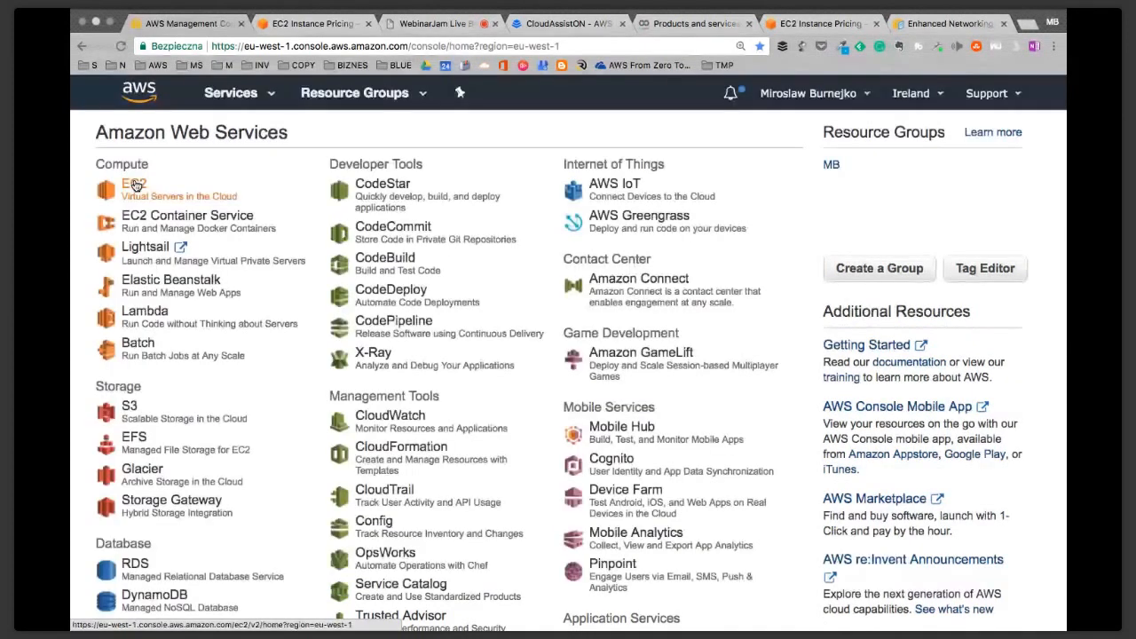
{"action": "left_click", "coordinate": [135, 185]}
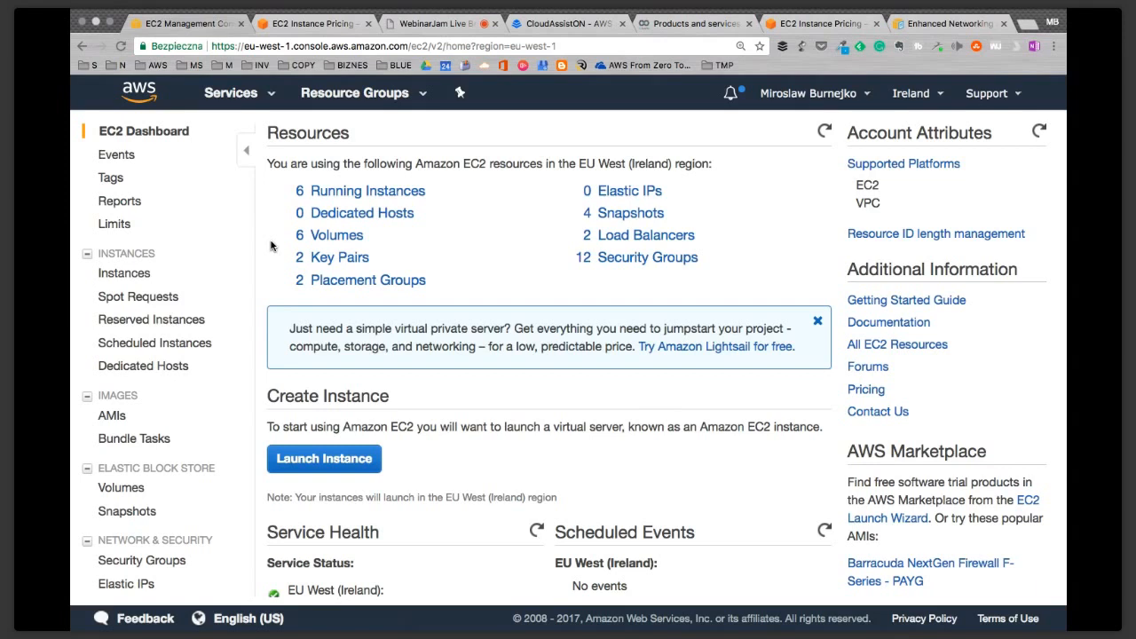
{"action": "left_click", "coordinate": [350, 220]}
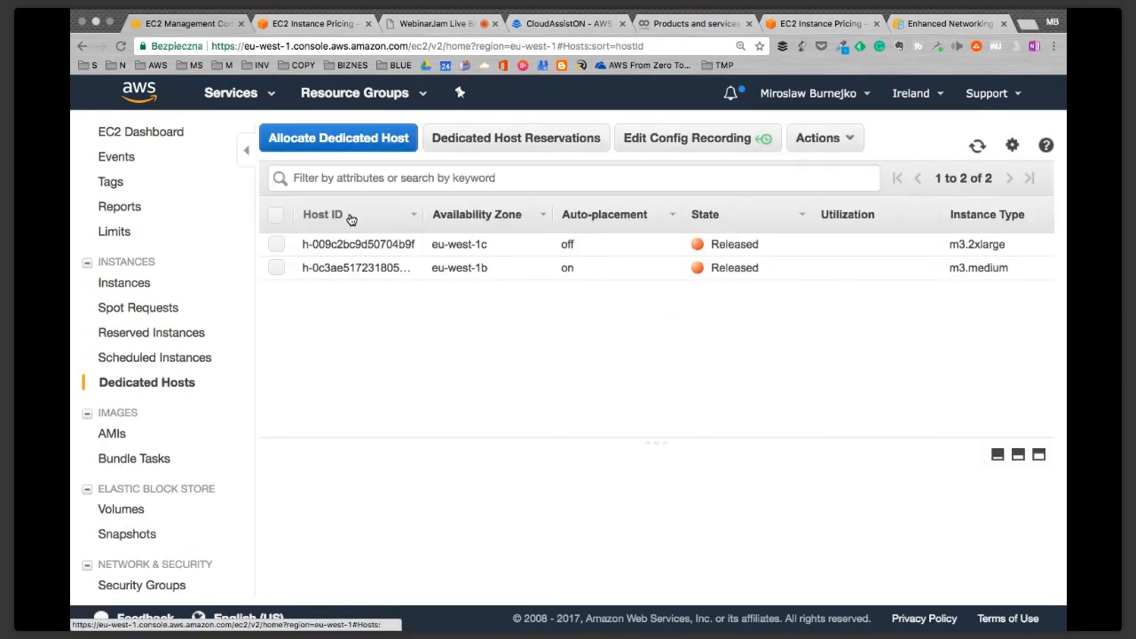
{"action": "left_click", "coordinate": [276, 244]}
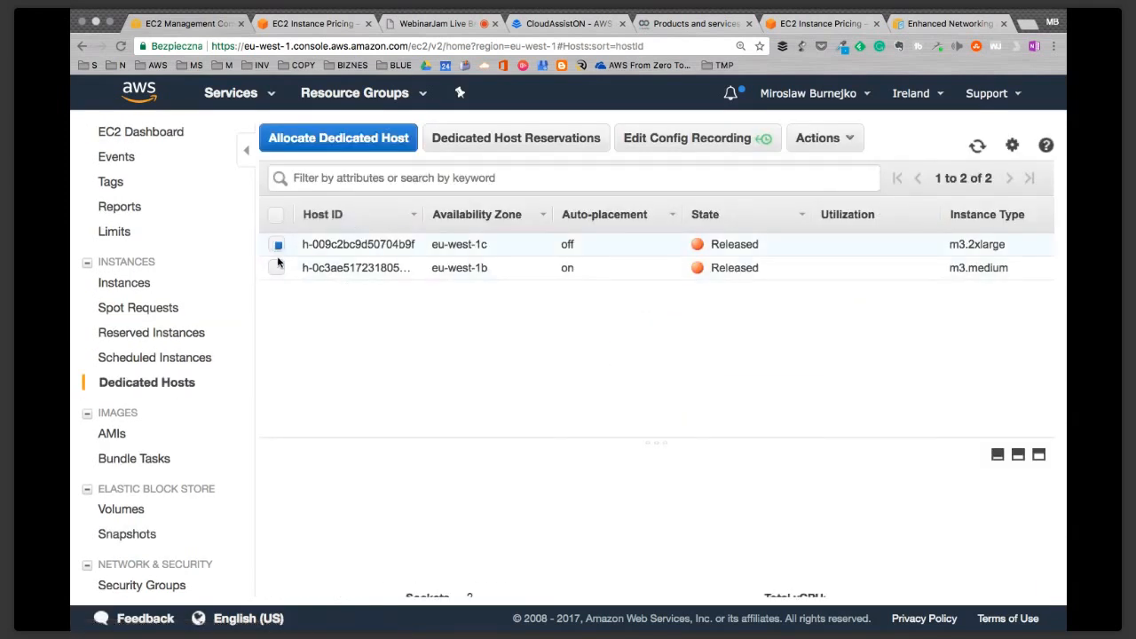
{"action": "left_click", "coordinate": [276, 268]}
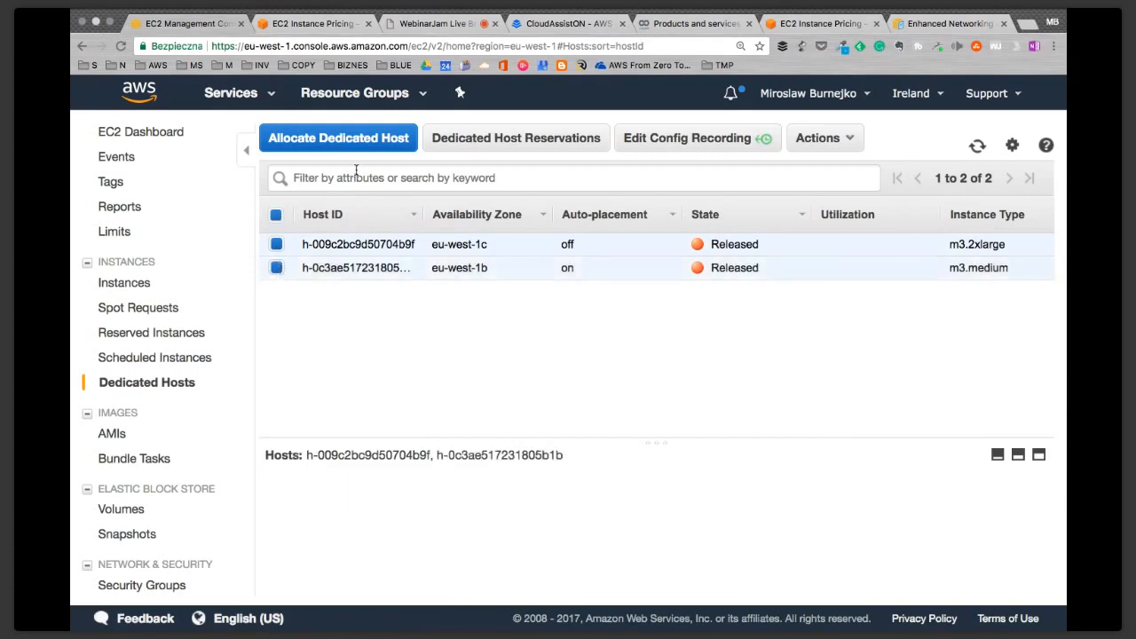
- Start allocating a Dedicated Host with instance type m4.large in Availability Zone eu-west-1b
{"action": "left_click", "coordinate": [365, 142]}
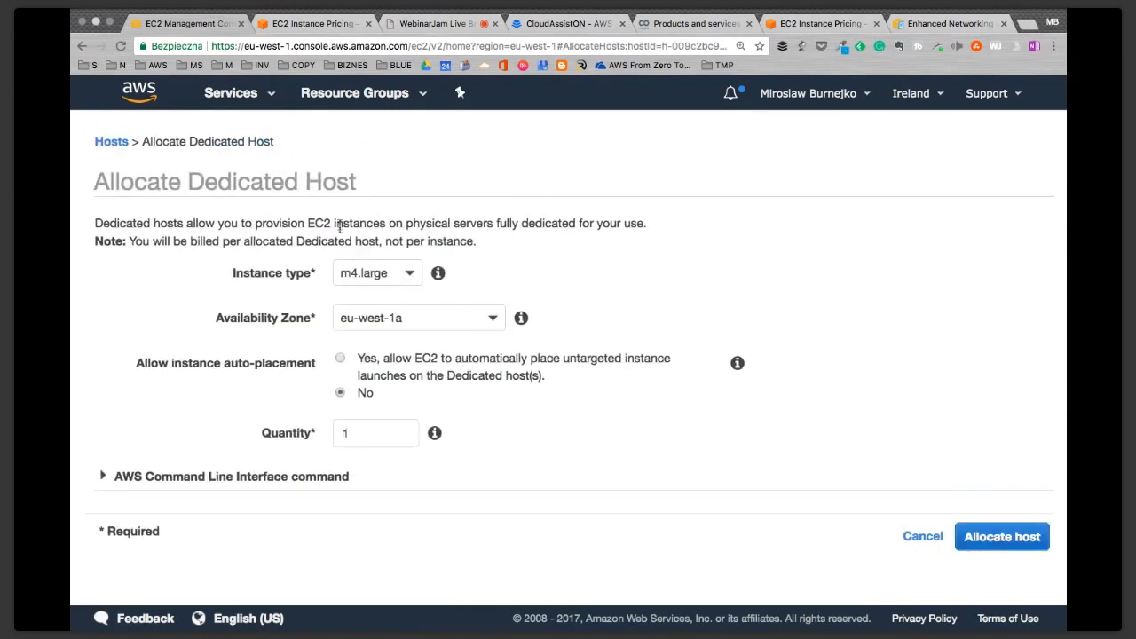
{"action": "left_click", "coordinate": [387, 278]}
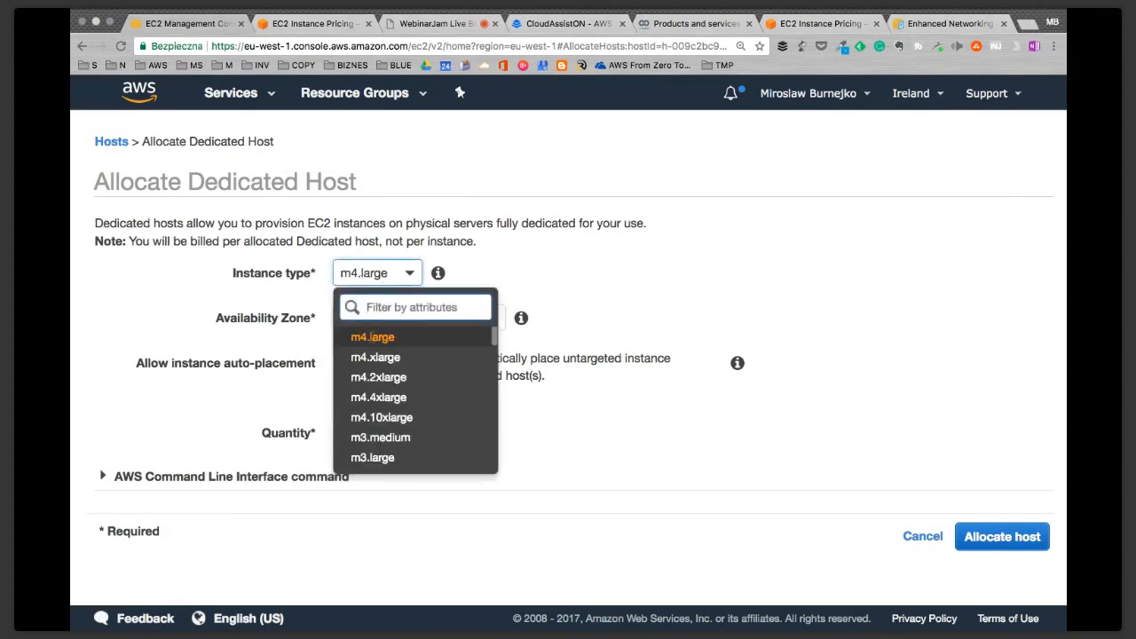
{"action": "scroll", "coordinate": [377, 391], "scroll_direction": "down", "scroll_amount": 1}
{"action": "scroll", "coordinate": [382, 382], "scroll_direction": "up", "scroll_amount": 1}
{"action": "left_click", "coordinate": [372, 336]}
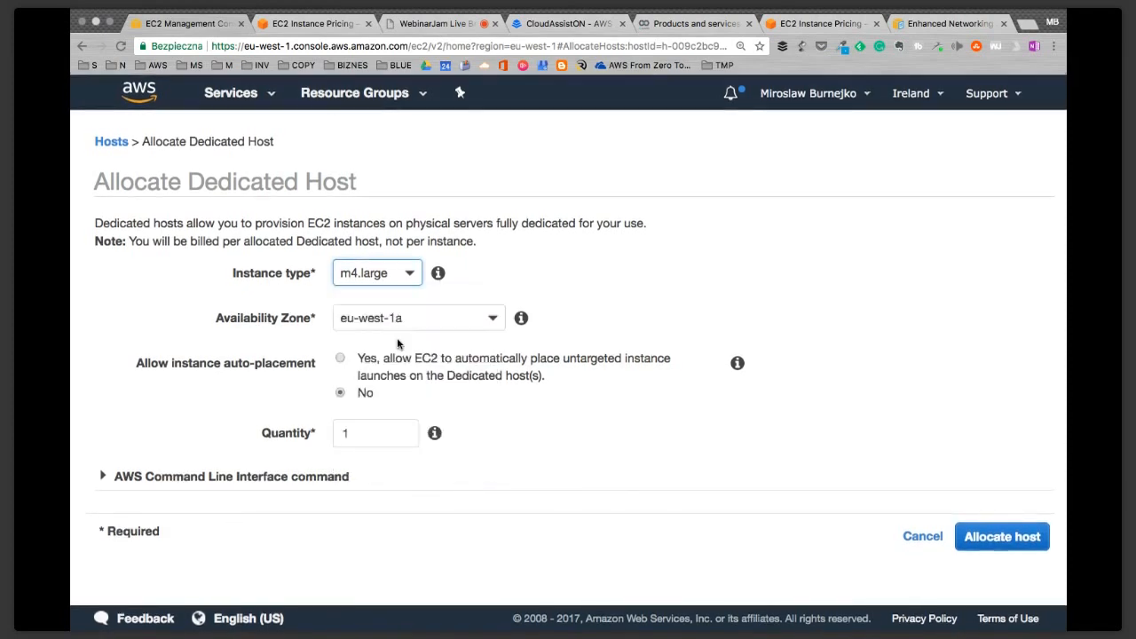
{"action": "left_click", "coordinate": [433, 317]}
{"action": "left_click", "coordinate": [395, 402]}
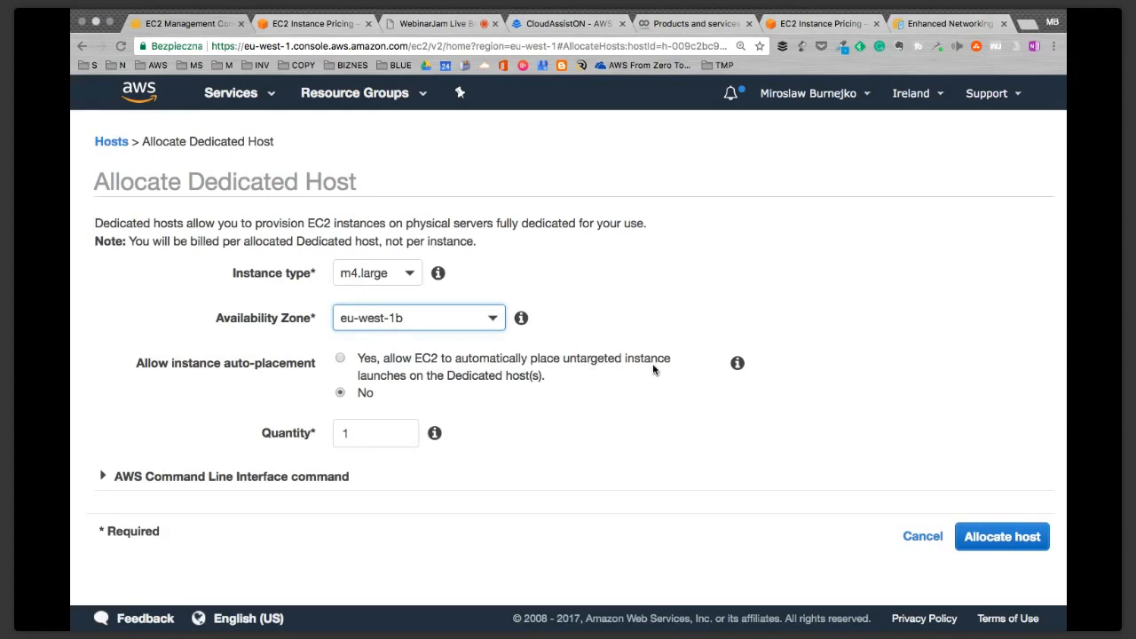
- Try to allocate one m4.large host in eu-west-1b with instance auto-placement set to No
{"action": "left_click_drag", "start_coordinate": [368, 397], "coordinate": [391, 398]}
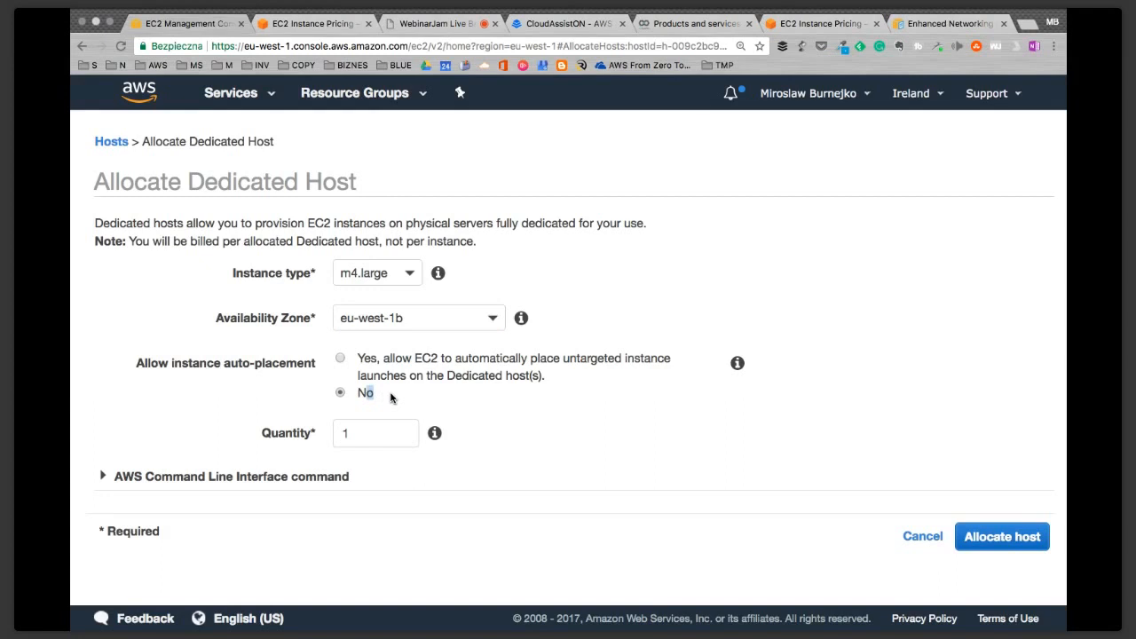
{"action": "left_click", "coordinate": [391, 398]}
{"action": "left_click", "coordinate": [380, 433]}
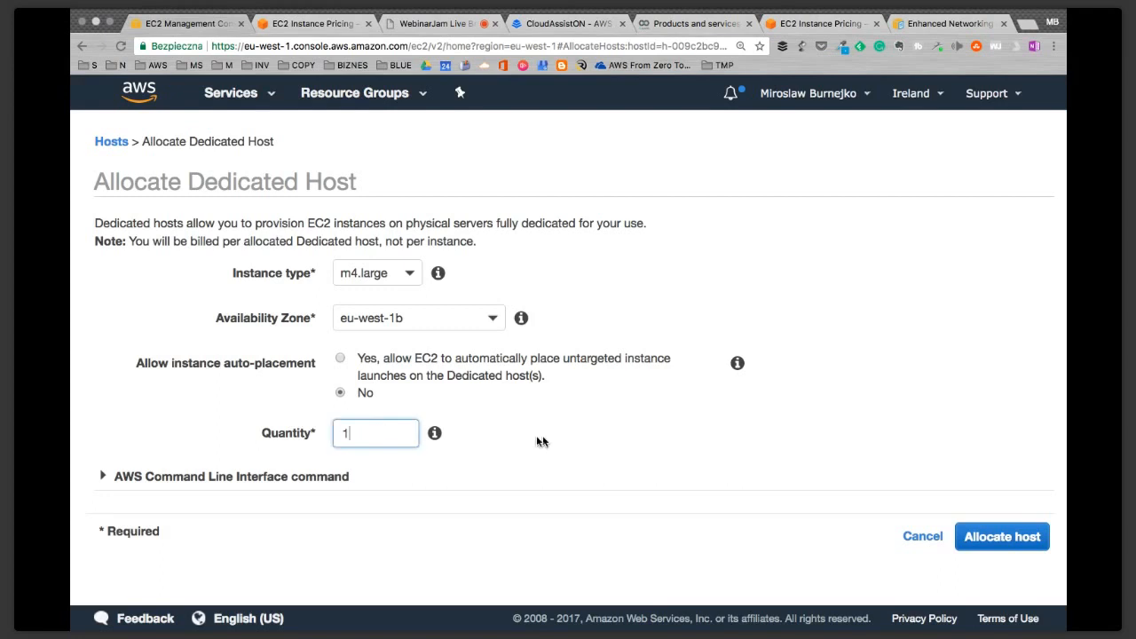
{"action": "scroll", "coordinate": [484, 431], "scroll_direction": "down", "scroll_amount": 1}
{"action": "left_click", "coordinate": [1003, 538]}
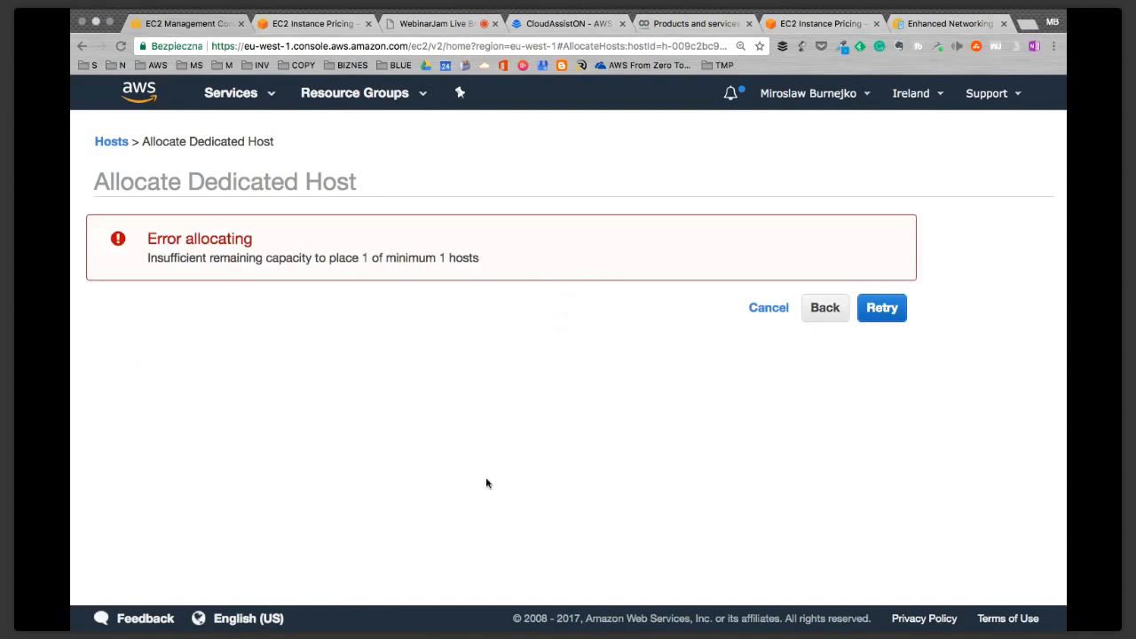
{"action": "triple_click", "coordinate": [277, 256]}
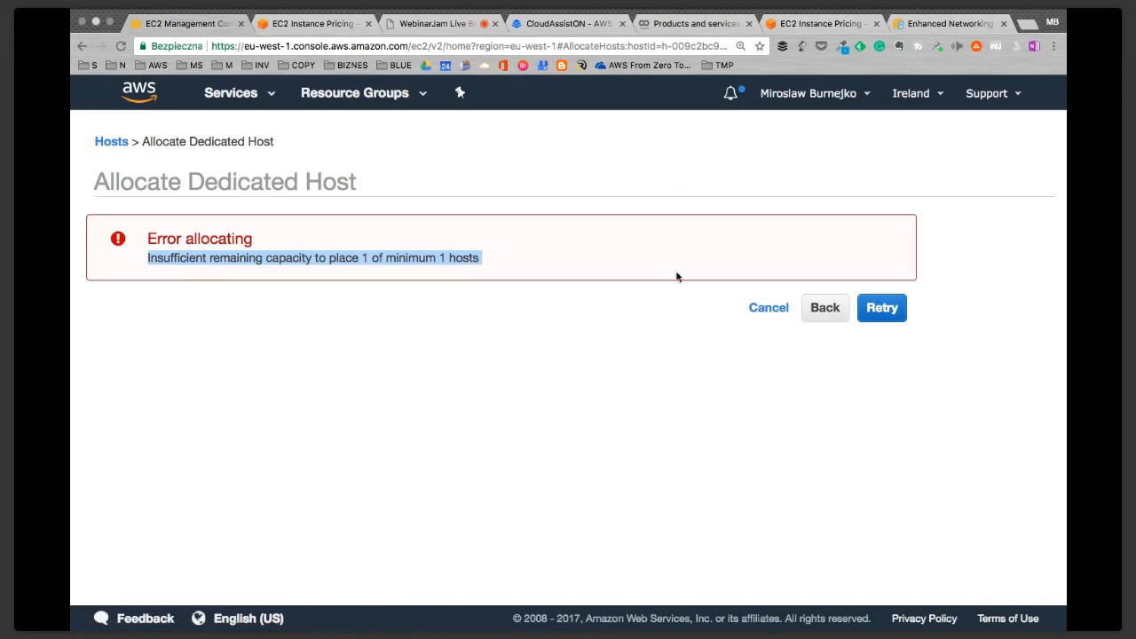
- Return to the allocation form, change the instance type to m3.large, and try to allocate the host in eu-west-1b
{"action": "left_click", "coordinate": [822, 315]}
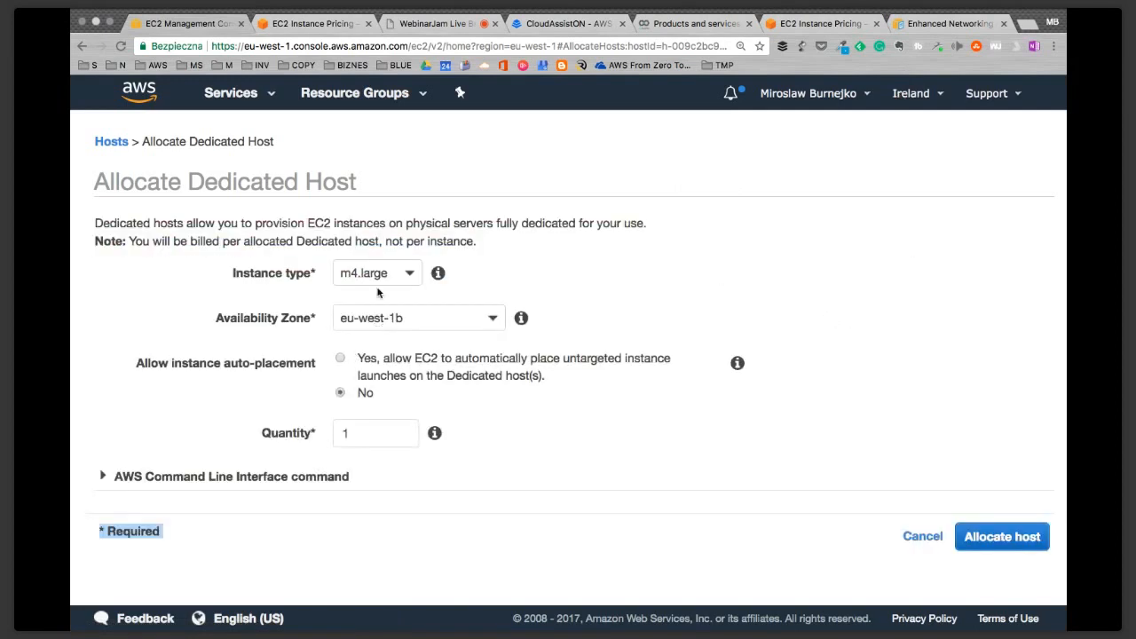
{"action": "left_click", "coordinate": [373, 273]}
{"action": "scroll", "coordinate": [371, 388], "scroll_direction": "down", "scroll_amount": 2}
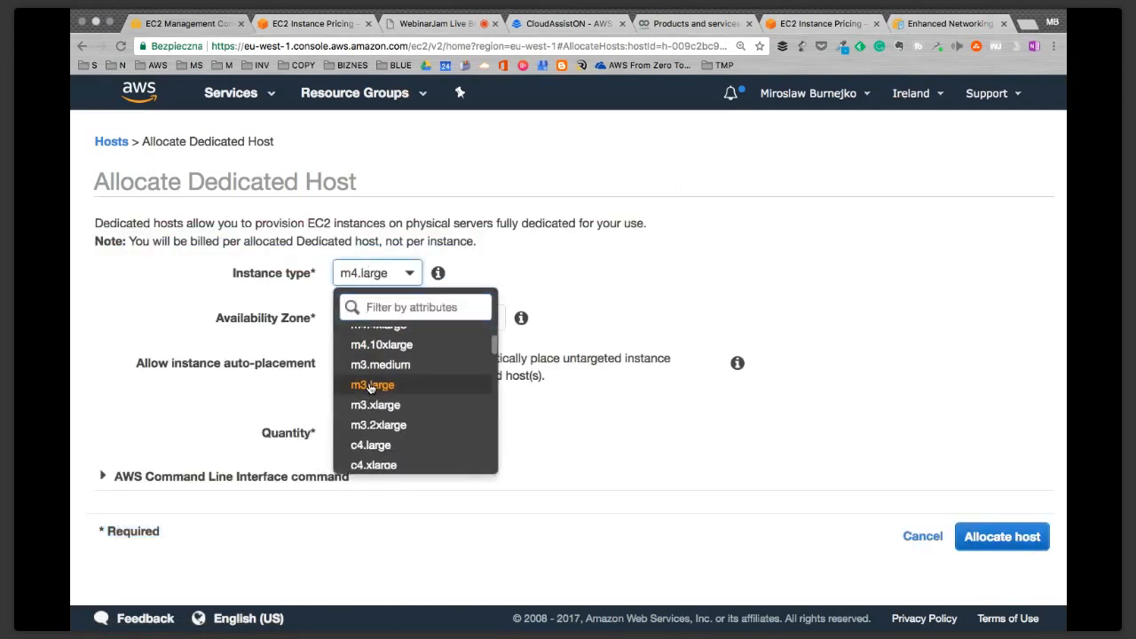
{"action": "left_click", "coordinate": [371, 385]}
{"action": "left_click", "coordinate": [1018, 552]}
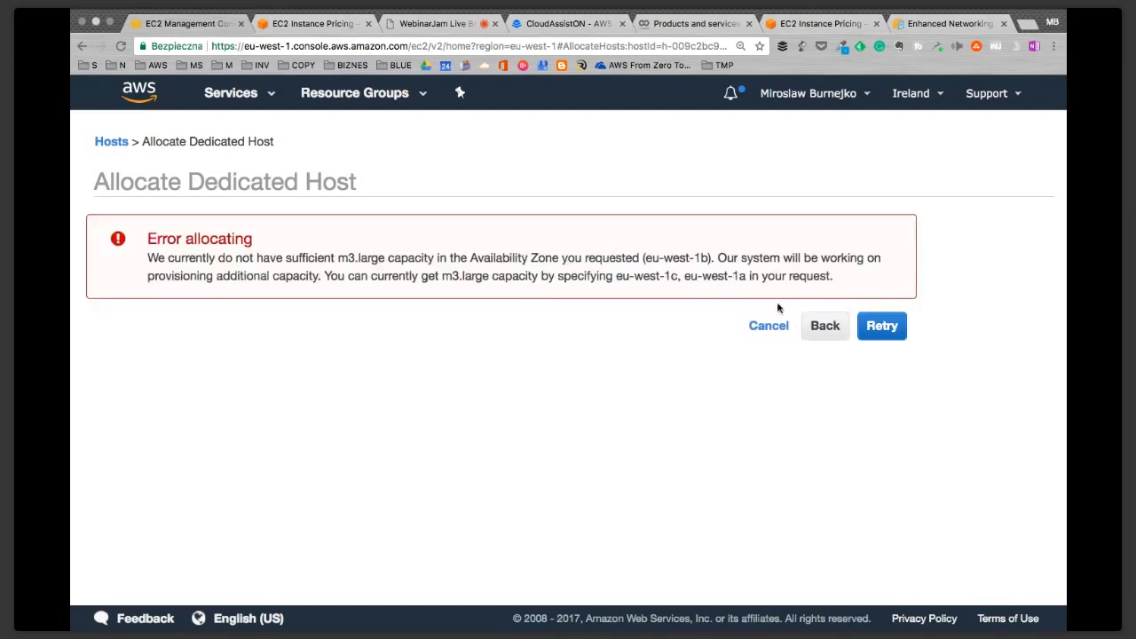
{"action": "left_click_drag", "start_coordinate": [665, 258], "coordinate": [710, 258]}
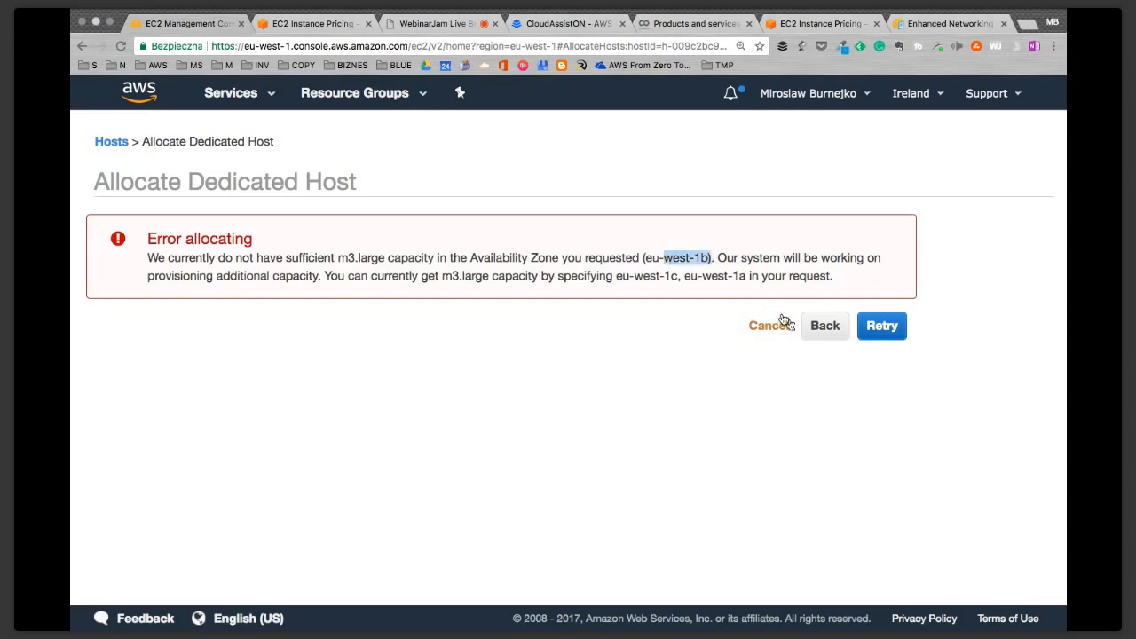
- Change the Availability Zone to eu-west-1a, allocate the m3.large host, and open the new host's details
{"action": "left_click", "coordinate": [823, 327]}
{"action": "left_click", "coordinate": [426, 325]}
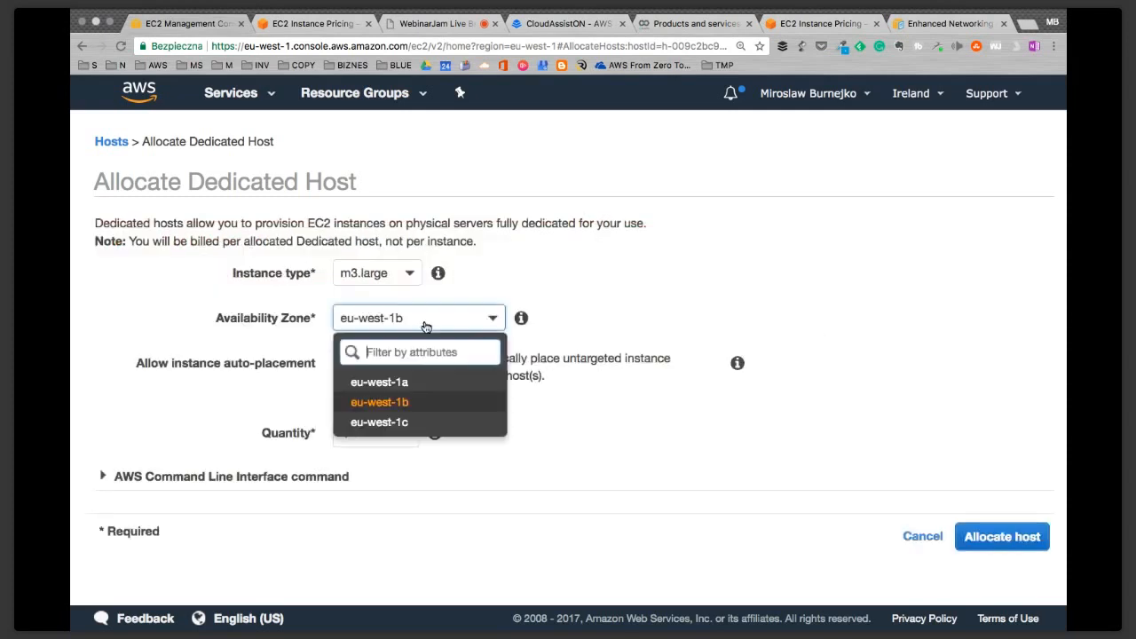
{"action": "left_click", "coordinate": [408, 392]}
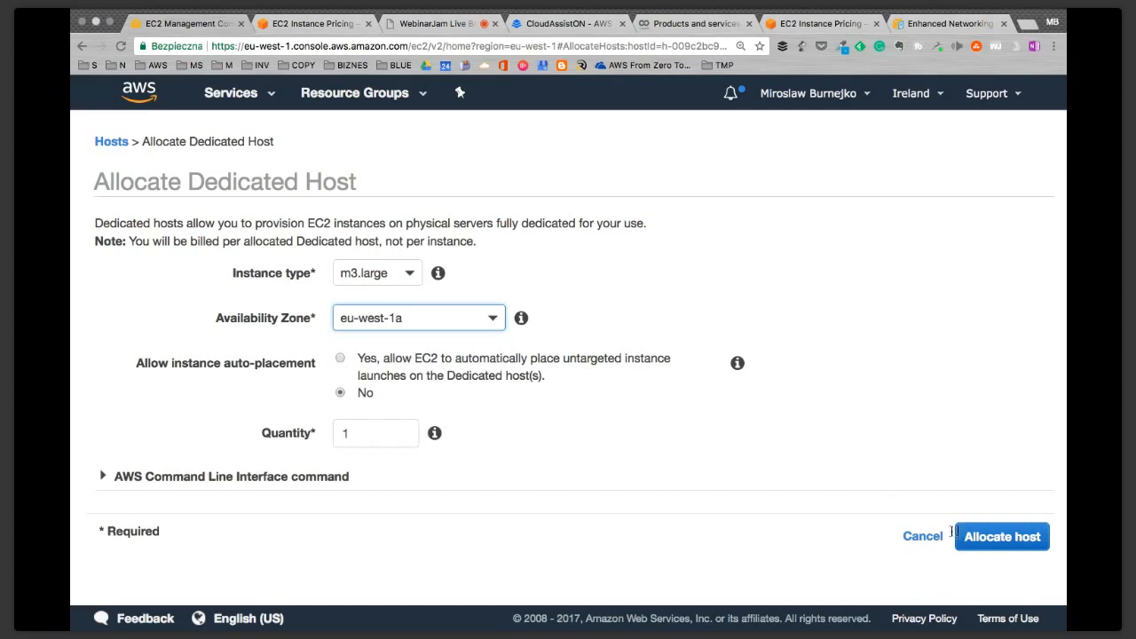
{"action": "left_click", "coordinate": [1007, 539]}
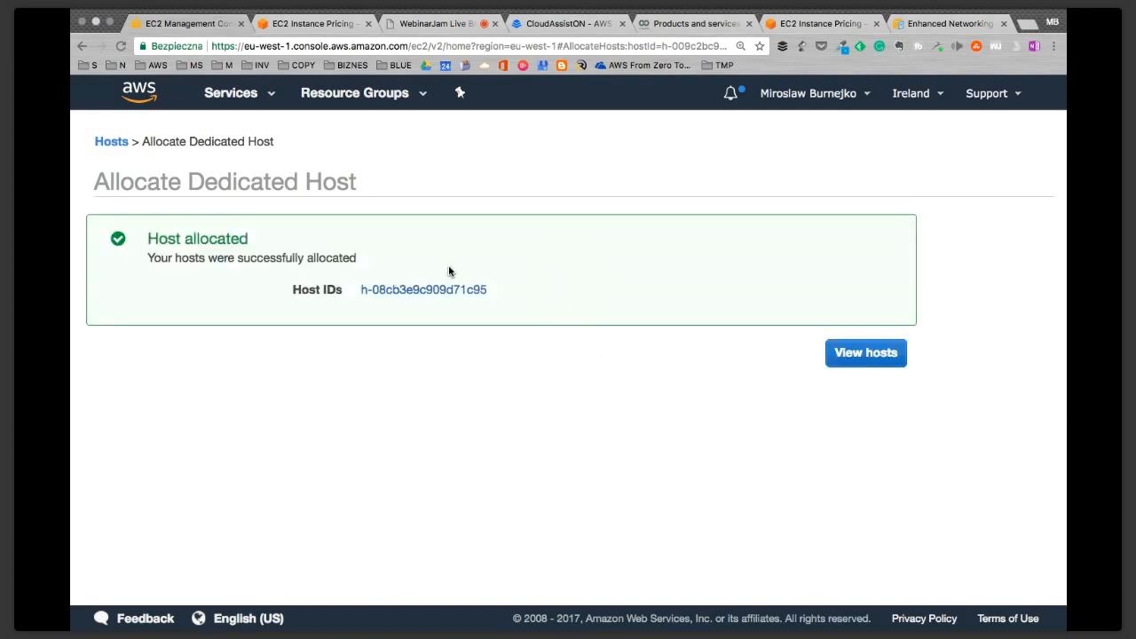
{"action": "left_click", "coordinate": [430, 291]}
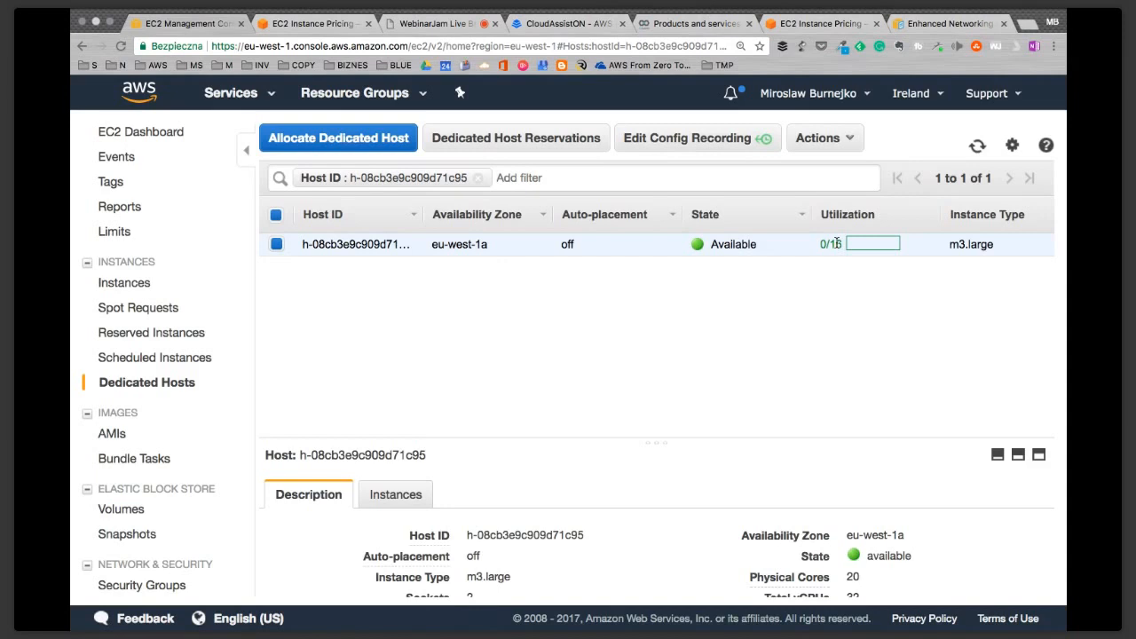
{"action": "left_click_drag", "start_coordinate": [955, 244], "coordinate": [992, 243]}
- Start launching an instance onto the allocated host and choose the Ubuntu Server 16.04 LTS (HVM) image
{"action": "left_click", "coordinate": [843, 144]}
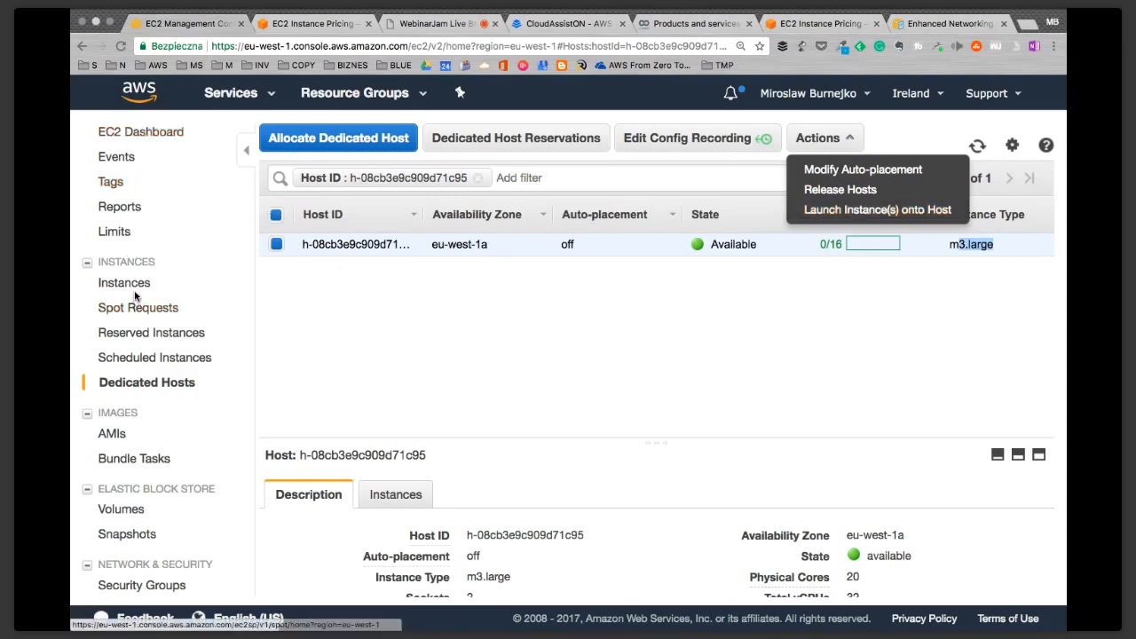
{"action": "left_click", "coordinate": [870, 216]}
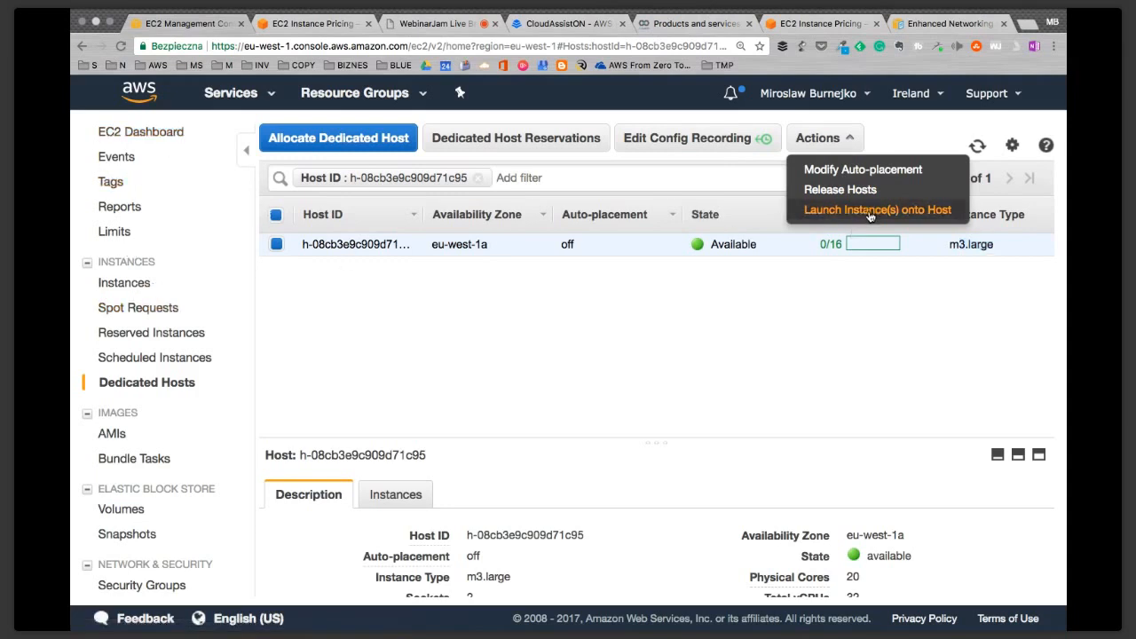
{"action": "left_click", "coordinate": [870, 214]}
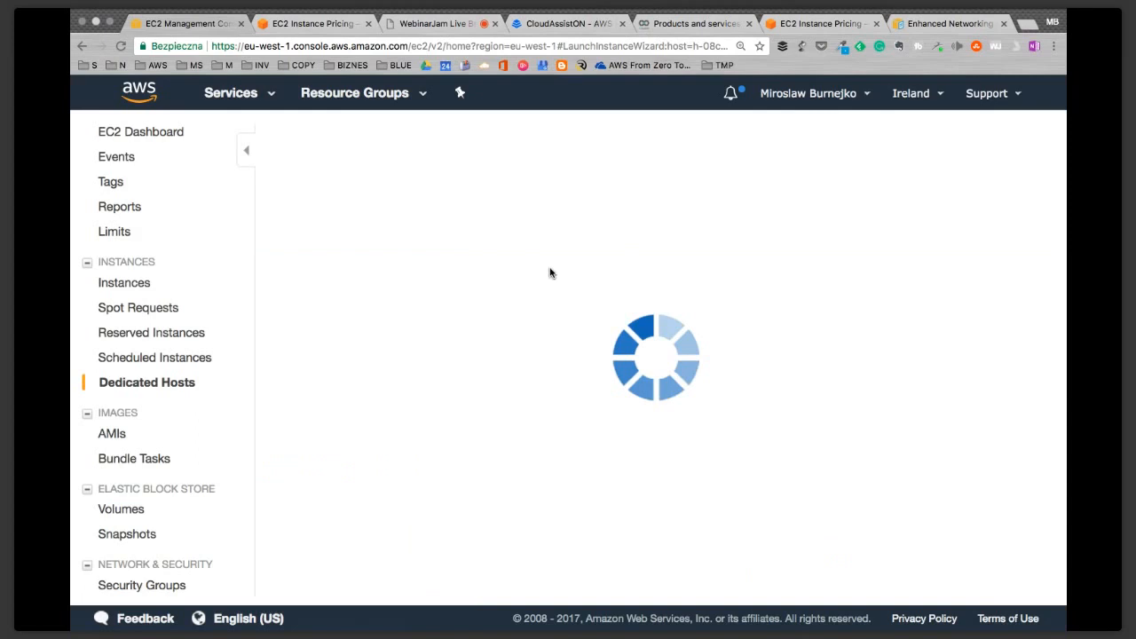
{"action": "scroll", "coordinate": [517, 396], "scroll_direction": "down", "scroll_amount": 3}
{"action": "scroll", "coordinate": [517, 396], "scroll_direction": "down", "scroll_amount": 10}
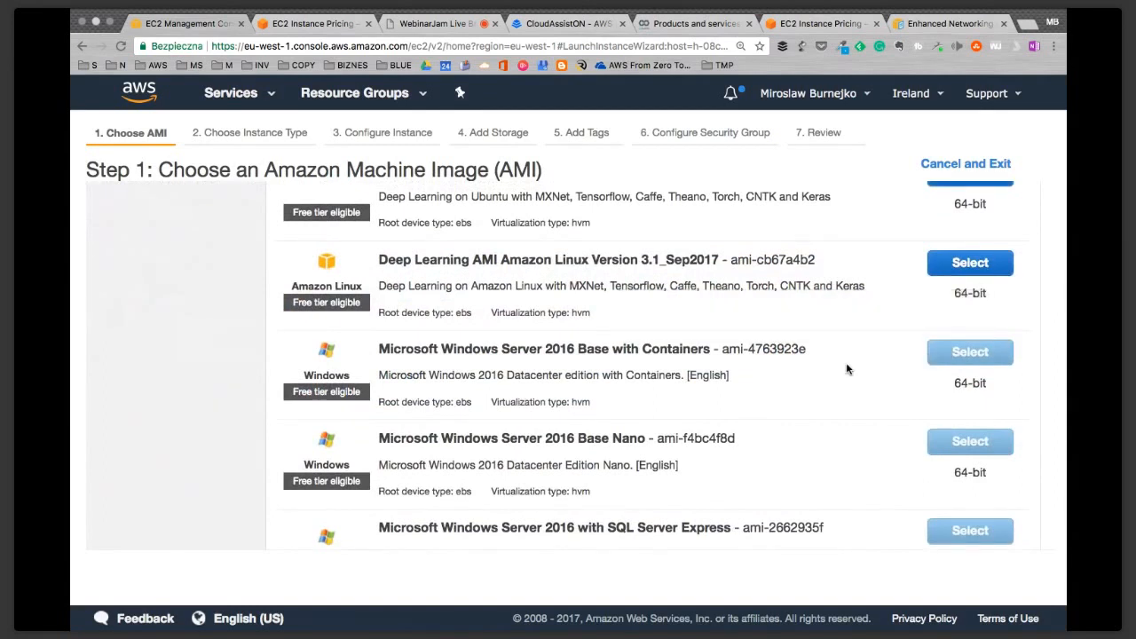
{"action": "scroll", "coordinate": [847, 370], "scroll_direction": "up", "scroll_amount": 12}
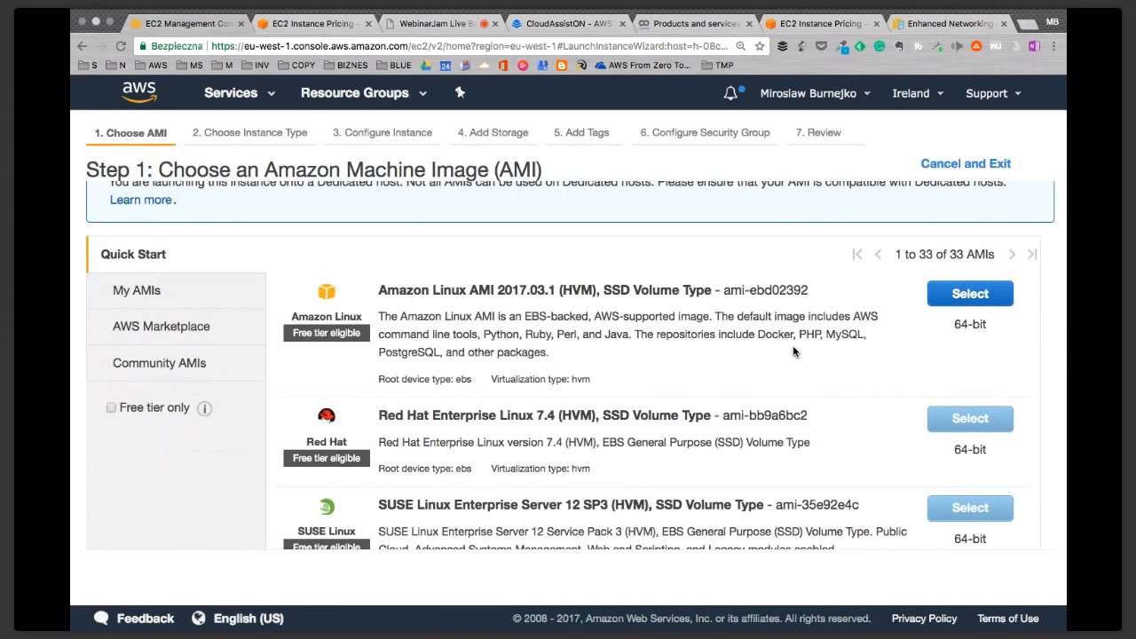
{"action": "scroll", "coordinate": [794, 351], "scroll_direction": "down", "scroll_amount": 3}
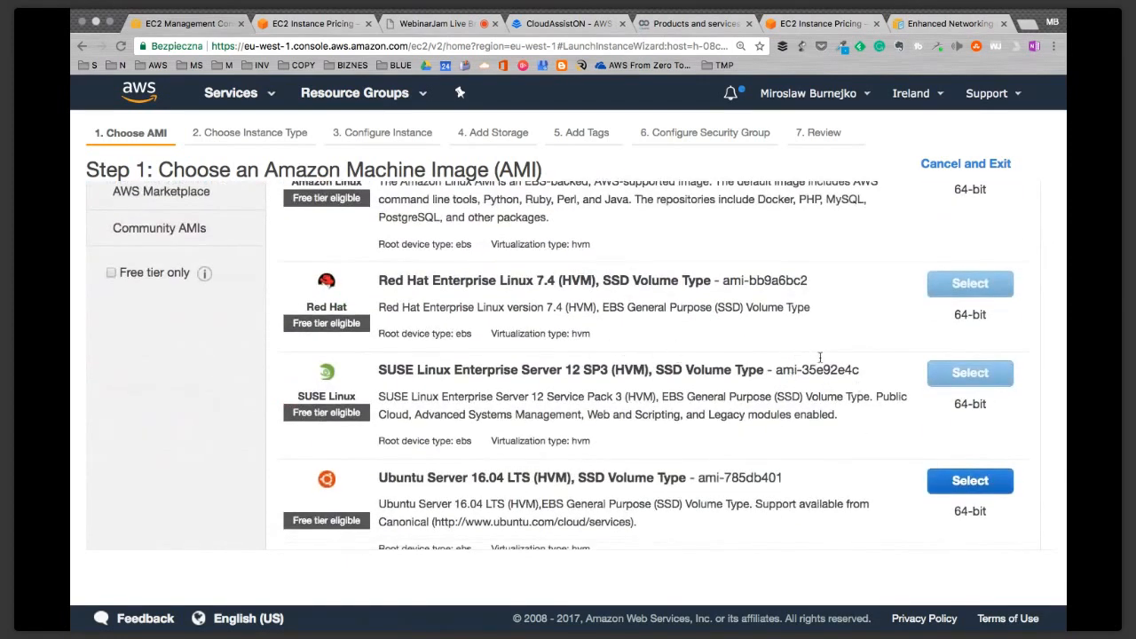
{"action": "left_click", "coordinate": [971, 481]}
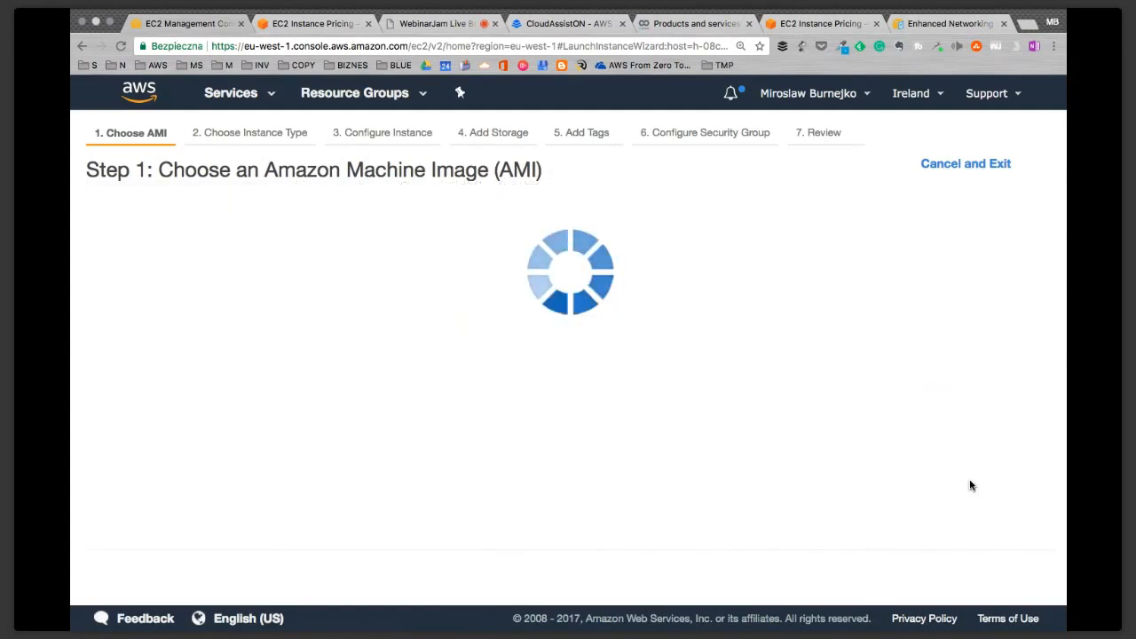
- Check which instance type can be selected for the host, then cancel the launch and inspect the host's utilization
{"action": "scroll", "coordinate": [530, 348], "scroll_direction": "down", "scroll_amount": 10}
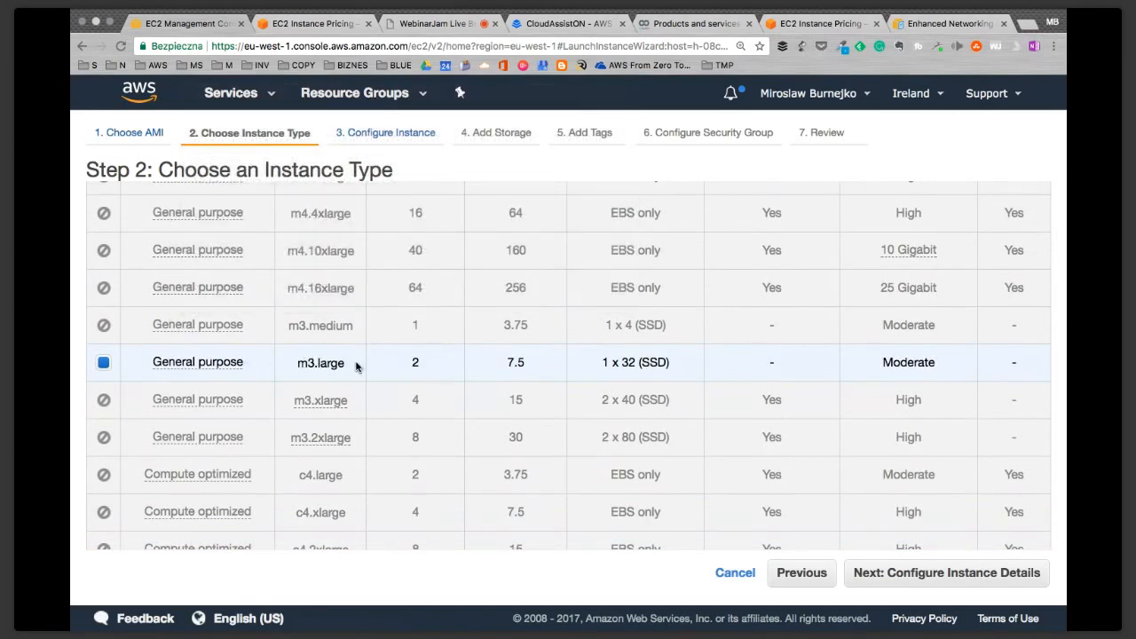
{"action": "left_click", "coordinate": [733, 572]}
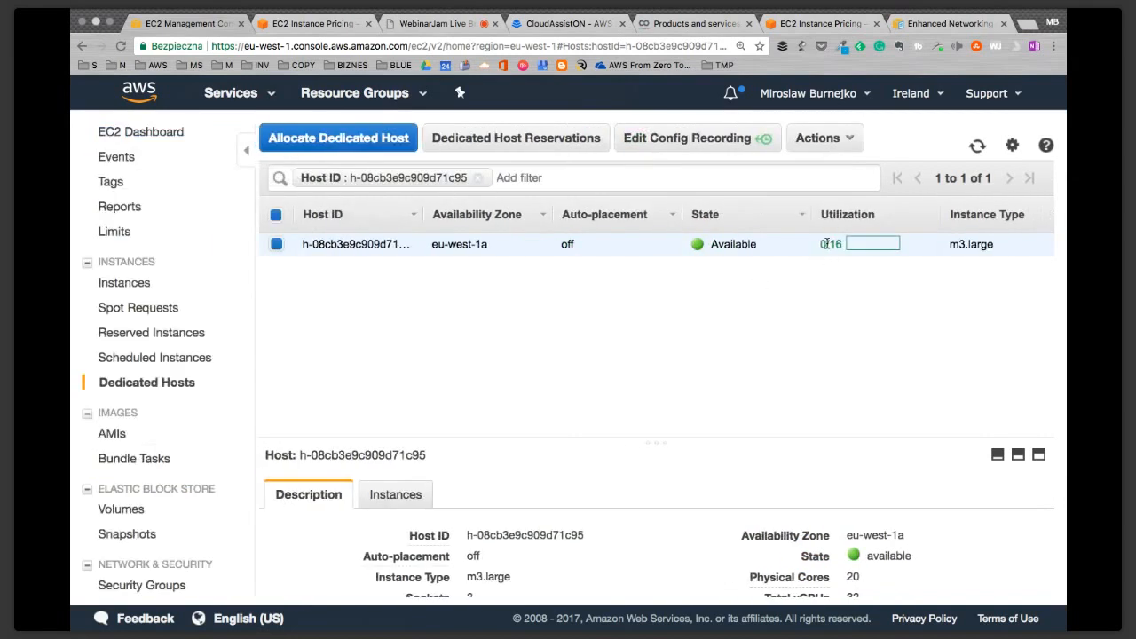
{"action": "double_click", "coordinate": [825, 244]}
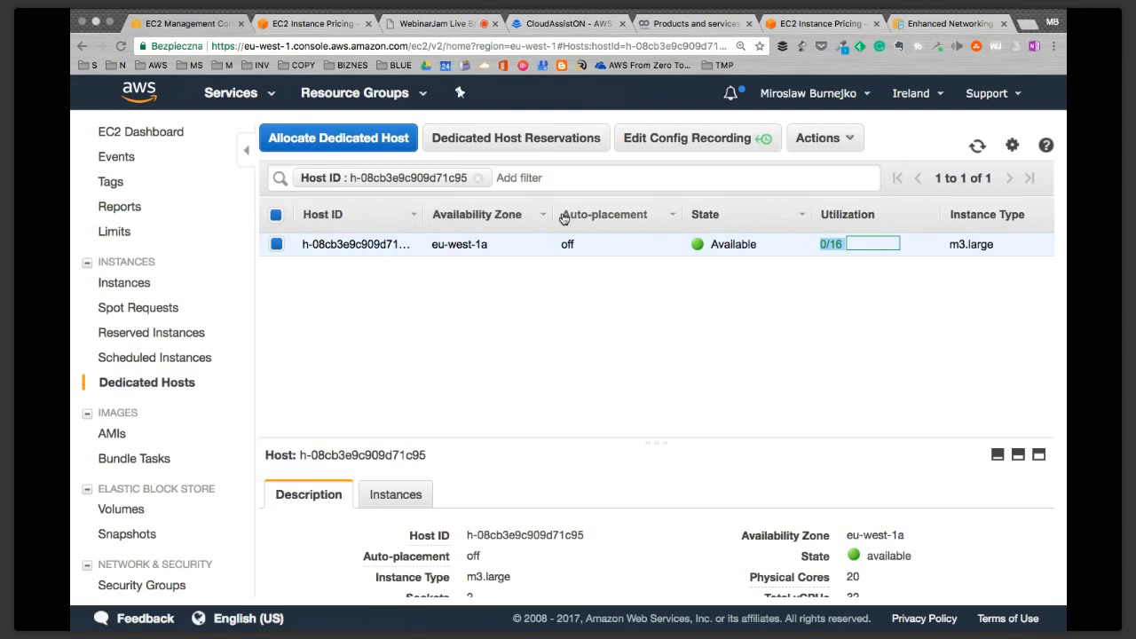
- Search the web for "ec2 dedicated host pricing" in a new browser tab and open the Amazon EC2 Dedicated Host Pricing page
{"action": "left_click", "coordinate": [1028, 22]}
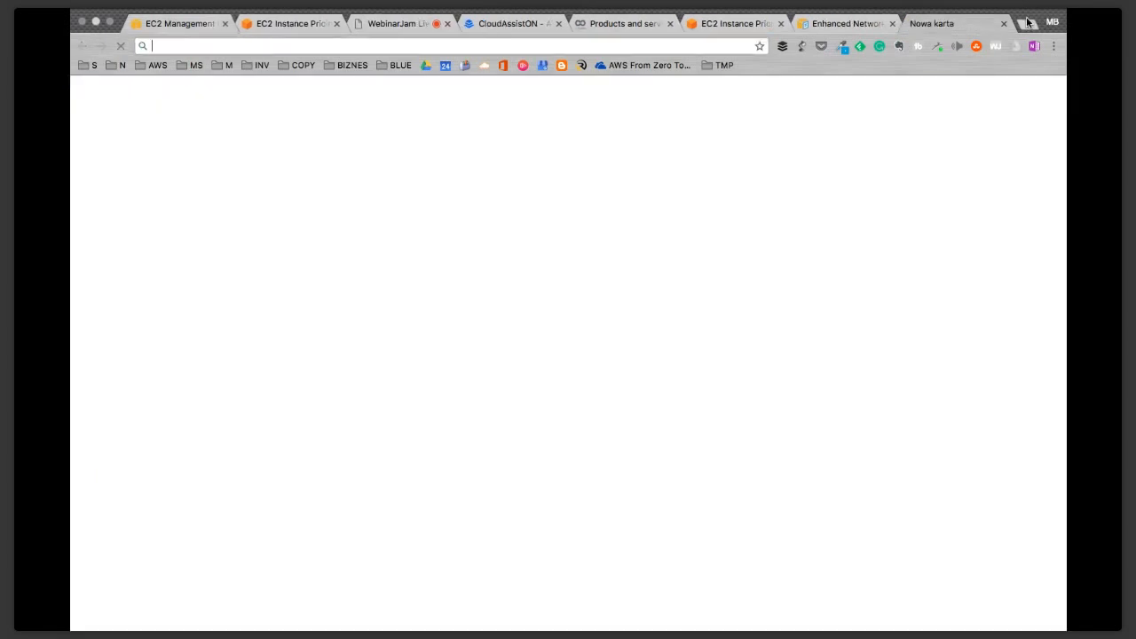
{"action": "type", "text": "ec2 "}
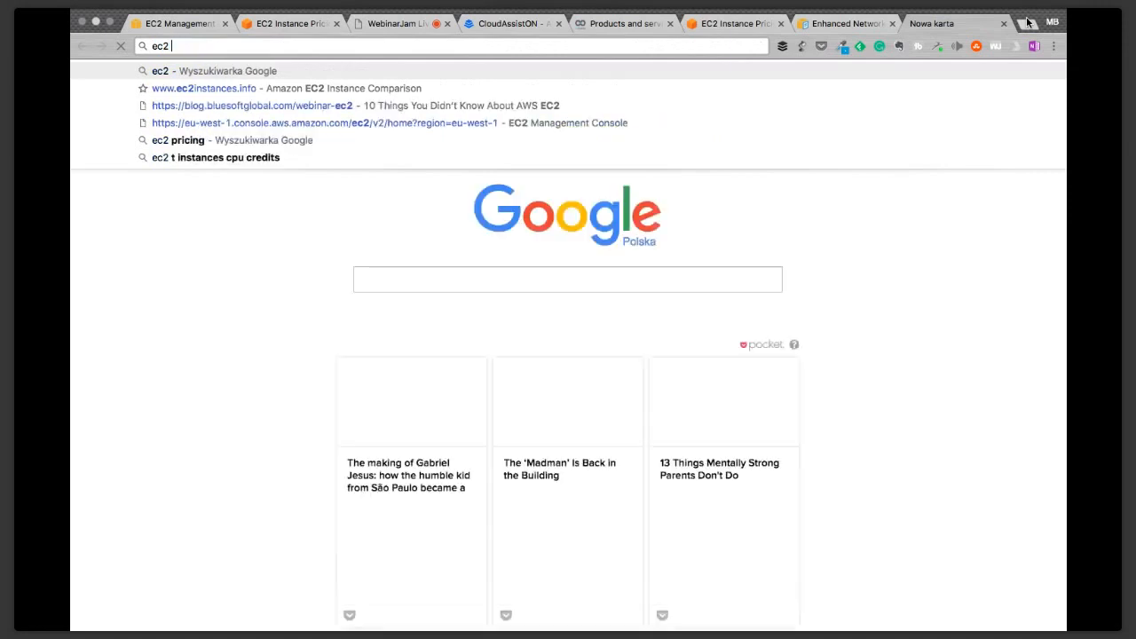
{"action": "type", "text": "dedicated"}
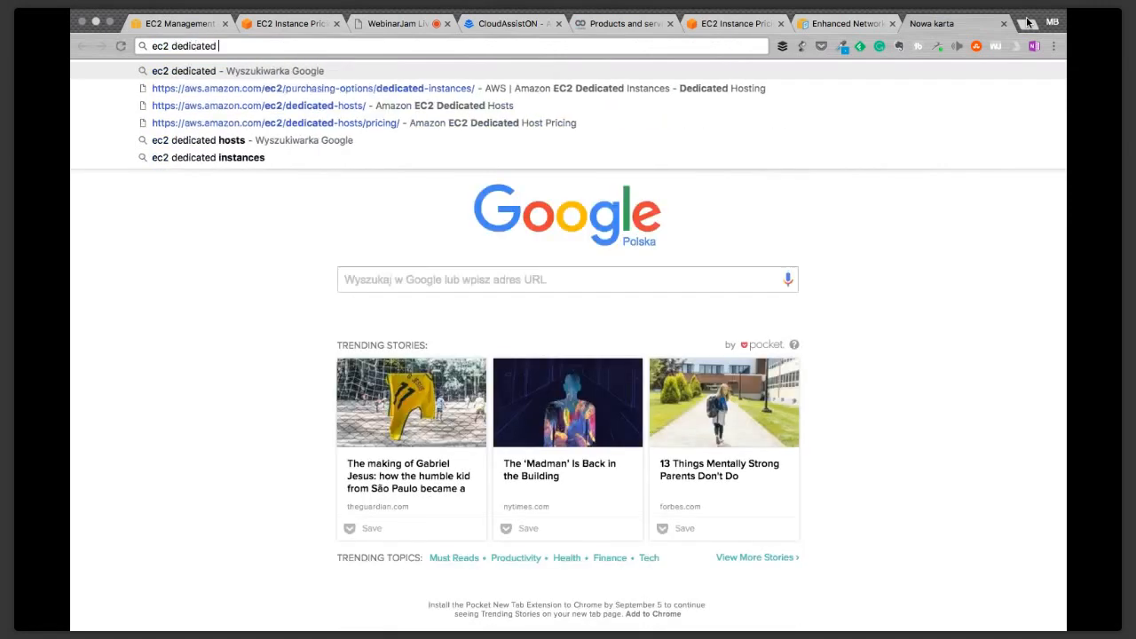
{"action": "type", "text": " host pricin"}
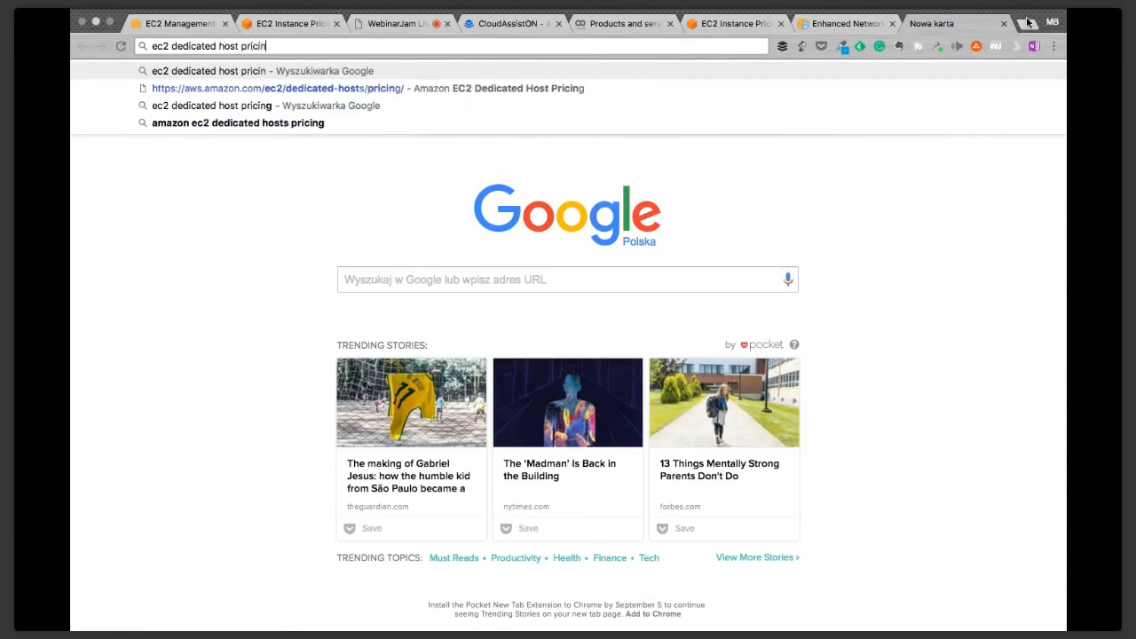
{"action": "type", "text": "g"}
{"action": "key", "text": "Return"}
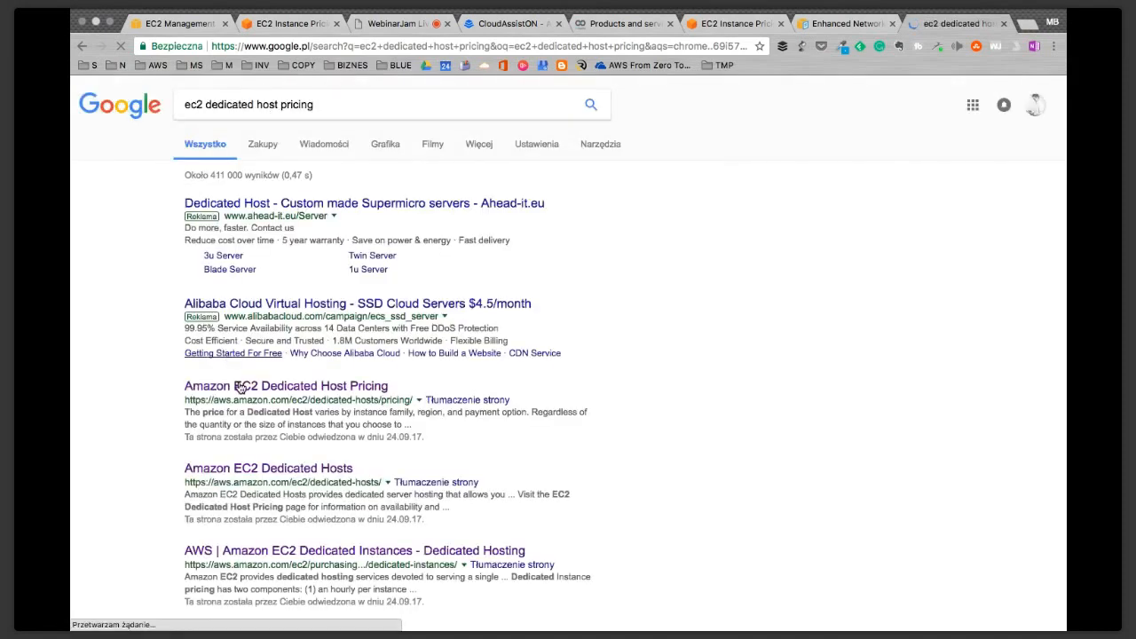
{"action": "left_click", "coordinate": [240, 388]}
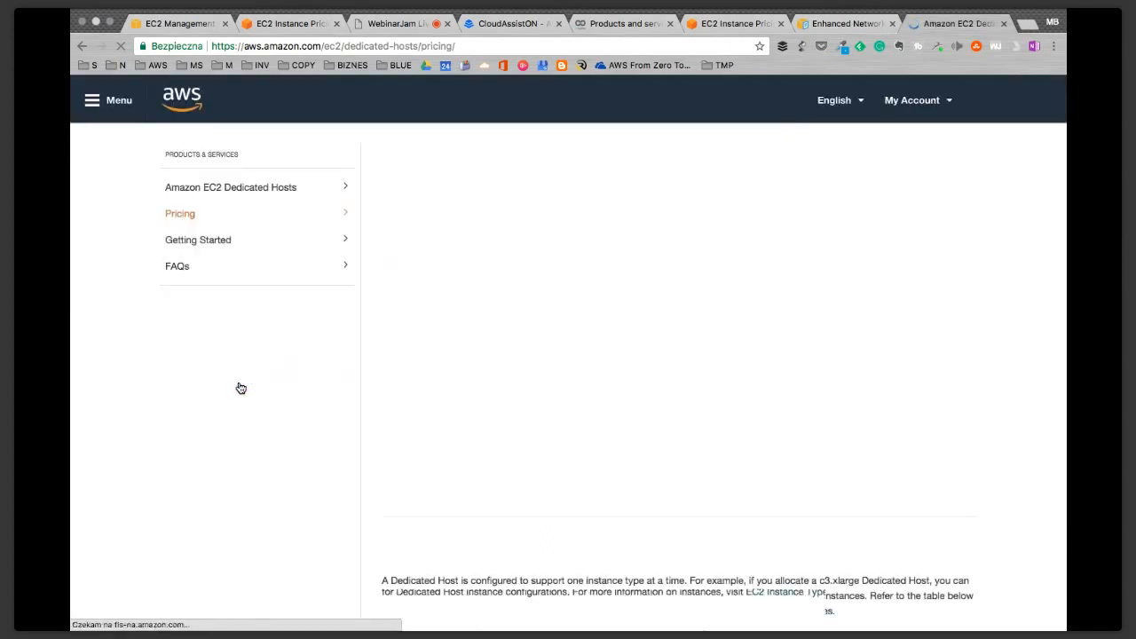
- Look through the Dedicated Hosts configuration table and find the On-Demand hourly price of an m3 host in EU (Ireland)
{"action": "scroll", "coordinate": [414, 462], "scroll_direction": "down", "scroll_amount": 3}
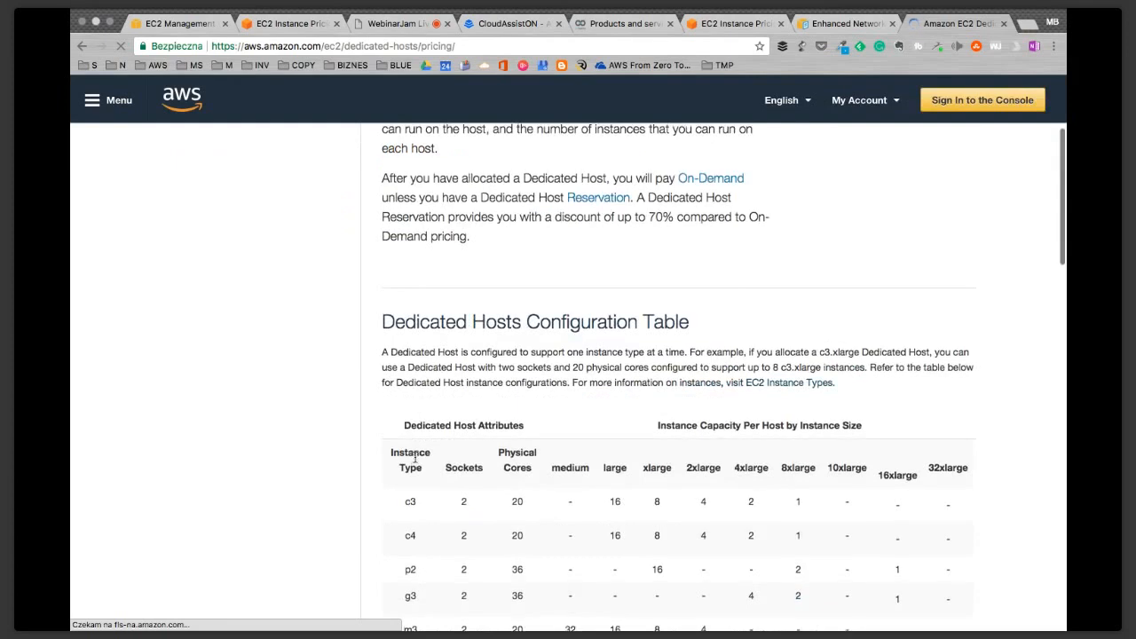
{"action": "scroll", "coordinate": [415, 460], "scroll_direction": "down", "scroll_amount": 3}
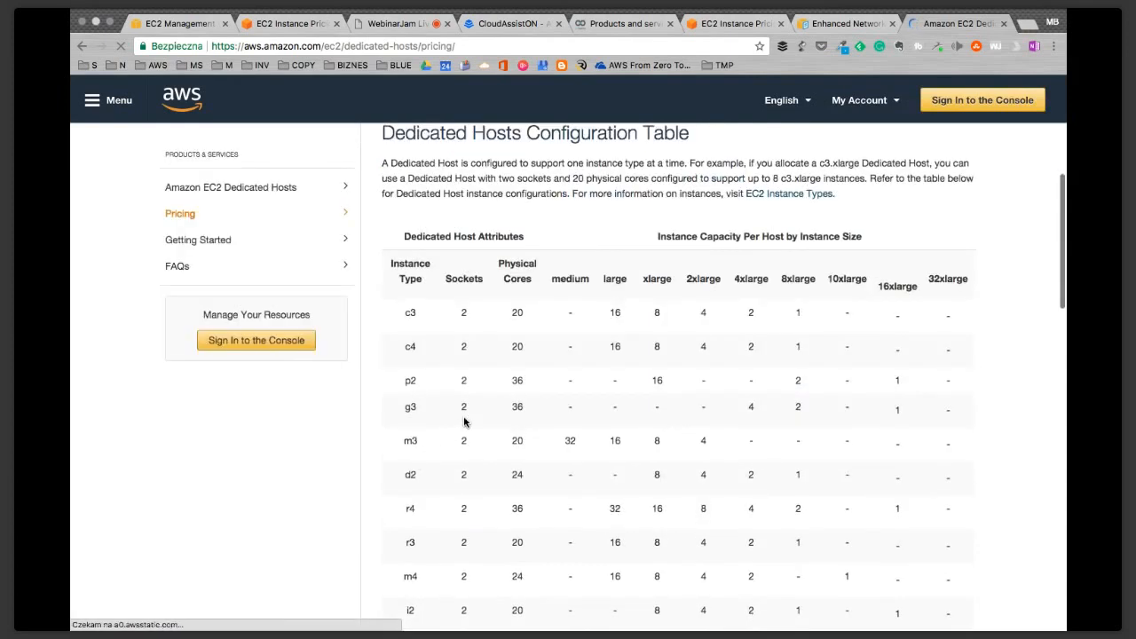
{"action": "scroll", "coordinate": [466, 420], "scroll_direction": "down", "scroll_amount": 2}
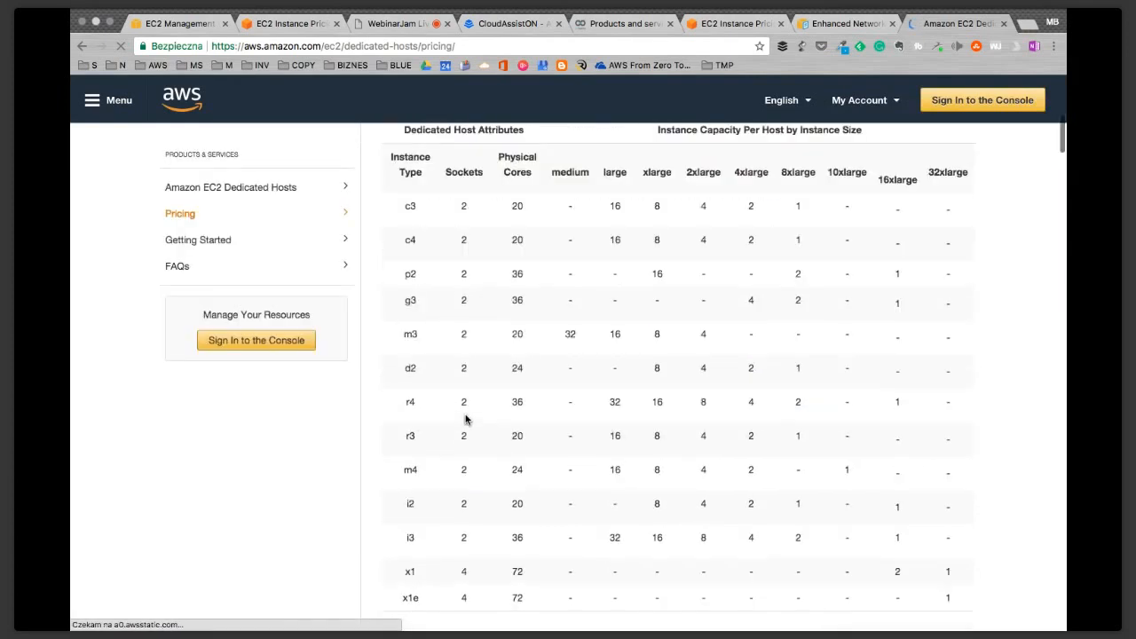
{"action": "scroll", "coordinate": [466, 420], "scroll_direction": "down", "scroll_amount": 5}
{"action": "scroll", "coordinate": [467, 417], "scroll_direction": "down", "scroll_amount": 7}
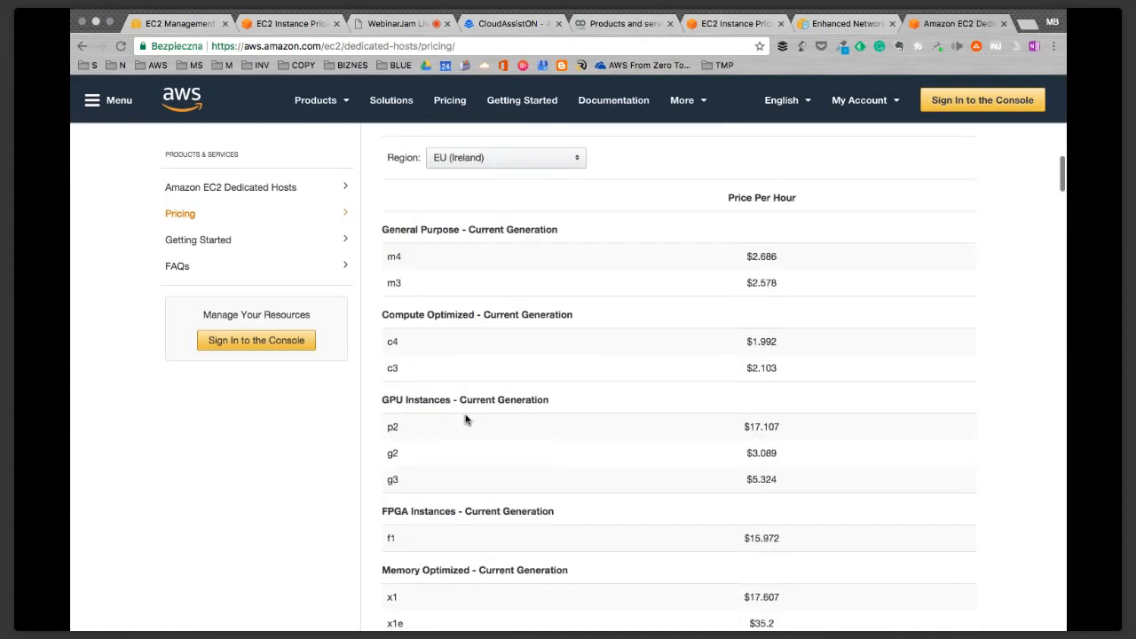
{"action": "double_click", "coordinate": [396, 283]}
{"action": "left_click_drag", "start_coordinate": [746, 284], "coordinate": [789, 290]}
{"action": "double_click", "coordinate": [765, 283]}
- Check the m3 row of the configuration table for host capacity by instance size, including xlarge, and compare it with the pricing
{"action": "scroll", "coordinate": [824, 296], "scroll_direction": "up", "scroll_amount": 10}
{"action": "scroll", "coordinate": [825, 295], "scroll_direction": "up", "scroll_amount": 3}
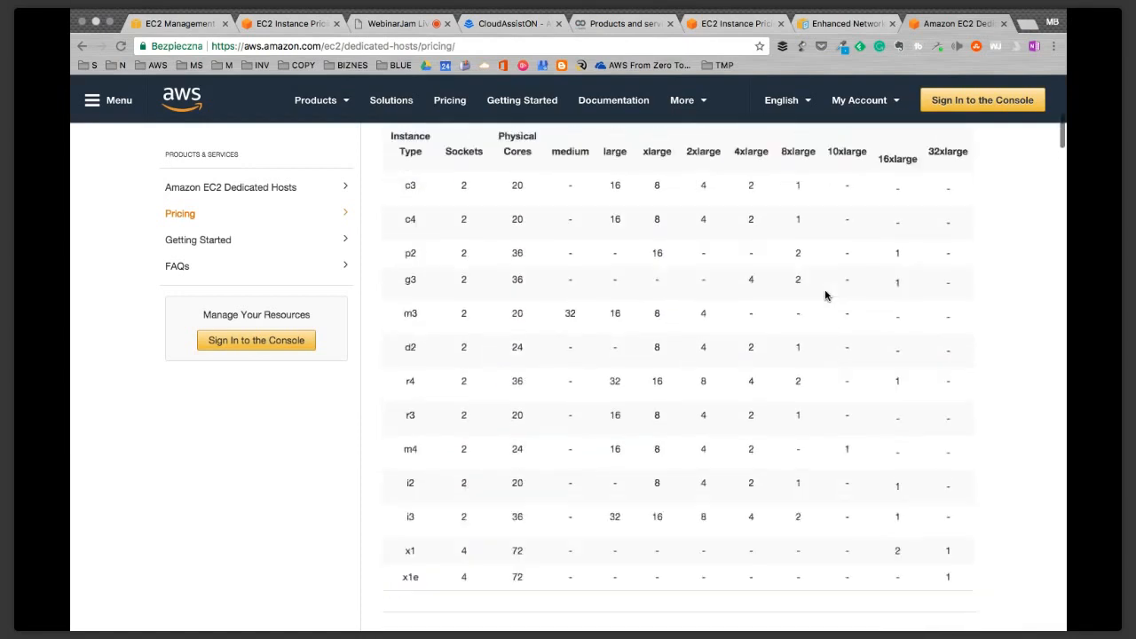
{"action": "left_click_drag", "start_coordinate": [434, 333], "coordinate": [715, 331]}
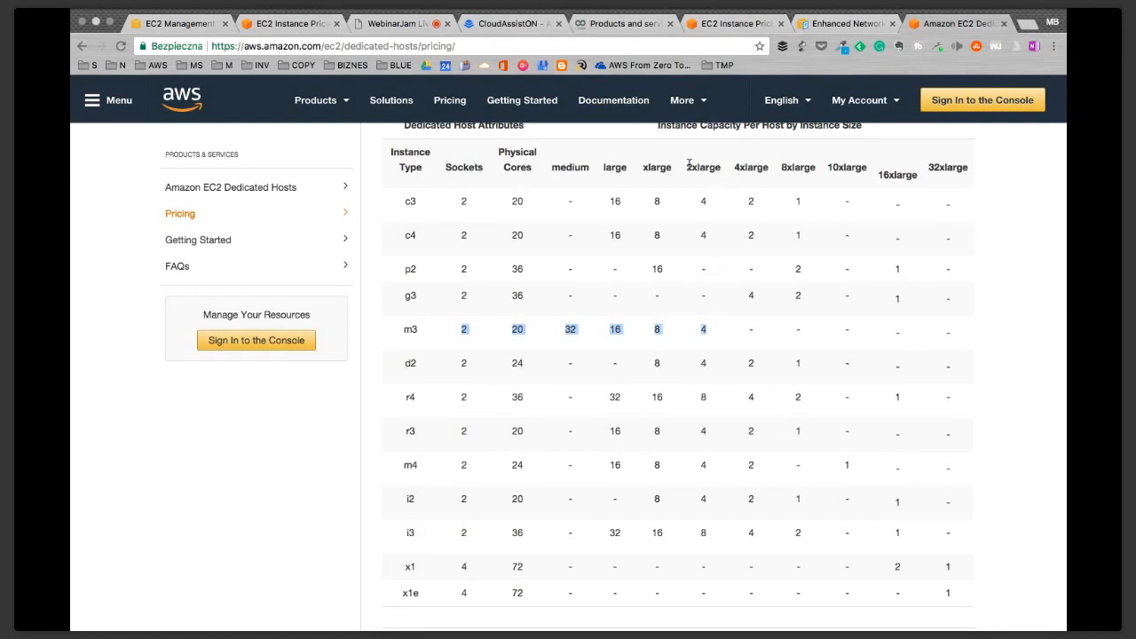
{"action": "double_click", "coordinate": [658, 330]}
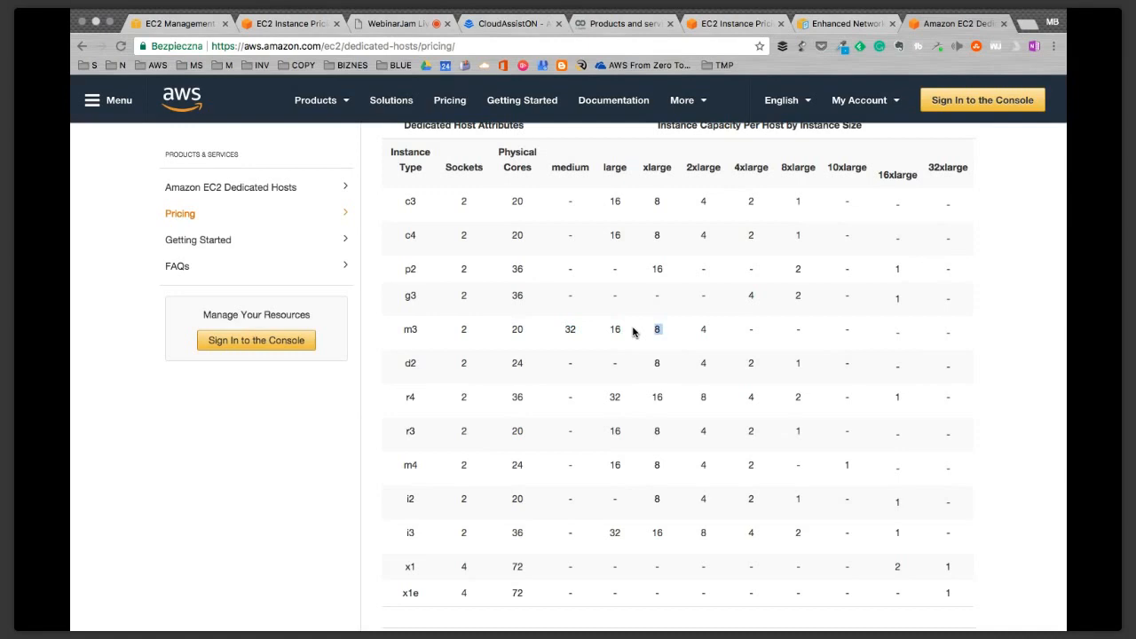
{"action": "scroll", "coordinate": [634, 331], "scroll_direction": "down", "scroll_amount": 5}
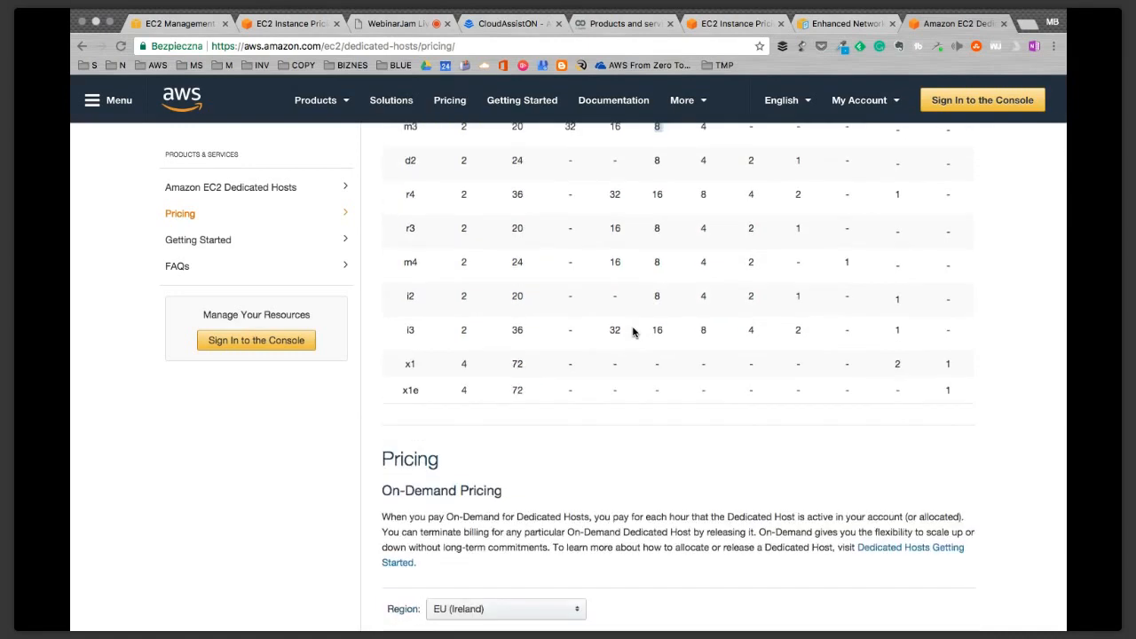
{"action": "scroll", "coordinate": [634, 331], "scroll_direction": "up", "scroll_amount": 5}
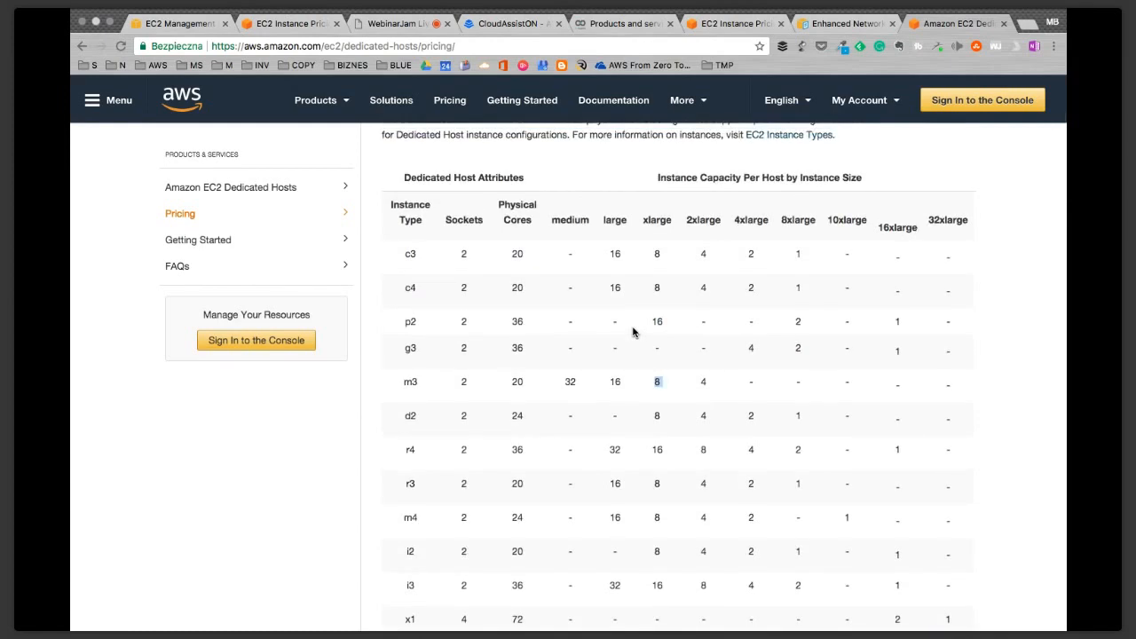
{"action": "scroll", "coordinate": [634, 331], "scroll_direction": "down", "scroll_amount": 10}
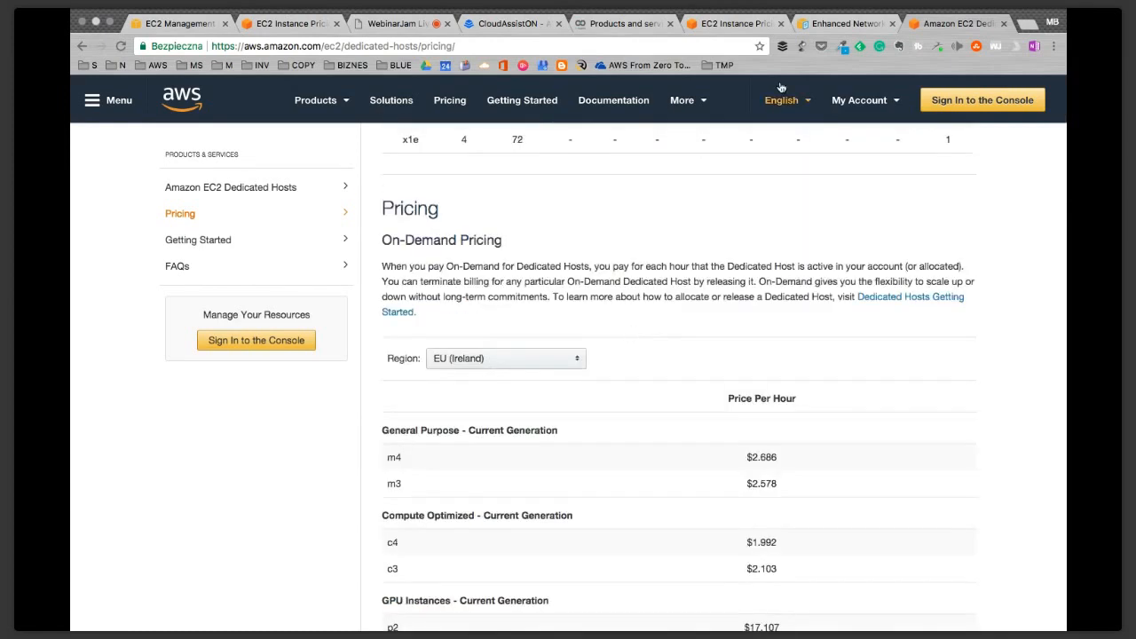
- Return to the EC2 console and review the allocated host's instances and its description, including the instance type
{"action": "left_click", "coordinate": [848, 23]}
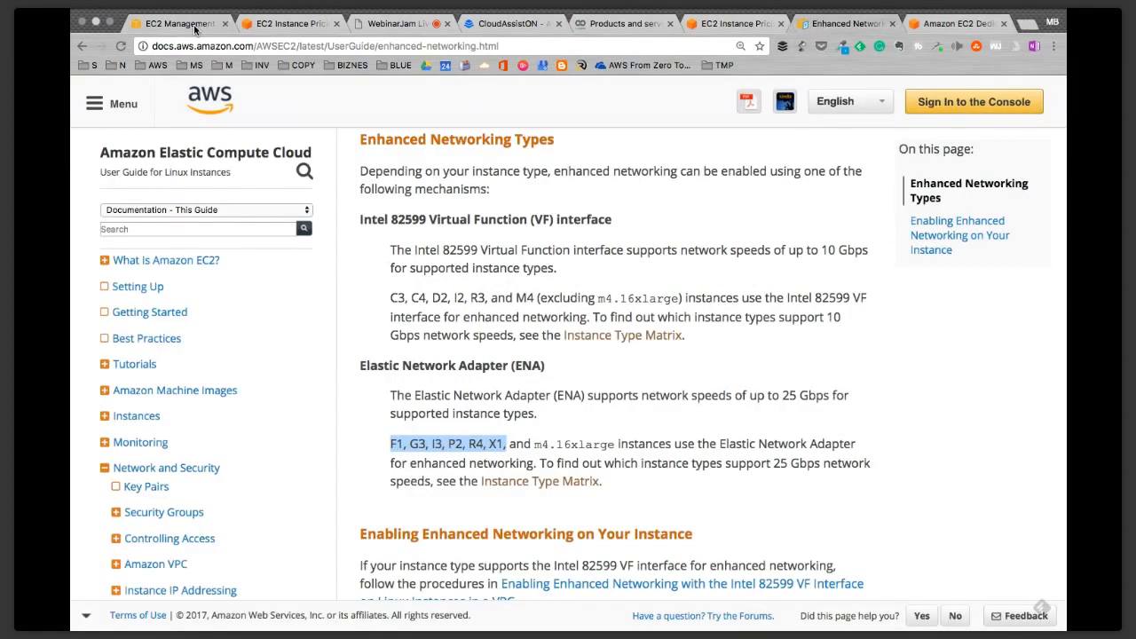
{"action": "left_click", "coordinate": [196, 26]}
{"action": "left_click", "coordinate": [375, 464]}
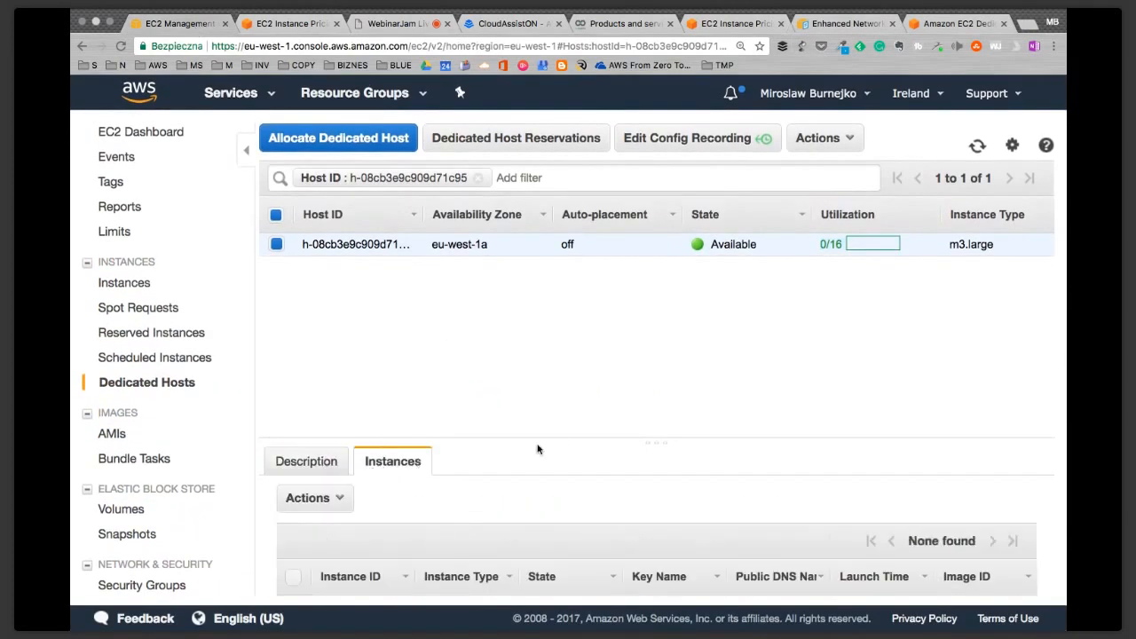
{"action": "left_click_drag", "start_coordinate": [561, 444], "coordinate": [573, 313]}
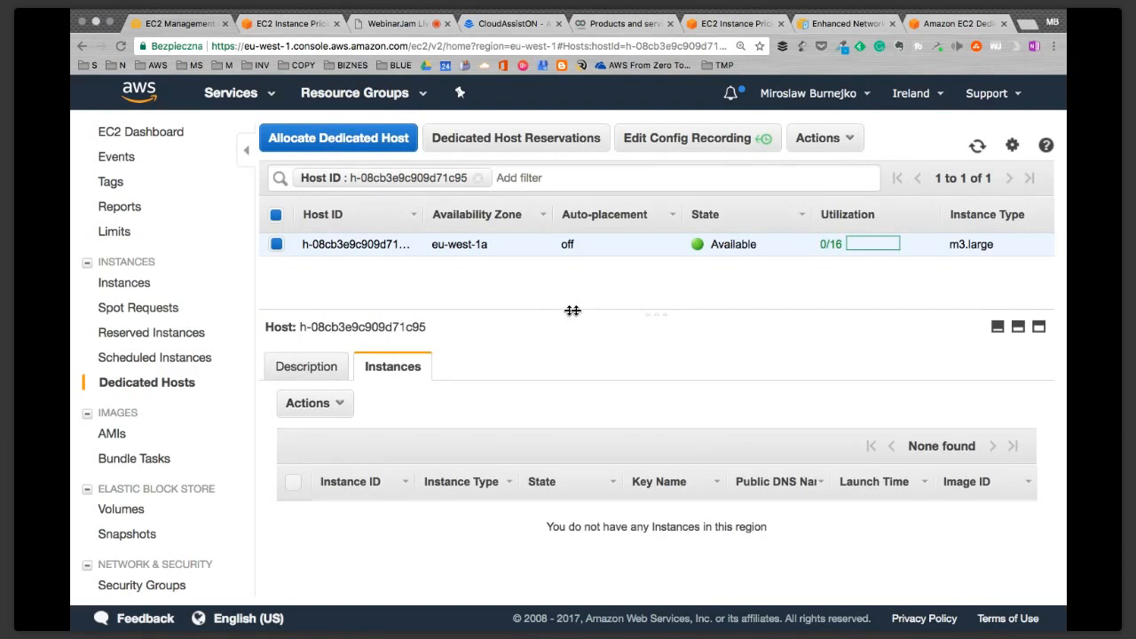
{"action": "left_click", "coordinate": [318, 371]}
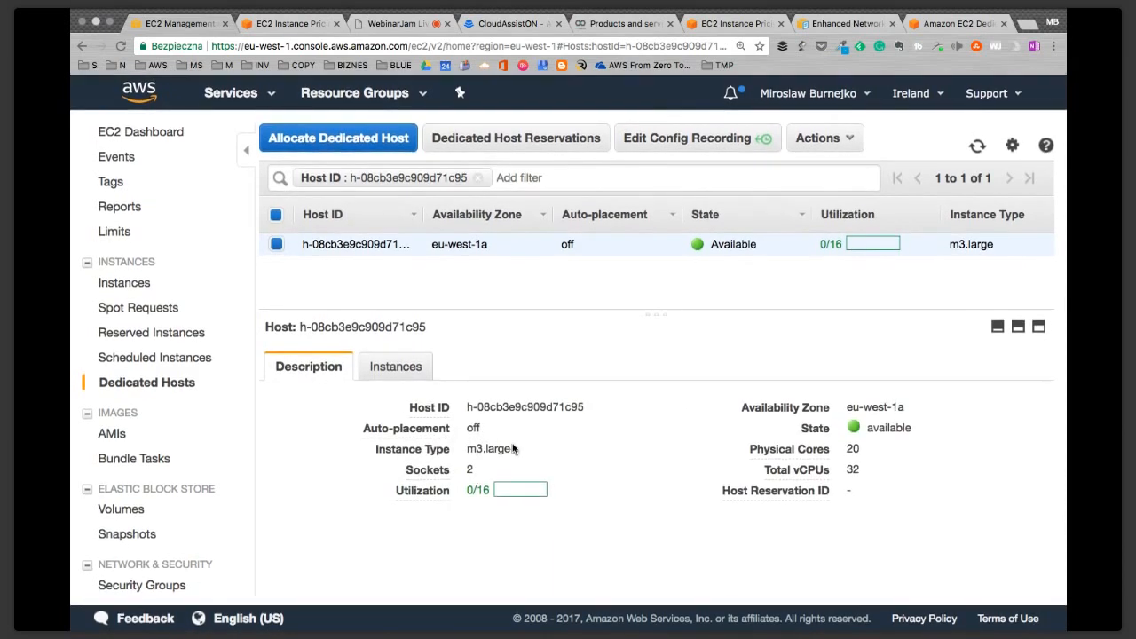
{"action": "left_click_drag", "start_coordinate": [512, 448], "coordinate": [465, 448]}
- Release the m3.large Dedicated Host in eu-west-1a and confirm the release
{"action": "mouse_move", "coordinate": [736, 148]}
{"action": "left_click", "coordinate": [827, 137]}
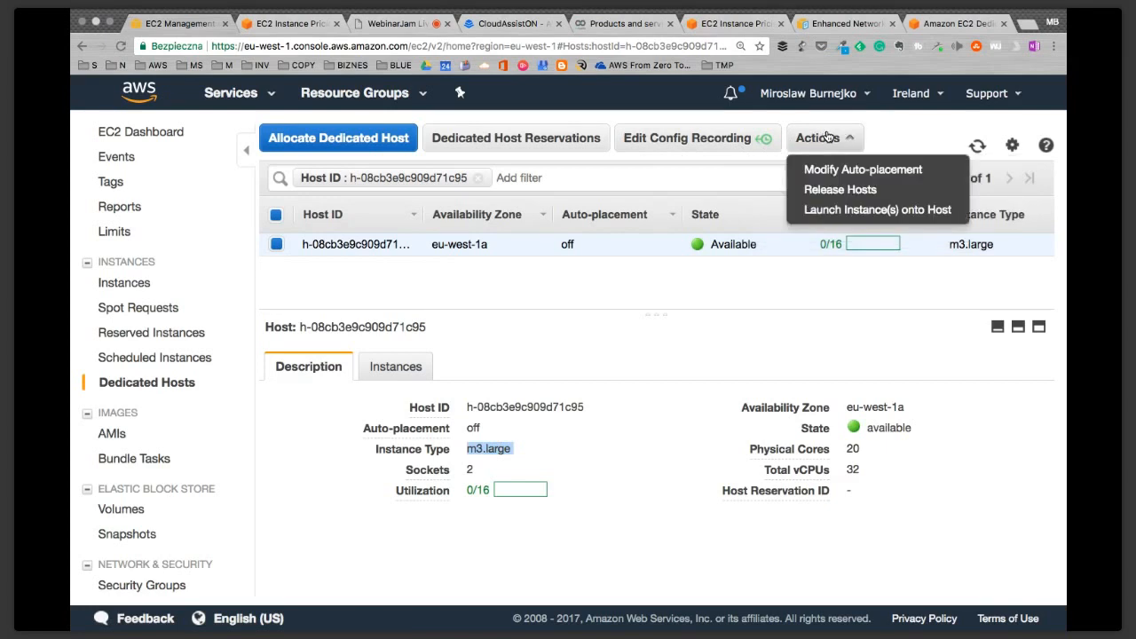
{"action": "left_click", "coordinate": [822, 138]}
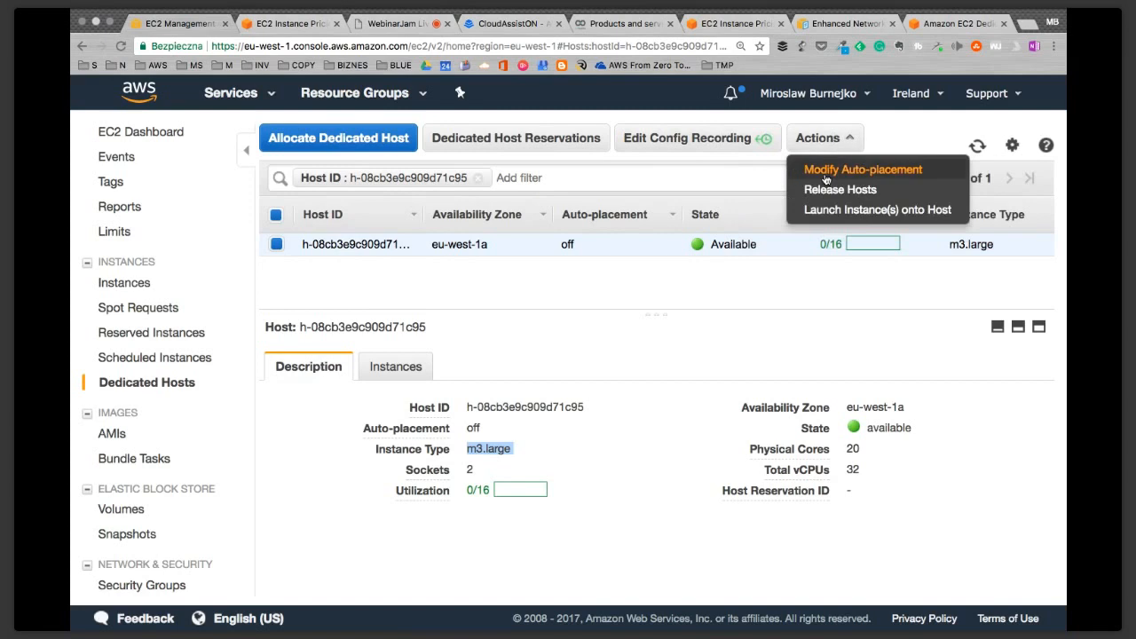
{"action": "left_click", "coordinate": [821, 190]}
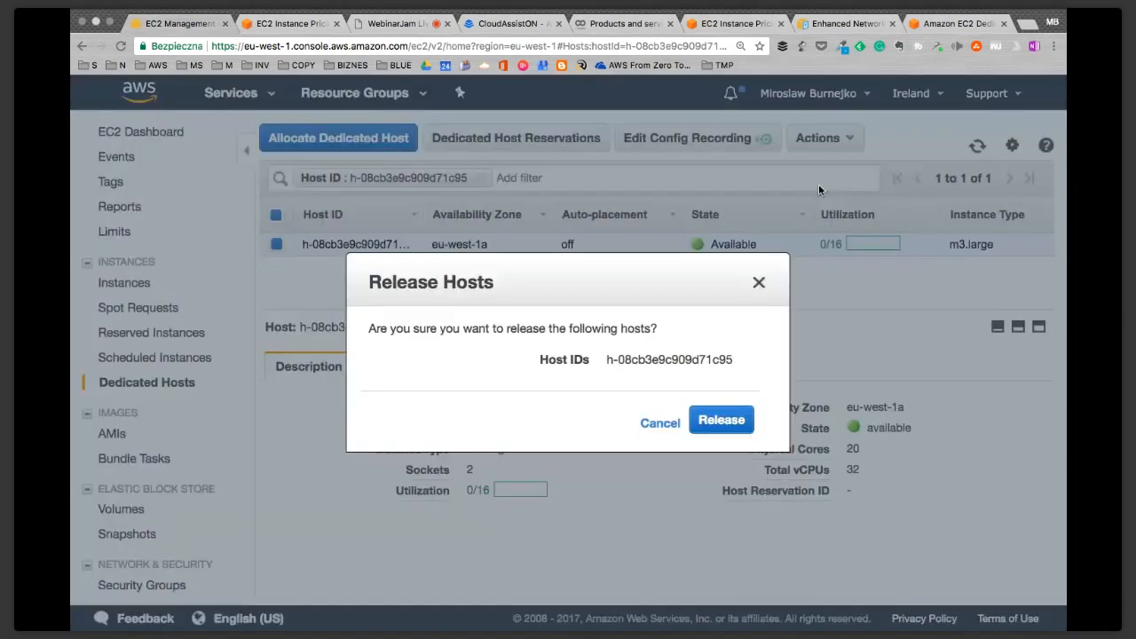
{"action": "left_click", "coordinate": [717, 422]}
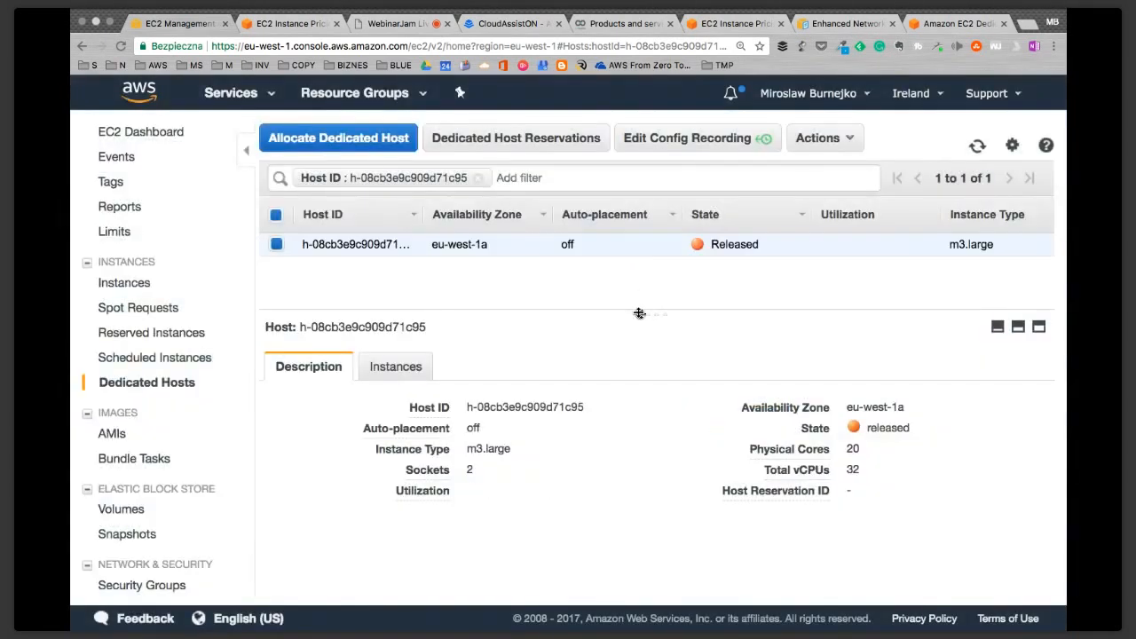
- Enlarge the host list and remove the Host ID filter to show all Dedicated Hosts
{"action": "left_click_drag", "start_coordinate": [653, 319], "coordinate": [649, 436]}
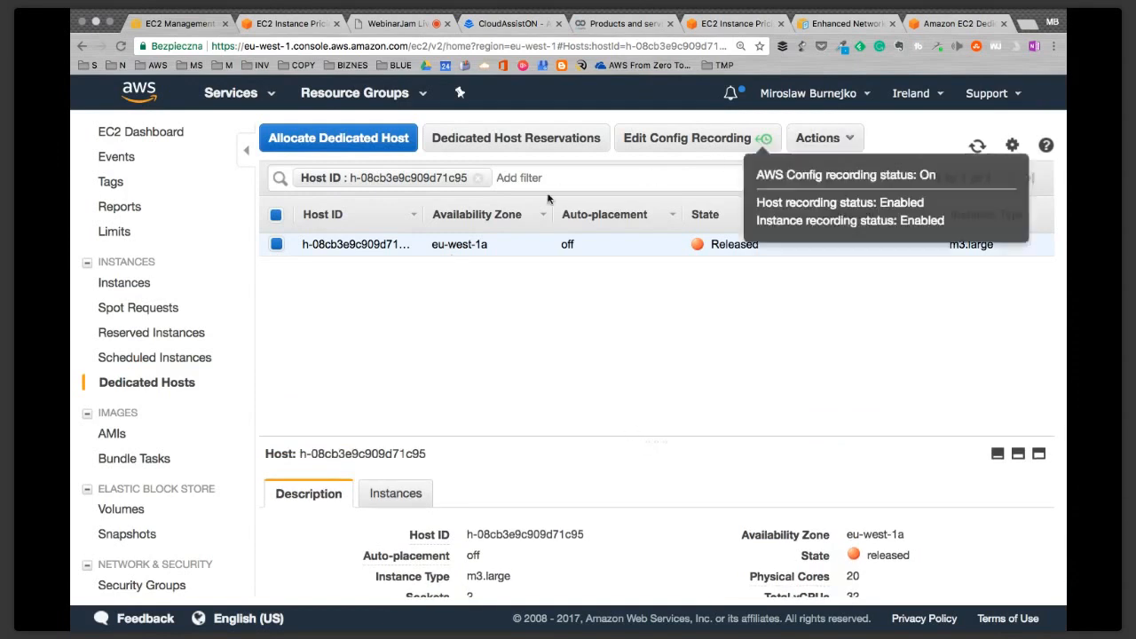
{"action": "left_click", "coordinate": [476, 178]}
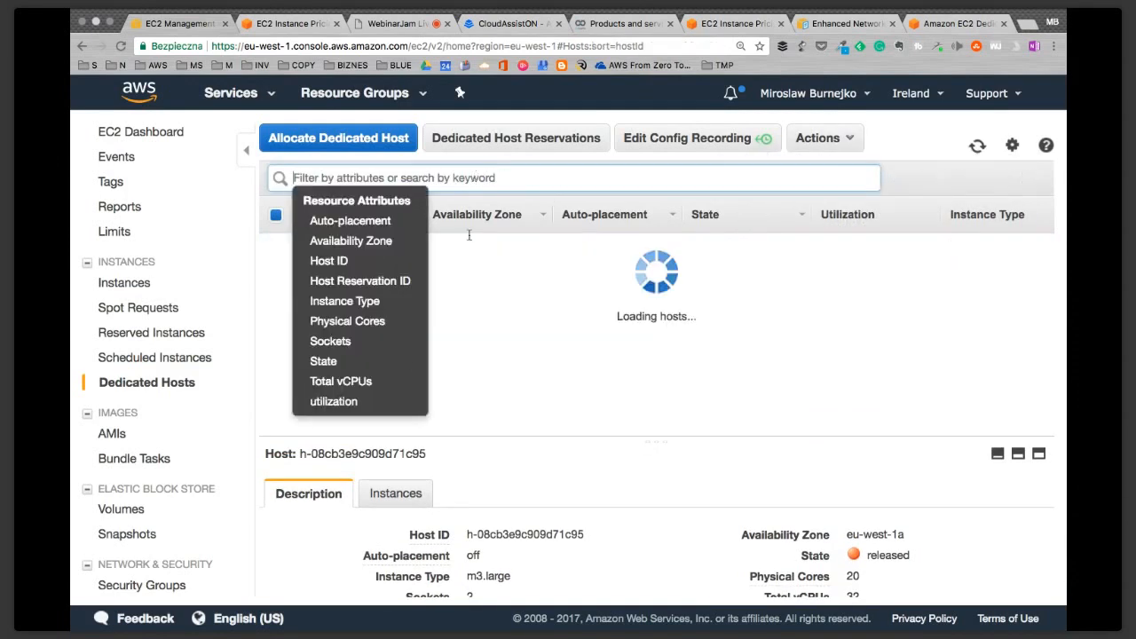
{"action": "left_click", "coordinate": [584, 394]}
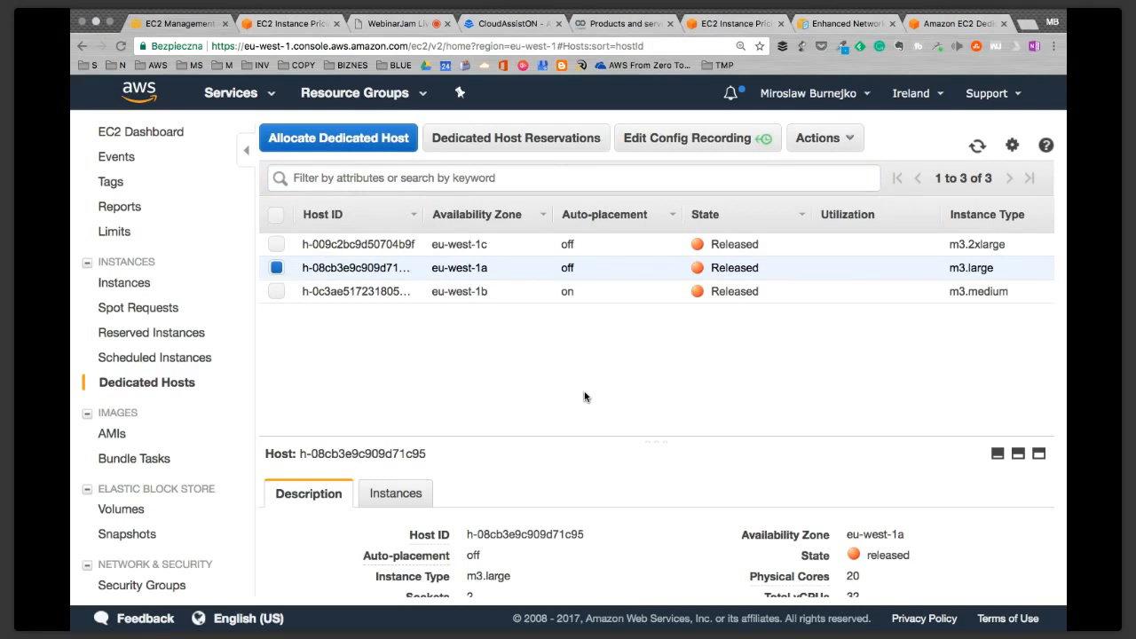
- Go to the EC2 Dashboard, open the Auto Scaling Groups list, and adjust the details pane so all groups are visible
{"action": "left_click", "coordinate": [164, 133]}
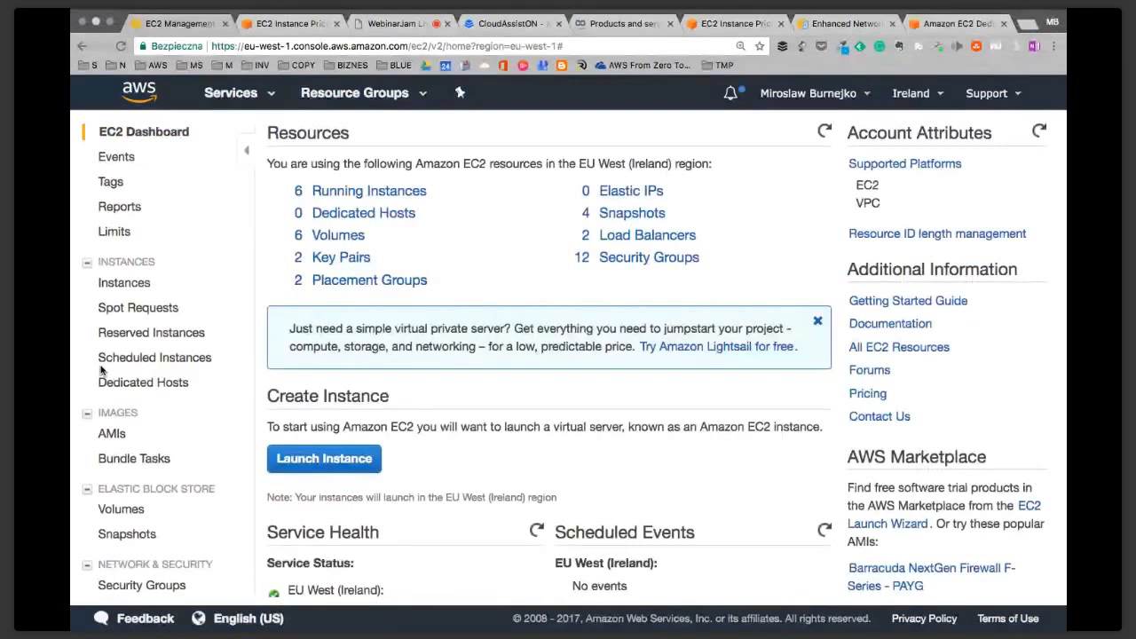
{"action": "scroll", "coordinate": [115, 399], "scroll_direction": "down", "scroll_amount": 5}
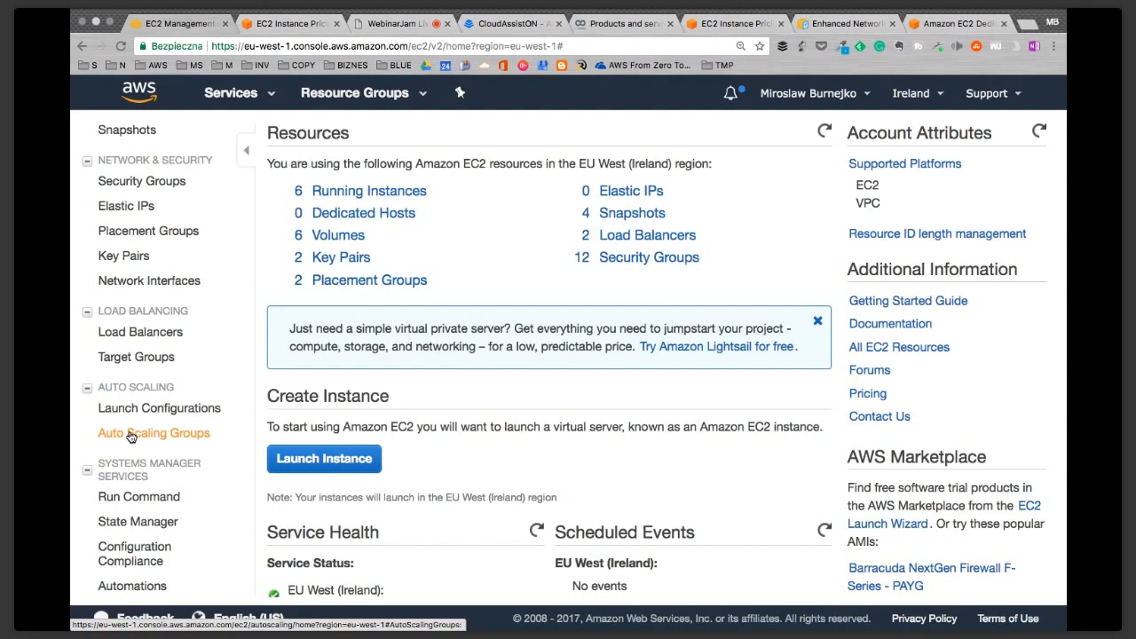
{"action": "left_click", "coordinate": [131, 435]}
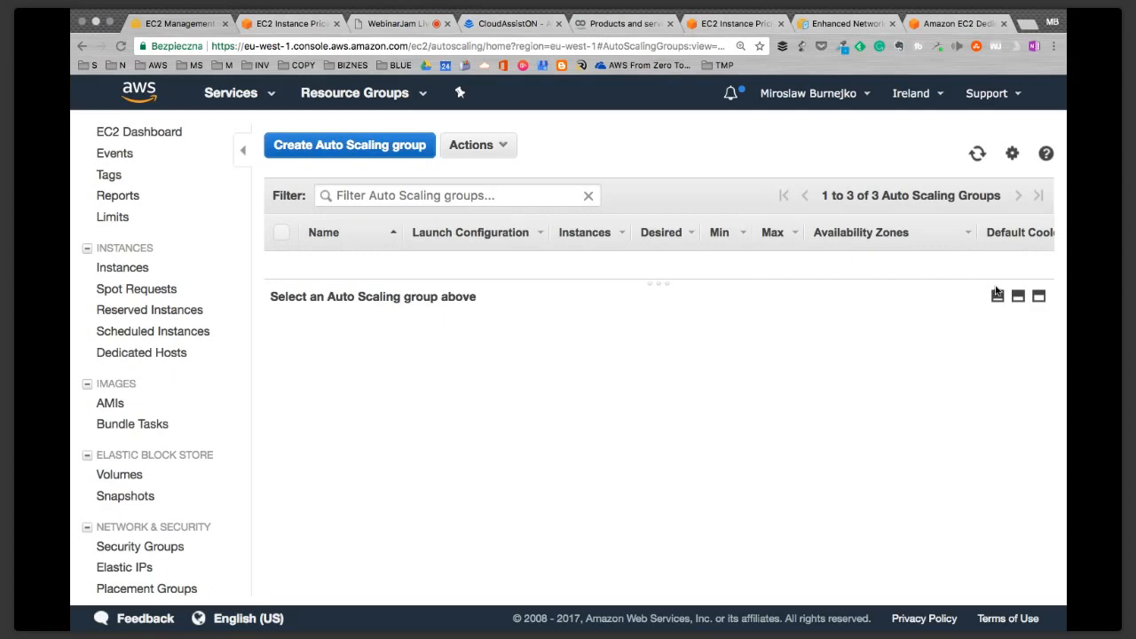
{"action": "left_click", "coordinate": [998, 296]}
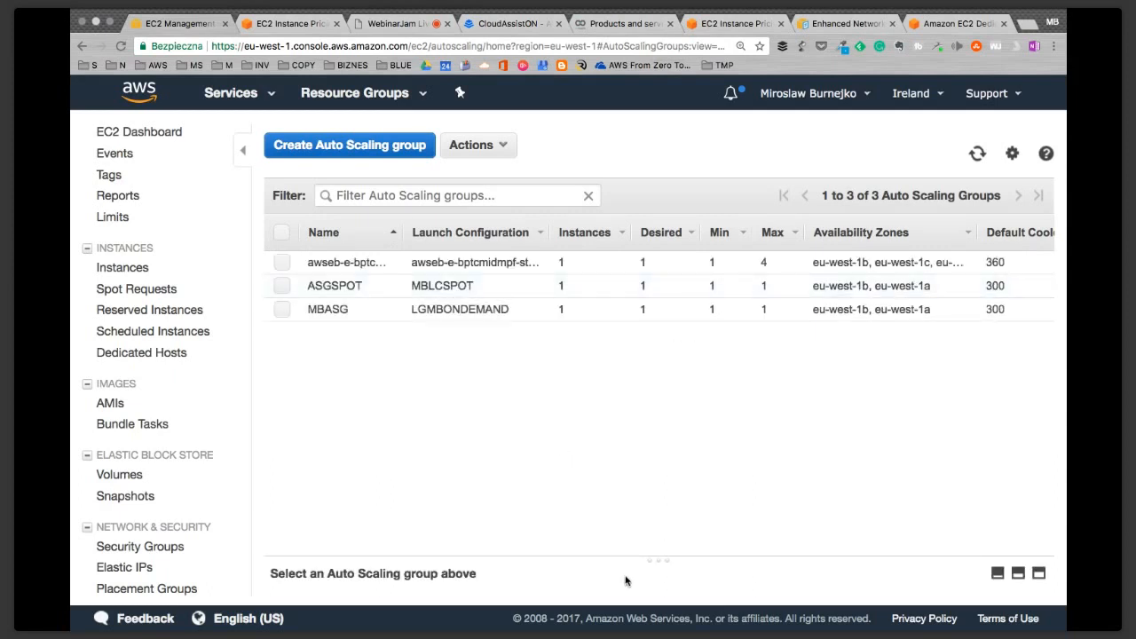
{"action": "left_click_drag", "start_coordinate": [656, 558], "coordinate": [660, 445]}
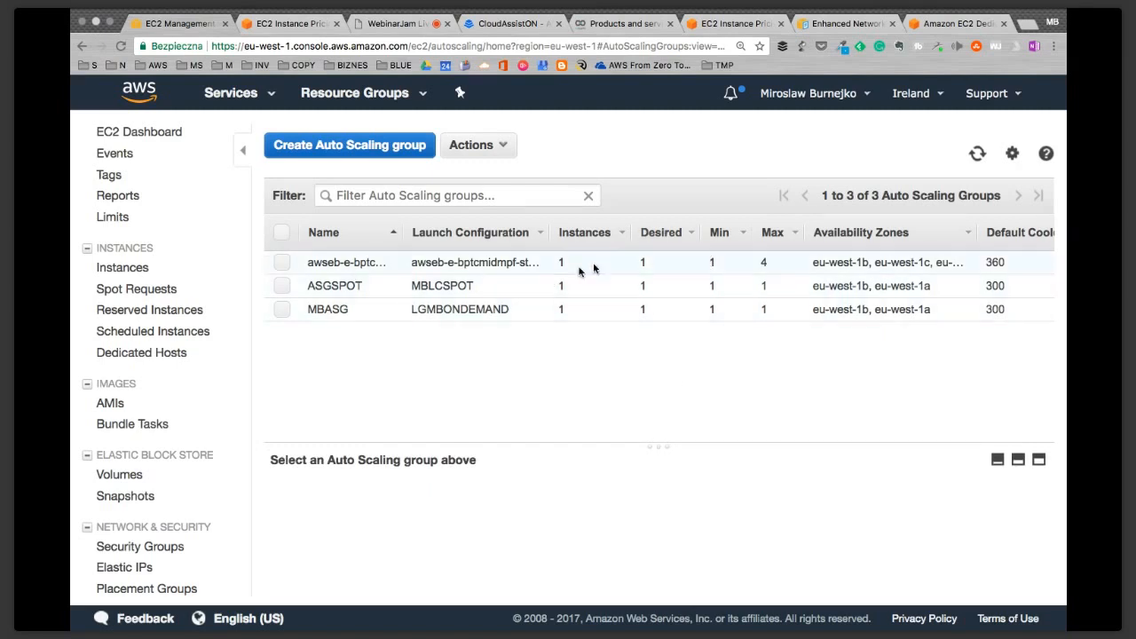
- Inspect the awseb Auto Scaling group's minimum, maximum and instance counts, then open the Spot Requests list
{"action": "left_click_drag", "start_coordinate": [711, 261], "coordinate": [777, 266]}
{"action": "left_click", "coordinate": [713, 262]}
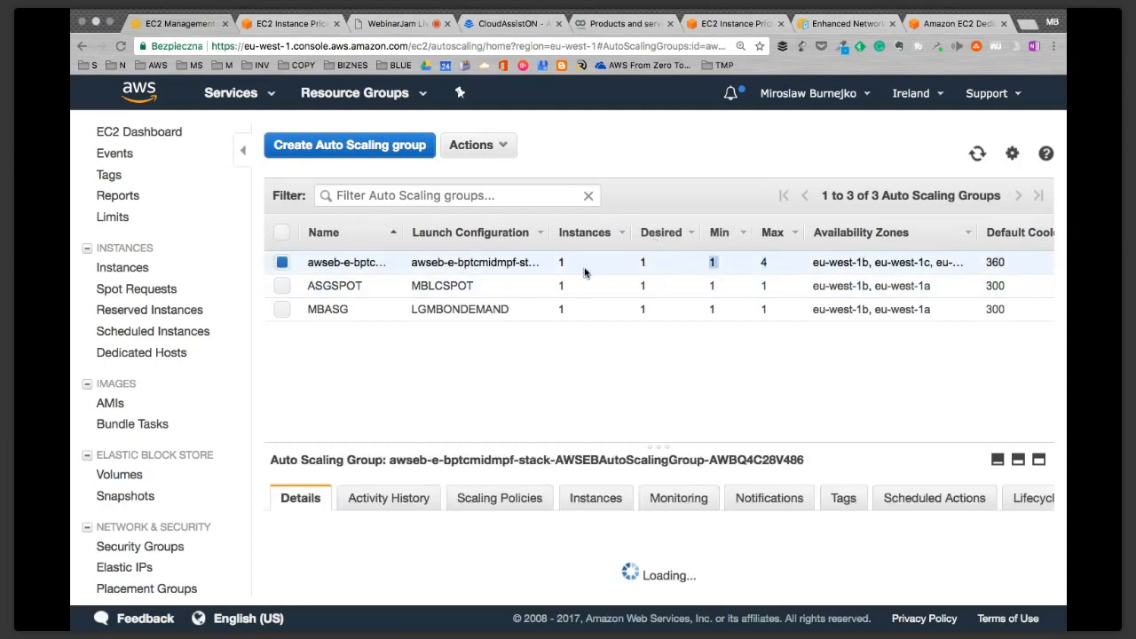
{"action": "left_click_drag", "start_coordinate": [562, 263], "coordinate": [592, 268]}
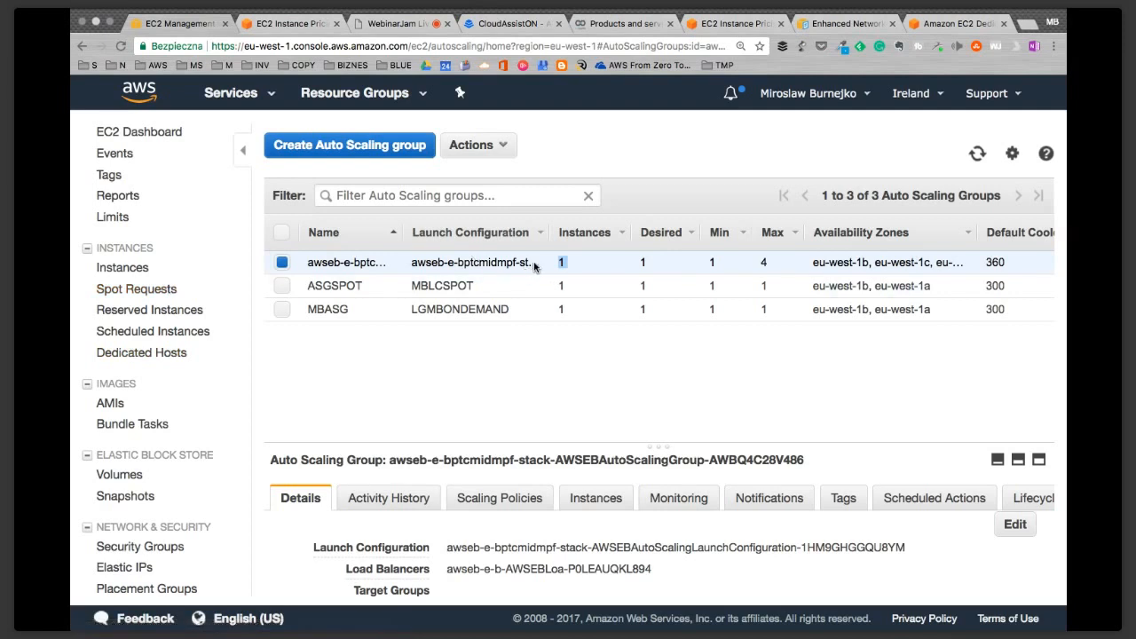
{"action": "left_click", "coordinate": [122, 294]}
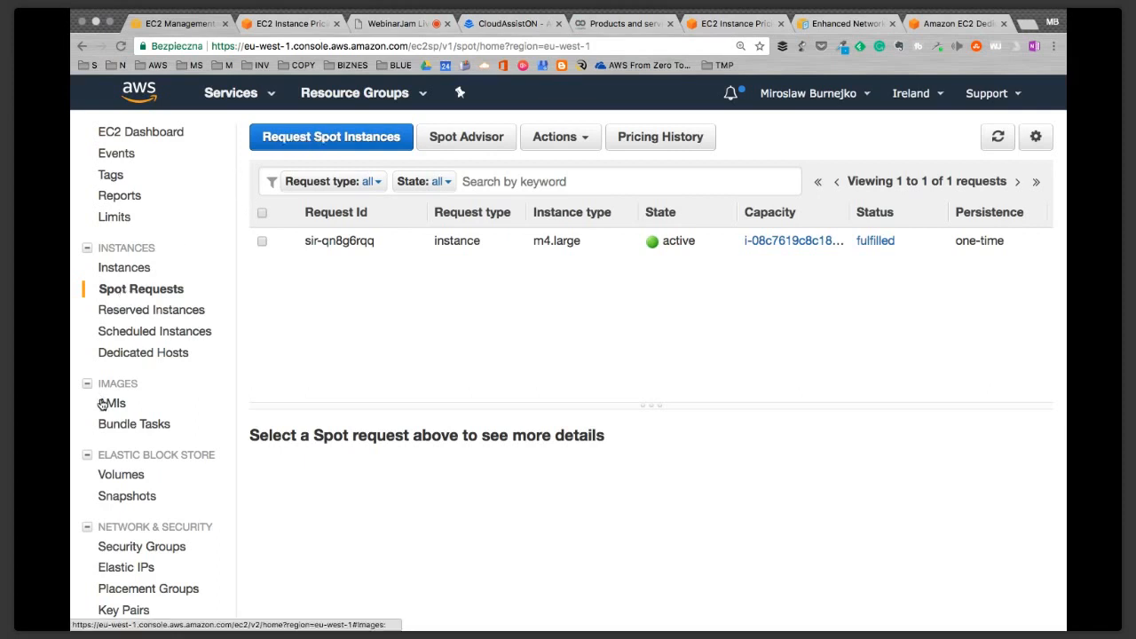
- Open the Launch Configurations list and start creating a launch configuration
{"action": "scroll", "coordinate": [156, 273], "scroll_direction": "down", "scroll_amount": 4}
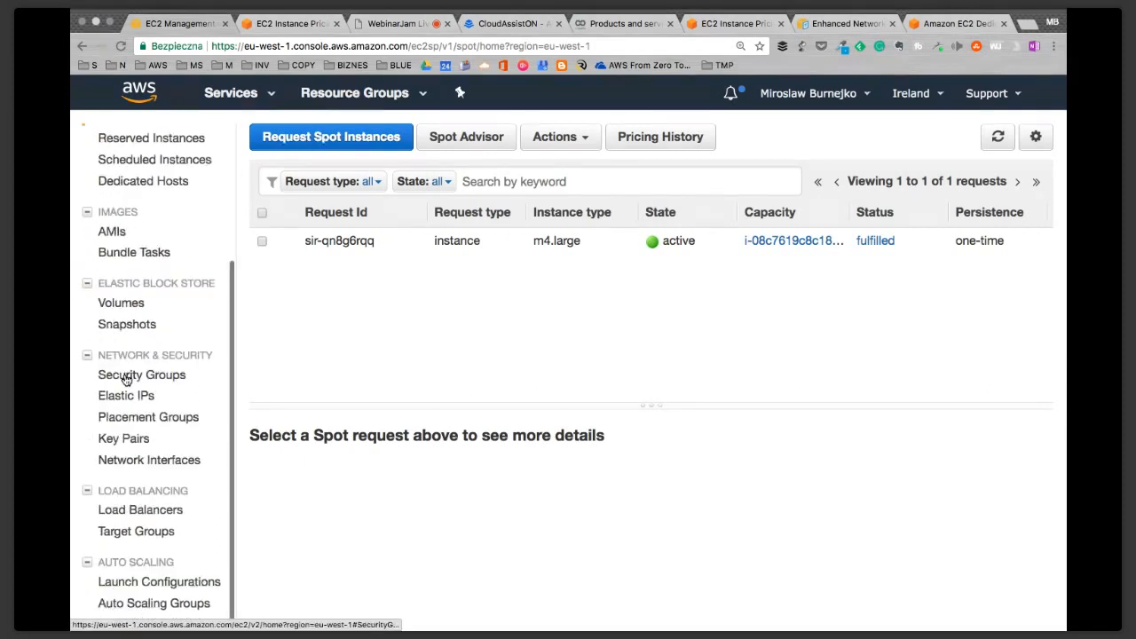
{"action": "scroll", "coordinate": [133, 408], "scroll_direction": "down", "scroll_amount": 3}
{"action": "left_click", "coordinate": [146, 447]}
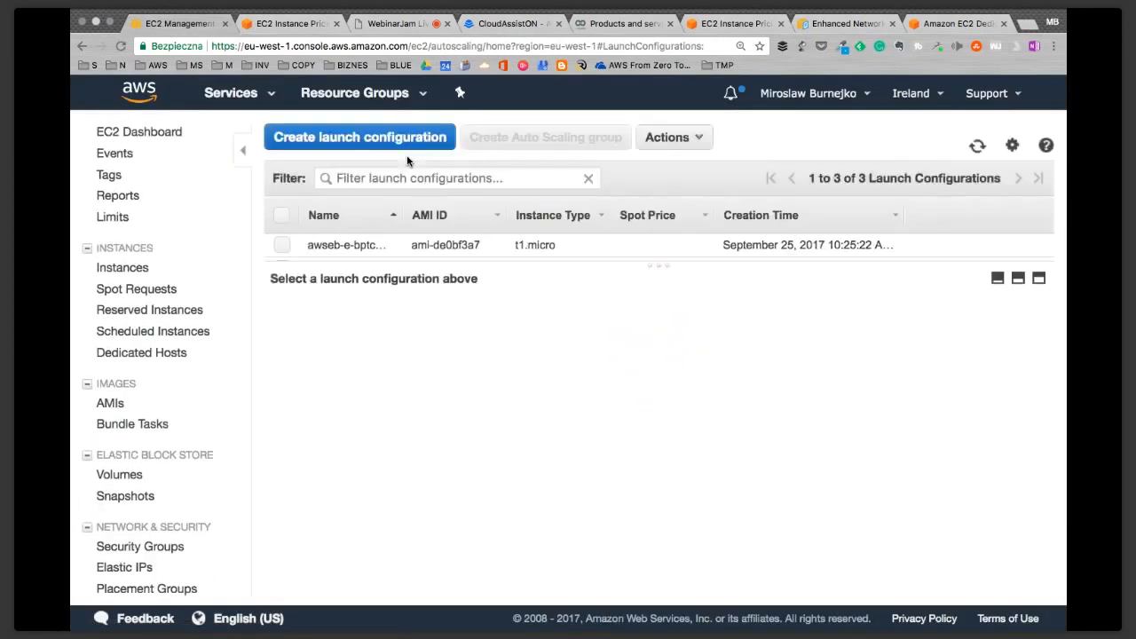
{"action": "left_click", "coordinate": [379, 148]}
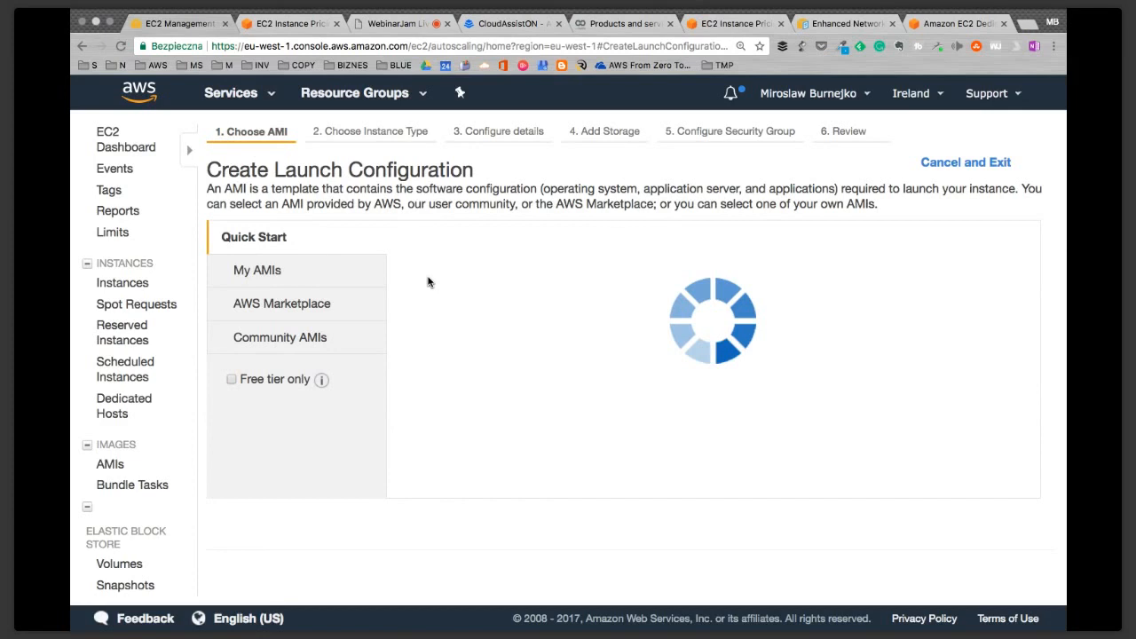
- Choose an image from My AMIs, keep the t2.micro instance type and continue to the configuration details
{"action": "left_click", "coordinate": [281, 303]}
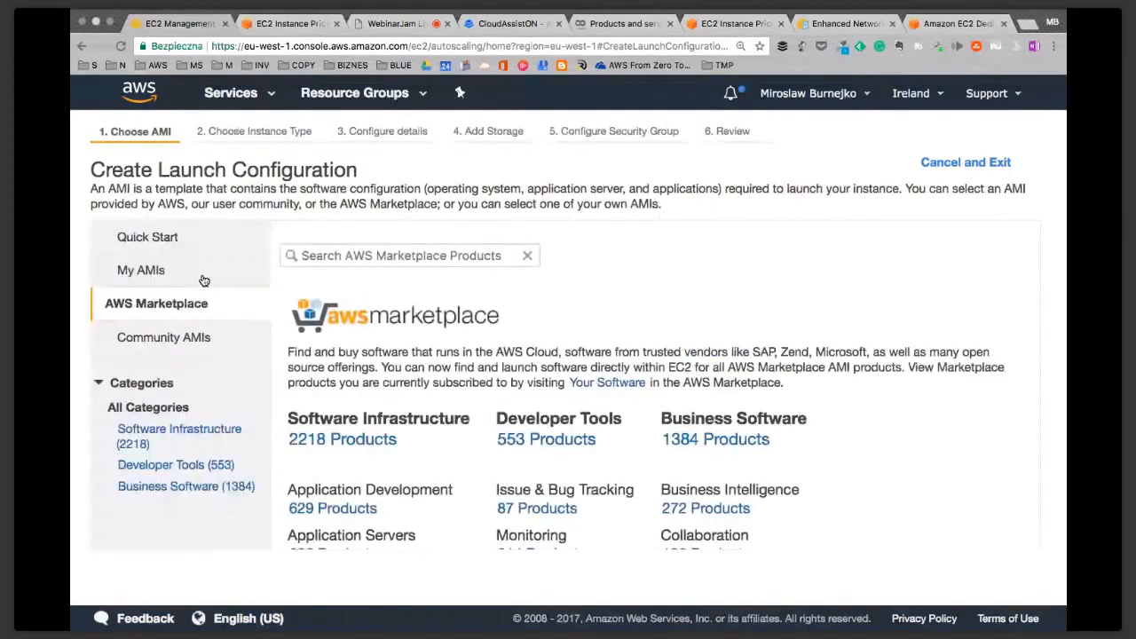
{"action": "left_click", "coordinate": [204, 279]}
{"action": "left_click", "coordinate": [953, 464]}
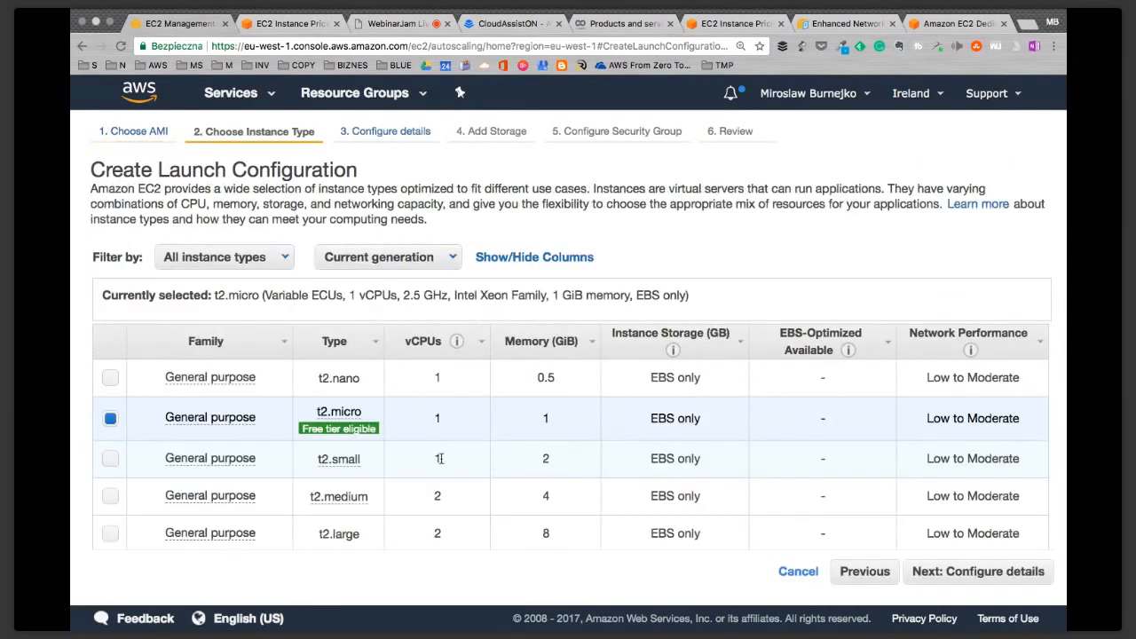
{"action": "left_click", "coordinate": [939, 576]}
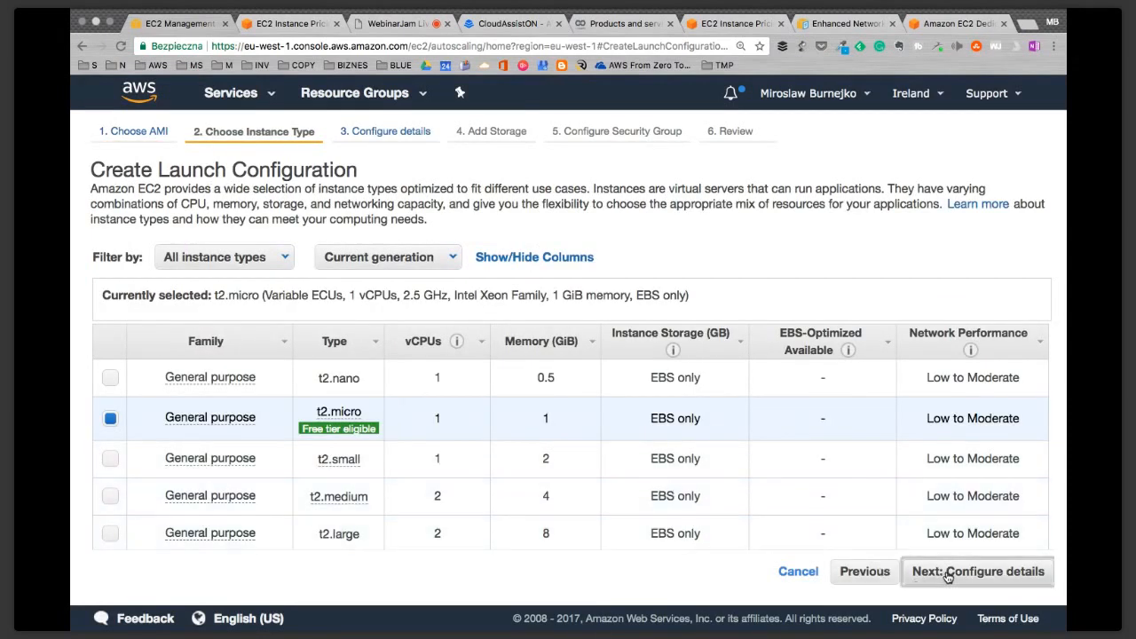
- Name the launch configuration LC
{"action": "left_click", "coordinate": [406, 191]}
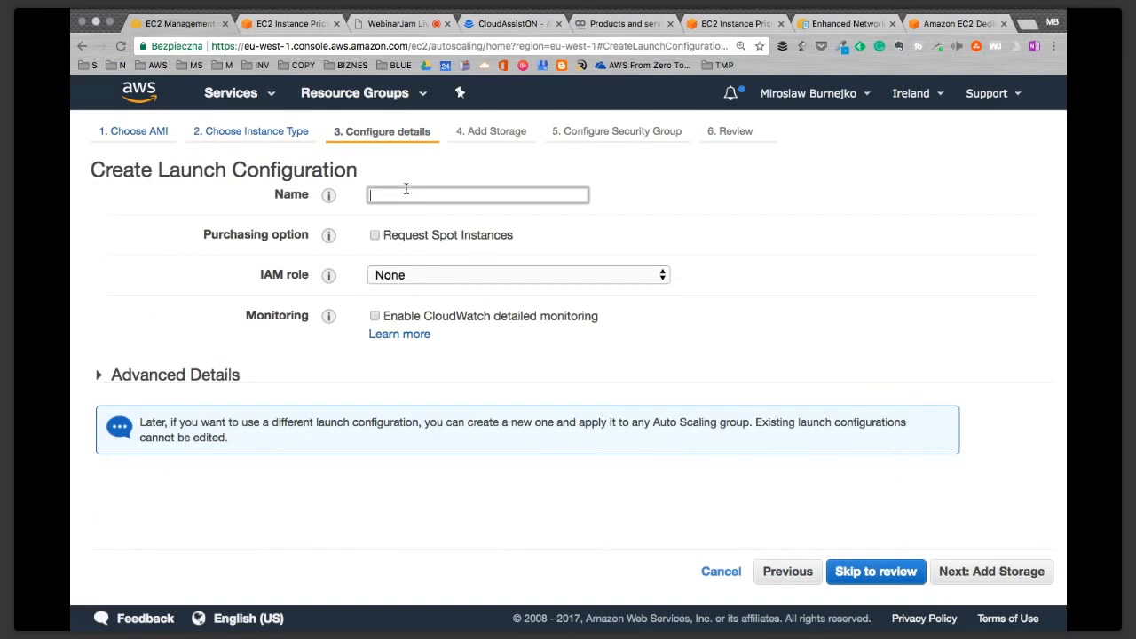
{"action": "type", "text": "LOLO"}
{"action": "double_click", "coordinate": [396, 193]}
{"action": "type", "text": "LC"}
- Toggle the Request Spot Instances purchasing option to compare the settings with and without it, leaving it off
{"action": "left_click", "coordinate": [375, 235]}
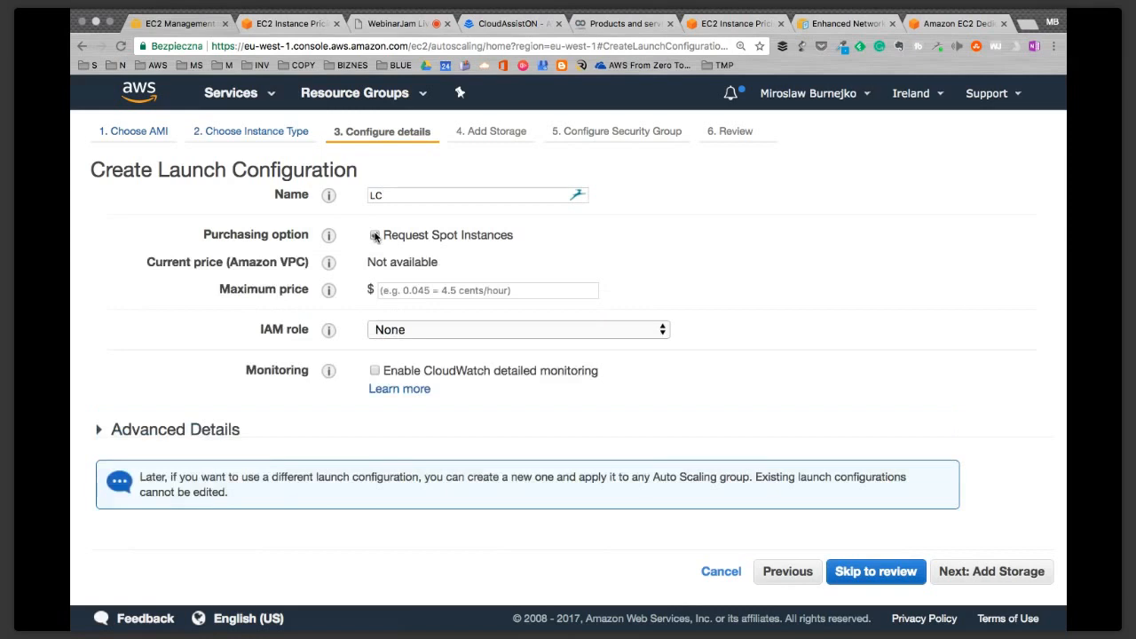
{"action": "left_click", "coordinate": [375, 235]}
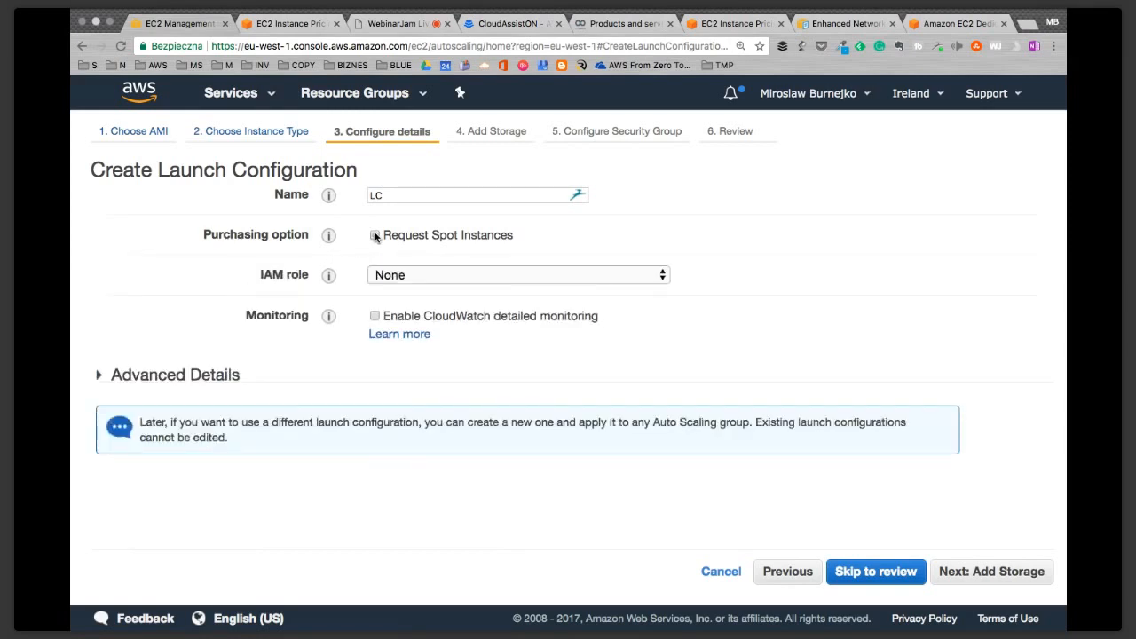
{"action": "left_click", "coordinate": [374, 236]}
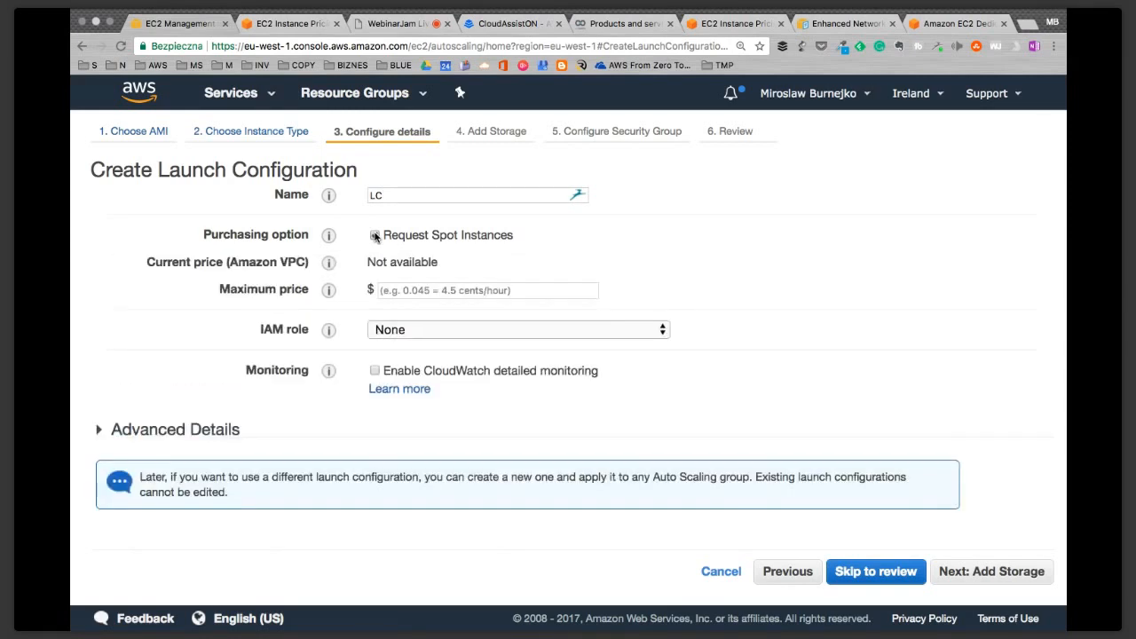
{"action": "left_click", "coordinate": [375, 236]}
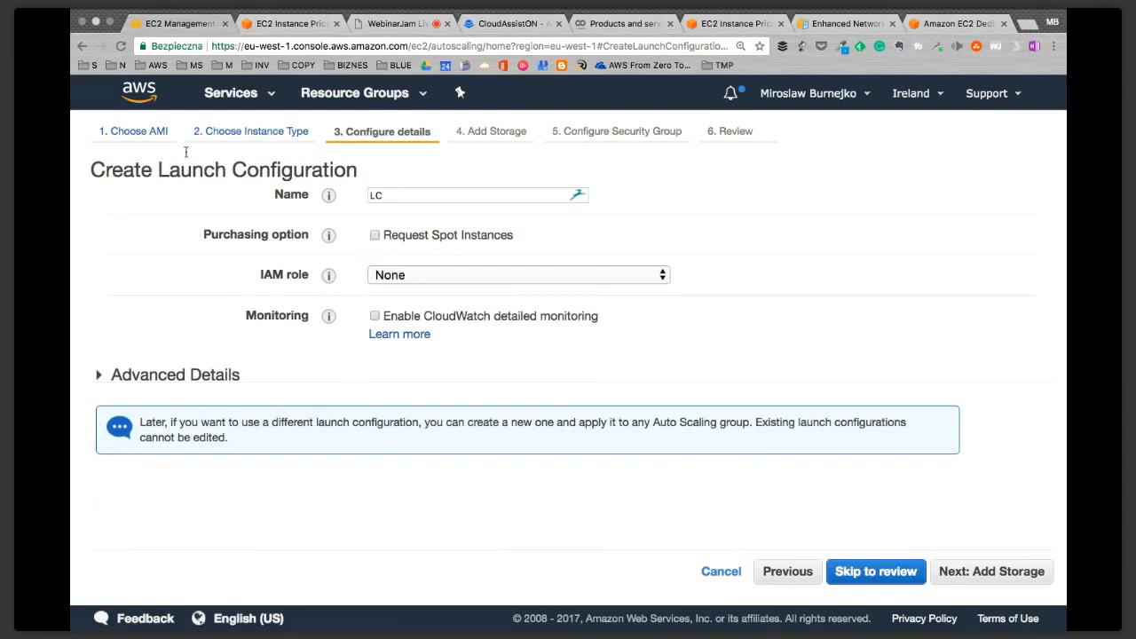
- Abandon the launch configuration, return to EC2 from the console home and open the Load Balancers list
{"action": "left_click", "coordinate": [145, 94]}
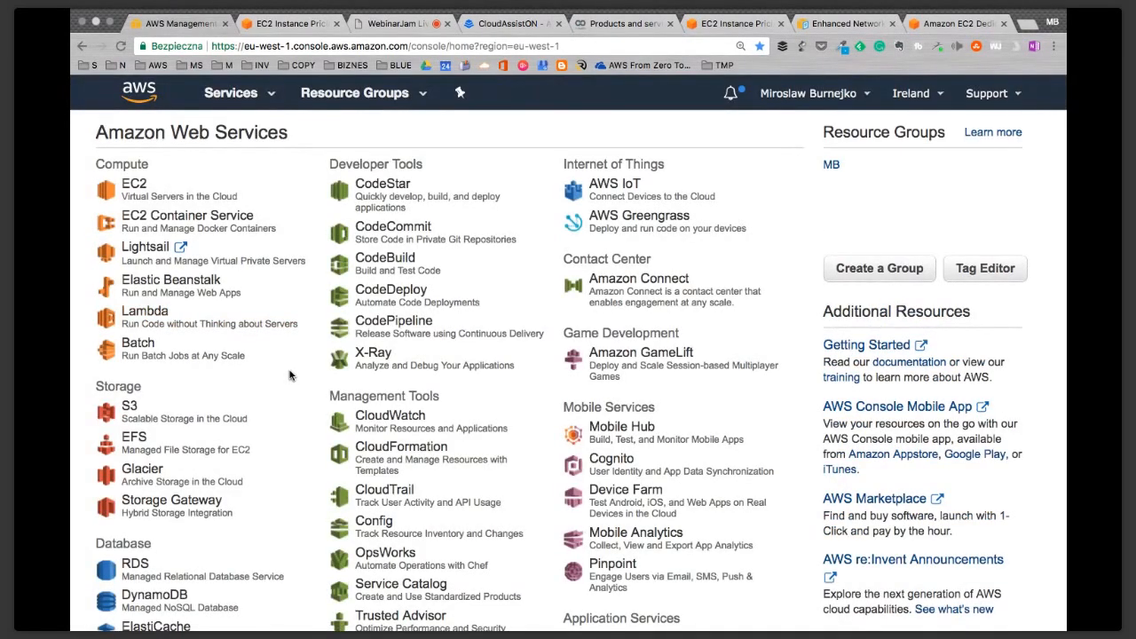
{"action": "left_click", "coordinate": [149, 187]}
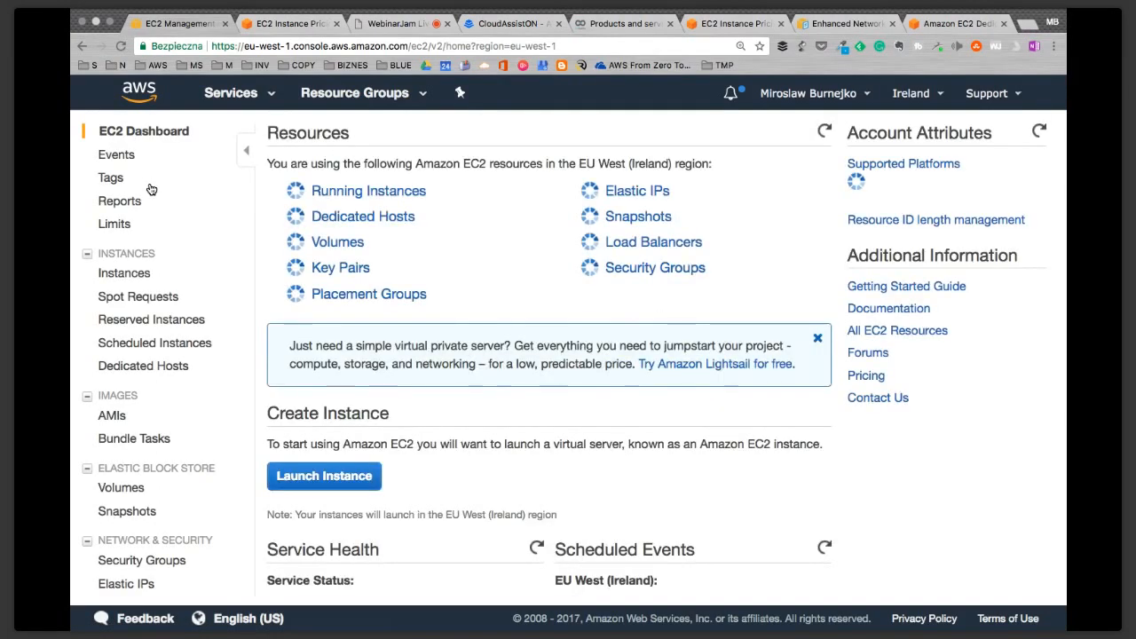
{"action": "scroll", "coordinate": [151, 189], "scroll_direction": "down", "scroll_amount": 5}
{"action": "left_click", "coordinate": [99, 476]}
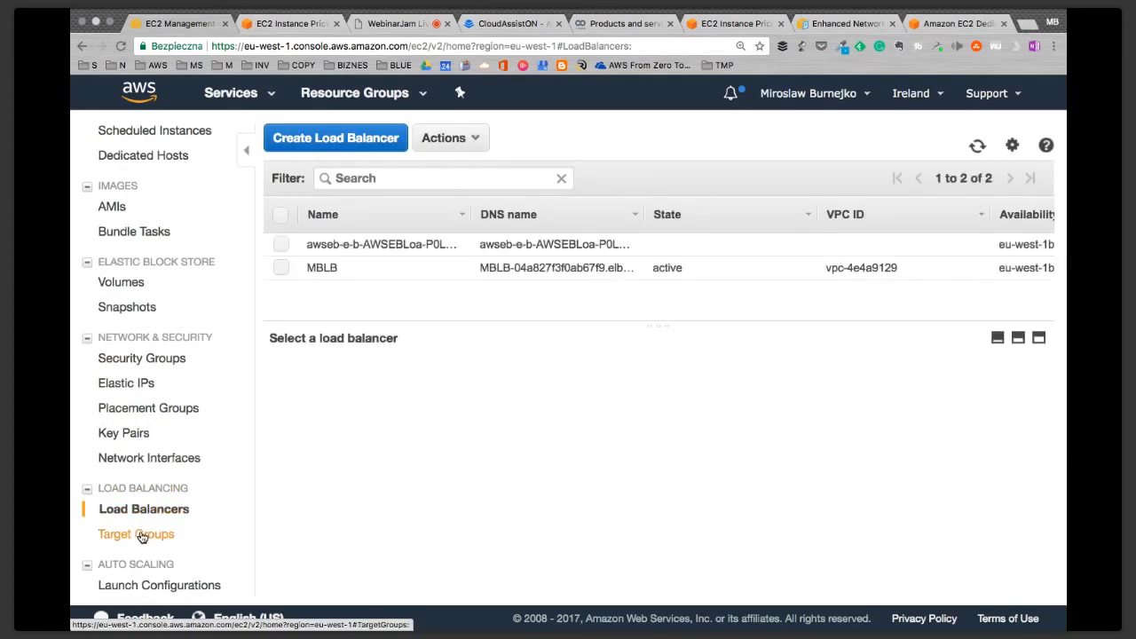
- Open Target Groups and examine the names and instance IDs of the TGMB group's registered targets
{"action": "left_click", "coordinate": [137, 535]}
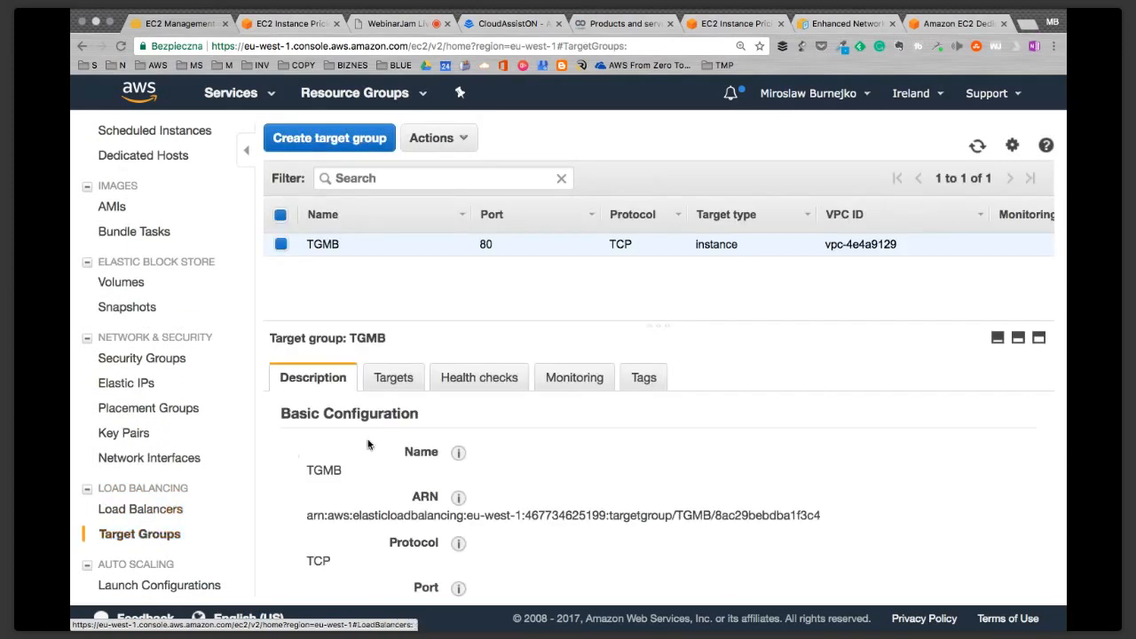
{"action": "left_click", "coordinate": [393, 377]}
{"action": "scroll", "coordinate": [433, 462], "scroll_direction": "down", "scroll_amount": 5}
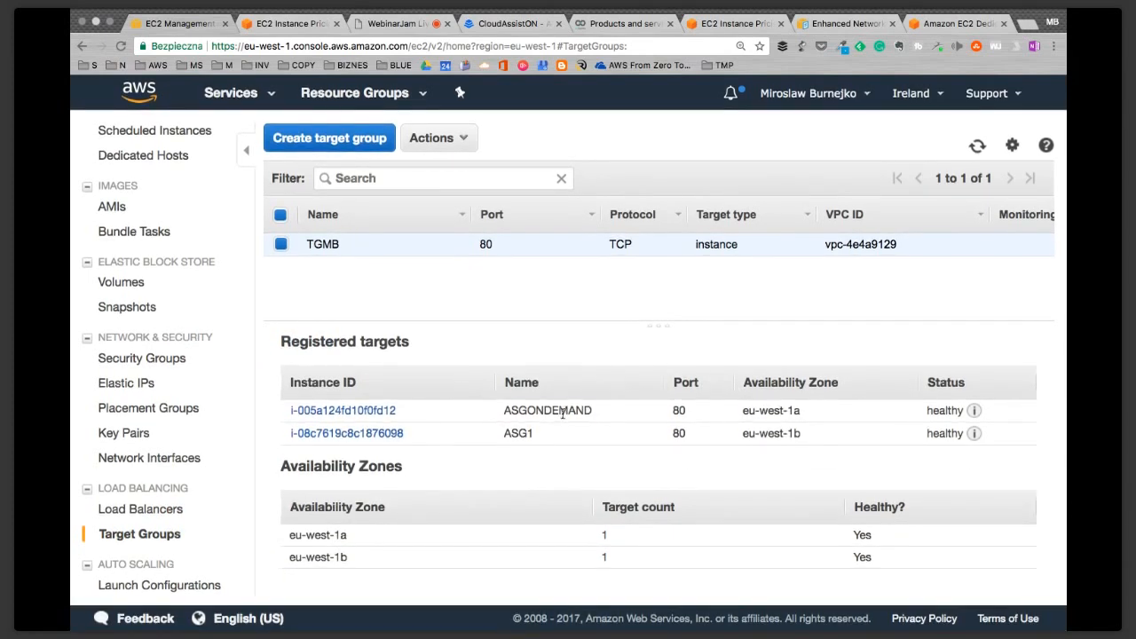
{"action": "double_click", "coordinate": [562, 411]}
{"action": "double_click", "coordinate": [544, 433]}
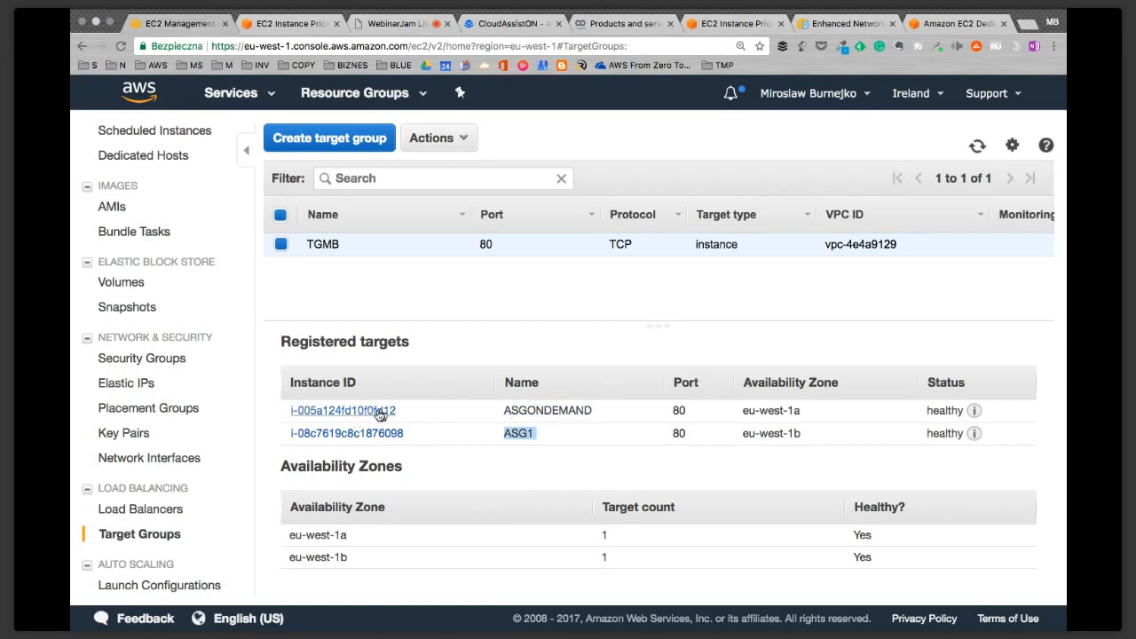
{"action": "triple_click", "coordinate": [314, 384]}
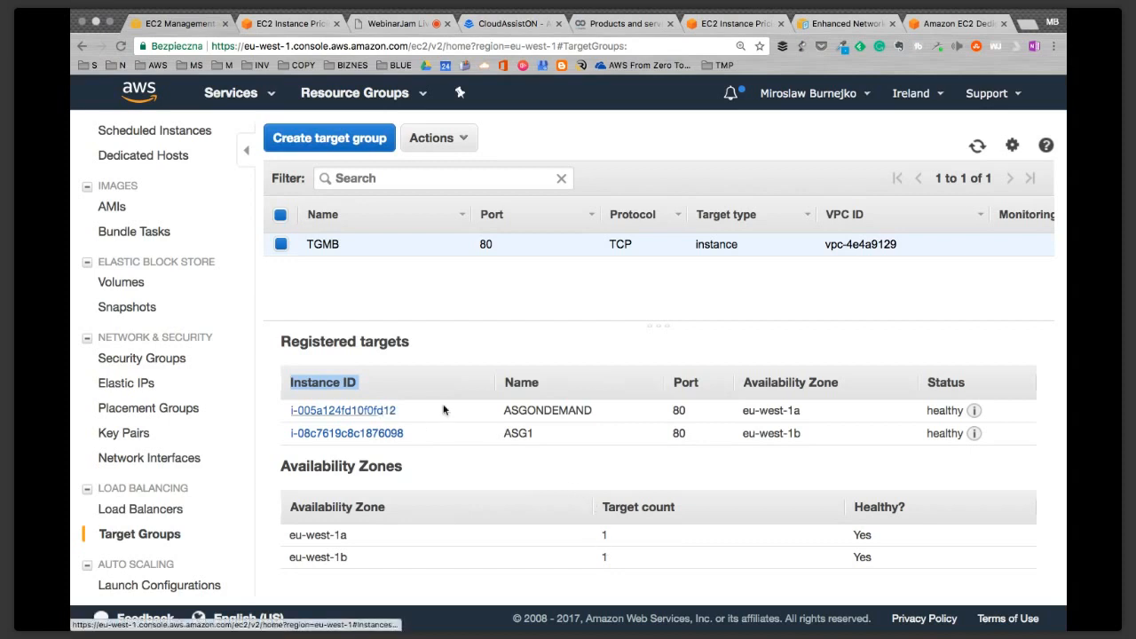
{"action": "double_click", "coordinate": [535, 408]}
{"action": "double_click", "coordinate": [520, 434]}
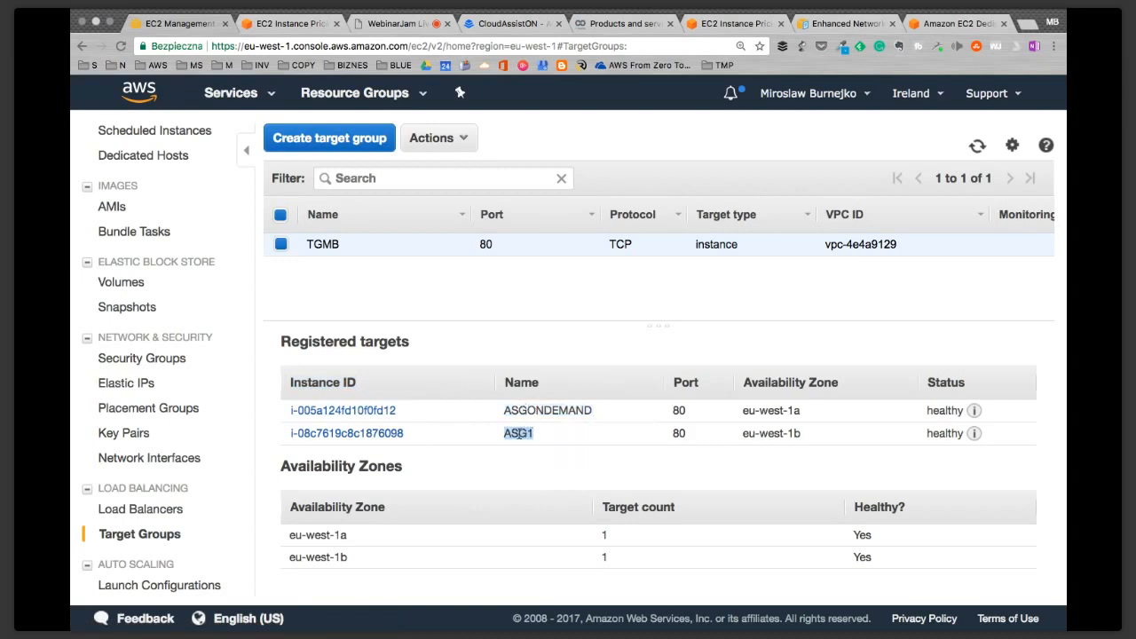
- Open the Auto Scaling Groups list and filter it by ASG
{"action": "scroll", "coordinate": [168, 507], "scroll_direction": "down", "scroll_amount": 3}
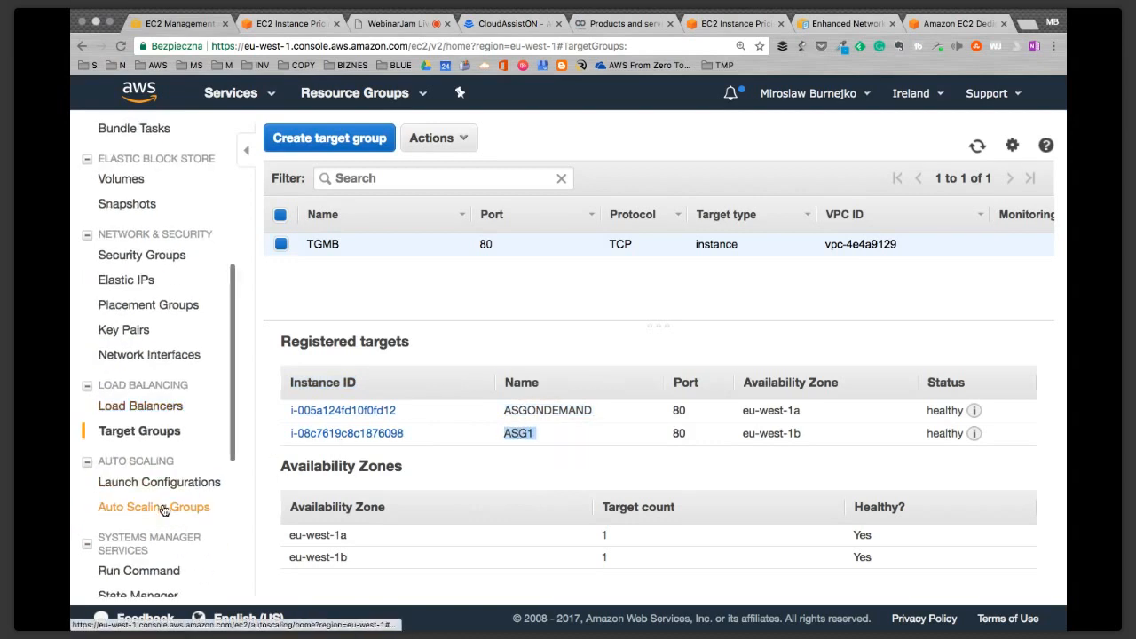
{"action": "left_click", "coordinate": [164, 509]}
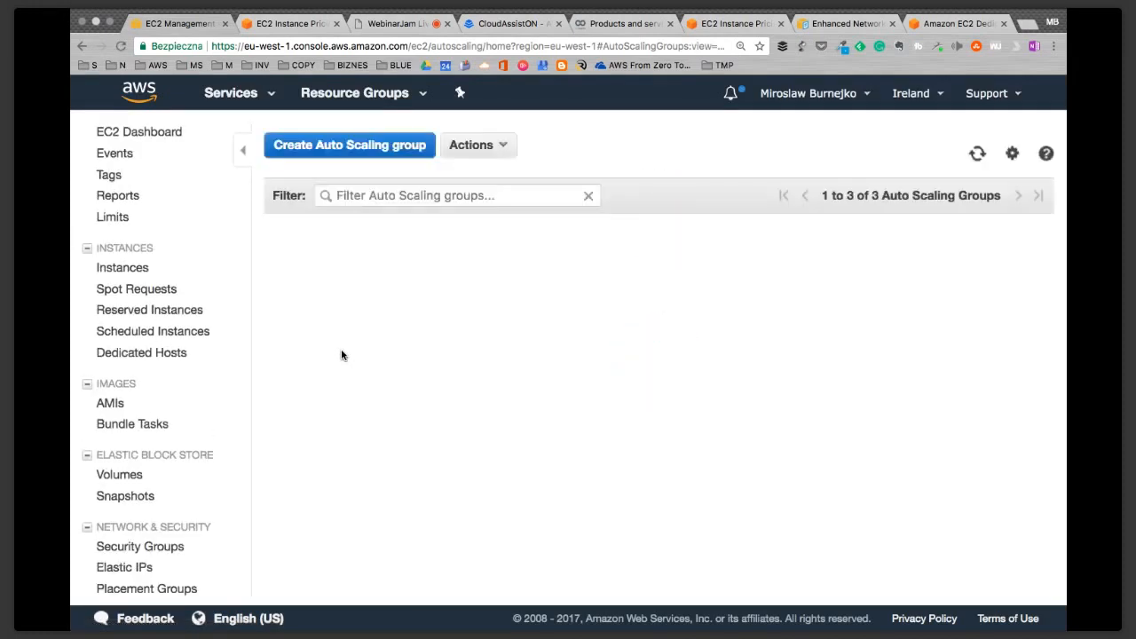
{"action": "left_click", "coordinate": [416, 190]}
{"action": "type", "text": "ASG"}
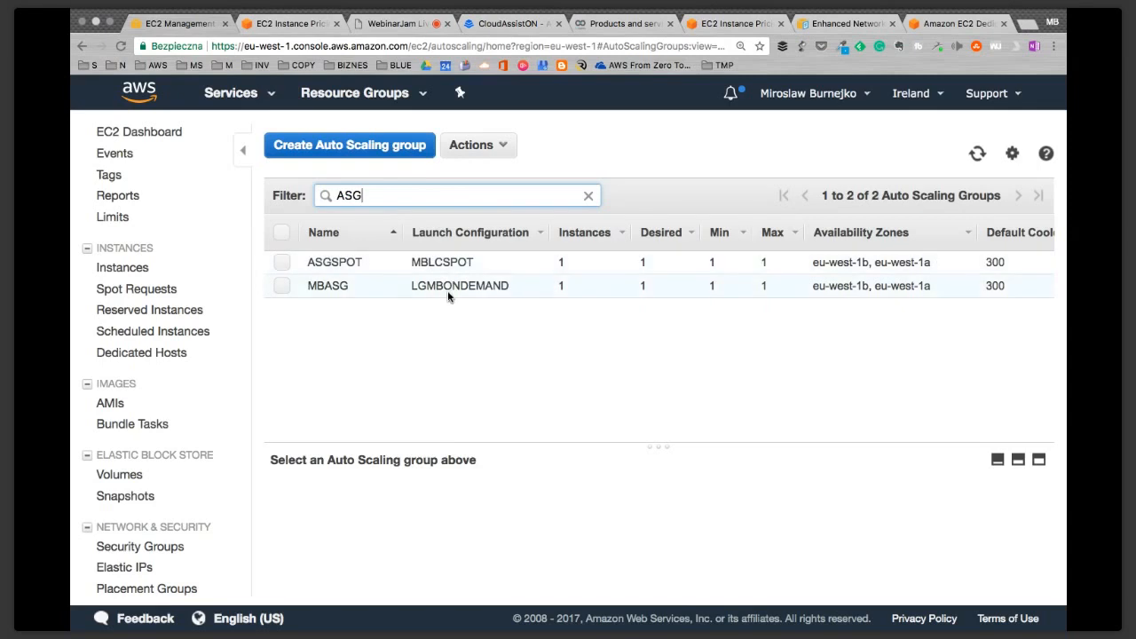
- Compare the launch configurations used by the MBASG and ASGSPOT Auto Scaling groups
{"action": "left_click", "coordinate": [447, 290]}
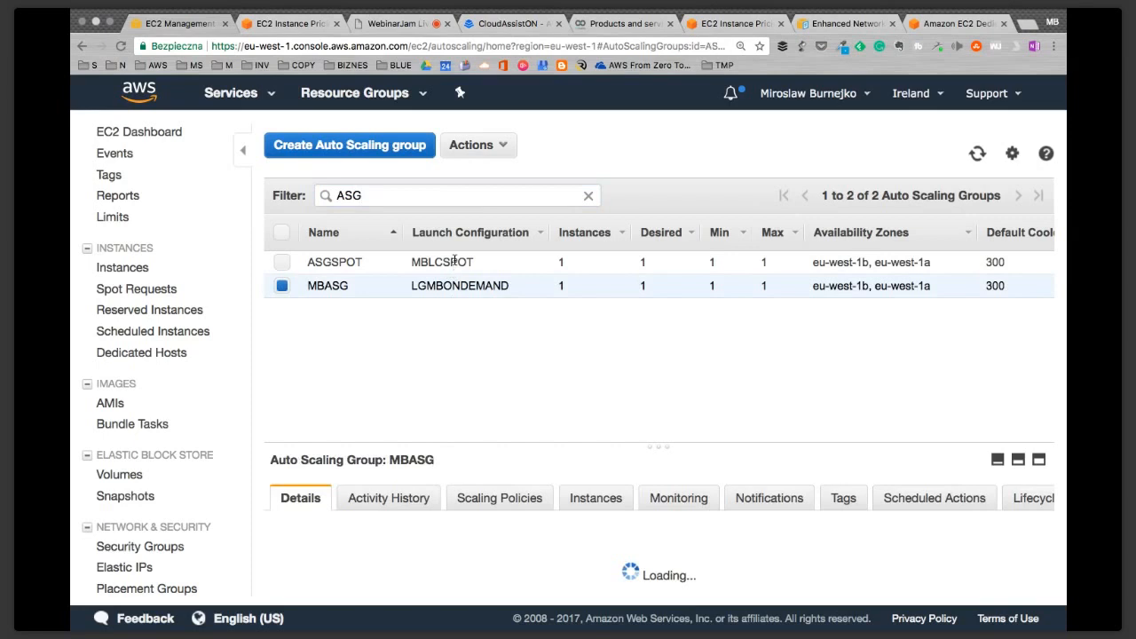
{"action": "left_click", "coordinate": [455, 261]}
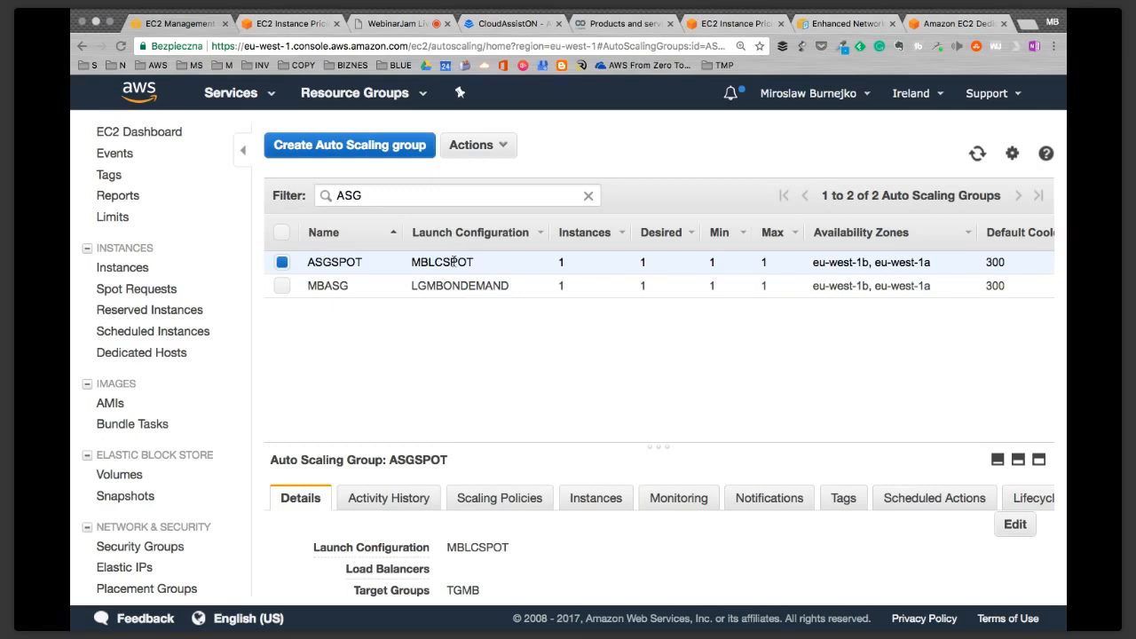
{"action": "left_click", "coordinate": [439, 287]}
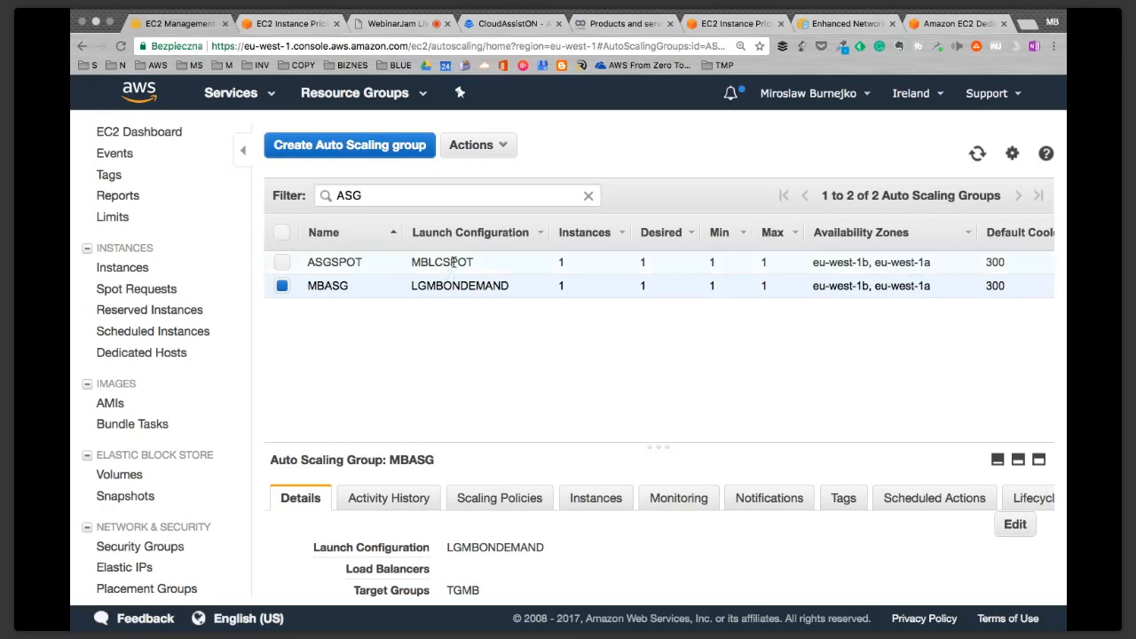
{"action": "double_click", "coordinate": [455, 262]}
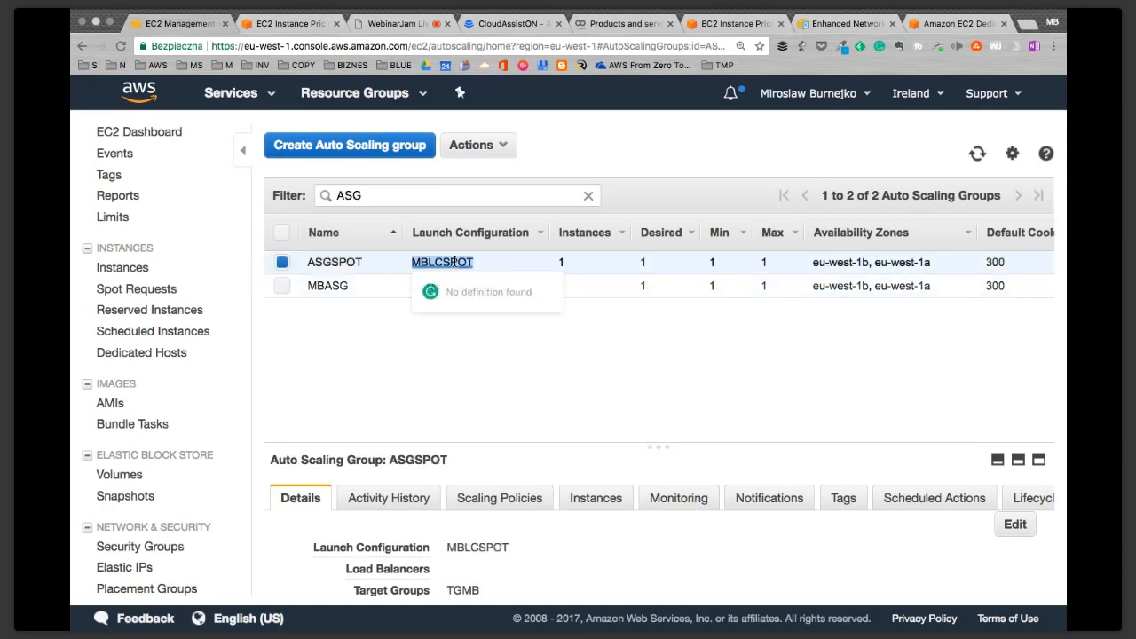
{"action": "left_click", "coordinate": [530, 406]}
- Compare the instance counts of the MBASG and ASGSPOT groups, finishing with MBASG selected
{"action": "left_click_drag", "start_coordinate": [554, 289], "coordinate": [563, 290]}
{"action": "left_click", "coordinate": [566, 293]}
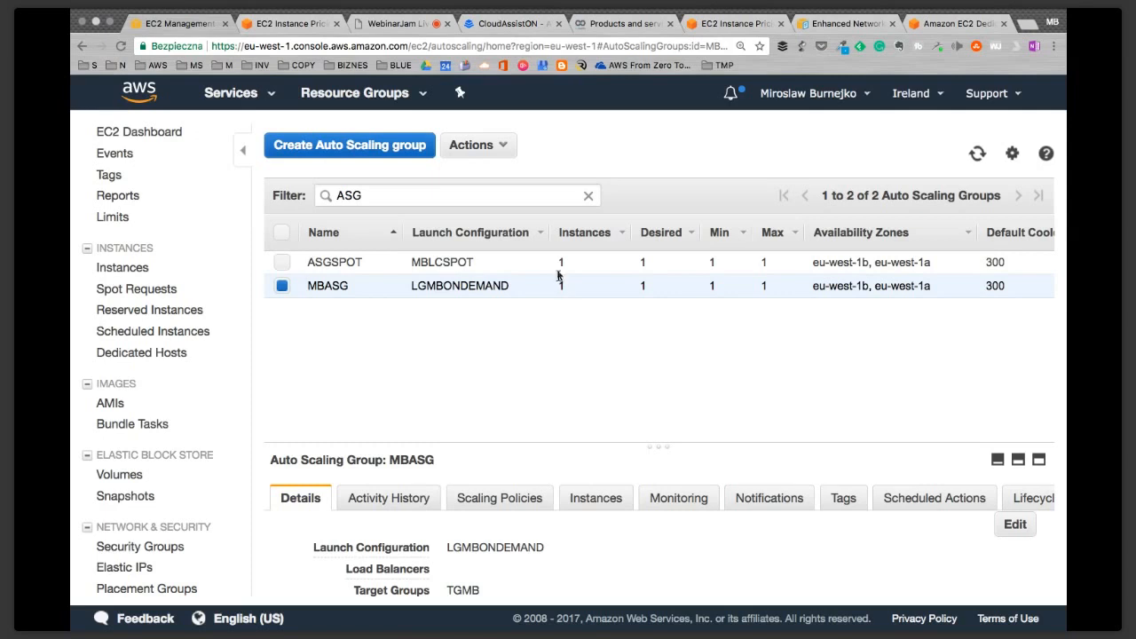
{"action": "left_click_drag", "start_coordinate": [557, 260], "coordinate": [573, 264]}
{"action": "left_click", "coordinate": [573, 264]}
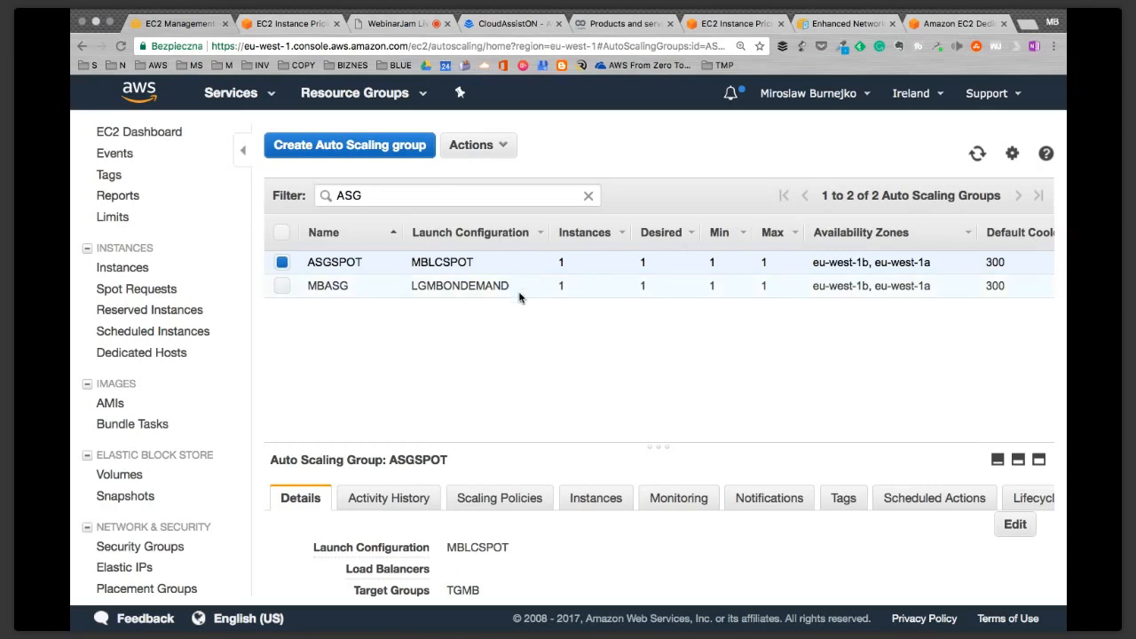
{"action": "left_click", "coordinate": [474, 290]}
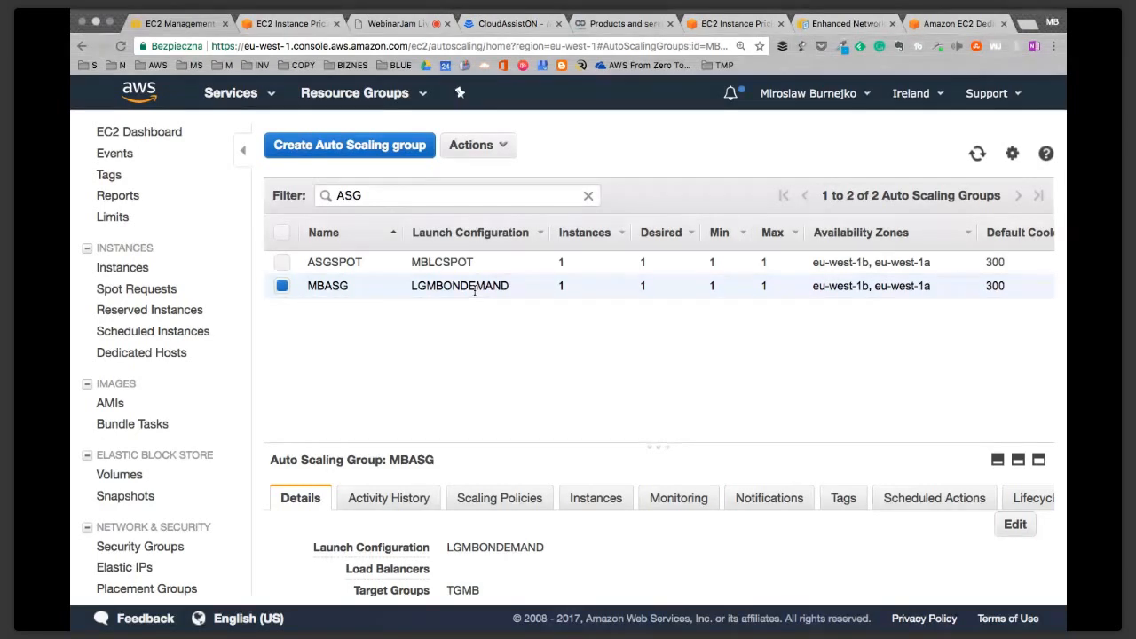
{"action": "left_click", "coordinate": [469, 267]}
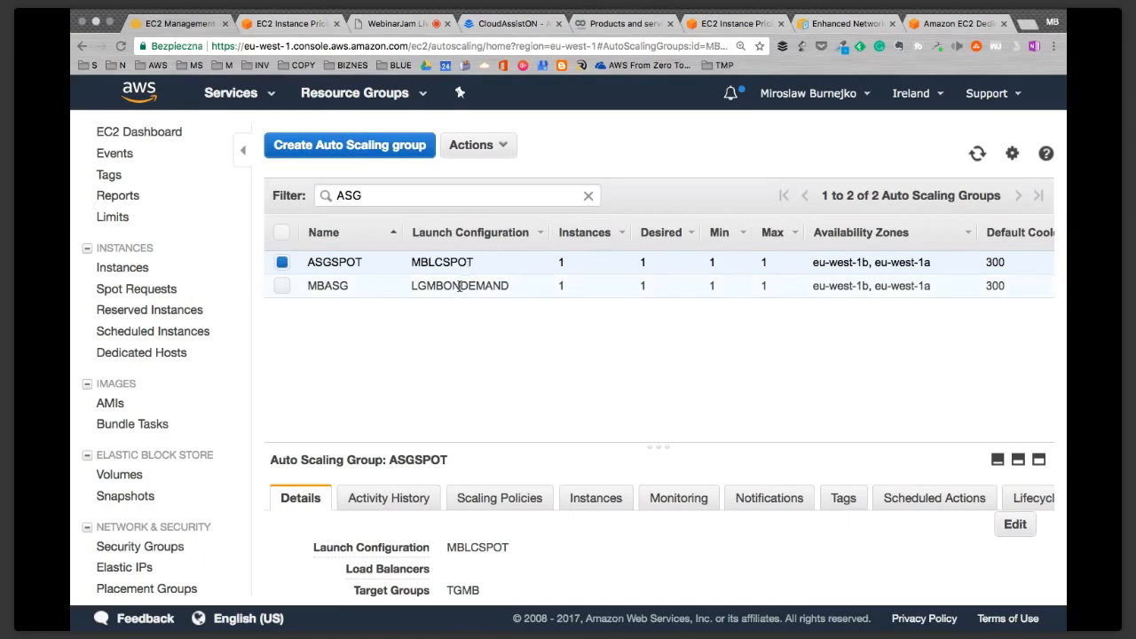
{"action": "left_click", "coordinate": [459, 285]}
- Return to the Target Groups list and review the TGMB group's basic configuration
{"action": "scroll", "coordinate": [221, 413], "scroll_direction": "down", "scroll_amount": 3}
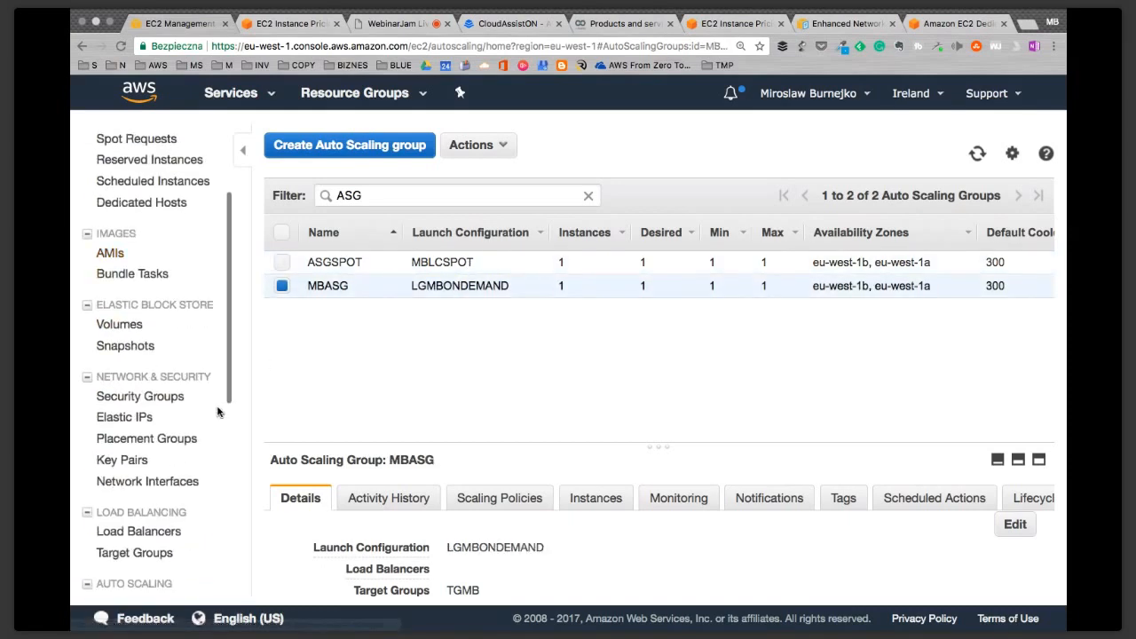
{"action": "scroll", "coordinate": [153, 511], "scroll_direction": "down", "scroll_amount": 2}
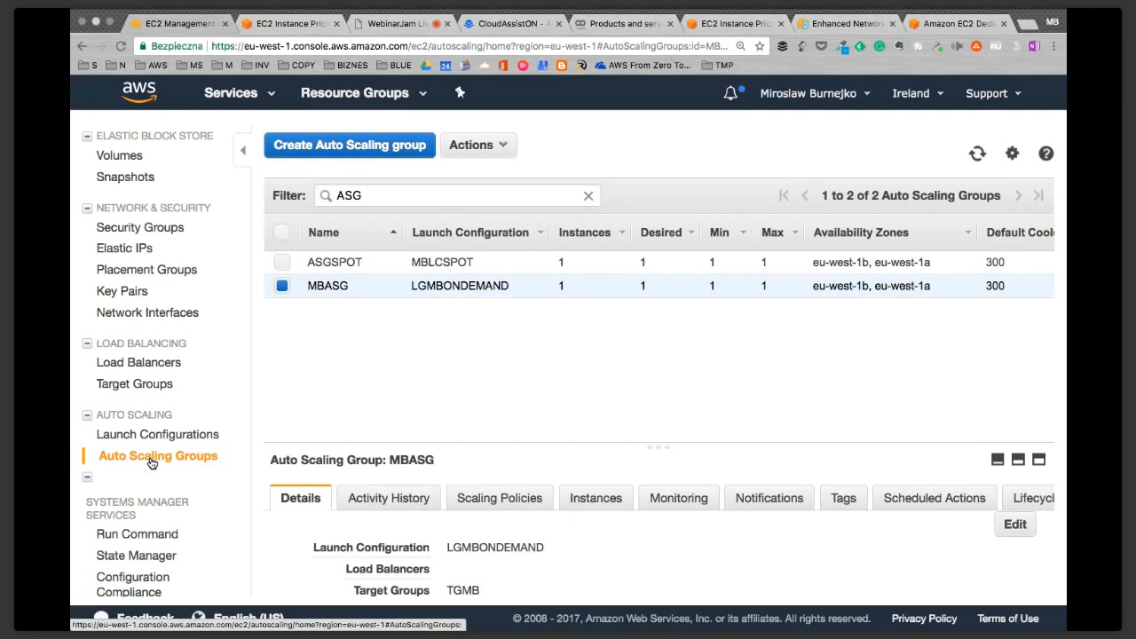
{"action": "left_click", "coordinate": [166, 383]}
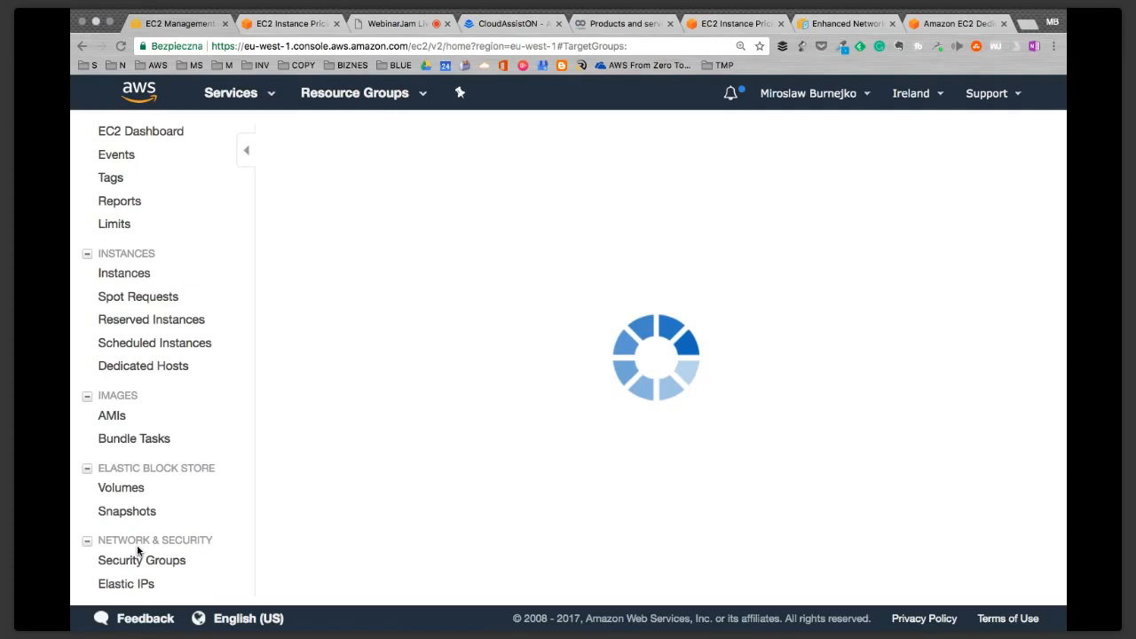
{"action": "scroll", "coordinate": [138, 551], "scroll_direction": "down", "scroll_amount": 5}
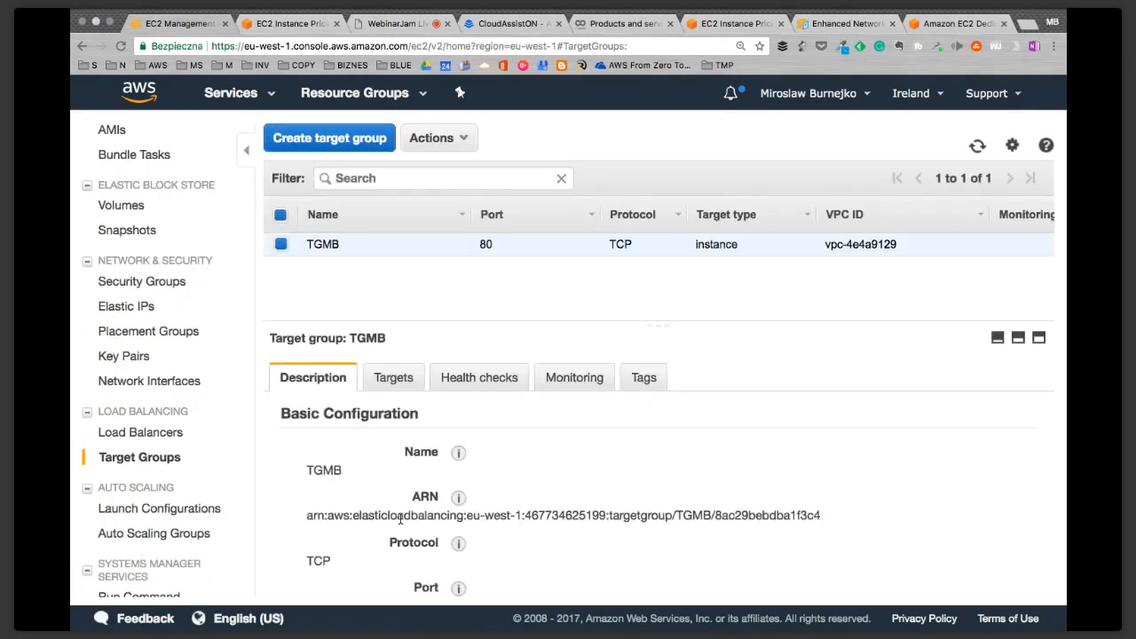
{"action": "scroll", "coordinate": [400, 521], "scroll_direction": "down", "scroll_amount": 6}
{"action": "scroll", "coordinate": [401, 522], "scroll_direction": "up", "scroll_amount": 6}
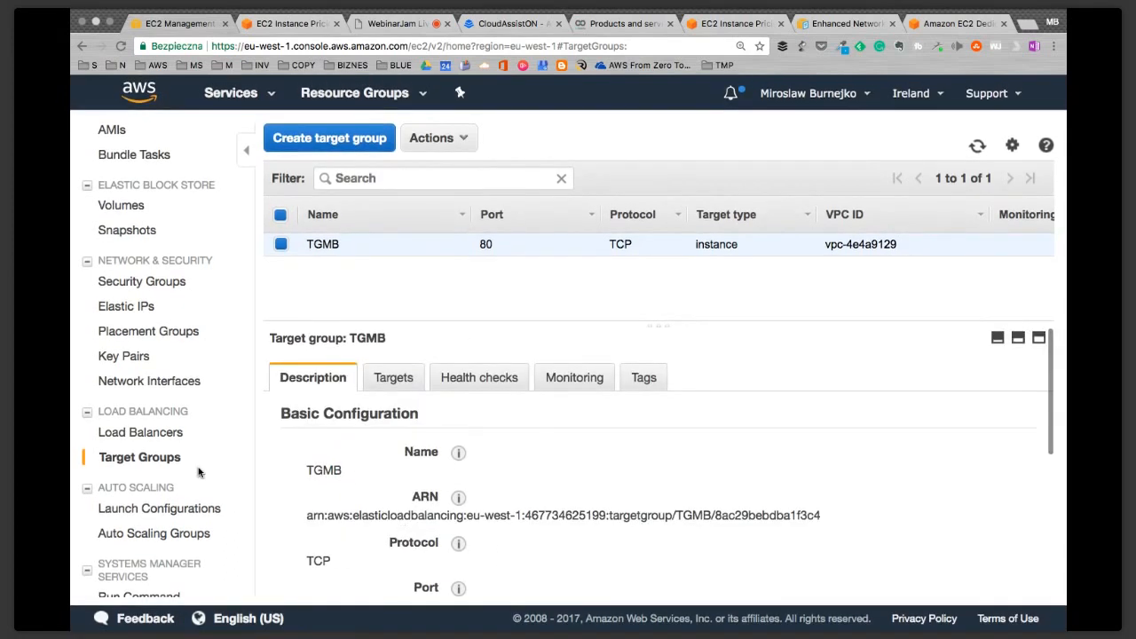
- Open the Load Balancers list and copy the A record DNS name of the load balancer starting with awseb-e-b
{"action": "left_click", "coordinate": [147, 435]}
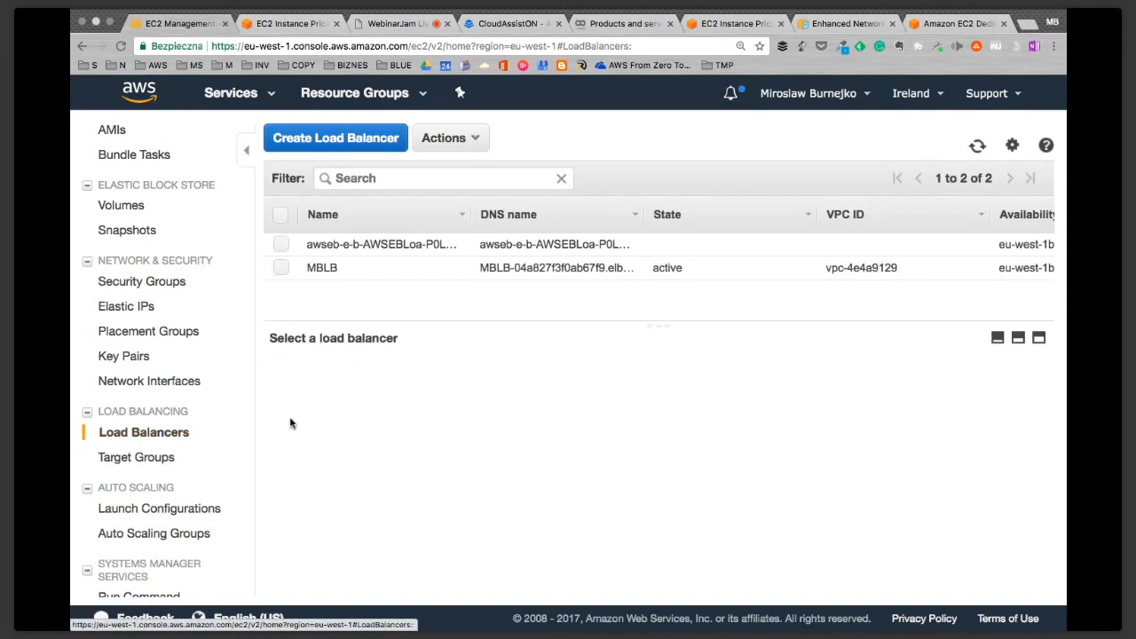
{"action": "left_click", "coordinate": [421, 243]}
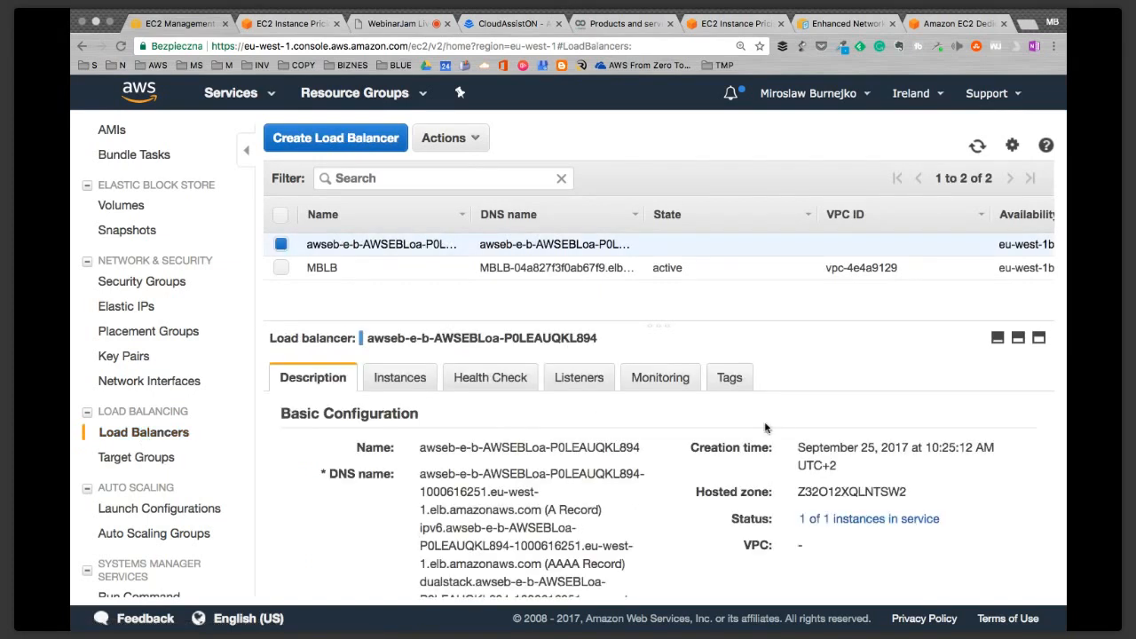
{"action": "scroll", "coordinate": [557, 487], "scroll_direction": "down", "scroll_amount": 3}
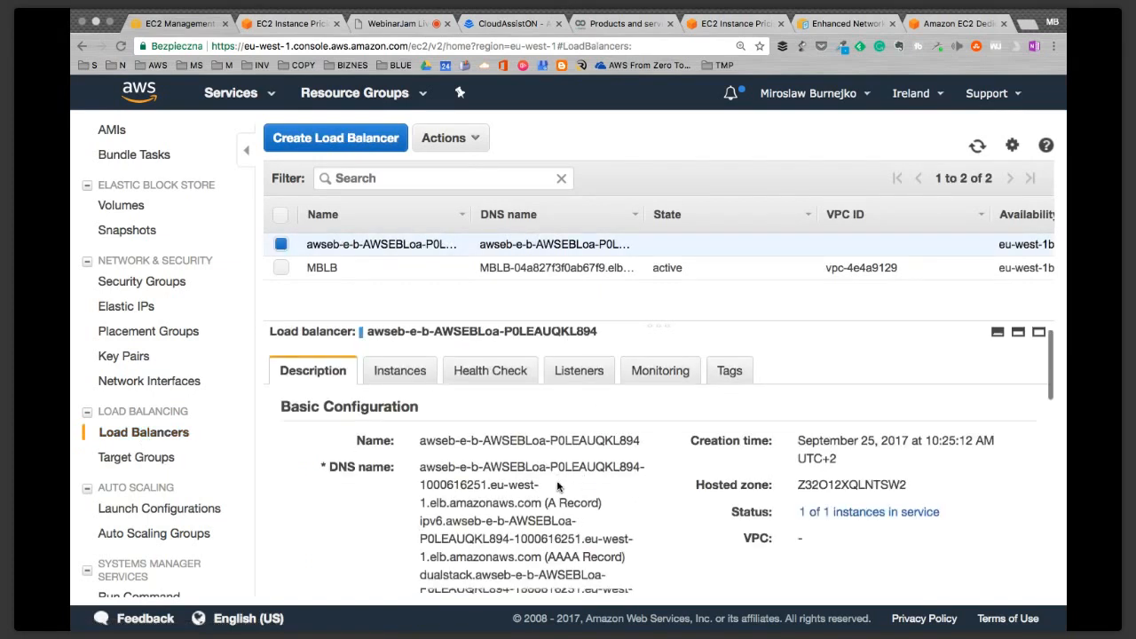
{"action": "left_click_drag", "start_coordinate": [418, 391], "coordinate": [543, 424]}
{"action": "key", "text": "super+c"}
- Open the copied load balancer DNS name in the browser to check the Elastic Beanstalk site, then close that page
{"action": "left_click", "coordinate": [511, 45]}
{"action": "key", "text": "super+v"}
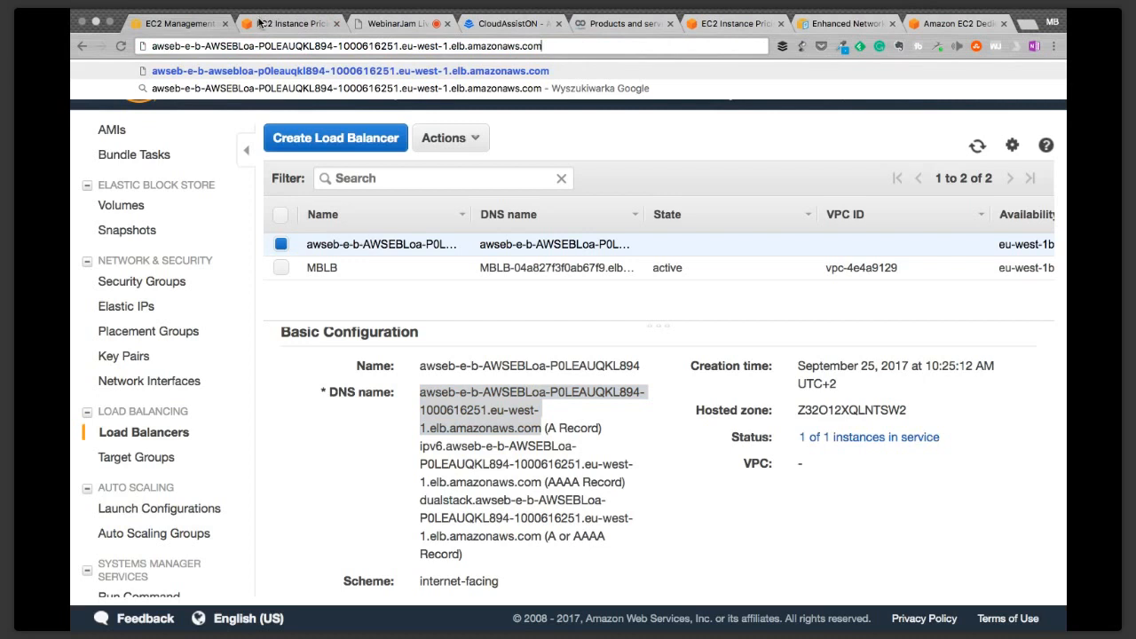
{"action": "key", "text": "Return"}
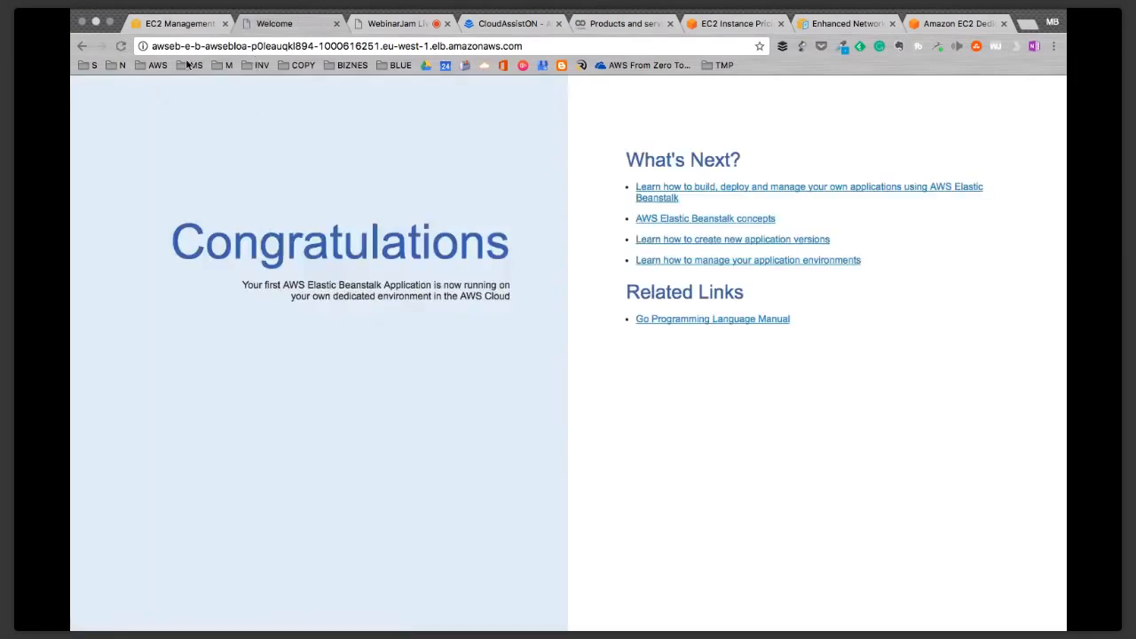
{"action": "key", "text": "super+w"}
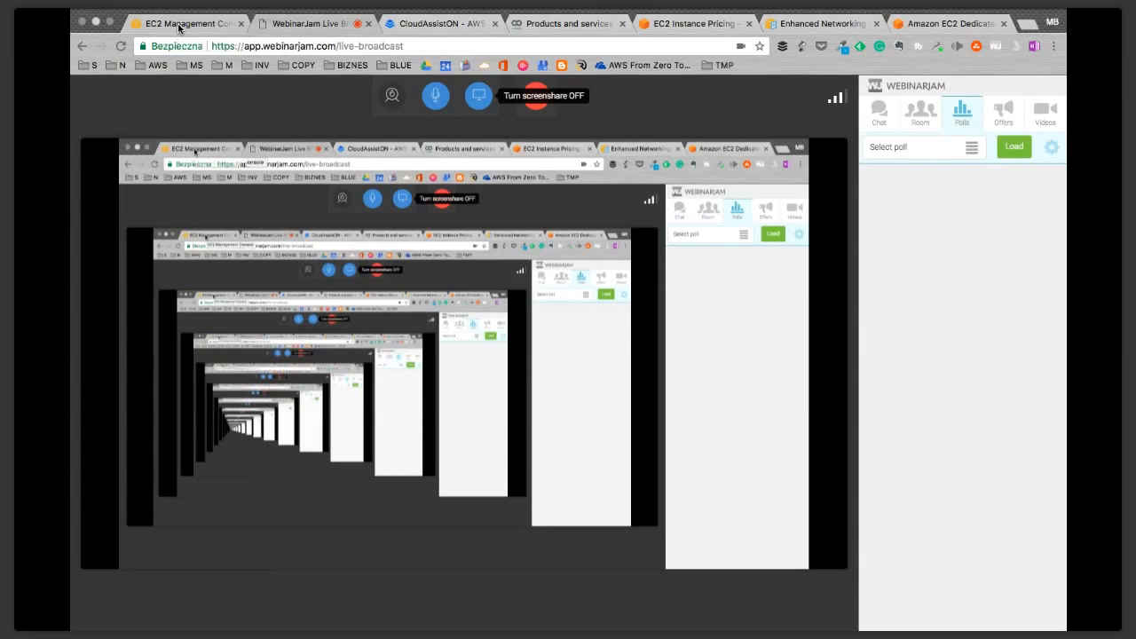
- Return to the EC2 console and reopen its dashboard by way of the AWS console home page
{"action": "left_click", "coordinate": [178, 27]}
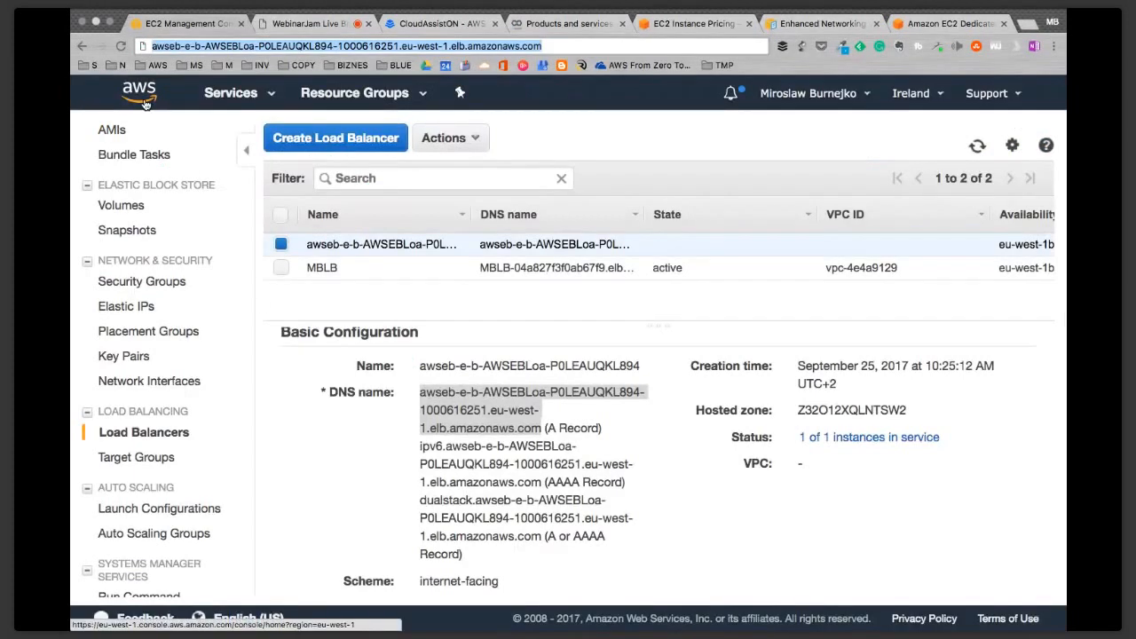
{"action": "scroll", "coordinate": [166, 214], "scroll_direction": "up", "scroll_amount": 3}
{"action": "scroll", "coordinate": [154, 136], "scroll_direction": "up", "scroll_amount": 4}
{"action": "left_click", "coordinate": [157, 131]}
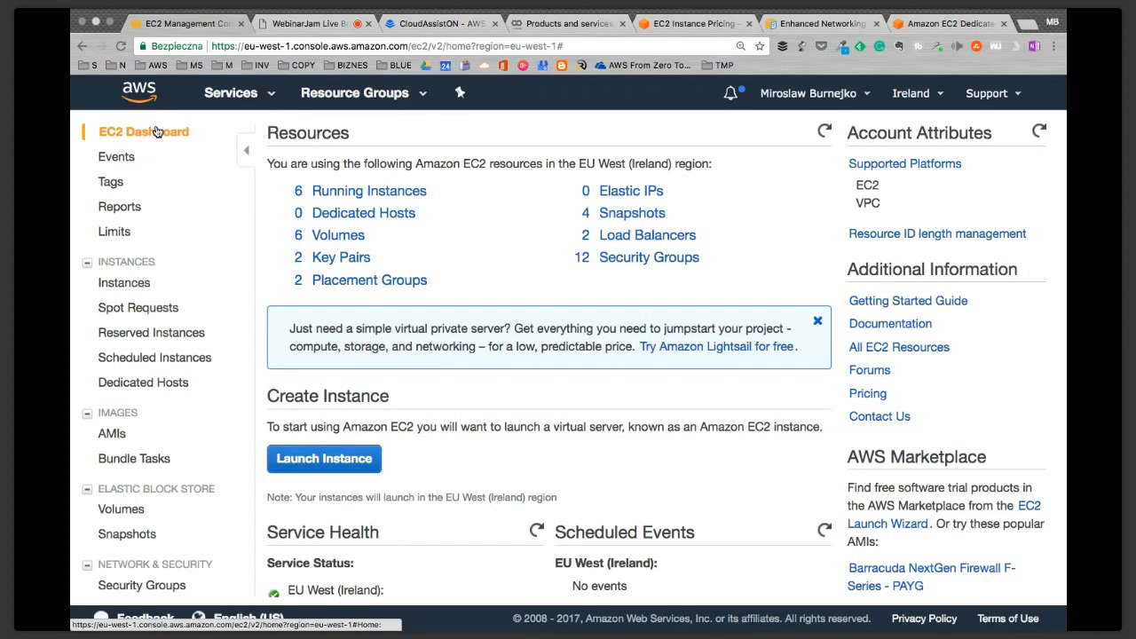
{"action": "left_click", "coordinate": [136, 94]}
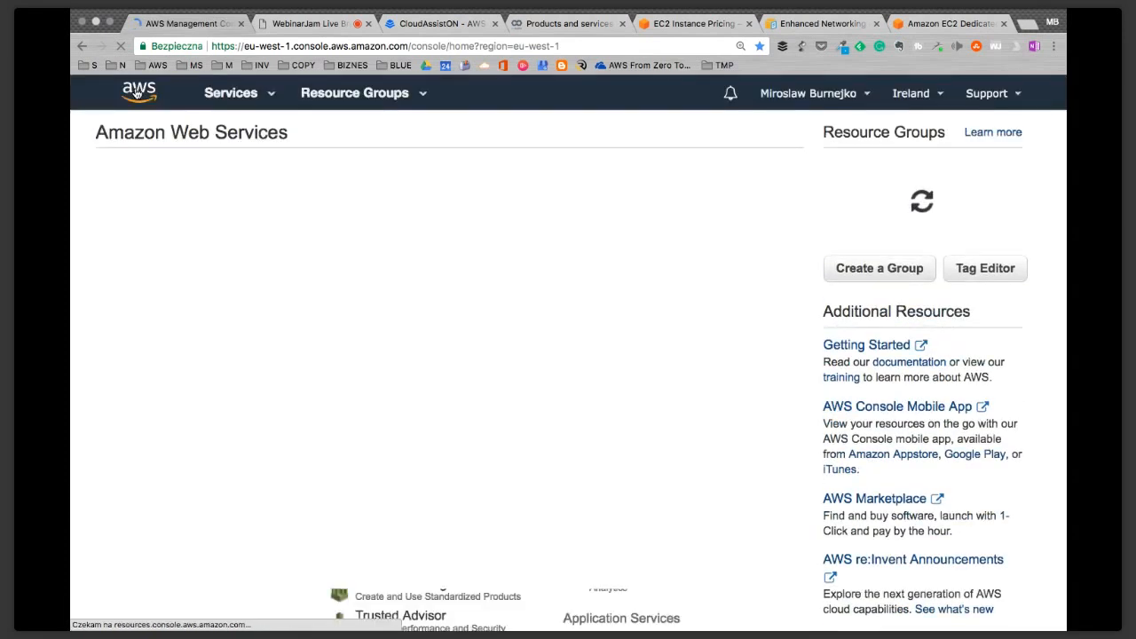
{"action": "left_click", "coordinate": [151, 194]}
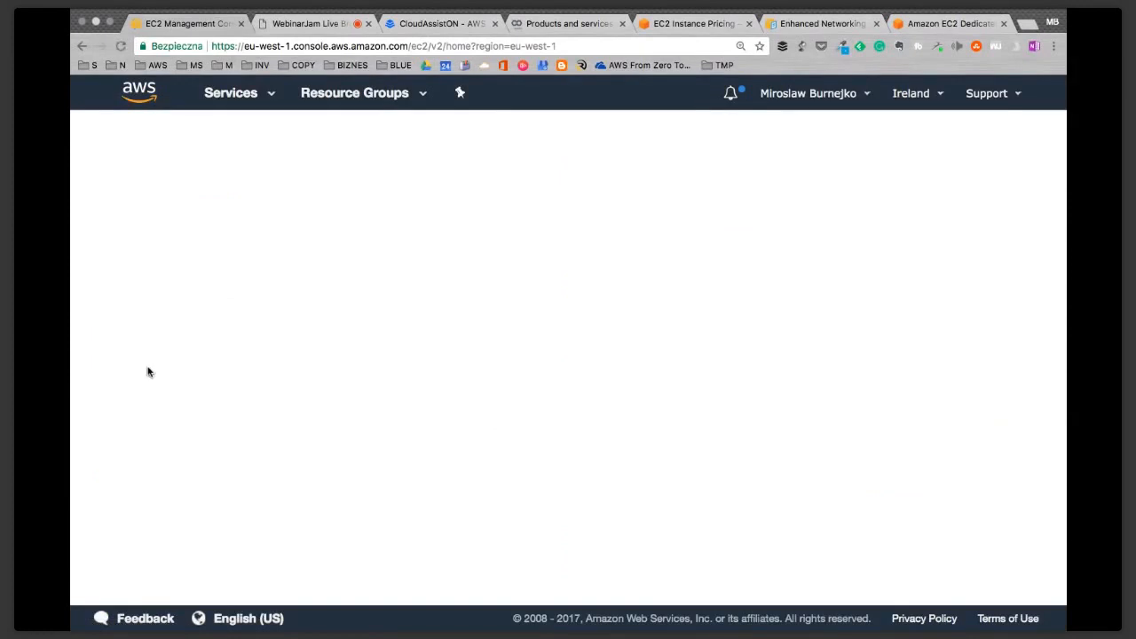
- Look through the EC2 navigation sections for Load Balancing, Auto Scaling and Systems Manager Services
{"action": "scroll", "coordinate": [148, 372], "scroll_direction": "down", "scroll_amount": 5}
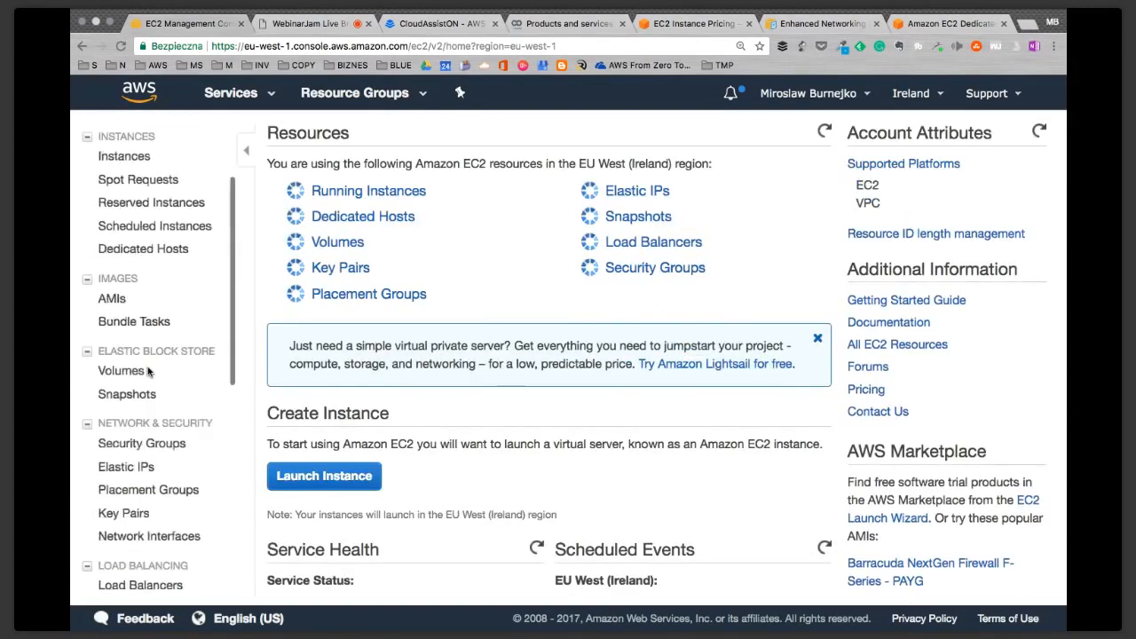
{"action": "scroll", "coordinate": [148, 372], "scroll_direction": "down", "scroll_amount": 3}
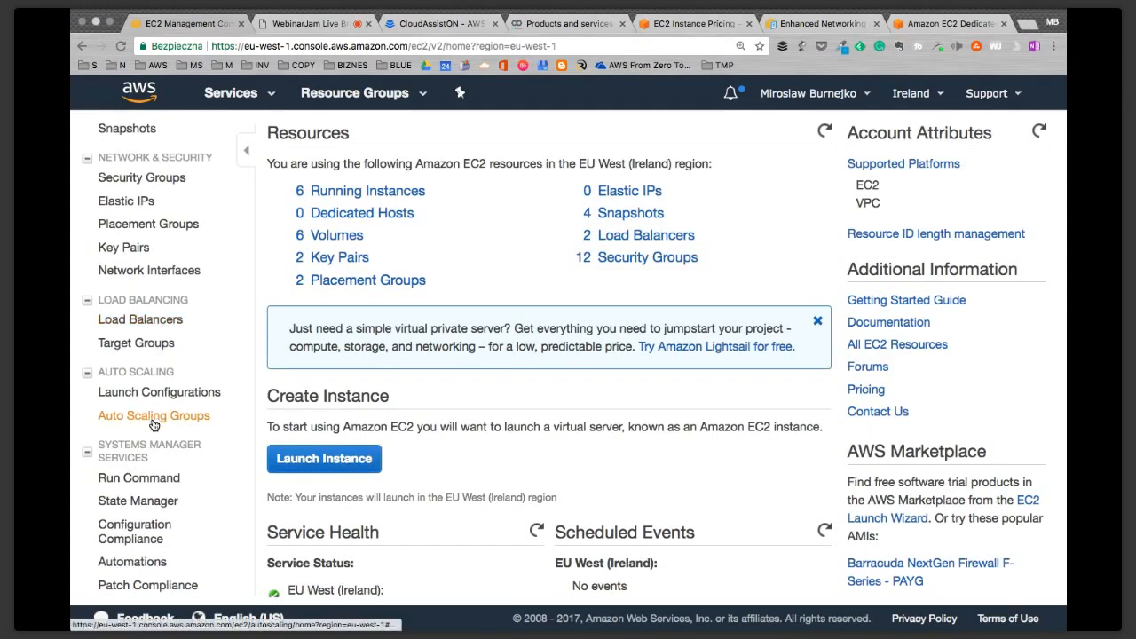
{"action": "scroll", "coordinate": [153, 426], "scroll_direction": "down", "scroll_amount": 2}
{"action": "scroll", "coordinate": [153, 425], "scroll_direction": "up", "scroll_amount": 5}
{"action": "scroll", "coordinate": [155, 400], "scroll_direction": "down", "scroll_amount": 4}
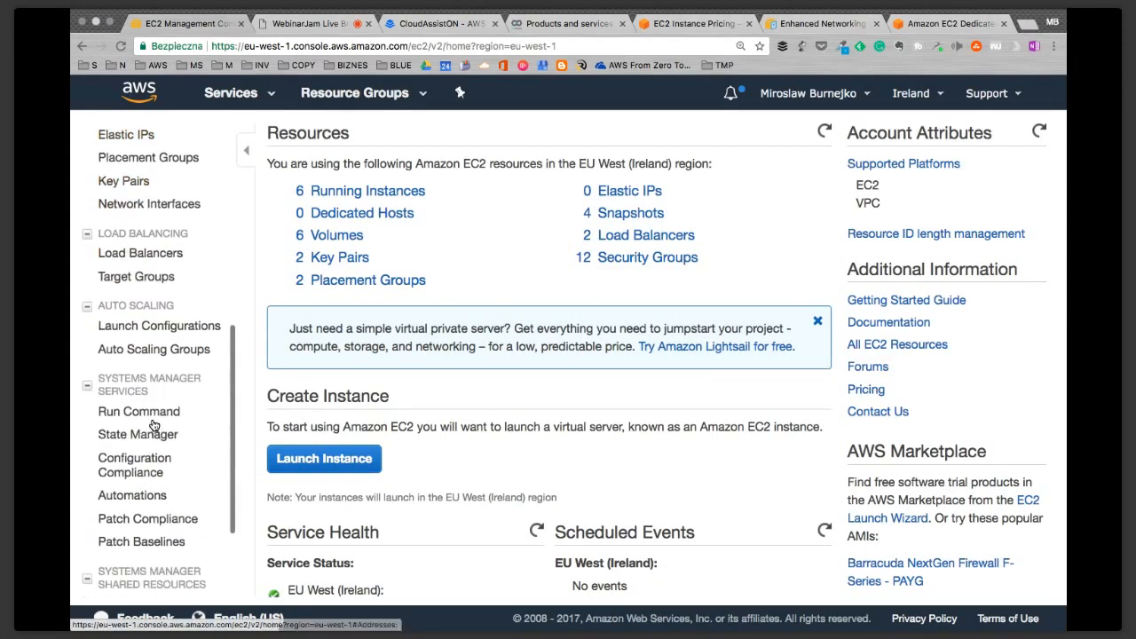
{"action": "scroll", "coordinate": [160, 358], "scroll_direction": "up", "scroll_amount": 7}
- Start launching an instance from a Quick Start AMI and continue to the Configure Instance Details stage
{"action": "left_click", "coordinate": [365, 456]}
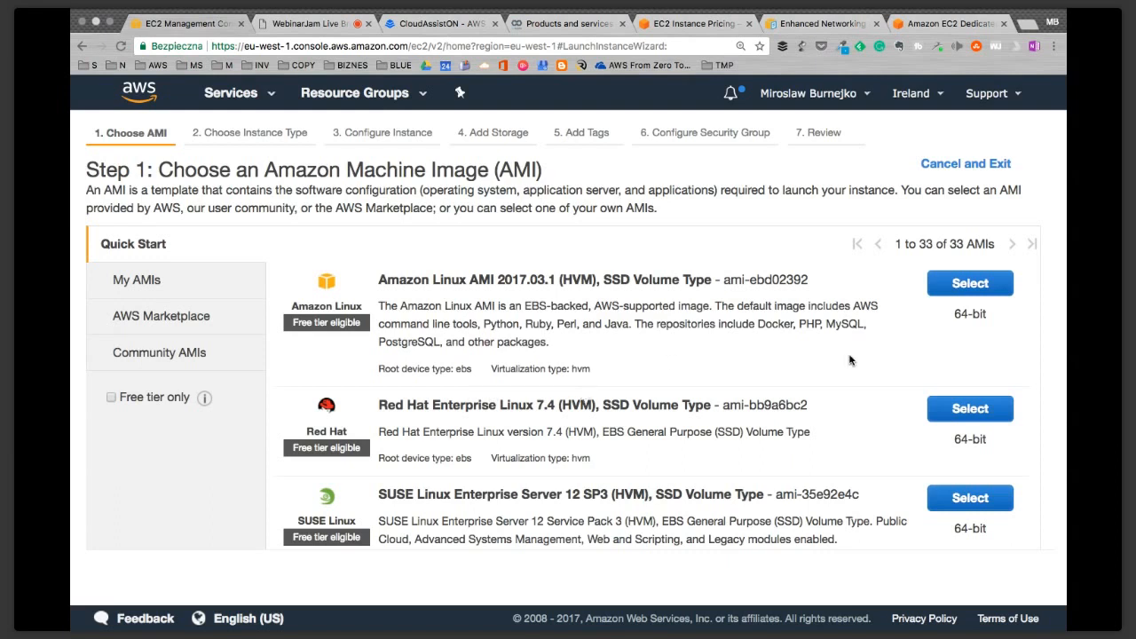
{"action": "scroll", "coordinate": [849, 360], "scroll_direction": "down", "scroll_amount": 1}
{"action": "scroll", "coordinate": [850, 359], "scroll_direction": "down", "scroll_amount": 2}
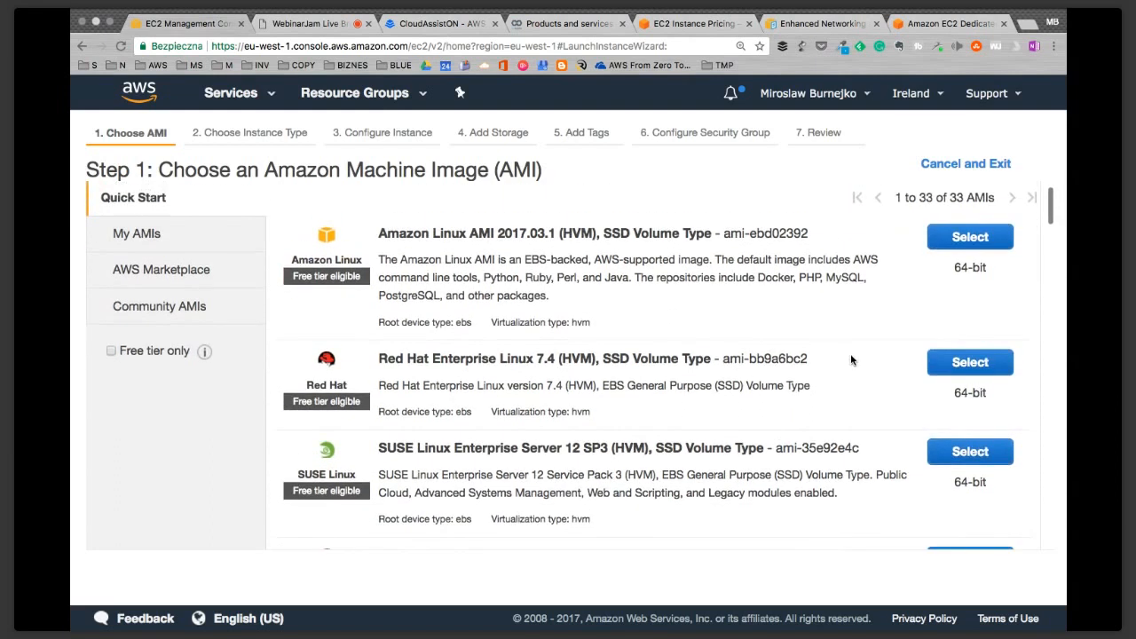
{"action": "scroll", "coordinate": [866, 431], "scroll_direction": "down", "scroll_amount": 5}
{"action": "left_click", "coordinate": [941, 429]}
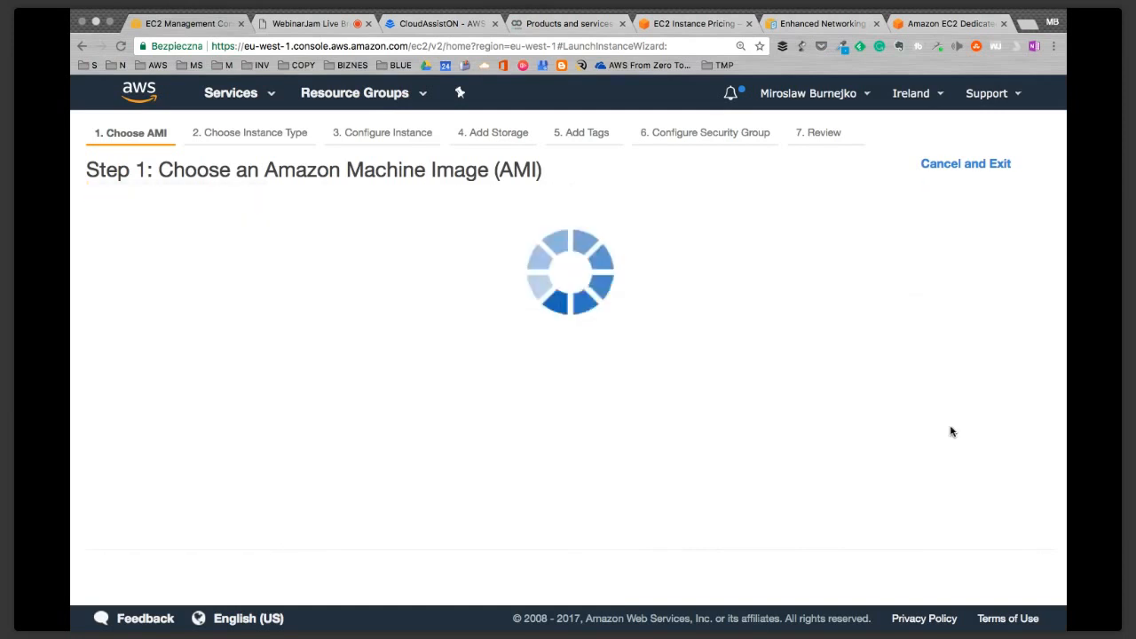
{"action": "scroll", "coordinate": [635, 477], "scroll_direction": "down", "scroll_amount": 4}
{"action": "left_click", "coordinate": [866, 573]}
- Expand Advanced Details to examine the User data option, then leave the launch wizard for the AWS console home page
{"action": "scroll", "coordinate": [525, 393], "scroll_direction": "down", "scroll_amount": 5}
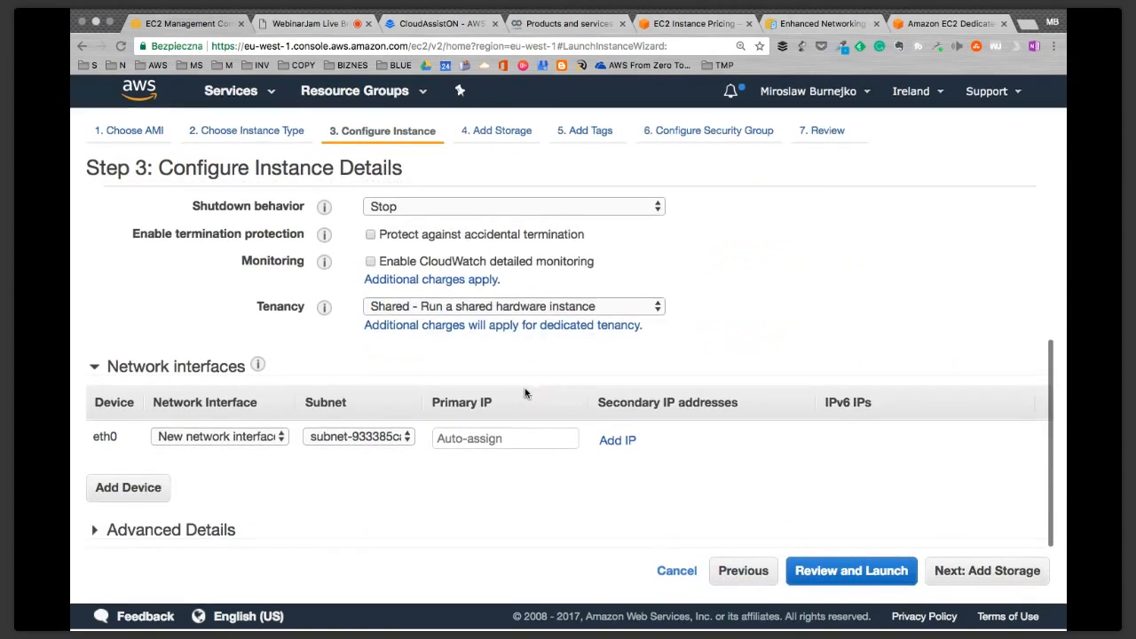
{"action": "left_click", "coordinate": [185, 534]}
{"action": "scroll", "coordinate": [185, 538], "scroll_direction": "down", "scroll_amount": 3}
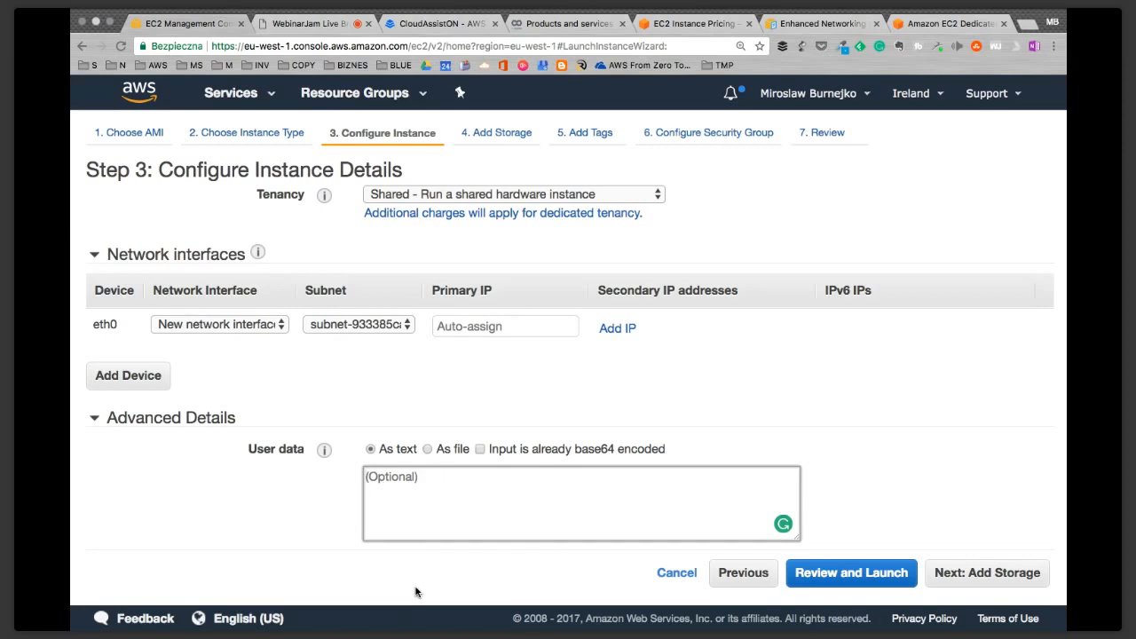
{"action": "scroll", "coordinate": [512, 476], "scroll_direction": "down", "scroll_amount": 2}
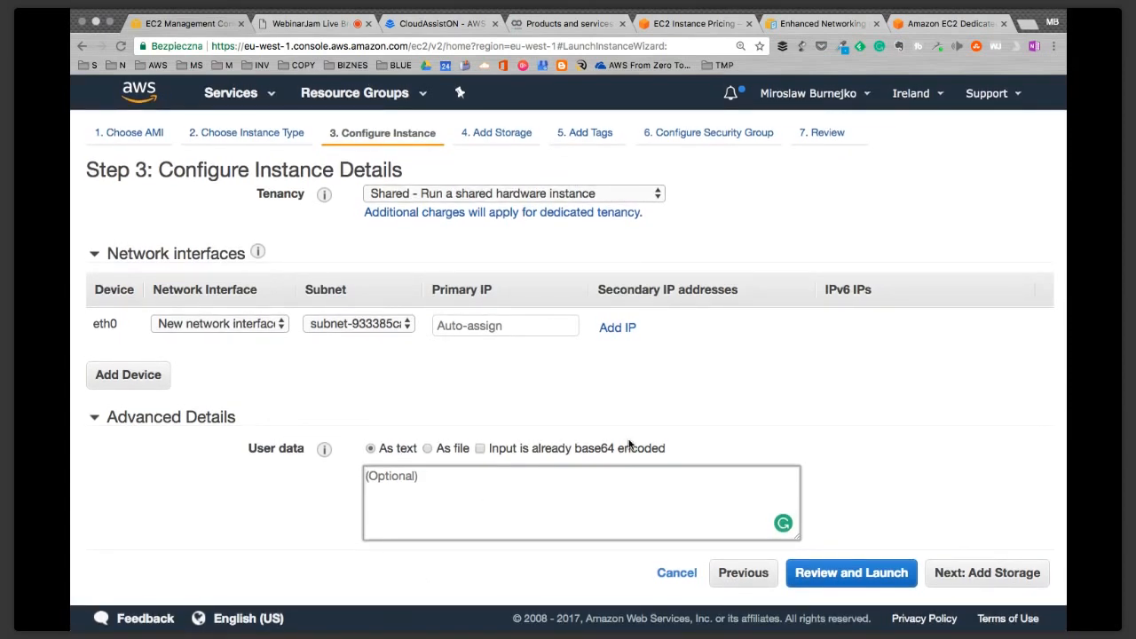
{"action": "scroll", "coordinate": [445, 365], "scroll_direction": "up", "scroll_amount": 5}
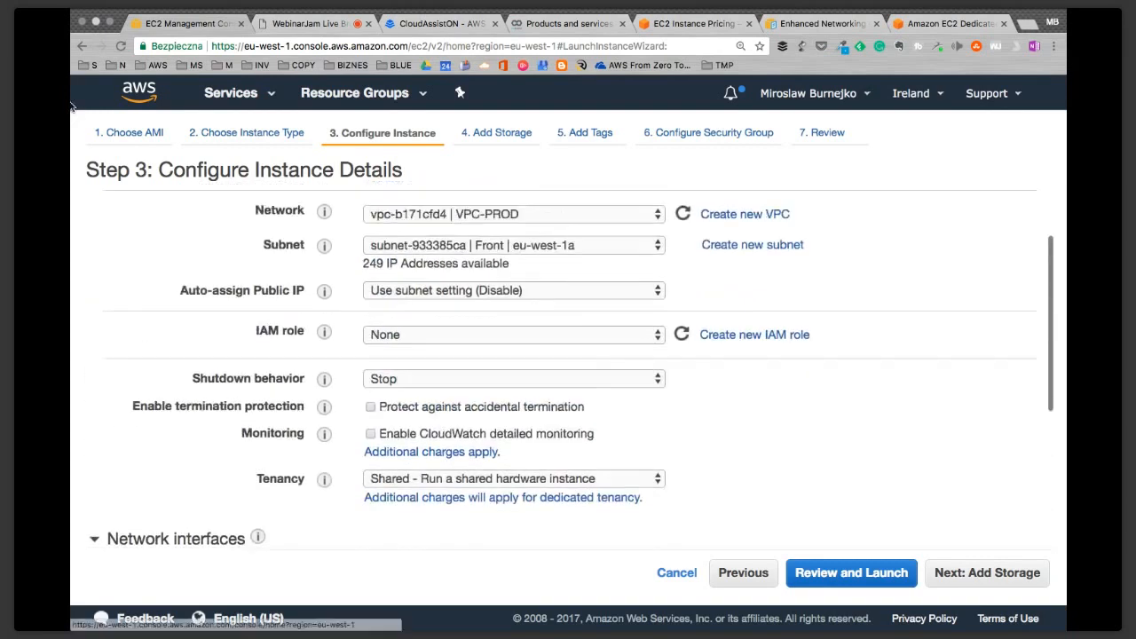
{"action": "left_click", "coordinate": [142, 100]}
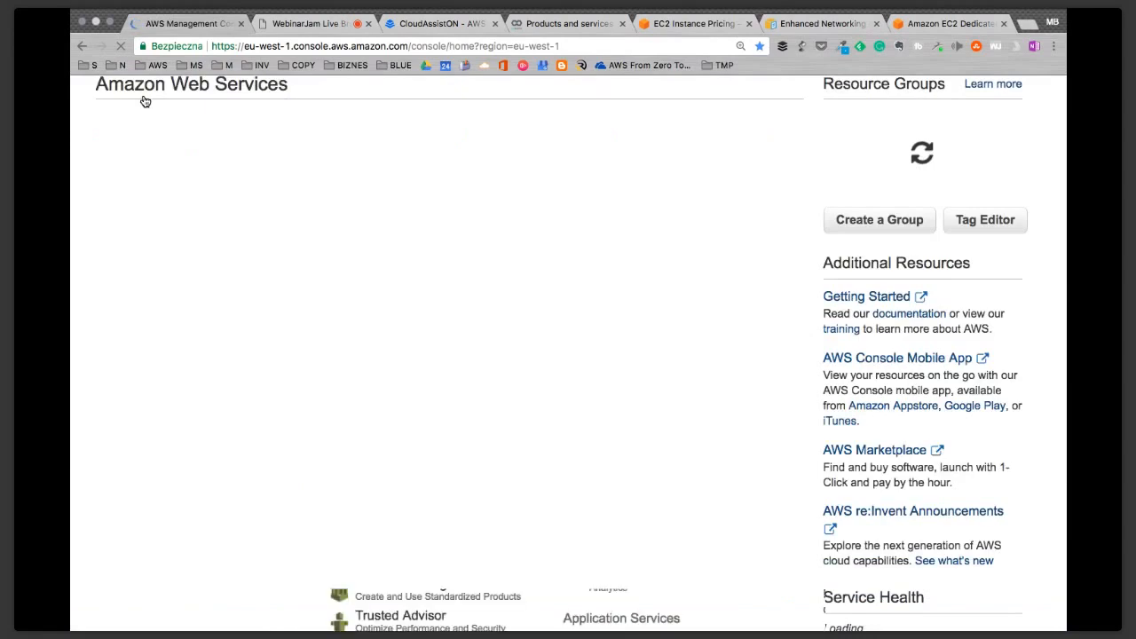
{"action": "scroll", "coordinate": [146, 102], "scroll_direction": "down", "scroll_amount": 5}
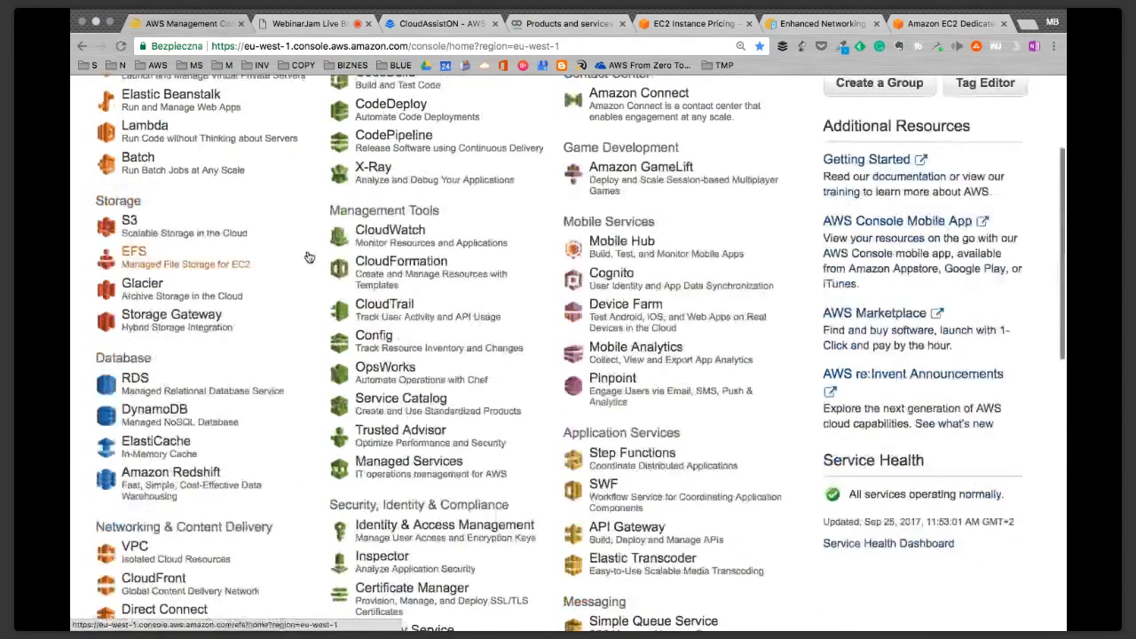
- Preview the AWS.txt file on the desktop and look over its DEPLOYMENT links
{"action": "key", "text": "ctrl+Left"}
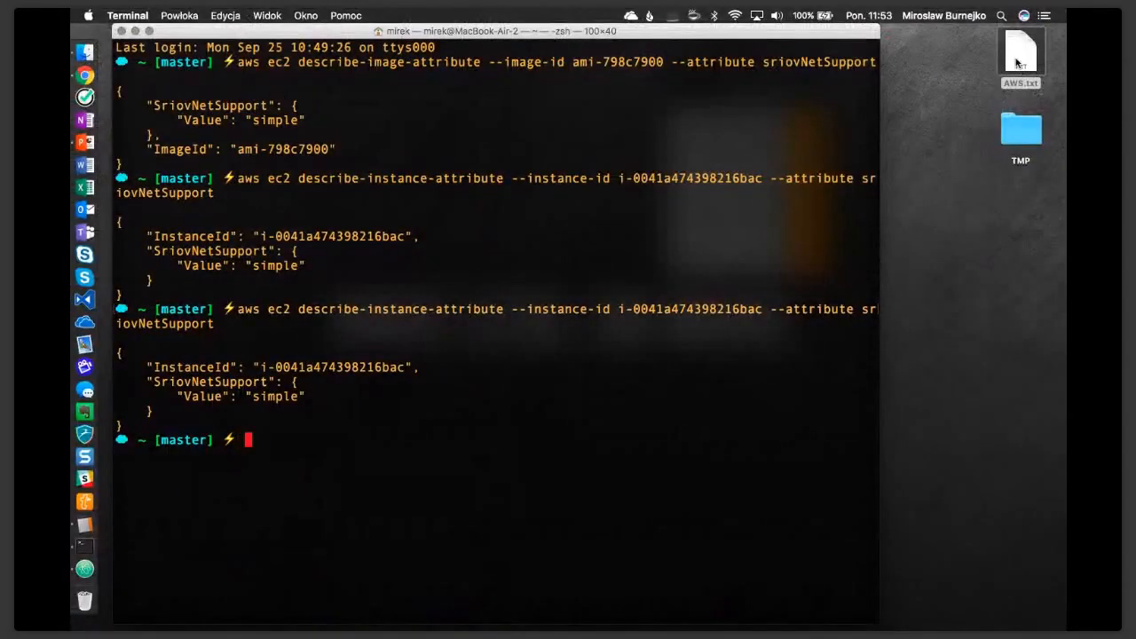
{"action": "left_click", "coordinate": [1021, 59]}
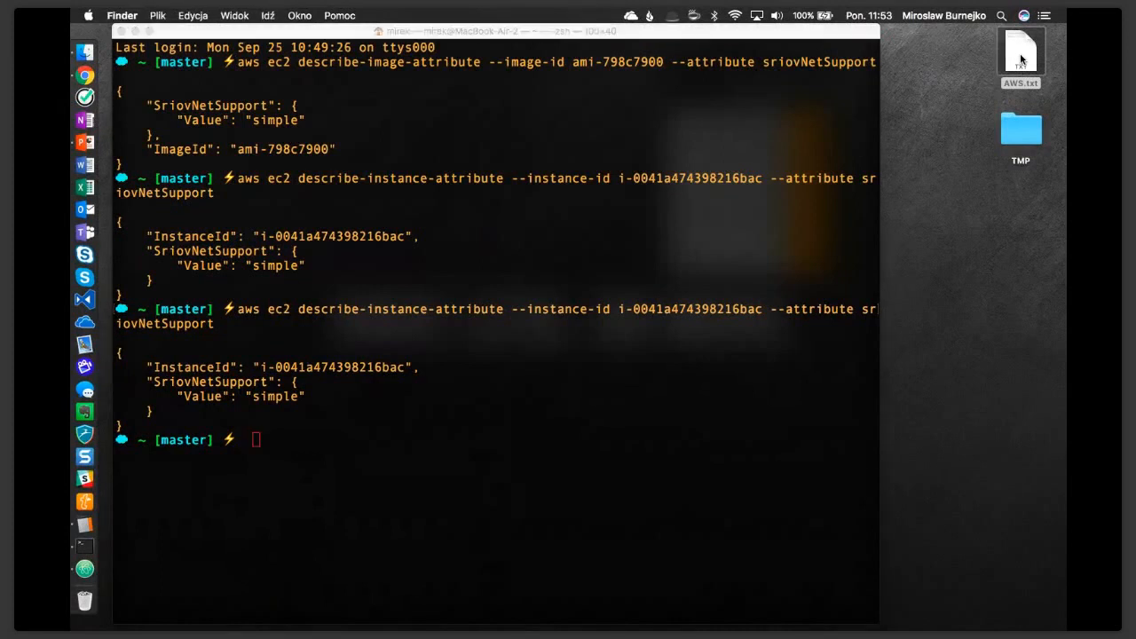
{"action": "key", "text": "space"}
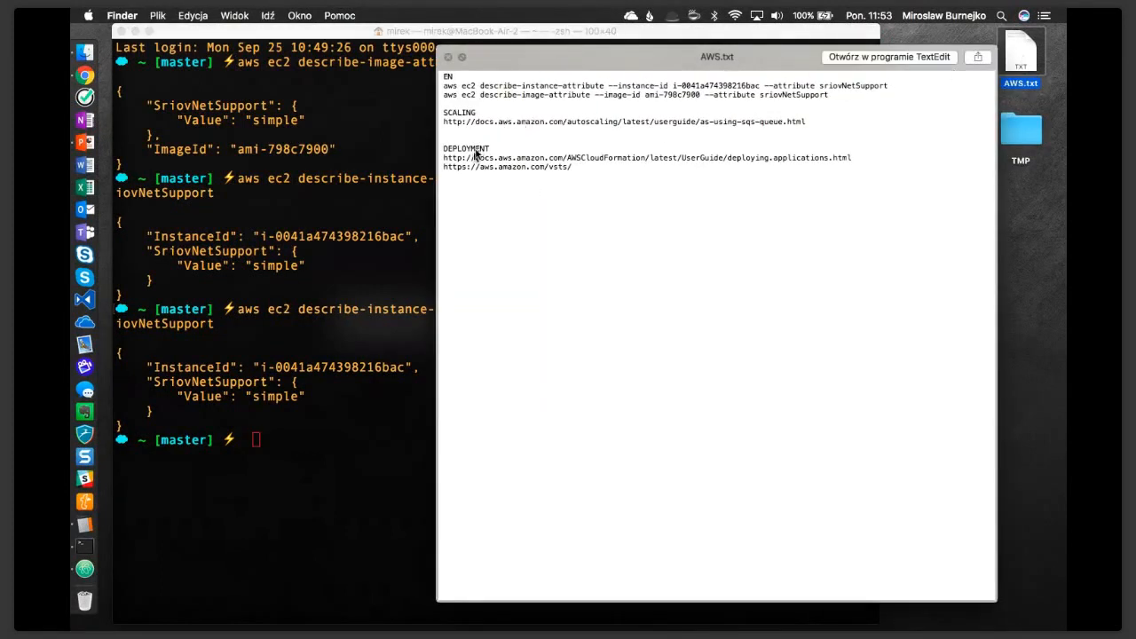
{"action": "left_click_drag", "start_coordinate": [447, 163], "coordinate": [516, 172]}
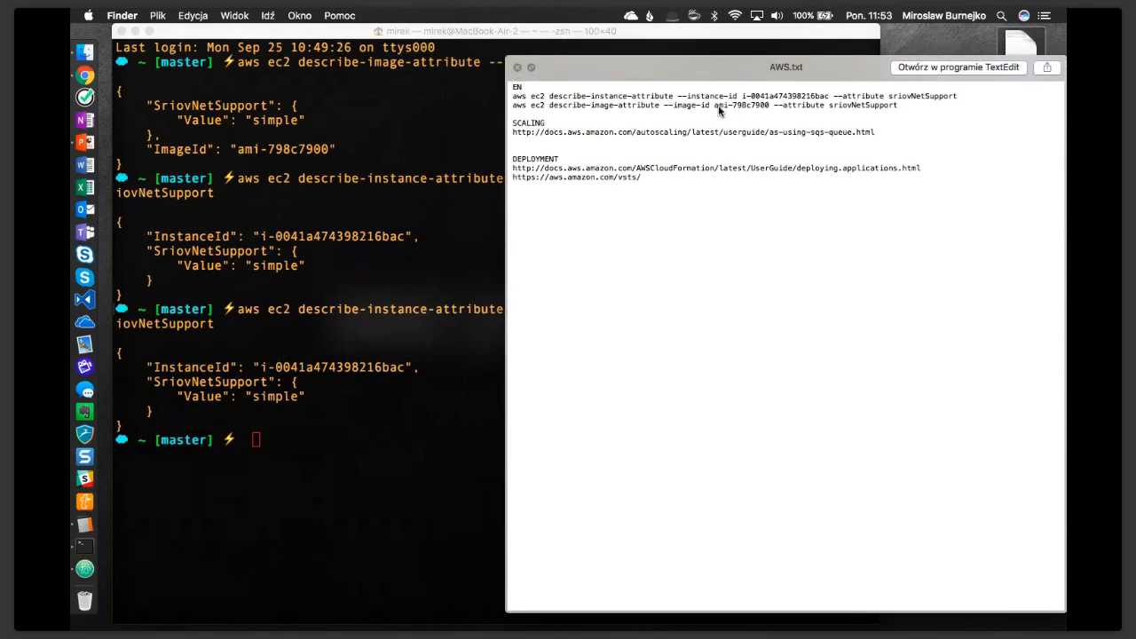
- Switch to AWS.txt in Atom and pick the CloudFormation deploying.applications.html link under DEPLOYMENT
{"action": "left_click", "coordinate": [85, 569]}
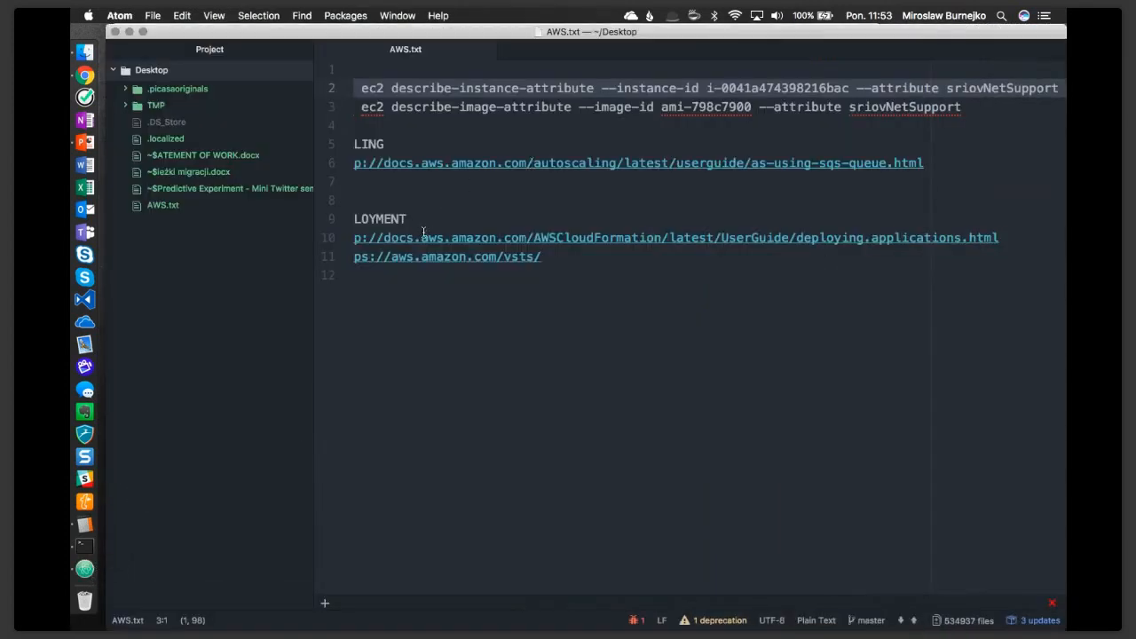
{"action": "scroll", "coordinate": [421, 236], "scroll_direction": "left", "scroll_amount": 1}
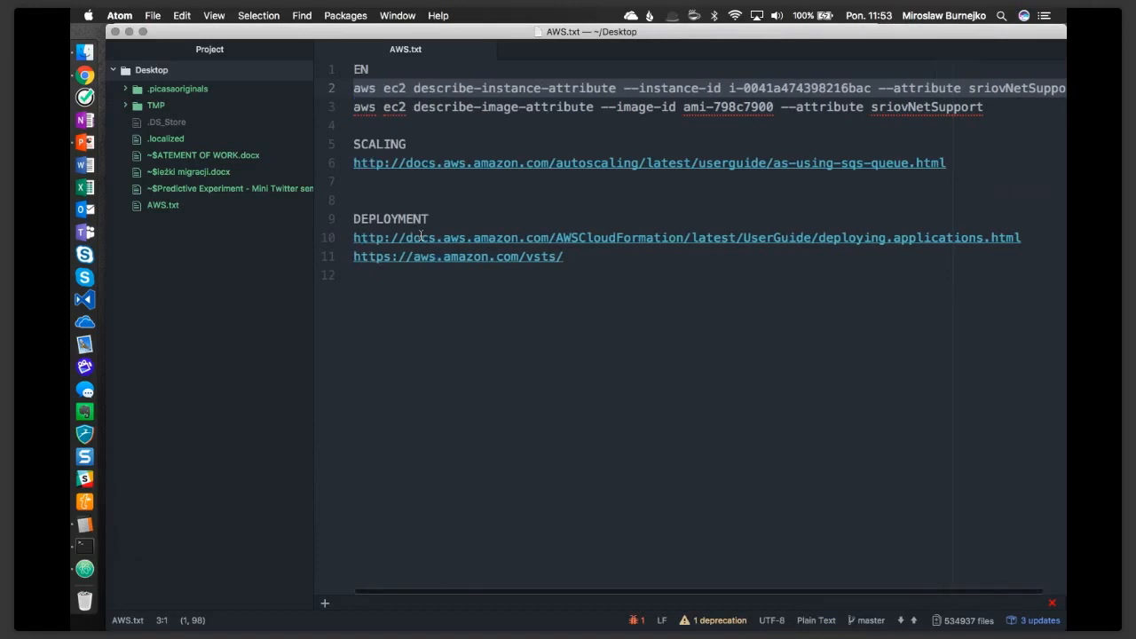
{"action": "left_click", "coordinate": [735, 240]}
{"action": "key", "text": "ctrl+Right"}
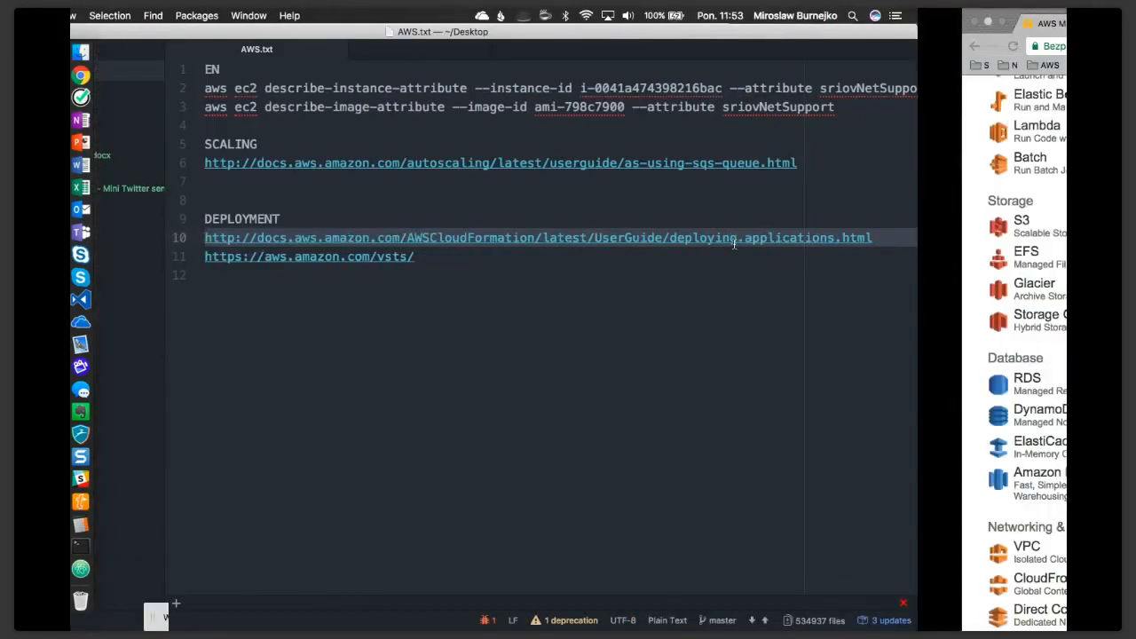
{"action": "key", "text": "super+9"}
{"action": "left_click", "coordinate": [691, 49]}
{"action": "type", "text": "http://docs.aws.amazon.com/AWSCloudFormation/latest/UserGuide/deploying.applications.html"}
{"action": "key", "text": "Return"}
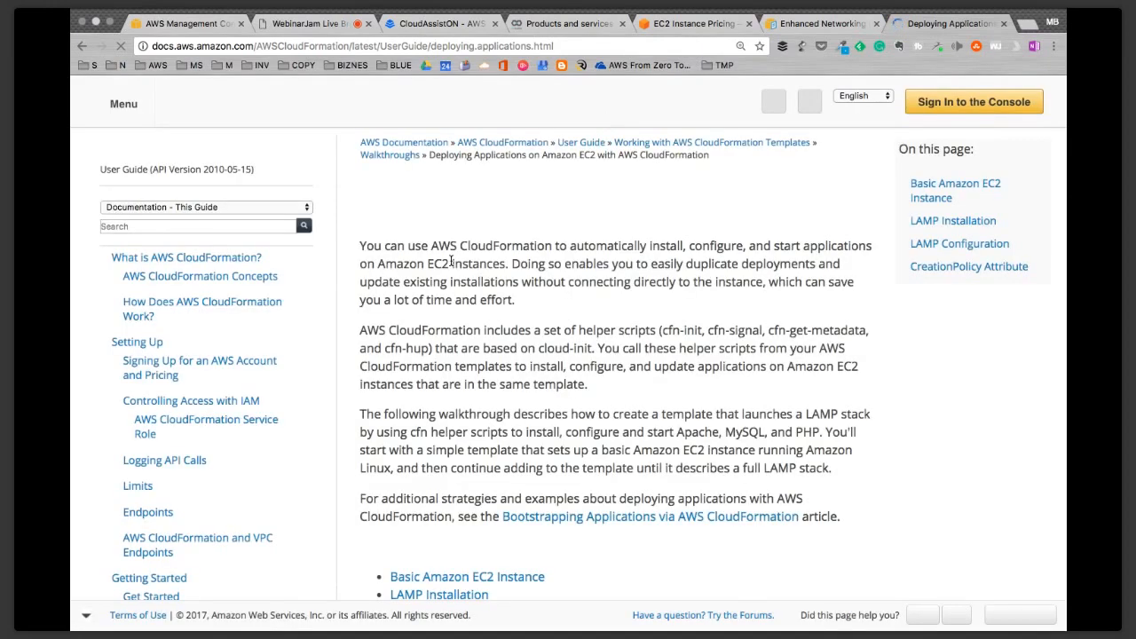
- Examine the Basic Amazon EC2 Instance template in the CloudFormation walkthrough, continuing to the LAMP Installation section
{"action": "scroll", "coordinate": [451, 262], "scroll_direction": "down", "scroll_amount": 3}
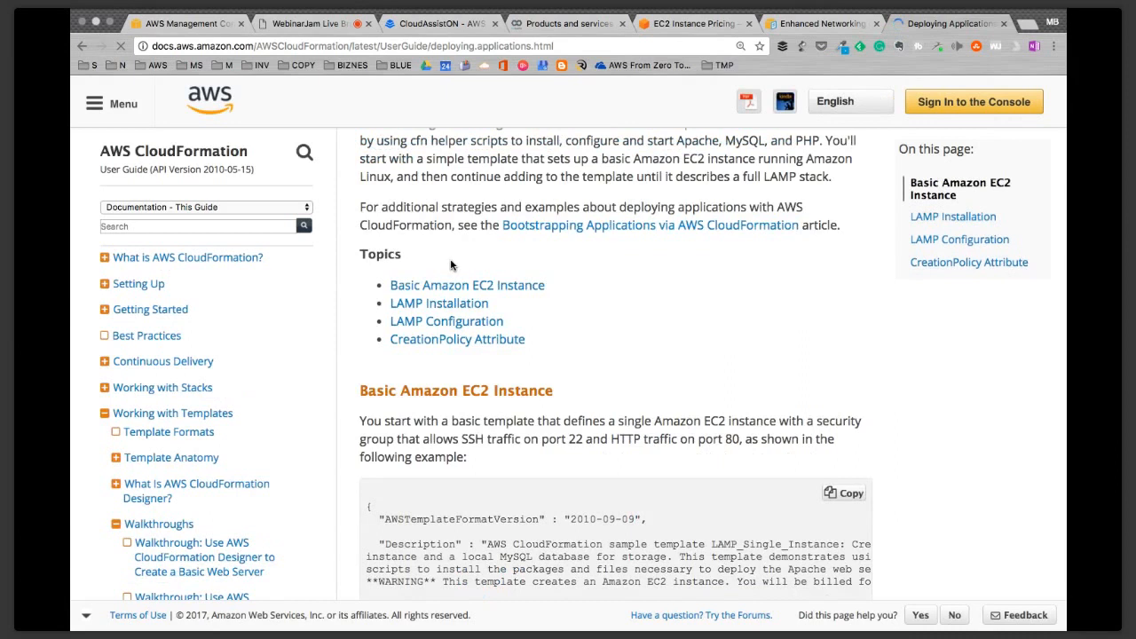
{"action": "scroll", "coordinate": [451, 264], "scroll_direction": "down", "scroll_amount": 2}
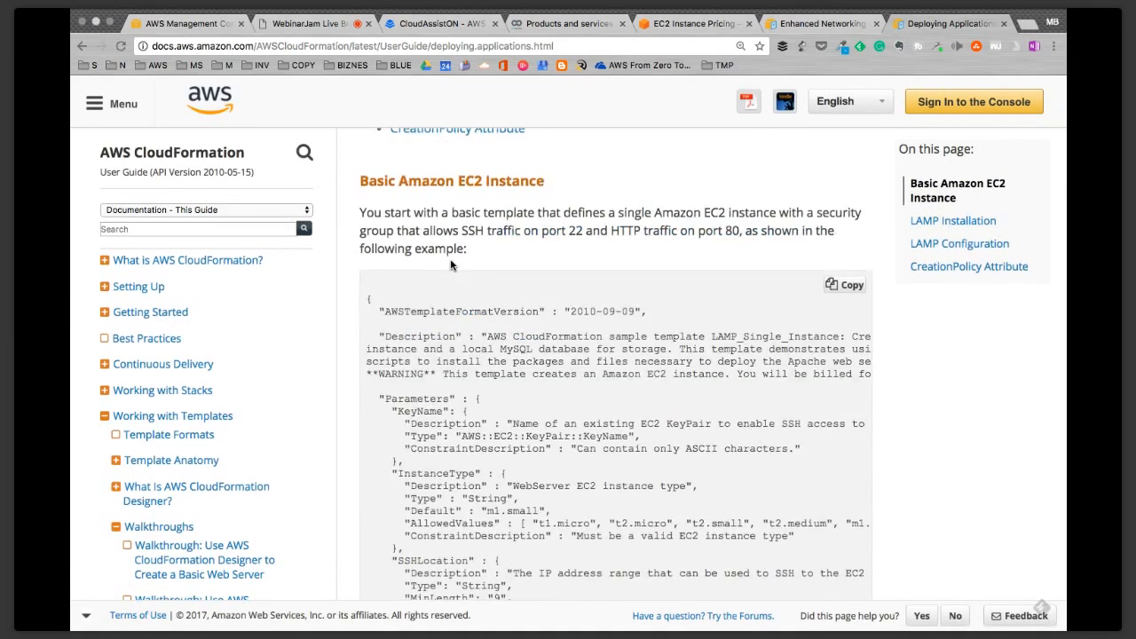
{"action": "scroll", "coordinate": [451, 263], "scroll_direction": "down", "scroll_amount": 4}
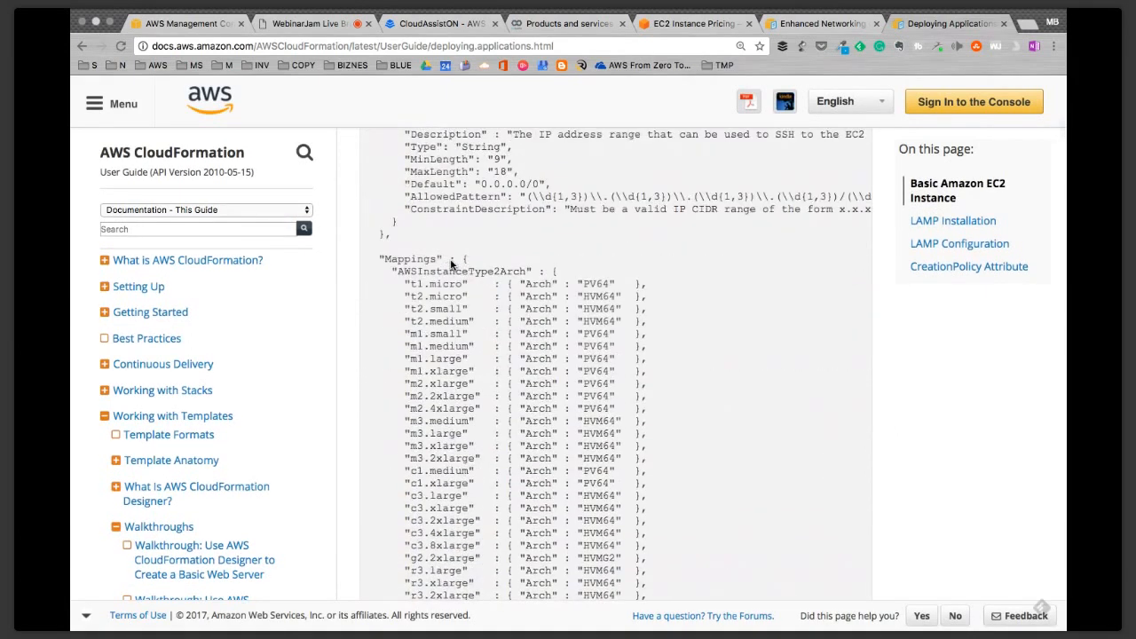
{"action": "scroll", "coordinate": [451, 263], "scroll_direction": "down", "scroll_amount": 8}
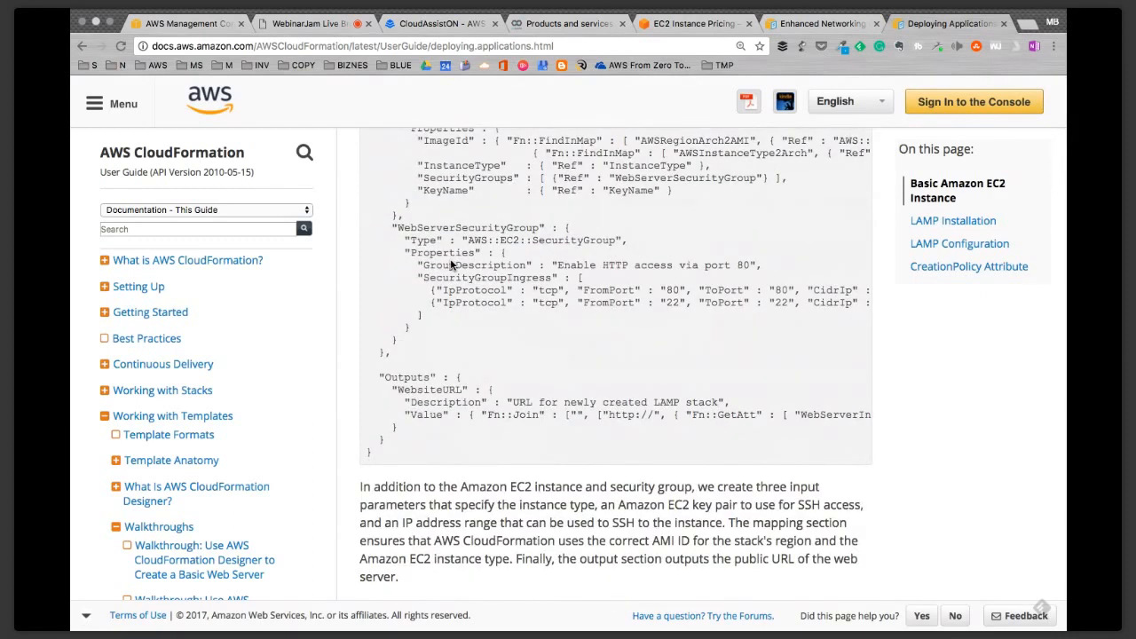
{"action": "scroll", "coordinate": [451, 264], "scroll_direction": "down", "scroll_amount": 2}
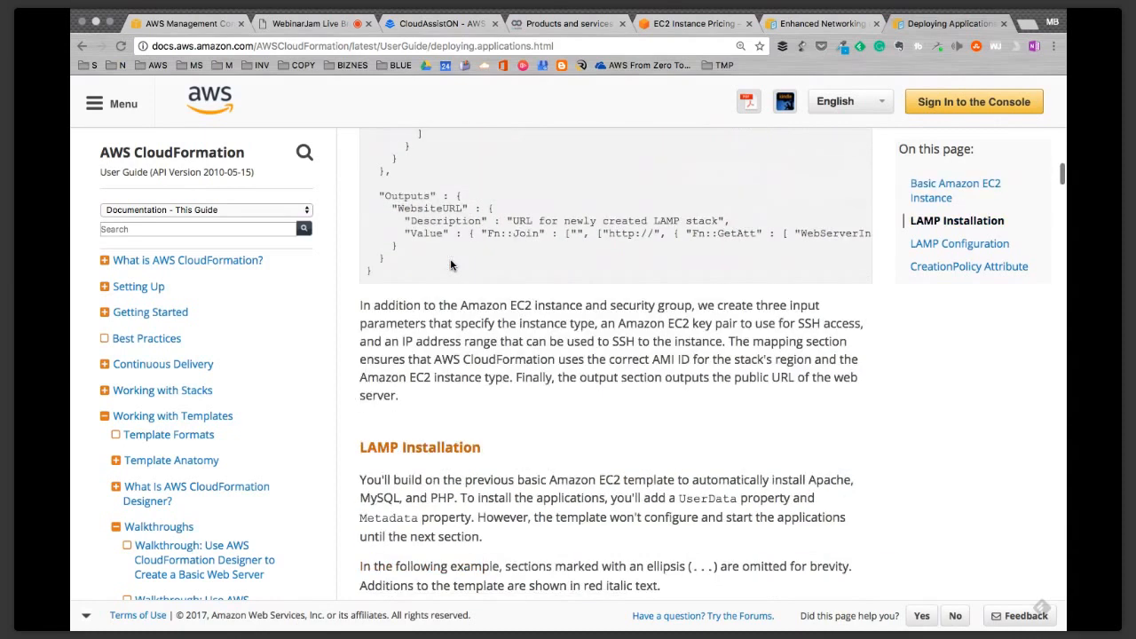
- Examine the LAMP Installation template in the CloudFormation walkthrough, focusing on its yum packages and the content of /var/www/html/index.php
{"action": "scroll", "coordinate": [452, 264], "scroll_direction": "down", "scroll_amount": 3}
{"action": "scroll", "coordinate": [451, 263], "scroll_direction": "up", "scroll_amount": 1}
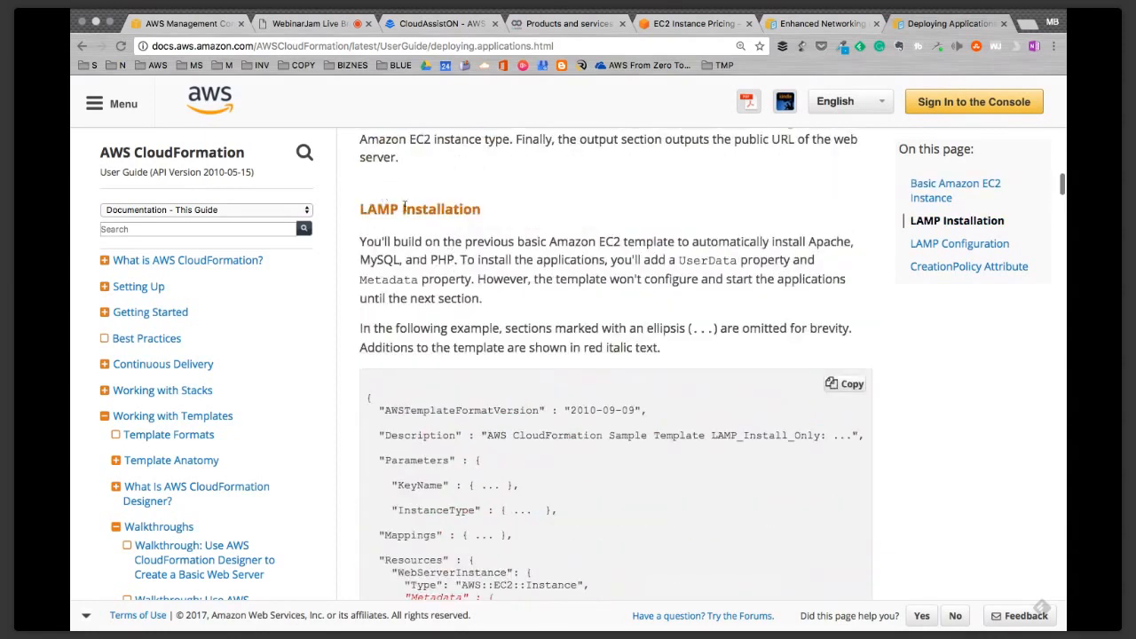
{"action": "scroll", "coordinate": [458, 488], "scroll_direction": "down", "scroll_amount": 1}
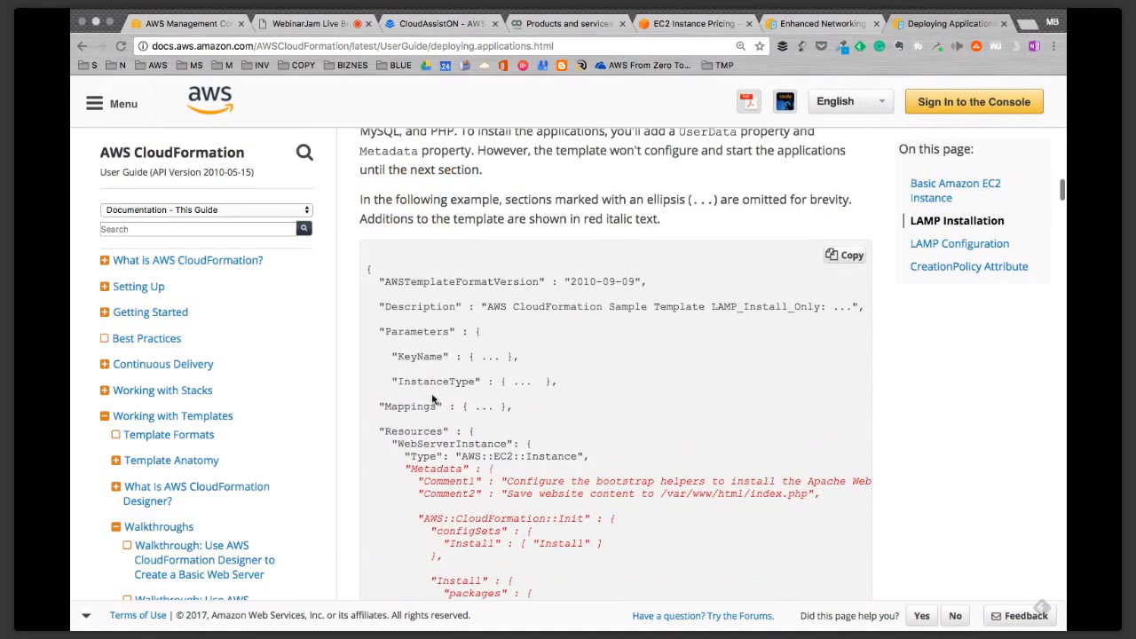
{"action": "scroll", "coordinate": [499, 497], "scroll_direction": "down", "scroll_amount": 1}
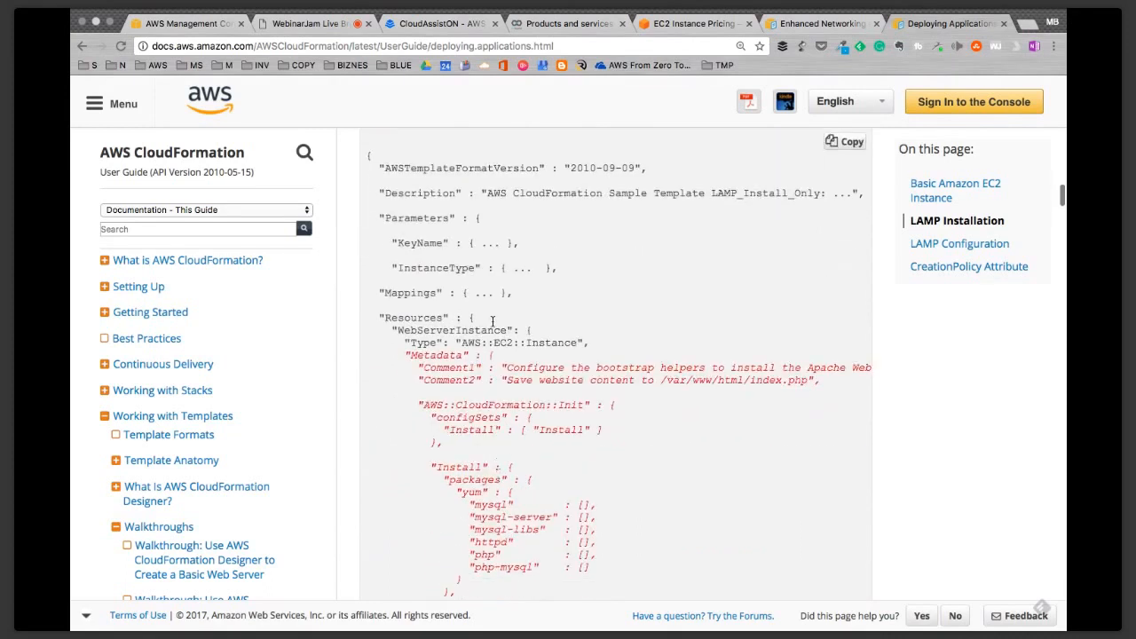
{"action": "scroll", "coordinate": [536, 539], "scroll_direction": "down", "scroll_amount": 2}
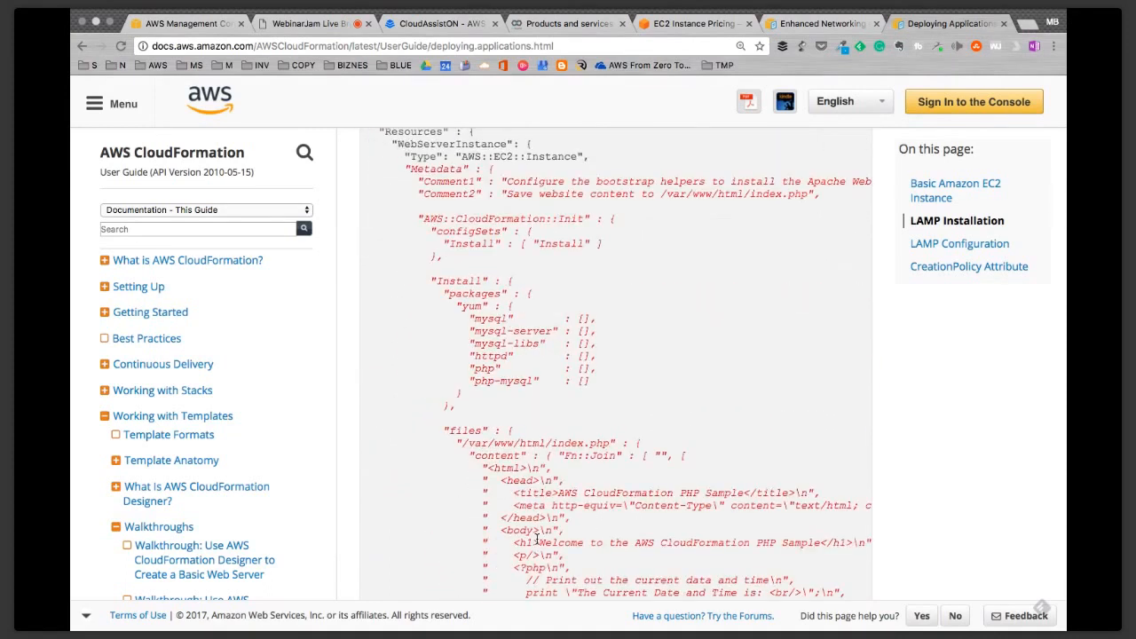
{"action": "triple_click", "coordinate": [573, 445]}
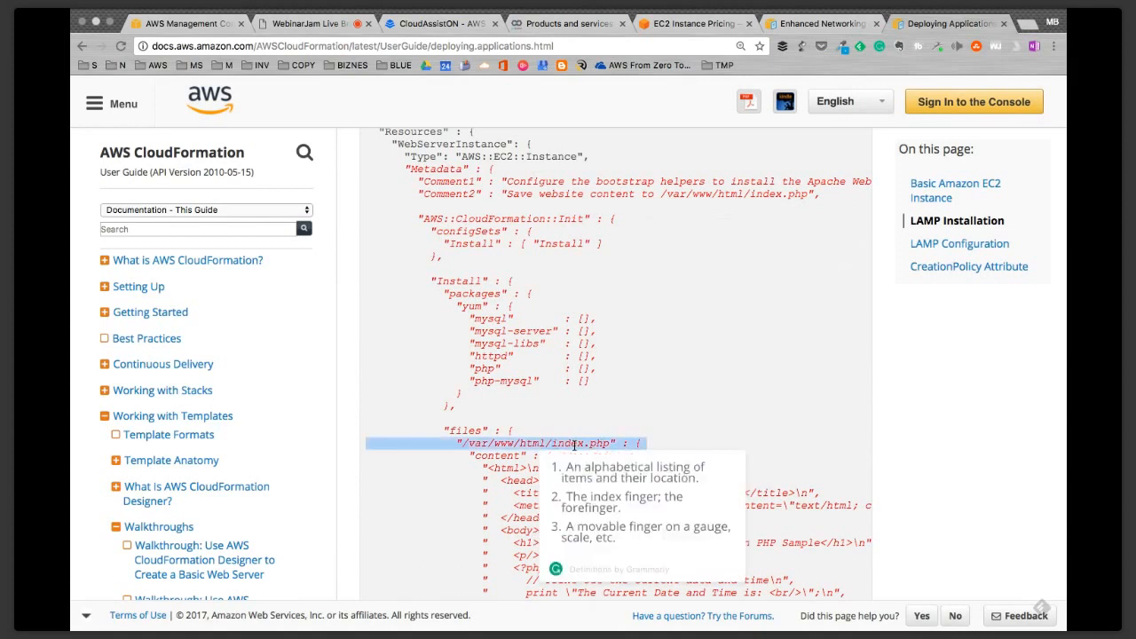
{"action": "left_click", "coordinate": [636, 340]}
{"action": "scroll", "coordinate": [510, 293], "scroll_direction": "down", "scroll_amount": 2}
{"action": "left_click_drag", "start_coordinate": [506, 294], "coordinate": [646, 548]}
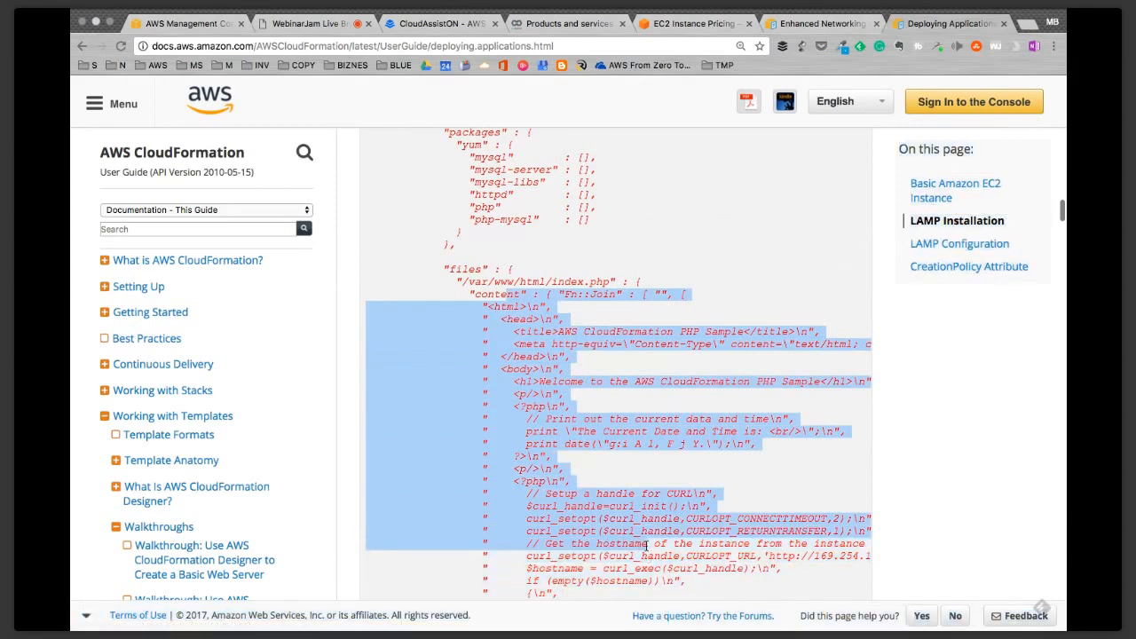
{"action": "left_click", "coordinate": [664, 529]}
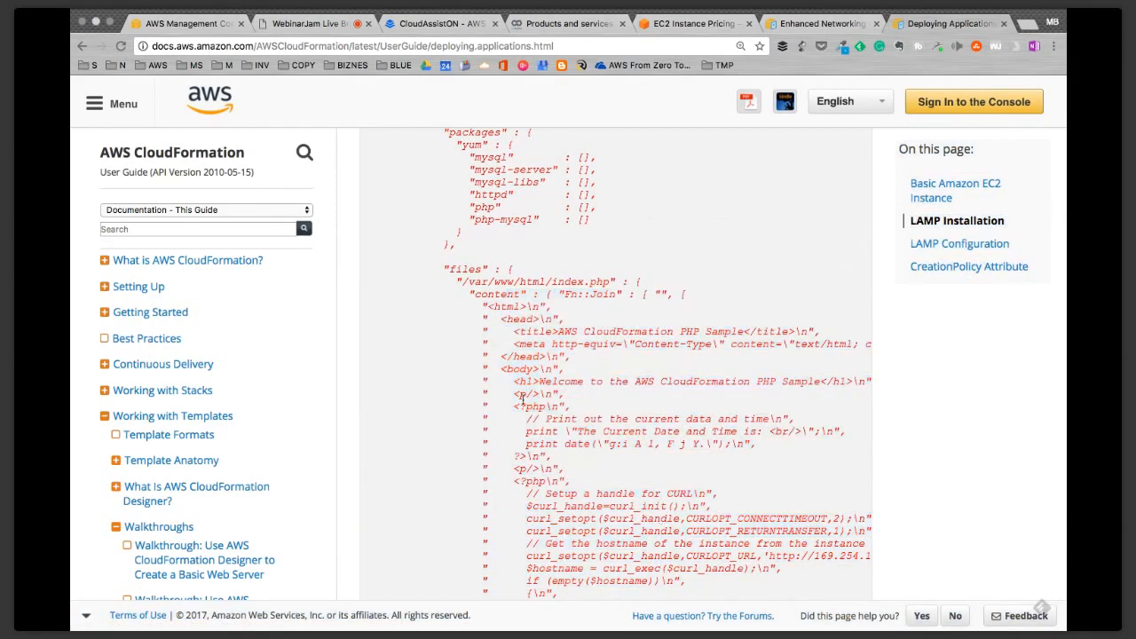
- Switch to the AWS Management Console, open the FIRST_WINDOWS stack's Apps in OpsWorks, and open the form for adding an app
{"action": "left_click", "coordinate": [198, 30]}
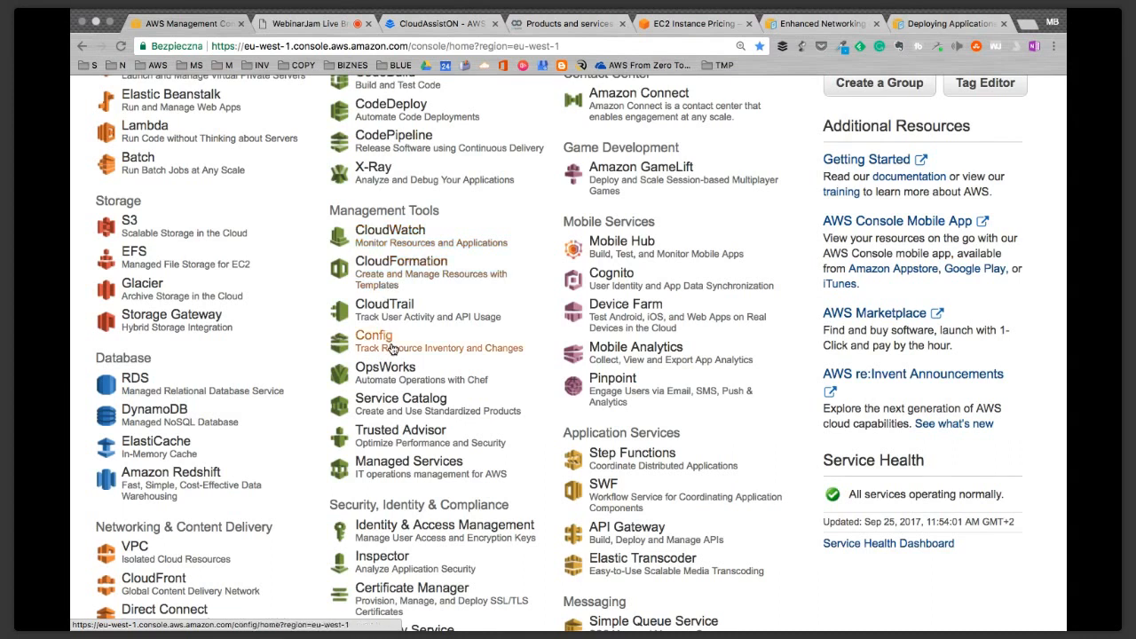
{"action": "left_click", "coordinate": [388, 380]}
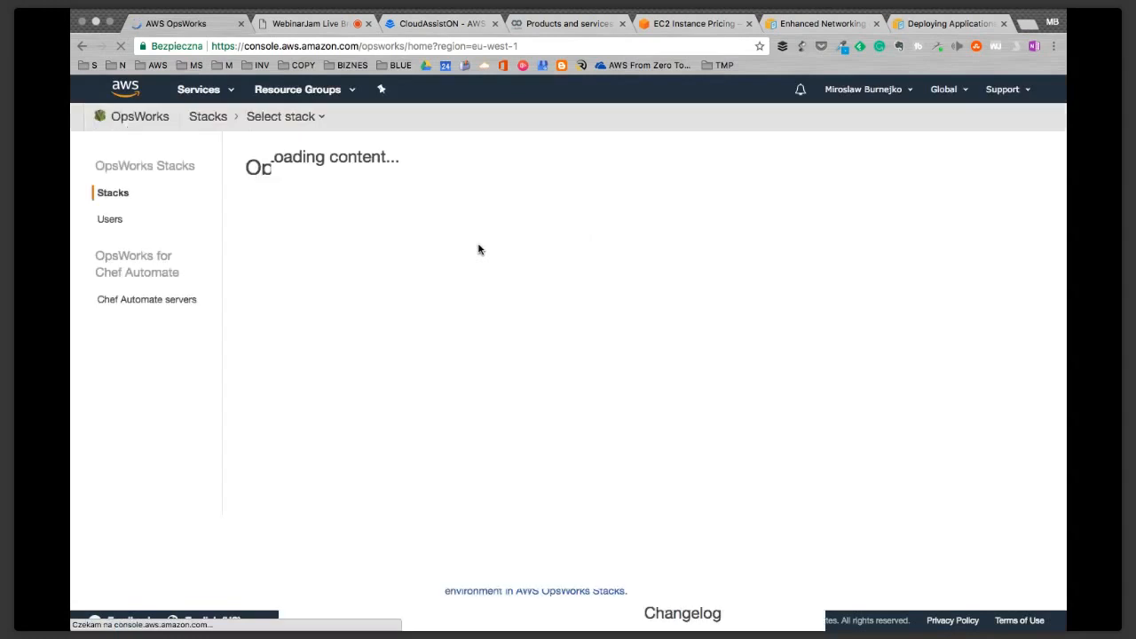
{"action": "left_click", "coordinate": [279, 392]}
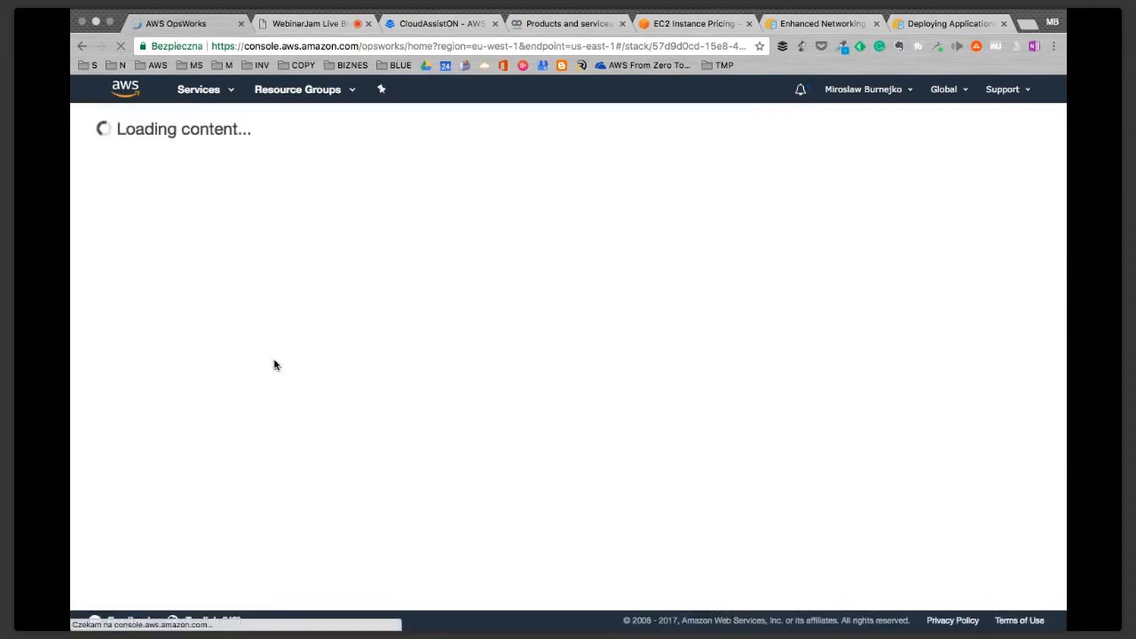
{"action": "left_click", "coordinate": [121, 286]}
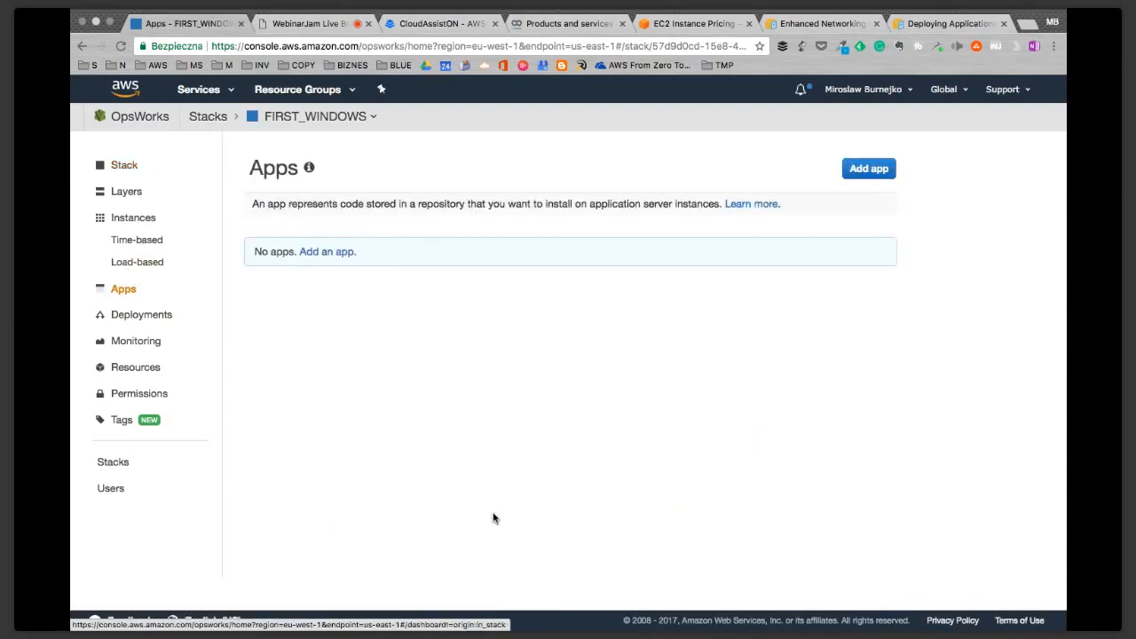
{"action": "left_click", "coordinate": [323, 253]}
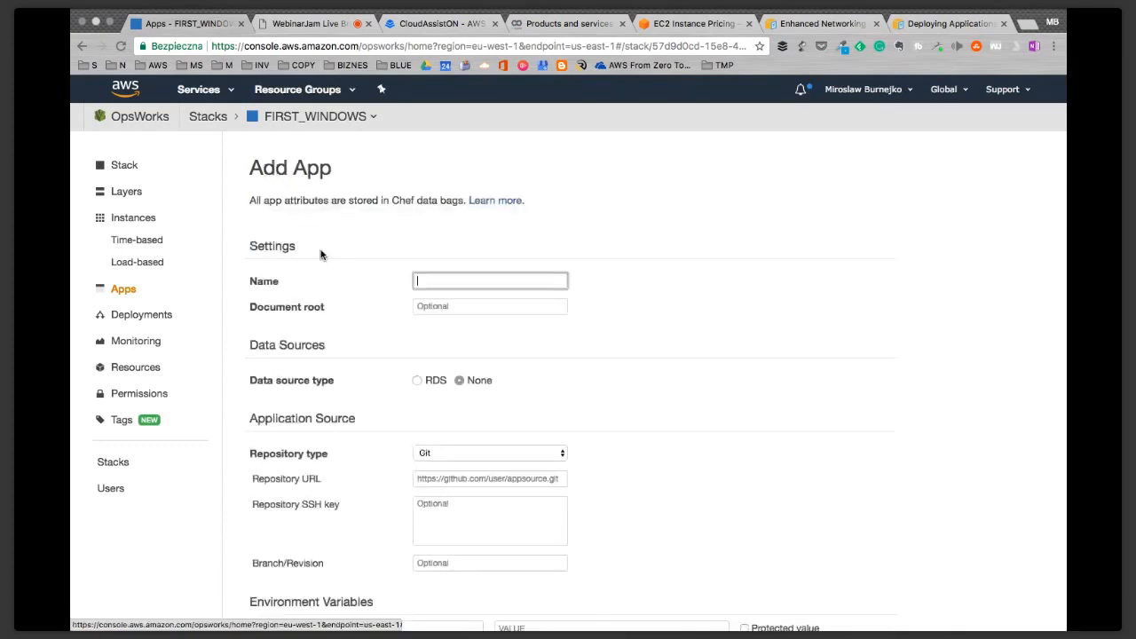
- Examine the Application Source settings of the new OpsWorks app, including the repository types, keeping Git selected
{"action": "scroll", "coordinate": [325, 255], "scroll_direction": "down", "scroll_amount": 4}
{"action": "left_click", "coordinate": [493, 281]}
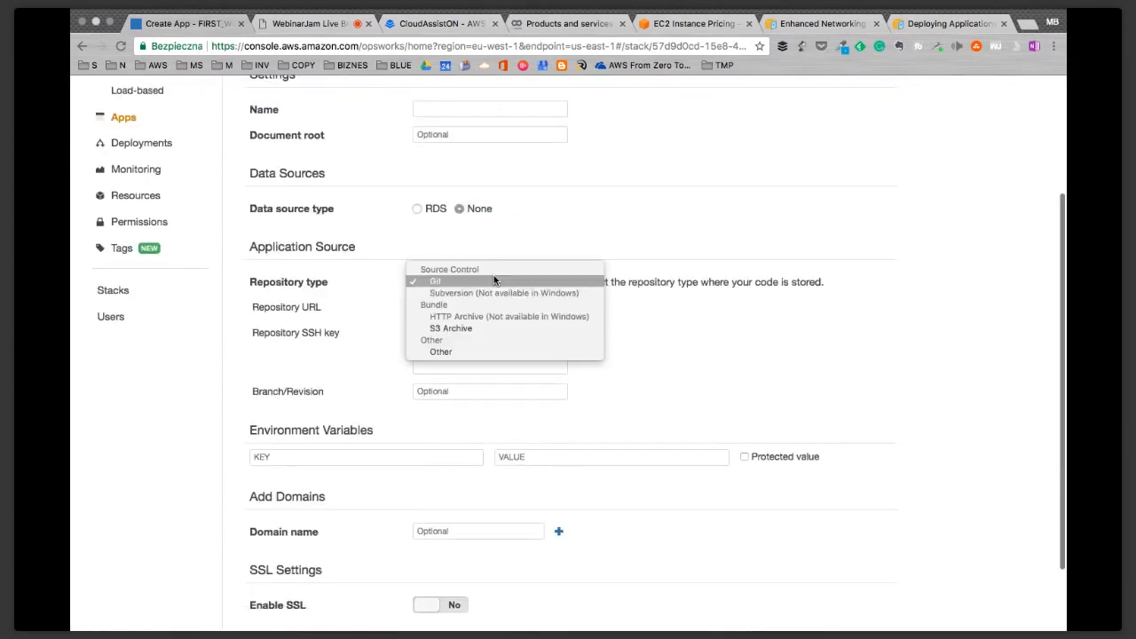
{"action": "left_click", "coordinate": [484, 282]}
{"action": "left_click", "coordinate": [478, 307]}
{"action": "scroll", "coordinate": [351, 317], "scroll_direction": "up", "scroll_amount": 4}
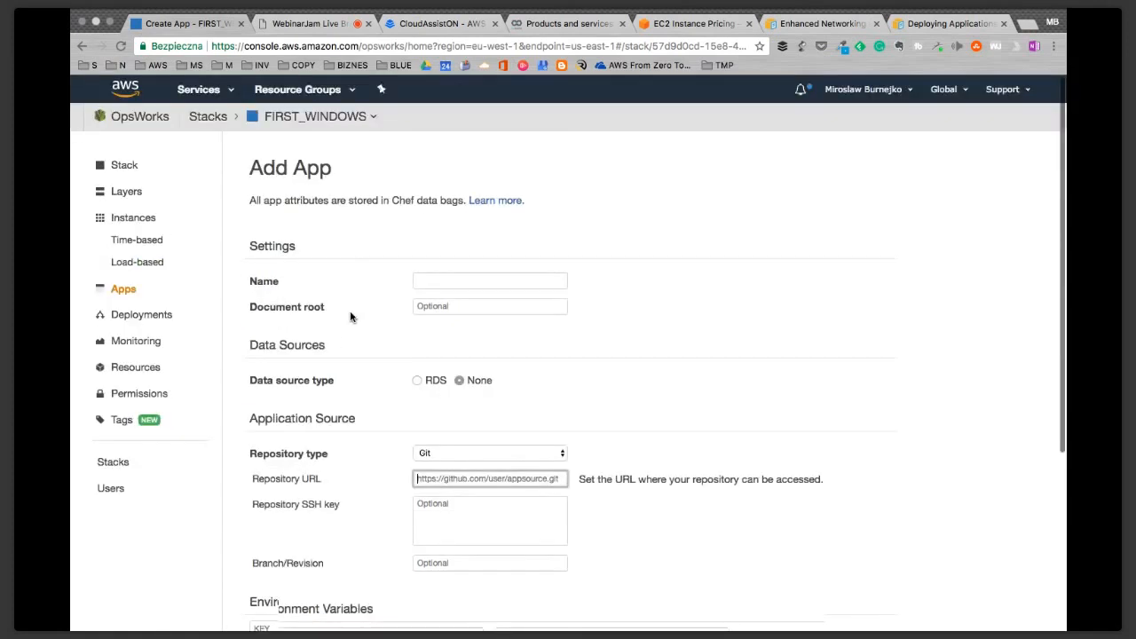
- Return to the AWS console home and open Elastic Beanstalk
{"action": "left_click", "coordinate": [127, 92]}
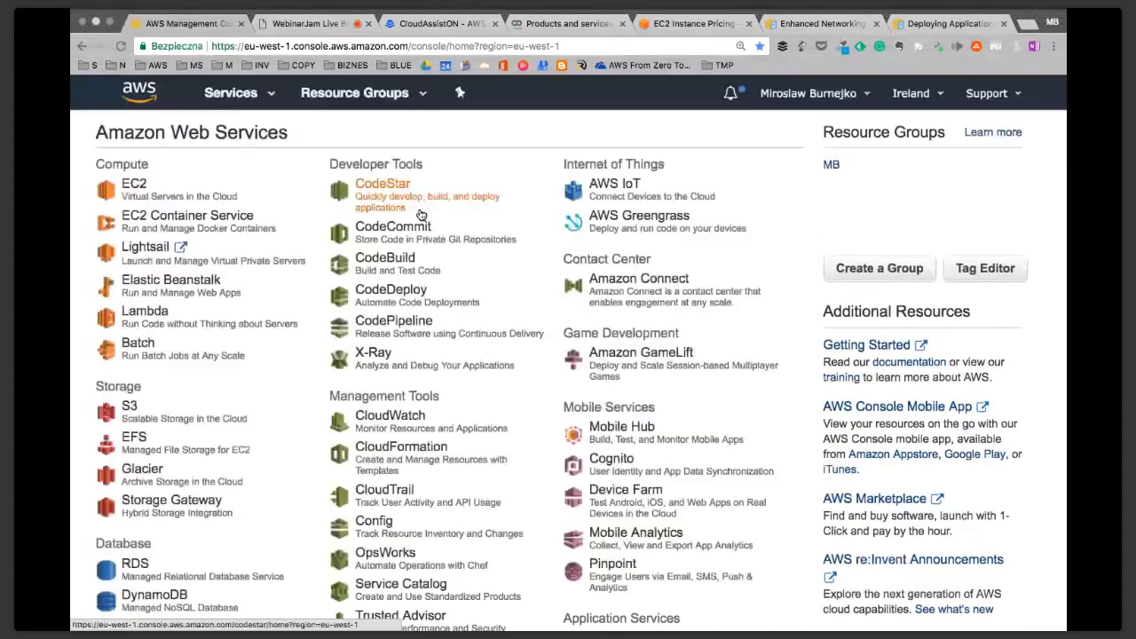
{"action": "scroll", "coordinate": [373, 390], "scroll_direction": "down", "scroll_amount": 1}
{"action": "left_click", "coordinate": [181, 234]}
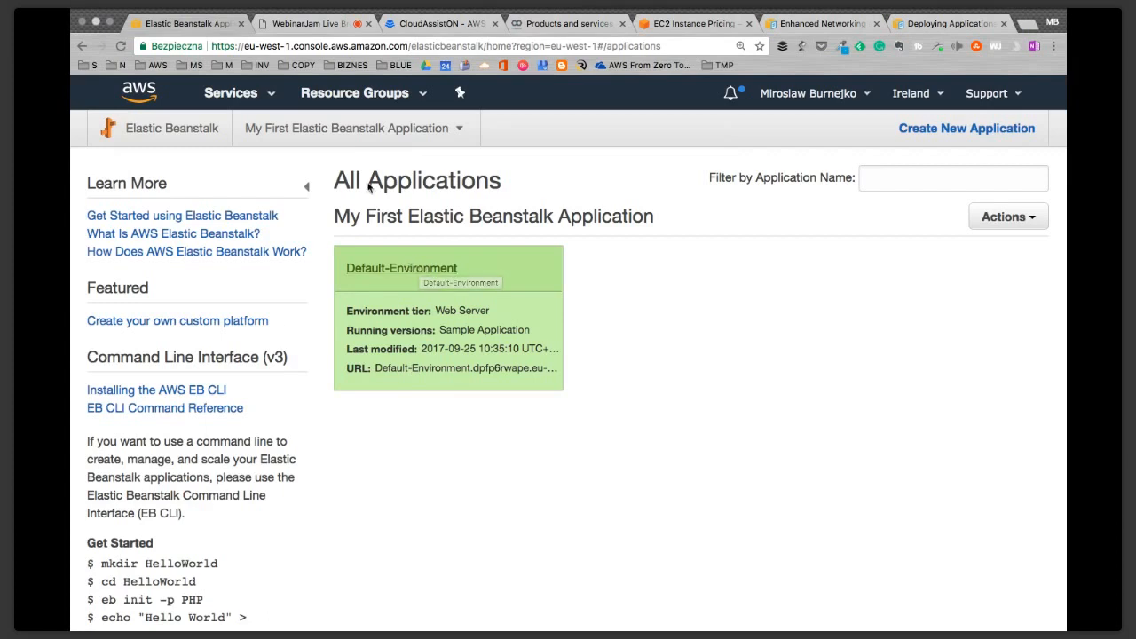
- Look over the EB CLI Get Started commands on the All Applications page, from mkdir HelloWorld to eb open
{"action": "scroll", "coordinate": [449, 433], "scroll_direction": "down", "scroll_amount": 1}
{"action": "scroll", "coordinate": [449, 433], "scroll_direction": "down", "scroll_amount": 3}
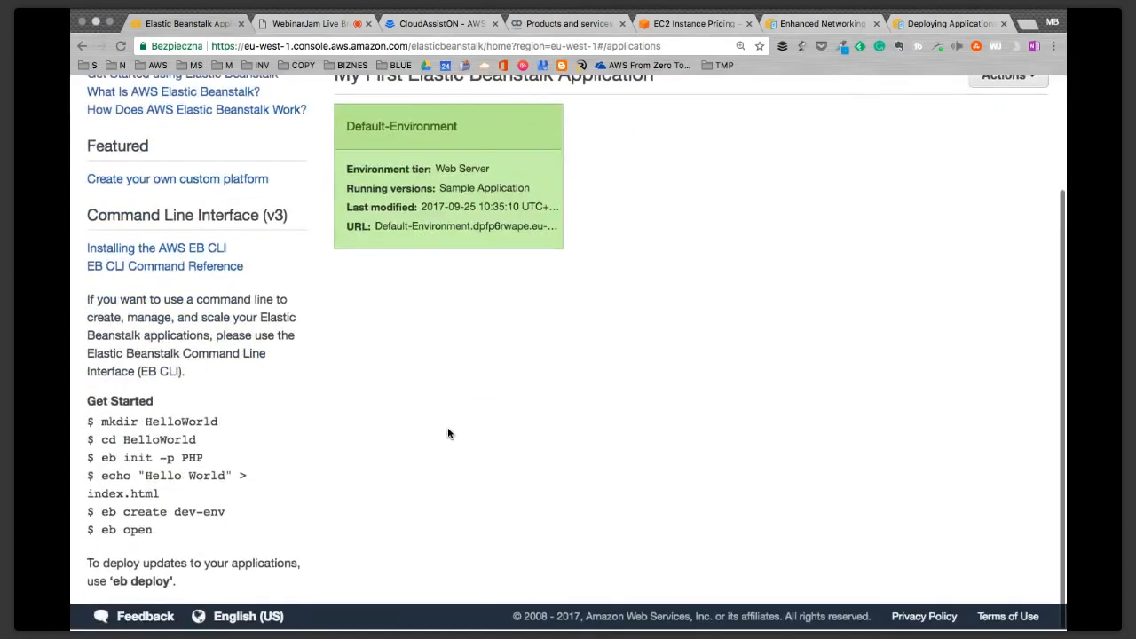
{"action": "left_click_drag", "start_coordinate": [200, 492], "coordinate": [227, 540]}
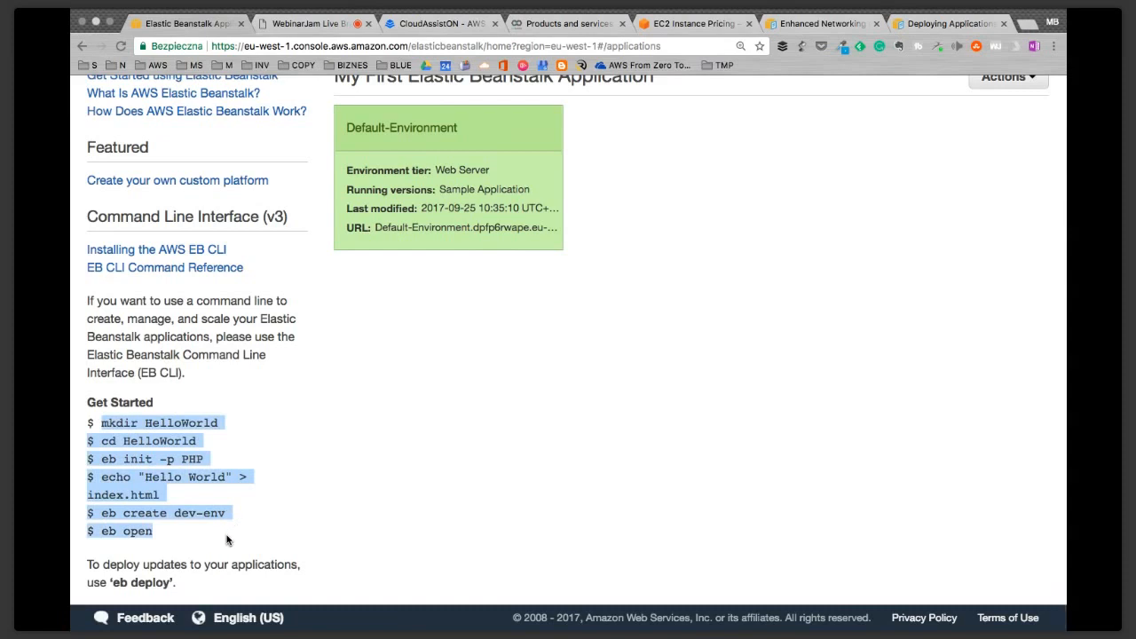
{"action": "left_click", "coordinate": [226, 540]}
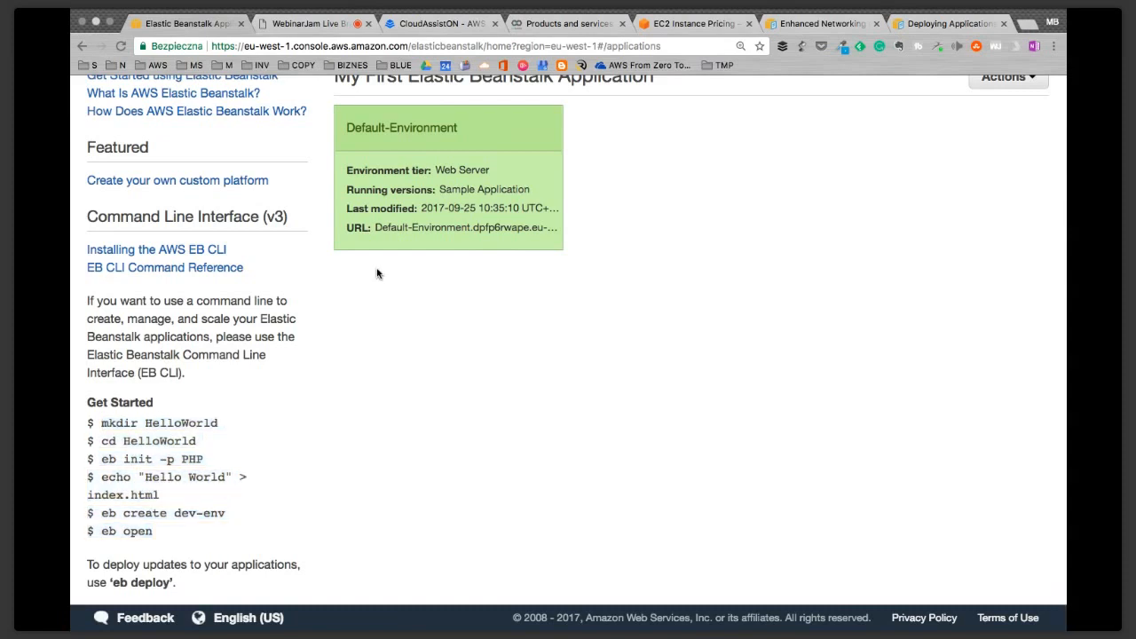
{"action": "scroll", "coordinate": [376, 274], "scroll_direction": "up", "scroll_amount": 1}
{"action": "scroll", "coordinate": [377, 274], "scroll_direction": "up", "scroll_amount": 2}
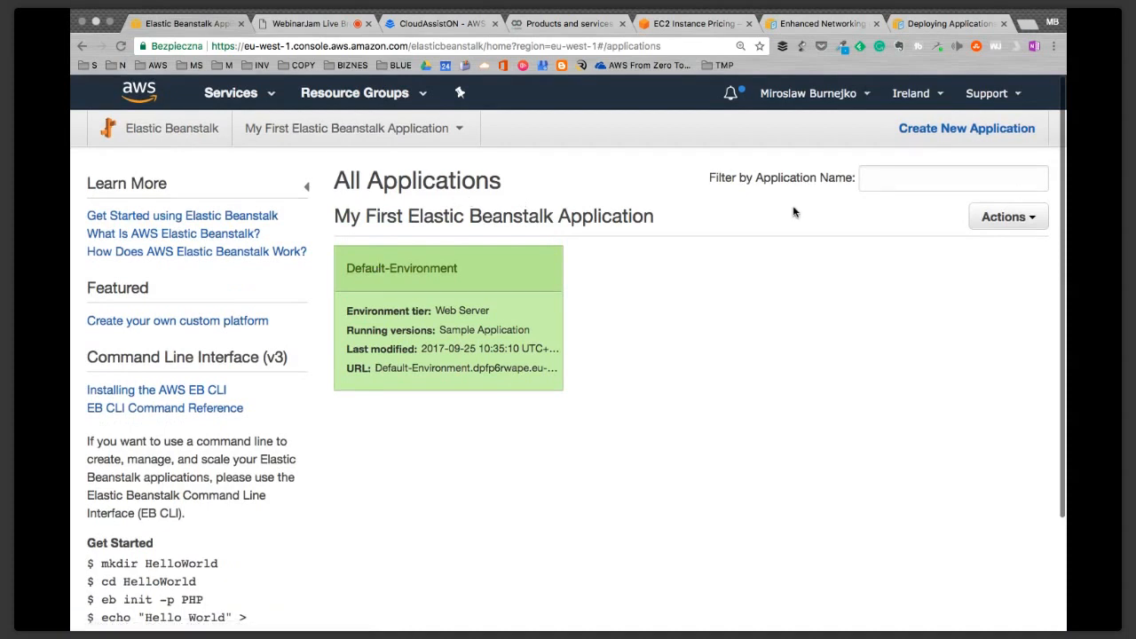
- Create a new Elastic Beanstalk application named OLLLL with an empty description
{"action": "left_click", "coordinate": [997, 130]}
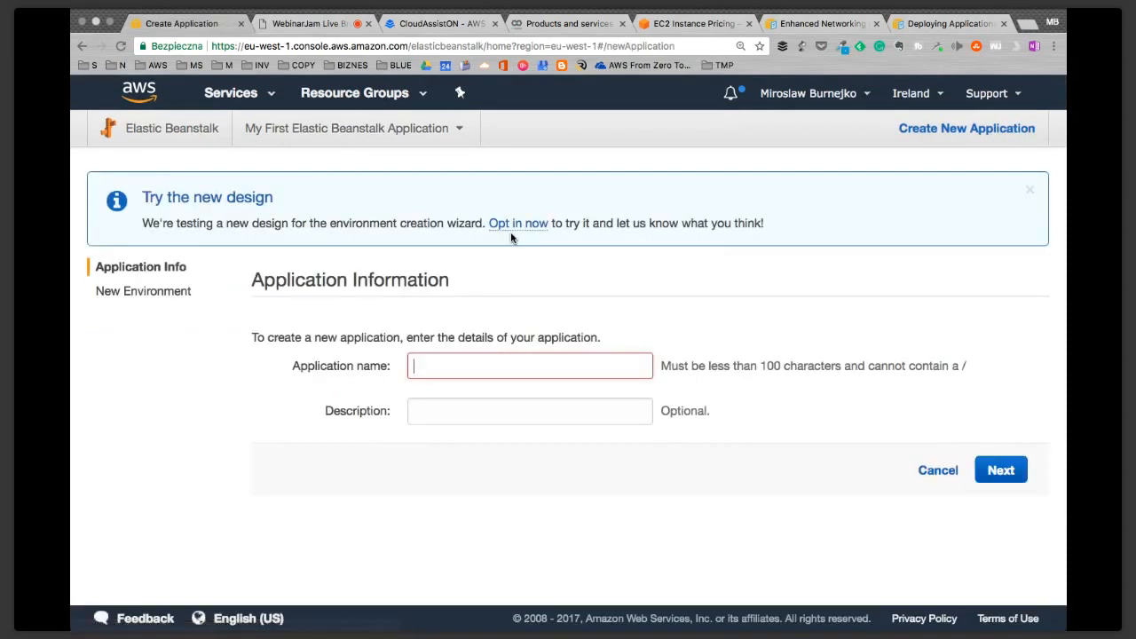
{"action": "type", "text": "OLLLL"}
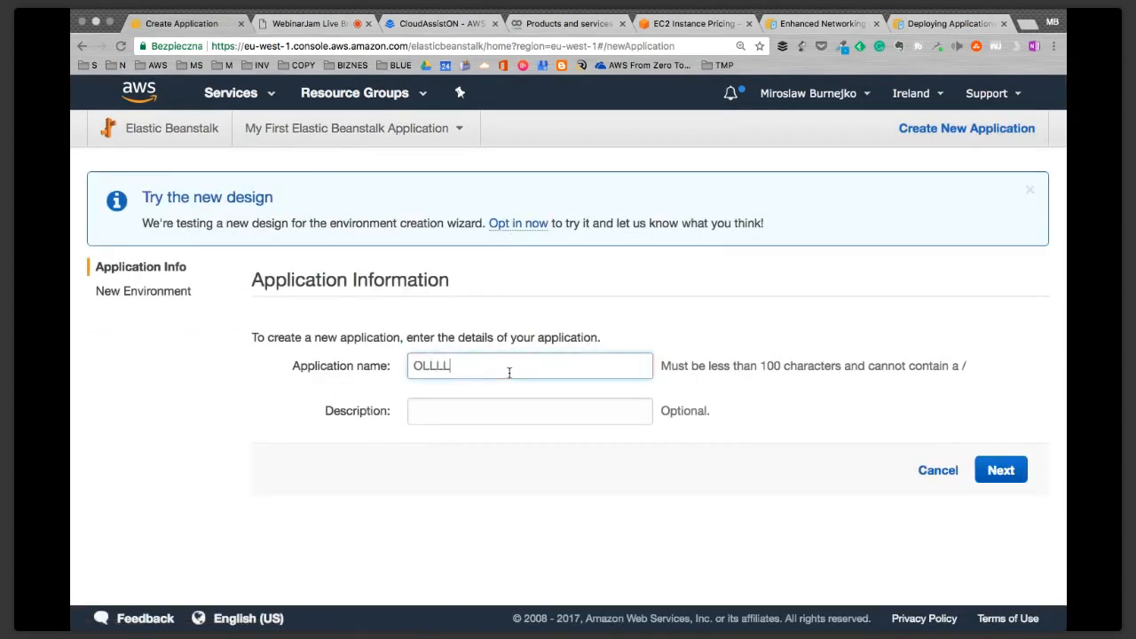
{"action": "left_click", "coordinate": [489, 419]}
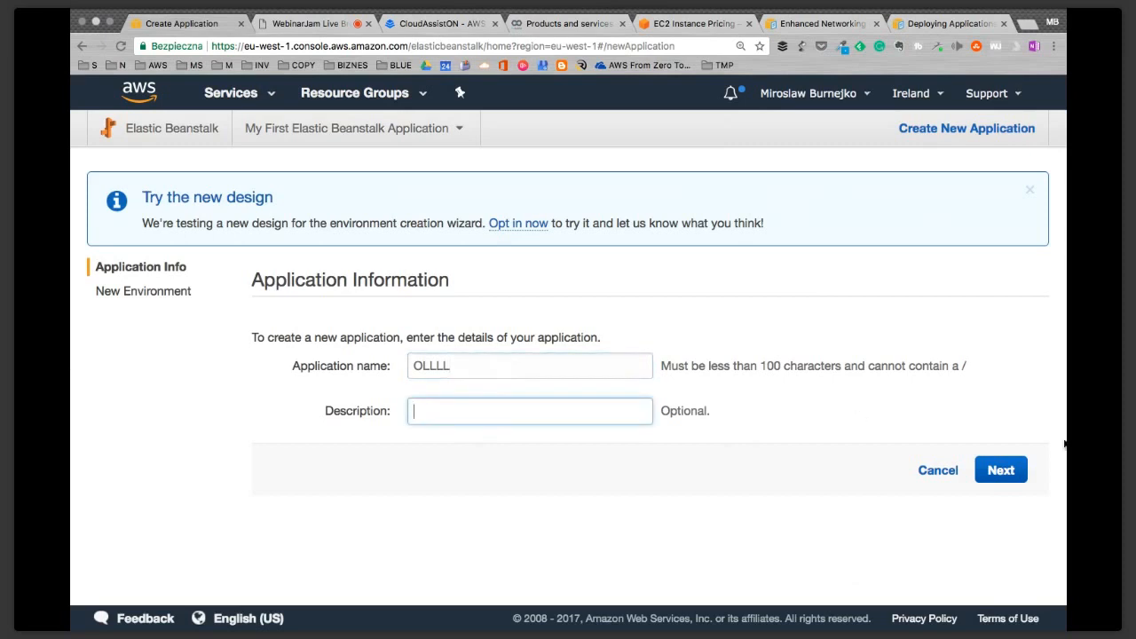
{"action": "left_click", "coordinate": [1002, 470]}
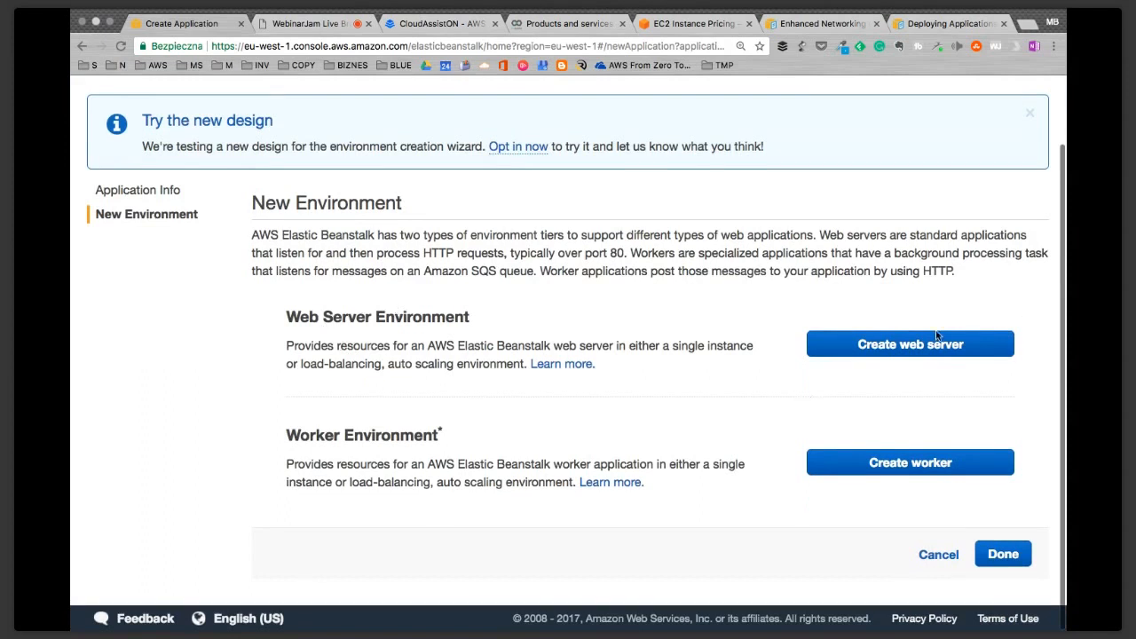
- Try the Docker-based and standard Go platforms for an OLLLL web server environment, then leave the wizard at Environment Type
{"action": "left_click", "coordinate": [901, 340]}
{"action": "left_click", "coordinate": [423, 369]}
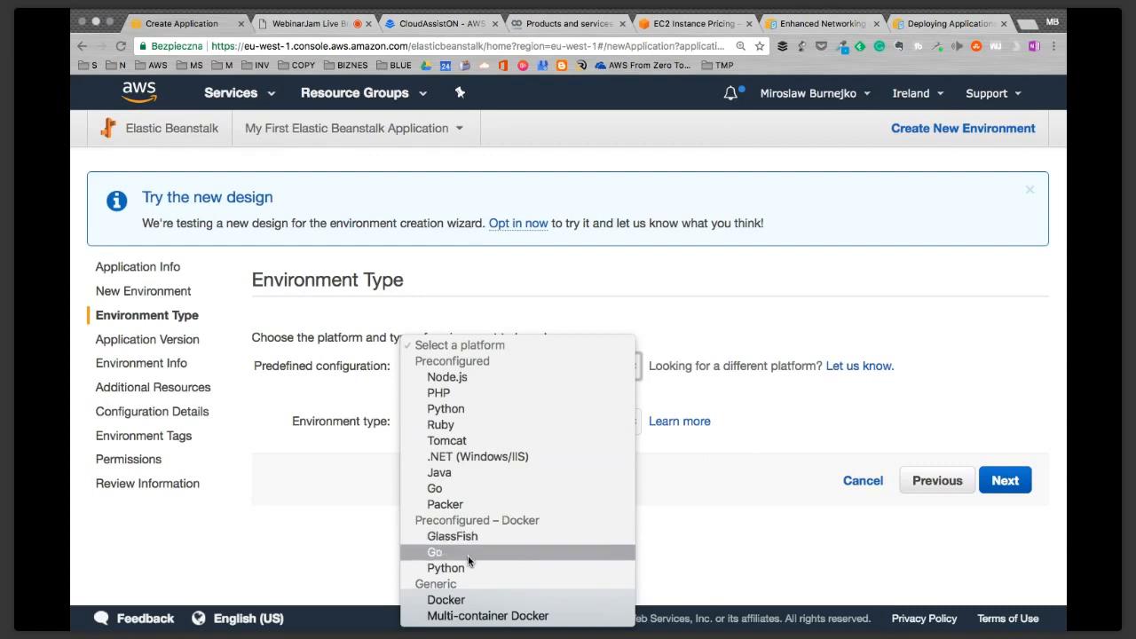
{"action": "left_click", "coordinate": [434, 552]}
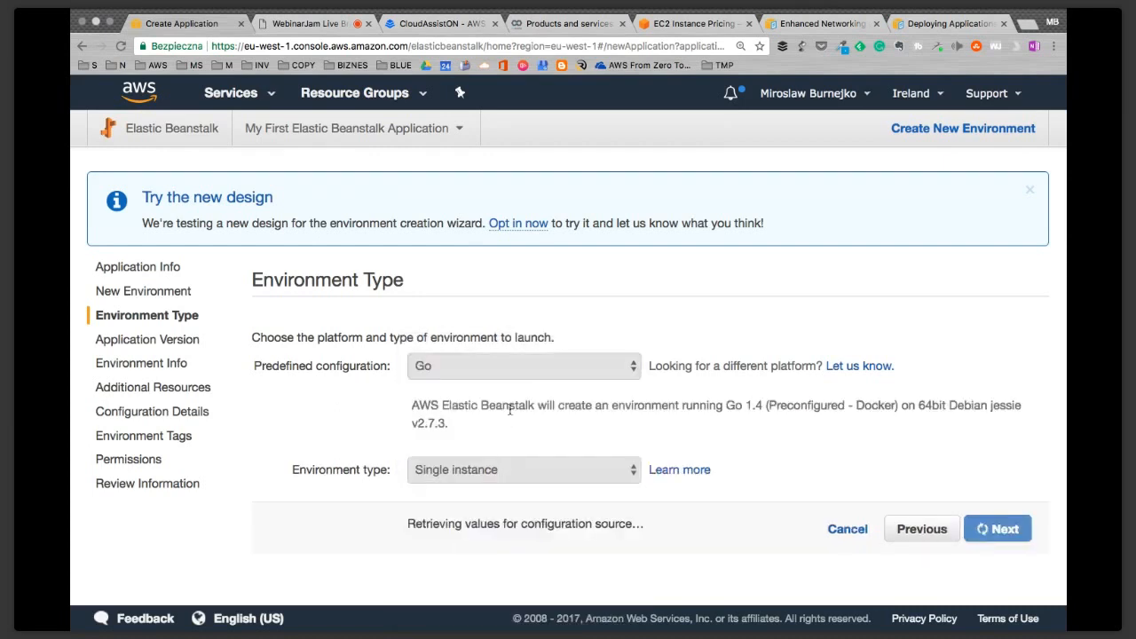
{"action": "left_click", "coordinate": [537, 373]}
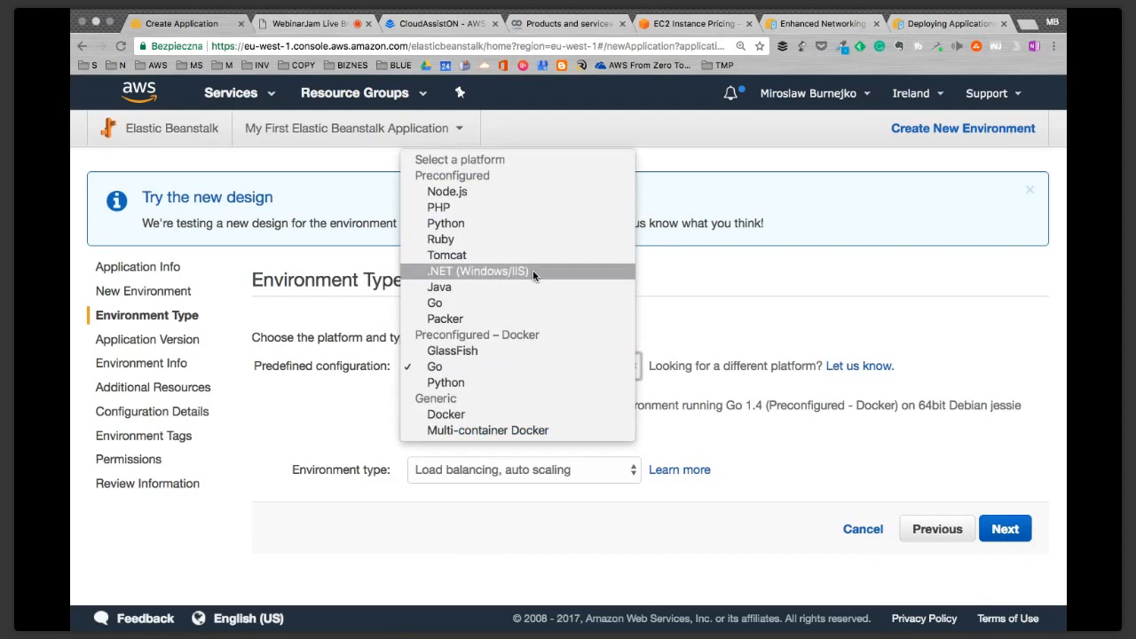
{"action": "left_click", "coordinate": [434, 302]}
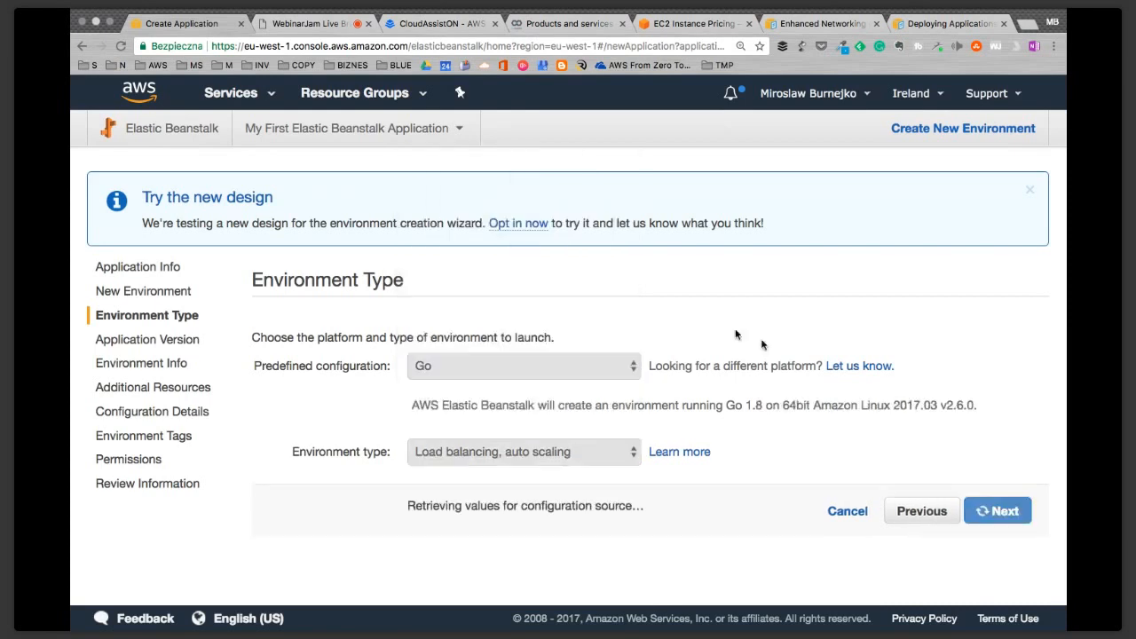
{"action": "left_click", "coordinate": [597, 470]}
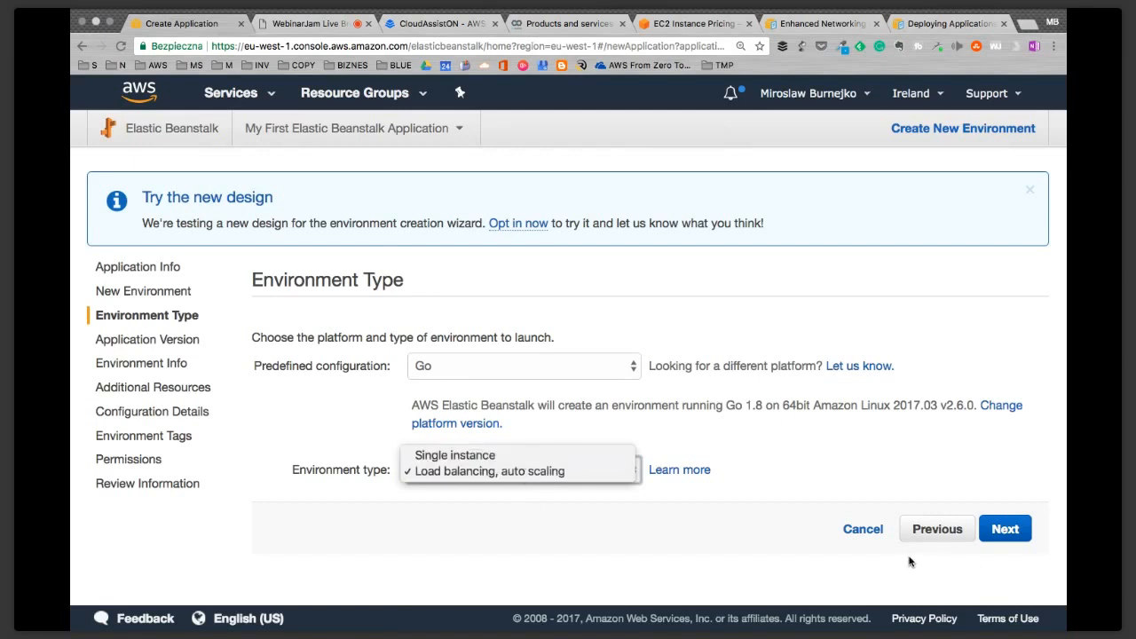
{"action": "left_click", "coordinate": [915, 530]}
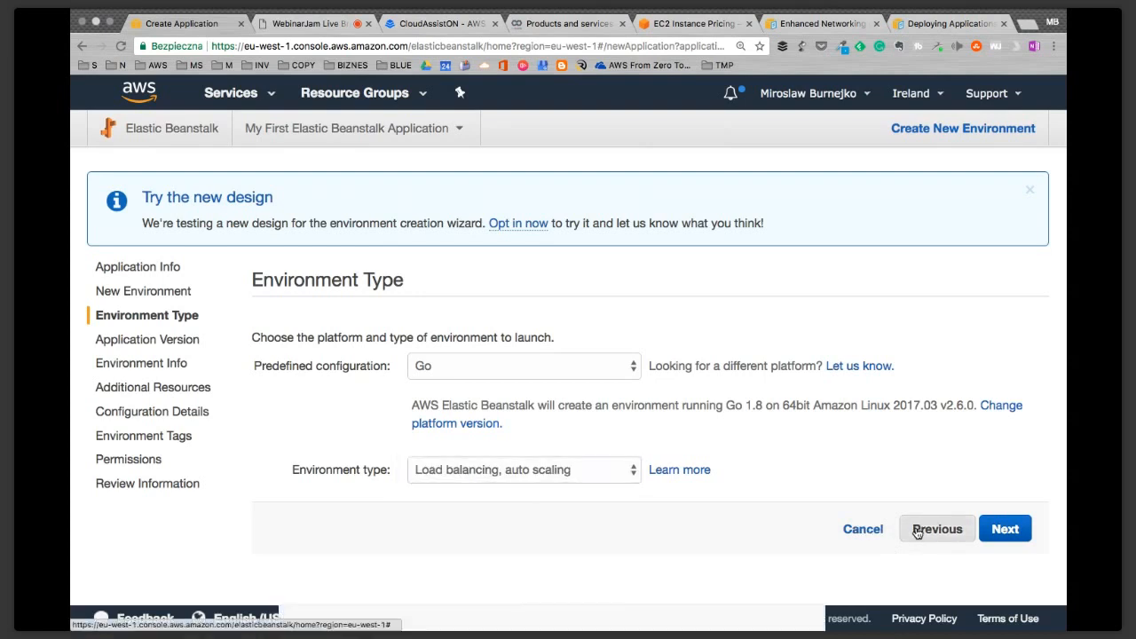
{"action": "left_click", "coordinate": [917, 531]}
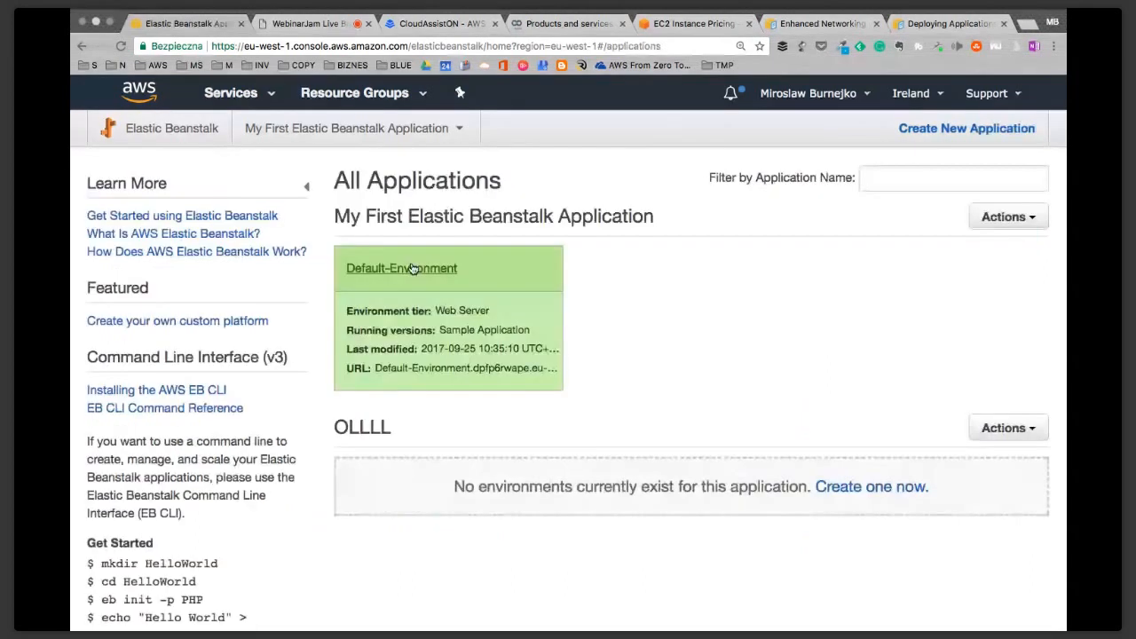
- Open Default-Environment of My First Elastic Beanstalk Application and view the site running at its URL
{"action": "left_click", "coordinate": [411, 267]}
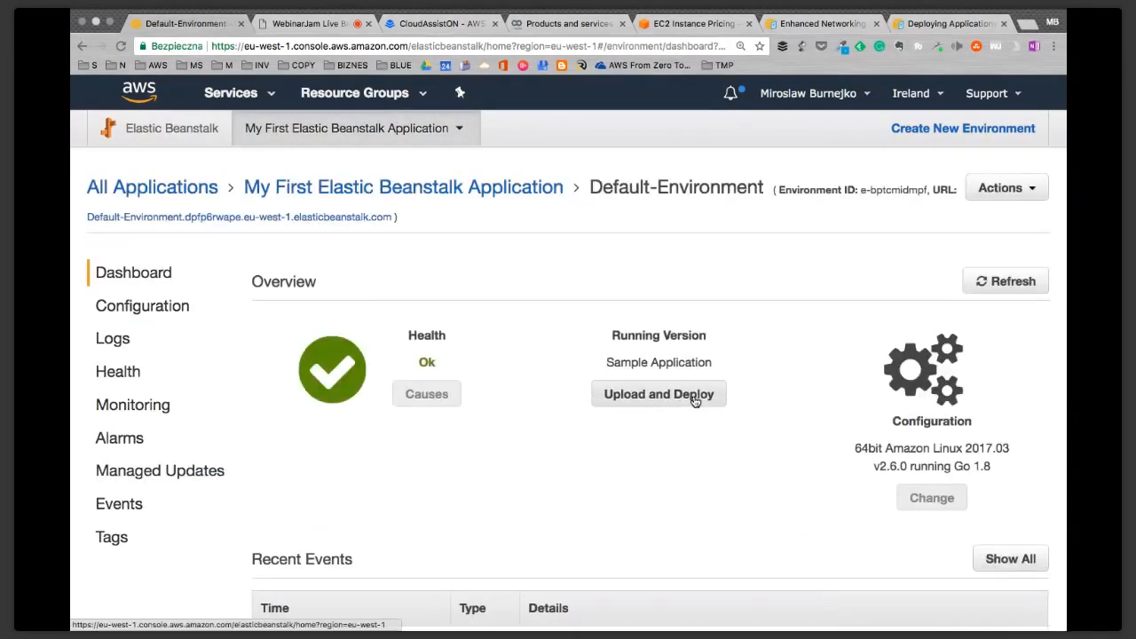
{"action": "left_click", "coordinate": [318, 218]}
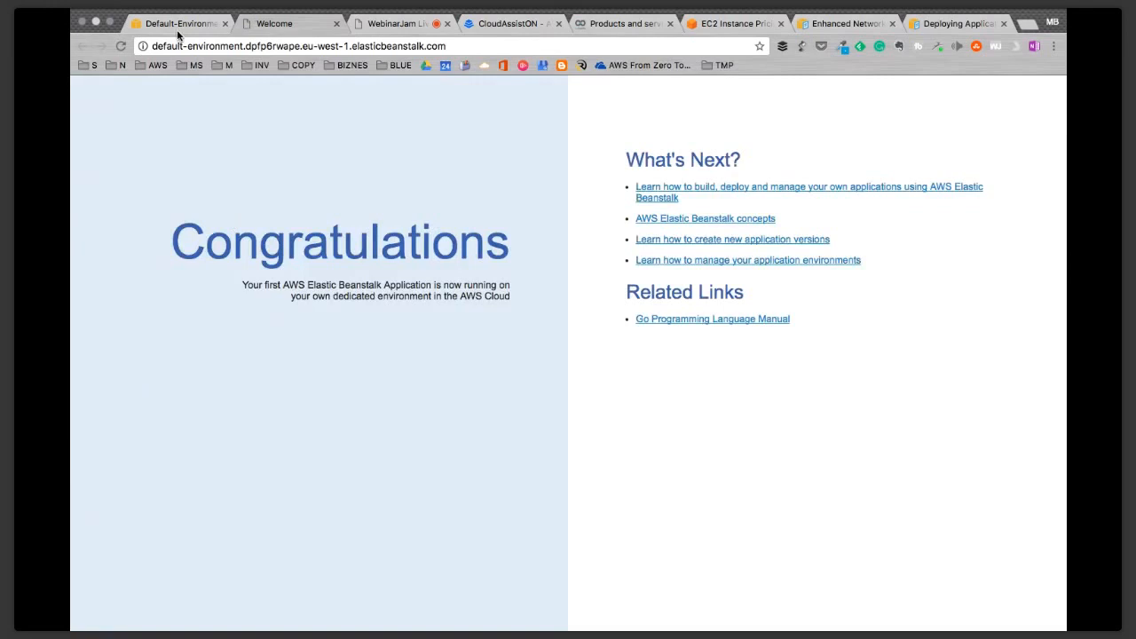
- Return to the Default-Environment dashboard and open the Upload and Deploy form for a new application version
{"action": "left_click", "coordinate": [178, 34]}
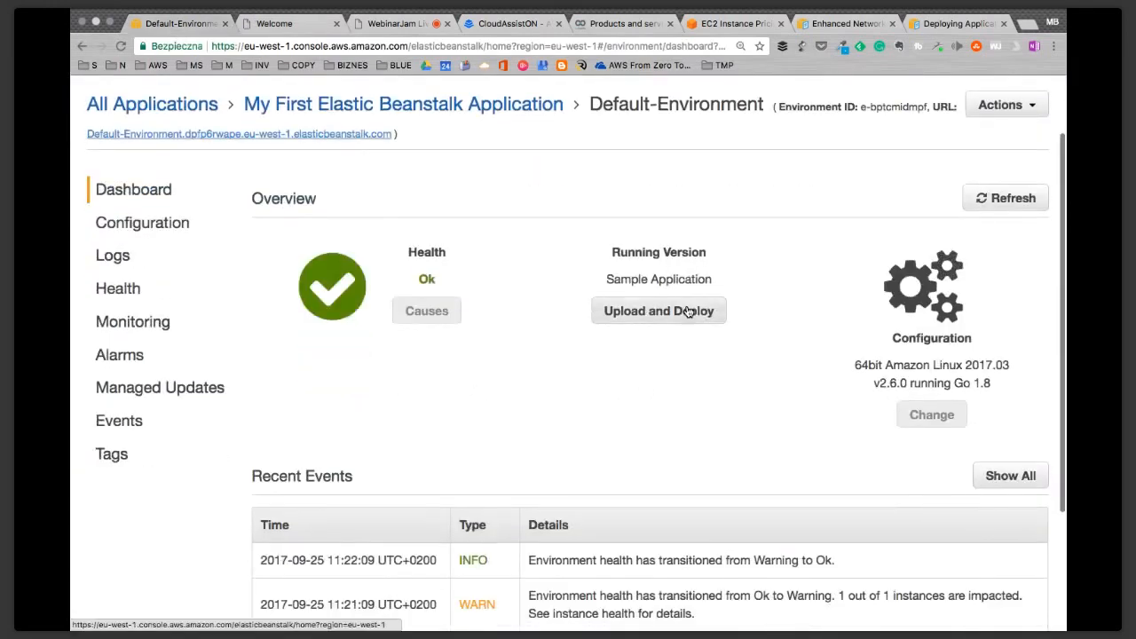
{"action": "left_click", "coordinate": [677, 387]}
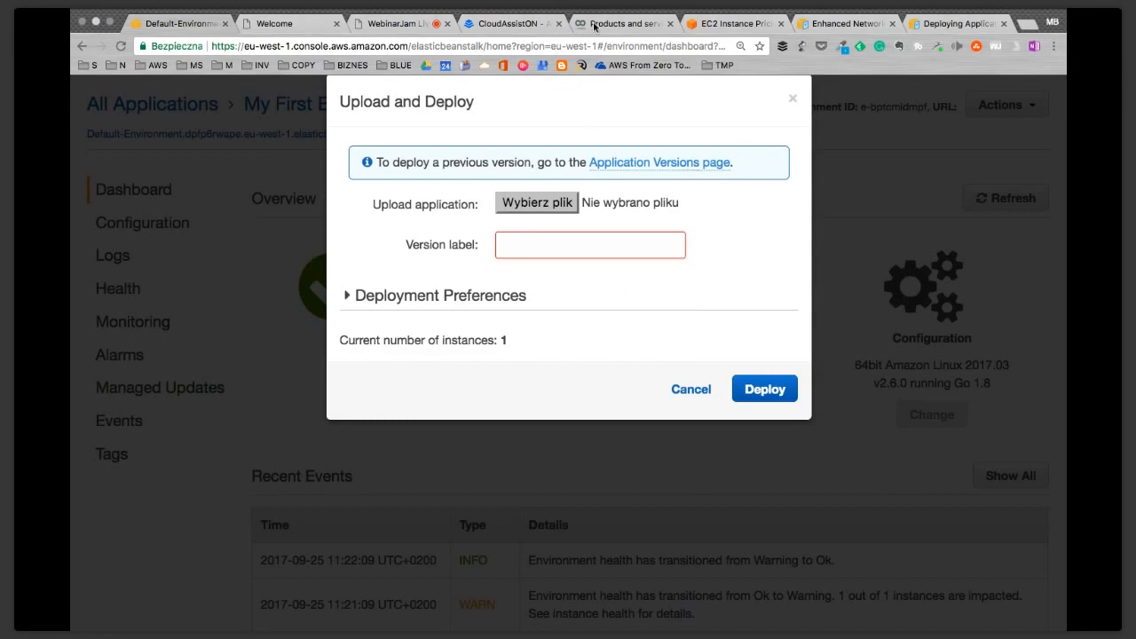
- Cancel the Upload and Deploy form and go back through All Applications to the AWS console home
{"action": "left_click", "coordinate": [689, 389]}
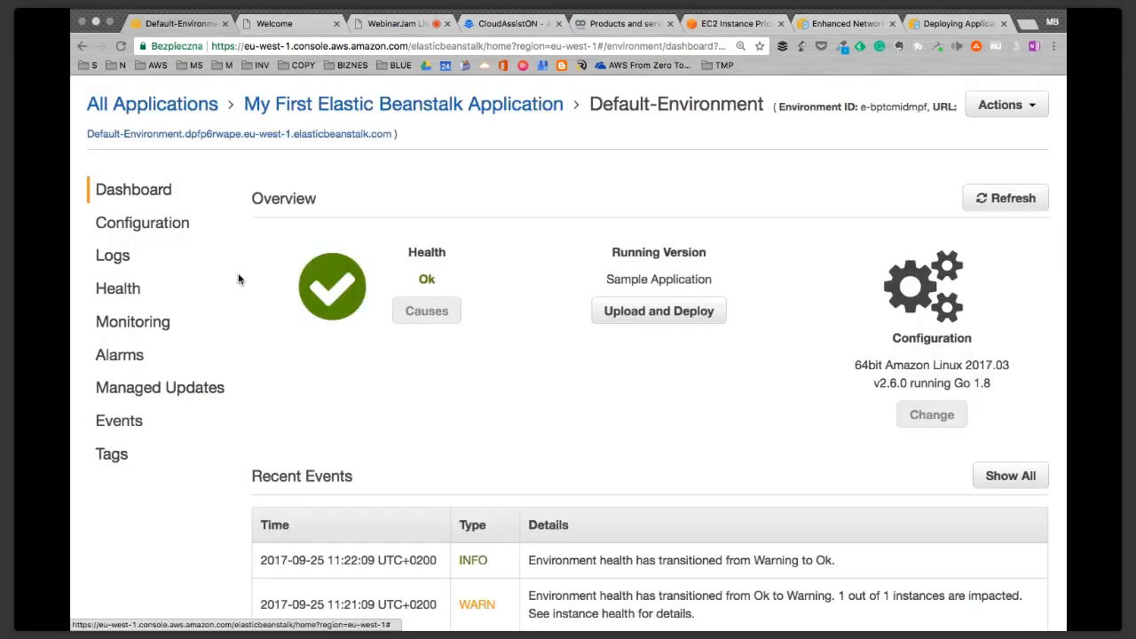
{"action": "left_click", "coordinate": [156, 117]}
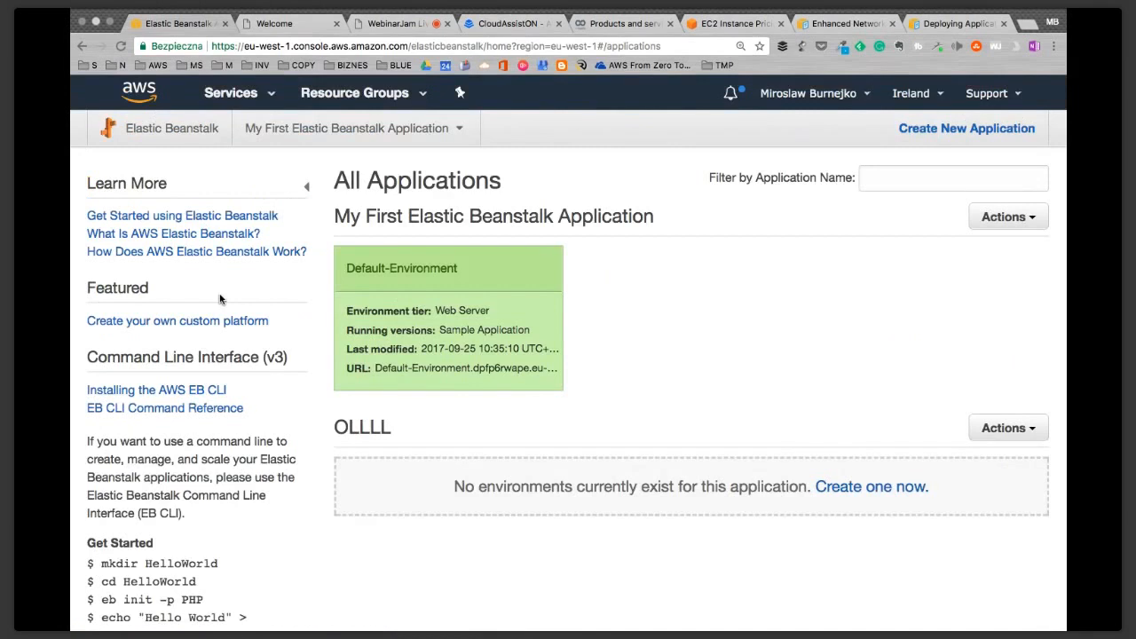
{"action": "left_click", "coordinate": [144, 100]}
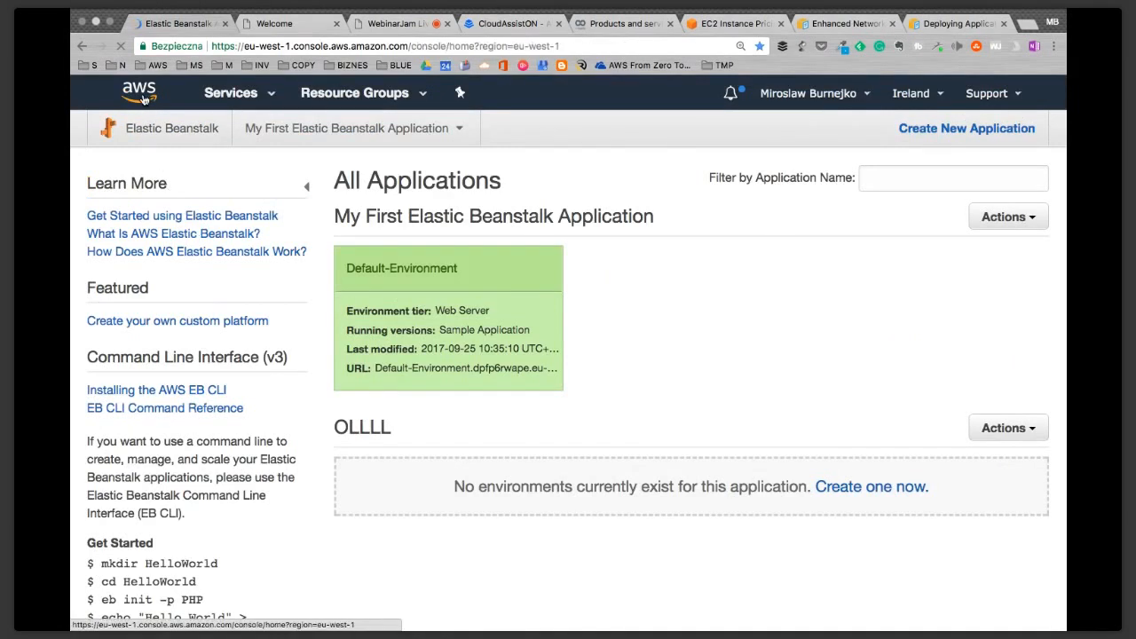
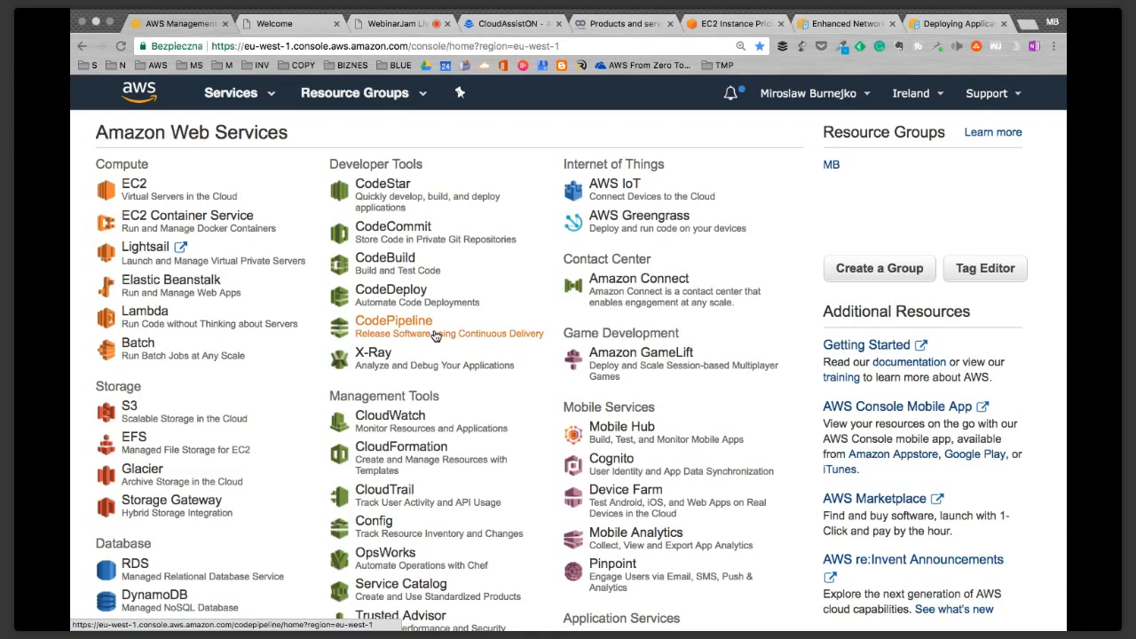
- Look through the list of AWS services on the console home and open CodeStar
{"action": "scroll", "coordinate": [436, 335], "scroll_direction": "down", "scroll_amount": 3}
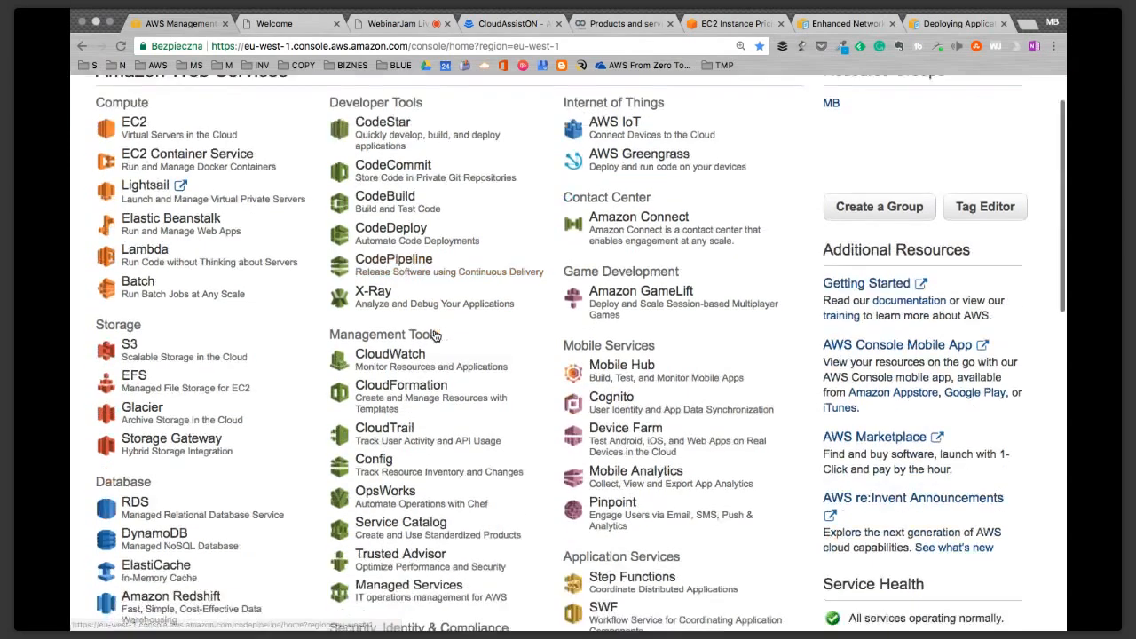
{"action": "scroll", "coordinate": [436, 335], "scroll_direction": "down", "scroll_amount": 4}
{"action": "scroll", "coordinate": [436, 471], "scroll_direction": "up", "scroll_amount": 2}
{"action": "scroll", "coordinate": [431, 491], "scroll_direction": "down", "scroll_amount": 4}
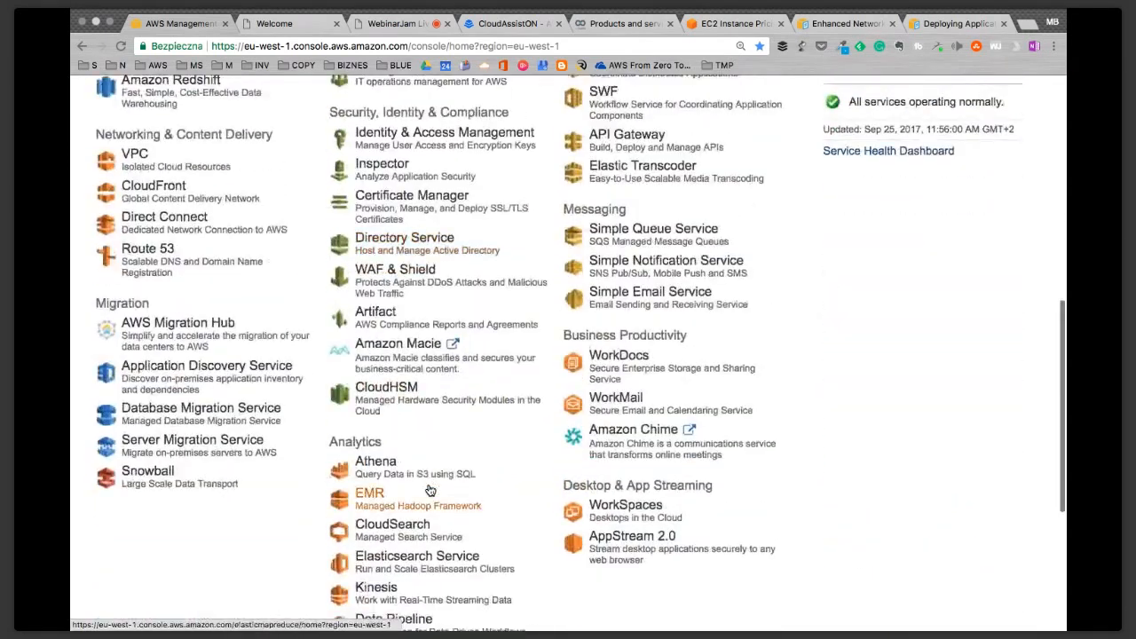
{"action": "scroll", "coordinate": [431, 491], "scroll_direction": "up", "scroll_amount": 6}
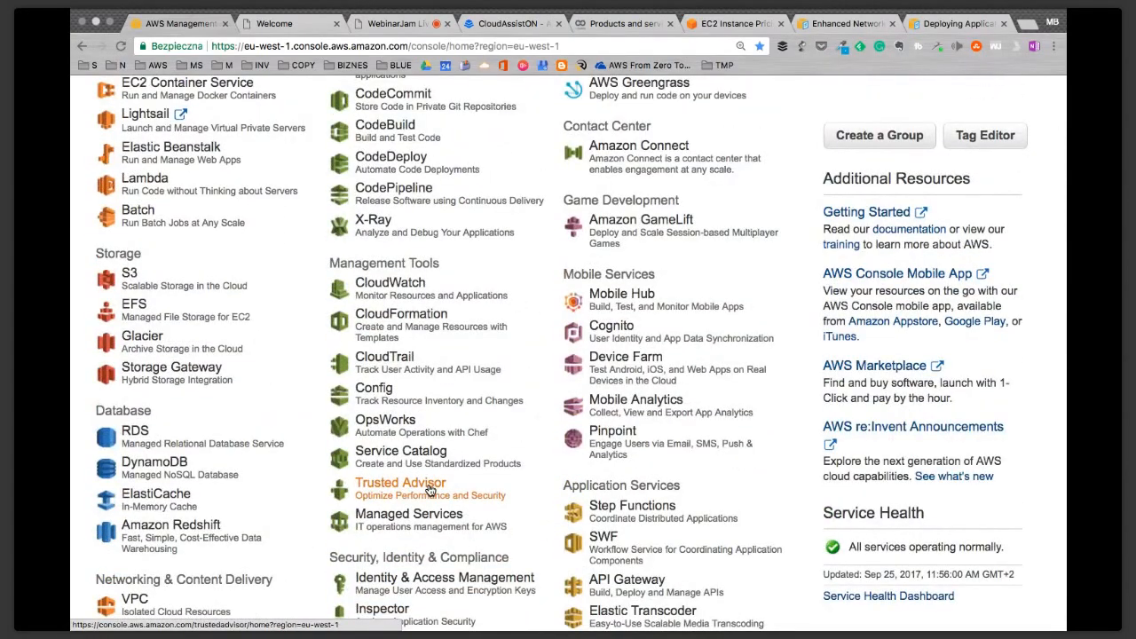
{"action": "scroll", "coordinate": [431, 491], "scroll_direction": "up", "scroll_amount": 3}
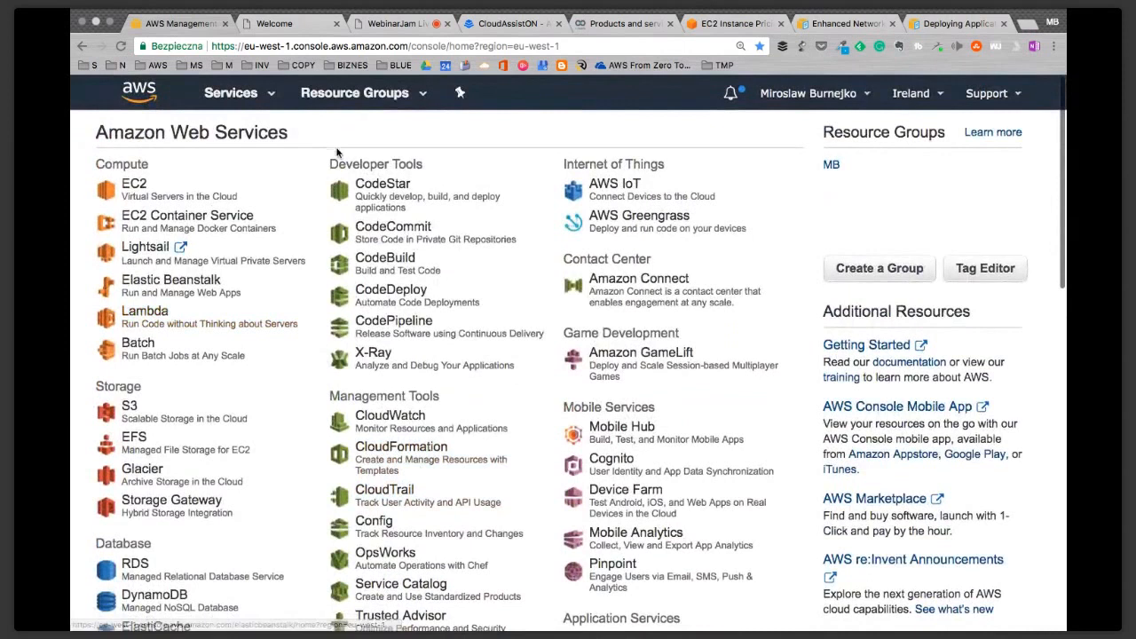
{"action": "left_click", "coordinate": [380, 190]}
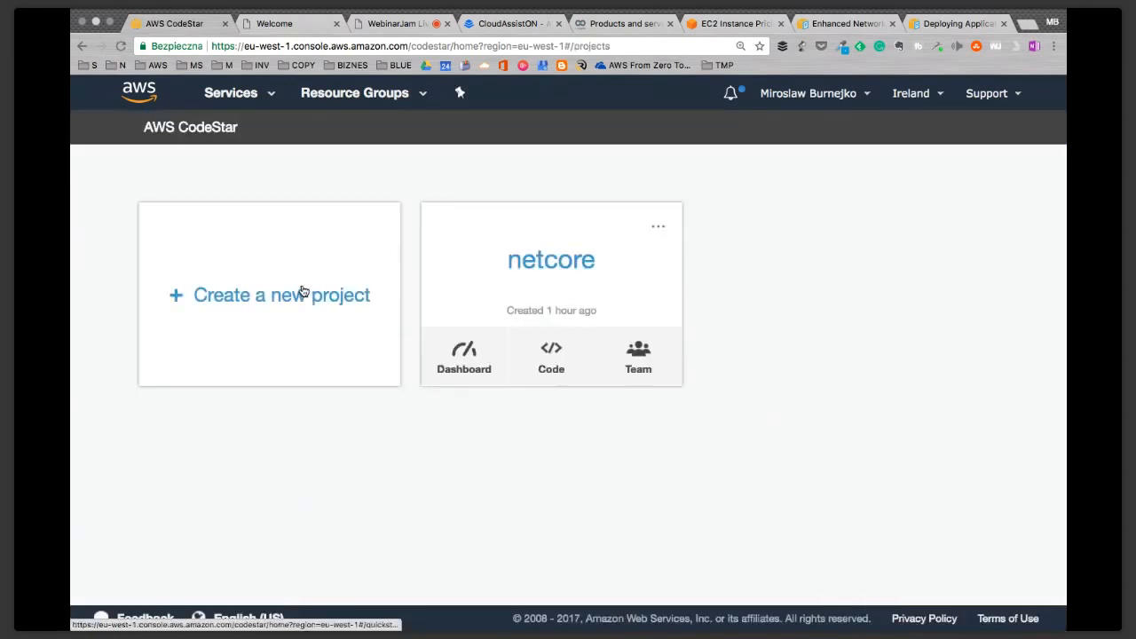
- Start a new CodeStar project, view the Node.js web application template on Amazon EC2, and return to the template list
{"action": "left_click", "coordinate": [296, 302]}
{"action": "scroll", "coordinate": [431, 360], "scroll_direction": "down", "scroll_amount": 5}
{"action": "scroll", "coordinate": [432, 361], "scroll_direction": "down", "scroll_amount": 4}
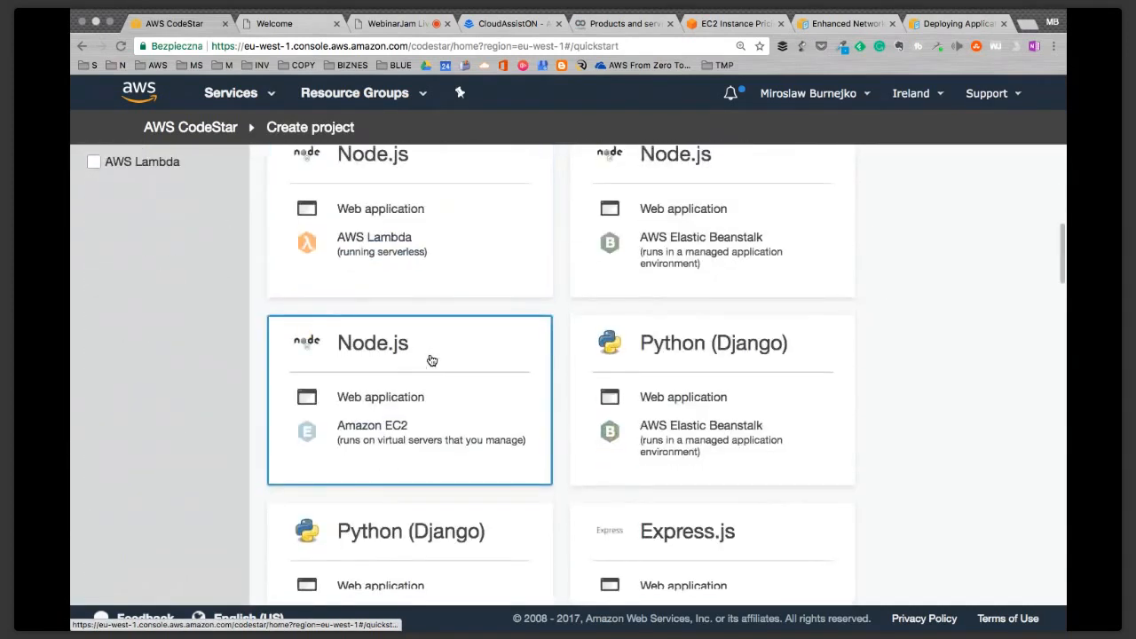
{"action": "scroll", "coordinate": [431, 361], "scroll_direction": "down", "scroll_amount": 3}
{"action": "scroll", "coordinate": [431, 360], "scroll_direction": "up", "scroll_amount": 2}
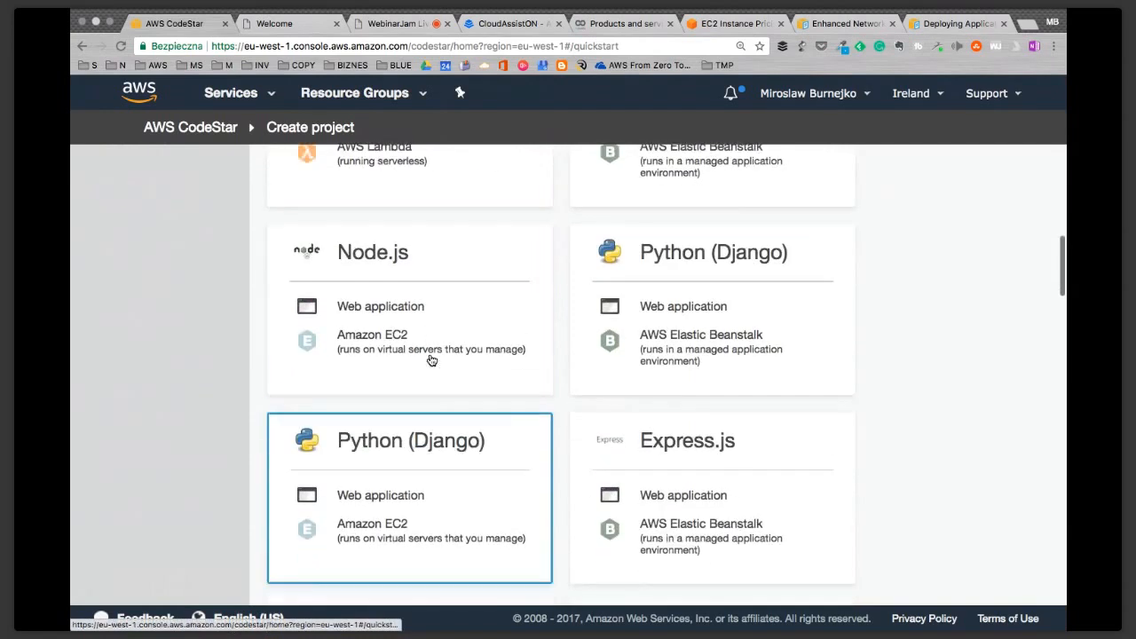
{"action": "left_click", "coordinate": [459, 303]}
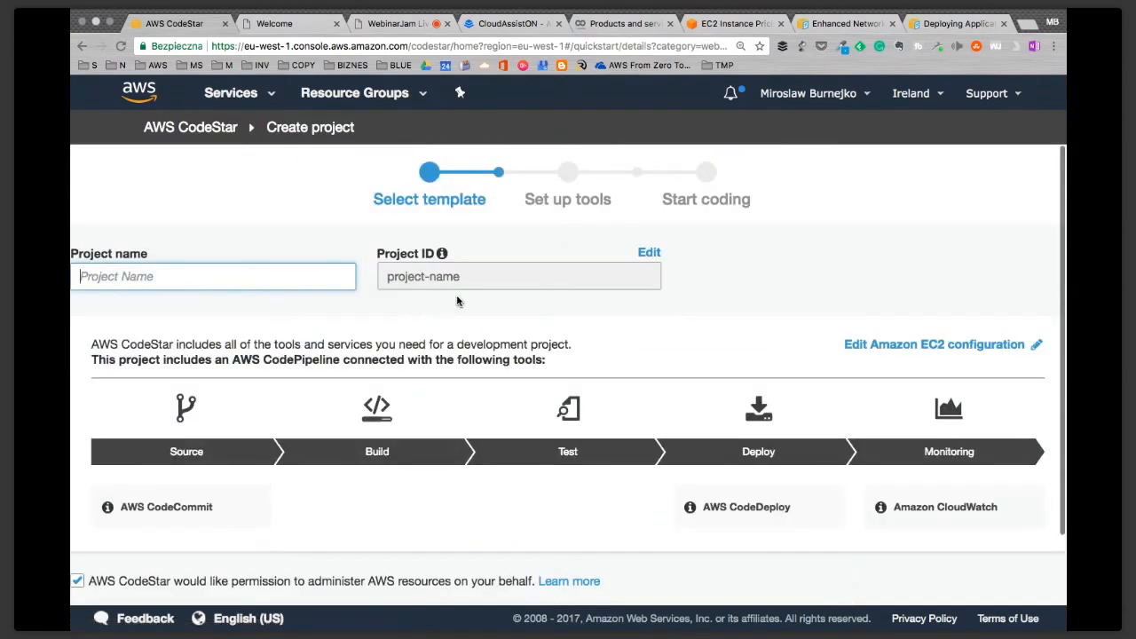
{"action": "scroll", "coordinate": [523, 503], "scroll_direction": "down", "scroll_amount": 2}
{"action": "scroll", "coordinate": [523, 503], "scroll_direction": "down", "scroll_amount": 1}
{"action": "left_click", "coordinate": [672, 573]}
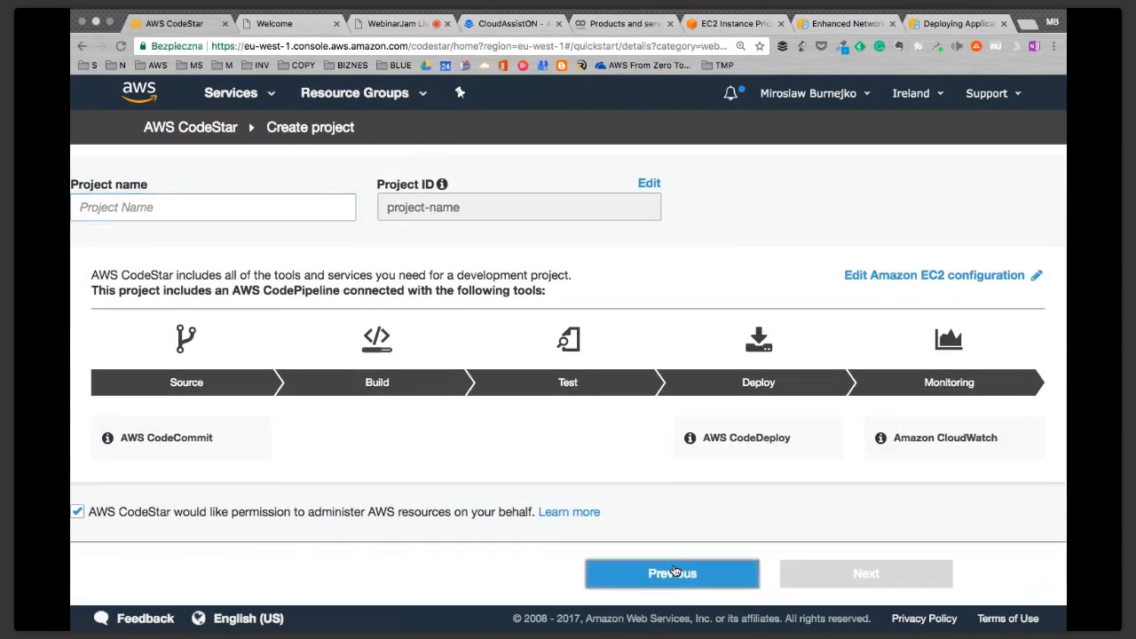
- Open the details of the Express.js web application template that runs on Amazon EC2
{"action": "scroll", "coordinate": [467, 385], "scroll_direction": "down", "scroll_amount": 10}
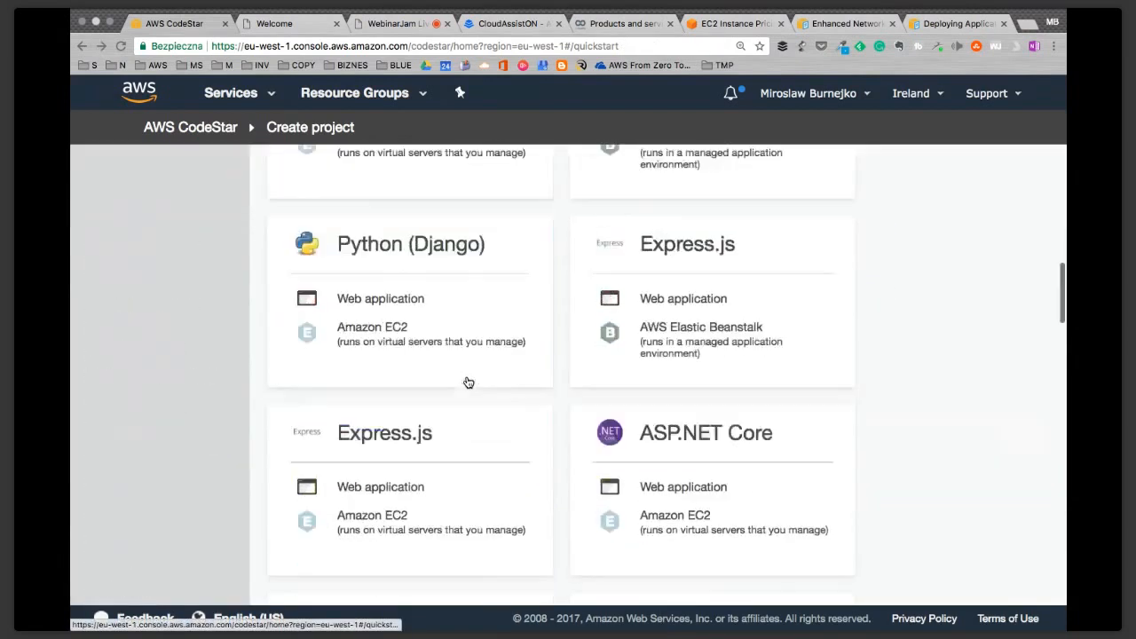
{"action": "left_click", "coordinate": [468, 382]}
{"action": "left_click", "coordinate": [479, 220]}
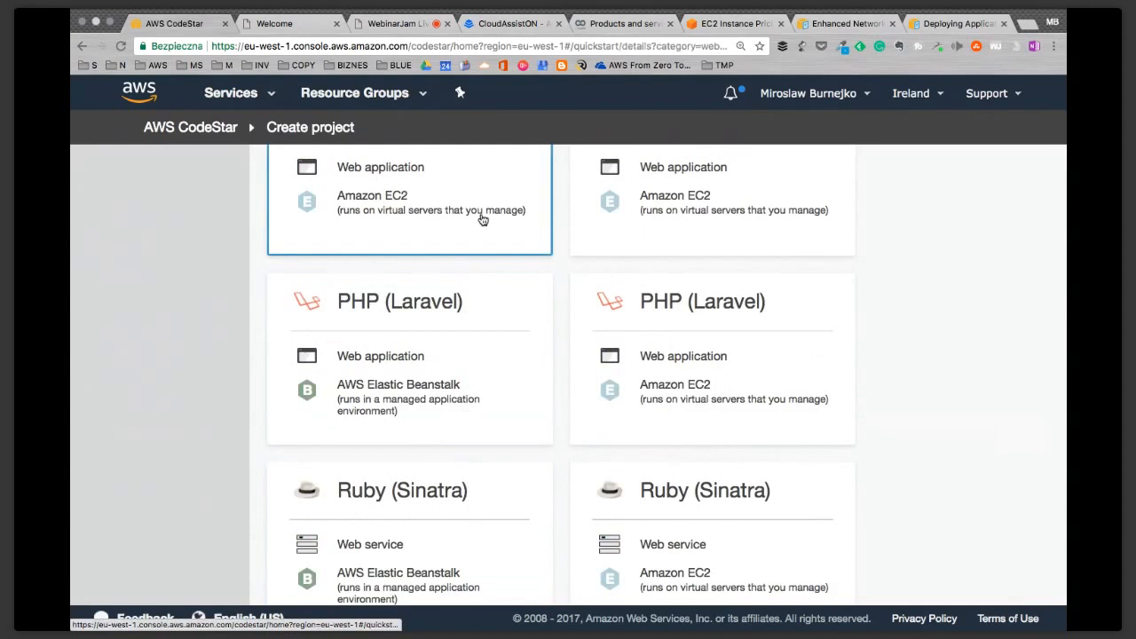
{"action": "scroll", "coordinate": [476, 423], "scroll_direction": "down", "scroll_amount": 1}
{"action": "scroll", "coordinate": [477, 423], "scroll_direction": "down", "scroll_amount": 1}
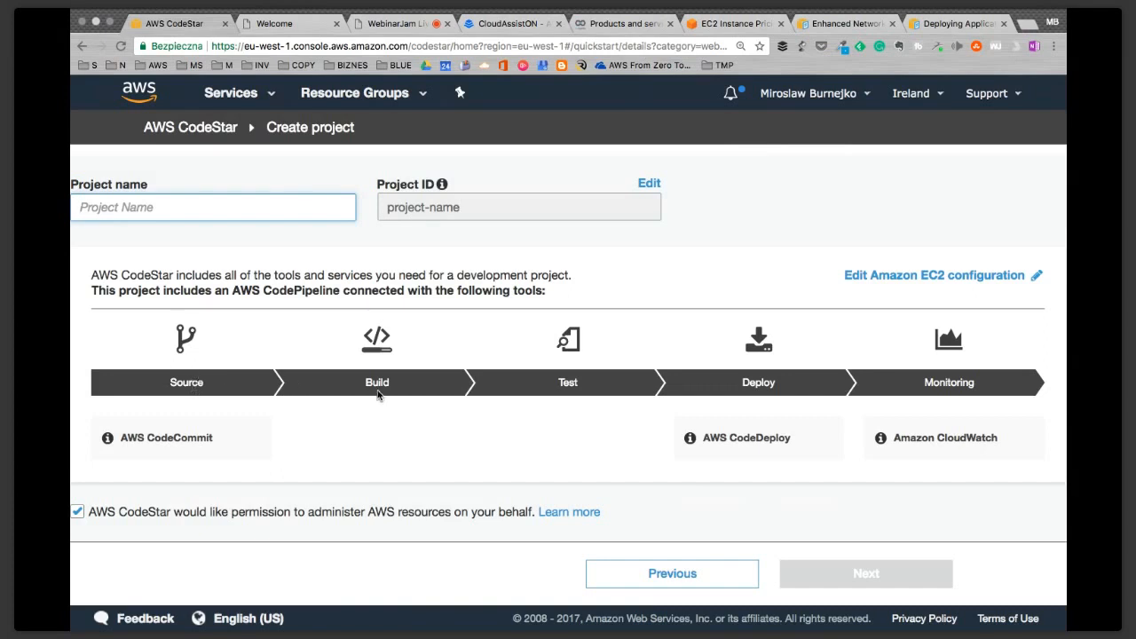
- Examine the Source, Deploy and Monitoring stages of the Express.js project's pipeline, and return to the template list
{"action": "double_click", "coordinate": [199, 383]}
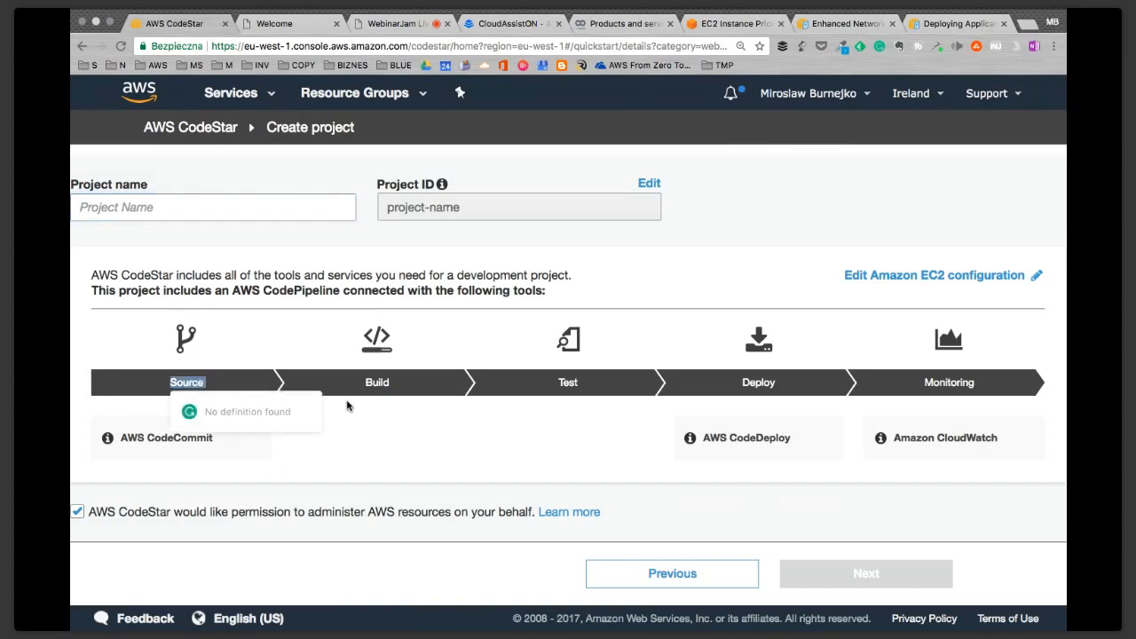
{"action": "double_click", "coordinate": [966, 382]}
{"action": "double_click", "coordinate": [773, 384]}
{"action": "double_click", "coordinate": [968, 382]}
{"action": "left_click", "coordinate": [388, 440]}
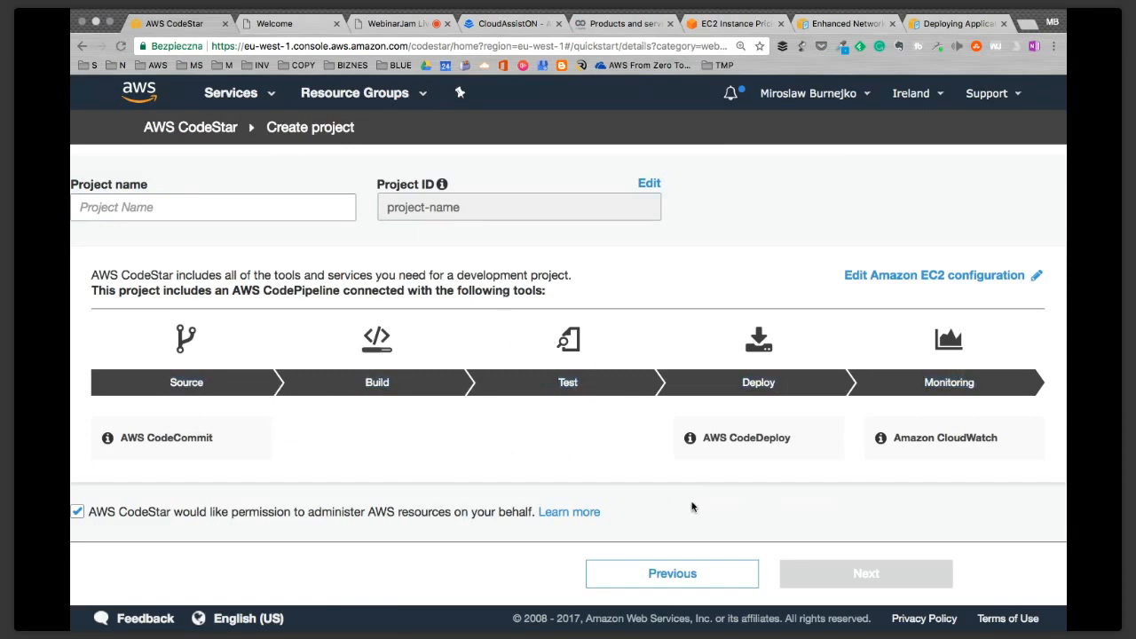
{"action": "left_click", "coordinate": [690, 575]}
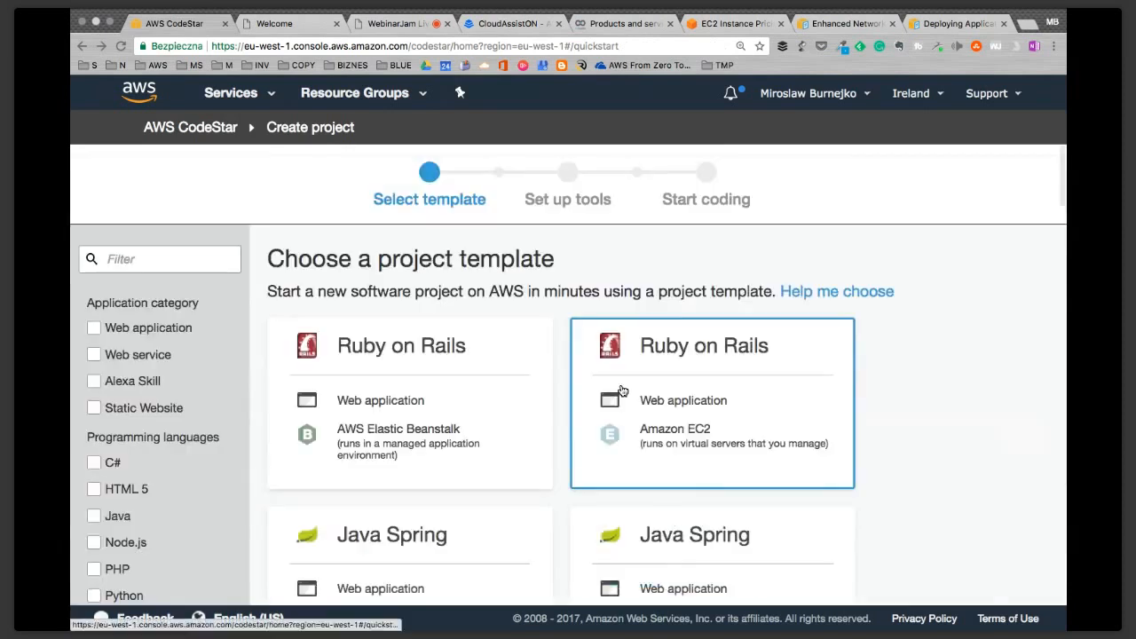
- Browse the remaining project templates and open the ASP.NET Core web service template on Amazon EC2
{"action": "scroll", "coordinate": [622, 390], "scroll_direction": "down", "scroll_amount": 20}
{"action": "scroll", "coordinate": [621, 391], "scroll_direction": "down", "scroll_amount": 10}
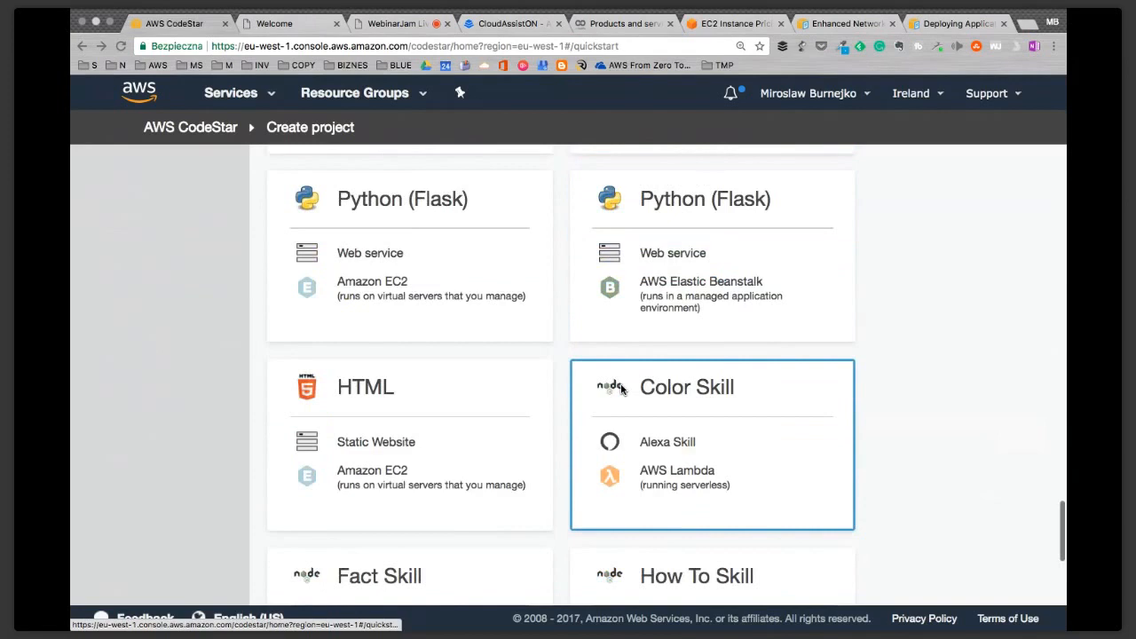
{"action": "scroll", "coordinate": [621, 391], "scroll_direction": "down", "scroll_amount": 4}
{"action": "scroll", "coordinate": [622, 391], "scroll_direction": "up", "scroll_amount": 10}
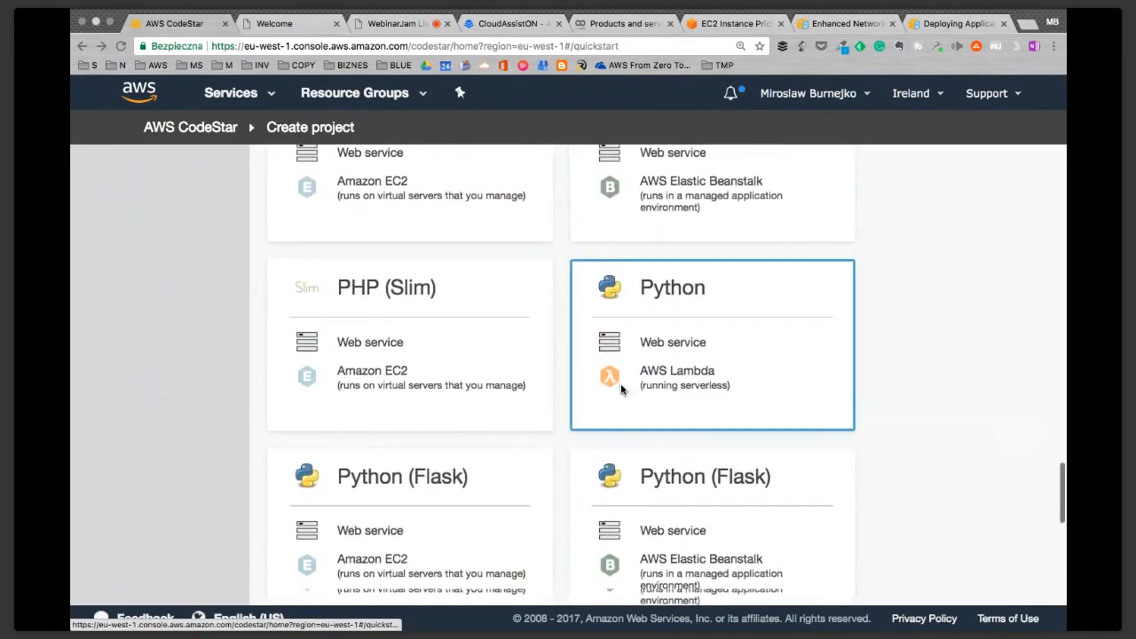
{"action": "scroll", "coordinate": [621, 390], "scroll_direction": "up", "scroll_amount": 2}
{"action": "left_click", "coordinate": [464, 348]}
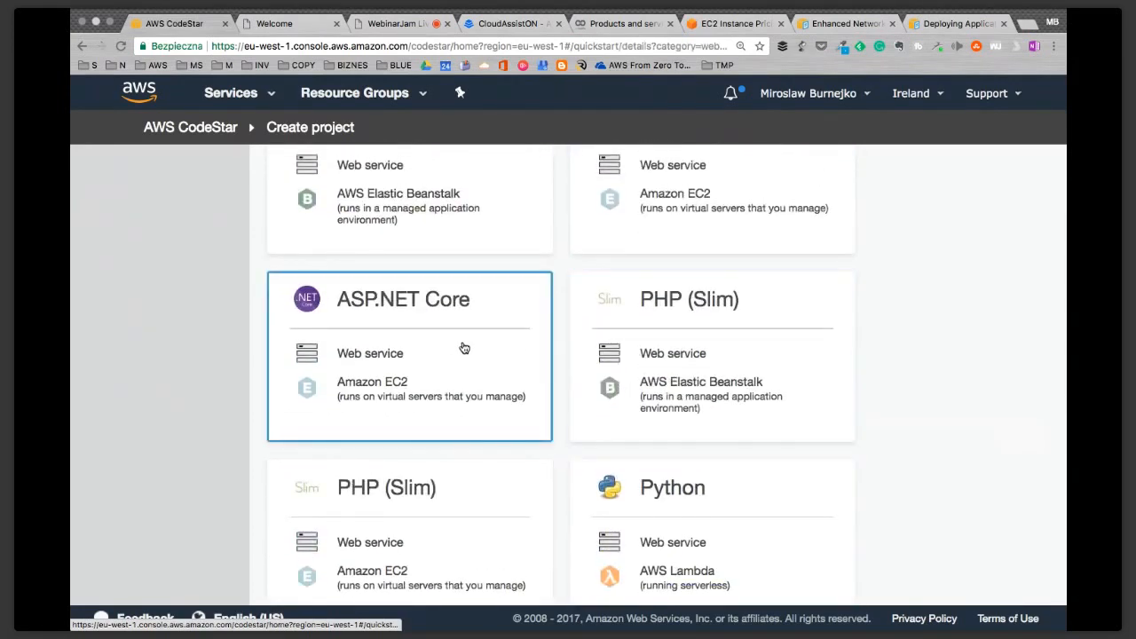
- Review the CodeBuild and CodeCommit tools of the ASP.NET Core project, and leave project creation for the CodeStar project list
{"action": "triple_click", "coordinate": [371, 505]}
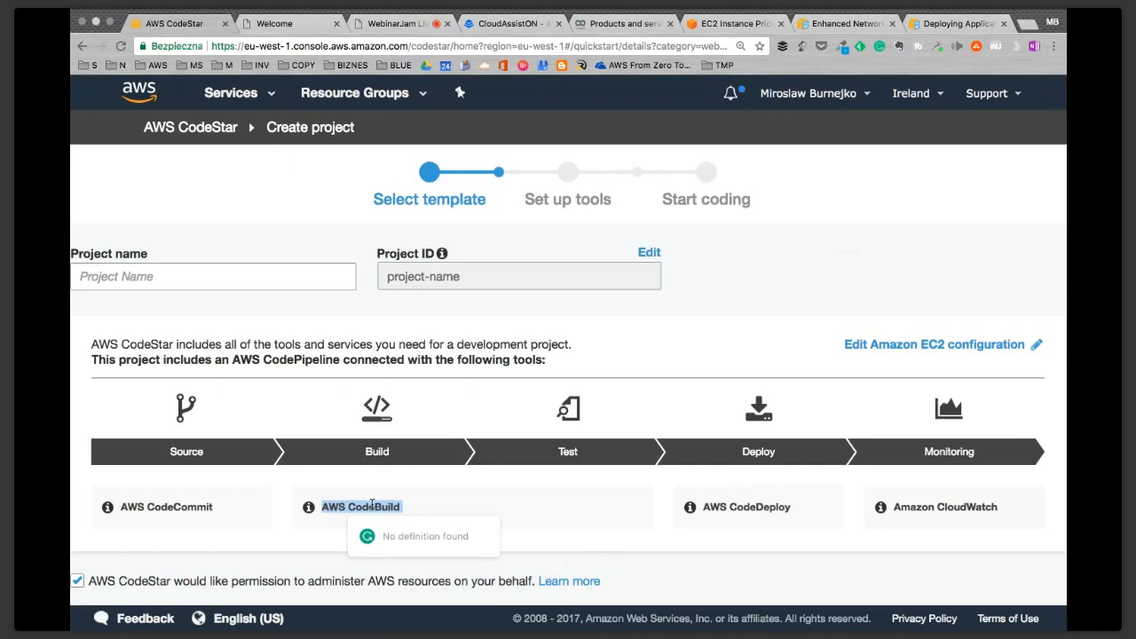
{"action": "left_click", "coordinate": [371, 503]}
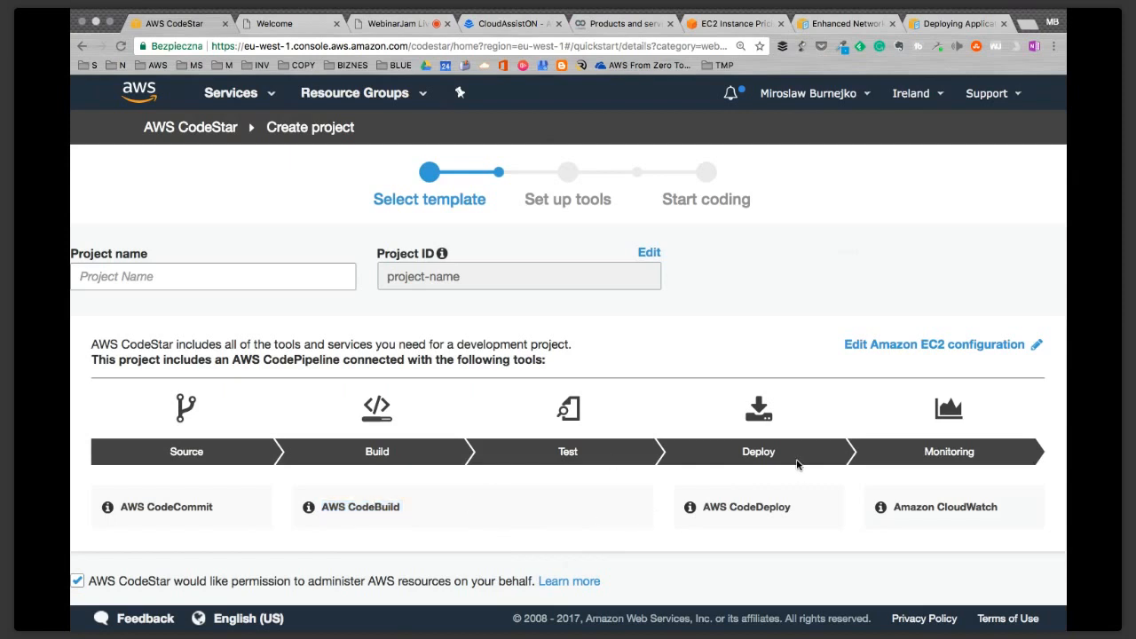
{"action": "scroll", "coordinate": [480, 409], "scroll_direction": "down", "scroll_amount": 1}
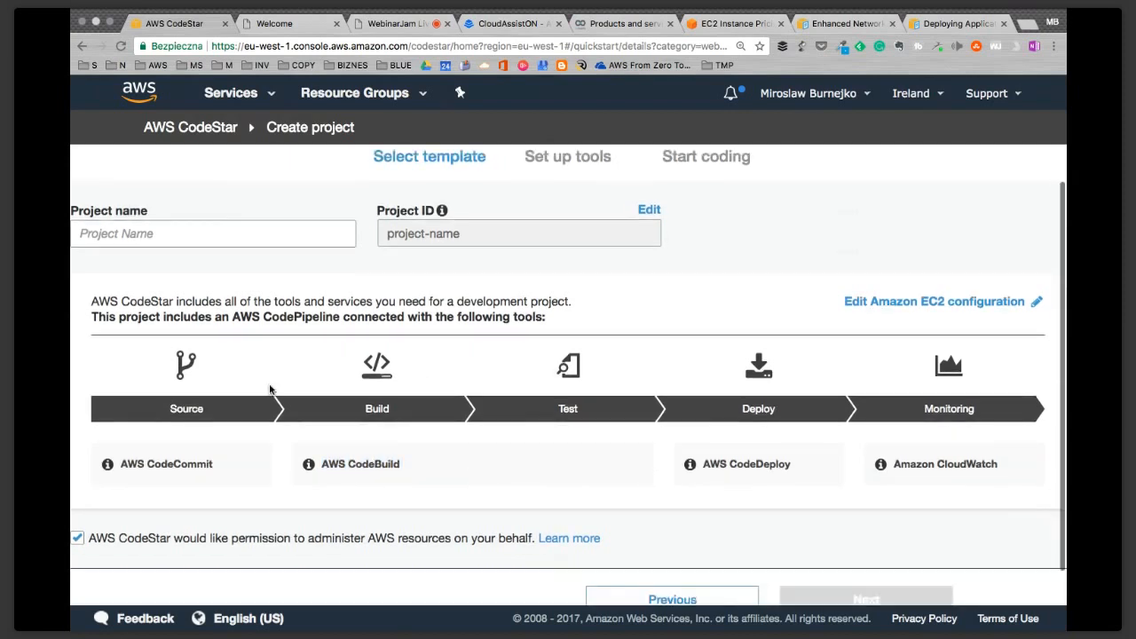
{"action": "triple_click", "coordinate": [122, 463]}
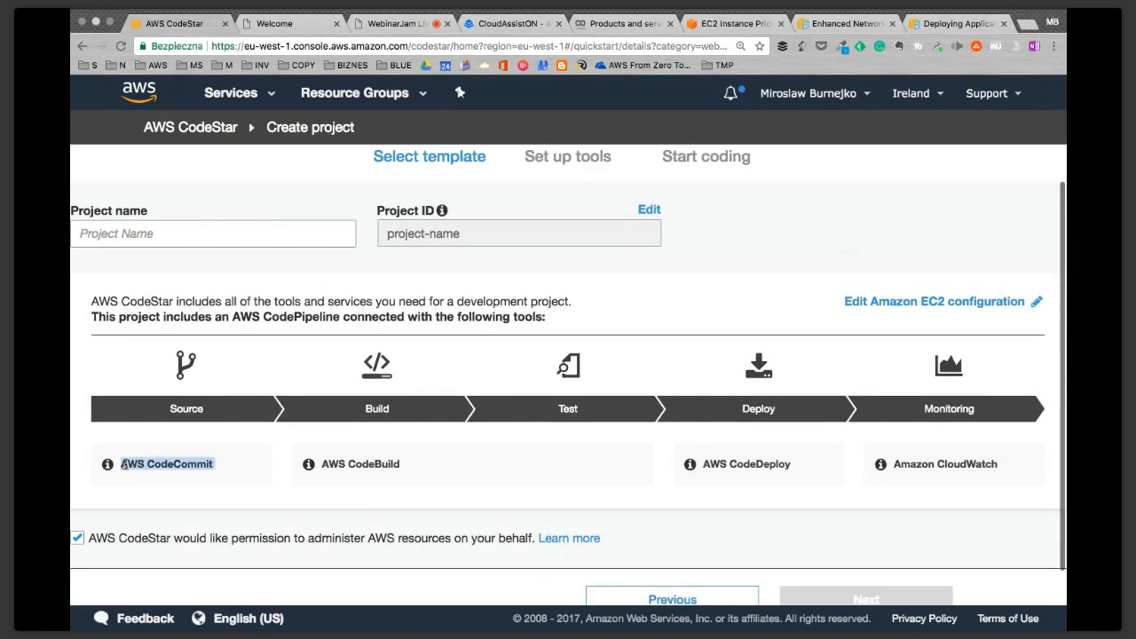
{"action": "left_click", "coordinate": [672, 600]}
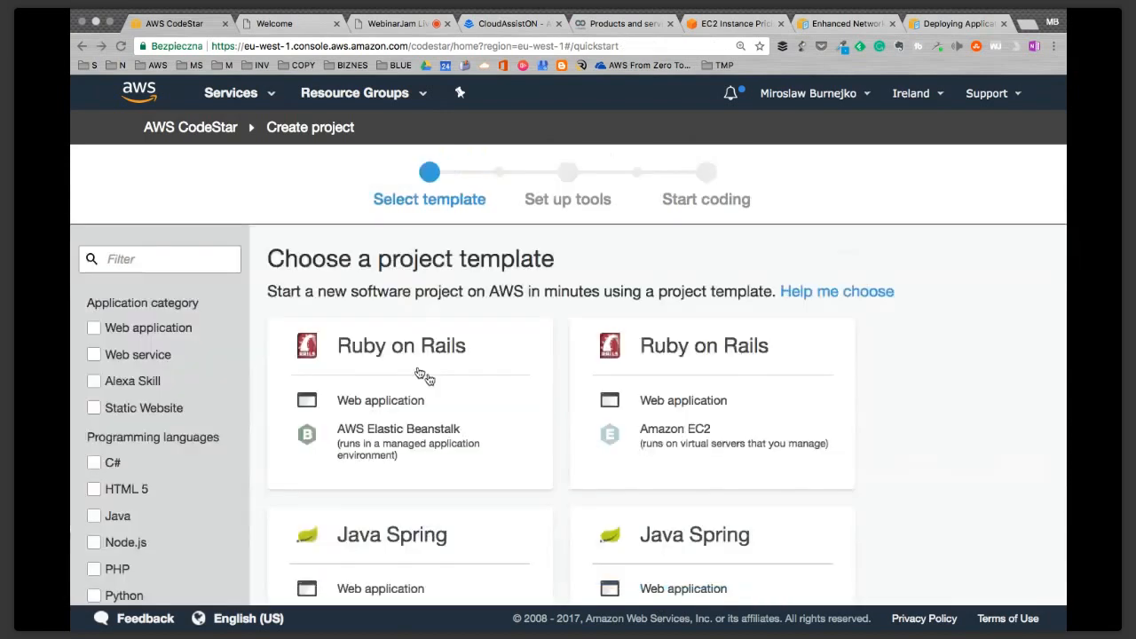
{"action": "scroll", "coordinate": [297, 344], "scroll_direction": "left", "scroll_amount": 3}
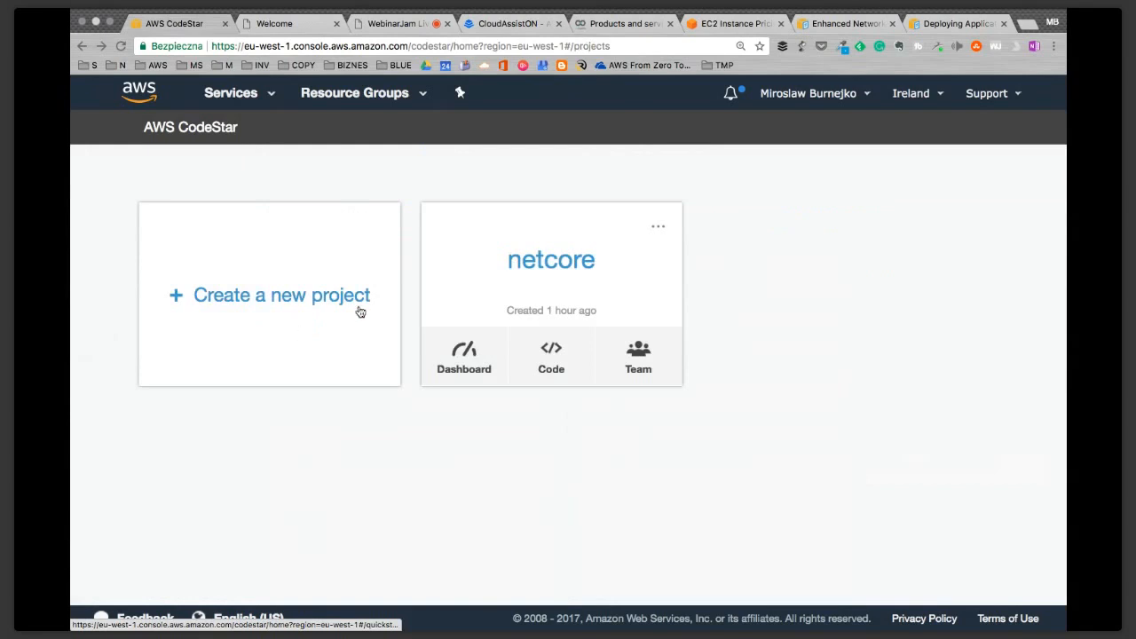
- Open the netcore project and review its dashboard's commit history, application activity and continuous deployment stages
{"action": "left_click", "coordinate": [536, 272]}
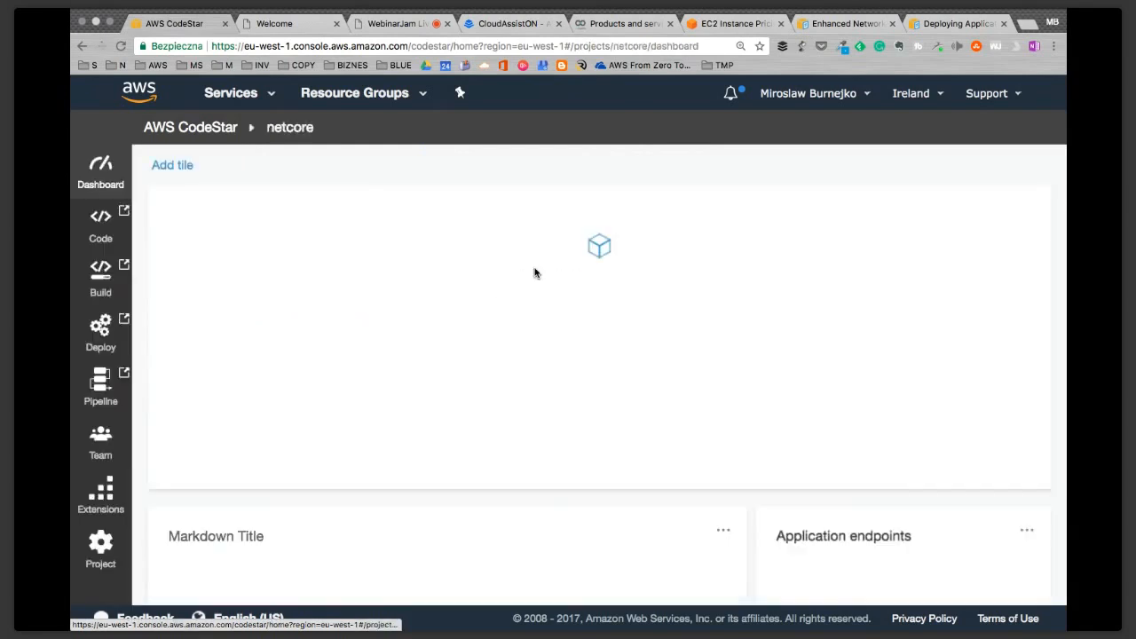
{"action": "scroll", "coordinate": [538, 418], "scroll_direction": "down", "scroll_amount": 2}
{"action": "scroll", "coordinate": [539, 439], "scroll_direction": "down", "scroll_amount": 10}
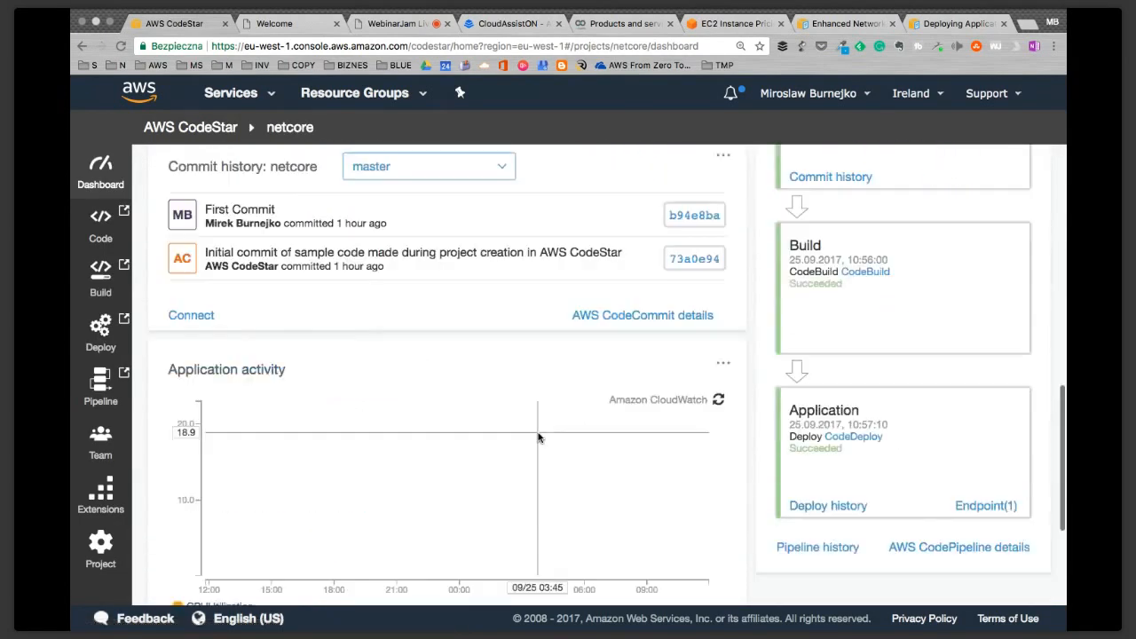
{"action": "scroll", "coordinate": [538, 438], "scroll_direction": "up", "scroll_amount": 3}
{"action": "scroll", "coordinate": [538, 438], "scroll_direction": "up", "scroll_amount": 2}
{"action": "scroll", "coordinate": [538, 438], "scroll_direction": "down", "scroll_amount": 3}
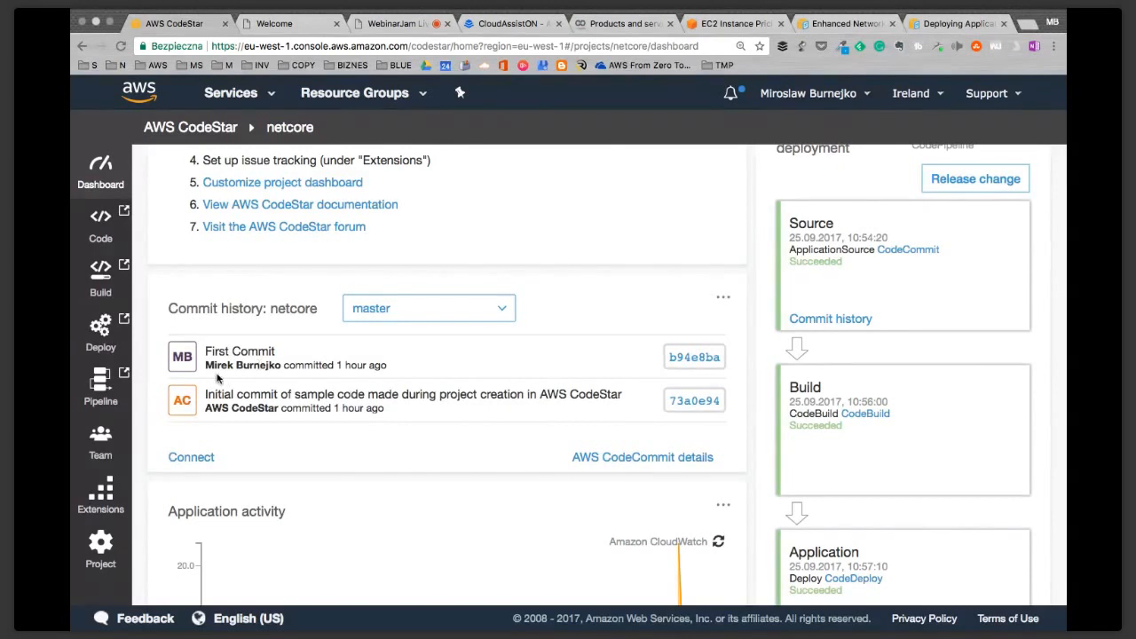
- View the netcore application running at its endpoint, and return to the project dashboard
{"action": "scroll", "coordinate": [284, 365], "scroll_direction": "up", "scroll_amount": 6}
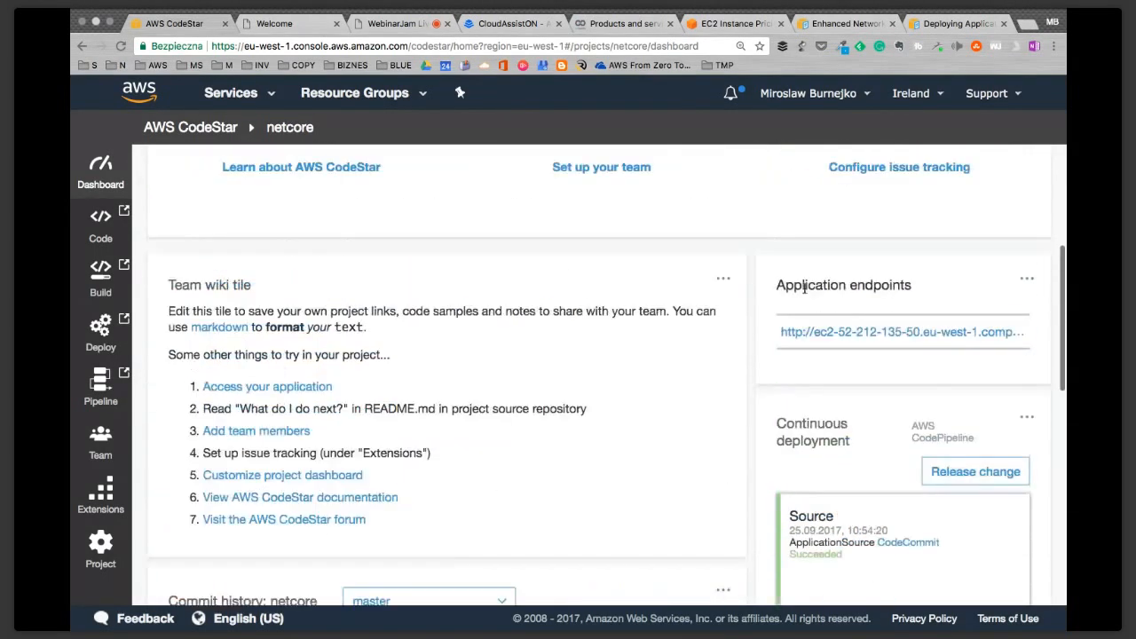
{"action": "left_click", "coordinate": [852, 333]}
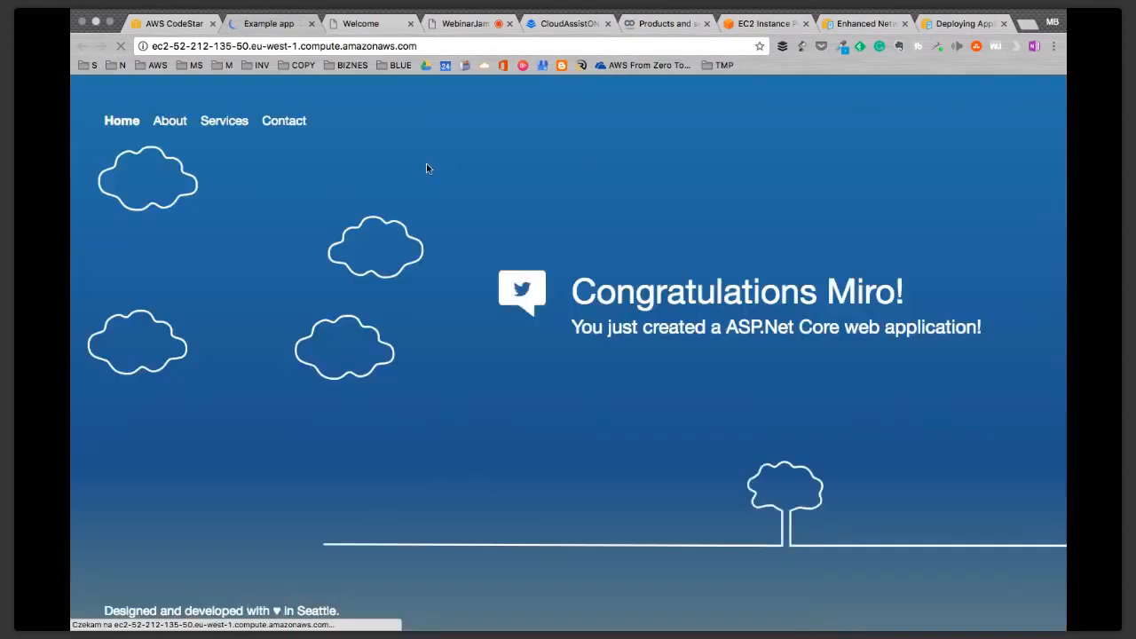
{"action": "left_click", "coordinate": [173, 24]}
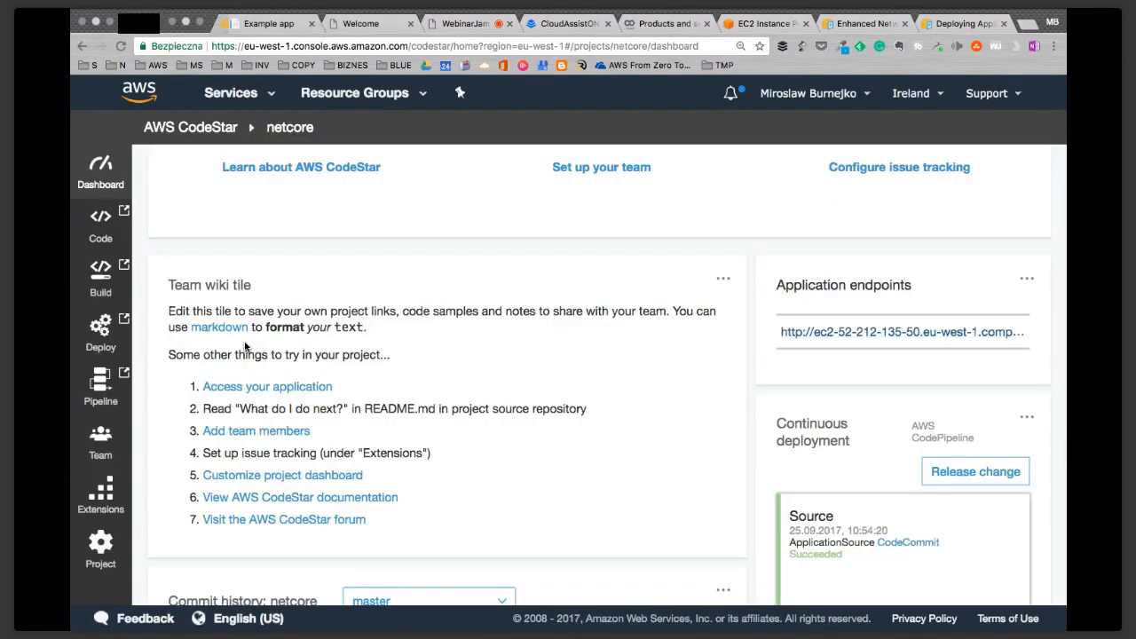
- Switch from the browser to the Terminal app
{"action": "key", "text": "super+Tab"}
{"action": "key", "text": "super+space"}
{"action": "type", "text": "terminal"}
{"action": "key", "text": "Return"}
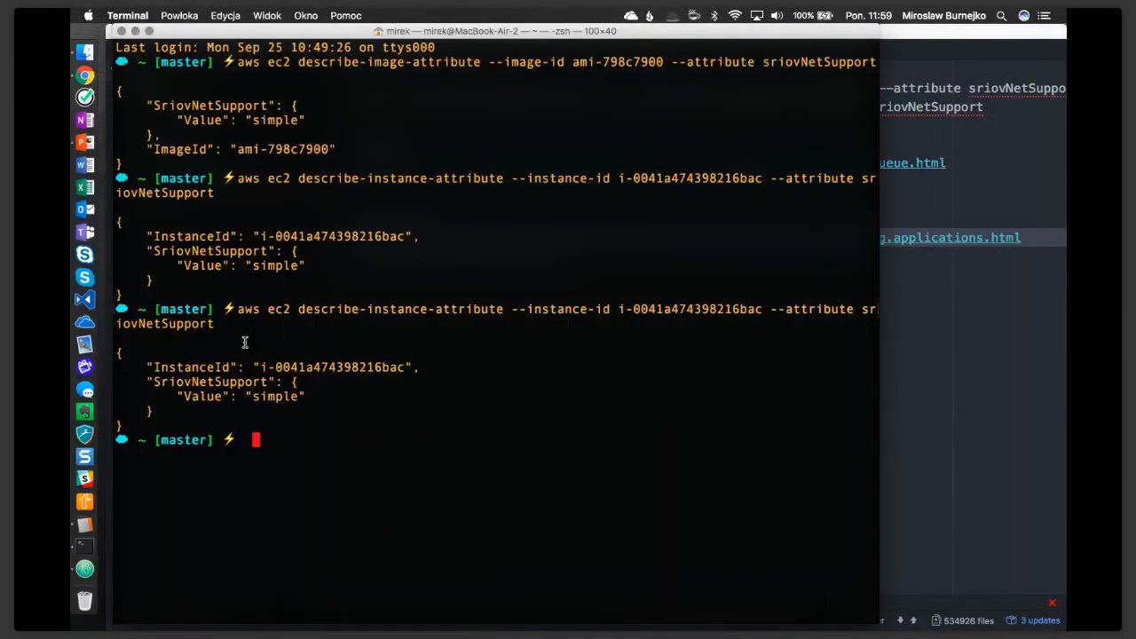
- Go to the home directory and list its contents
{"action": "key", "text": "super+plus"}
{"action": "key", "text": "Return"}
{"action": "type", "text": "cd"}
{"action": "key", "text": "Return"}
{"action": "type", "text": "ls"}
{"action": "key", "text": "Return"}
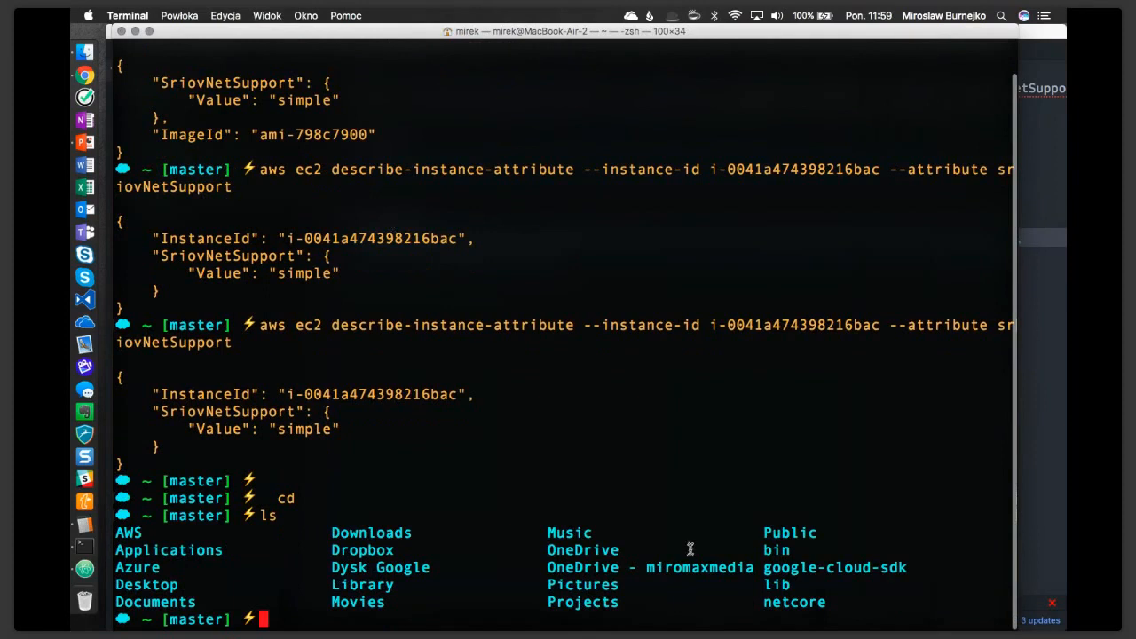
- Change to the netcore folder and open it as a project in Atom
{"action": "key", "text": "super+minus"}
{"action": "type", "text": "cd netcore/"}
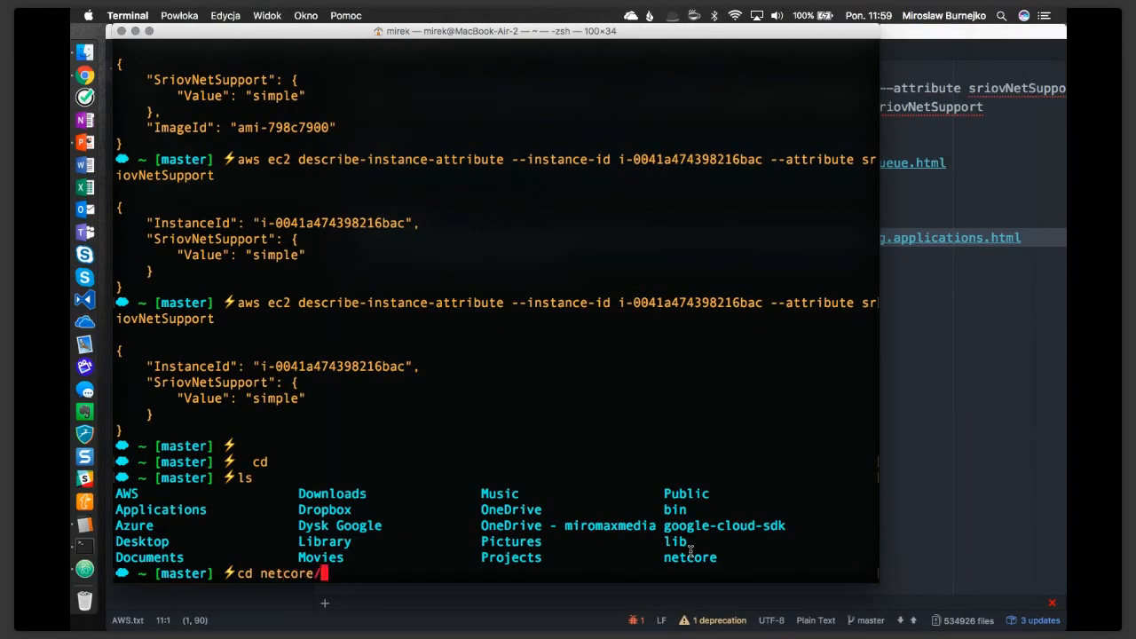
{"action": "key", "text": "Return"}
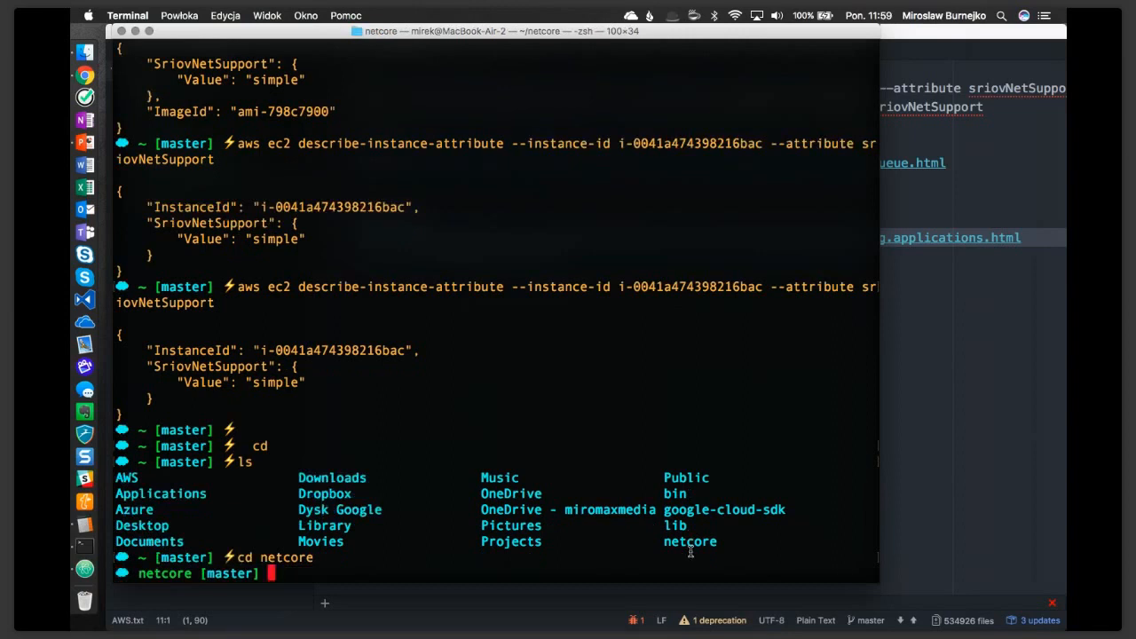
{"action": "type", "text": "atom ."}
{"action": "key", "text": "Return"}
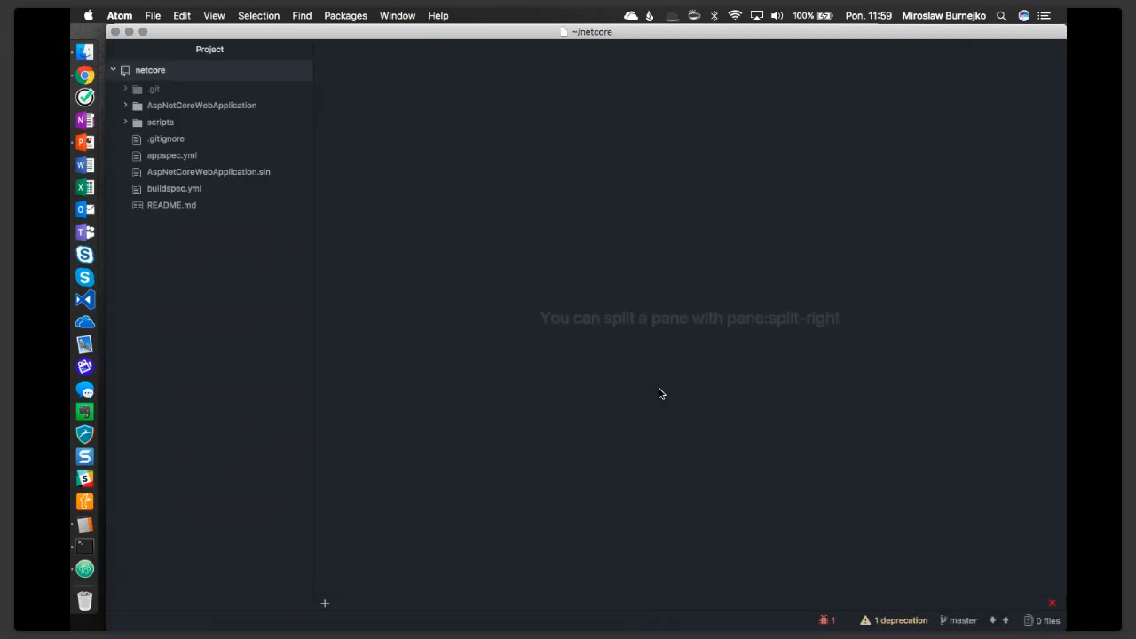
- Open Index.cshtml from the Views/Home folder of AspNetCoreWebApplication
{"action": "left_click", "coordinate": [163, 107]}
{"action": "left_click", "coordinate": [171, 155]}
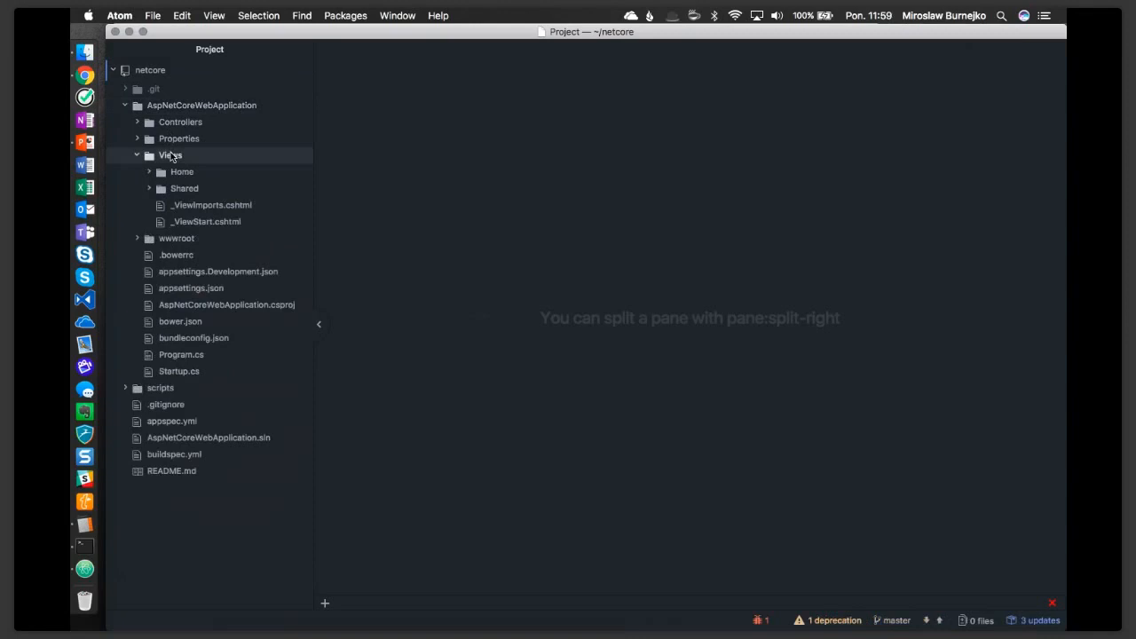
{"action": "left_click", "coordinate": [196, 172]}
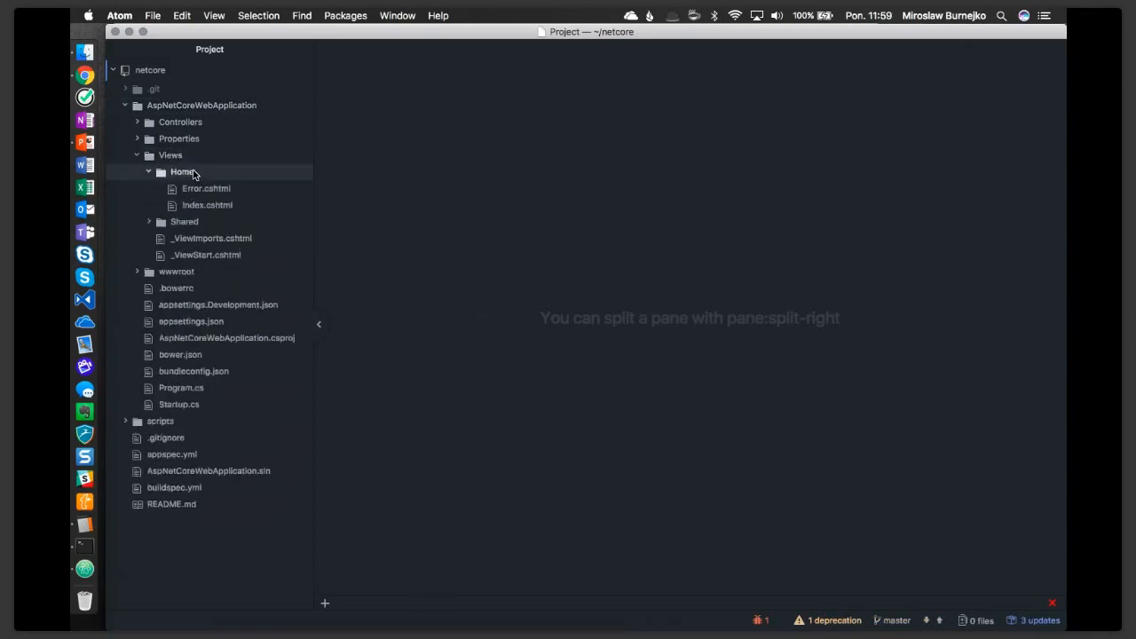
{"action": "left_click", "coordinate": [203, 206]}
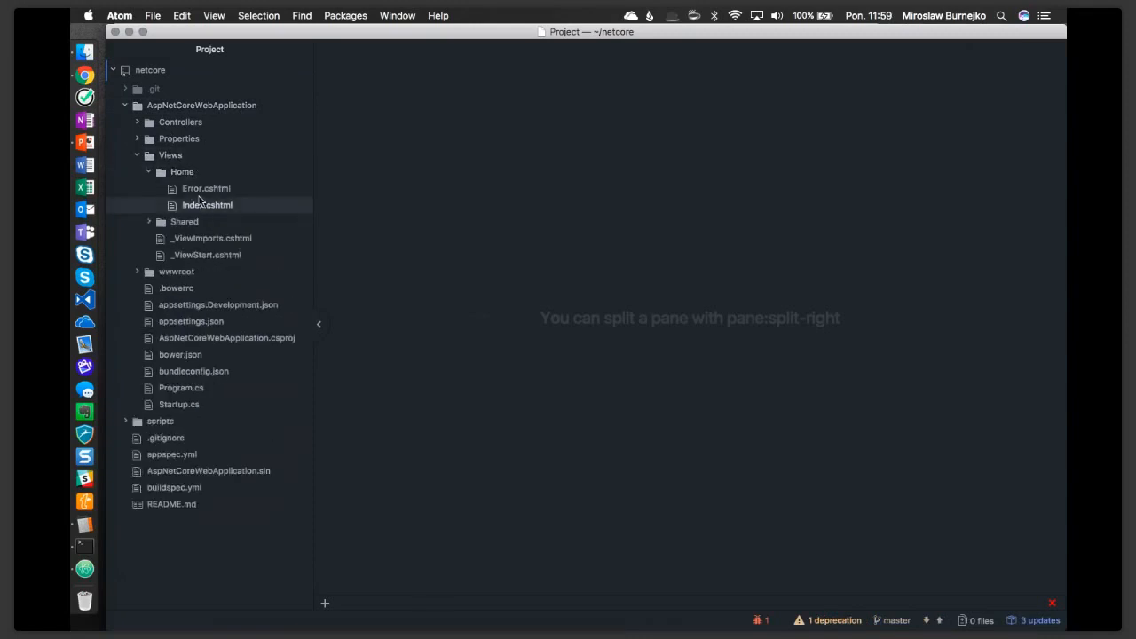
{"action": "double_click", "coordinate": [205, 205]}
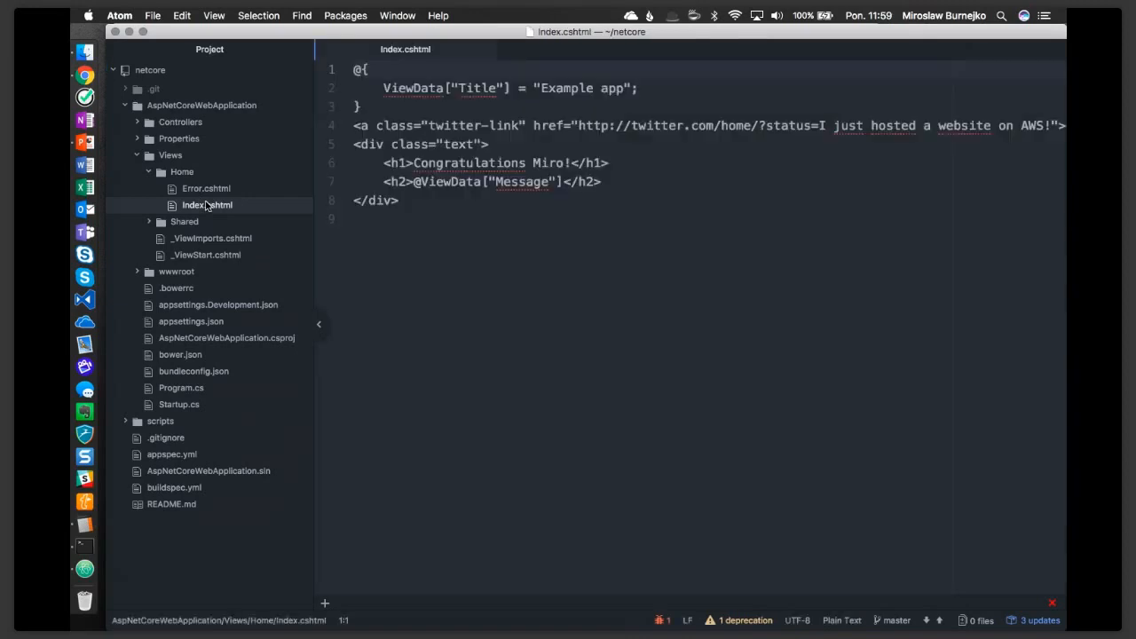
- Change the h1 heading to "Congratulations! THE END OF THE WEBINAR!" and save Index.cshtml
{"action": "double_click", "coordinate": [544, 162]}
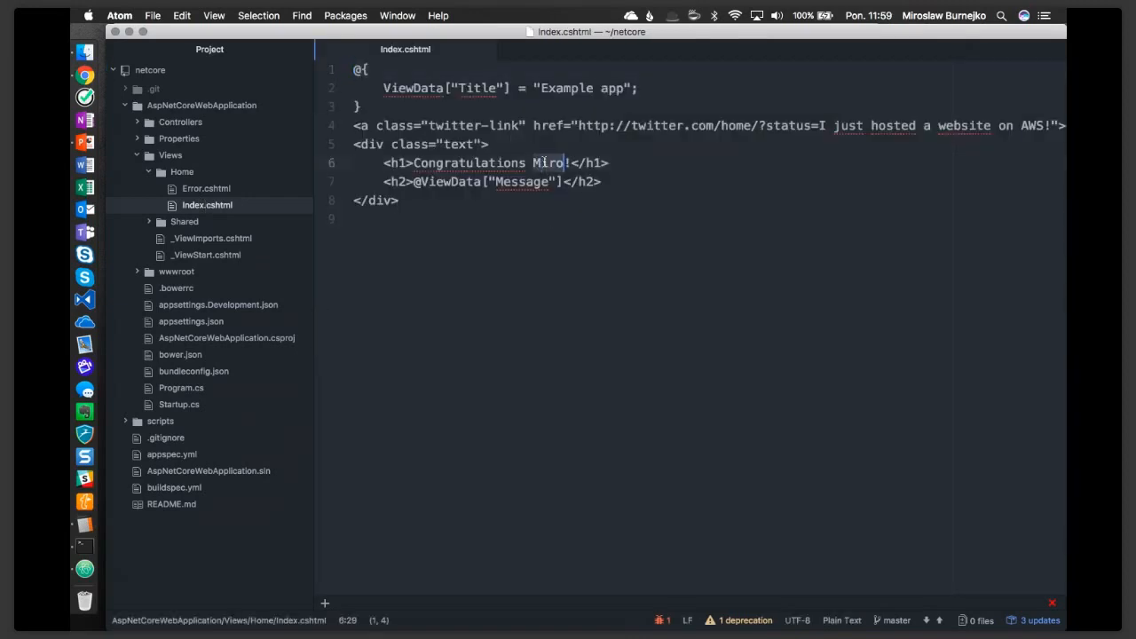
{"action": "key", "text": "BackSpace"}
{"action": "key", "text": "BackSpace"}
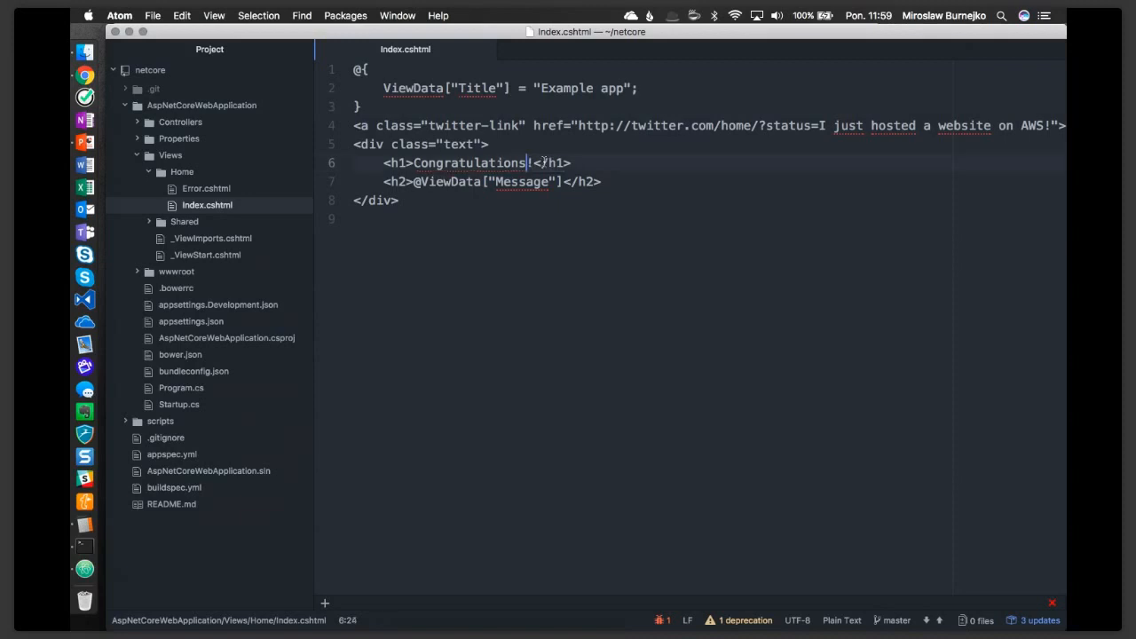
{"action": "key", "text": "Right"}
{"action": "type", "text": "THE "}
{"action": "type", "text": "END OF THE WEB"}
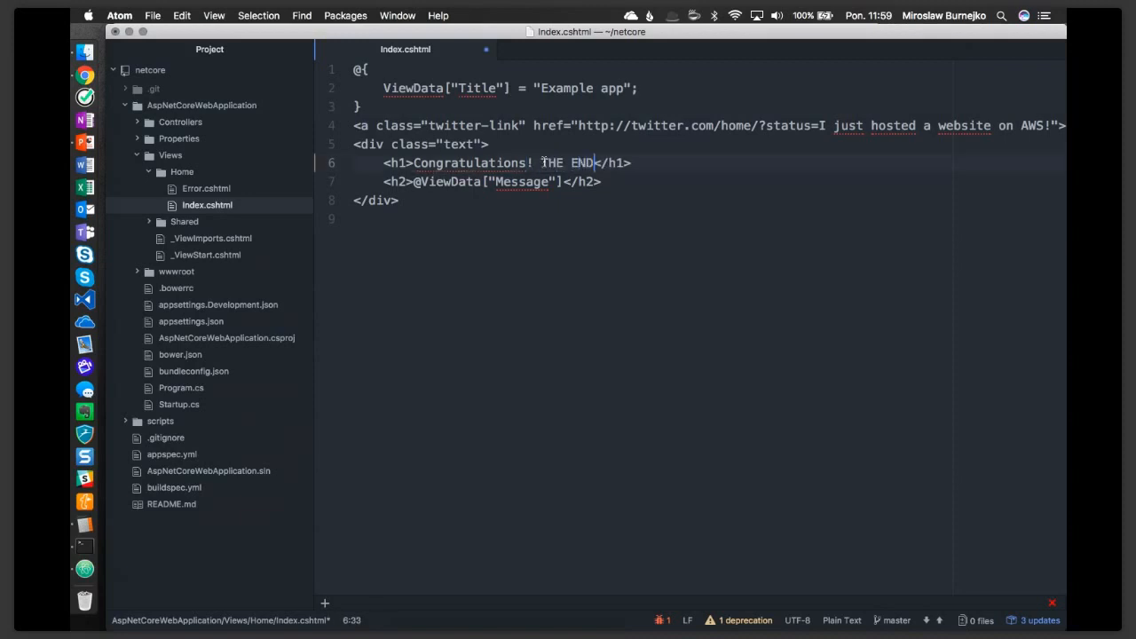
{"action": "type", "text": "INAR!"}
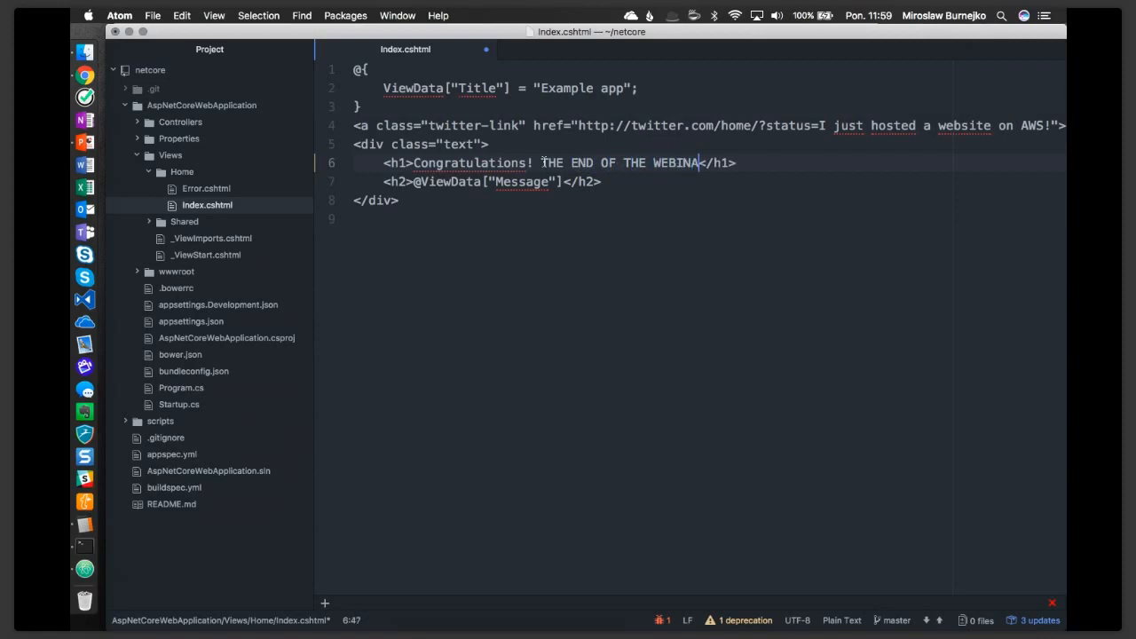
{"action": "key", "text": "super+s"}
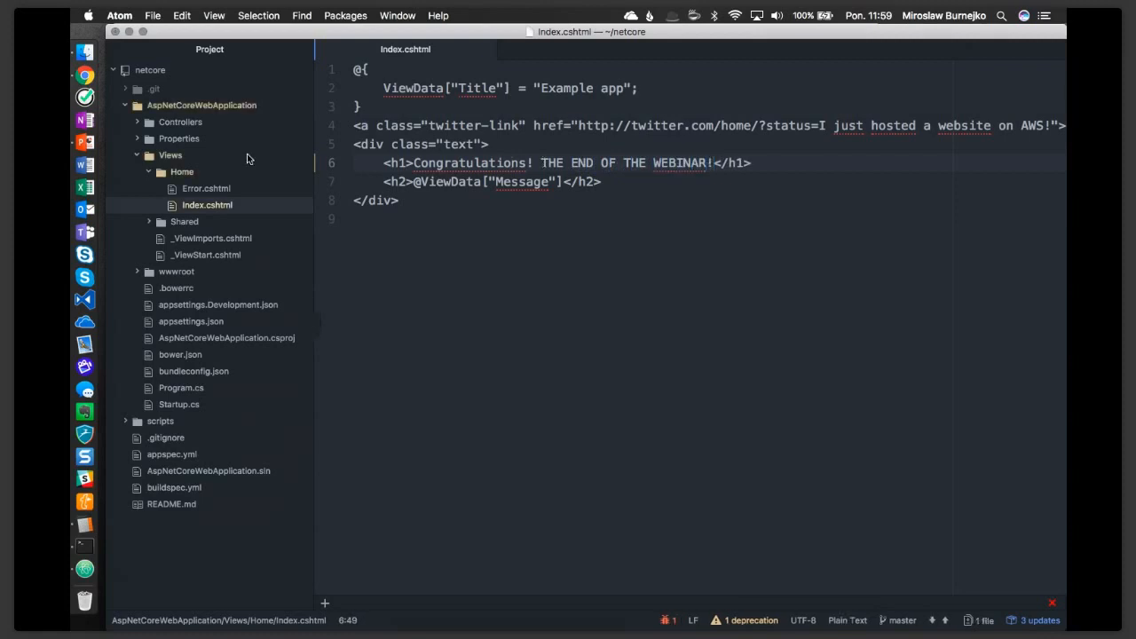
- Close the netcore project window, switch to Terminal and list the contents of the netcore folder
{"action": "left_click", "coordinate": [128, 33]}
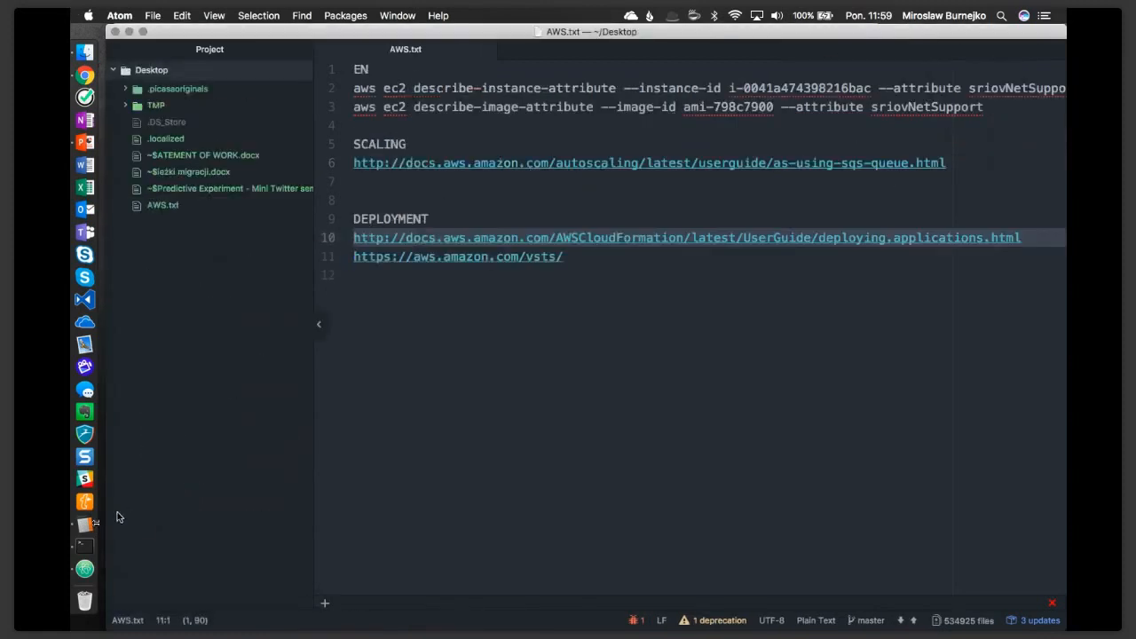
{"action": "left_click", "coordinate": [86, 548]}
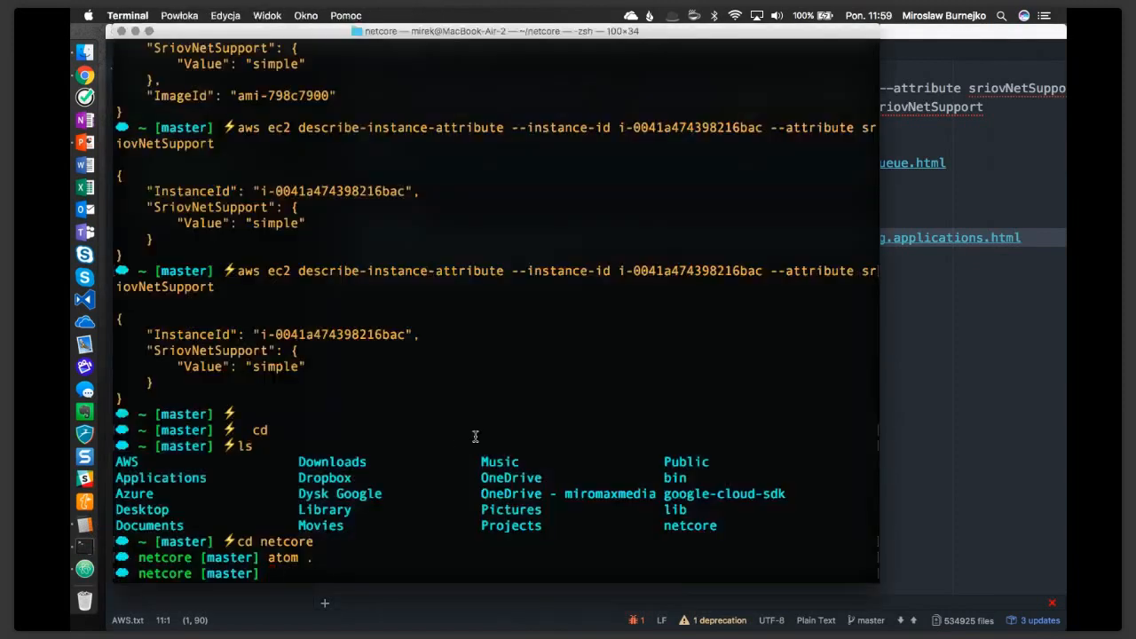
{"action": "key", "text": "Return"}
{"action": "key", "text": "Return"}
{"action": "key", "text": "Return"}
{"action": "key", "text": "Return"}
{"action": "key", "text": "Return"}
{"action": "type", "text": "ls"}
{"action": "key", "text": "Return"}
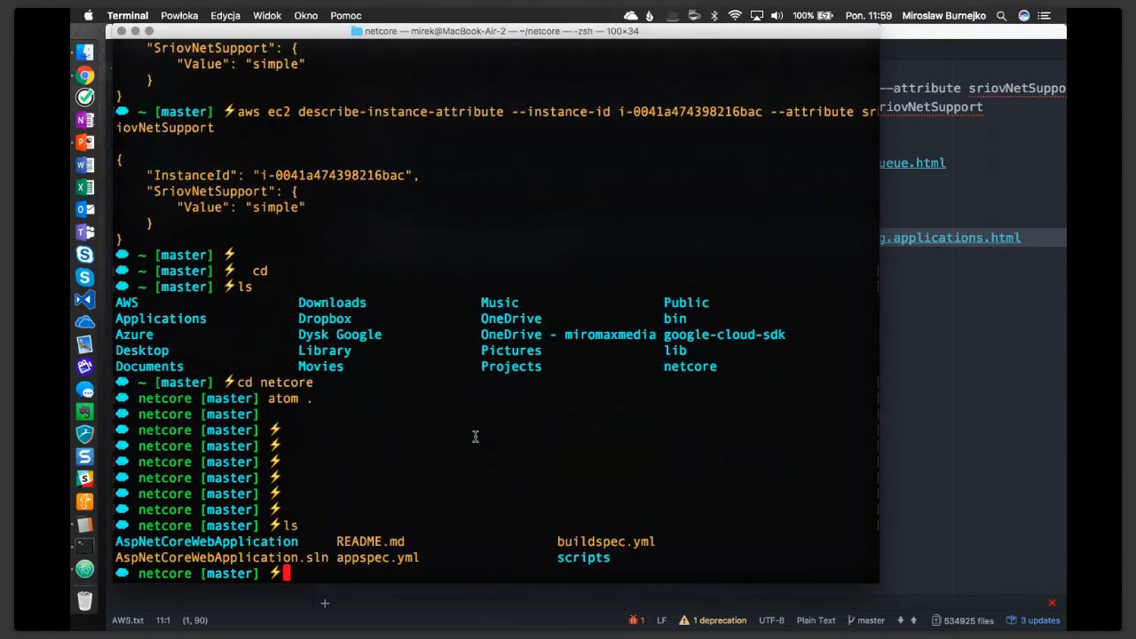
{"action": "type", "text": "ls"}
{"action": "key", "text": "Return"}
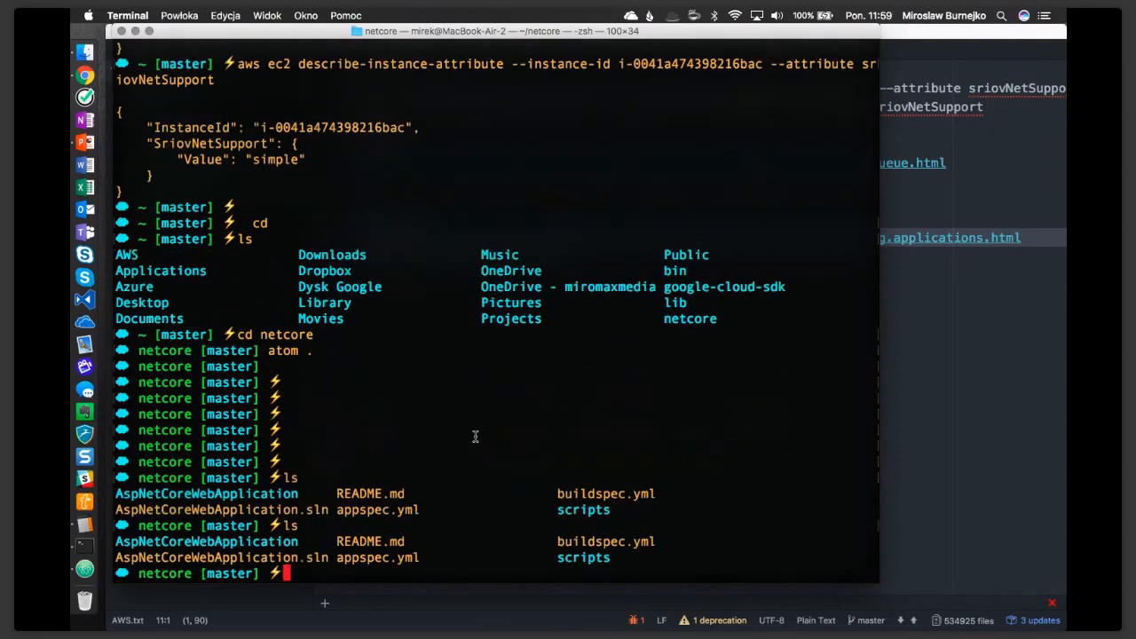
- Go up to the home directory, list its contents and return to the netcore folder
{"action": "type", "text": "cd .."}
{"action": "key", "text": "Return"}
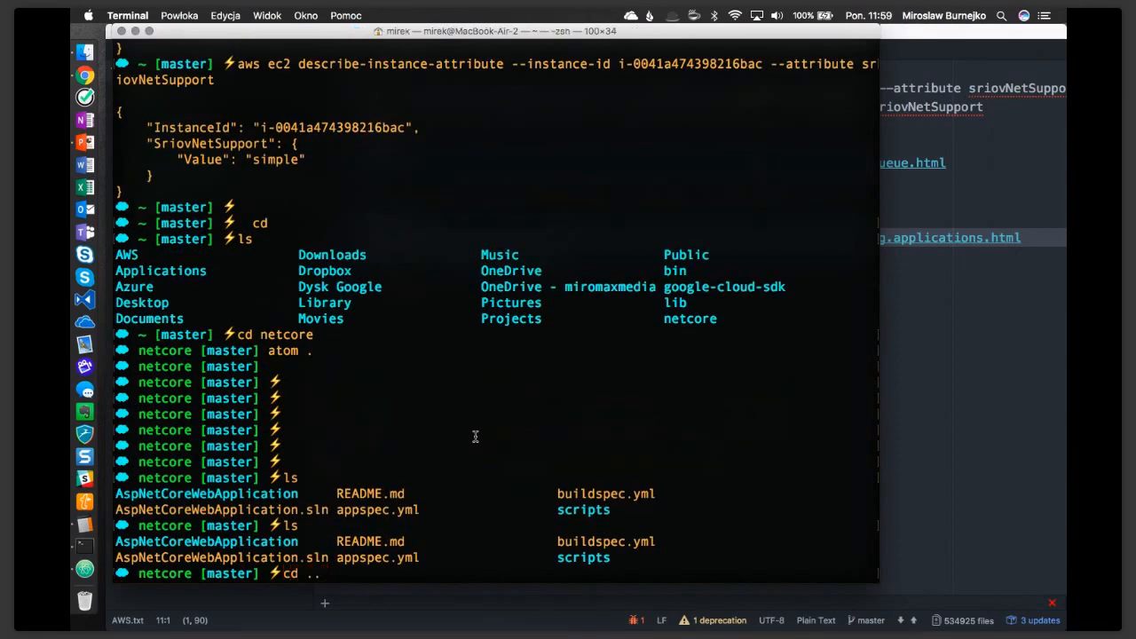
{"action": "type", "text": "ls"}
{"action": "key", "text": "Return"}
{"action": "type", "text": "cd netcore"}
{"action": "key", "text": "Return"}
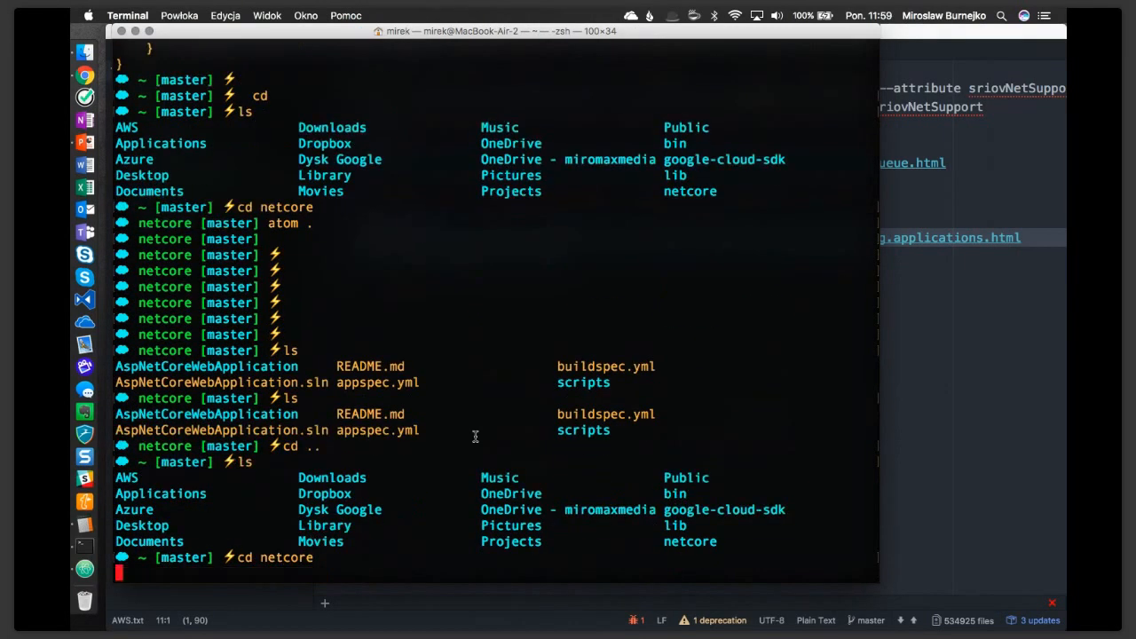
- Stage all changes in netcore and commit them with the message "Second commity"
{"action": "type", "text": "git add ."}
{"action": "key", "text": "Return"}
{"action": "type", "text": "git commit -m \"Sendo"}
{"action": "key", "text": "BackSpace"}
{"action": "key", "text": "BackSpace"}
{"action": "type", "text": "cond com"}
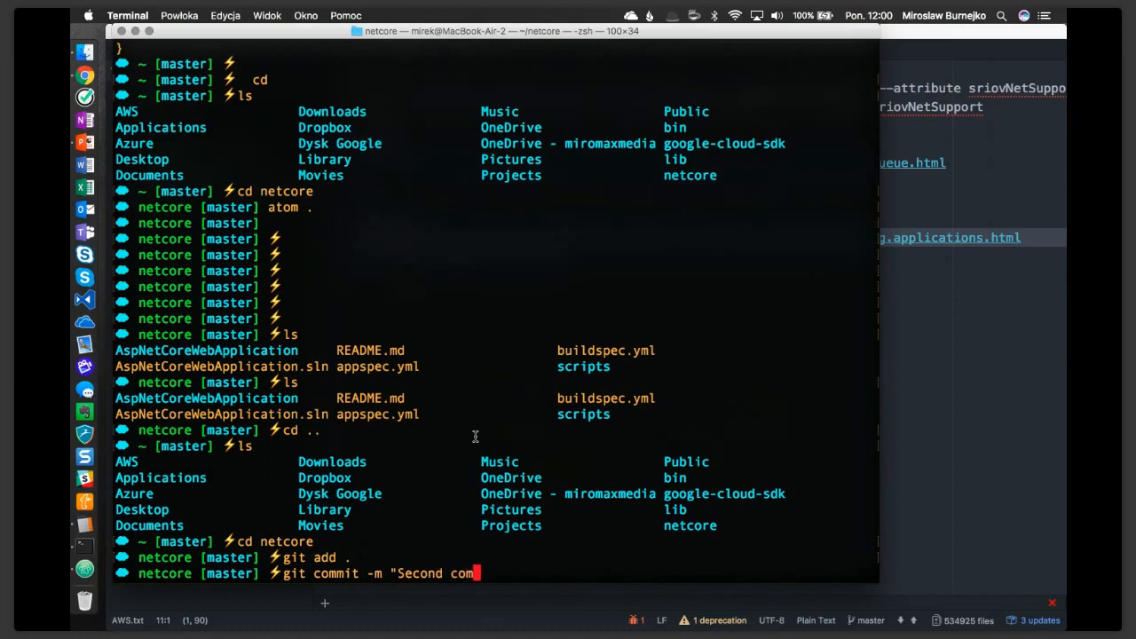
{"action": "type", "text": "mity\""}
{"action": "key", "text": "Return"}
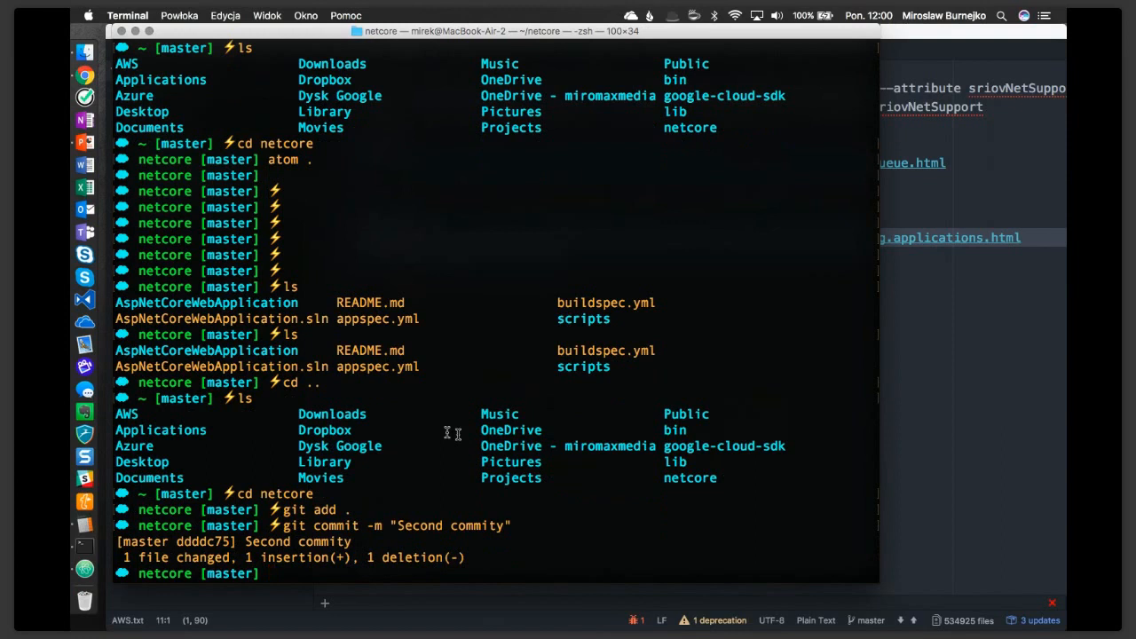
- Try to push the new commit to the netcore CodeCommit repository, repeating the git push command once
{"action": "type", "text": "git push"}
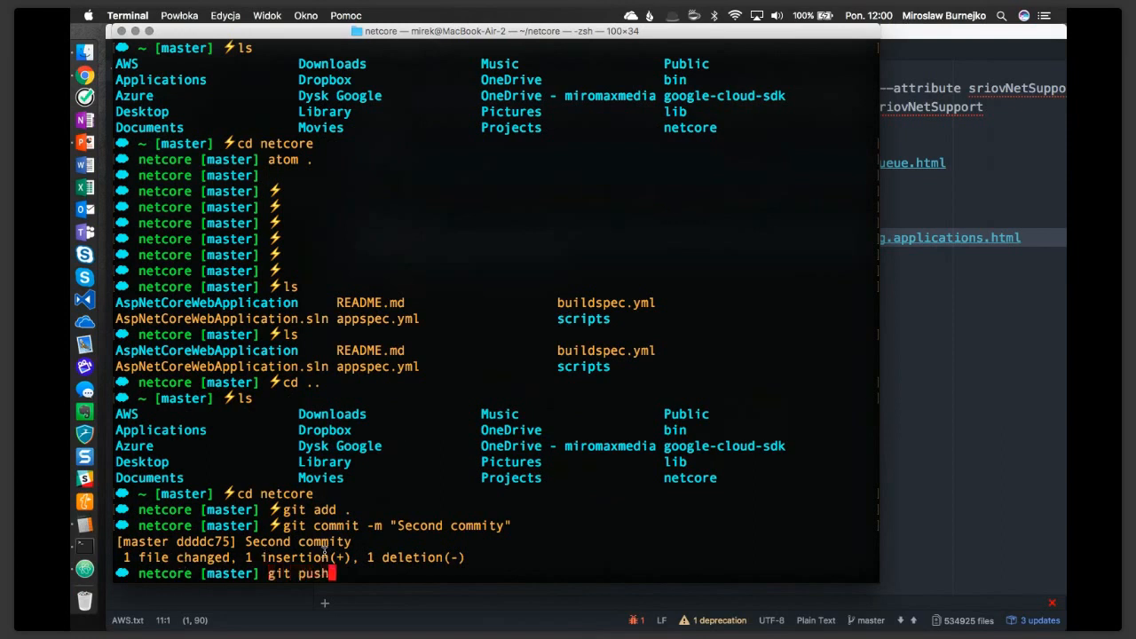
{"action": "key", "text": "Return"}
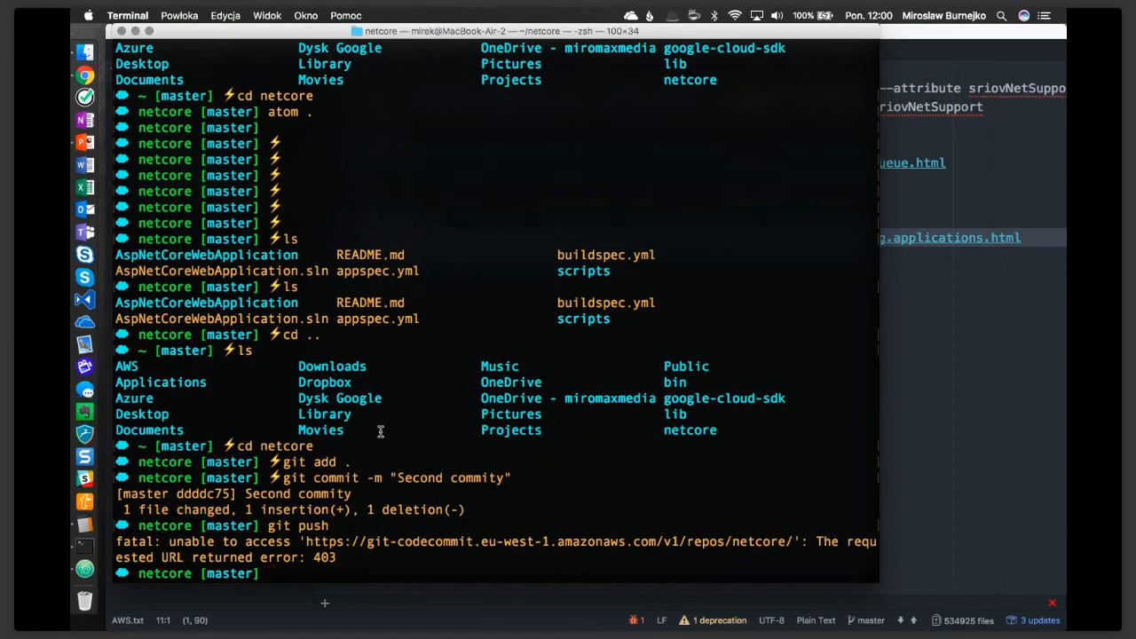
{"action": "type", "text": "git push"}
{"action": "key", "text": "Return"}
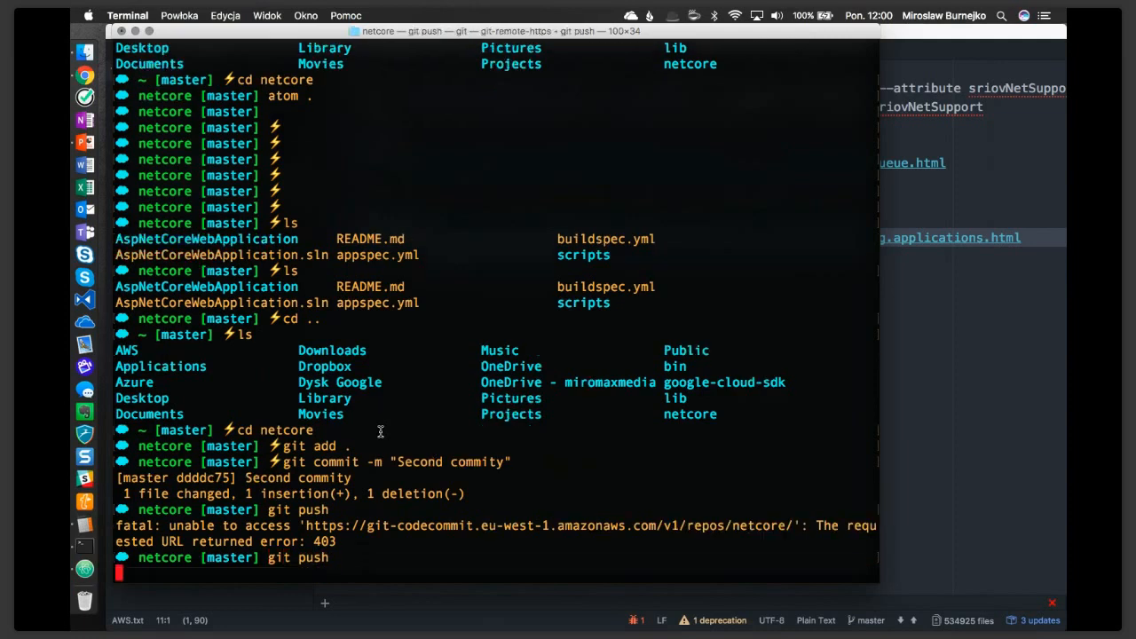
- Switch to the browser and open the netcore CodeCommit repository from the Source stage of the CodeStar dashboard
{"action": "key", "text": "super+Tab"}
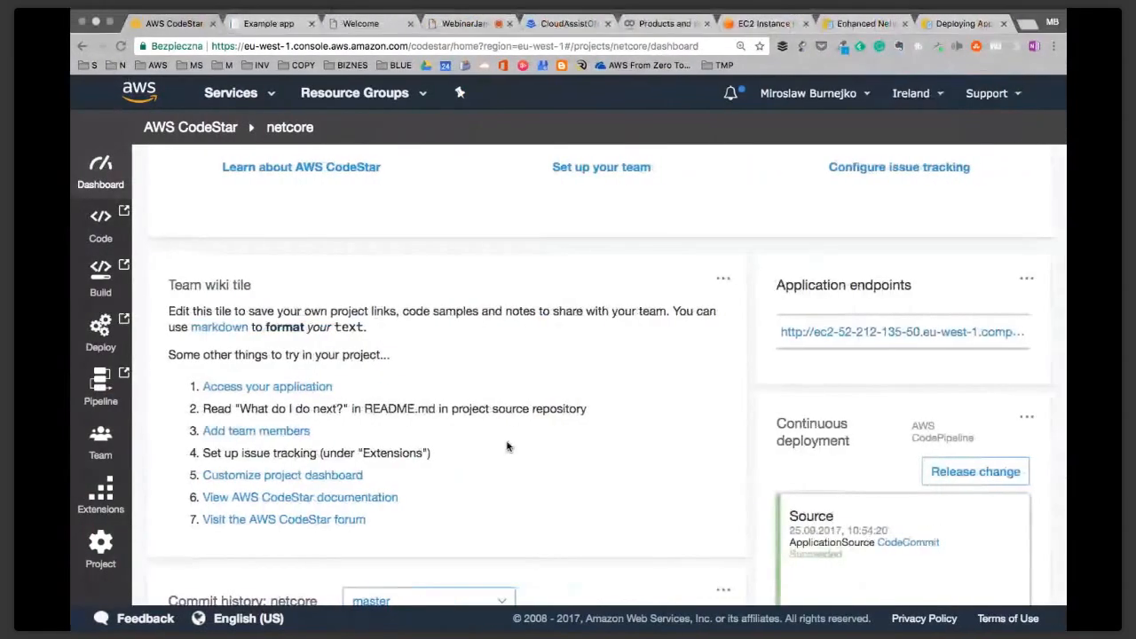
{"action": "scroll", "coordinate": [507, 447], "scroll_direction": "down", "scroll_amount": 10}
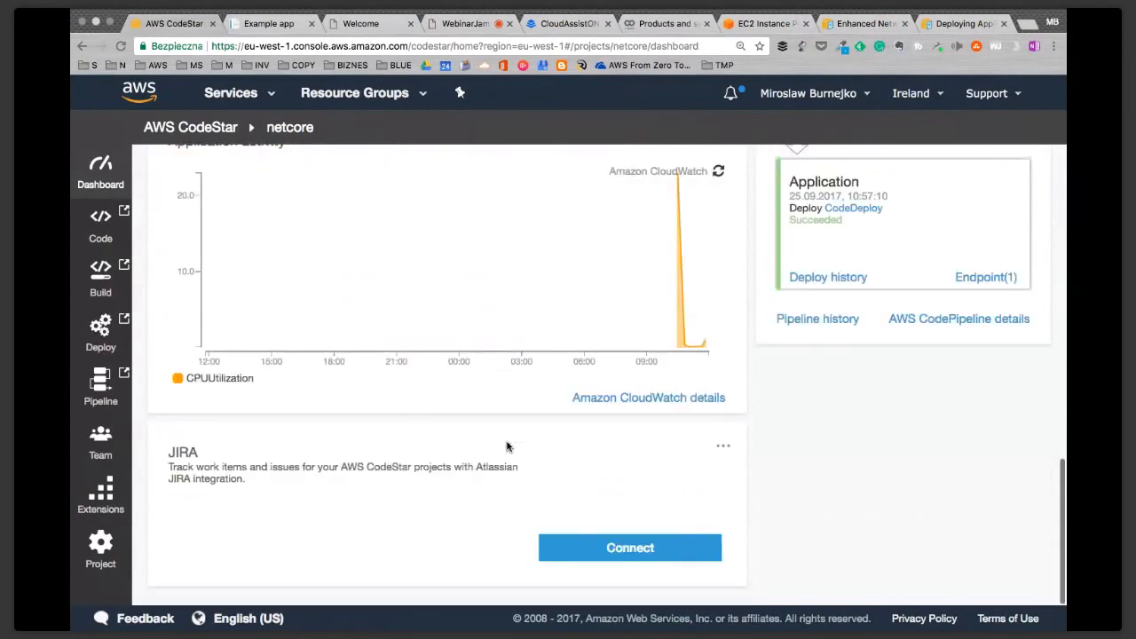
{"action": "scroll", "coordinate": [506, 447], "scroll_direction": "up", "scroll_amount": 6}
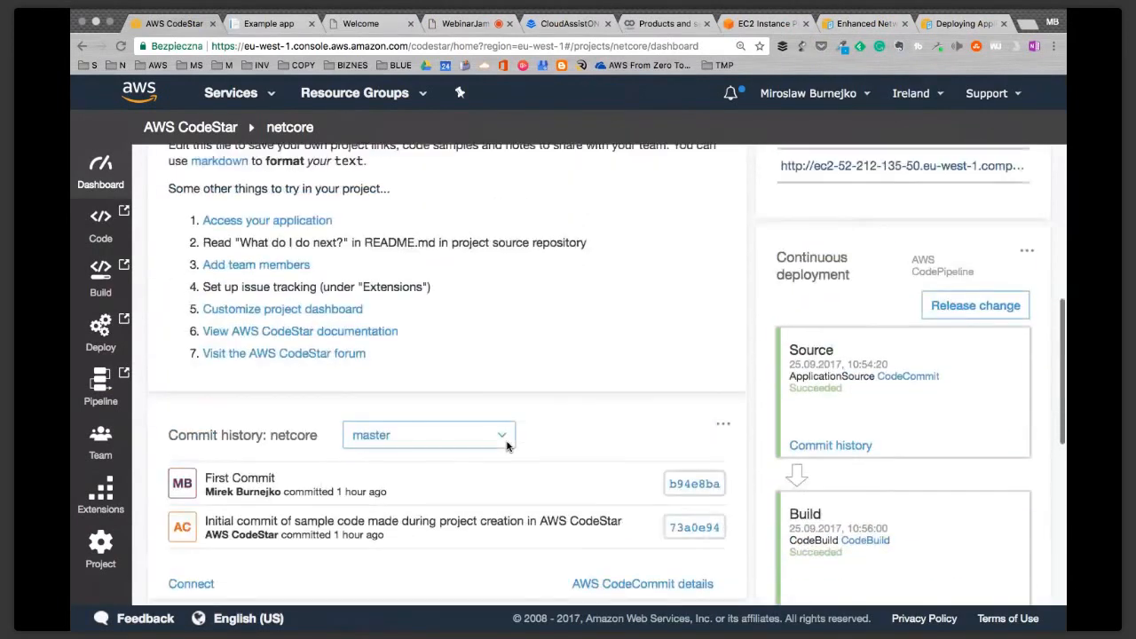
{"action": "left_click", "coordinate": [896, 383]}
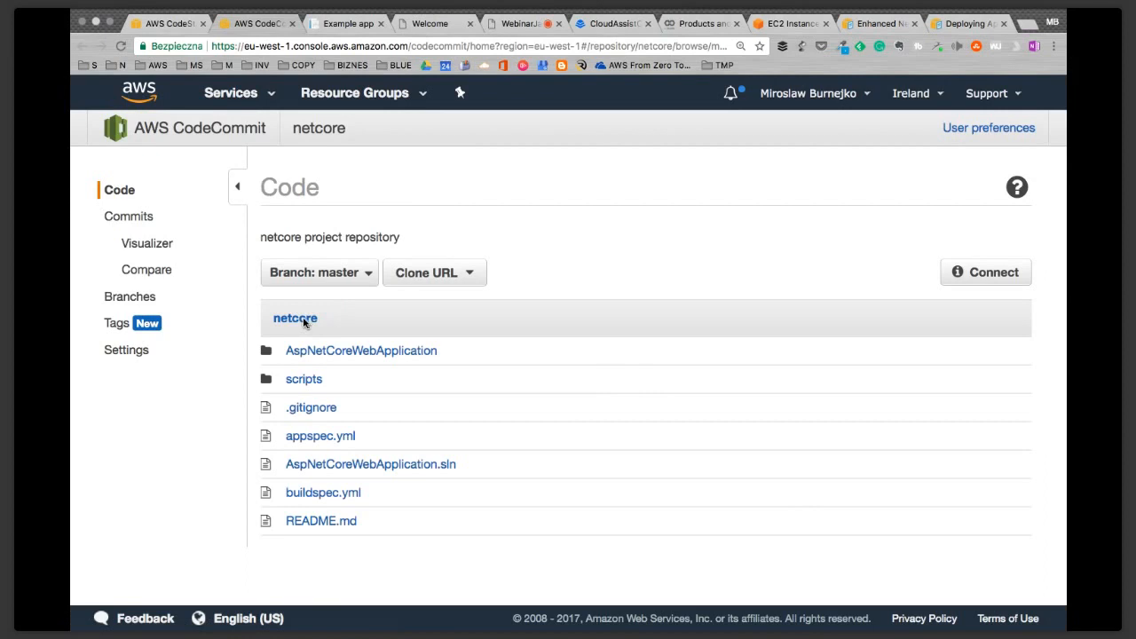
- Open the repository's connection instructions and review the cloning steps for Linux, MacOS, or Unix
{"action": "left_click", "coordinate": [999, 279]}
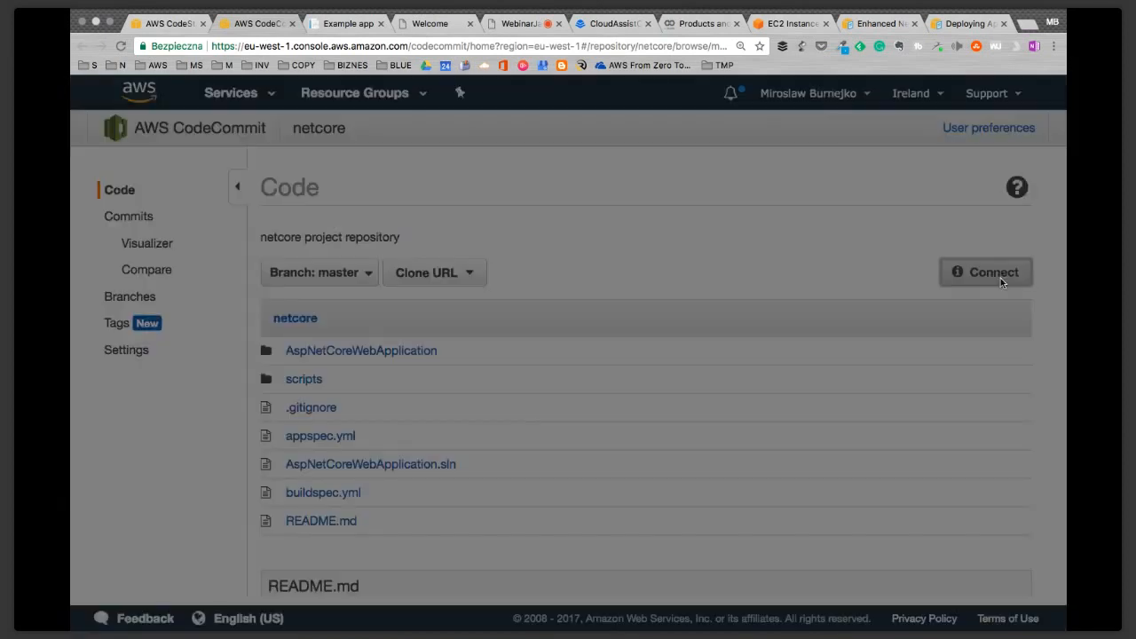
{"action": "scroll", "coordinate": [659, 173], "scroll_direction": "down", "scroll_amount": 5}
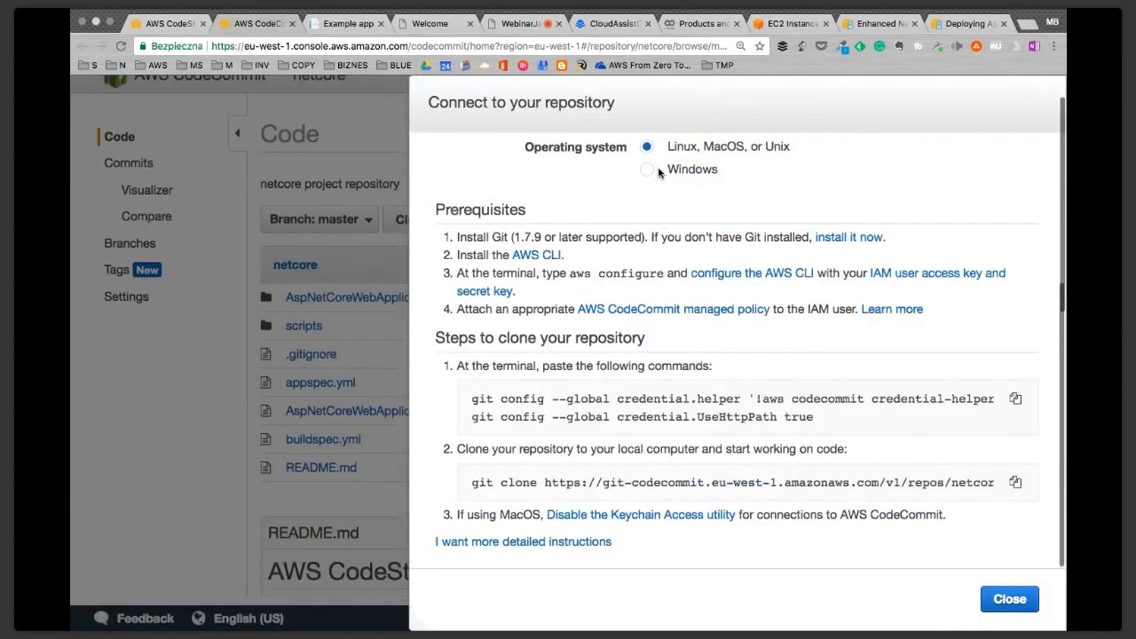
{"action": "scroll", "coordinate": [659, 173], "scroll_direction": "up", "scroll_amount": 3}
{"action": "scroll", "coordinate": [649, 352], "scroll_direction": "down", "scroll_amount": 3}
- Copy the git config --global credential.helper command from the connection instructions and run it in Terminal
{"action": "triple_click", "coordinate": [490, 398]}
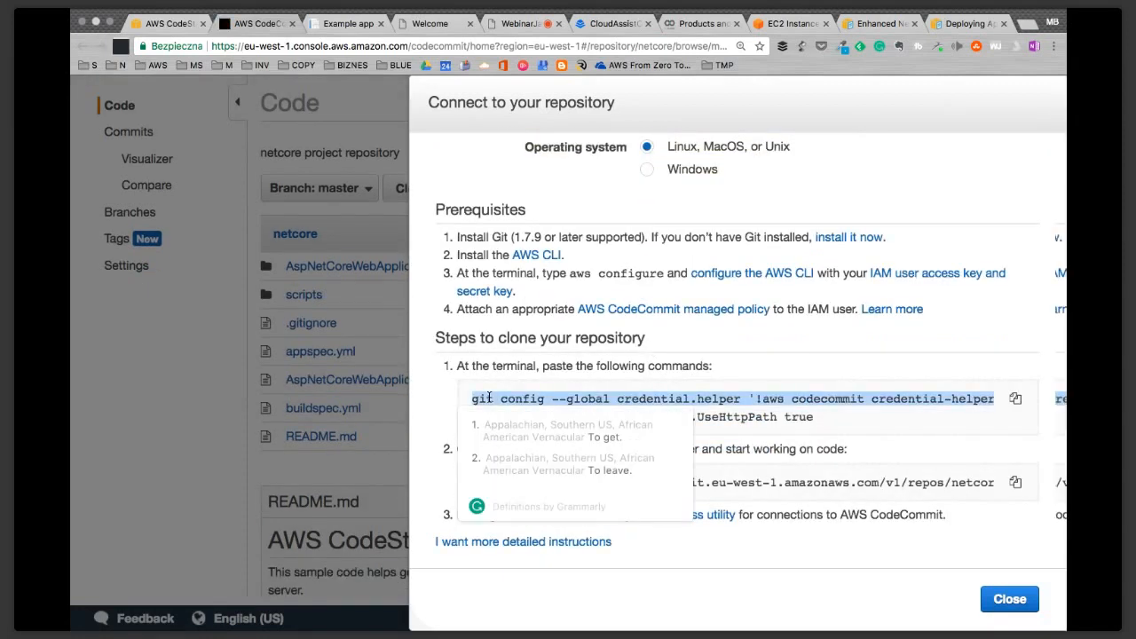
{"action": "key", "text": "super+c"}
{"action": "key", "text": "super+Tab"}
{"action": "key", "text": "super+v"}
{"action": "key", "text": "Return"}
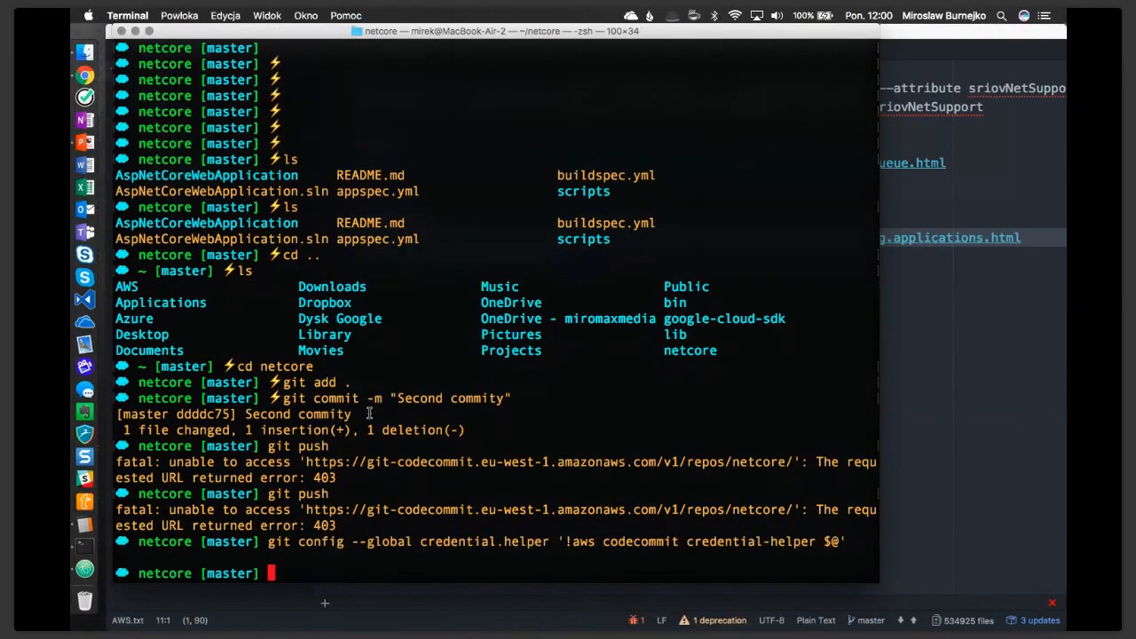
- Copy the git config --global credential.UseHttpPath true command from the instructions and run it in Terminal
{"action": "key", "text": "super+Tab"}
{"action": "left_click", "coordinate": [735, 431]}
{"action": "triple_click", "coordinate": [721, 415]}
{"action": "key", "text": "super+c"}
{"action": "key", "text": "super+Tab"}
{"action": "key", "text": "super+v"}
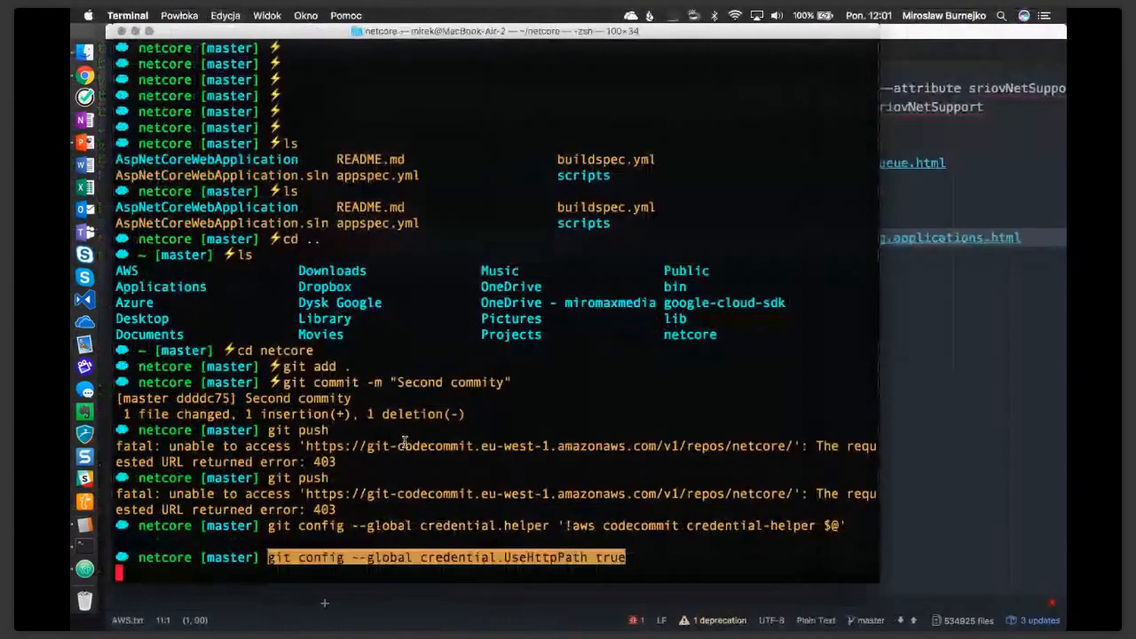
{"action": "key", "text": "super+Tab"}
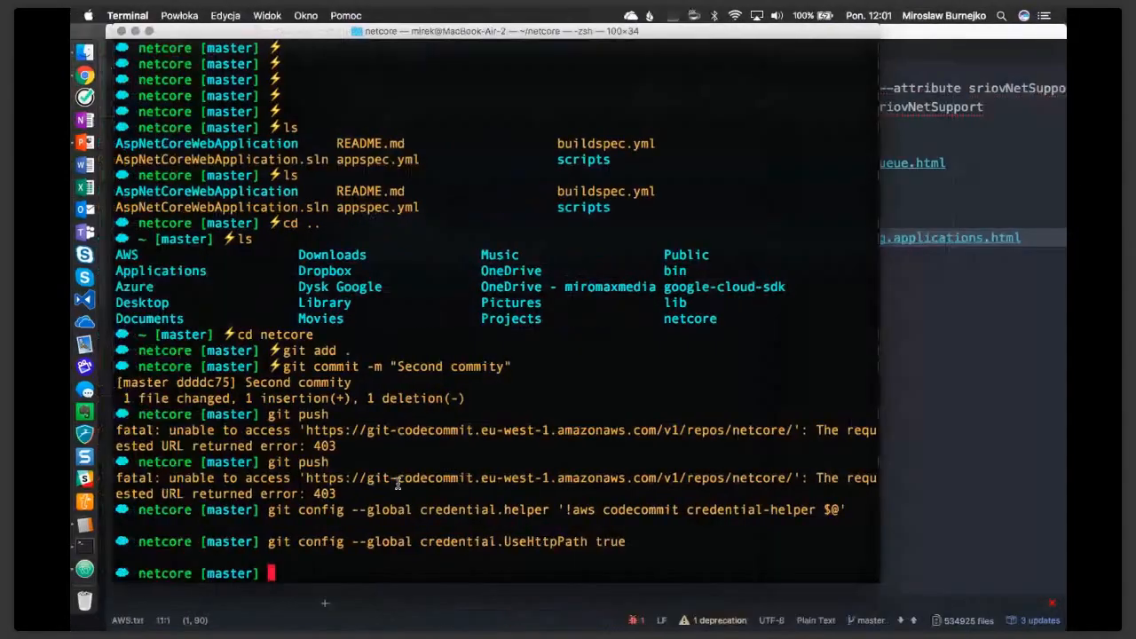
- Try the git push again with the new credential settings by recalling the earlier command
{"action": "key", "text": "Up"}
{"action": "key", "text": "Up"}
{"action": "key", "text": "Up"}
{"action": "key", "text": "Return"}
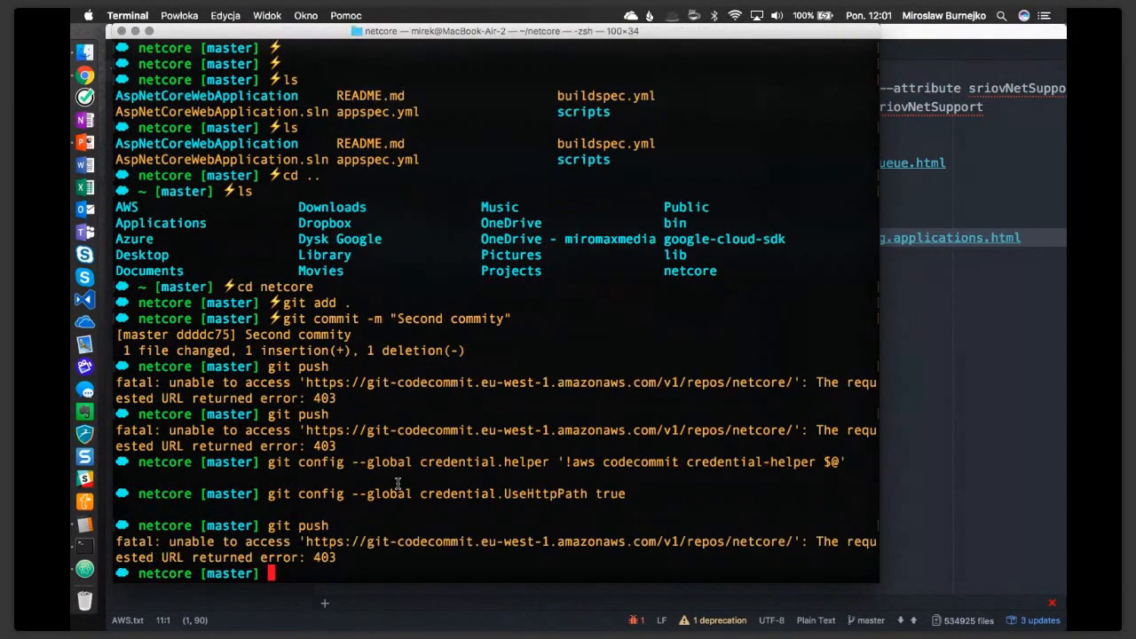
- Rerun the git commit with the message "Second commity" and try the git push again from the netcore folder
{"action": "key", "text": "Up"}
{"action": "key", "text": "Up"}
{"action": "key", "text": "Up"}
{"action": "key", "text": "Up"}
{"action": "key", "text": "Up"}
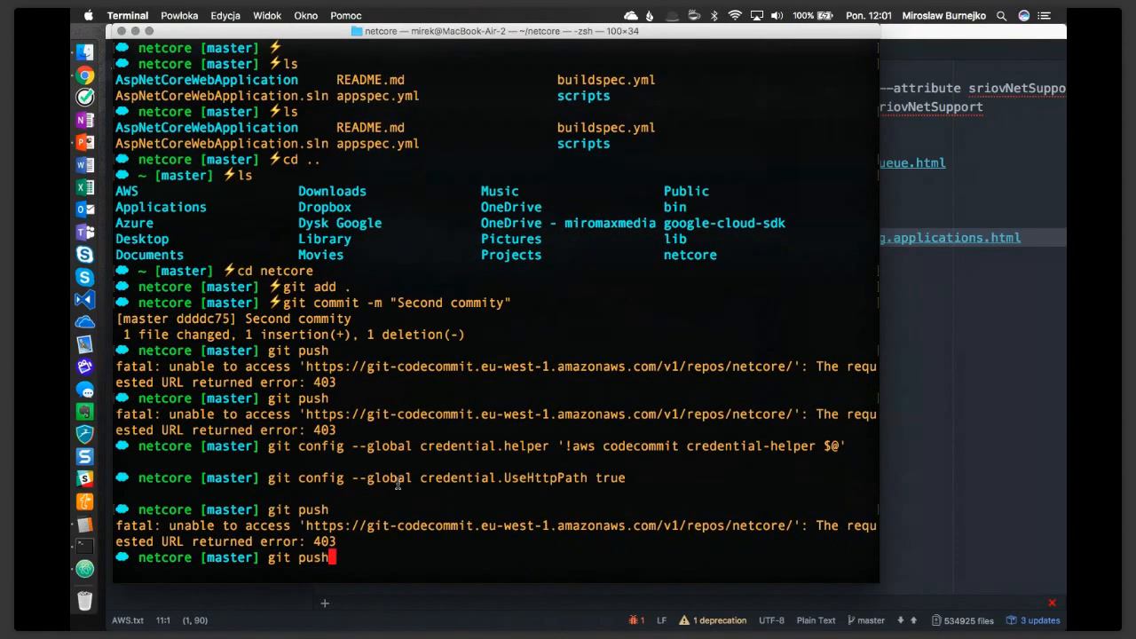
{"action": "key", "text": "Return"}
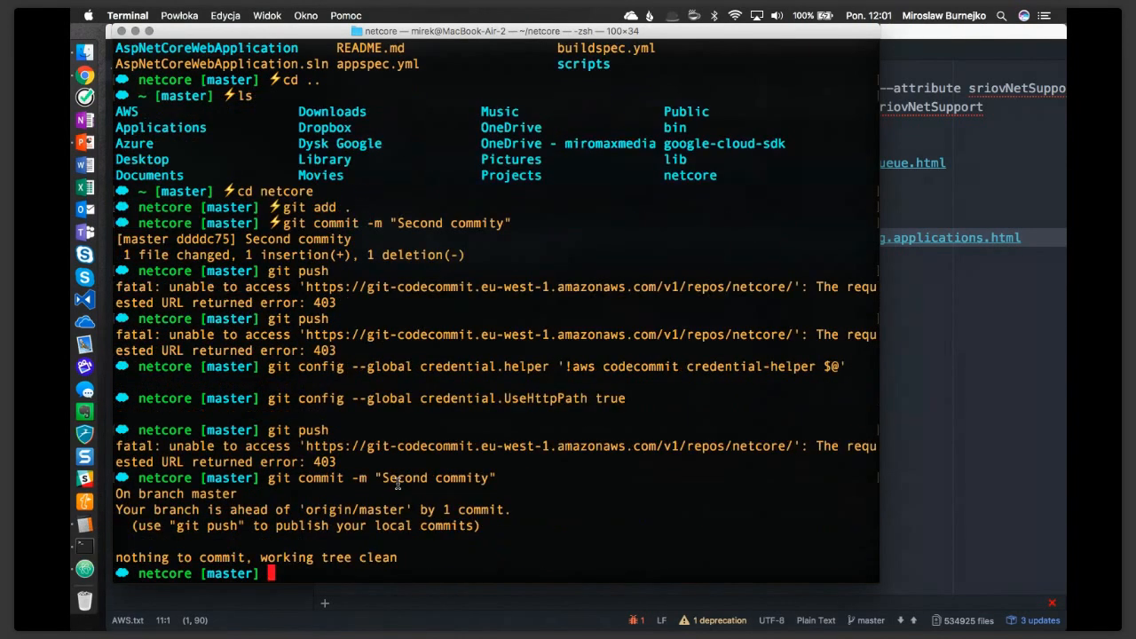
{"action": "key", "text": "Up"}
{"action": "key", "text": "Up"}
{"action": "key", "text": "Return"}
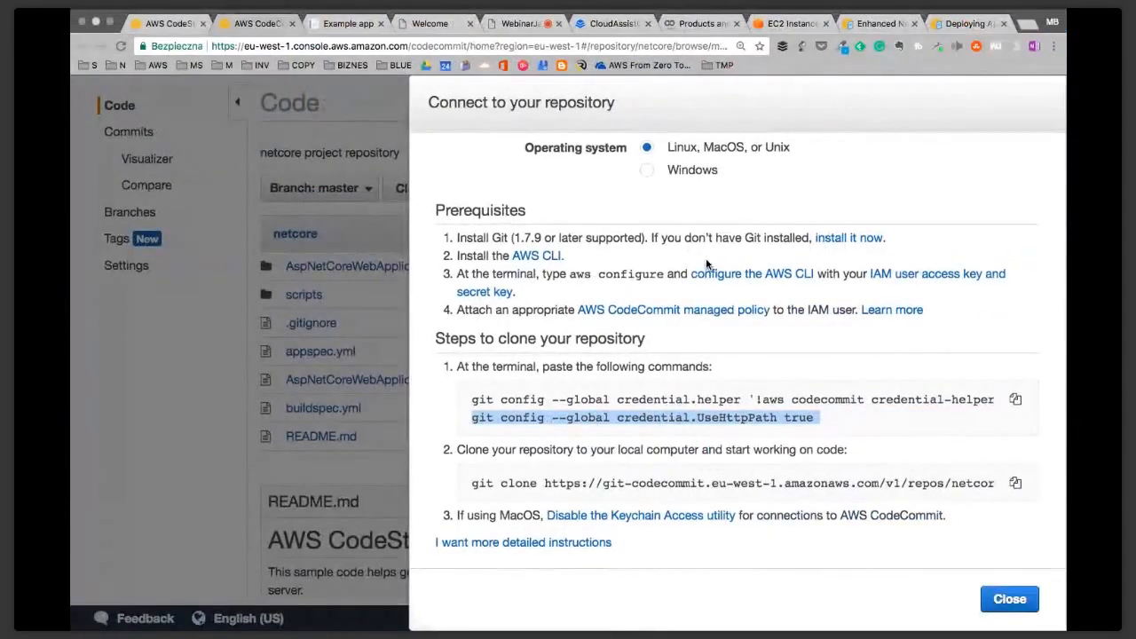
- Copy both git config --global credential commands together from the repository's connection instructions and run them in Terminal
{"action": "scroll", "coordinate": [707, 264], "scroll_direction": "up", "scroll_amount": 2}
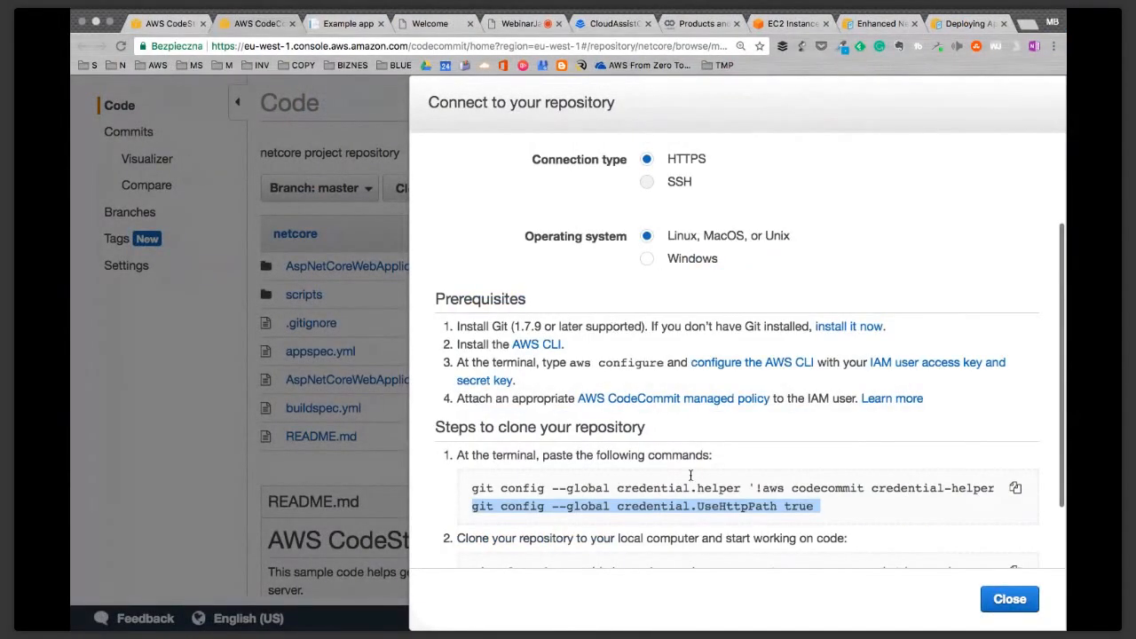
{"action": "left_click", "coordinate": [1016, 489]}
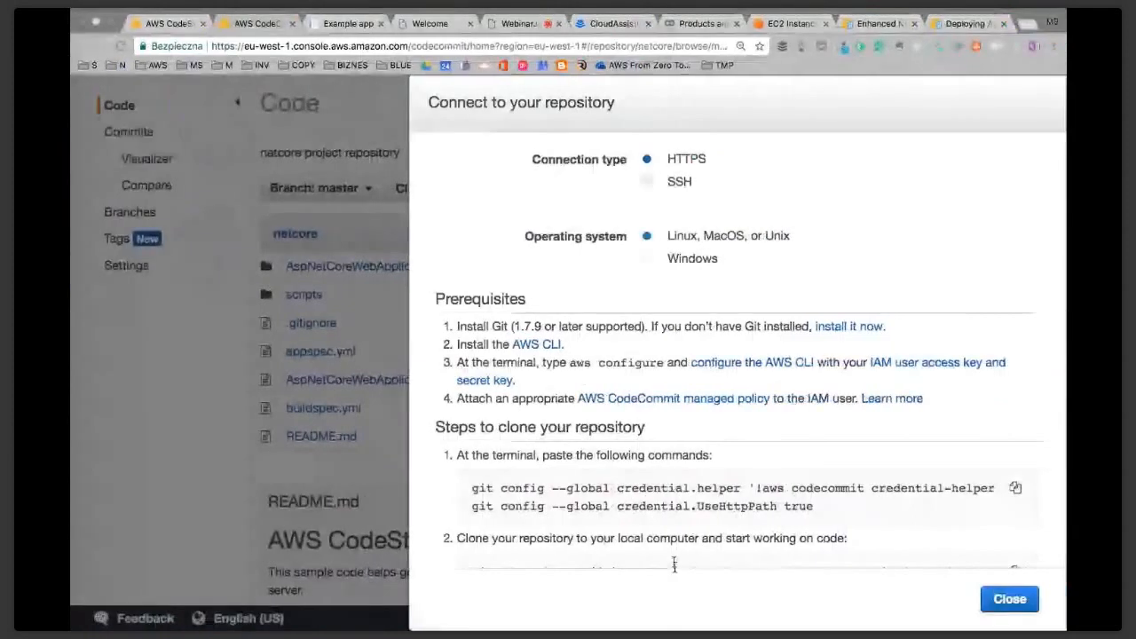
{"action": "scroll", "coordinate": [675, 560], "scroll_direction": "down", "scroll_amount": 3}
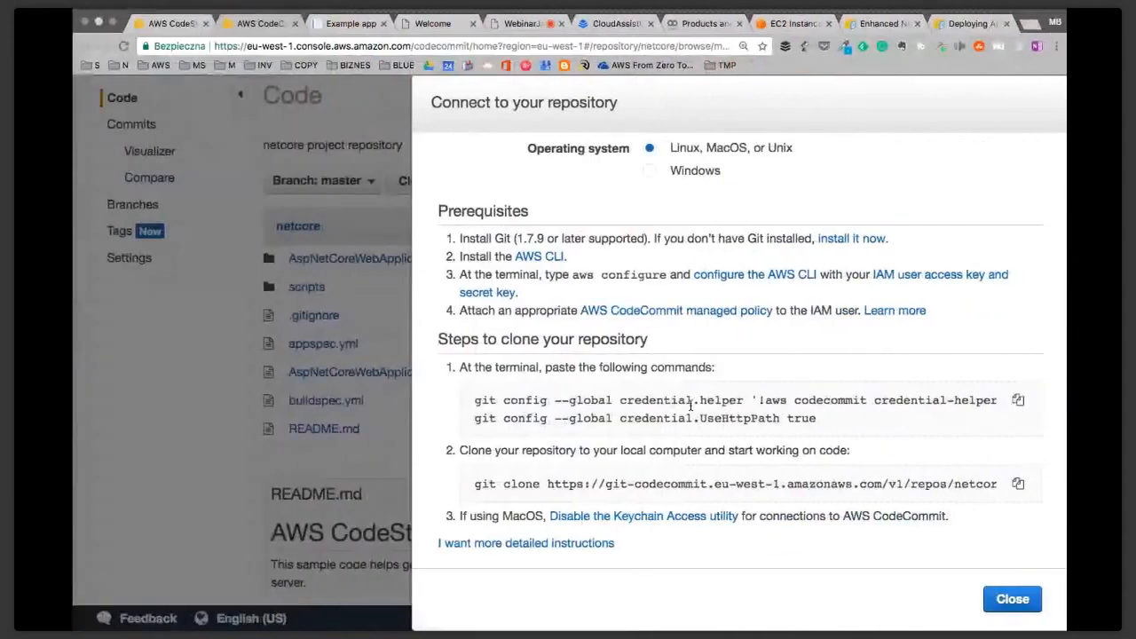
{"action": "key", "text": "ctrl+Left"}
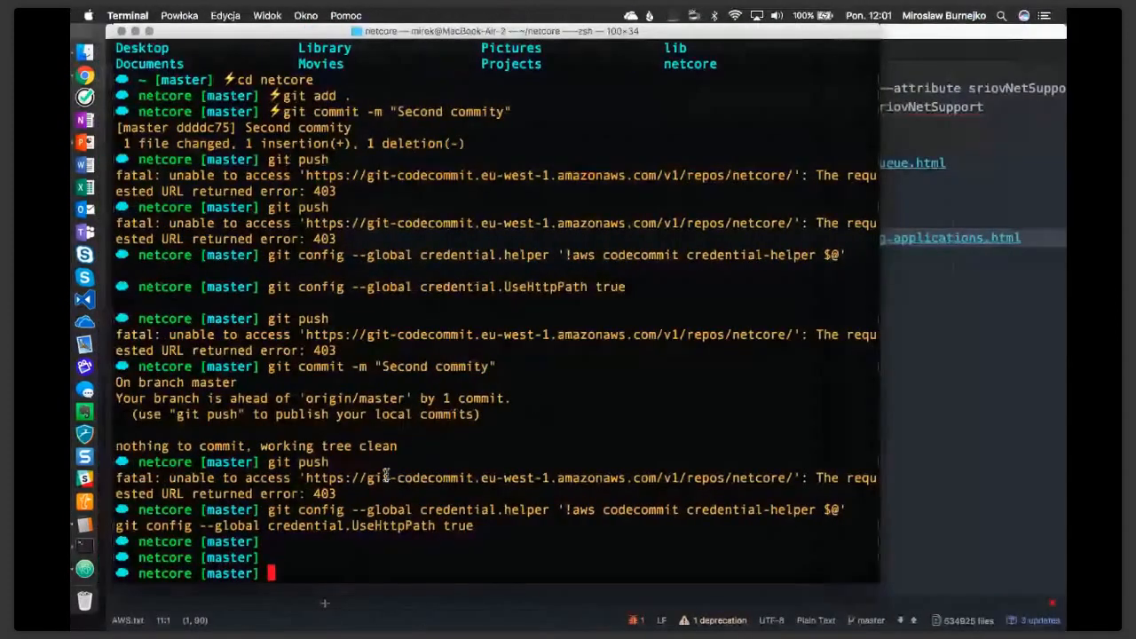
{"action": "key", "text": "super+v"}
- Recall git push from the command history and try it once more after reapplying the credential settings
{"action": "key", "text": "Up"}
{"action": "key", "text": "Up"}
{"action": "key", "text": "Down"}
{"action": "key", "text": "Return"}
{"action": "key", "text": "Return"}
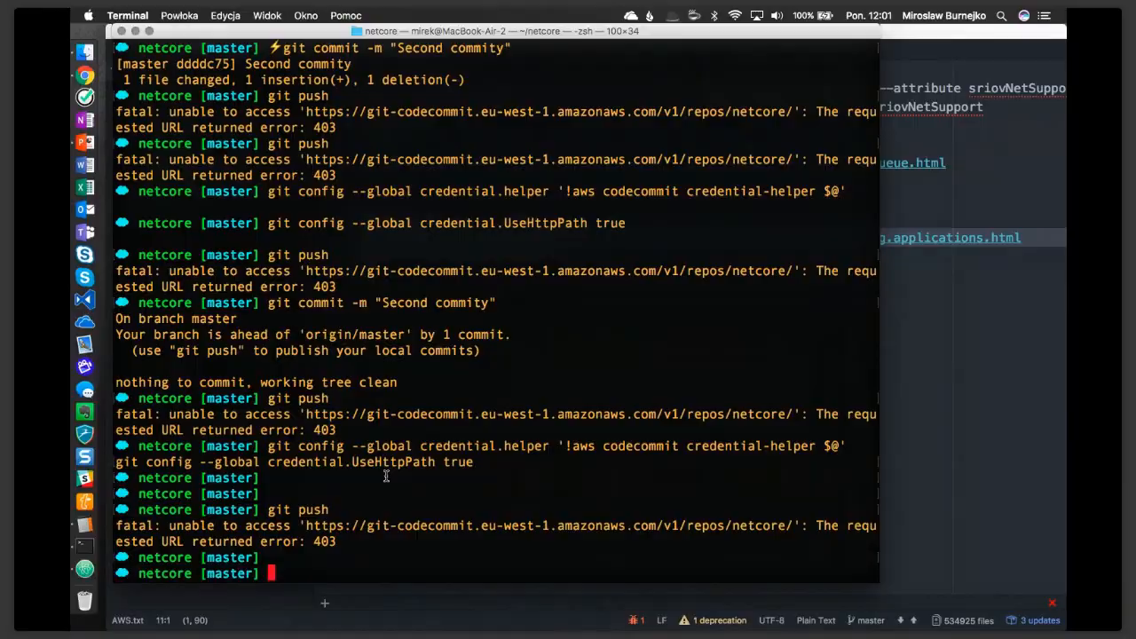
- Return to the browser, close the repository's connection instructions and collapse the CodeCommit side navigation
{"action": "key", "text": "ctrl+Right"}
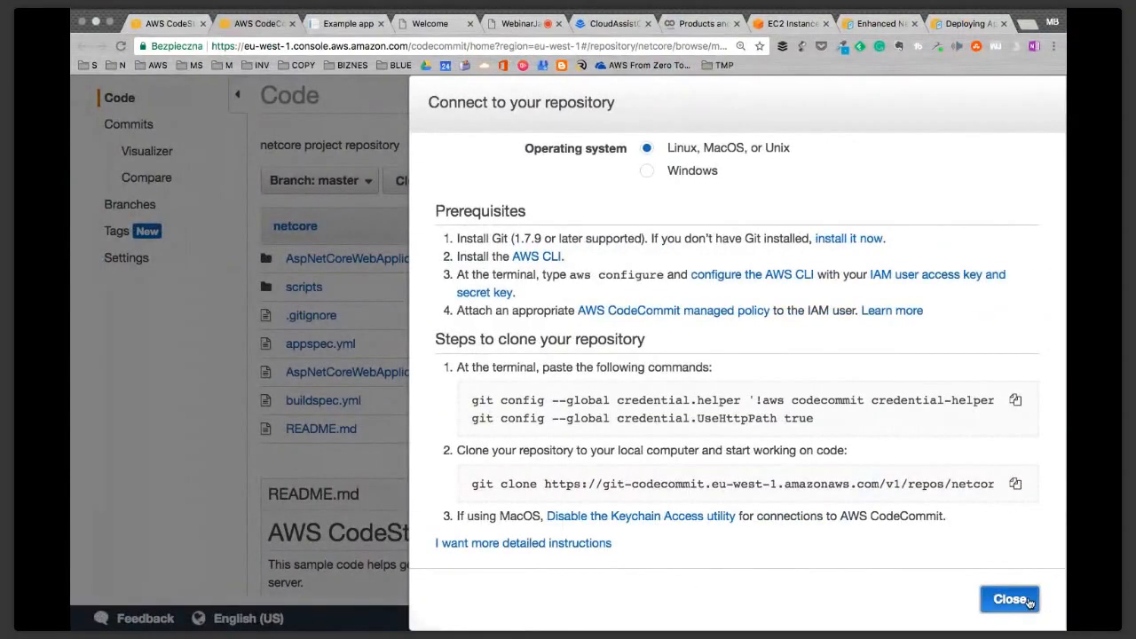
{"action": "left_click", "coordinate": [1028, 603]}
{"action": "scroll", "coordinate": [296, 127], "scroll_direction": "up", "scroll_amount": 2}
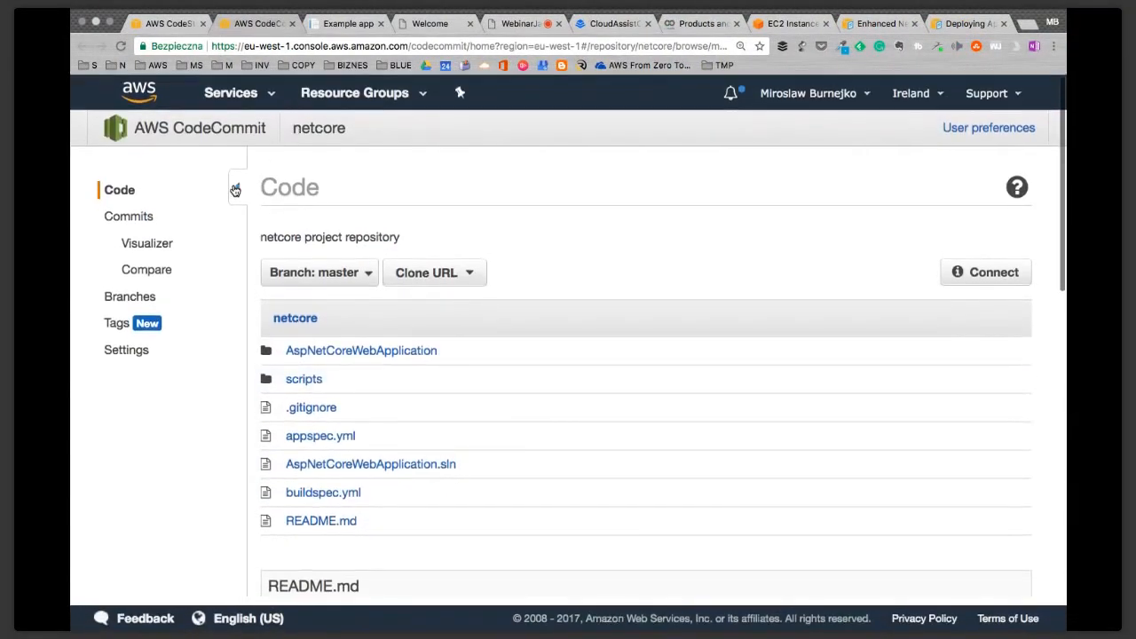
{"action": "left_click", "coordinate": [234, 188]}
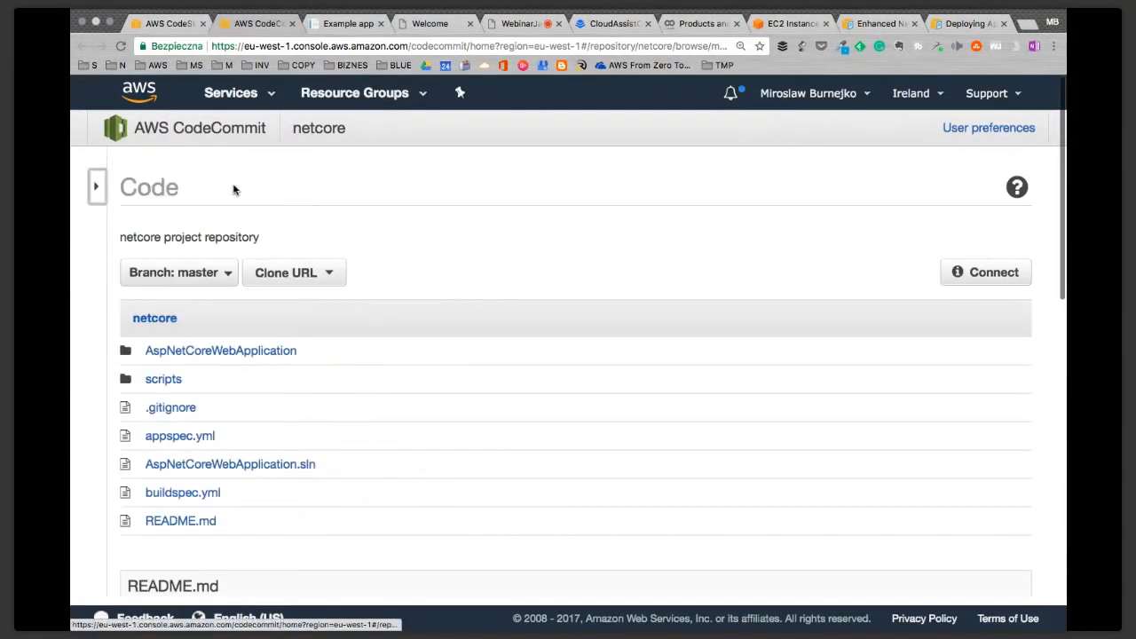
- Switch to the netcore CodeStar dashboard and review its commit history and the Source, Build and Application pipeline stages
{"action": "left_click", "coordinate": [140, 19]}
{"action": "scroll", "coordinate": [692, 421], "scroll_direction": "down", "scroll_amount": 4}
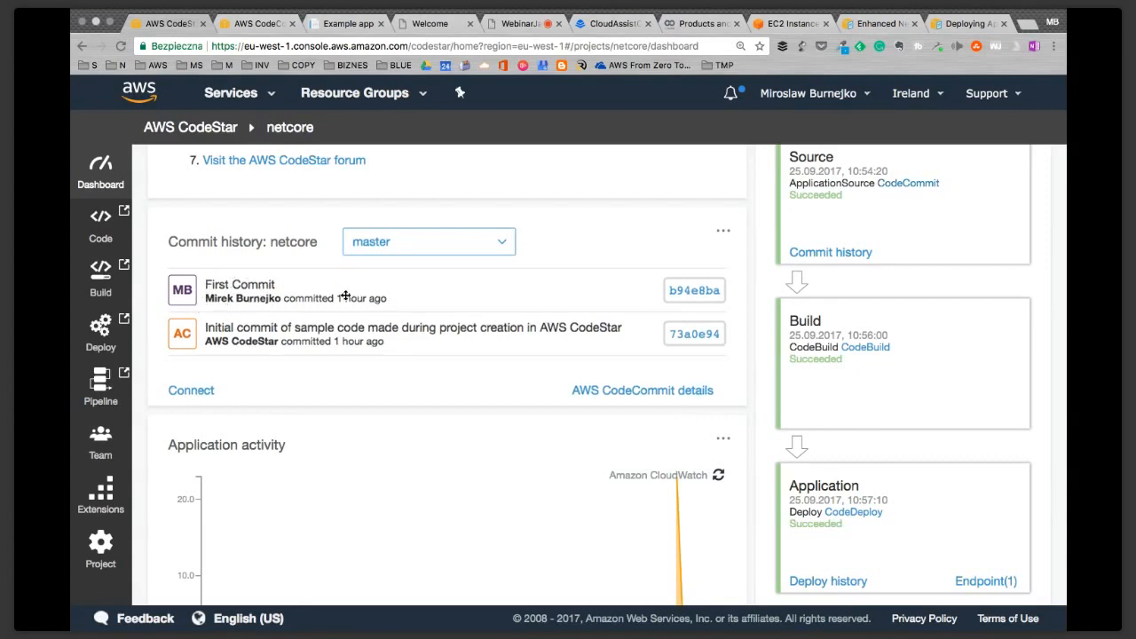
{"action": "scroll", "coordinate": [624, 290], "scroll_direction": "up", "scroll_amount": 2}
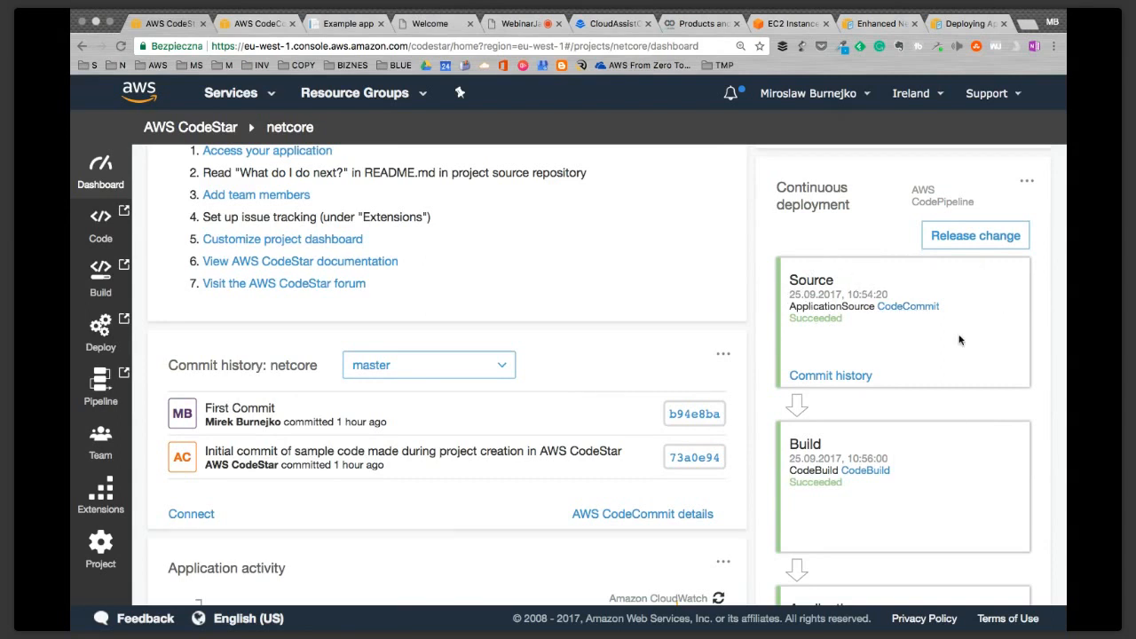
{"action": "scroll", "coordinate": [963, 293], "scroll_direction": "down", "scroll_amount": 3}
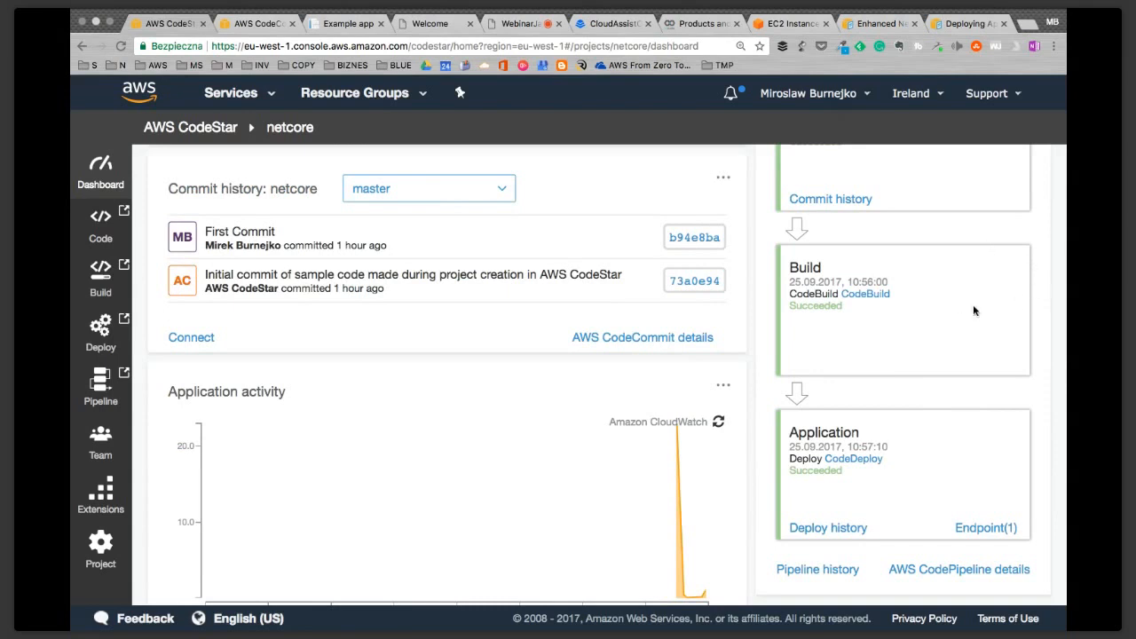
{"action": "scroll", "coordinate": [923, 421], "scroll_direction": "down", "scroll_amount": 3}
{"action": "scroll", "coordinate": [901, 352], "scroll_direction": "up", "scroll_amount": 9}
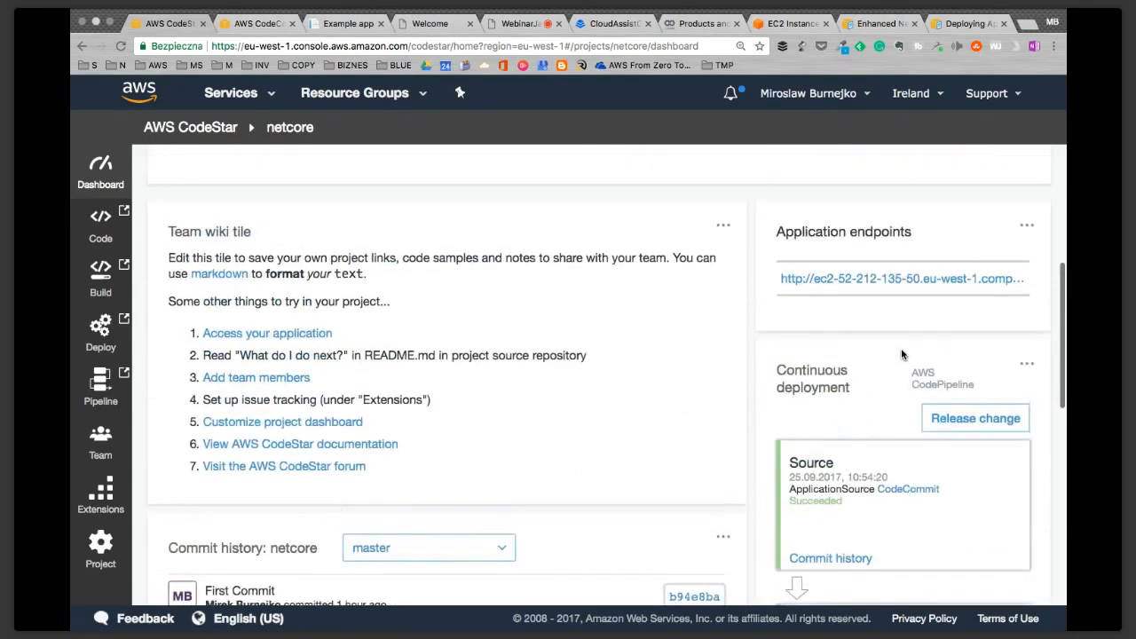
{"action": "scroll", "coordinate": [901, 353], "scroll_direction": "down", "scroll_amount": 3}
{"action": "scroll", "coordinate": [877, 318], "scroll_direction": "up", "scroll_amount": 3}
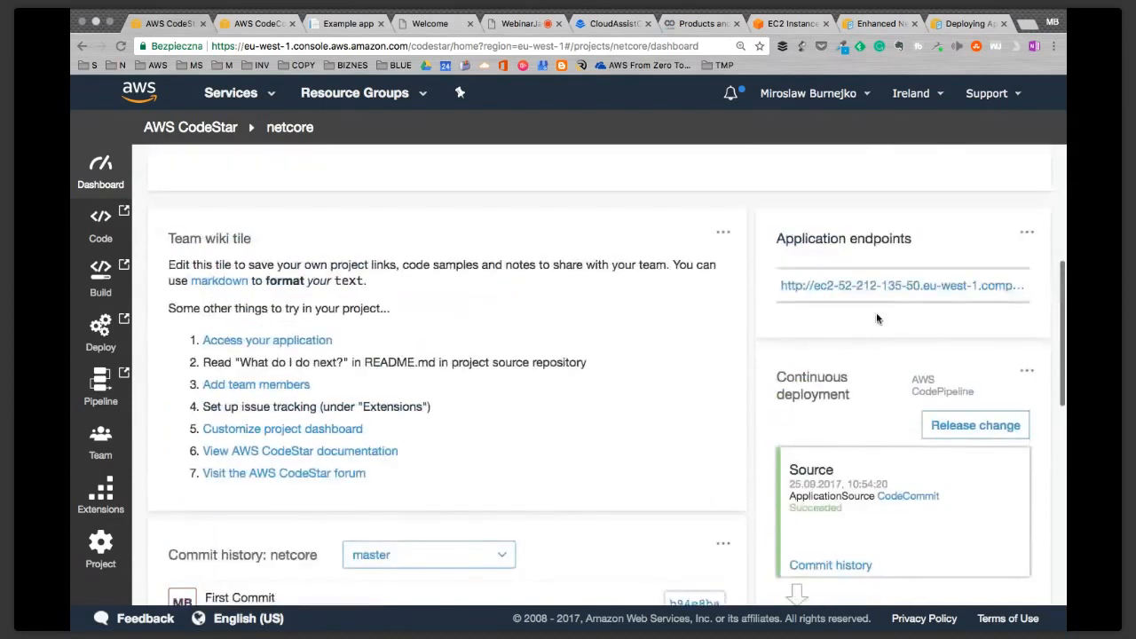
- Open the netcore application endpoint, highlight the page's main heading, and return to the CodeStar dashboard
{"action": "left_click", "coordinate": [884, 286]}
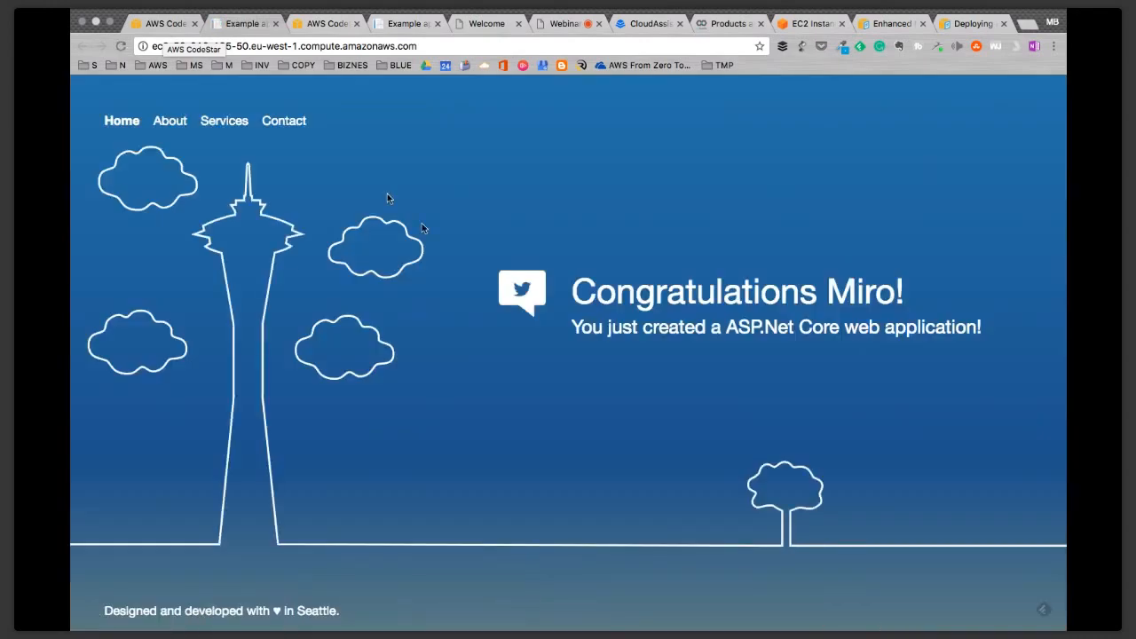
{"action": "triple_click", "coordinate": [594, 296]}
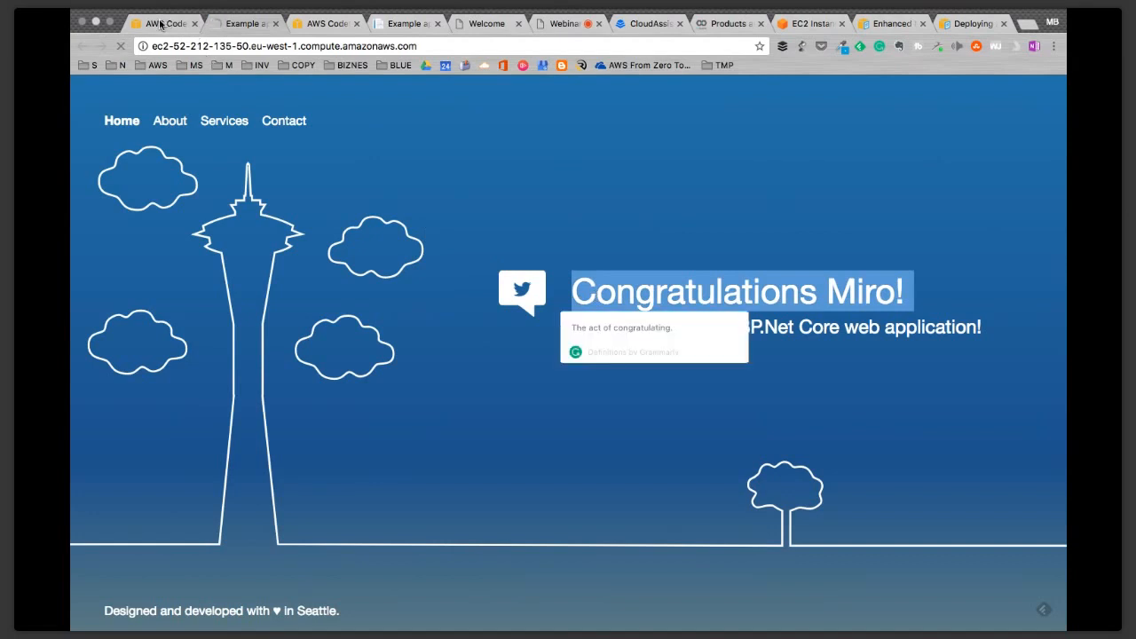
{"action": "left_click", "coordinate": [161, 25]}
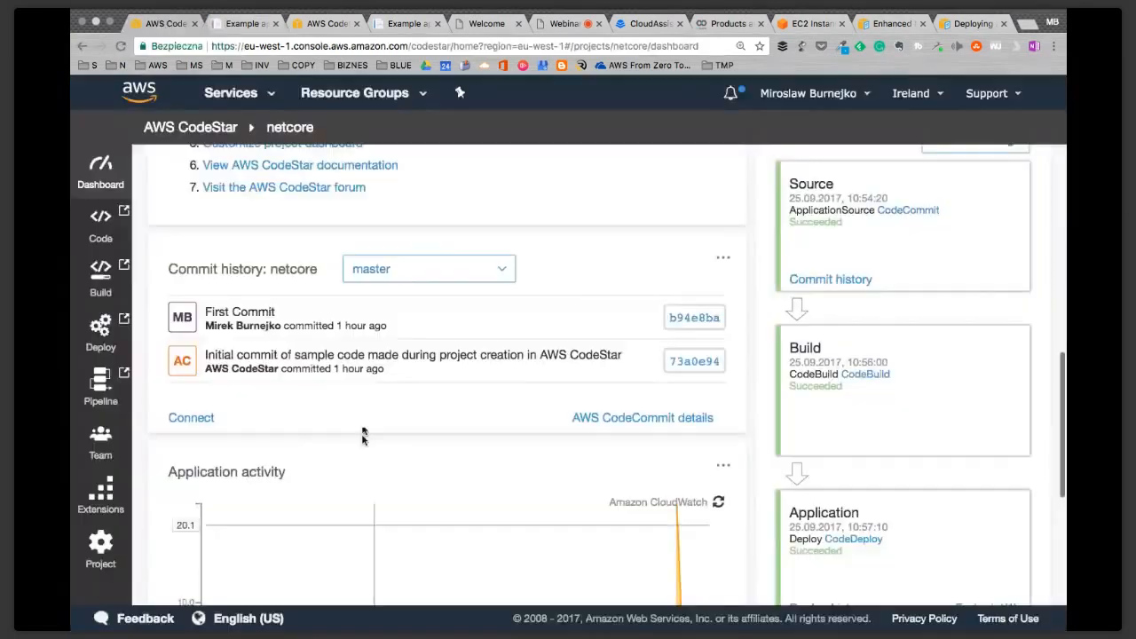
{"action": "scroll", "coordinate": [362, 390], "scroll_direction": "up", "scroll_amount": 3}
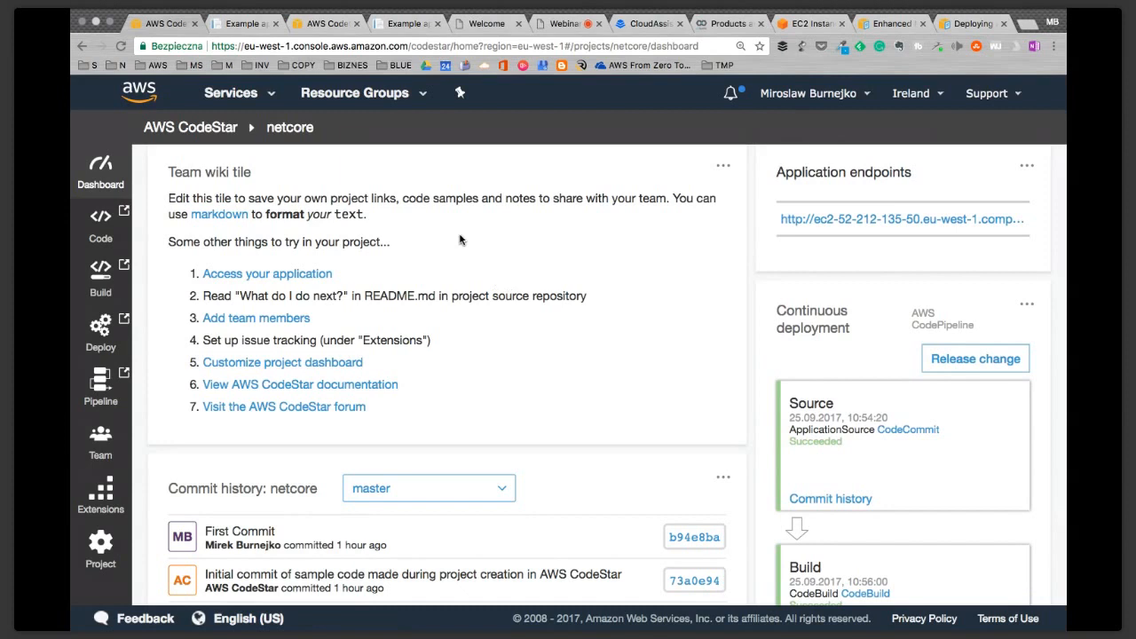
- Switch the console region to US East (N. Virginia) and open the EC2 running instances list
{"action": "left_click", "coordinate": [910, 105]}
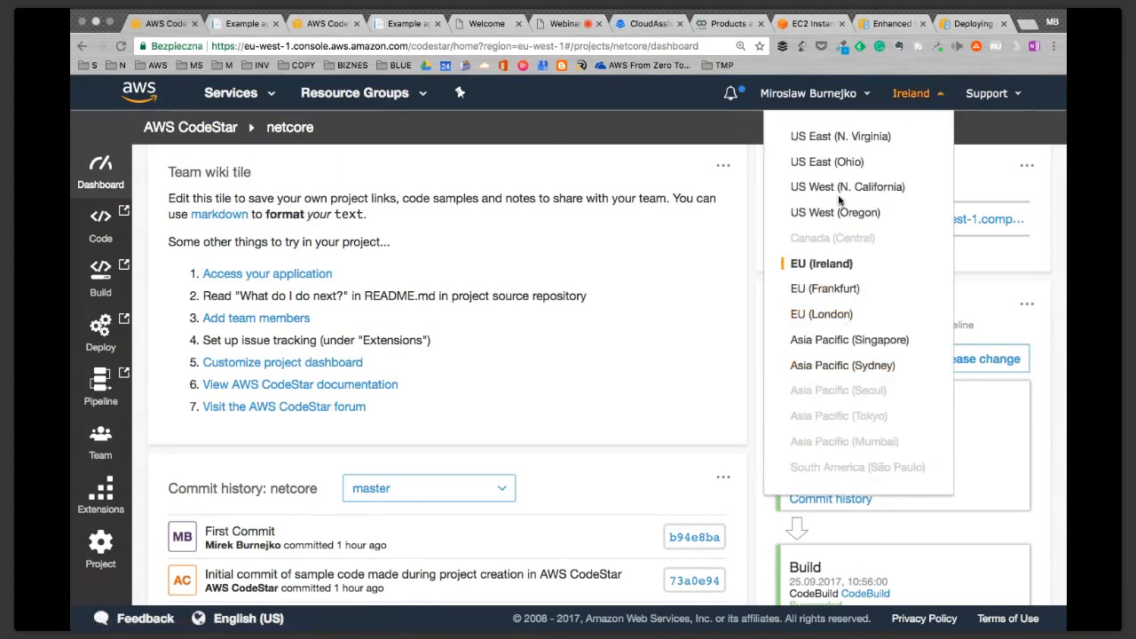
{"action": "left_click", "coordinate": [849, 141]}
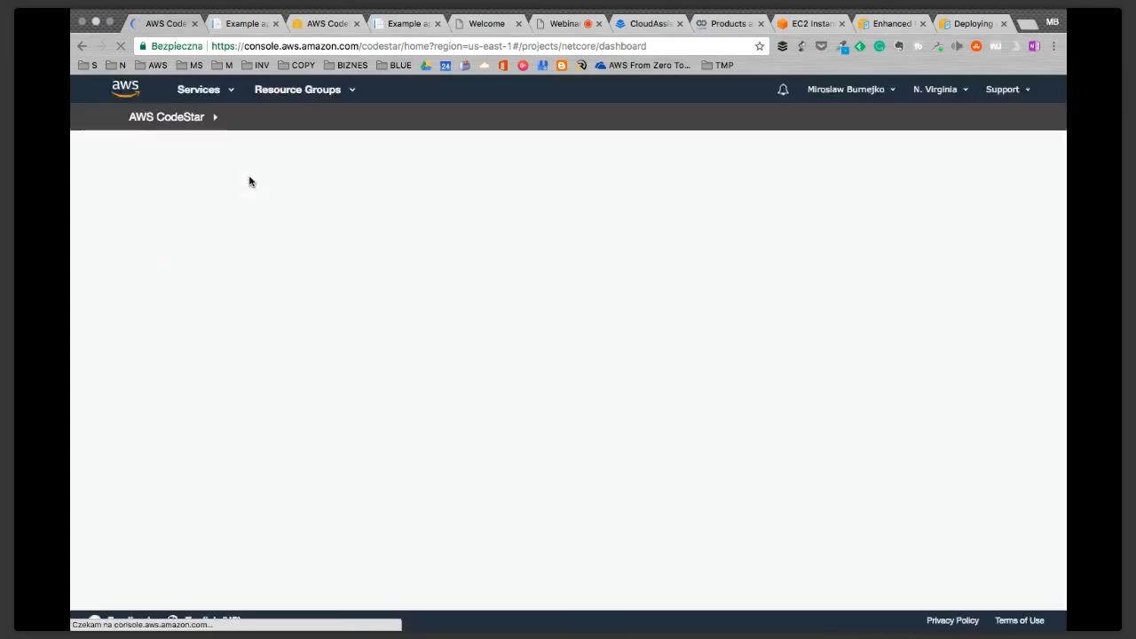
{"action": "left_click", "coordinate": [130, 91]}
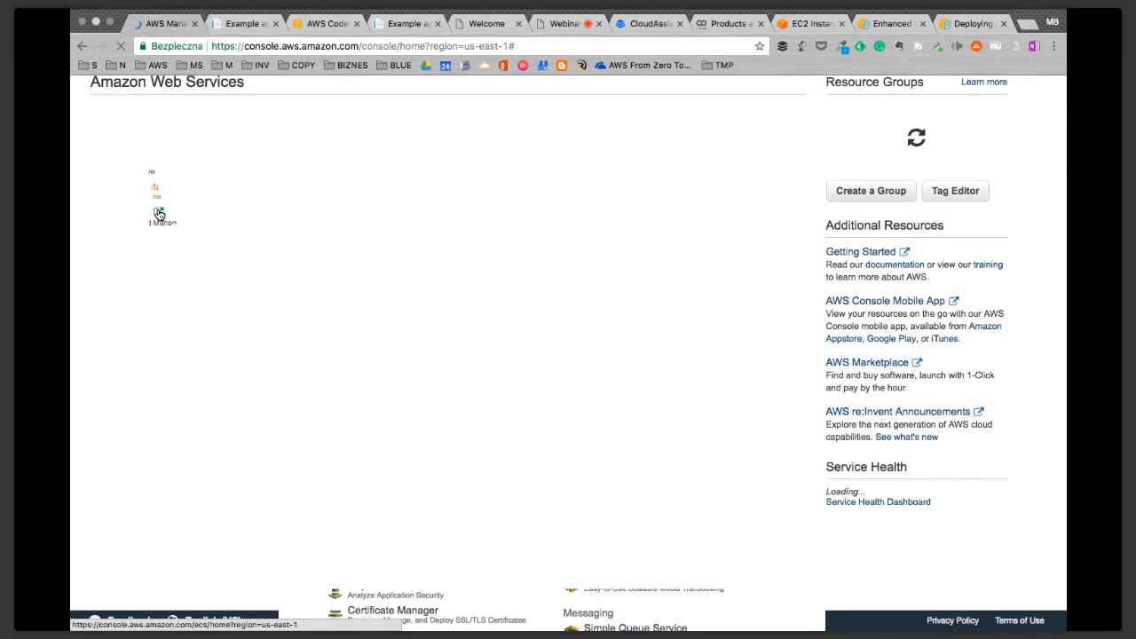
{"action": "left_click", "coordinate": [143, 176]}
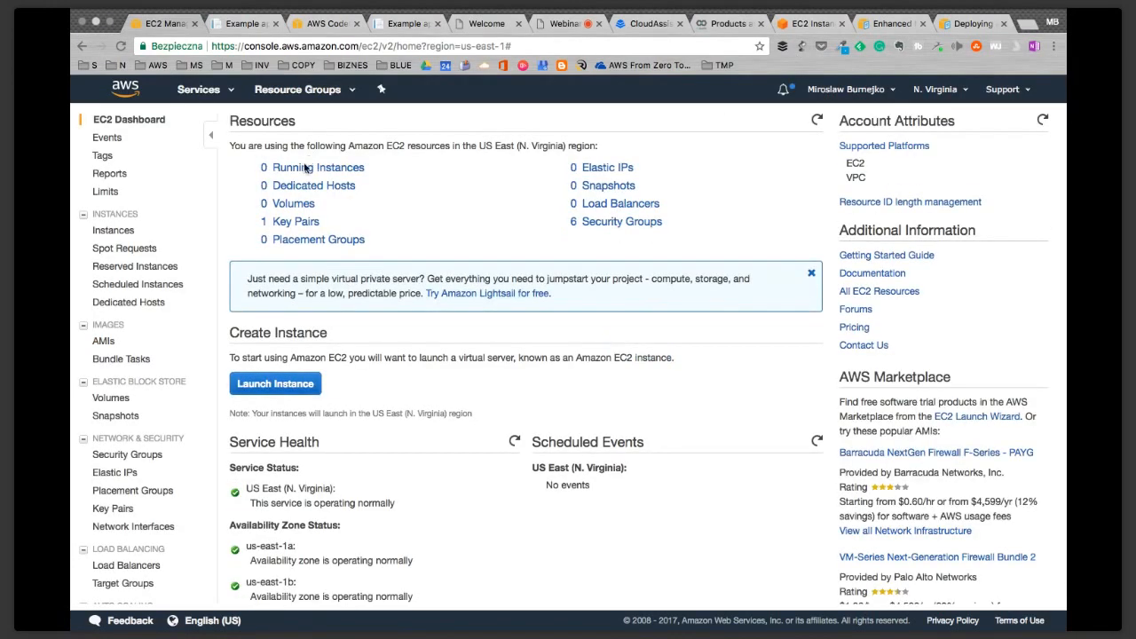
{"action": "left_click", "coordinate": [302, 169]}
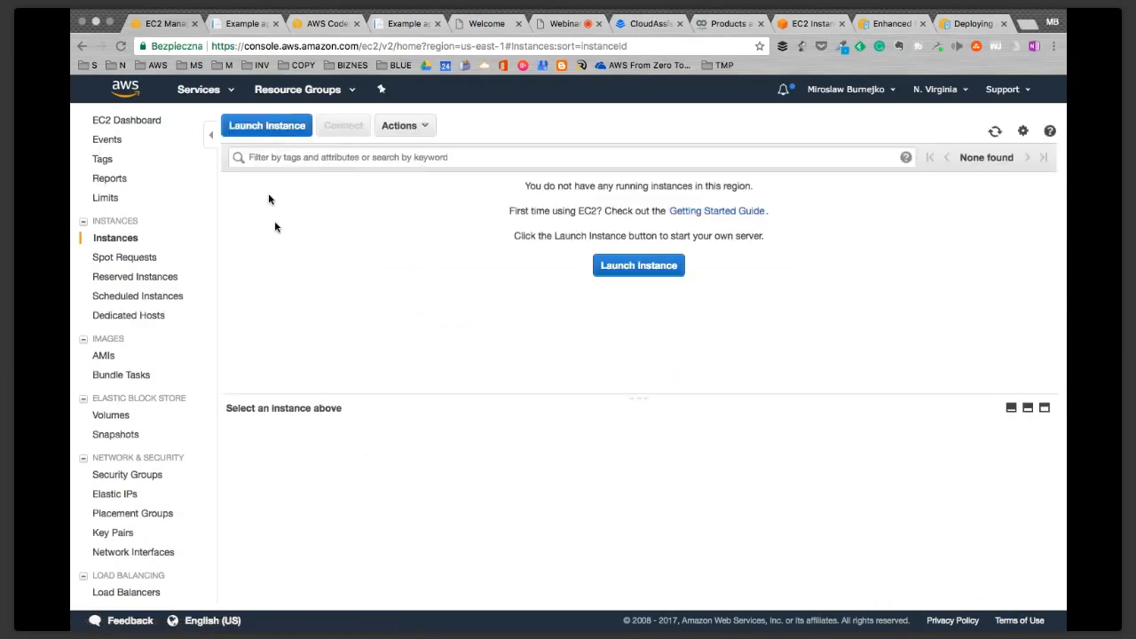
- Start launching a new EC2 instance and select an Amazon Machine Image for it
{"action": "left_click", "coordinate": [267, 127]}
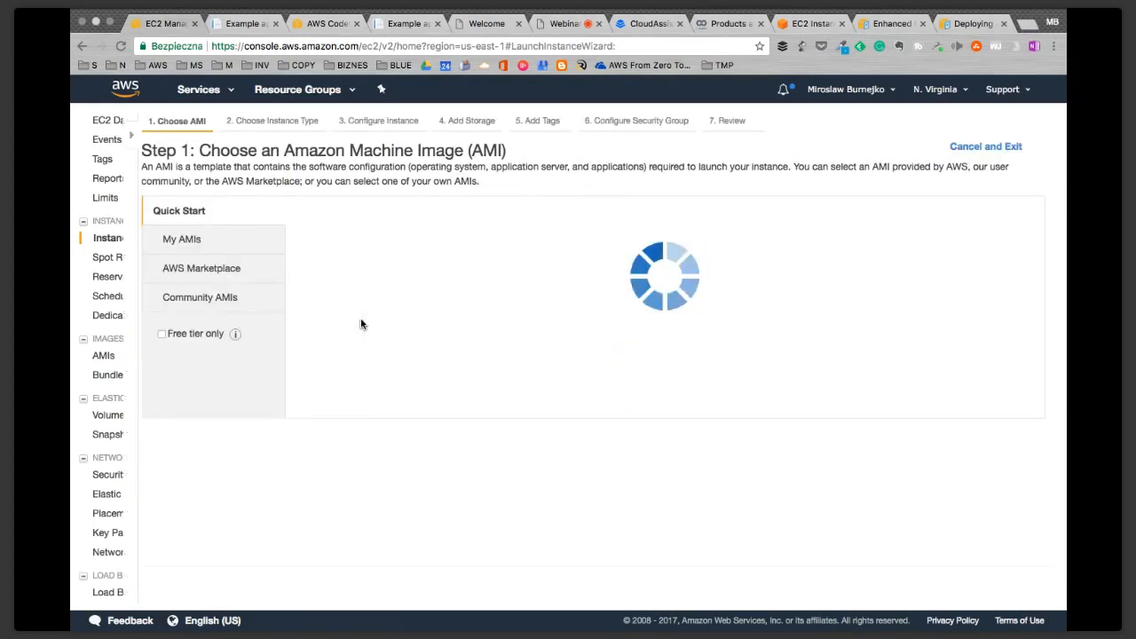
{"action": "scroll", "coordinate": [799, 435], "scroll_direction": "down", "scroll_amount": 2}
{"action": "left_click", "coordinate": [985, 454]}
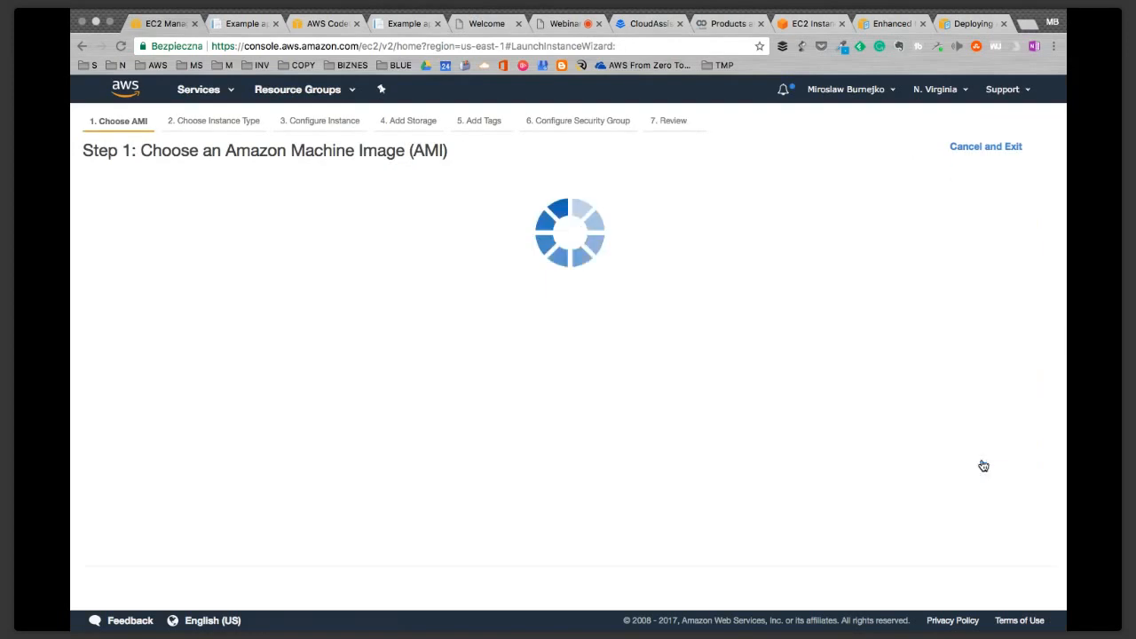
- Select the m4.4xlarge general purpose instance type and continue to the instance details configuration
{"action": "scroll", "coordinate": [282, 435], "scroll_direction": "down", "scroll_amount": 5}
{"action": "left_click", "coordinate": [282, 432]}
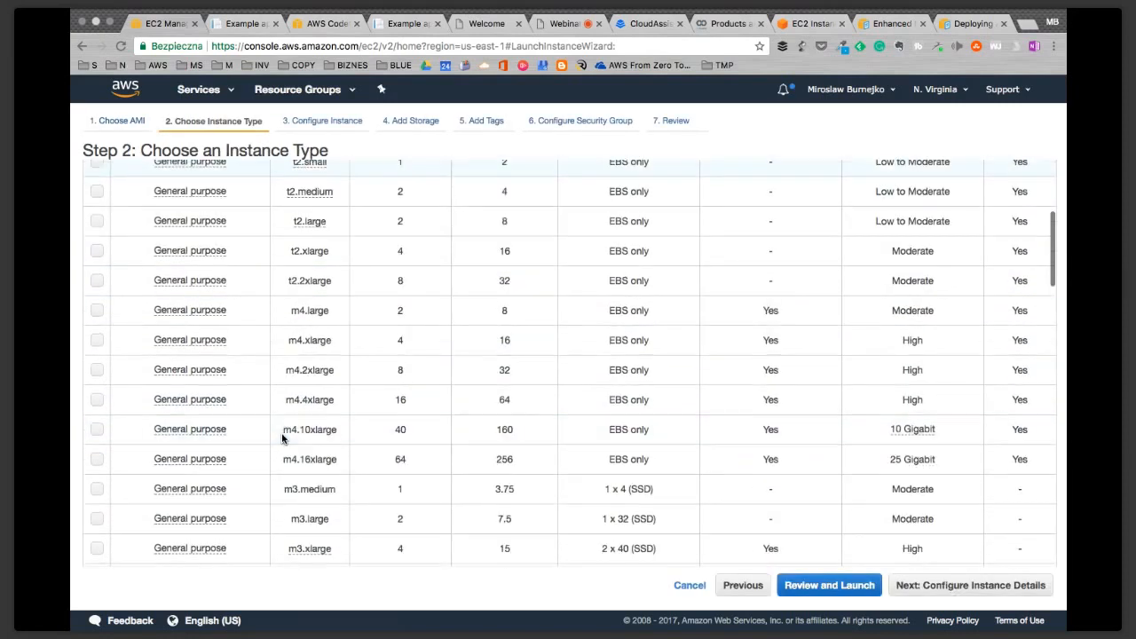
{"action": "left_click", "coordinate": [298, 402]}
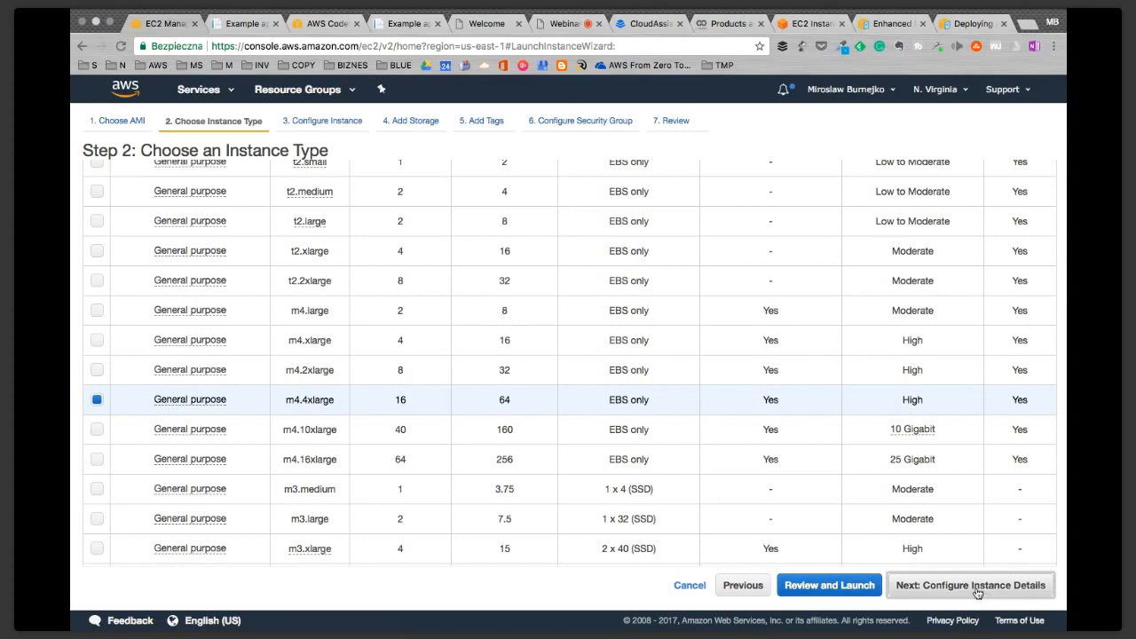
{"action": "left_click", "coordinate": [975, 586]}
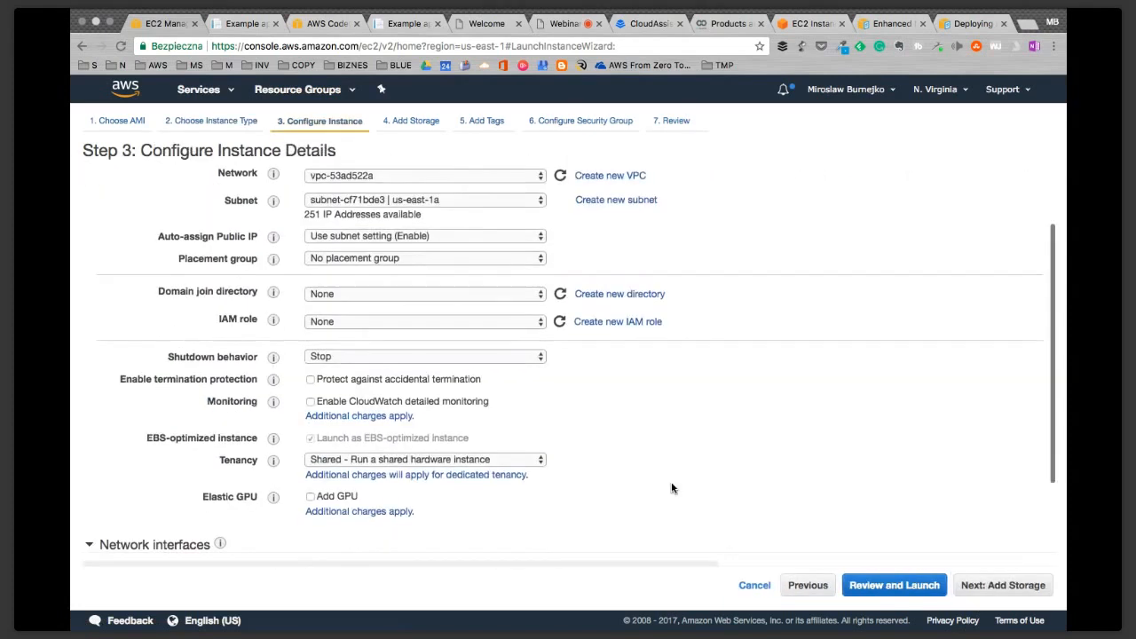
- Add an Elastic GPU to the instance and review the available GPU types, keeping eg1.medium
{"action": "left_click", "coordinate": [310, 499]}
{"action": "scroll", "coordinate": [417, 484], "scroll_direction": "down", "scroll_amount": 2}
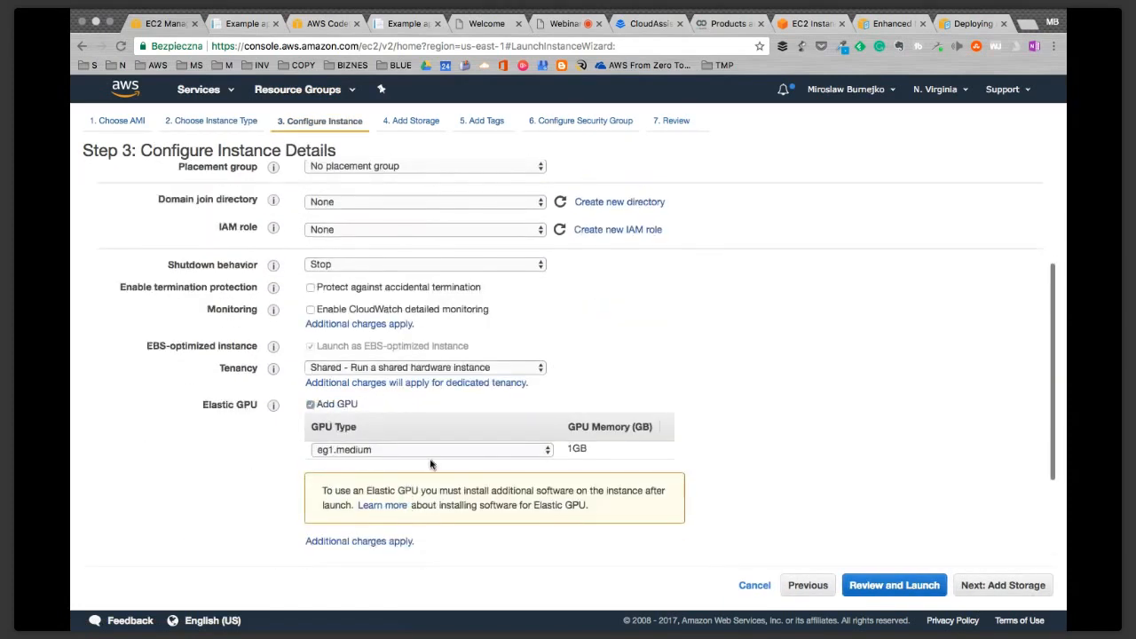
{"action": "left_click", "coordinate": [440, 451]}
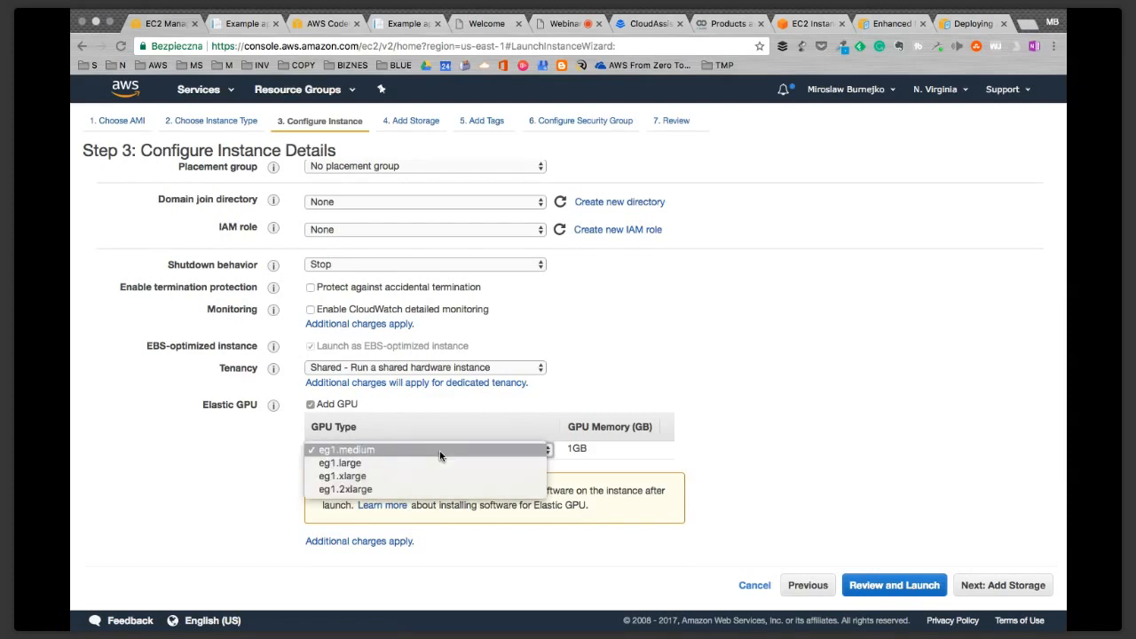
{"action": "left_click", "coordinate": [509, 396]}
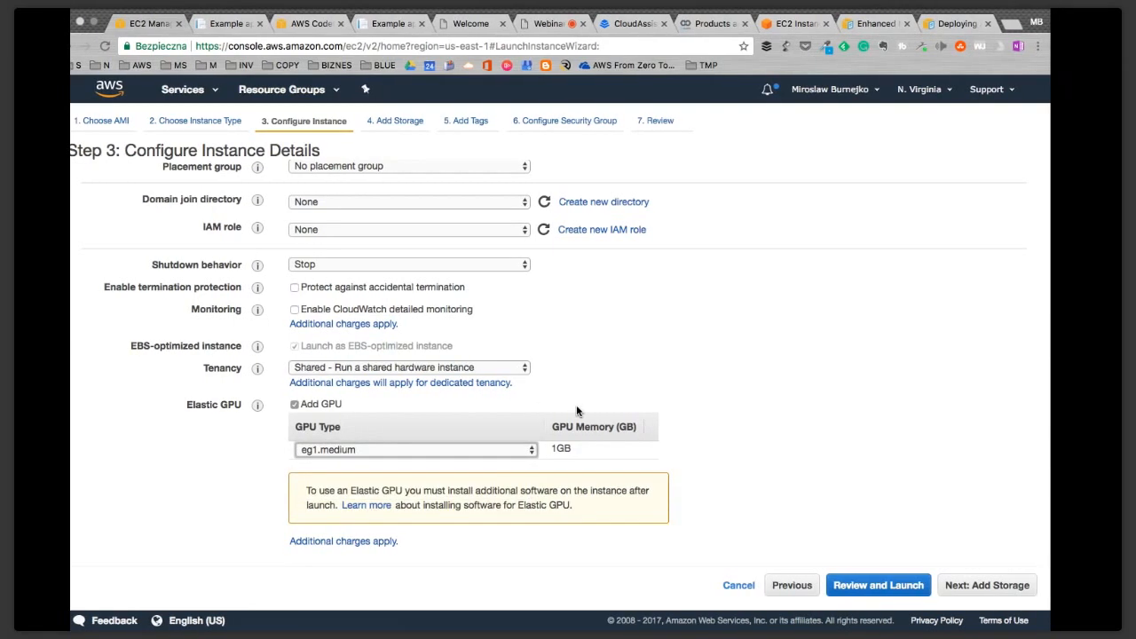
- Switch to the WebinarJam live broadcast page in the browser
{"action": "key", "text": "ctrl+Left"}
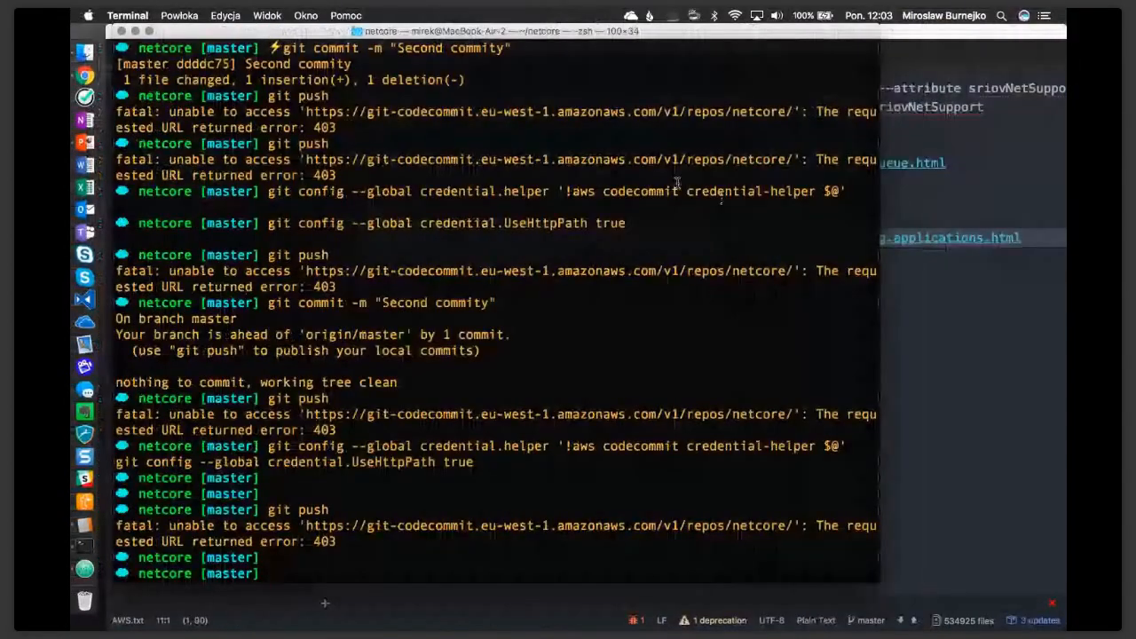
{"action": "key", "text": "ctrl+Right"}
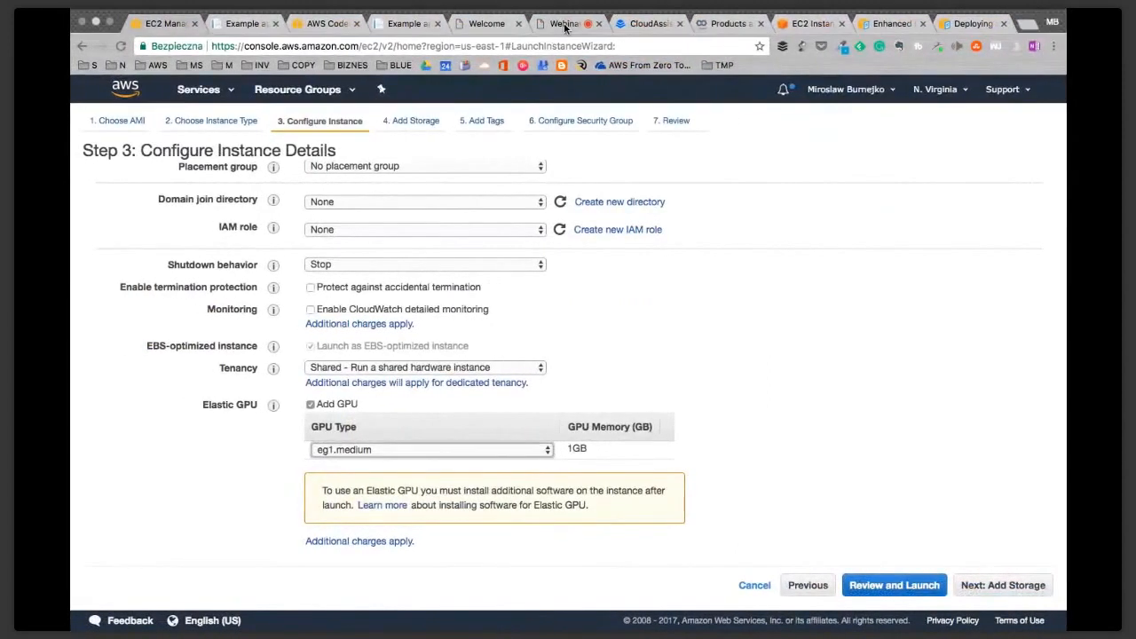
{"action": "left_click", "coordinate": [560, 25]}
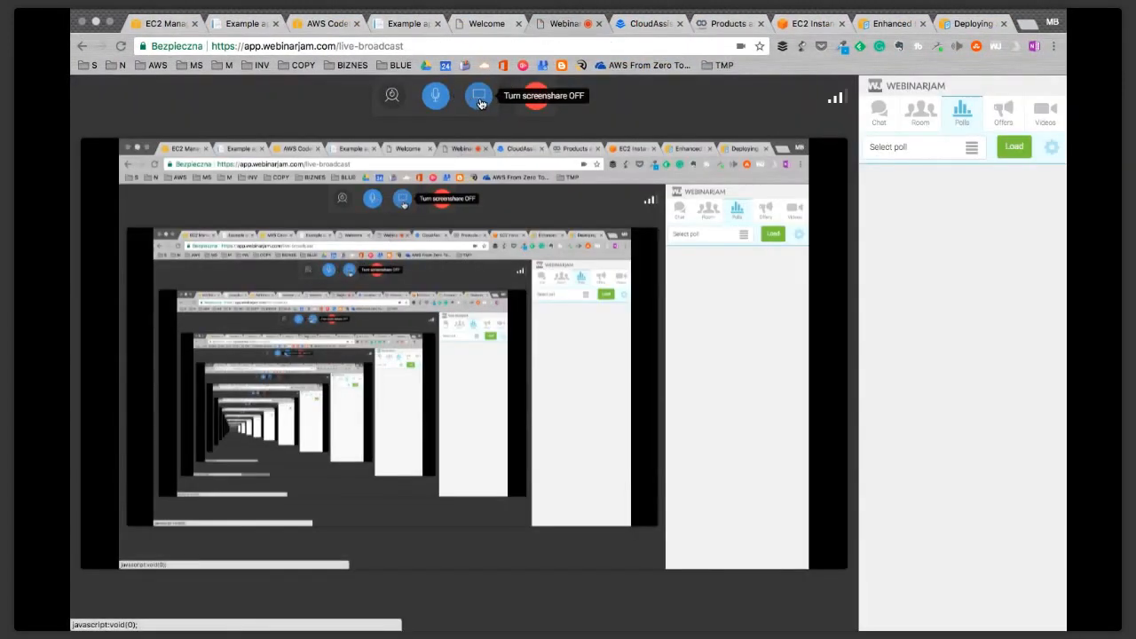